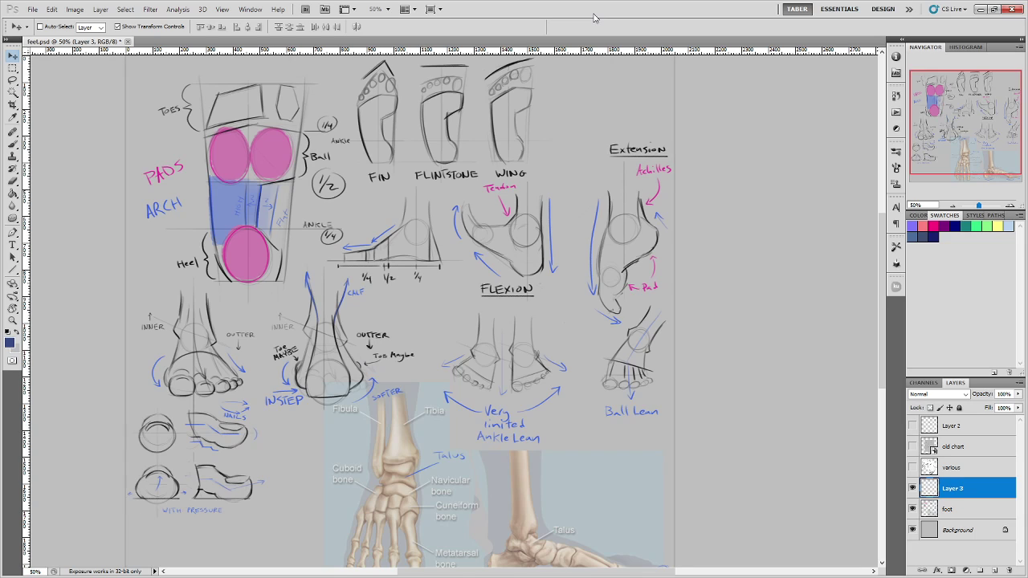
Show the front and side foot bone references at 100% and activate the Brush tool.
{"action": "left_click_drag", "start_coordinate": [561, 397], "coordinate": [563, 233]}
{"action": "key", "text": "ctrl+plus"}
{"action": "key", "text": "ctrl+plus"}
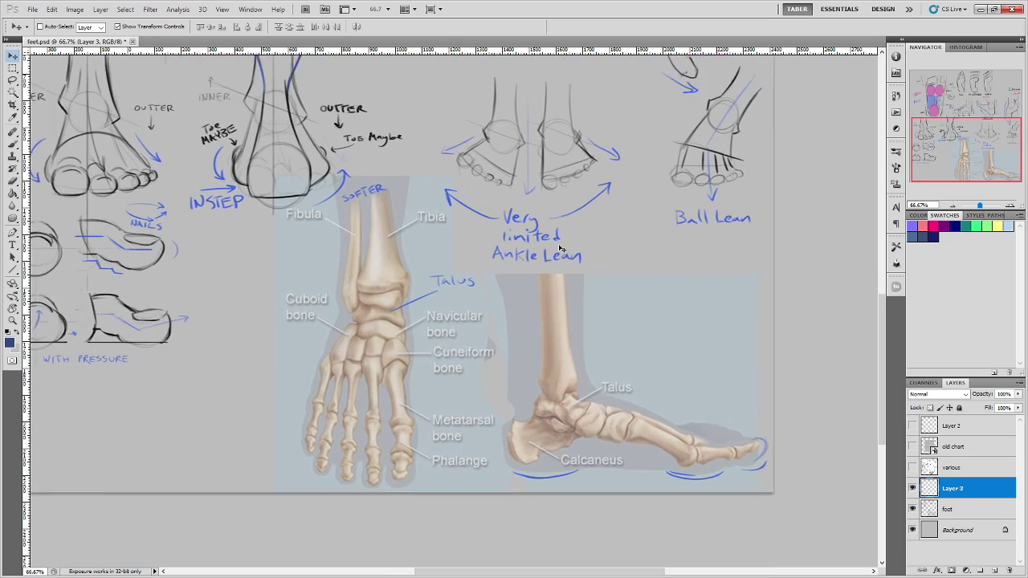
{"action": "left_click_drag", "start_coordinate": [750, 379], "coordinate": [635, 339]}
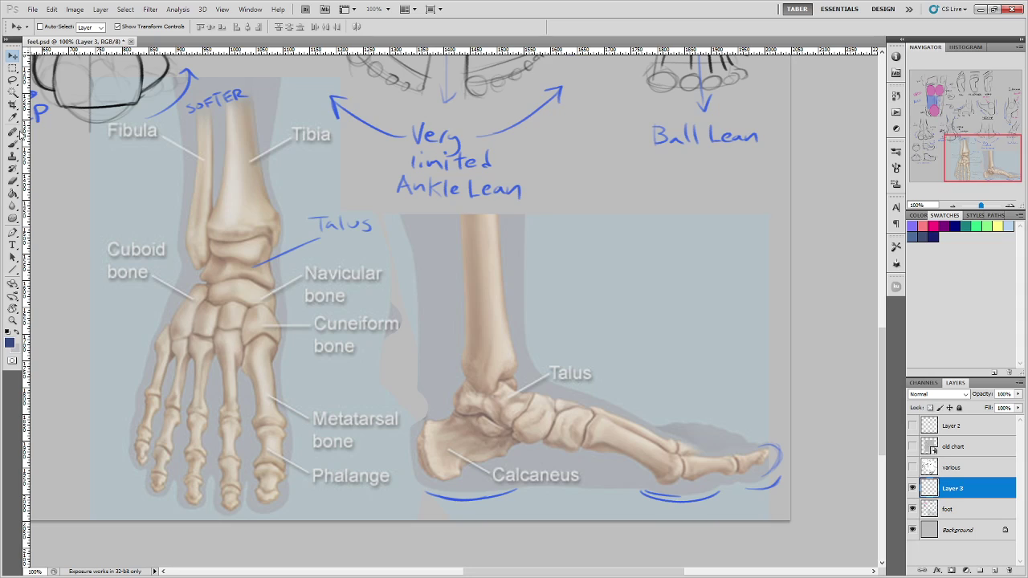
{"action": "left_click", "coordinate": [14, 145]}
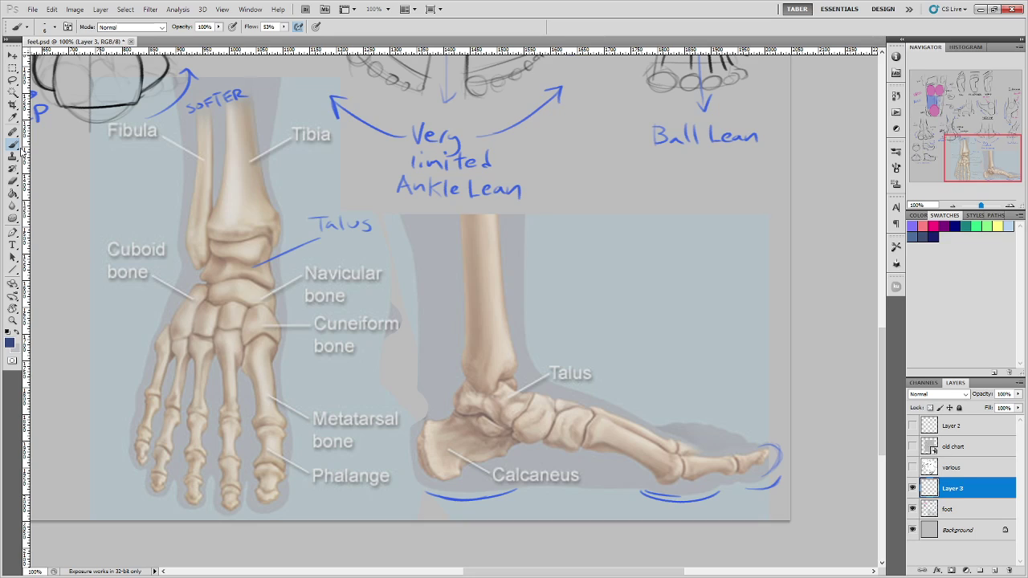
Underline the Tibia and Fibula labels on the front-view bones, and undo both strokes.
{"action": "left_click_drag", "start_coordinate": [296, 146], "coordinate": [331, 146]}
{"action": "left_click_drag", "start_coordinate": [118, 143], "coordinate": [155, 144]}
{"action": "key", "text": "ctrl+alt+z"}
{"action": "key", "text": "ctrl+alt+z"}
Bracket the inner and outer ankle protrusions and circle the talus joint on the front-view bones.
{"action": "mouse_move", "coordinate": [185, 265]}
{"action": "left_mouse_down"}
{"action": "mouse_move", "coordinate": [173, 237]}
{"action": "mouse_move", "coordinate": [186, 195]}
{"action": "left_mouse_up"}
{"action": "mouse_move", "coordinate": [280, 250]}
{"action": "left_mouse_down"}
{"action": "mouse_move", "coordinate": [289, 218]}
{"action": "mouse_move", "coordinate": [271, 183]}
{"action": "left_mouse_up"}
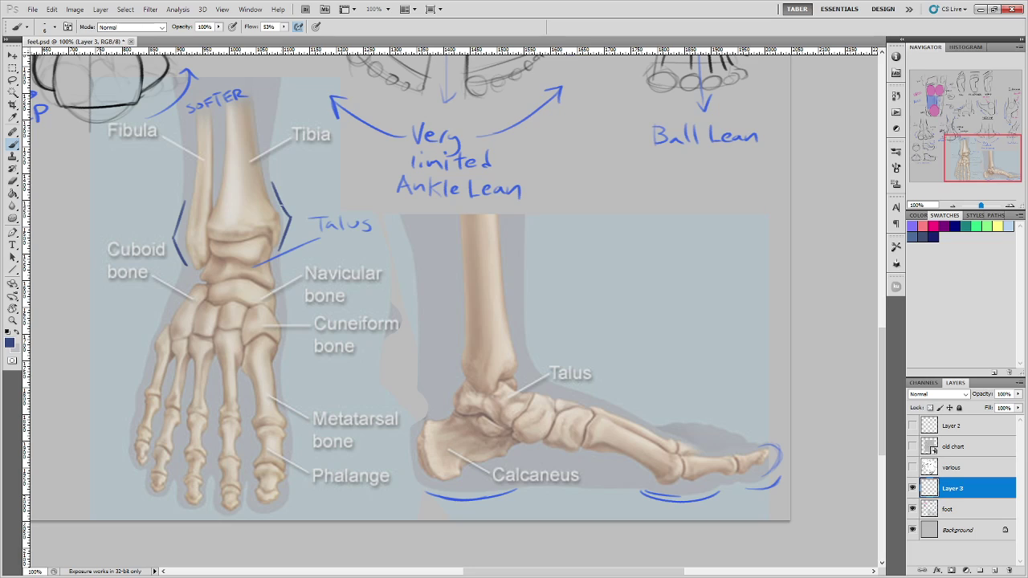
{"action": "mouse_move", "coordinate": [227, 214]}
{"action": "left_mouse_down"}
{"action": "mouse_move", "coordinate": [240, 299]}
{"action": "mouse_move", "coordinate": [227, 217]}
{"action": "mouse_move", "coordinate": [205, 246]}
{"action": "left_mouse_up"}
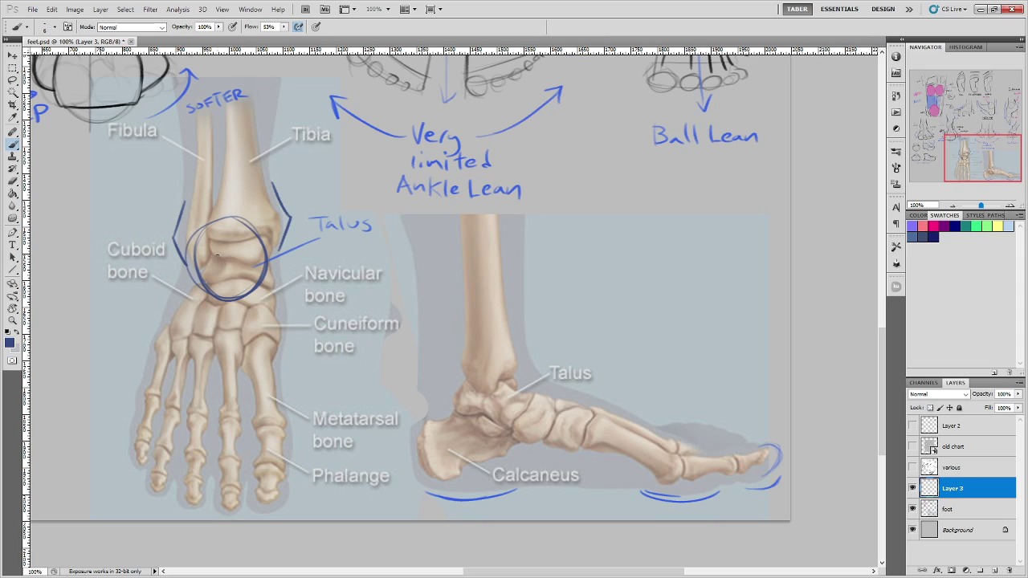
{"action": "left_click_drag", "start_coordinate": [180, 199], "coordinate": [270, 296]}
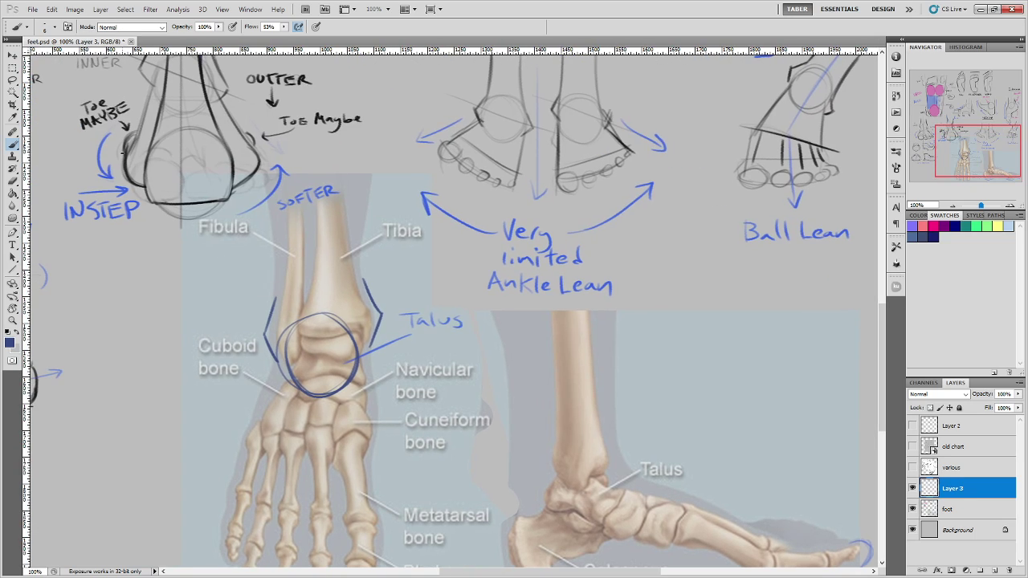
{"action": "left_click_drag", "start_coordinate": [293, 136], "coordinate": [323, 249]}
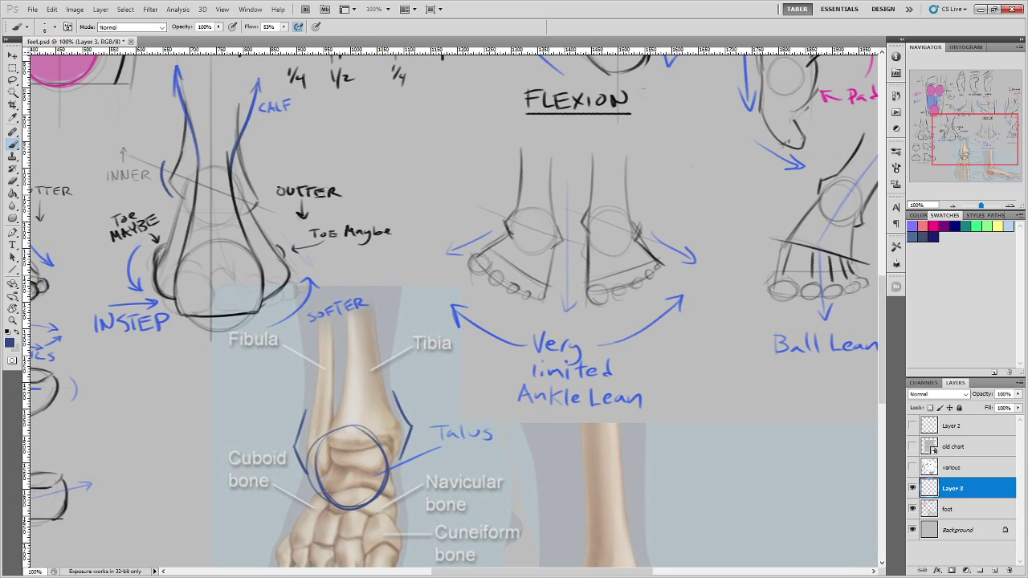
{"action": "left_click_drag", "start_coordinate": [418, 368], "coordinate": [329, 283]}
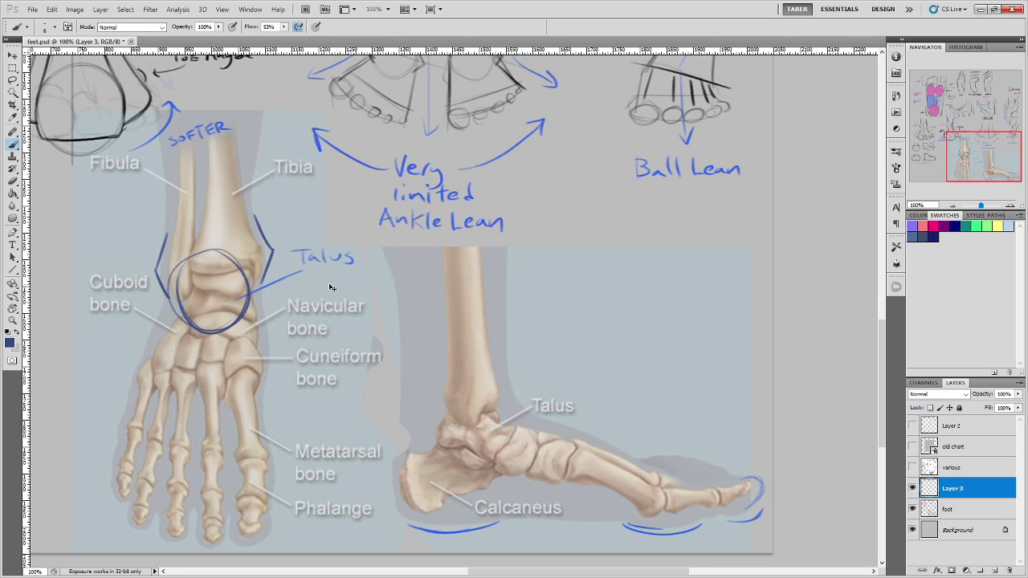
Undo the ankle brackets and the circle around the talus joint.
{"action": "key", "text": "ctrl+alt+z"}
{"action": "key", "text": "ctrl+alt+z"}
{"action": "key", "text": "ctrl+alt+z"}
{"action": "key", "text": "ctrl+alt+z"}
{"action": "key", "text": "ctrl+alt+z"}
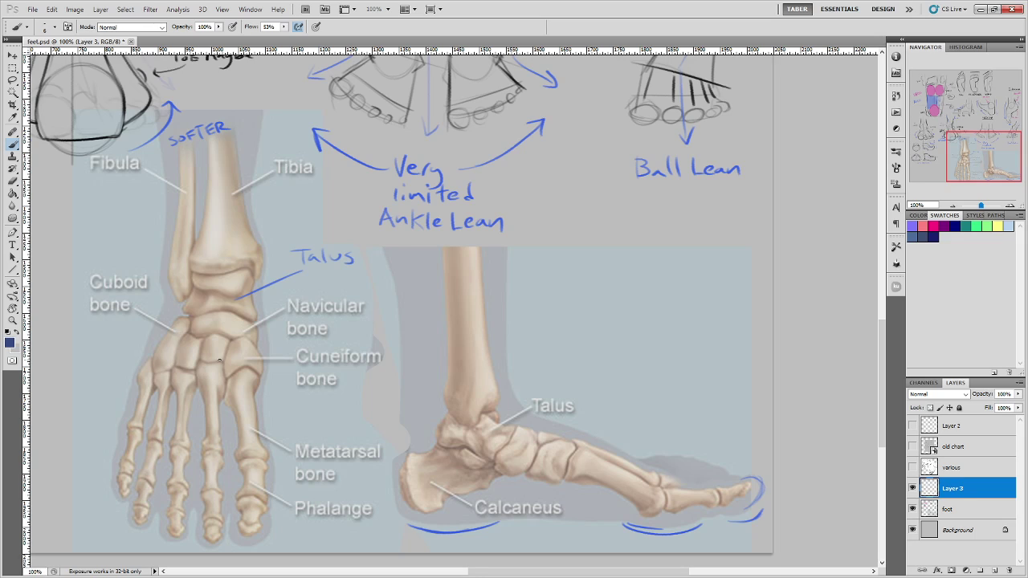
Circle the pair of feet above the "Very limited Ankle Lean" note, and undo the mark.
{"action": "scroll", "coordinate": [629, 285], "scroll_direction": "down", "scroll_amount": 2}
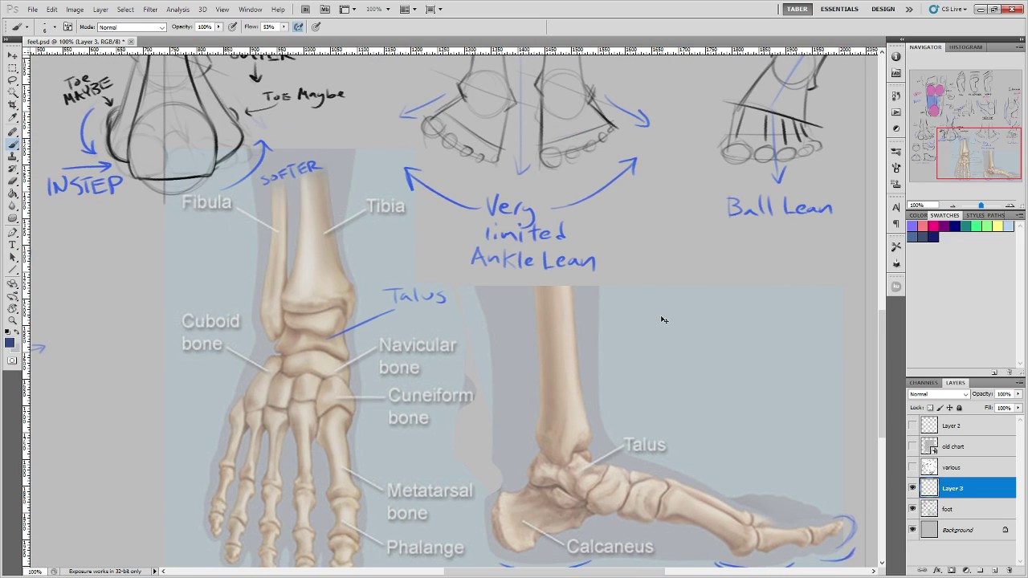
{"action": "scroll", "coordinate": [287, 305], "scroll_direction": "up", "scroll_amount": 5}
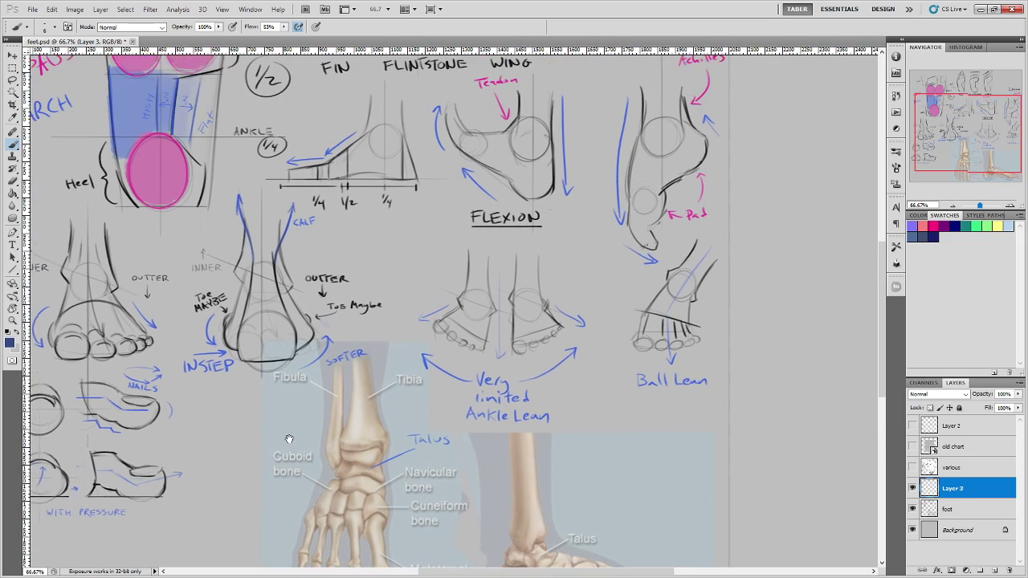
{"action": "left_click_drag", "start_coordinate": [353, 350], "coordinate": [305, 404]}
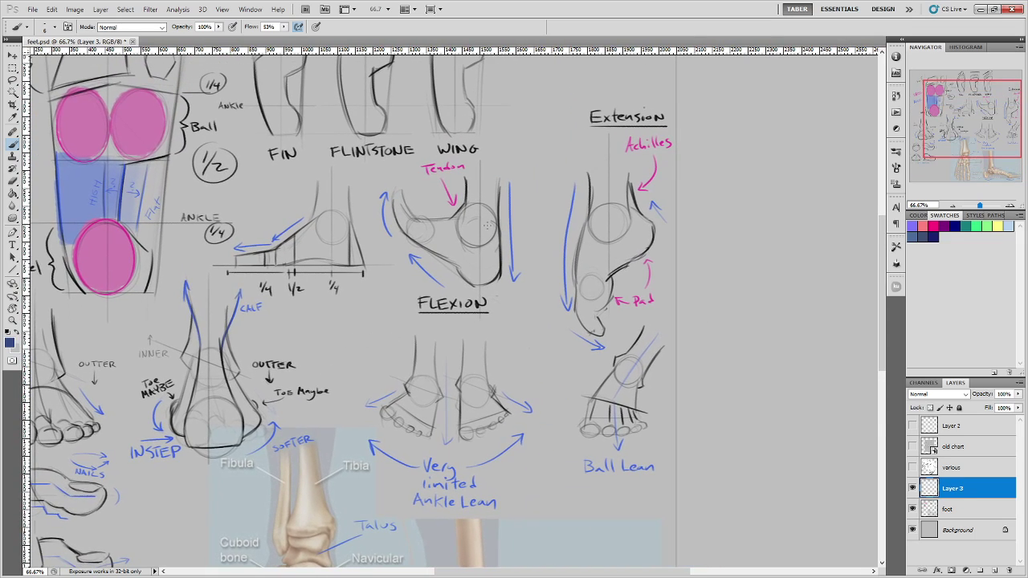
{"action": "left_click_drag", "start_coordinate": [549, 328], "coordinate": [511, 328]}
{"action": "mouse_move", "coordinate": [457, 292]}
{"action": "left_mouse_down"}
{"action": "mouse_move", "coordinate": [375, 292]}
{"action": "mouse_move", "coordinate": [376, 331]}
{"action": "mouse_move", "coordinate": [457, 297]}
{"action": "left_mouse_up"}
{"action": "key", "text": "ctrl+z"}
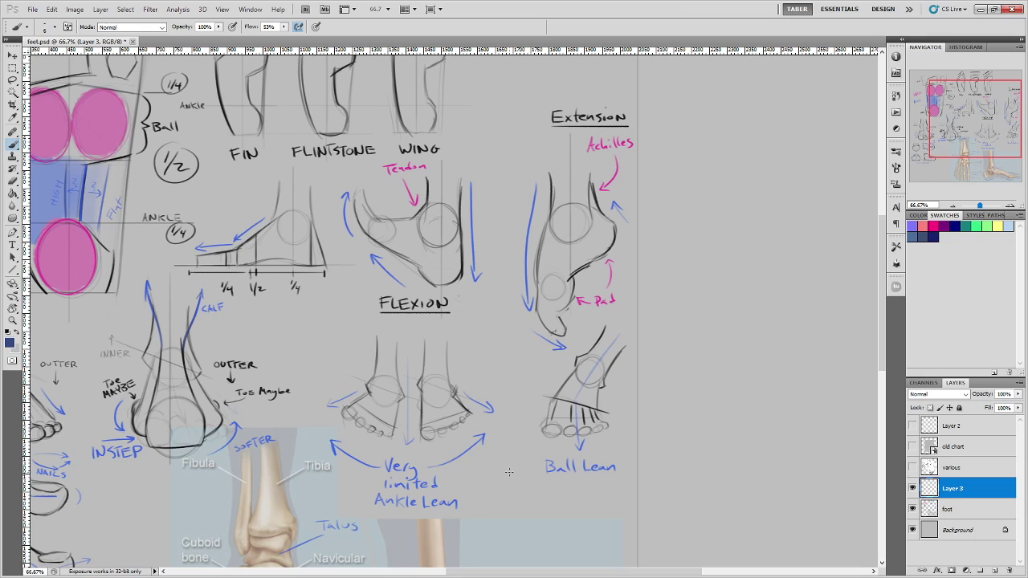
{"action": "mouse_move", "coordinate": [484, 347]}
{"action": "left_mouse_down"}
{"action": "mouse_move", "coordinate": [488, 284]}
{"action": "mouse_move", "coordinate": [452, 259]}
{"action": "mouse_move", "coordinate": [328, 263]}
{"action": "mouse_move", "coordinate": [315, 335]}
{"action": "mouse_move", "coordinate": [337, 375]}
{"action": "mouse_move", "coordinate": [404, 386]}
{"action": "mouse_move", "coordinate": [476, 373]}
{"action": "mouse_move", "coordinate": [508, 314]}
{"action": "mouse_move", "coordinate": [486, 267]}
{"action": "left_mouse_up"}
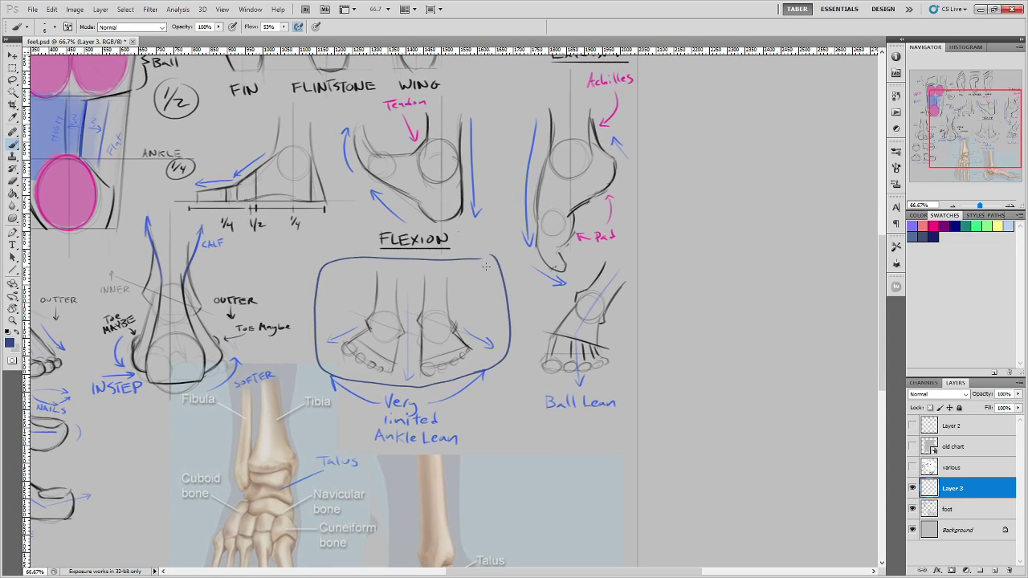
{"action": "key", "text": "ctrl+z"}
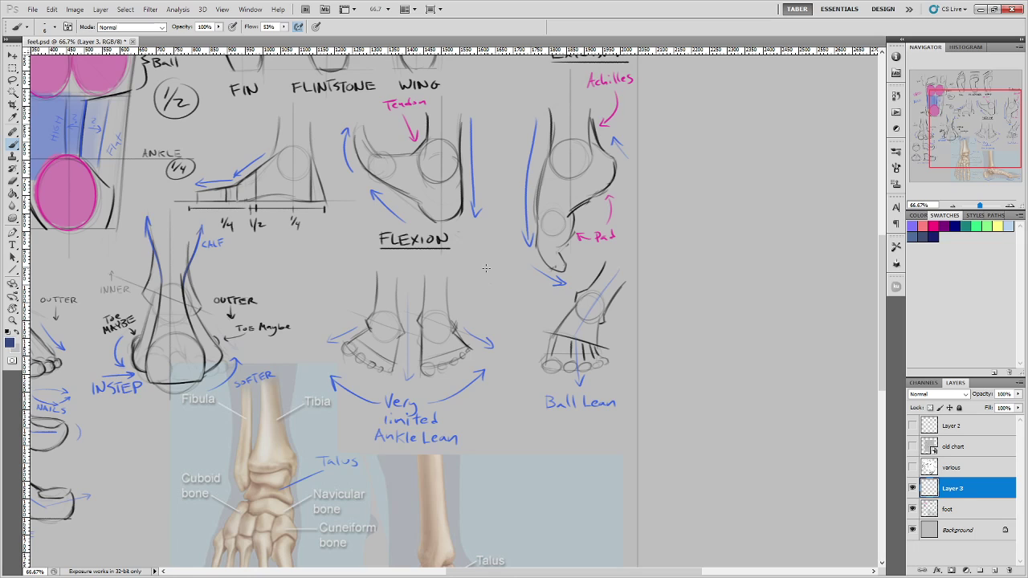
Circle the metatarsal area of the front-view foot bones, and undo the ellipse.
{"action": "left_click_drag", "start_coordinate": [535, 421], "coordinate": [537, 275]}
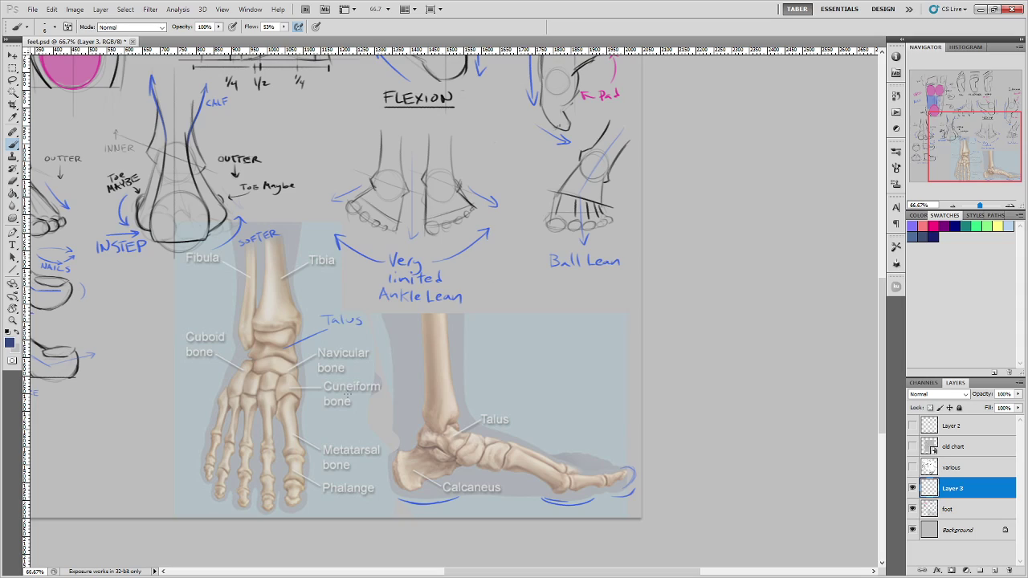
{"action": "mouse_move", "coordinate": [320, 407]}
{"action": "left_mouse_down"}
{"action": "mouse_move", "coordinate": [313, 396]}
{"action": "mouse_move", "coordinate": [193, 426]}
{"action": "mouse_move", "coordinate": [317, 397]}
{"action": "left_mouse_up"}
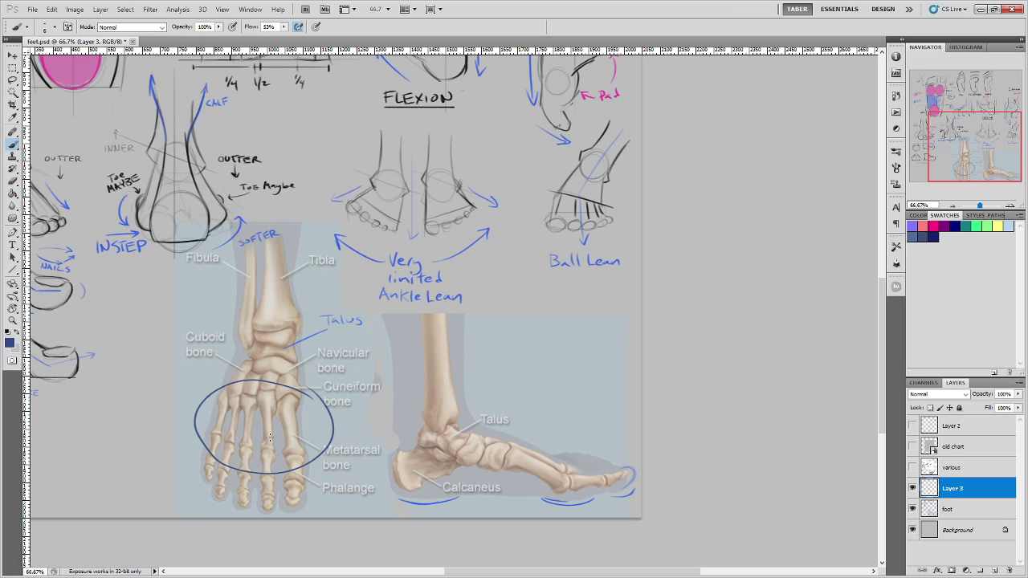
{"action": "key", "text": "ctrl+z"}
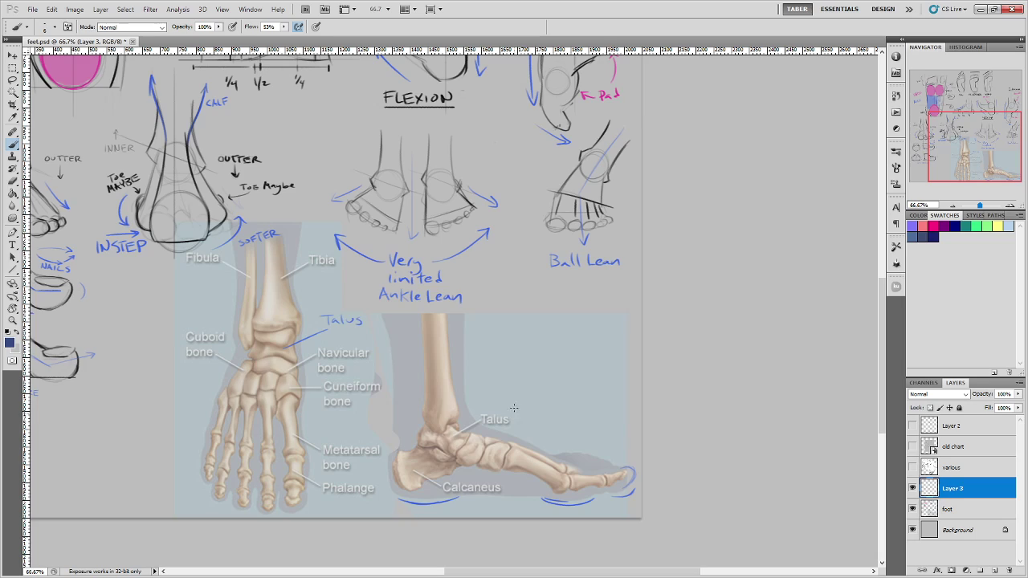
Try single strokes above the instep of the side-view foot bones, undoing each one.
{"action": "mouse_move", "coordinate": [512, 349]}
{"action": "left_mouse_down"}
{"action": "mouse_move", "coordinate": [495, 411]}
{"action": "mouse_move", "coordinate": [504, 404]}
{"action": "left_mouse_up"}
{"action": "key", "text": "ctrl+z"}
{"action": "mouse_move", "coordinate": [541, 344]}
{"action": "left_mouse_down"}
{"action": "mouse_move", "coordinate": [535, 429]}
{"action": "mouse_move", "coordinate": [550, 433]}
{"action": "left_mouse_up"}
{"action": "key", "text": "ctrl+z"}
{"action": "mouse_move", "coordinate": [556, 391]}
{"action": "left_mouse_down"}
{"action": "mouse_move", "coordinate": [556, 451]}
{"action": "mouse_move", "coordinate": [574, 447]}
{"action": "left_mouse_up"}
{"action": "key", "text": "ctrl+z"}
Draw lengthwise lines along the metatarsals of the front-view foot, and undo them all.
{"action": "left_click_drag", "start_coordinate": [215, 386], "coordinate": [203, 434]}
{"action": "left_click_drag", "start_coordinate": [235, 400], "coordinate": [230, 442]}
{"action": "mouse_move", "coordinate": [245, 399]}
{"action": "left_mouse_down"}
{"action": "mouse_move", "coordinate": [242, 446]}
{"action": "mouse_move", "coordinate": [273, 458]}
{"action": "left_mouse_up"}
{"action": "left_click_drag", "start_coordinate": [290, 399], "coordinate": [294, 459]}
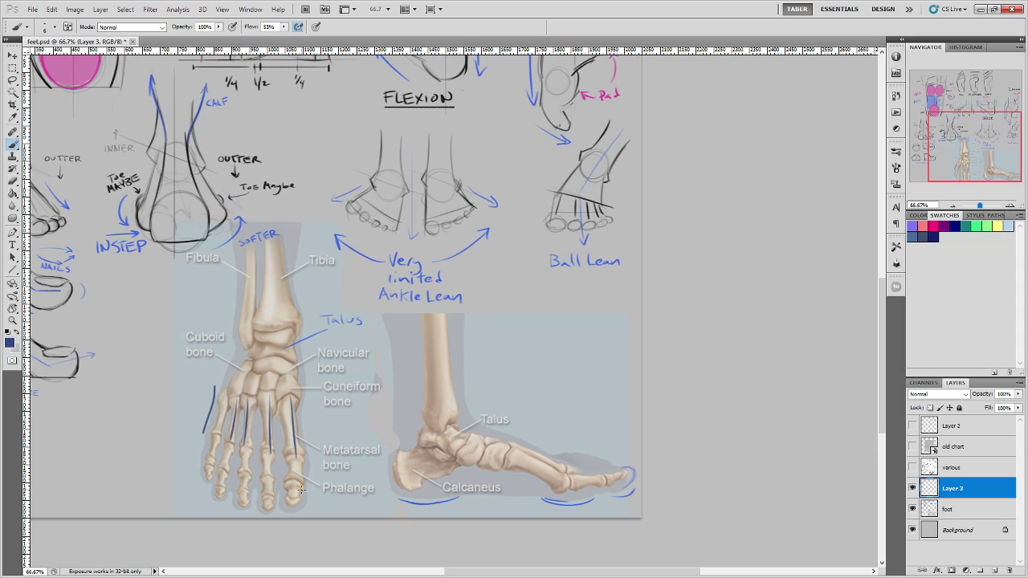
{"action": "key", "text": "ctrl+alt+z"}
{"action": "key", "text": "ctrl+alt+z"}
{"action": "key", "text": "ctrl+alt+z"}
{"action": "key", "text": "ctrl+alt+z"}
{"action": "key", "text": "ctrl+alt+z"}
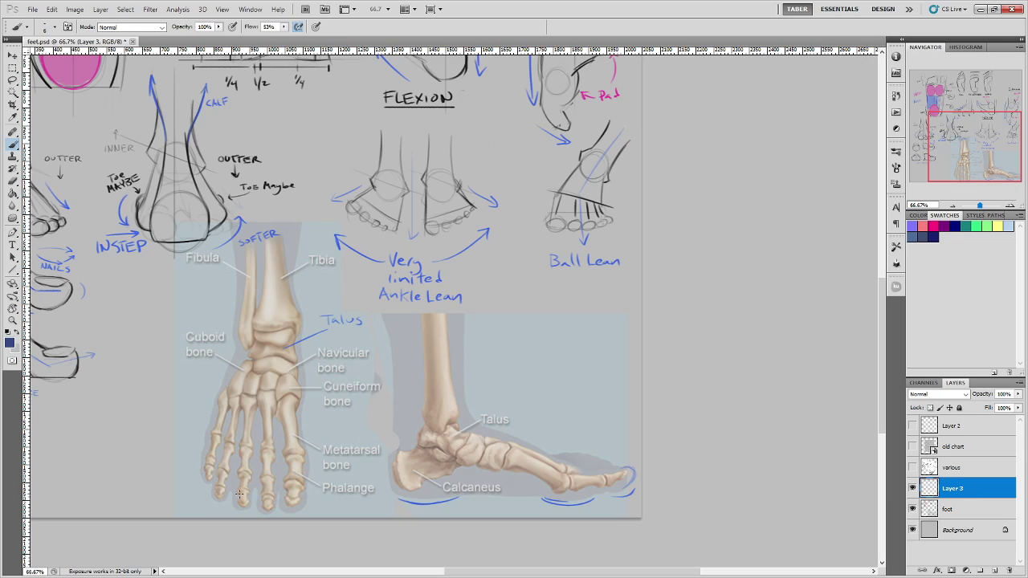
Dot a rising row of marks in the empty area beside the front-view foot bones.
{"action": "scroll", "coordinate": [390, 415], "scroll_direction": "left", "scroll_amount": 5}
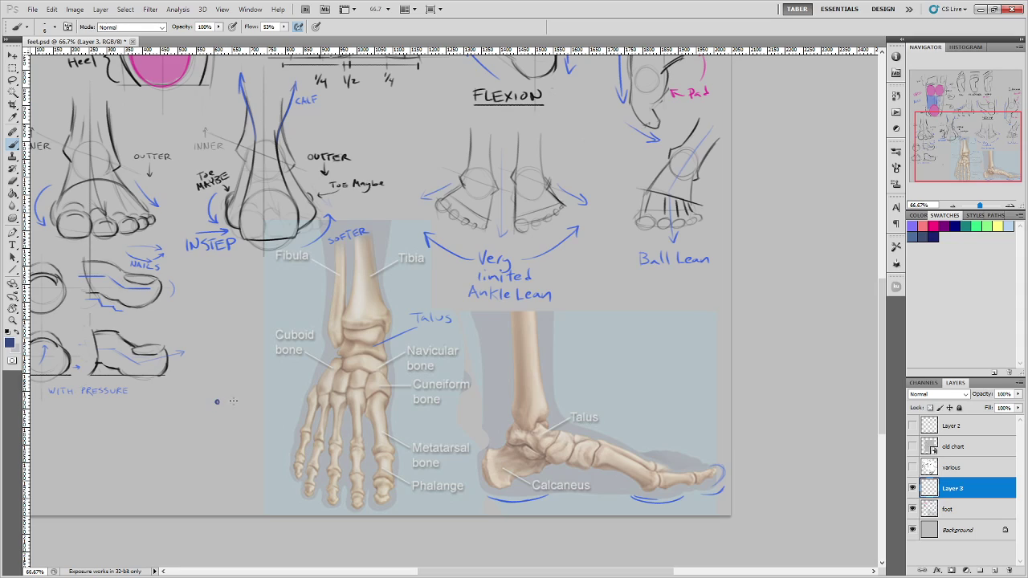
{"action": "left_click", "coordinate": [233, 395]}
{"action": "left_click", "coordinate": [246, 387]}
{"action": "left_click", "coordinate": [260, 374]}
{"action": "left_click", "coordinate": [270, 363]}
{"action": "mouse_move", "coordinate": [206, 371]}
{"action": "left_mouse_down"}
{"action": "mouse_move", "coordinate": [195, 395]}
{"action": "mouse_move", "coordinate": [201, 389]}
{"action": "left_mouse_up"}
Undo the row of dots beside the front-view foot bones.
{"action": "key", "text": "ctrl+alt+z"}
{"action": "key", "text": "ctrl+alt+z"}
{"action": "key", "text": "ctrl+alt+z"}
{"action": "key", "text": "ctrl+alt+z"}
{"action": "key", "text": "ctrl+alt+z"}
{"action": "key", "text": "ctrl+alt+z"}
{"action": "key", "text": "ctrl+alt+z"}
Draw outward-pointing arrows on both sides of the front-view metatarsals.
{"action": "mouse_move", "coordinate": [653, 324]}
{"action": "left_mouse_down"}
{"action": "mouse_move", "coordinate": [583, 342]}
{"action": "mouse_move", "coordinate": [575, 361]}
{"action": "left_mouse_up"}
{"action": "mouse_move", "coordinate": [217, 441]}
{"action": "left_mouse_down"}
{"action": "mouse_move", "coordinate": [195, 424]}
{"action": "mouse_move", "coordinate": [206, 427]}
{"action": "left_mouse_up"}
{"action": "mouse_move", "coordinate": [333, 463]}
{"action": "left_mouse_down"}
{"action": "mouse_move", "coordinate": [377, 446]}
{"action": "mouse_move", "coordinate": [375, 455]}
{"action": "left_mouse_up"}
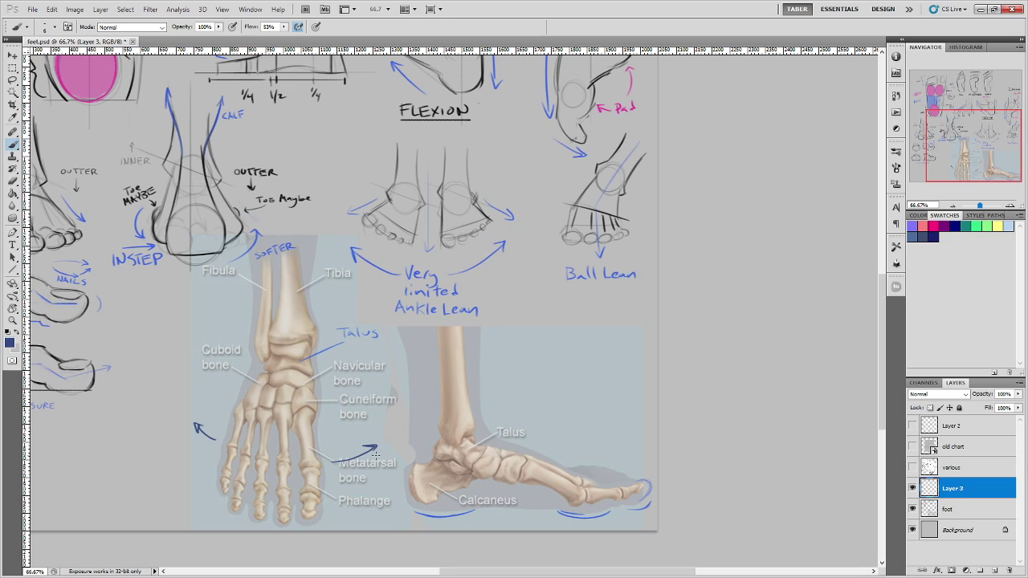
Circle the Phalange label and draw arcs over the toe bones, undoing a zigzag across the metatarsals.
{"action": "mouse_move", "coordinate": [377, 491]}
{"action": "left_mouse_down"}
{"action": "mouse_move", "coordinate": [335, 496]}
{"action": "mouse_move", "coordinate": [357, 512]}
{"action": "mouse_move", "coordinate": [395, 511]}
{"action": "mouse_move", "coordinate": [379, 491]}
{"action": "left_mouse_up"}
{"action": "mouse_move", "coordinate": [294, 503]}
{"action": "left_mouse_down"}
{"action": "mouse_move", "coordinate": [296, 474]}
{"action": "mouse_move", "coordinate": [249, 482]}
{"action": "mouse_move", "coordinate": [226, 440]}
{"action": "mouse_move", "coordinate": [221, 462]}
{"action": "mouse_move", "coordinate": [252, 455]}
{"action": "mouse_move", "coordinate": [254, 474]}
{"action": "mouse_move", "coordinate": [273, 478]}
{"action": "mouse_move", "coordinate": [287, 465]}
{"action": "mouse_move", "coordinate": [318, 466]}
{"action": "mouse_move", "coordinate": [322, 485]}
{"action": "left_mouse_up"}
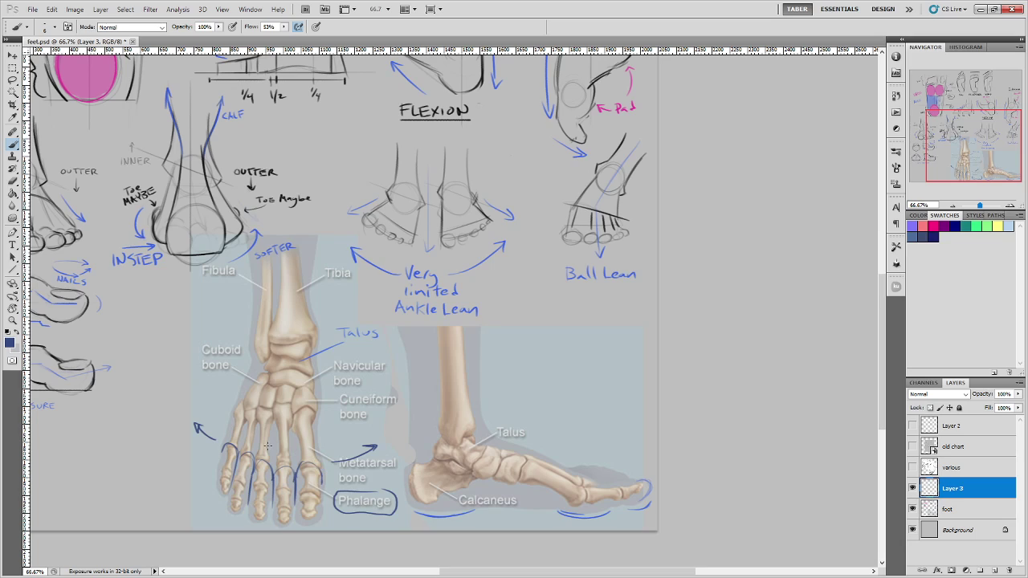
{"action": "mouse_move", "coordinate": [231, 431]}
{"action": "left_mouse_down"}
{"action": "mouse_move", "coordinate": [257, 443]}
{"action": "mouse_move", "coordinate": [320, 438]}
{"action": "left_mouse_up"}
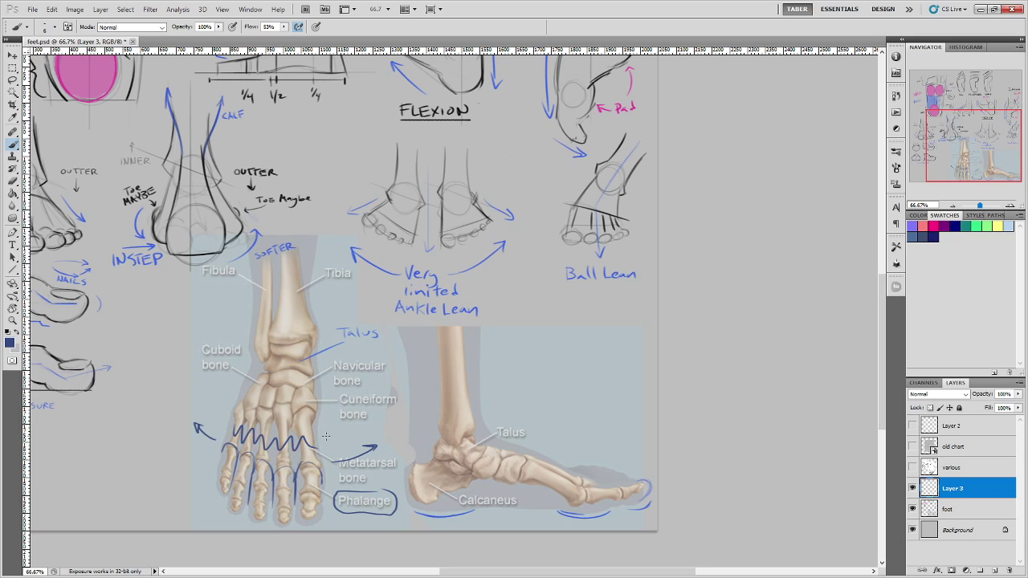
{"action": "key", "text": "ctrl+z"}
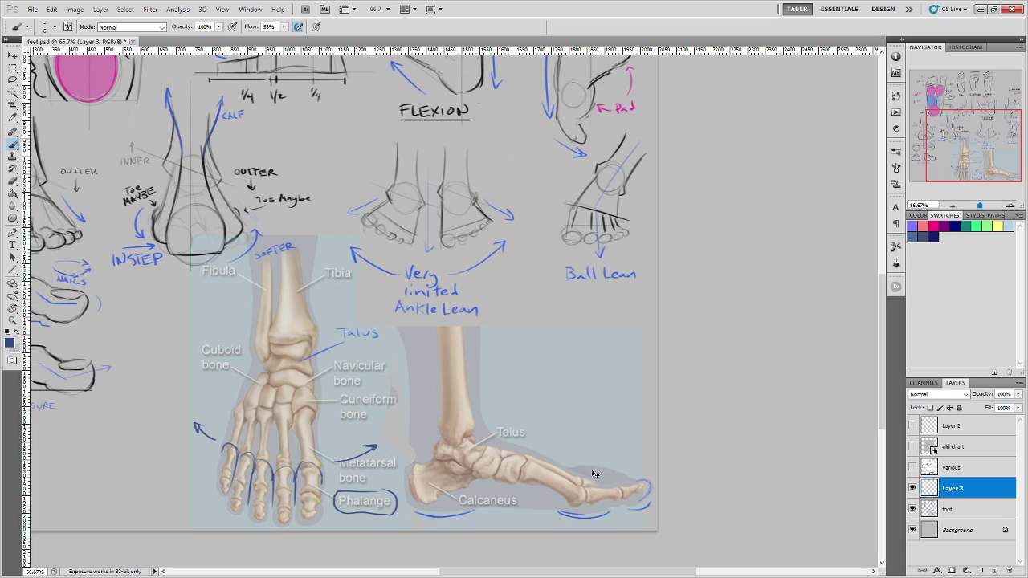
Remove the arcs over the toe bones and the outward arrows beside the front-view metatarsals.
{"action": "key", "text": "ctrl+alt+z"}
{"action": "key", "text": "ctrl+alt+z"}
{"action": "key", "text": "ctrl+alt+z"}
{"action": "key", "text": "ctrl+alt+z"}
{"action": "key", "text": "ctrl+alt+z"}
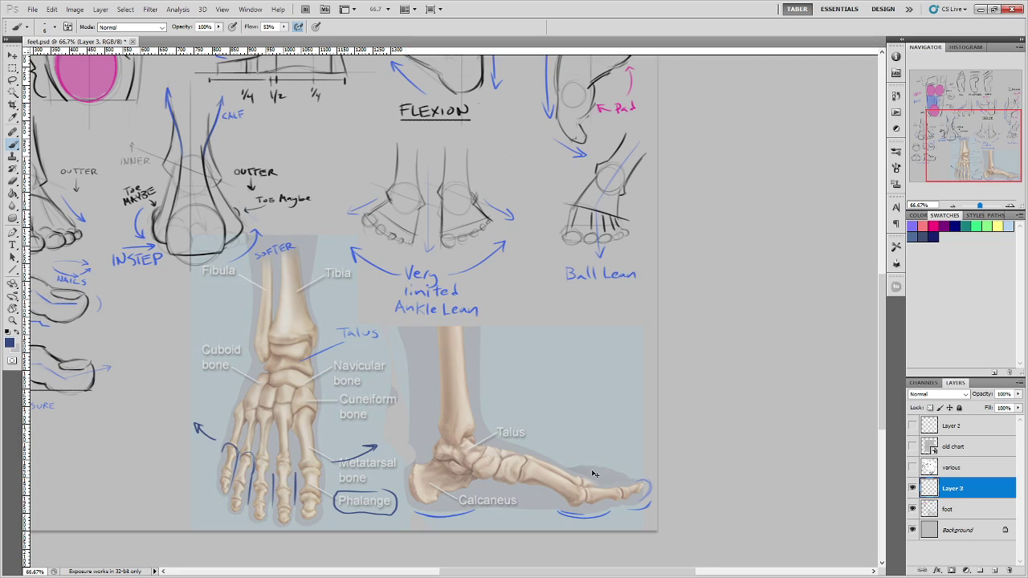
{"action": "key", "text": "ctrl+alt+z"}
{"action": "key", "text": "ctrl+alt+z"}
{"action": "key", "text": "ctrl+alt+z"}
{"action": "key", "text": "ctrl+alt+z"}
{"action": "key", "text": "ctrl+alt+z"}
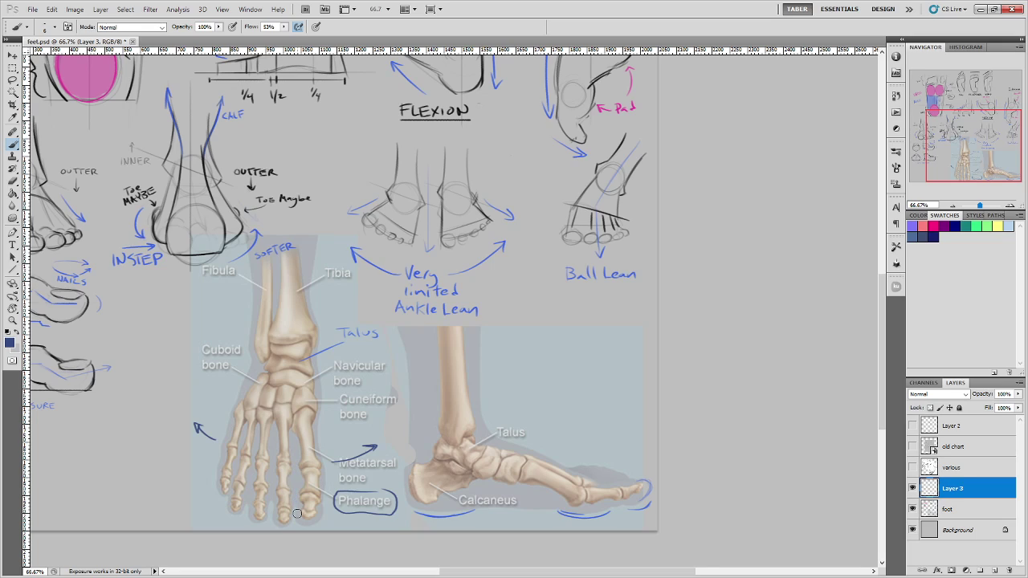
{"action": "key", "text": "ctrl+alt+z"}
{"action": "key", "text": "ctrl+alt+z"}
{"action": "left_click_drag", "start_coordinate": [212, 447], "coordinate": [216, 458]}
Outline the individual phalange bones of all five front-view toes and add an arrow pointing at the little toe.
{"action": "key", "text": "ctrl+plus"}
{"action": "left_click_drag", "start_coordinate": [436, 447], "coordinate": [604, 181]}
{"action": "mouse_move", "coordinate": [322, 317]}
{"action": "left_mouse_down"}
{"action": "mouse_move", "coordinate": [313, 345]}
{"action": "mouse_move", "coordinate": [328, 350]}
{"action": "mouse_move", "coordinate": [329, 314]}
{"action": "mouse_move", "coordinate": [319, 369]}
{"action": "left_mouse_up"}
{"action": "mouse_move", "coordinate": [339, 328]}
{"action": "left_mouse_down"}
{"action": "mouse_move", "coordinate": [350, 353]}
{"action": "mouse_move", "coordinate": [347, 326]}
{"action": "left_mouse_up"}
{"action": "left_click_drag", "start_coordinate": [331, 367], "coordinate": [338, 395]}
{"action": "mouse_move", "coordinate": [374, 338]}
{"action": "left_mouse_down"}
{"action": "mouse_move", "coordinate": [378, 371]}
{"action": "mouse_move", "coordinate": [371, 336]}
{"action": "left_mouse_up"}
{"action": "mouse_move", "coordinate": [362, 370]}
{"action": "left_mouse_down"}
{"action": "mouse_move", "coordinate": [367, 395]}
{"action": "mouse_move", "coordinate": [375, 371]}
{"action": "mouse_move", "coordinate": [371, 422]}
{"action": "left_mouse_up"}
{"action": "left_click_drag", "start_coordinate": [397, 341], "coordinate": [402, 427]}
{"action": "mouse_move", "coordinate": [443, 345]}
{"action": "left_mouse_down"}
{"action": "mouse_move", "coordinate": [429, 381]}
{"action": "mouse_move", "coordinate": [454, 388]}
{"action": "mouse_move", "coordinate": [449, 344]}
{"action": "left_mouse_up"}
{"action": "mouse_move", "coordinate": [444, 384]}
{"action": "left_mouse_down"}
{"action": "mouse_move", "coordinate": [427, 394]}
{"action": "mouse_move", "coordinate": [456, 396]}
{"action": "mouse_move", "coordinate": [444, 386]}
{"action": "left_mouse_up"}
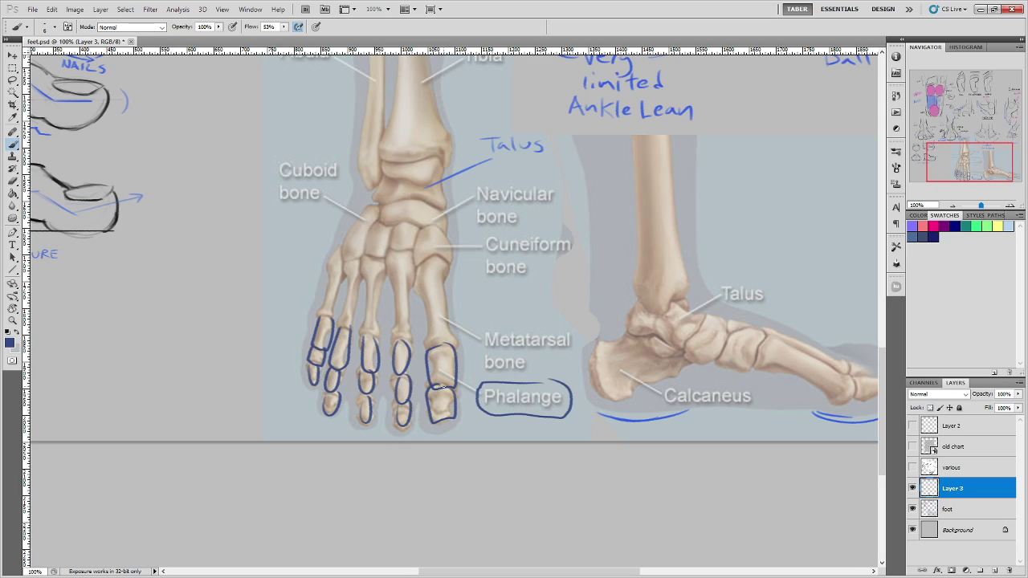
{"action": "mouse_move", "coordinate": [274, 389]}
{"action": "left_mouse_down"}
{"action": "mouse_move", "coordinate": [301, 372]}
{"action": "mouse_move", "coordinate": [298, 380]}
{"action": "left_mouse_up"}
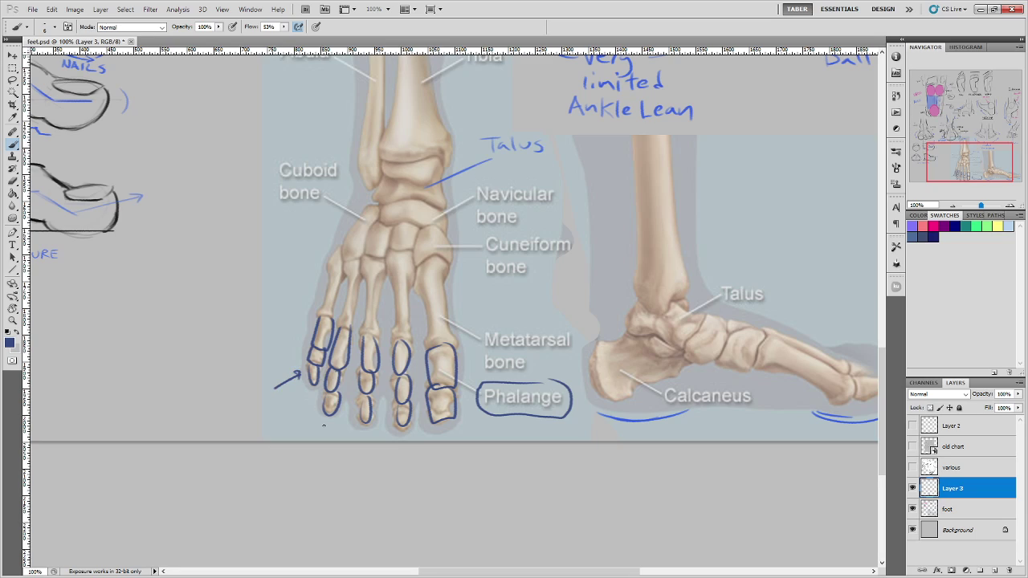
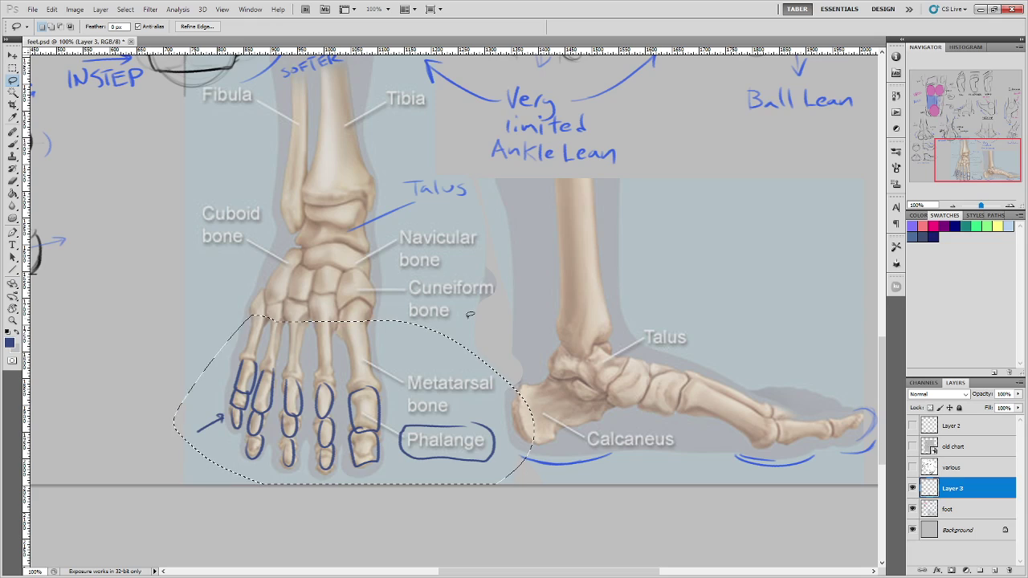
Delete the lassoed phalange markings from Layer 3, clear the selection and reactivate the Brush tool.
{"action": "key", "text": "Delete"}
{"action": "key", "text": "m"}
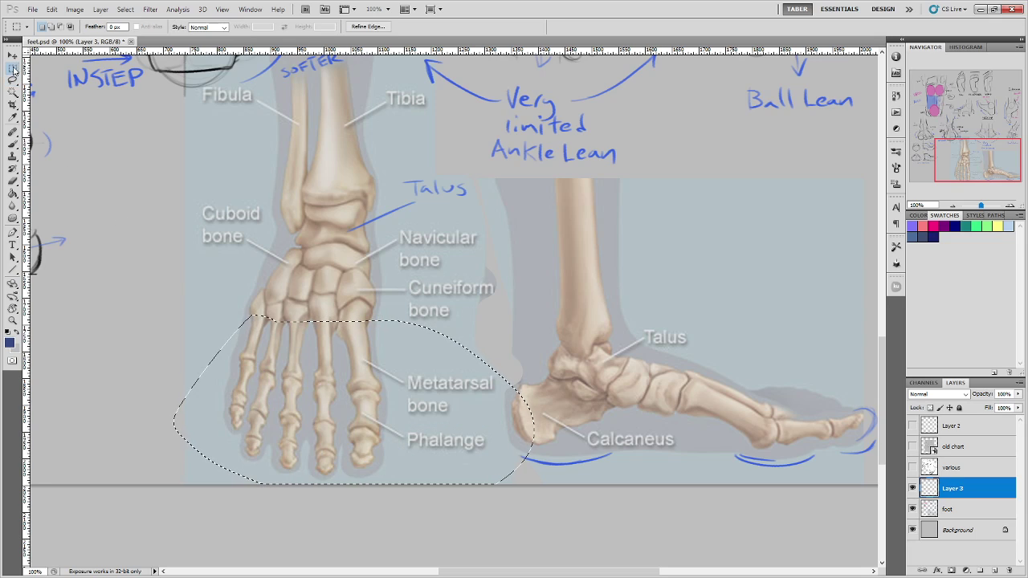
{"action": "key", "text": "ctrl+d"}
{"action": "left_click", "coordinate": [13, 144]}
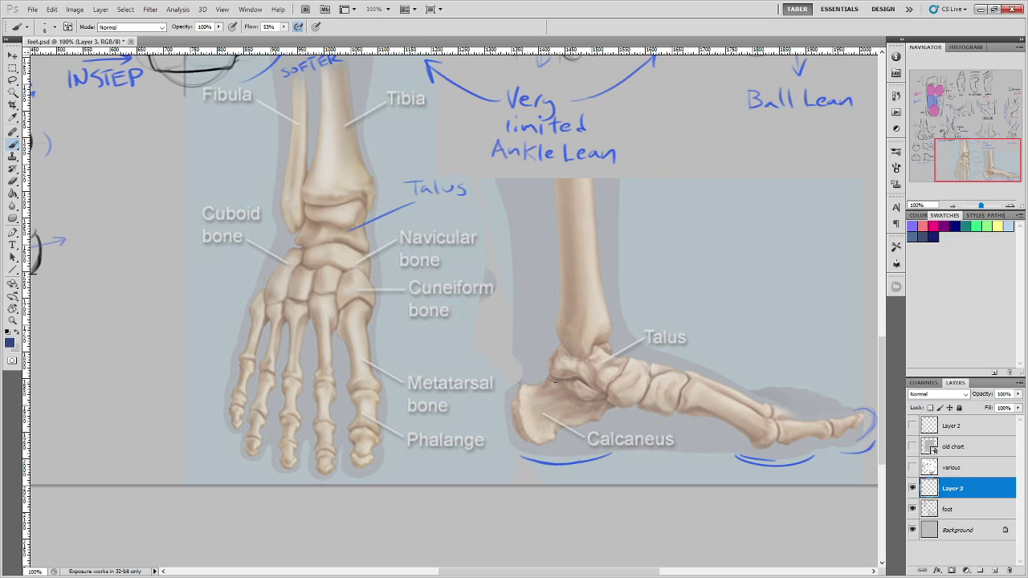
Try a stroke along the calcaneus and an upward arrow beneath it in the side view, and undo them.
{"action": "mouse_move", "coordinate": [555, 382]}
{"action": "left_mouse_down"}
{"action": "mouse_move", "coordinate": [505, 430]}
{"action": "mouse_move", "coordinate": [614, 419]}
{"action": "left_mouse_up"}
{"action": "key", "text": "ctrl+z"}
{"action": "left_click_drag", "start_coordinate": [608, 457], "coordinate": [609, 415]}
{"action": "mouse_move", "coordinate": [604, 422]}
{"action": "left_mouse_down"}
{"action": "mouse_move", "coordinate": [610, 412]}
{"action": "mouse_move", "coordinate": [617, 423]}
{"action": "left_mouse_up"}
{"action": "key", "text": "ctrl+alt+z"}
{"action": "key", "text": "ctrl+alt+z"}
{"action": "key", "text": "ctrl+alt+z"}
Outline the heel and ankle bone group in the side view and draw downward arrows at both metatarsal ends.
{"action": "mouse_move", "coordinate": [613, 348]}
{"action": "left_mouse_down"}
{"action": "mouse_move", "coordinate": [545, 366]}
{"action": "mouse_move", "coordinate": [510, 421]}
{"action": "mouse_move", "coordinate": [586, 427]}
{"action": "mouse_move", "coordinate": [640, 408]}
{"action": "mouse_move", "coordinate": [652, 363]}
{"action": "mouse_move", "coordinate": [604, 347]}
{"action": "left_mouse_up"}
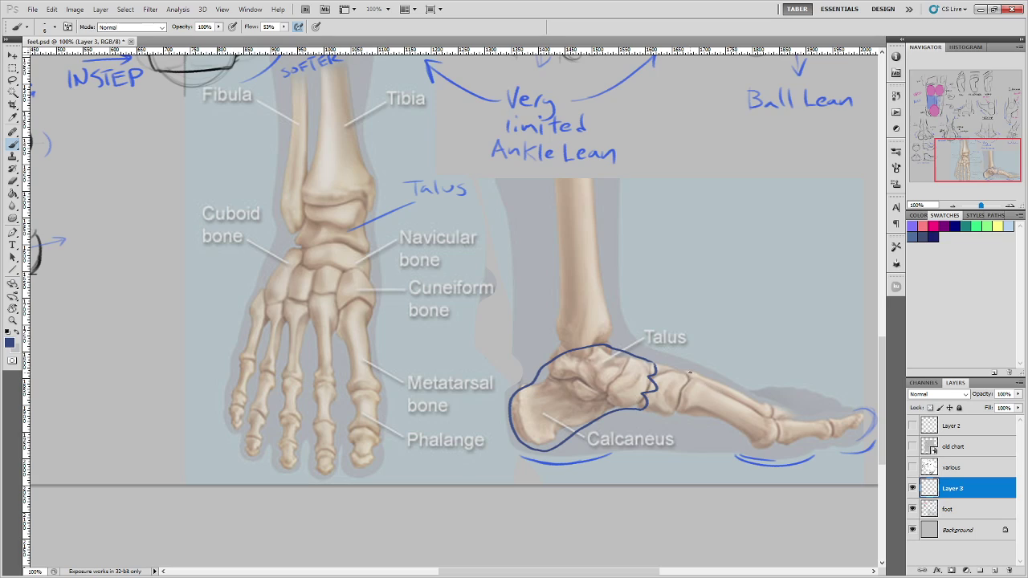
{"action": "mouse_move", "coordinate": [703, 324]}
{"action": "left_mouse_down"}
{"action": "mouse_move", "coordinate": [689, 369]}
{"action": "mouse_move", "coordinate": [702, 358]}
{"action": "left_mouse_up"}
{"action": "left_click_drag", "start_coordinate": [767, 341], "coordinate": [768, 389]}
{"action": "left_click_drag", "start_coordinate": [761, 371], "coordinate": [782, 371]}
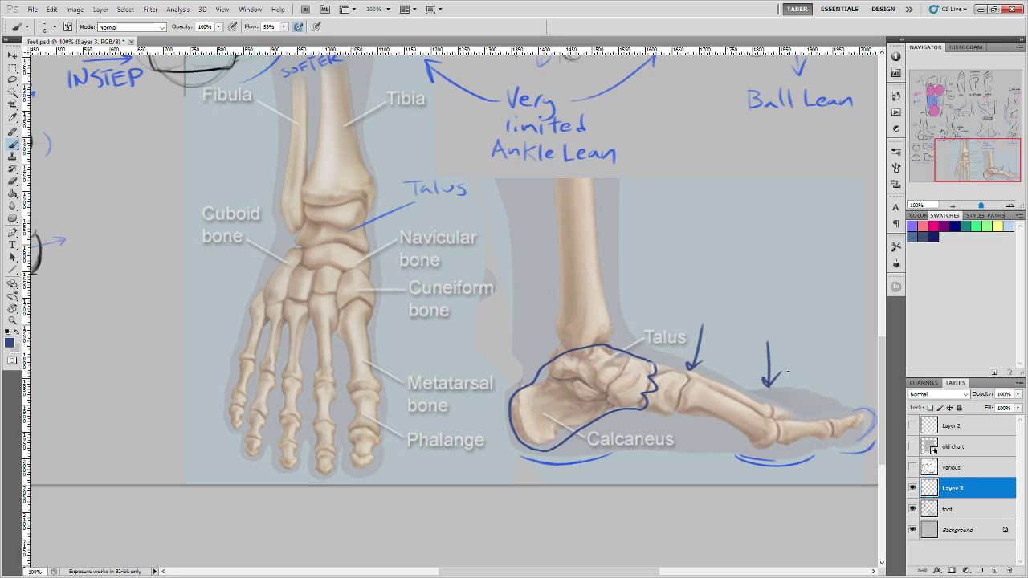
Undo the heel and ankle outline and the downward arrows on the side-view foot bones.
{"action": "key", "text": "ctrl+alt+z"}
{"action": "key", "text": "ctrl+alt+z"}
{"action": "key", "text": "ctrl+alt+z"}
{"action": "key", "text": "ctrl+alt+z"}
{"action": "key", "text": "ctrl+alt+z"}
{"action": "key", "text": "ctrl+alt+z"}
{"action": "key", "text": "ctrl+alt+z"}
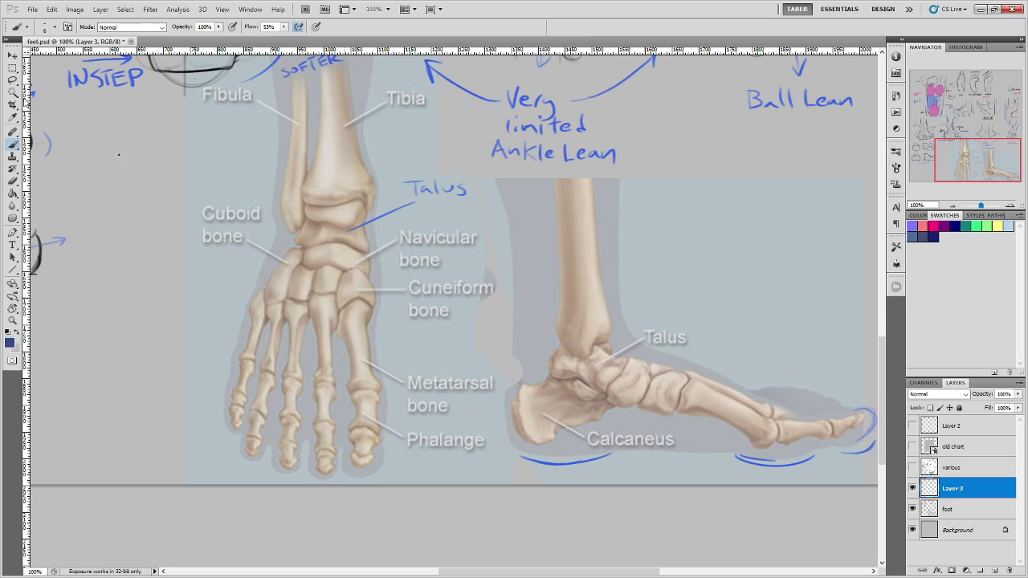
Circle the ankle and ball joints in the side view and draw curved arrows up and down from the ball joint.
{"action": "left_click", "coordinate": [13, 68]}
{"action": "left_click", "coordinate": [14, 145]}
{"action": "mouse_move", "coordinate": [567, 319]}
{"action": "left_mouse_down"}
{"action": "mouse_move", "coordinate": [560, 345]}
{"action": "mouse_move", "coordinate": [620, 333]}
{"action": "mouse_move", "coordinate": [601, 321]}
{"action": "left_mouse_up"}
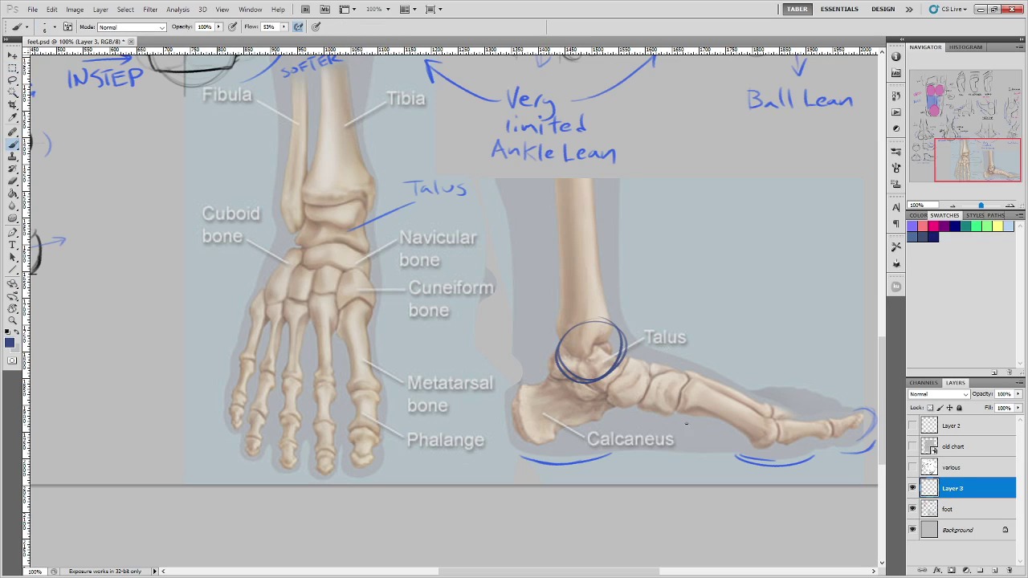
{"action": "mouse_move", "coordinate": [789, 409]}
{"action": "left_mouse_down"}
{"action": "mouse_move", "coordinate": [749, 435]}
{"action": "mouse_move", "coordinate": [769, 400]}
{"action": "left_mouse_up"}
{"action": "mouse_move", "coordinate": [841, 421]}
{"action": "left_mouse_down"}
{"action": "mouse_move", "coordinate": [836, 358]}
{"action": "mouse_move", "coordinate": [693, 356]}
{"action": "mouse_move", "coordinate": [695, 408]}
{"action": "mouse_move", "coordinate": [677, 338]}
{"action": "mouse_move", "coordinate": [690, 351]}
{"action": "left_mouse_up"}
{"action": "mouse_move", "coordinate": [648, 420]}
{"action": "left_mouse_down"}
{"action": "mouse_move", "coordinate": [668, 424]}
{"action": "mouse_move", "coordinate": [661, 456]}
{"action": "mouse_move", "coordinate": [673, 470]}
{"action": "left_mouse_up"}
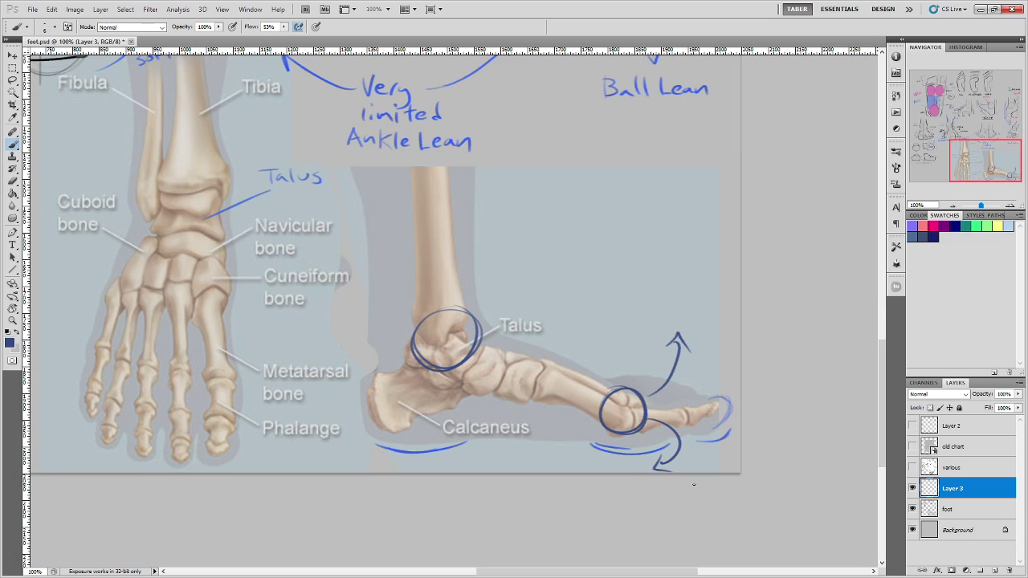
Undo the joint circles and curved arrows on the side-view foot bones.
{"action": "key", "text": "ctrl+alt+z"}
{"action": "key", "text": "ctrl+alt+z"}
{"action": "key", "text": "ctrl+alt+z"}
{"action": "key", "text": "ctrl+alt+z"}
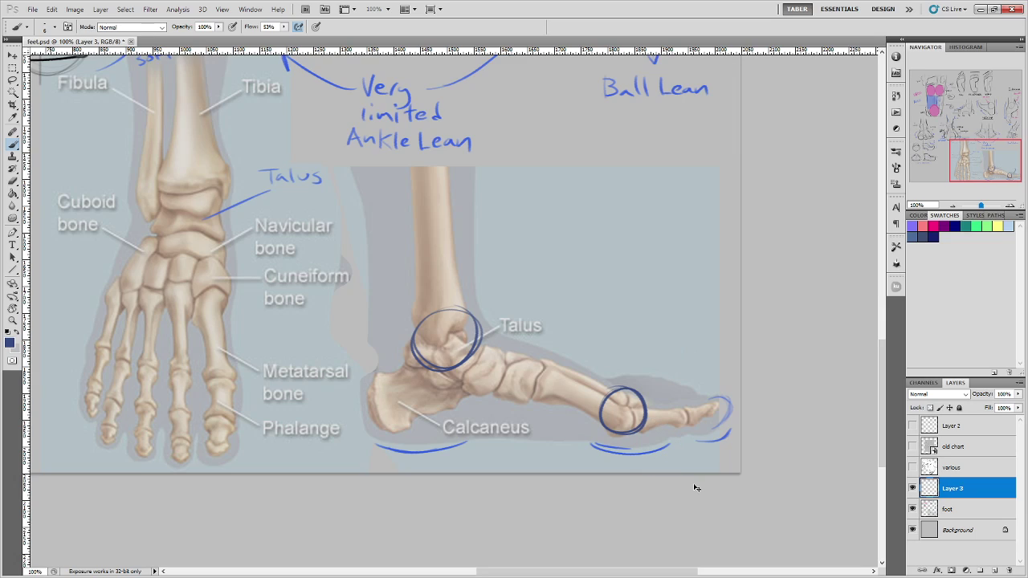
{"action": "key", "text": "ctrl+alt+z"}
{"action": "key", "text": "ctrl+alt+z"}
Try short strokes beside the heel and the ball area of the large footprint diagram, and undo them.
{"action": "mouse_move", "coordinate": [332, 316]}
{"action": "left_mouse_down"}
{"action": "mouse_move", "coordinate": [581, 413]}
{"action": "mouse_move", "coordinate": [562, 449]}
{"action": "mouse_move", "coordinate": [522, 482]}
{"action": "mouse_move", "coordinate": [489, 415]}
{"action": "mouse_move", "coordinate": [550, 383]}
{"action": "mouse_move", "coordinate": [473, 292]}
{"action": "mouse_move", "coordinate": [418, 265]}
{"action": "mouse_move", "coordinate": [438, 230]}
{"action": "mouse_move", "coordinate": [484, 270]}
{"action": "left_mouse_up"}
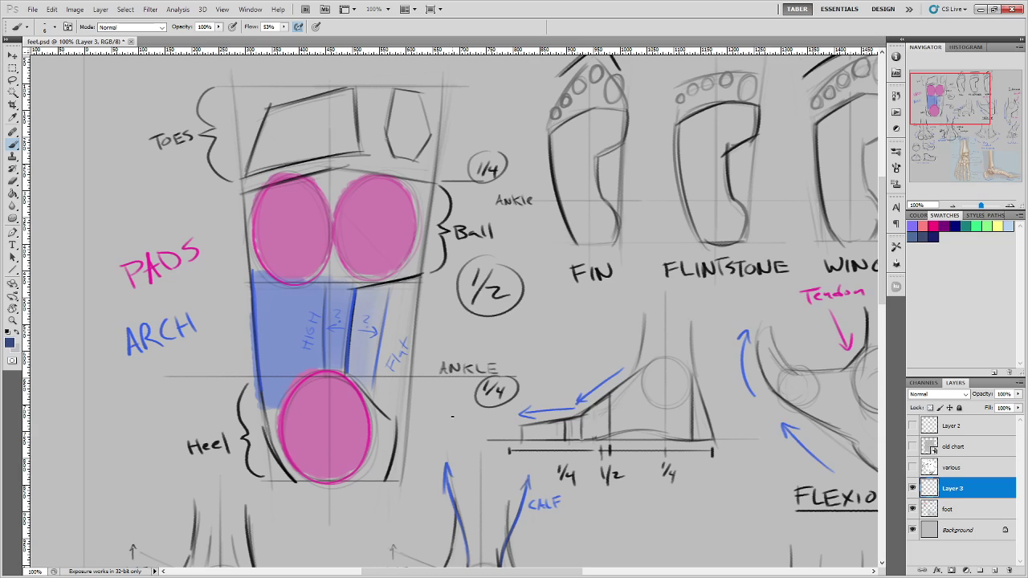
{"action": "left_click_drag", "start_coordinate": [254, 403], "coordinate": [258, 464]}
{"action": "key", "text": "ctrl+z"}
{"action": "left_click_drag", "start_coordinate": [207, 236], "coordinate": [233, 230]}
{"action": "key", "text": "ctrl+z"}
Draw five upward arrows fanning through the toes of the large footprint, one from the heel and four from the ball pads.
{"action": "left_click_drag", "start_coordinate": [335, 255], "coordinate": [298, 270]}
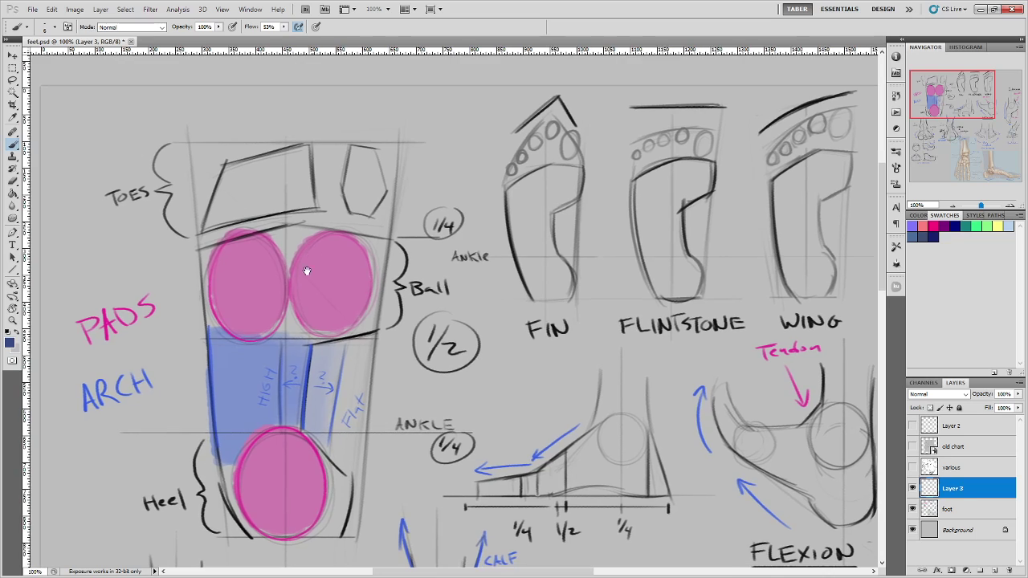
{"action": "mouse_move", "coordinate": [283, 474]}
{"action": "left_mouse_down"}
{"action": "mouse_move", "coordinate": [294, 91]}
{"action": "mouse_move", "coordinate": [306, 105]}
{"action": "left_mouse_up"}
{"action": "mouse_move", "coordinate": [263, 287]}
{"action": "left_mouse_down"}
{"action": "mouse_move", "coordinate": [245, 104]}
{"action": "mouse_move", "coordinate": [256, 122]}
{"action": "left_mouse_up"}
{"action": "left_click_drag", "start_coordinate": [231, 239], "coordinate": [206, 133]}
{"action": "left_click_drag", "start_coordinate": [207, 133], "coordinate": [218, 149]}
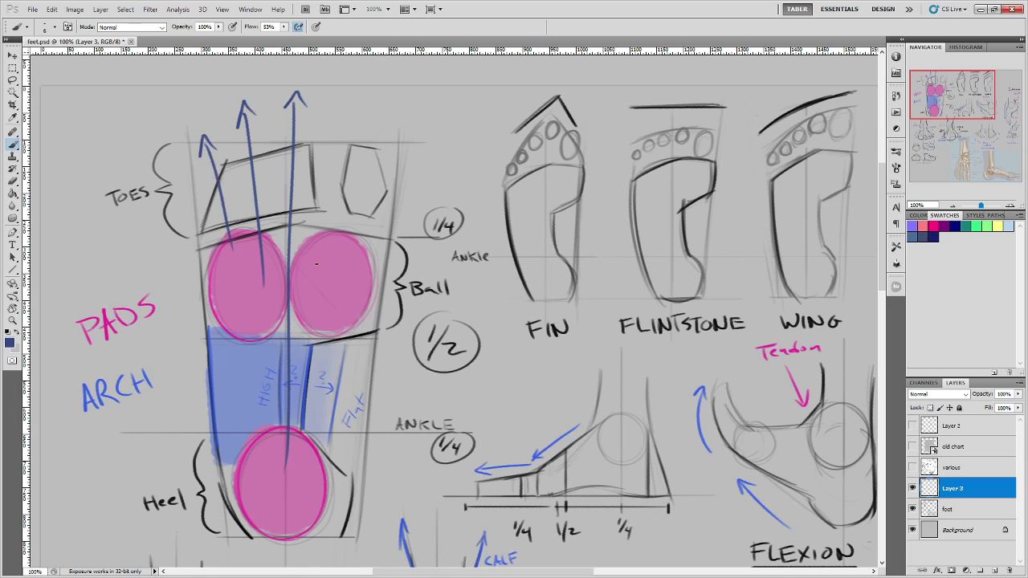
{"action": "left_click_drag", "start_coordinate": [316, 265], "coordinate": [334, 106]}
{"action": "mouse_move", "coordinate": [323, 122]}
{"action": "left_mouse_down"}
{"action": "mouse_move", "coordinate": [334, 102]}
{"action": "mouse_move", "coordinate": [342, 124]}
{"action": "left_mouse_up"}
{"action": "left_click_drag", "start_coordinate": [343, 292], "coordinate": [397, 101]}
{"action": "left_click_drag", "start_coordinate": [398, 101], "coordinate": [402, 123]}
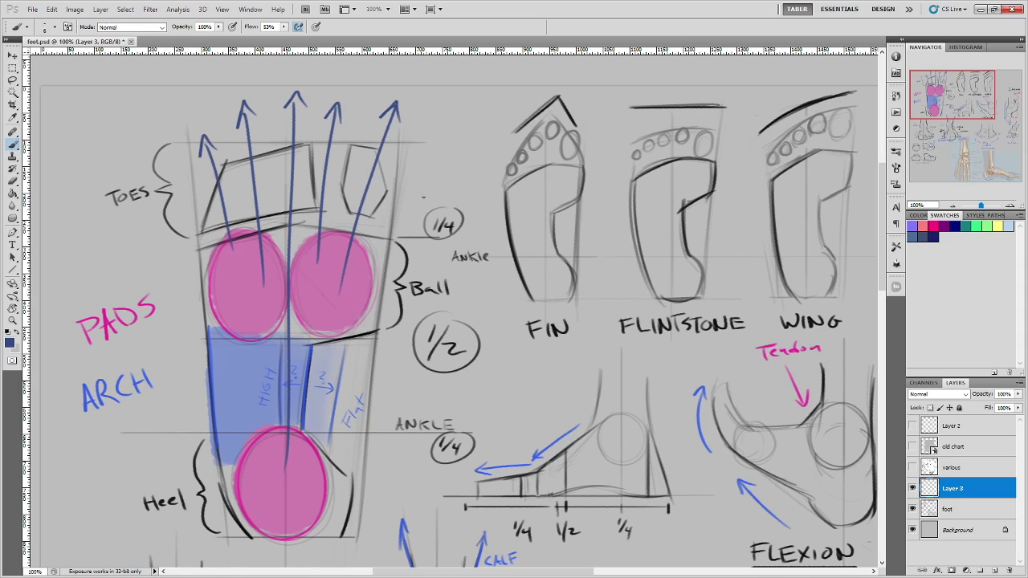
Undo the five arrows fanning through the toes of the large footprint.
{"action": "key", "text": "ctrl+alt+z"}
{"action": "key", "text": "ctrl+alt+z"}
{"action": "key", "text": "ctrl+alt+z"}
{"action": "key", "text": "ctrl+alt+z"}
{"action": "key", "text": "ctrl+alt+z"}
{"action": "key", "text": "ctrl+alt+z"}
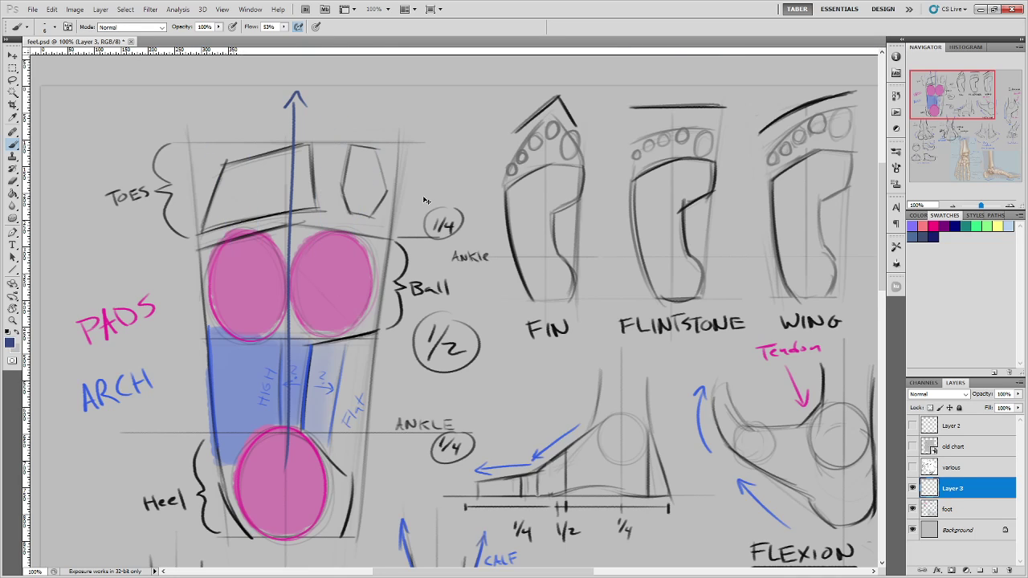
{"action": "key", "text": "ctrl+alt+z"}
{"action": "key", "text": "ctrl+alt+z"}
Try a horizontal line beneath the ball pads and a stroke across the ball with a larger brush, and undo them.
{"action": "left_click_drag", "start_coordinate": [492, 326], "coordinate": [549, 265]}
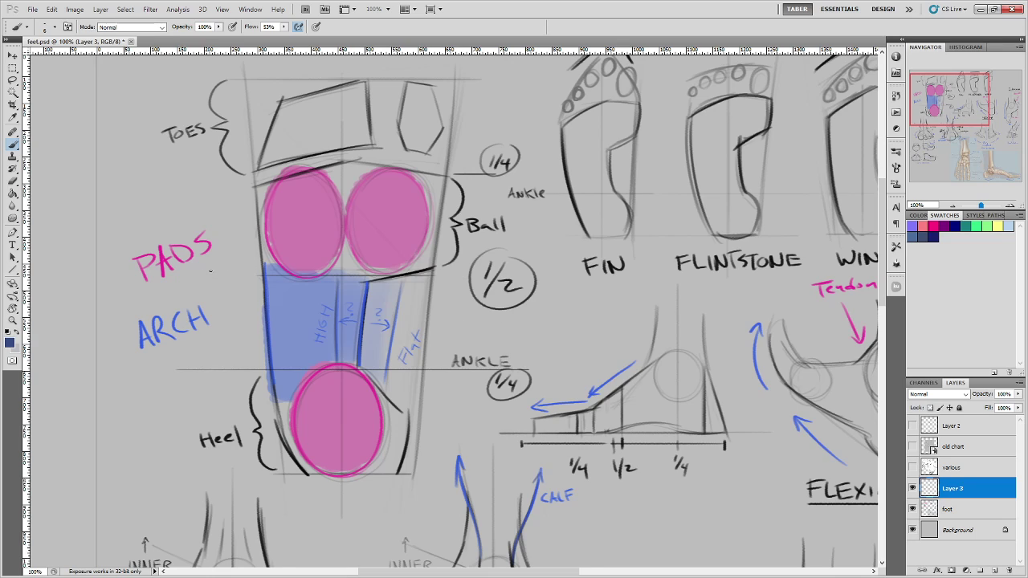
{"action": "mouse_move", "coordinate": [220, 275]}
{"action": "left_mouse_down"}
{"action": "mouse_move", "coordinate": [458, 277]}
{"action": "mouse_move", "coordinate": [207, 291]}
{"action": "left_mouse_up"}
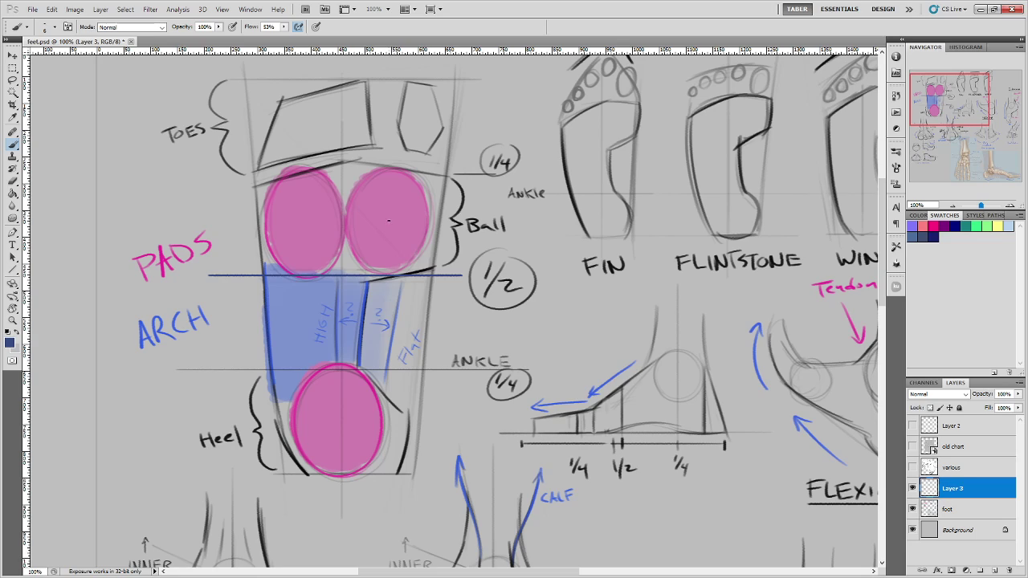
{"action": "key", "text": "bracketright"}
{"action": "left_click_drag", "start_coordinate": [331, 224], "coordinate": [437, 224]}
{"action": "key", "text": "ctrl+alt+z"}
{"action": "key", "text": "ctrl+alt+z"}
{"action": "key", "text": "ctrl+alt+z"}
{"action": "key", "text": "ctrl+alt+z"}
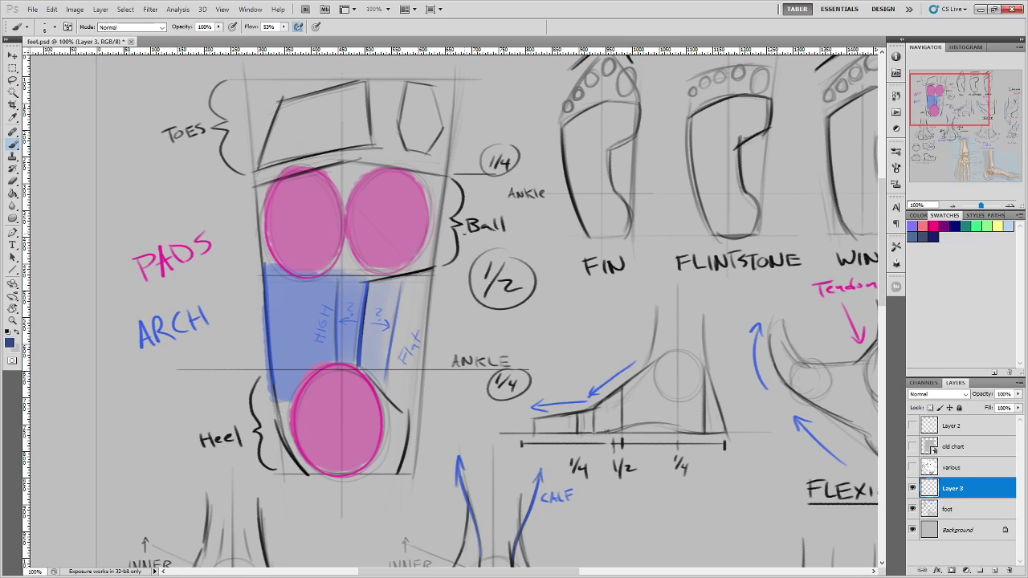
Try straight and curved flat-foot contours from the heel to the inner ball pad, and undo them.
{"action": "mouse_move", "coordinate": [382, 387]}
{"action": "left_mouse_down"}
{"action": "mouse_move", "coordinate": [403, 408]}
{"action": "mouse_move", "coordinate": [415, 403]}
{"action": "mouse_move", "coordinate": [362, 330]}
{"action": "mouse_move", "coordinate": [416, 354]}
{"action": "mouse_move", "coordinate": [406, 336]}
{"action": "mouse_move", "coordinate": [418, 310]}
{"action": "mouse_move", "coordinate": [401, 279]}
{"action": "mouse_move", "coordinate": [434, 273]}
{"action": "left_mouse_up"}
{"action": "mouse_move", "coordinate": [374, 473]}
{"action": "left_mouse_down"}
{"action": "mouse_move", "coordinate": [394, 440]}
{"action": "mouse_move", "coordinate": [429, 225]}
{"action": "left_mouse_up"}
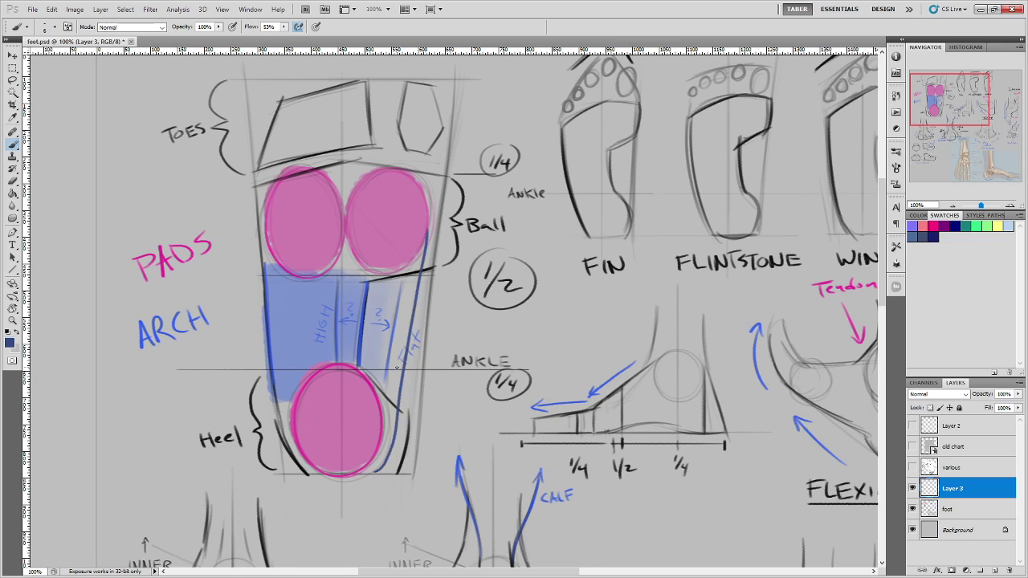
{"action": "key", "text": "ctrl+z"}
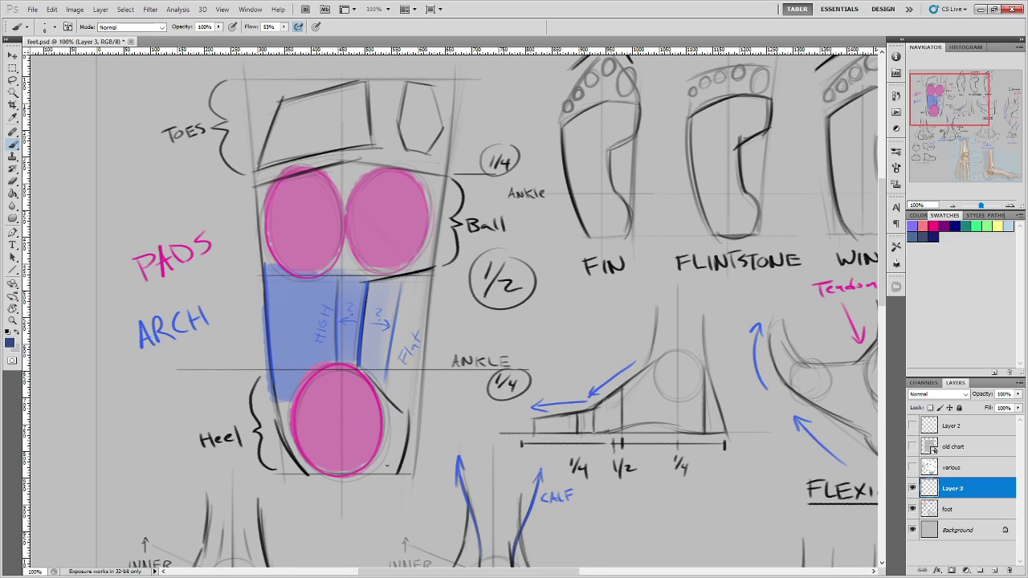
{"action": "mouse_move", "coordinate": [383, 474]}
{"action": "left_mouse_down"}
{"action": "mouse_move", "coordinate": [384, 377]}
{"action": "mouse_move", "coordinate": [405, 281]}
{"action": "mouse_move", "coordinate": [394, 319]}
{"action": "mouse_move", "coordinate": [397, 304]}
{"action": "mouse_move", "coordinate": [435, 247]}
{"action": "left_mouse_up"}
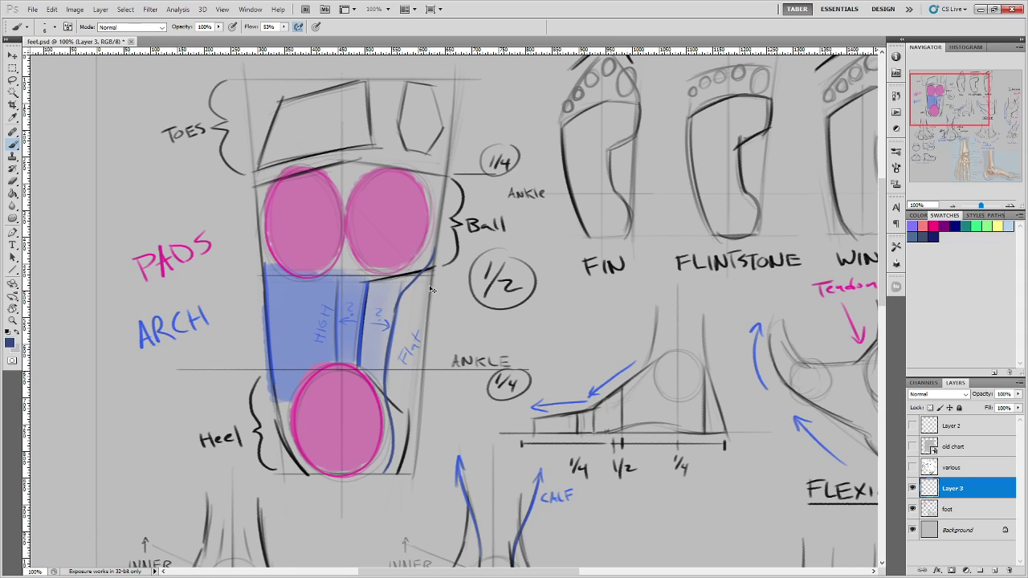
{"action": "key", "text": "ctrl+alt+z"}
{"action": "key", "text": "ctrl+alt+z"}
Try a deep high-arch contour above the heel and a hatched oval in the outer arch area, and undo both.
{"action": "mouse_move", "coordinate": [391, 463]}
{"action": "left_mouse_down"}
{"action": "mouse_move", "coordinate": [385, 404]}
{"action": "mouse_move", "coordinate": [339, 345]}
{"action": "mouse_move", "coordinate": [351, 301]}
{"action": "mouse_move", "coordinate": [336, 362]}
{"action": "mouse_move", "coordinate": [383, 276]}
{"action": "mouse_move", "coordinate": [374, 281]}
{"action": "mouse_move", "coordinate": [440, 271]}
{"action": "left_mouse_up"}
{"action": "key", "text": "ctrl+alt+z"}
{"action": "key", "text": "ctrl+alt+z"}
{"action": "key", "text": "ctrl+alt+z"}
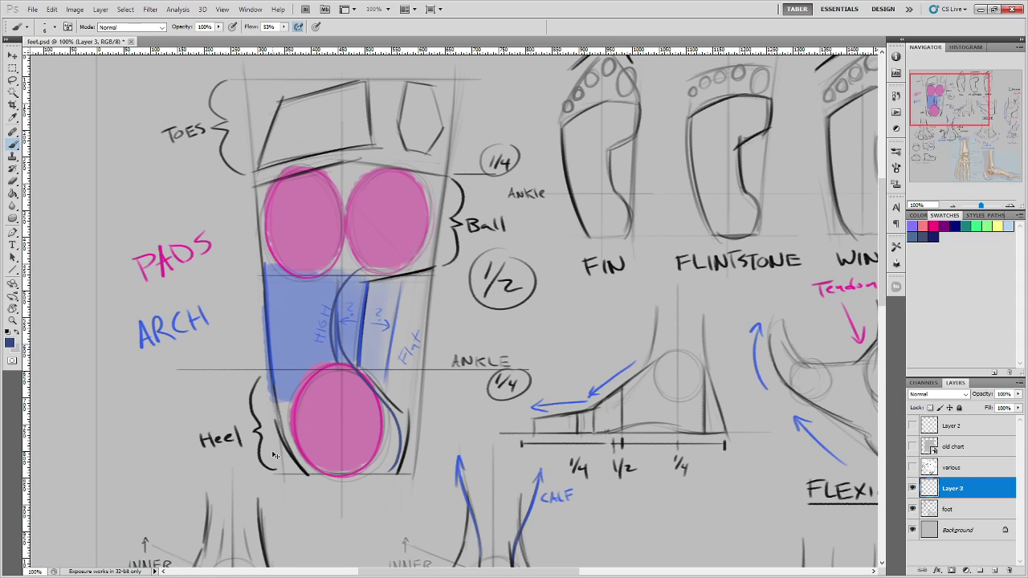
{"action": "mouse_move", "coordinate": [282, 313]}
{"action": "left_mouse_down"}
{"action": "mouse_move", "coordinate": [282, 346]}
{"action": "mouse_move", "coordinate": [285, 287]}
{"action": "mouse_move", "coordinate": [282, 337]}
{"action": "mouse_move", "coordinate": [298, 359]}
{"action": "mouse_move", "coordinate": [280, 305]}
{"action": "mouse_move", "coordinate": [294, 279]}
{"action": "left_mouse_up"}
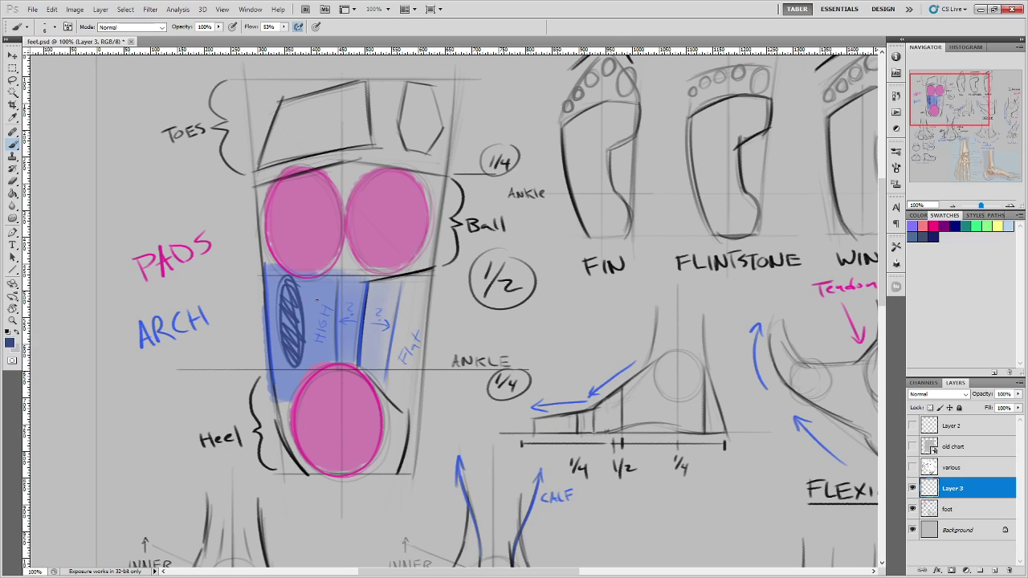
{"action": "key", "text": "ctrl+alt+z"}
{"action": "key", "text": "ctrl+alt+z"}
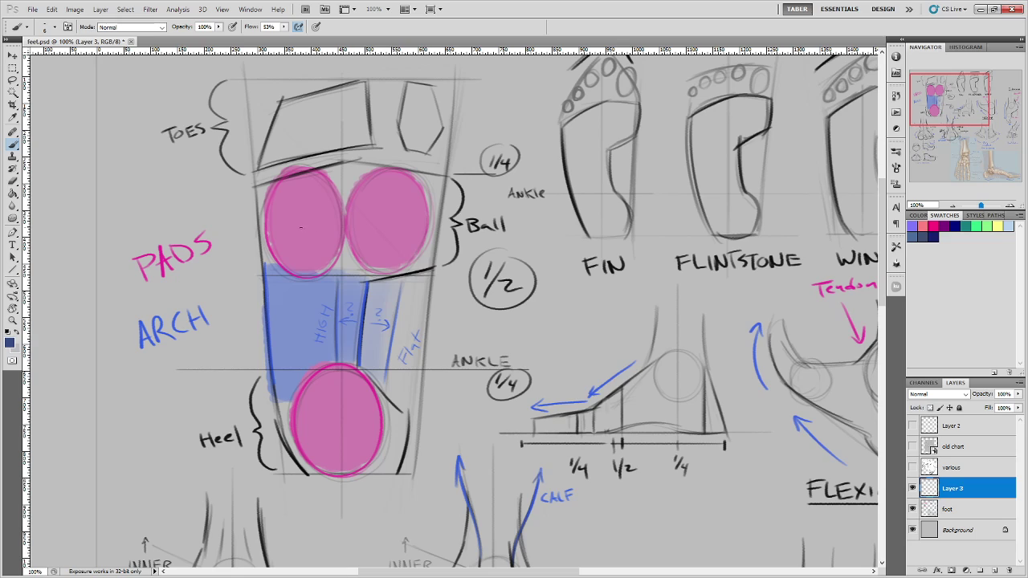
Try strokes along the outer edge of the footprint beside the ball and heel, undoing each.
{"action": "mouse_move", "coordinate": [242, 183]}
{"action": "left_mouse_down"}
{"action": "mouse_move", "coordinate": [224, 200]}
{"action": "mouse_move", "coordinate": [245, 261]}
{"action": "left_mouse_up"}
{"action": "key", "text": "ctrl+z"}
{"action": "left_click_drag", "start_coordinate": [241, 354], "coordinate": [286, 423]}
{"action": "key", "text": "ctrl+z"}
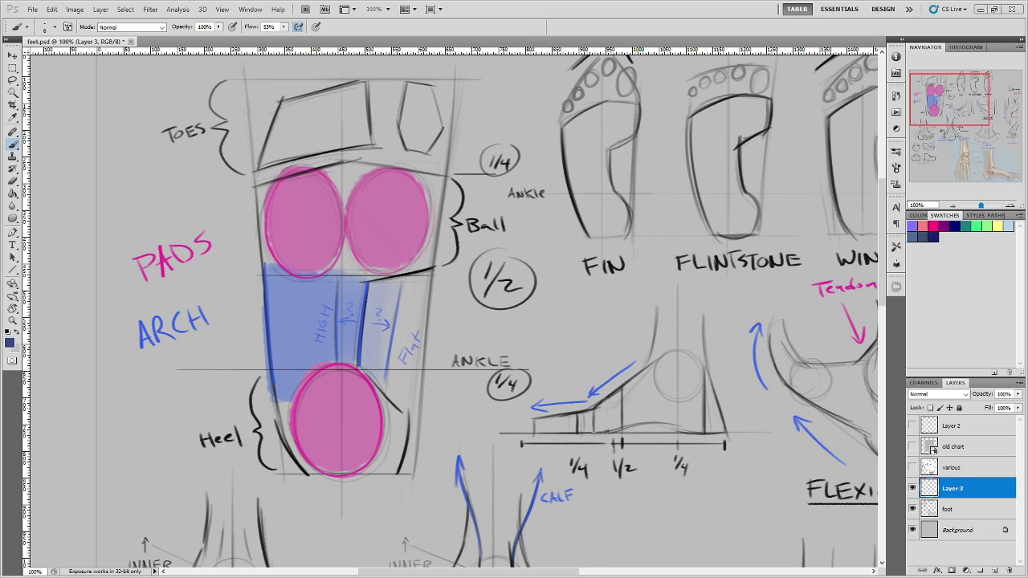
Try a shallow curved line across the top of both ball pads, and undo it.
{"action": "left_click_drag", "start_coordinate": [497, 311], "coordinate": [492, 370]}
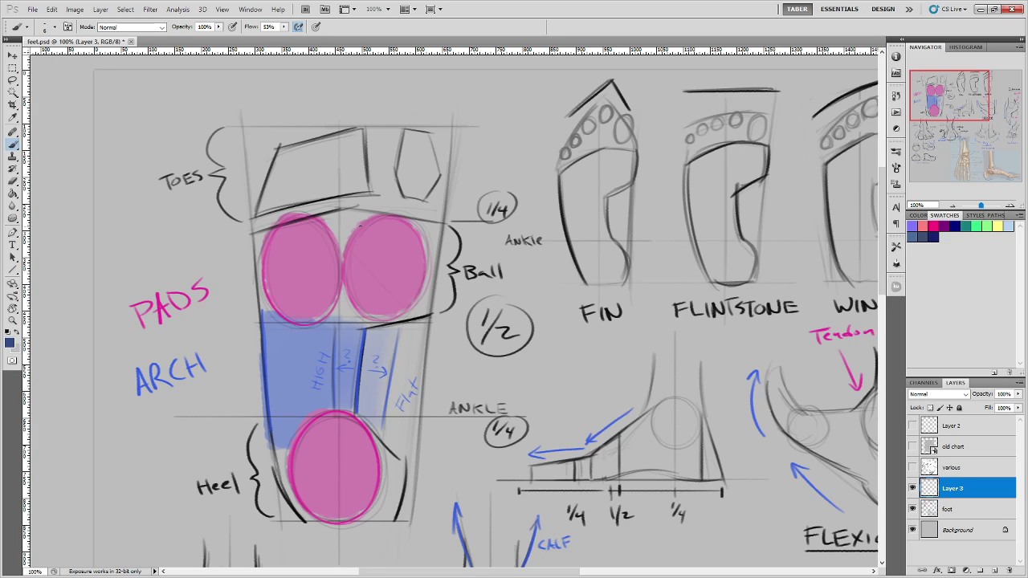
{"action": "left_click_drag", "start_coordinate": [224, 238], "coordinate": [505, 231]}
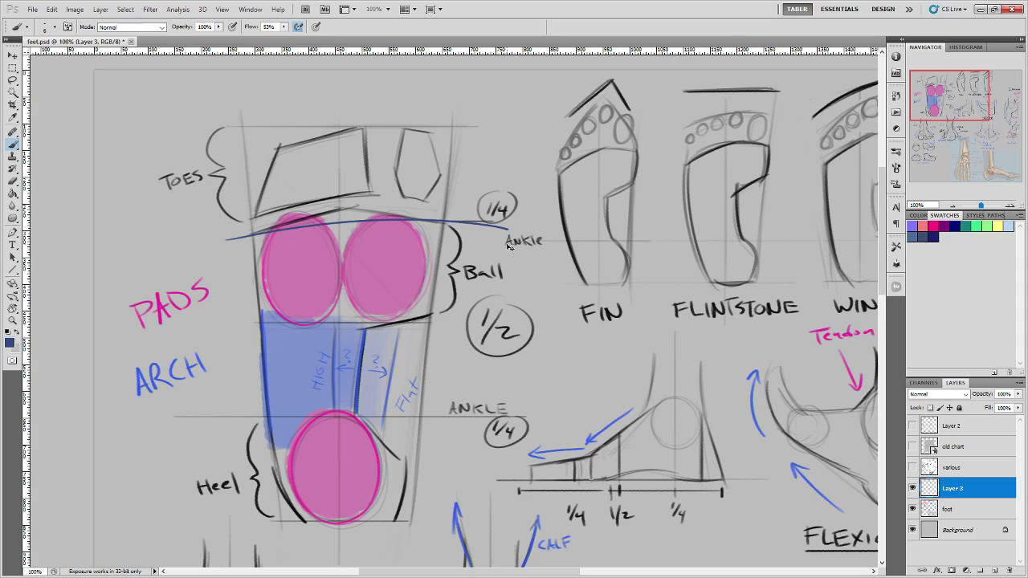
{"action": "key", "text": "ctrl+z"}
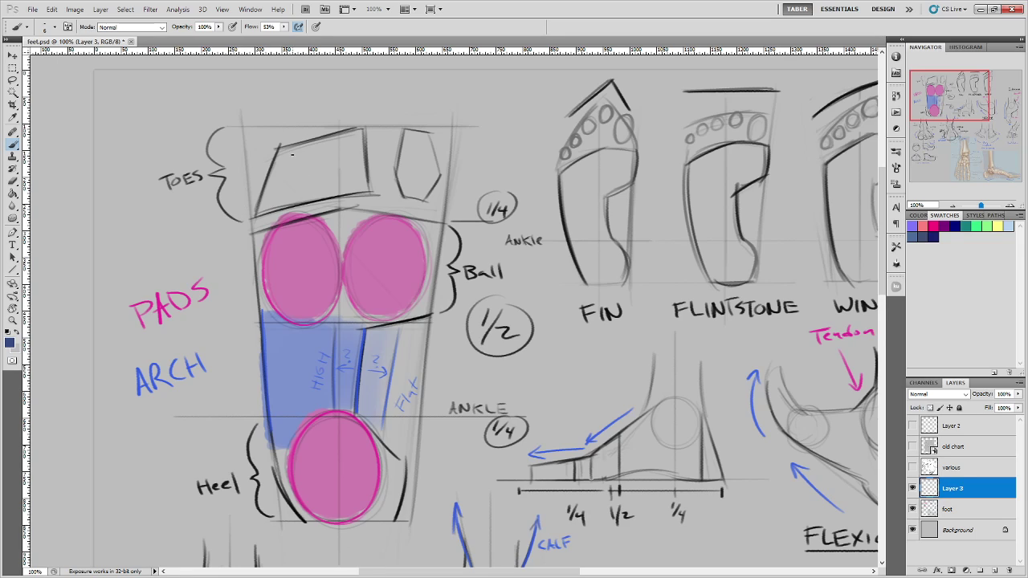
Try a line across the base of the small-toe block and hatching inside the big toe shape, undoing each.
{"action": "mouse_move", "coordinate": [264, 197]}
{"action": "left_mouse_down"}
{"action": "mouse_move", "coordinate": [304, 142]}
{"action": "mouse_move", "coordinate": [295, 186]}
{"action": "mouse_move", "coordinate": [309, 175]}
{"action": "mouse_move", "coordinate": [321, 183]}
{"action": "mouse_move", "coordinate": [360, 143]}
{"action": "mouse_move", "coordinate": [358, 197]}
{"action": "left_mouse_up"}
{"action": "key", "text": "ctrl+z"}
{"action": "mouse_move", "coordinate": [407, 127]}
{"action": "left_mouse_down"}
{"action": "mouse_move", "coordinate": [409, 193]}
{"action": "mouse_move", "coordinate": [434, 189]}
{"action": "left_mouse_up"}
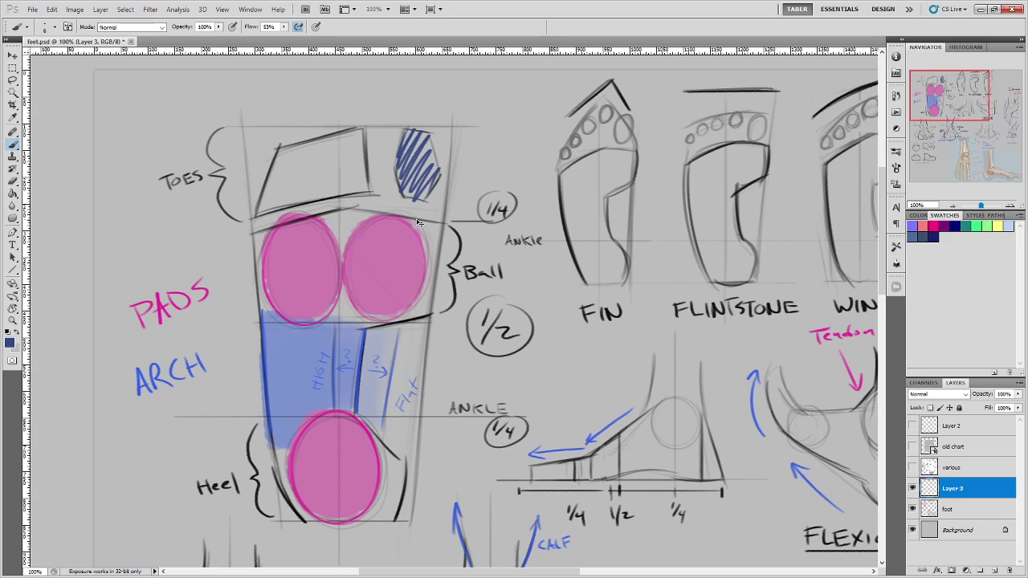
{"action": "key", "text": "ctrl+z"}
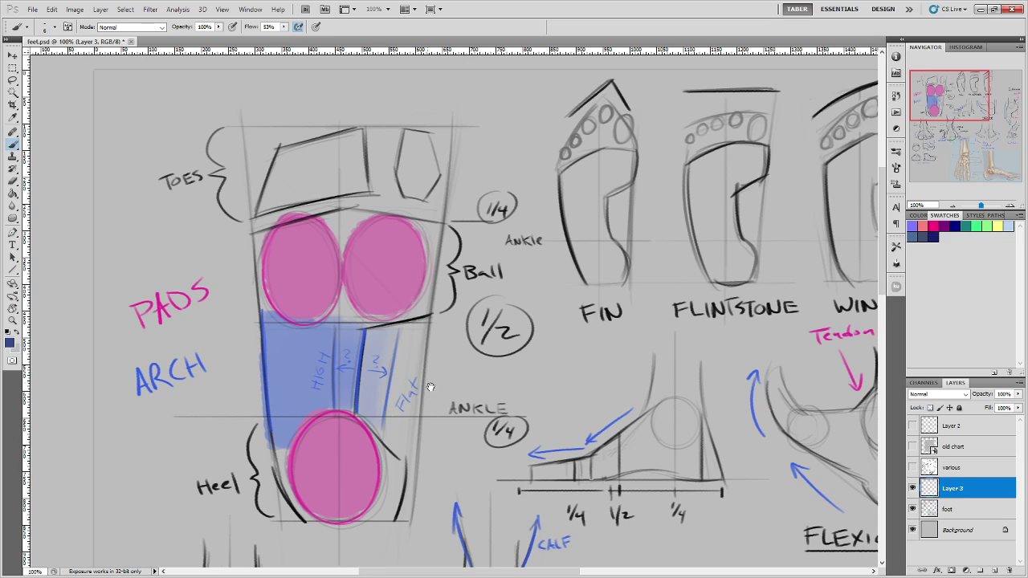
Try a vertical line at the midfoot and a mark near the toe joint on the side-profile diagram, and undo them.
{"action": "left_click_drag", "start_coordinate": [431, 387], "coordinate": [441, 348]}
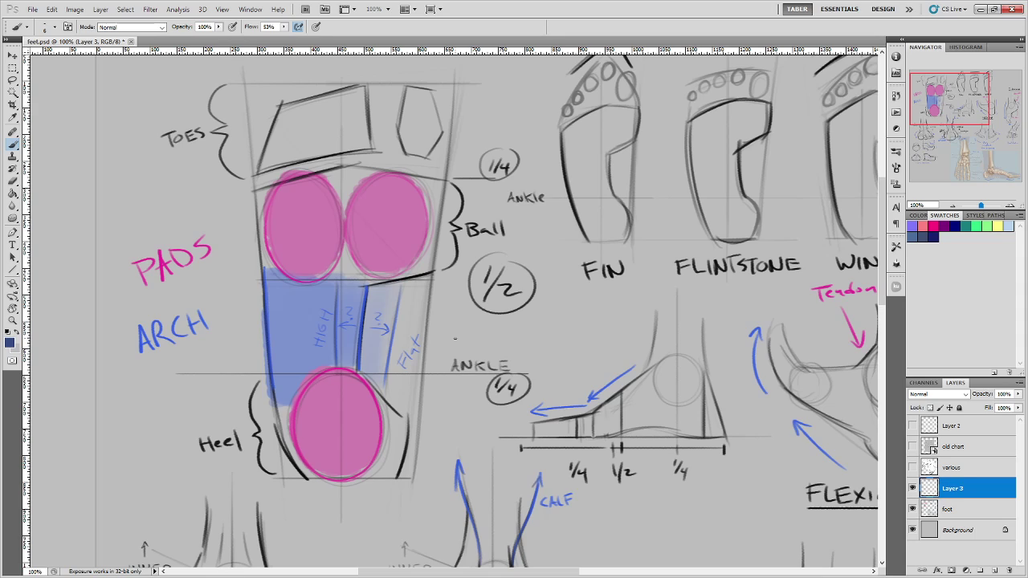
{"action": "left_click_drag", "start_coordinate": [597, 337], "coordinate": [493, 334]}
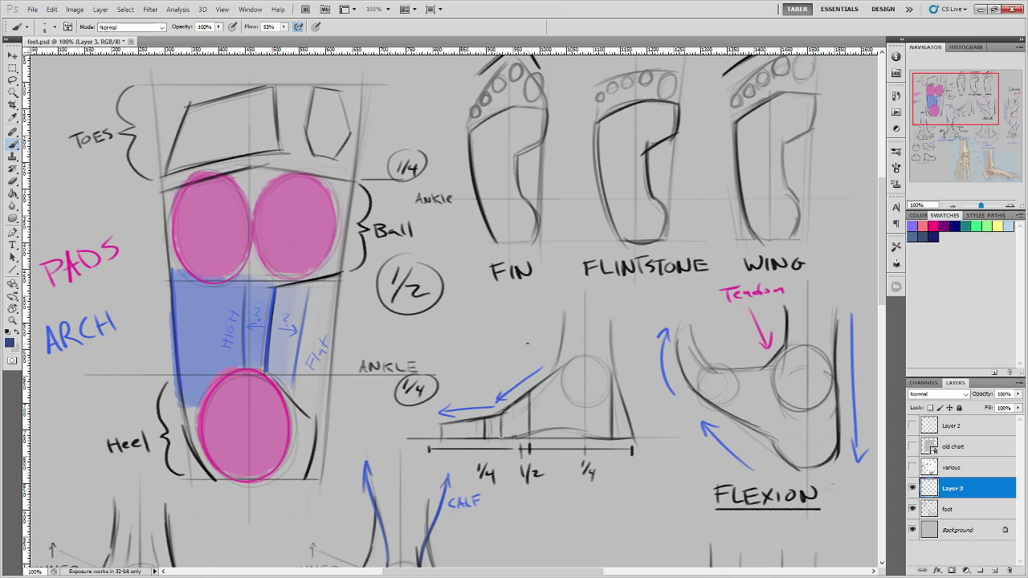
{"action": "left_click_drag", "start_coordinate": [526, 343], "coordinate": [528, 466]}
{"action": "key", "text": "ctrl+z"}
{"action": "left_click_drag", "start_coordinate": [483, 411], "coordinate": [480, 454]}
{"action": "key", "text": "ctrl+alt+z"}
{"action": "key", "text": "ctrl+alt+z"}
Try an arch stroke beneath the side profile and ankle circles over the footprint's heel pad, undoing each.
{"action": "left_click_drag", "start_coordinate": [537, 435], "coordinate": [584, 441]}
{"action": "key", "text": "ctrl+z"}
{"action": "mouse_move", "coordinate": [235, 325]}
{"action": "left_mouse_down"}
{"action": "mouse_move", "coordinate": [239, 422]}
{"action": "mouse_move", "coordinate": [269, 329]}
{"action": "mouse_move", "coordinate": [239, 430]}
{"action": "mouse_move", "coordinate": [237, 332]}
{"action": "left_mouse_up"}
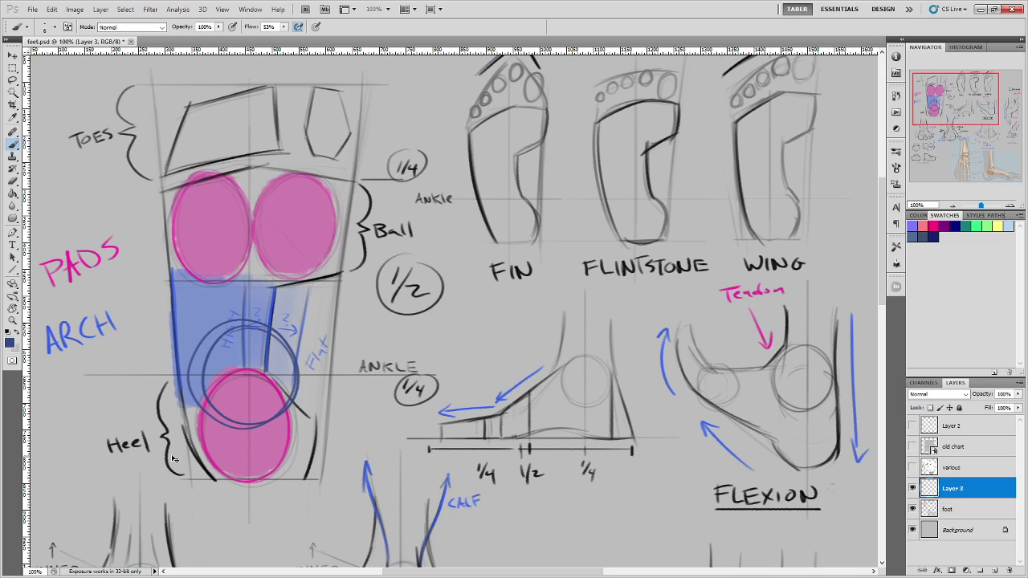
{"action": "key", "text": "ctrl+z"}
Try an arrow toward the Wing footprint's big toe and a stroke beside the Flintstone toes, undoing each.
{"action": "mouse_move", "coordinate": [656, 419]}
{"action": "left_mouse_down"}
{"action": "mouse_move", "coordinate": [631, 409]}
{"action": "mouse_move", "coordinate": [631, 427]}
{"action": "mouse_move", "coordinate": [615, 280]}
{"action": "mouse_move", "coordinate": [377, 314]}
{"action": "mouse_move", "coordinate": [484, 225]}
{"action": "left_mouse_up"}
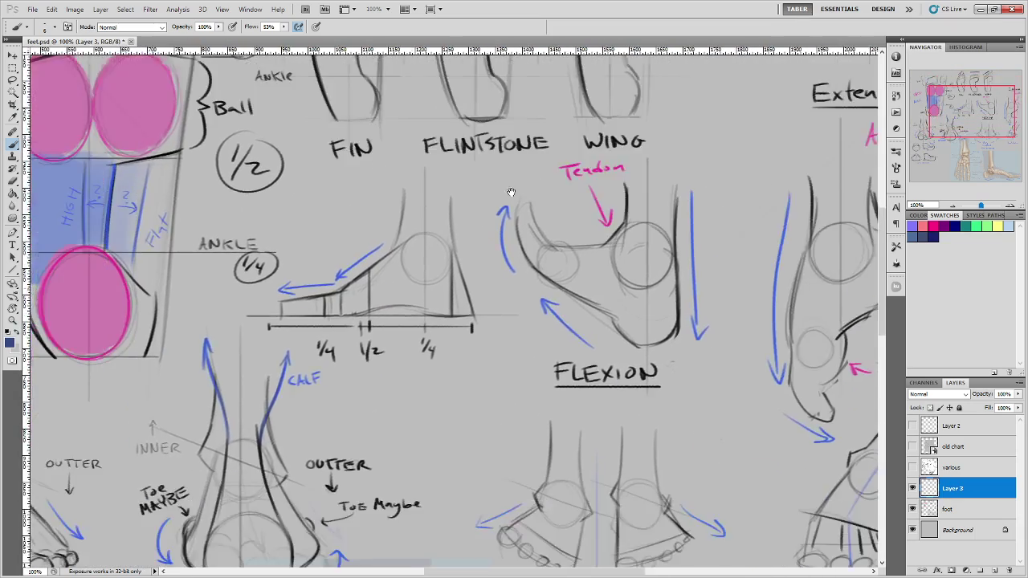
{"action": "mouse_move", "coordinate": [321, 385]}
{"action": "left_mouse_down"}
{"action": "mouse_move", "coordinate": [509, 229]}
{"action": "mouse_move", "coordinate": [580, 213]}
{"action": "mouse_move", "coordinate": [593, 98]}
{"action": "mouse_move", "coordinate": [349, 400]}
{"action": "left_mouse_up"}
{"action": "mouse_move", "coordinate": [480, 189]}
{"action": "left_mouse_down"}
{"action": "mouse_move", "coordinate": [515, 368]}
{"action": "mouse_move", "coordinate": [482, 378]}
{"action": "mouse_move", "coordinate": [466, 351]}
{"action": "left_mouse_up"}
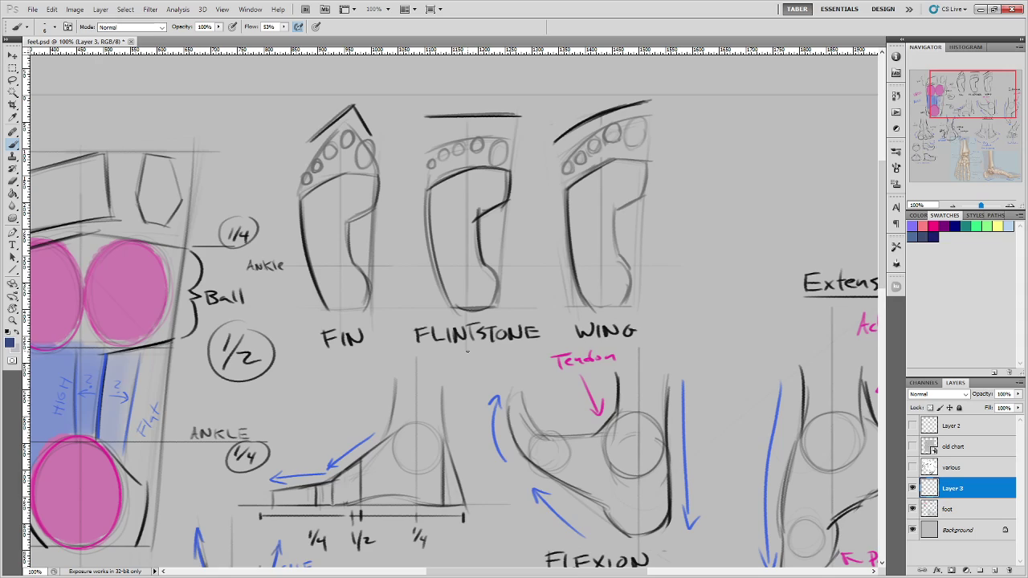
{"action": "left_click_drag", "start_coordinate": [711, 119], "coordinate": [671, 139]}
{"action": "left_click_drag", "start_coordinate": [671, 139], "coordinate": [687, 142]}
{"action": "key", "text": "ctrl+z"}
{"action": "mouse_move", "coordinate": [412, 107]}
{"action": "left_mouse_down"}
{"action": "mouse_move", "coordinate": [419, 141]}
{"action": "mouse_move", "coordinate": [425, 126]}
{"action": "left_mouse_up"}
{"action": "key", "text": "ctrl+z"}
Try strokes on both sides of the Fin footprint's toes, and undo them.
{"action": "left_click_drag", "start_coordinate": [279, 200], "coordinate": [301, 164]}
{"action": "mouse_move", "coordinate": [396, 189]}
{"action": "left_mouse_down"}
{"action": "mouse_move", "coordinate": [381, 138]}
{"action": "mouse_move", "coordinate": [393, 145]}
{"action": "left_mouse_up"}
{"action": "key", "text": "ctrl+alt+z"}
{"action": "key", "text": "ctrl+alt+z"}
{"action": "key", "text": "ctrl+alt+z"}
{"action": "key", "text": "ctrl+alt+z"}
Try filling the Fin's second toe and the big toes of the Flintstone and Wing footprints, undoing each.
{"action": "left_click_drag", "start_coordinate": [673, 280], "coordinate": [493, 247]}
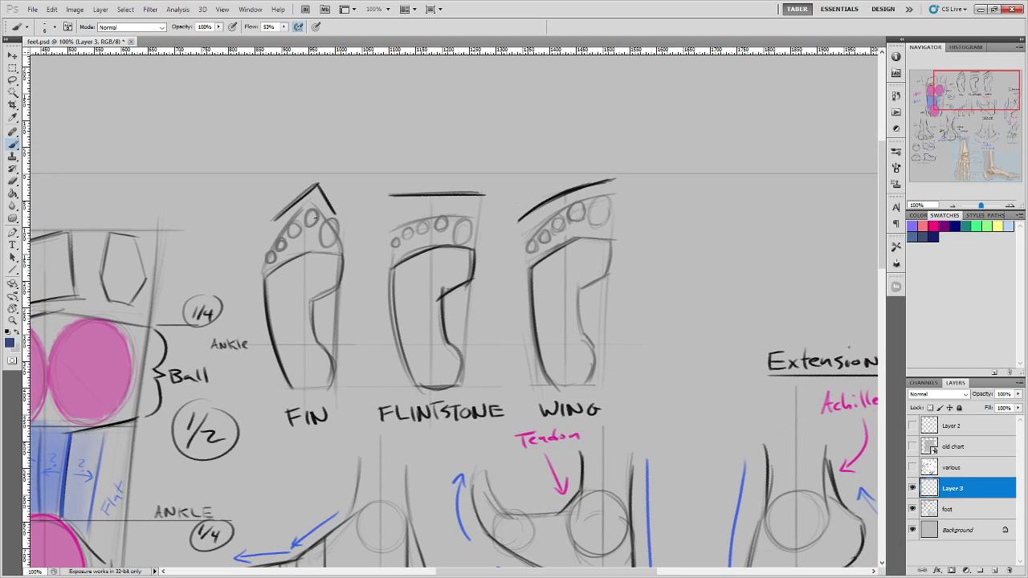
{"action": "left_click_drag", "start_coordinate": [307, 218], "coordinate": [360, 222]}
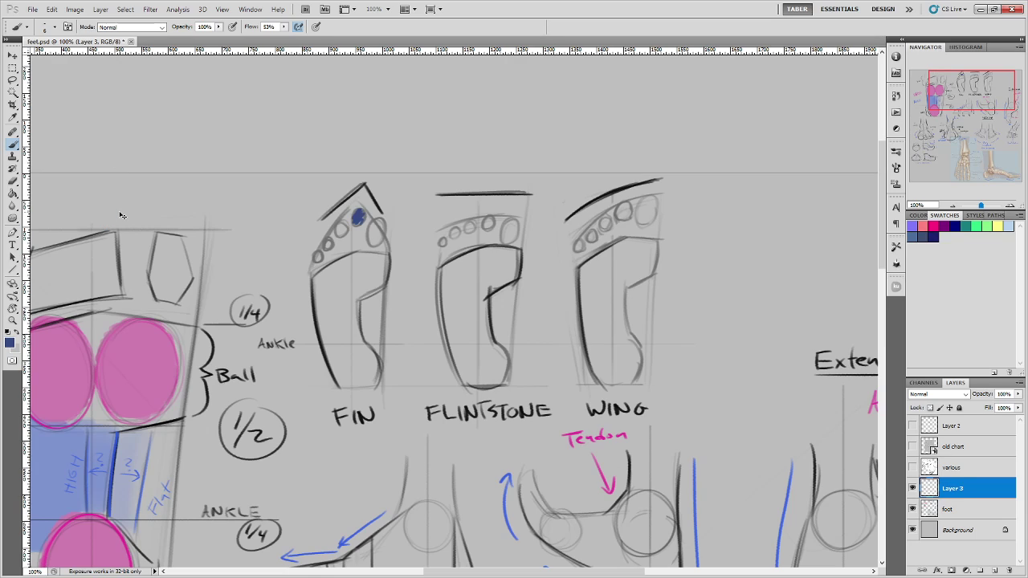
{"action": "key", "text": "ctrl+z"}
{"action": "mouse_move", "coordinate": [494, 208]}
{"action": "left_mouse_down"}
{"action": "mouse_move", "coordinate": [483, 211]}
{"action": "mouse_move", "coordinate": [519, 211]}
{"action": "left_mouse_up"}
{"action": "key", "text": "ctrl+z"}
{"action": "left_click_drag", "start_coordinate": [647, 194], "coordinate": [647, 218]}
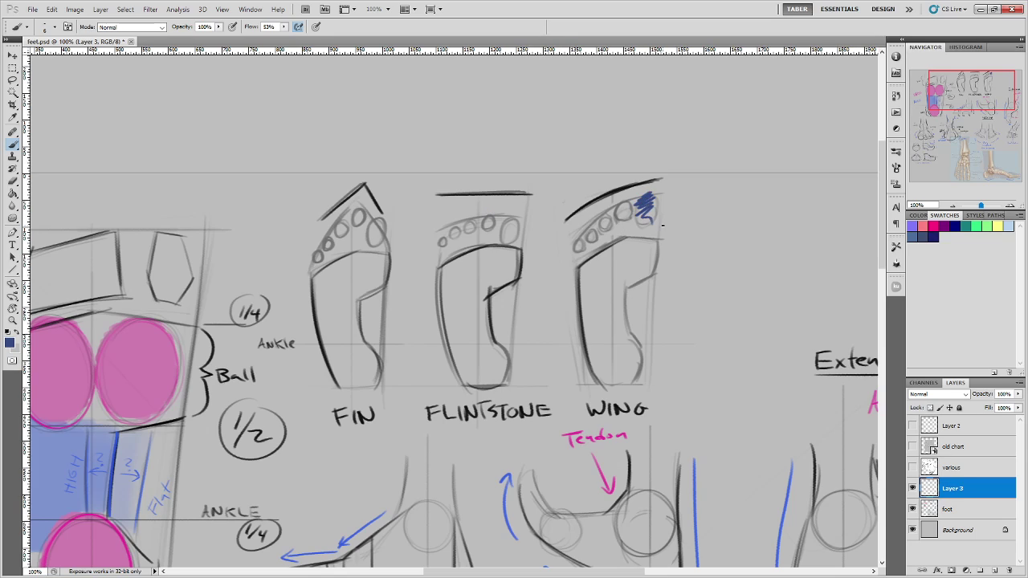
{"action": "key", "text": "ctrl+z"}
Try an arrow pointing up at the side-profile diagram from below its measurement bar, and undo it.
{"action": "mouse_move", "coordinate": [707, 342]}
{"action": "left_mouse_down"}
{"action": "mouse_move", "coordinate": [635, 239]}
{"action": "mouse_move", "coordinate": [635, 356]}
{"action": "mouse_move", "coordinate": [553, 349]}
{"action": "mouse_move", "coordinate": [589, 282]}
{"action": "mouse_move", "coordinate": [621, 284]}
{"action": "left_mouse_up"}
{"action": "mouse_move", "coordinate": [633, 365]}
{"action": "left_mouse_down"}
{"action": "mouse_move", "coordinate": [599, 368]}
{"action": "mouse_move", "coordinate": [569, 342]}
{"action": "mouse_move", "coordinate": [559, 348]}
{"action": "left_mouse_up"}
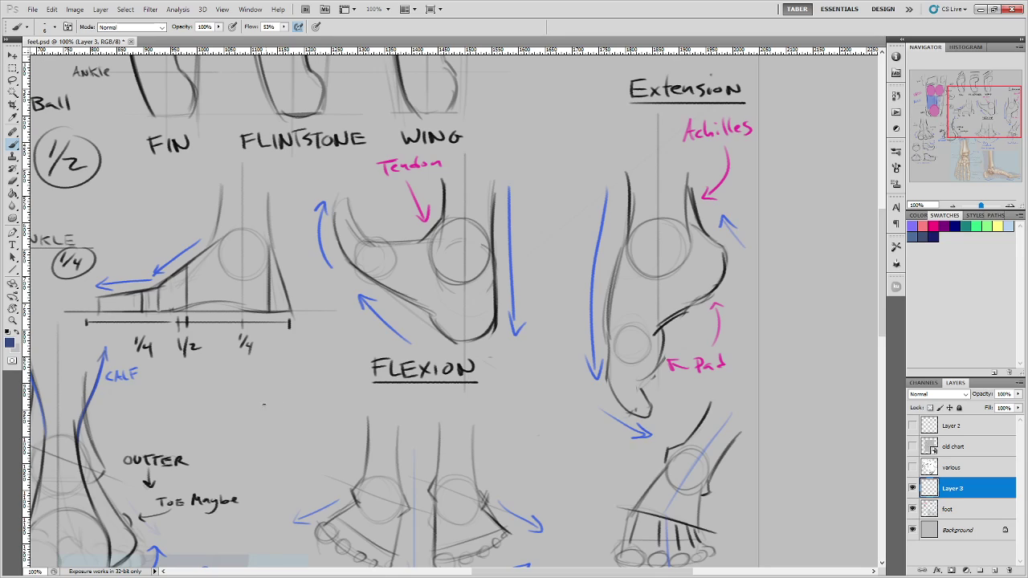
{"action": "mouse_move", "coordinate": [257, 438]}
{"action": "left_mouse_down"}
{"action": "mouse_move", "coordinate": [220, 360]}
{"action": "mouse_move", "coordinate": [216, 379]}
{"action": "left_mouse_up"}
{"action": "left_click_drag", "start_coordinate": [217, 357], "coordinate": [228, 371]}
{"action": "key", "text": "ctrl+alt+z"}
{"action": "key", "text": "ctrl+alt+z"}
{"action": "key", "text": "ctrl+alt+z"}
Hatch the side-profile foot in blue from the ankle block through the heel and toes, undoing the arrow behind the heel.
{"action": "mouse_move", "coordinate": [267, 271]}
{"action": "left_mouse_down"}
{"action": "mouse_move", "coordinate": [267, 300]}
{"action": "mouse_move", "coordinate": [258, 296]}
{"action": "mouse_move", "coordinate": [251, 313]}
{"action": "mouse_move", "coordinate": [243, 278]}
{"action": "mouse_move", "coordinate": [233, 308]}
{"action": "mouse_move", "coordinate": [219, 297]}
{"action": "mouse_move", "coordinate": [210, 256]}
{"action": "mouse_move", "coordinate": [203, 283]}
{"action": "mouse_move", "coordinate": [193, 270]}
{"action": "mouse_move", "coordinate": [184, 304]}
{"action": "left_mouse_up"}
{"action": "left_click_drag", "start_coordinate": [206, 250], "coordinate": [216, 238]}
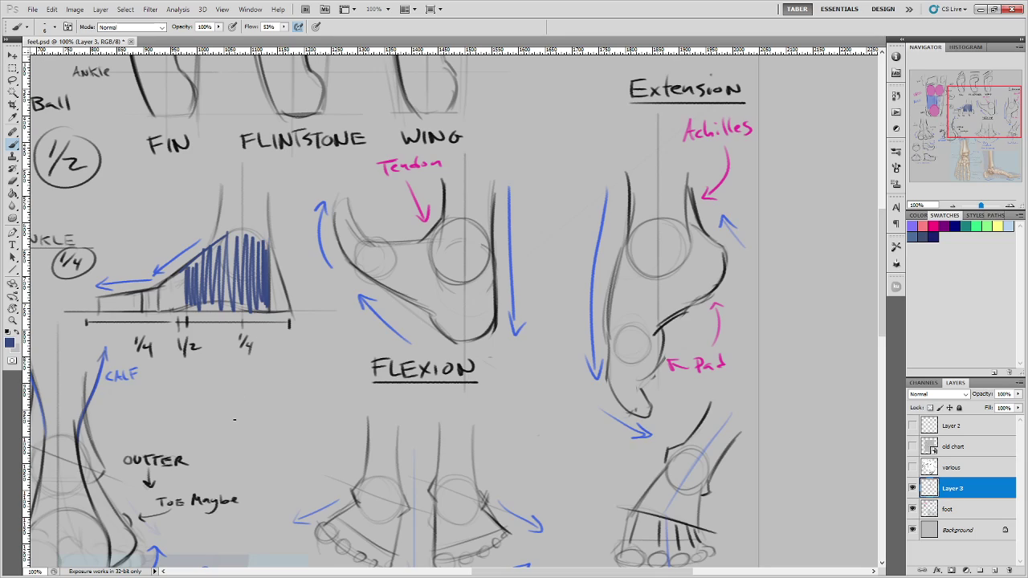
{"action": "mouse_move", "coordinate": [270, 261]}
{"action": "left_mouse_down"}
{"action": "mouse_move", "coordinate": [276, 306]}
{"action": "mouse_move", "coordinate": [279, 282]}
{"action": "mouse_move", "coordinate": [288, 308]}
{"action": "mouse_move", "coordinate": [281, 244]}
{"action": "mouse_move", "coordinate": [302, 283]}
{"action": "left_mouse_up"}
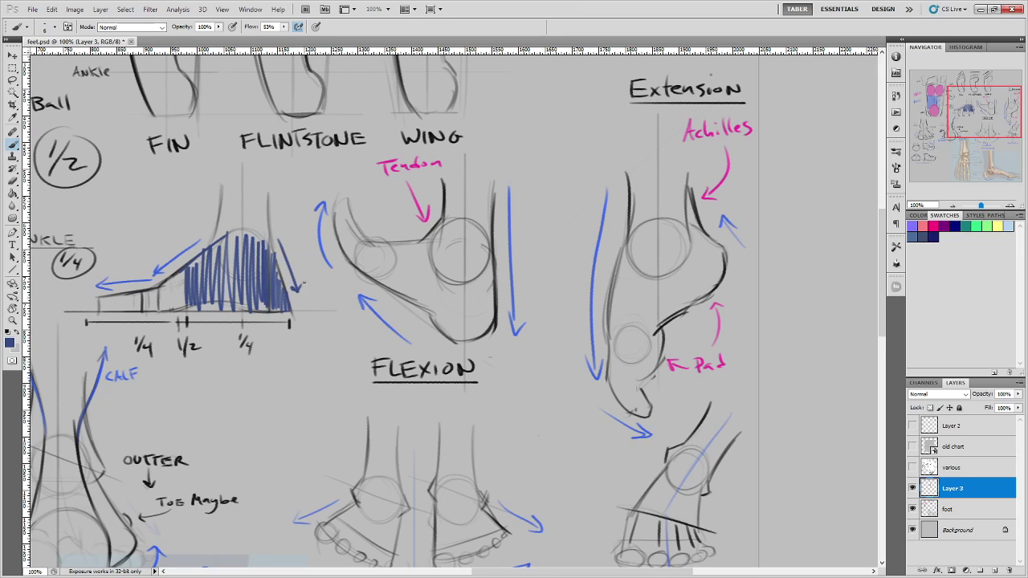
{"action": "key", "text": "ctrl+z"}
{"action": "mouse_move", "coordinate": [138, 291]}
{"action": "left_mouse_down"}
{"action": "mouse_move", "coordinate": [161, 281]}
{"action": "mouse_move", "coordinate": [137, 288]}
{"action": "mouse_move", "coordinate": [151, 313]}
{"action": "mouse_move", "coordinate": [162, 290]}
{"action": "mouse_move", "coordinate": [177, 299]}
{"action": "mouse_move", "coordinate": [132, 293]}
{"action": "mouse_move", "coordinate": [121, 311]}
{"action": "mouse_move", "coordinate": [100, 299]}
{"action": "left_mouse_up"}
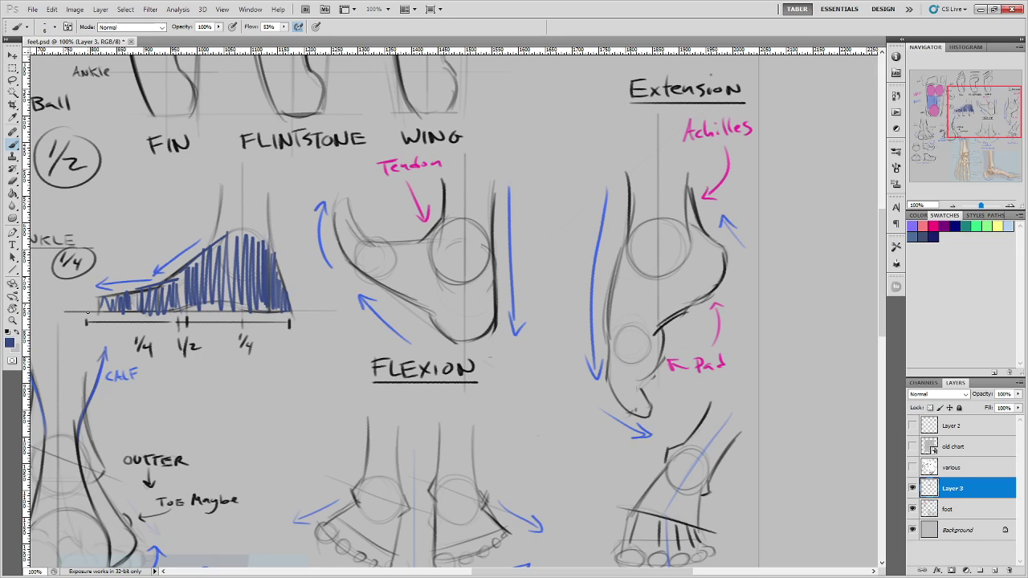
Undo the blue hatching on the side-profile foot's toes, midfoot and ankle block.
{"action": "key", "text": "ctrl+alt+z"}
{"action": "key", "text": "ctrl+alt+z"}
{"action": "key", "text": "ctrl+alt+z"}
{"action": "key", "text": "ctrl+alt+z"}
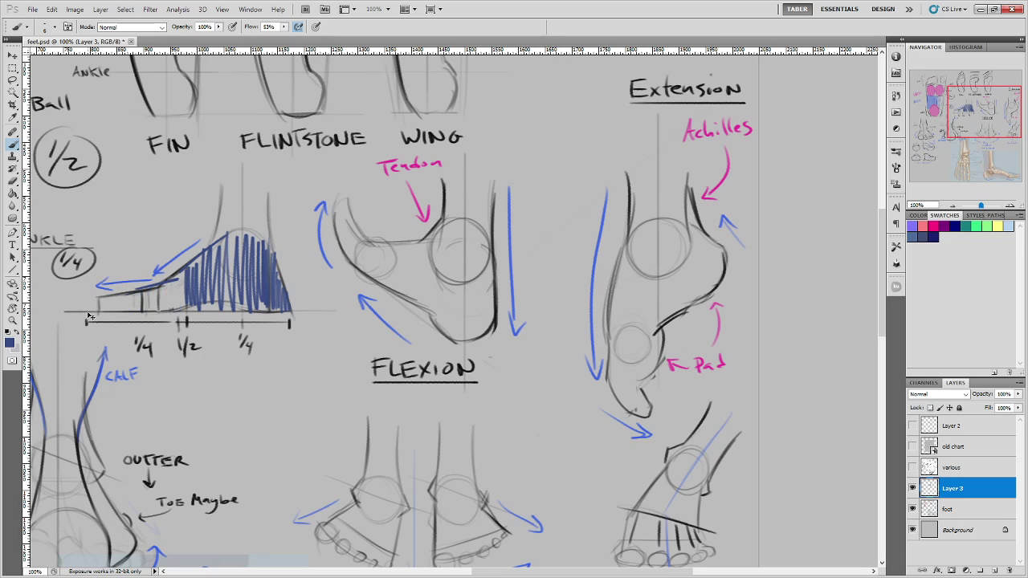
{"action": "key", "text": "ctrl+alt+z"}
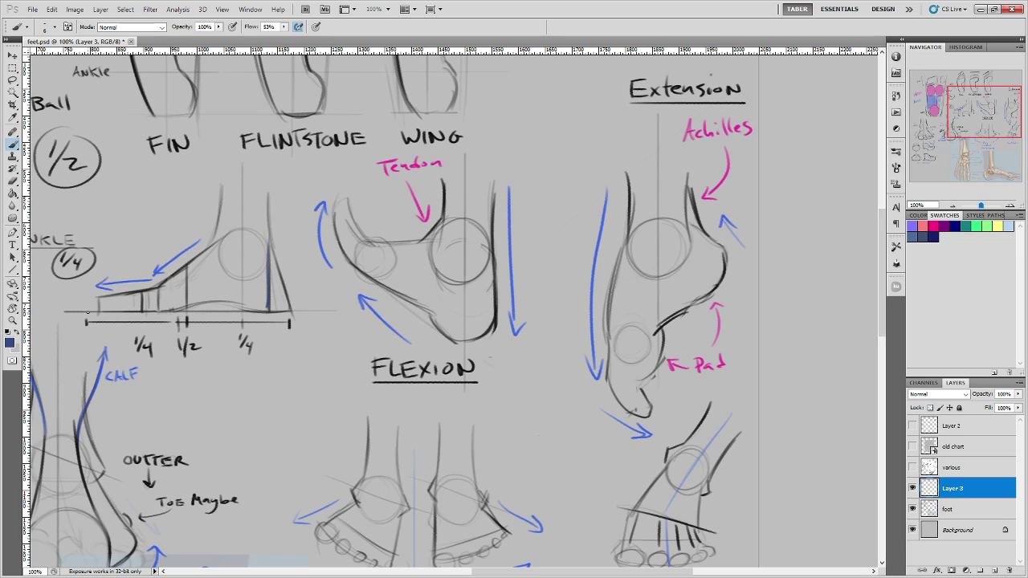
Mark off the Extension foot's main block at the heel and ball, and hatch it in blue.
{"action": "mouse_move", "coordinate": [628, 236]}
{"action": "left_mouse_down"}
{"action": "mouse_move", "coordinate": [607, 327]}
{"action": "mouse_move", "coordinate": [659, 331]}
{"action": "left_mouse_up"}
{"action": "left_click_drag", "start_coordinate": [690, 208], "coordinate": [717, 285]}
{"action": "left_click_drag", "start_coordinate": [633, 246], "coordinate": [613, 284]}
{"action": "left_click_drag", "start_coordinate": [647, 225], "coordinate": [612, 321]}
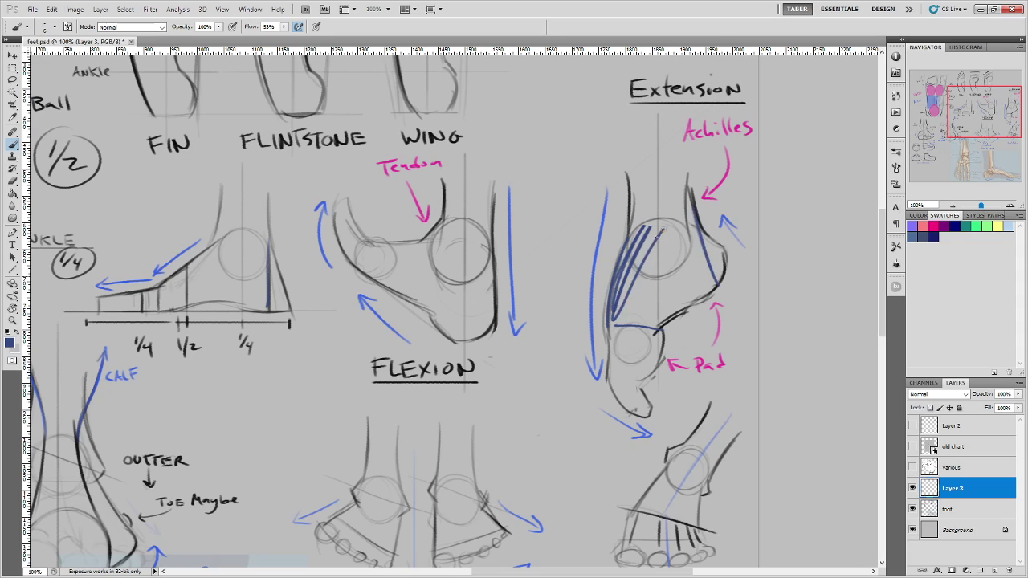
{"action": "mouse_move", "coordinate": [684, 225]}
{"action": "left_mouse_down"}
{"action": "mouse_move", "coordinate": [630, 323]}
{"action": "mouse_move", "coordinate": [652, 320]}
{"action": "left_mouse_up"}
{"action": "left_click_drag", "start_coordinate": [701, 241], "coordinate": [661, 323]}
{"action": "mouse_move", "coordinate": [710, 257]}
{"action": "left_mouse_down"}
{"action": "mouse_move", "coordinate": [671, 317]}
{"action": "mouse_move", "coordinate": [684, 302]}
{"action": "left_mouse_up"}
{"action": "left_click_drag", "start_coordinate": [711, 284], "coordinate": [692, 303]}
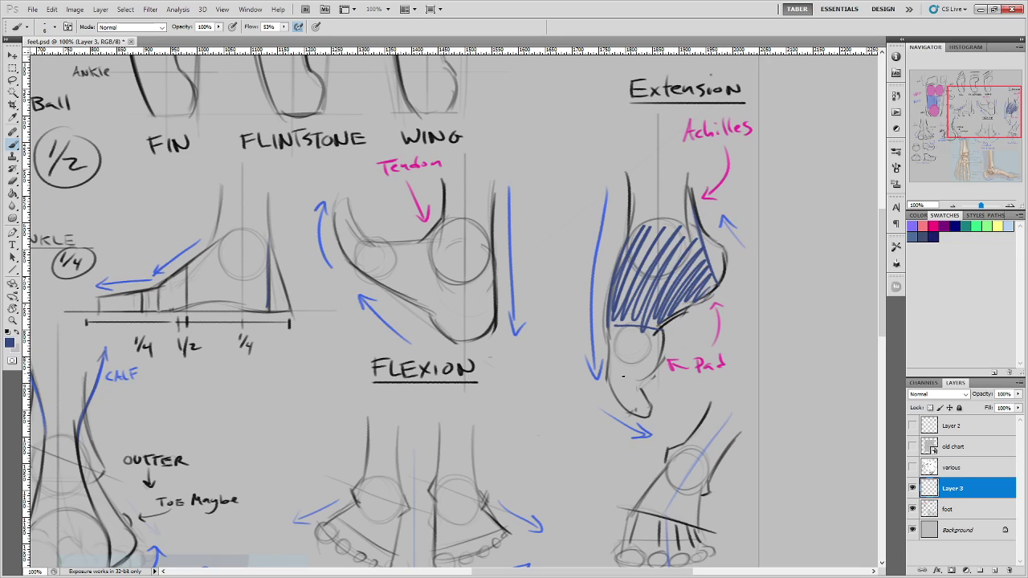
Mark the toe division on the Extension foot and hatch the ball and toe blocks in blue.
{"action": "left_click_drag", "start_coordinate": [610, 371], "coordinate": [644, 379]}
{"action": "left_click_drag", "start_coordinate": [623, 326], "coordinate": [611, 358]}
{"action": "left_click_drag", "start_coordinate": [631, 321], "coordinate": [619, 374]}
{"action": "left_click_drag", "start_coordinate": [644, 329], "coordinate": [632, 369]}
{"action": "left_click_drag", "start_coordinate": [658, 327], "coordinate": [642, 373]}
{"action": "mouse_move", "coordinate": [660, 347]}
{"action": "left_mouse_down"}
{"action": "mouse_move", "coordinate": [663, 376]}
{"action": "mouse_move", "coordinate": [673, 370]}
{"action": "mouse_move", "coordinate": [611, 393]}
{"action": "left_mouse_up"}
{"action": "mouse_move", "coordinate": [635, 383]}
{"action": "left_mouse_down"}
{"action": "mouse_move", "coordinate": [620, 408]}
{"action": "mouse_move", "coordinate": [637, 411]}
{"action": "left_mouse_up"}
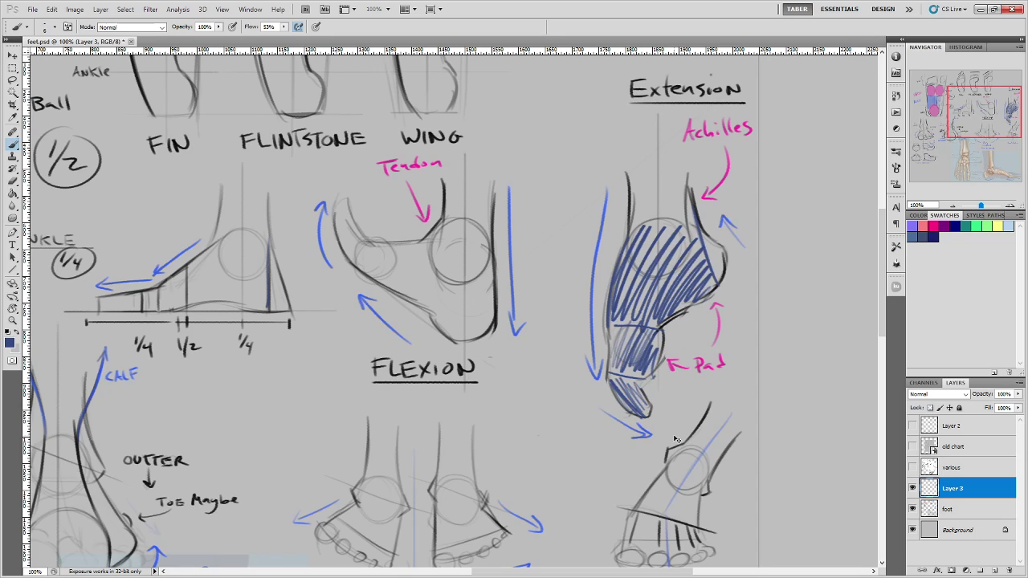
Undo all the blue division lines and hatching on the Extension foot.
{"action": "key", "text": "ctrl+alt+z"}
{"action": "key", "text": "ctrl+alt+z"}
{"action": "key", "text": "ctrl+alt+z"}
{"action": "key", "text": "ctrl+alt+z"}
{"action": "key", "text": "ctrl+alt+z"}
{"action": "key", "text": "ctrl+alt+z"}
{"action": "key", "text": "ctrl+alt+z"}
{"action": "key", "text": "ctrl+alt+z"}
{"action": "key", "text": "ctrl+alt+z"}
{"action": "key", "text": "ctrl+alt+z"}
{"action": "key", "text": "ctrl+alt+z"}
{"action": "key", "text": "ctrl+alt+z"}
{"action": "key", "text": "ctrl+alt+z"}
{"action": "key", "text": "ctrl+alt+z"}
{"action": "key", "text": "ctrl+alt+z"}
{"action": "key", "text": "ctrl+alt+z"}
{"action": "key", "text": "ctrl+alt+z"}
{"action": "key", "text": "ctrl+alt+z"}
{"action": "key", "text": "ctrl+alt+z"}
{"action": "key", "text": "ctrl+alt+z"}
{"action": "key", "text": "ctrl+alt+z"}
{"action": "key", "text": "ctrl+alt+z"}
{"action": "key", "text": "ctrl+alt+z"}
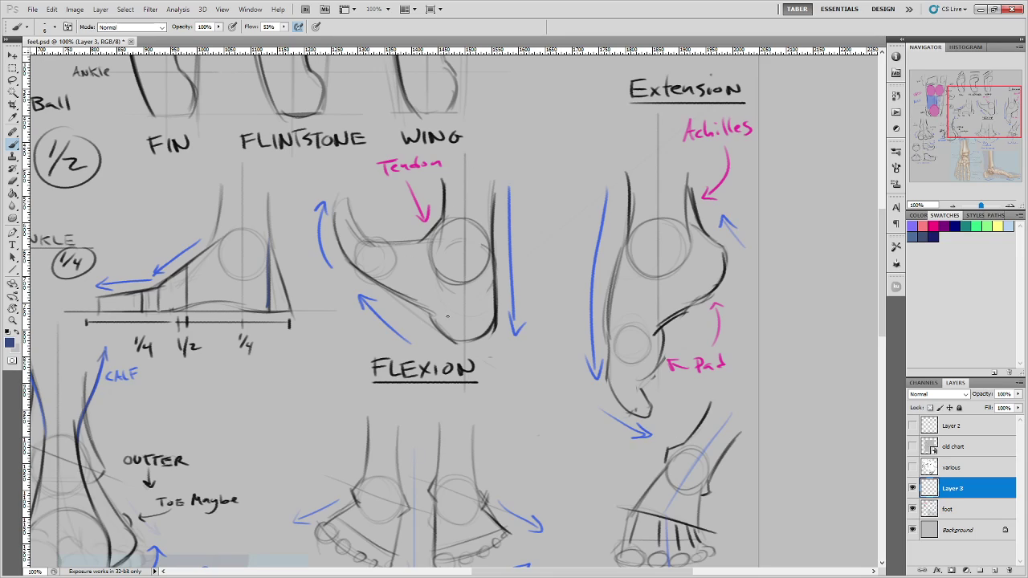
Try marking the heel and ball divisions and hatching the blocks on the Flexion foot, and undo the strokes.
{"action": "left_click_drag", "start_coordinate": [447, 328], "coordinate": [493, 250]}
{"action": "left_click_drag", "start_coordinate": [418, 241], "coordinate": [387, 285]}
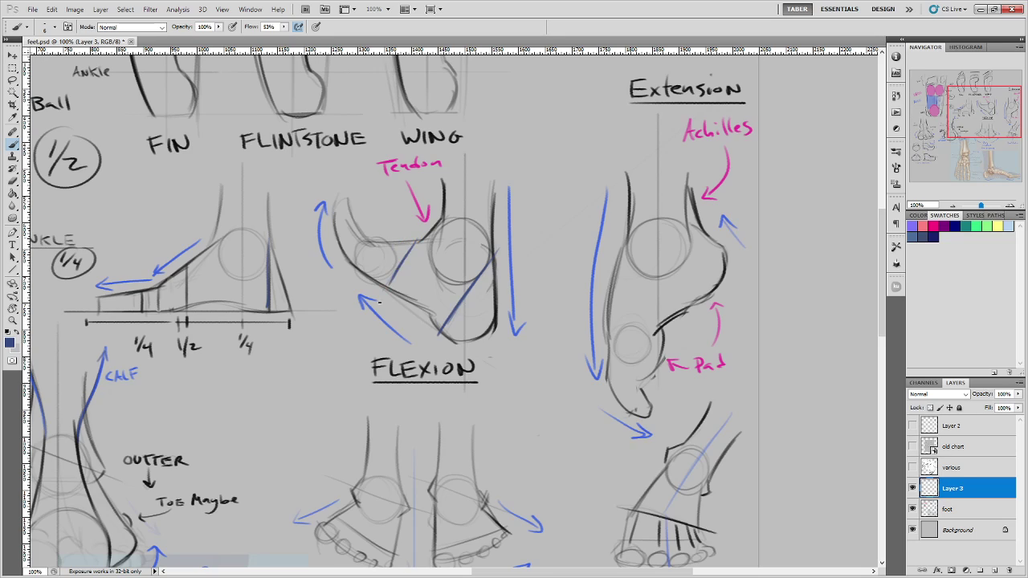
{"action": "left_click_drag", "start_coordinate": [365, 236], "coordinate": [347, 261]}
{"action": "mouse_move", "coordinate": [345, 222]}
{"action": "left_mouse_down"}
{"action": "mouse_move", "coordinate": [372, 266]}
{"action": "mouse_move", "coordinate": [429, 294]}
{"action": "mouse_move", "coordinate": [429, 280]}
{"action": "mouse_move", "coordinate": [467, 315]}
{"action": "mouse_move", "coordinate": [480, 313]}
{"action": "left_mouse_up"}
{"action": "left_click_drag", "start_coordinate": [477, 306], "coordinate": [476, 324]}
{"action": "key", "text": "ctrl+alt+z"}
{"action": "key", "text": "ctrl+alt+z"}
{"action": "key", "text": "ctrl+alt+z"}
{"action": "key", "text": "ctrl+alt+z"}
{"action": "key", "text": "ctrl+alt+z"}
{"action": "key", "text": "ctrl+alt+z"}
{"action": "key", "text": "ctrl+alt+z"}
{"action": "key", "text": "ctrl+alt+z"}
{"action": "key", "text": "ctrl+alt+z"}
{"action": "key", "text": "ctrl+alt+z"}
{"action": "key", "text": "ctrl+alt+z"}
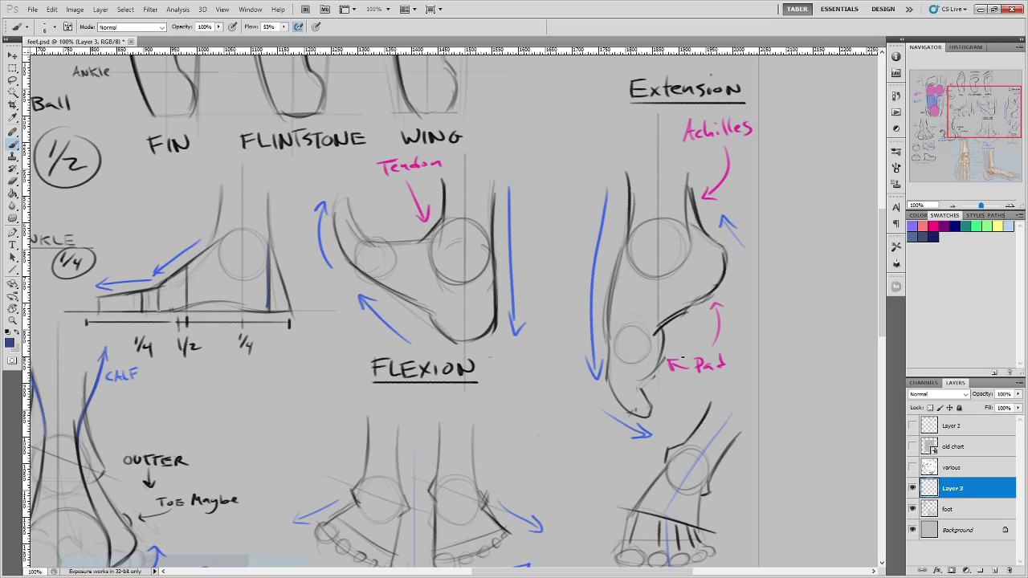
Draw dark blue arrows pointing up along both sides of the Ball Lean foot.
{"action": "scroll", "coordinate": [573, 362], "scroll_direction": "down", "scroll_amount": 5}
{"action": "scroll", "coordinate": [578, 376], "scroll_direction": "right", "scroll_amount": 4}
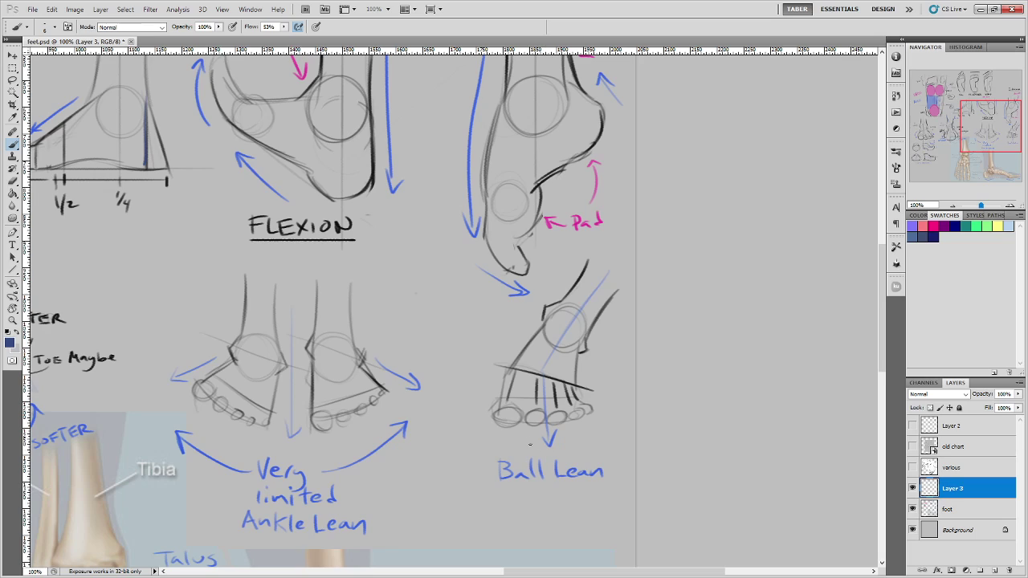
{"action": "left_click_drag", "start_coordinate": [466, 415], "coordinate": [499, 320]}
{"action": "left_click_drag", "start_coordinate": [617, 413], "coordinate": [601, 358]}
{"action": "left_click_drag", "start_coordinate": [601, 359], "coordinate": [616, 380]}
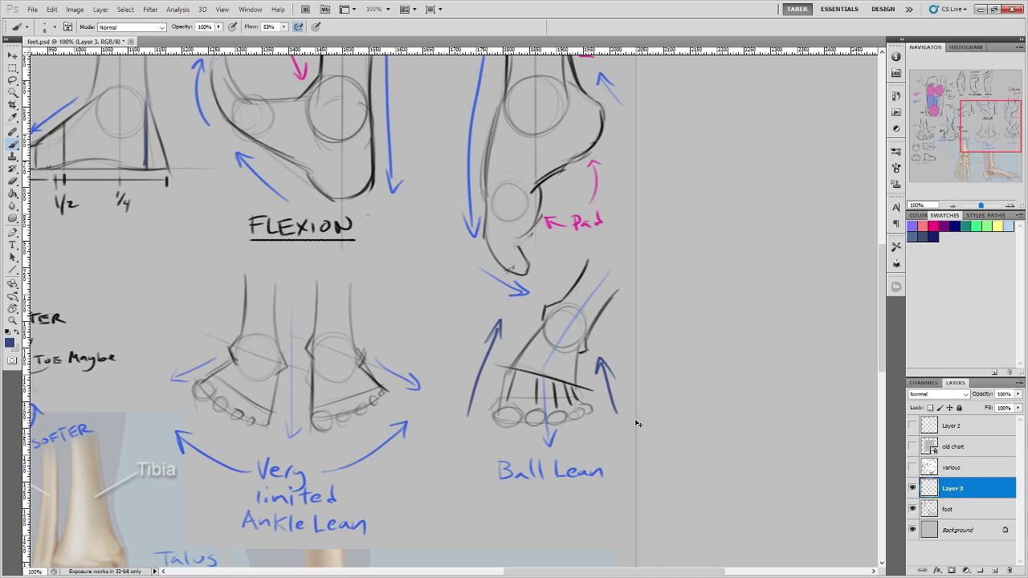
Try a long downward arrow along the inner side of the front-view foot, and undo it.
{"action": "left_click_drag", "start_coordinate": [399, 314], "coordinate": [506, 305]}
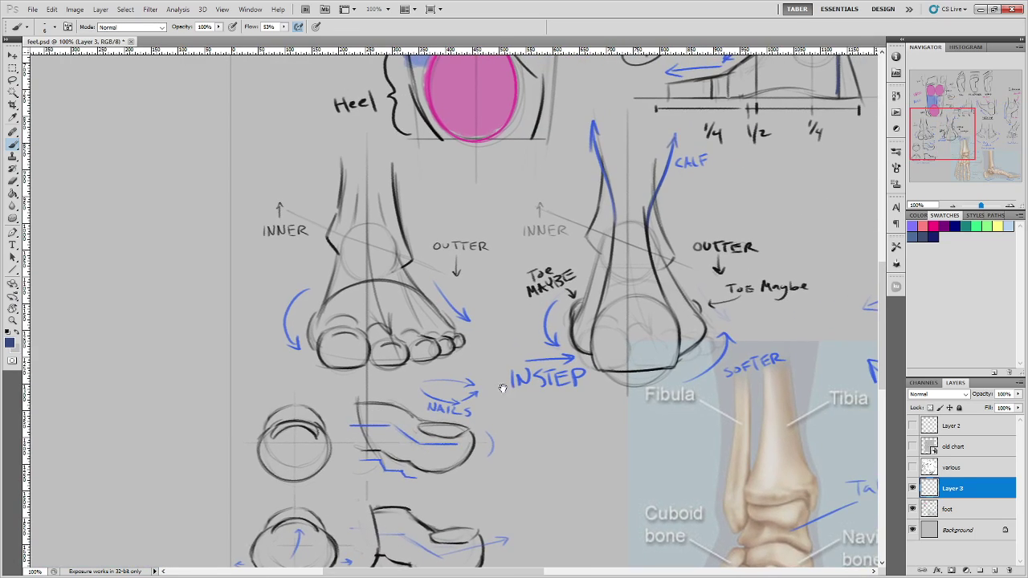
{"action": "left_click_drag", "start_coordinate": [501, 388], "coordinate": [432, 424]}
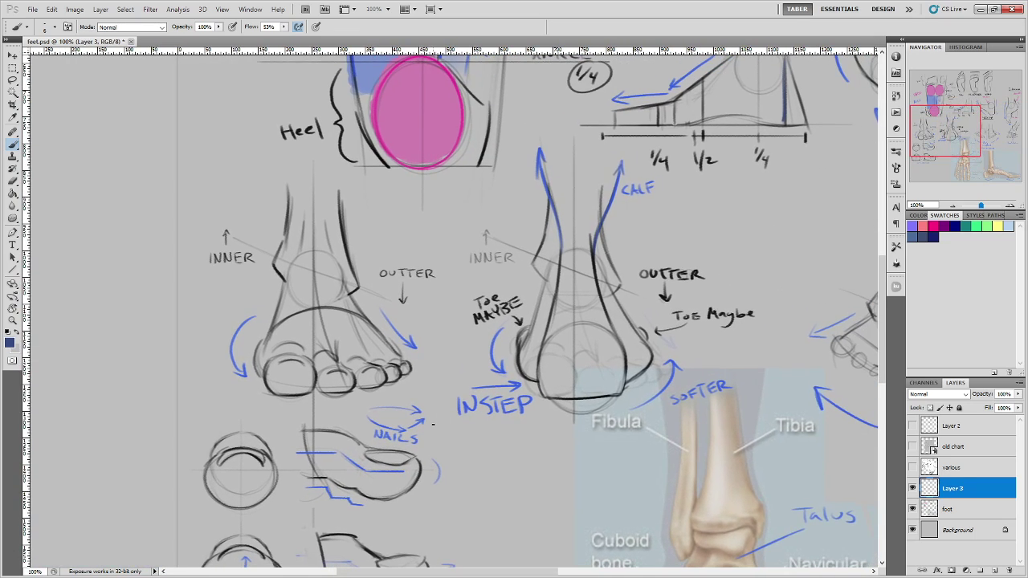
{"action": "mouse_move", "coordinate": [270, 186]}
{"action": "left_mouse_down"}
{"action": "mouse_move", "coordinate": [241, 343]}
{"action": "mouse_move", "coordinate": [239, 323]}
{"action": "mouse_move", "coordinate": [239, 350]}
{"action": "left_mouse_up"}
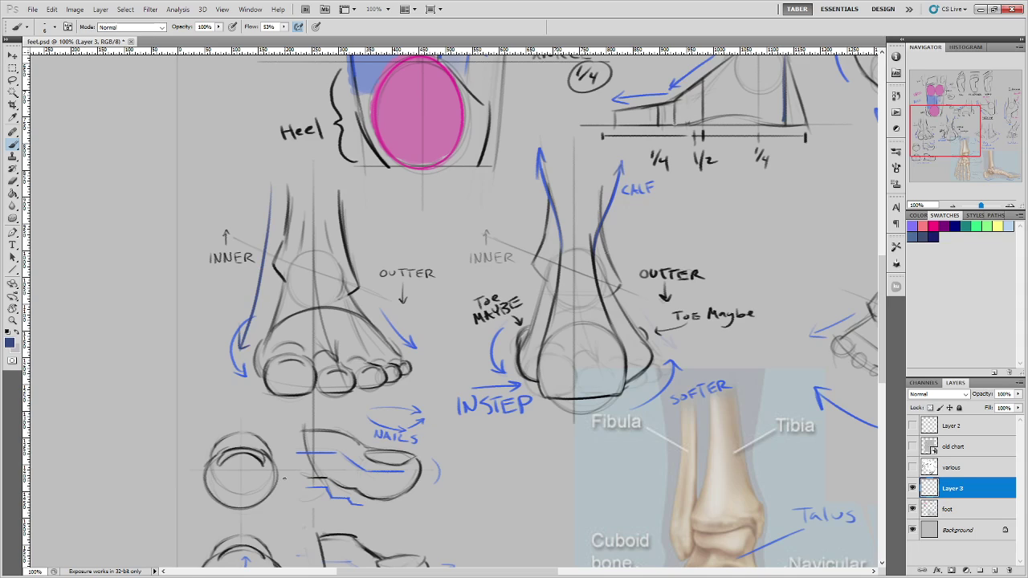
{"action": "key", "text": "ctrl+z"}
{"action": "key", "text": "ctrl+alt+z"}
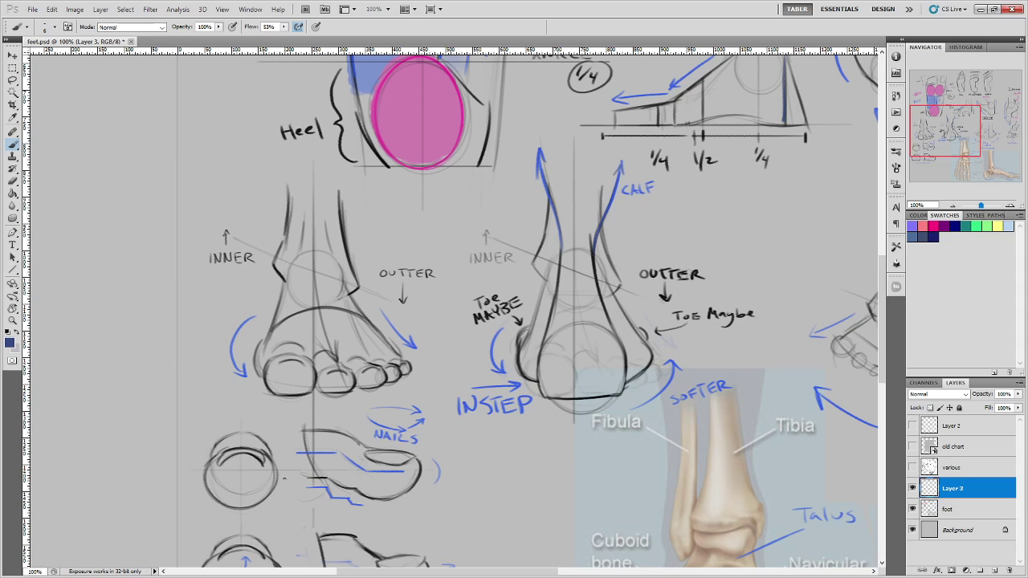
Point an arrow at the front-view leg's outer side, then try a curved arrow and a horizontal line toward the back view, undoing both.
{"action": "left_click_drag", "start_coordinate": [382, 200], "coordinate": [358, 230]}
{"action": "mouse_move", "coordinate": [358, 218]}
{"action": "left_mouse_down"}
{"action": "mouse_move", "coordinate": [372, 228]}
{"action": "mouse_move", "coordinate": [517, 227]}
{"action": "left_mouse_up"}
{"action": "left_click_drag", "start_coordinate": [499, 224], "coordinate": [517, 226]}
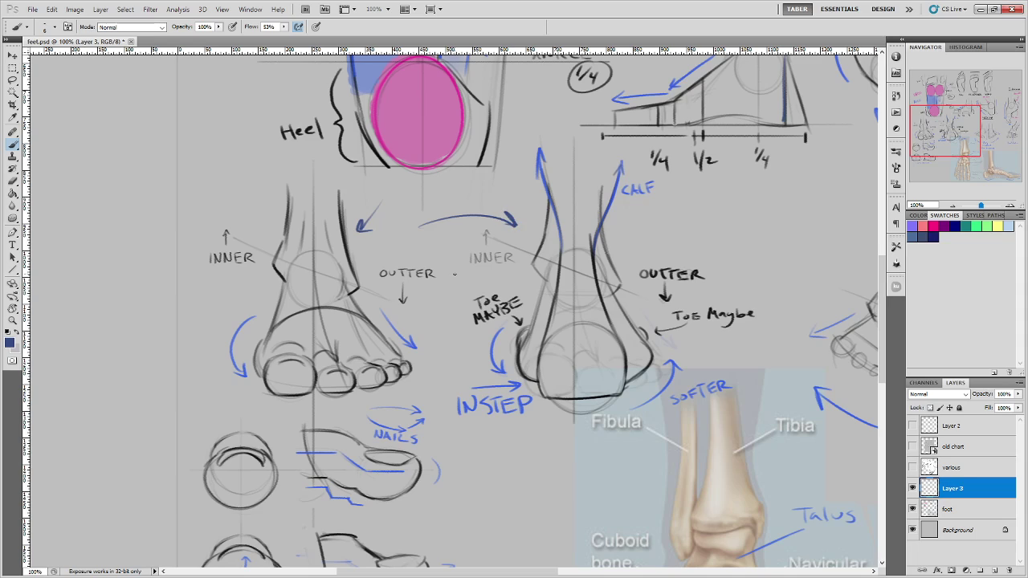
{"action": "key", "text": "ctrl+z"}
{"action": "left_click_drag", "start_coordinate": [244, 359], "coordinate": [681, 359]}
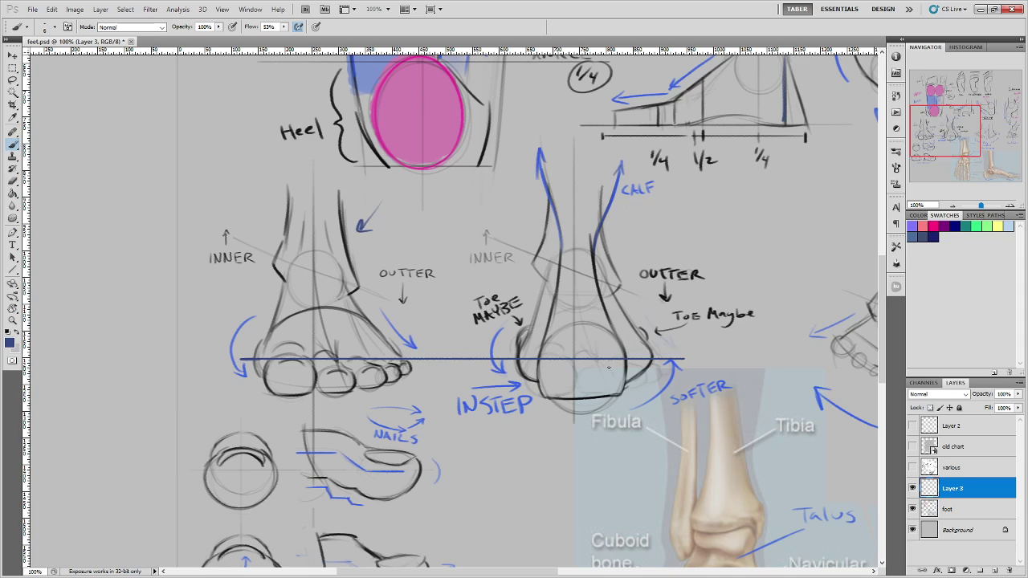
{"action": "key", "text": "ctrl+z"}
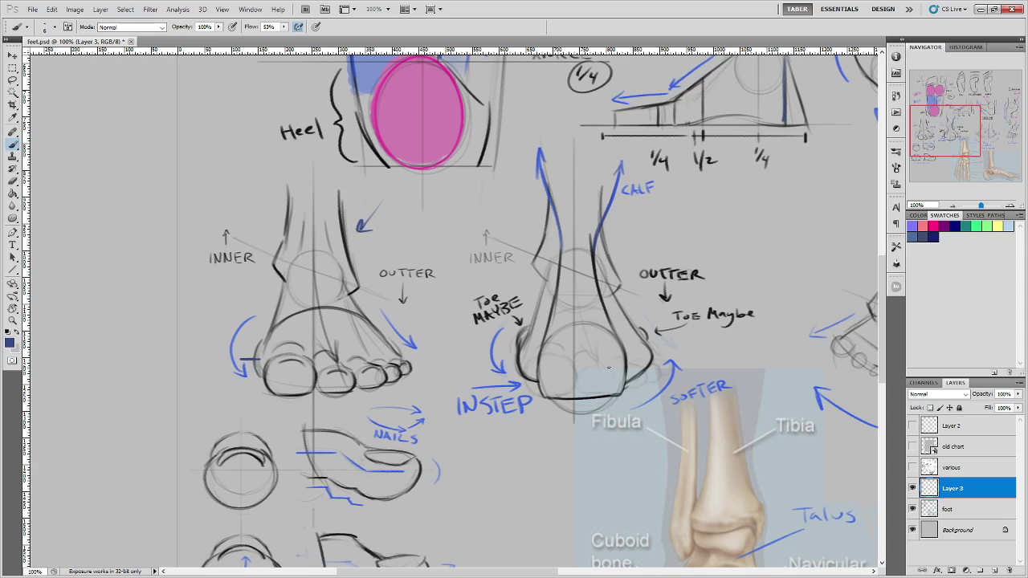
Try a line across the front-view ankle, undo it, and write TIBIA beside the leg's outer side.
{"action": "left_click_drag", "start_coordinate": [277, 237], "coordinate": [361, 236]}
{"action": "key", "text": "ctrl+z"}
{"action": "left_click_drag", "start_coordinate": [363, 246], "coordinate": [362, 258]}
{"action": "left_click_drag", "start_coordinate": [354, 244], "coordinate": [377, 254]}
{"action": "mouse_move", "coordinate": [379, 241]}
{"action": "left_mouse_down"}
{"action": "mouse_move", "coordinate": [393, 254]}
{"action": "mouse_move", "coordinate": [411, 238]}
{"action": "left_mouse_up"}
Write FIBULA beside the inner side of the front-view leg.
{"action": "left_click_drag", "start_coordinate": [240, 206], "coordinate": [238, 225]}
{"action": "left_click_drag", "start_coordinate": [238, 207], "coordinate": [247, 217]}
{"action": "left_click_drag", "start_coordinate": [252, 210], "coordinate": [256, 224]}
{"action": "left_click_drag", "start_coordinate": [256, 208], "coordinate": [257, 223]}
{"action": "left_click_drag", "start_coordinate": [262, 209], "coordinate": [262, 223]}
{"action": "left_click_drag", "start_coordinate": [267, 208], "coordinate": [274, 208]}
{"action": "mouse_move", "coordinate": [276, 207]}
{"action": "left_mouse_down"}
{"action": "mouse_move", "coordinate": [280, 221]}
{"action": "mouse_move", "coordinate": [285, 199]}
{"action": "mouse_move", "coordinate": [287, 213]}
{"action": "left_mouse_up"}
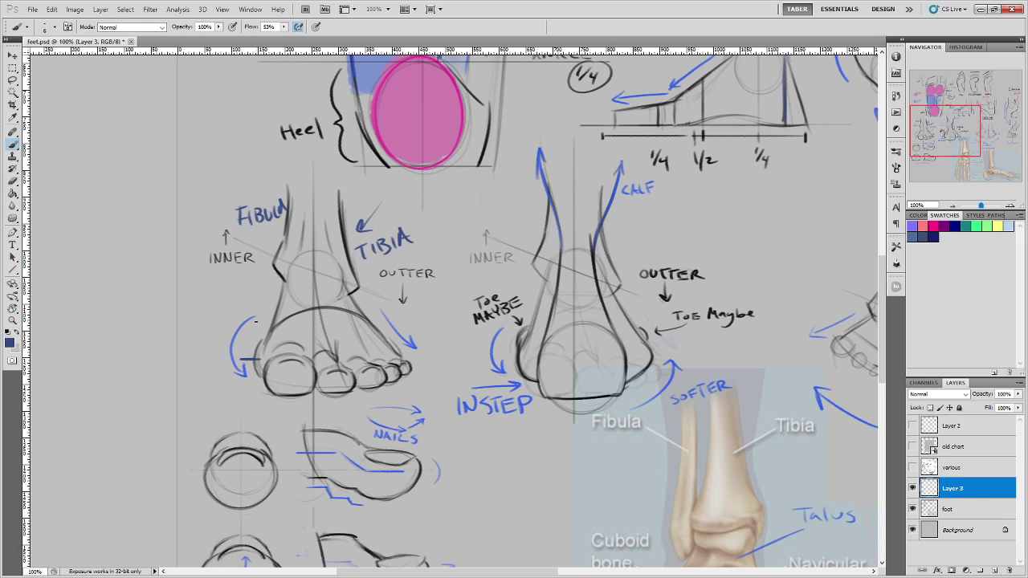
Check the bone labels on the skeletal reference, and erase the FIBULA and TIBIA labels and the arrow around the front-view leg.
{"action": "left_click_drag", "start_coordinate": [801, 540], "coordinate": [585, 343]}
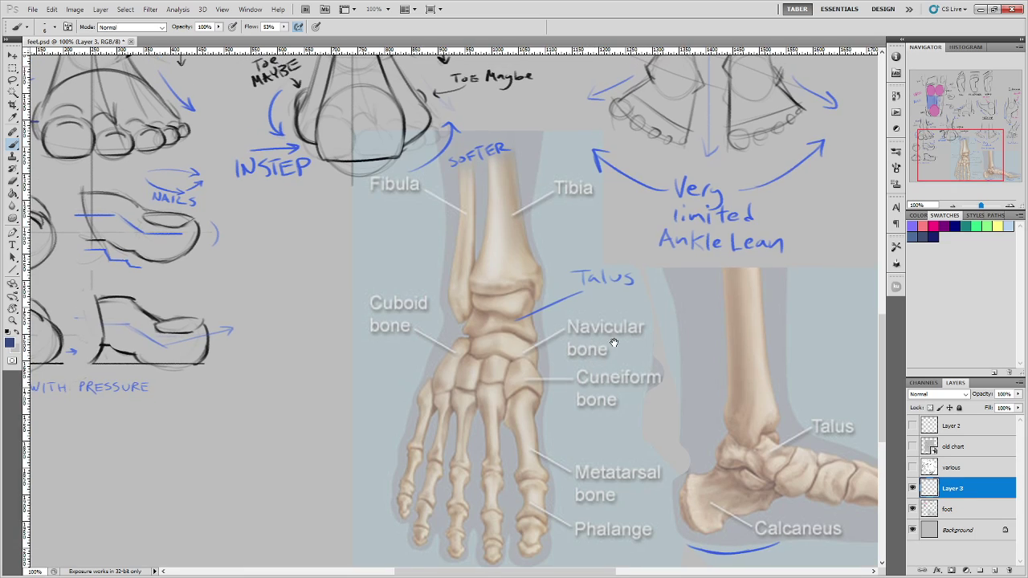
{"action": "scroll", "coordinate": [423, 330], "scroll_direction": "up", "scroll_amount": 5}
{"action": "scroll", "coordinate": [422, 329], "scroll_direction": "left", "scroll_amount": 5}
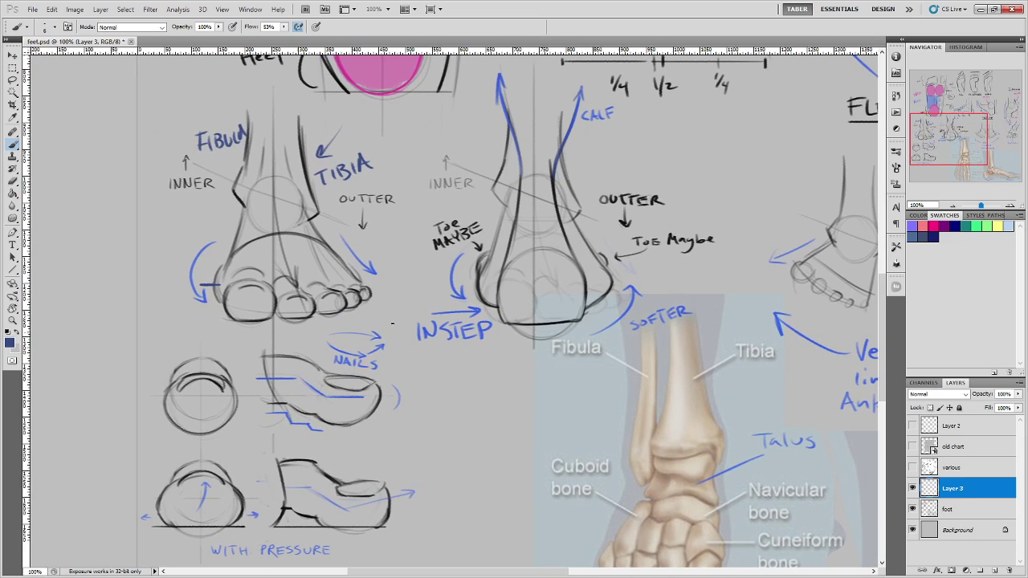
{"action": "mouse_move", "coordinate": [201, 138]}
{"action": "left_mouse_down"}
{"action": "mouse_move", "coordinate": [236, 129]}
{"action": "mouse_move", "coordinate": [244, 157]}
{"action": "left_mouse_up"}
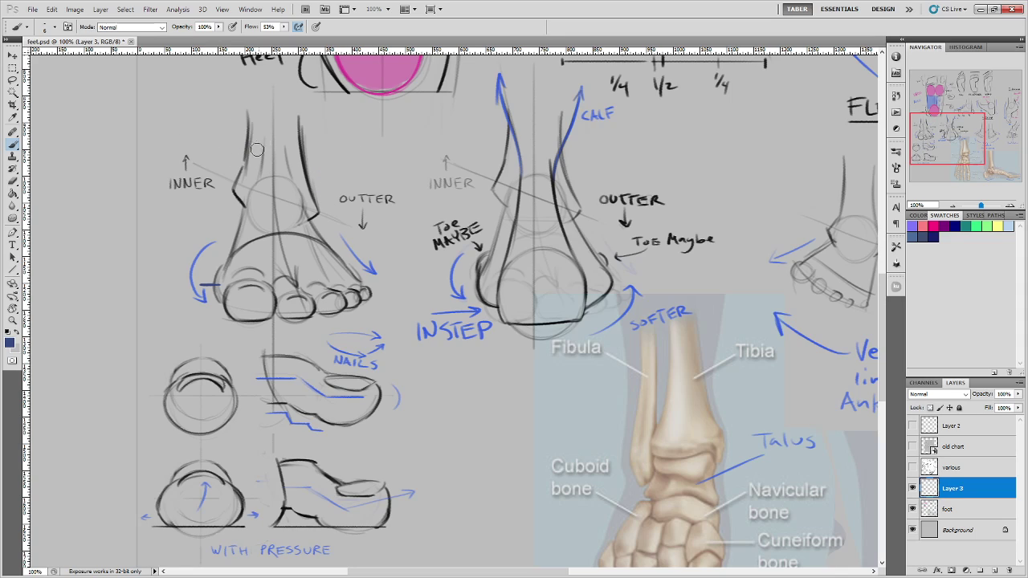
Write TIBIA beside the inner side and FIBULA beside the outer side of the front-view leg.
{"action": "mouse_move", "coordinate": [196, 136]}
{"action": "left_mouse_down"}
{"action": "mouse_move", "coordinate": [197, 152]}
{"action": "mouse_move", "coordinate": [203, 134]}
{"action": "left_mouse_up"}
{"action": "left_click_drag", "start_coordinate": [205, 135], "coordinate": [210, 151]}
{"action": "mouse_move", "coordinate": [210, 133]}
{"action": "left_mouse_down"}
{"action": "mouse_move", "coordinate": [217, 149]}
{"action": "mouse_move", "coordinate": [230, 126]}
{"action": "left_mouse_up"}
{"action": "left_click_drag", "start_coordinate": [227, 135], "coordinate": [239, 131]}
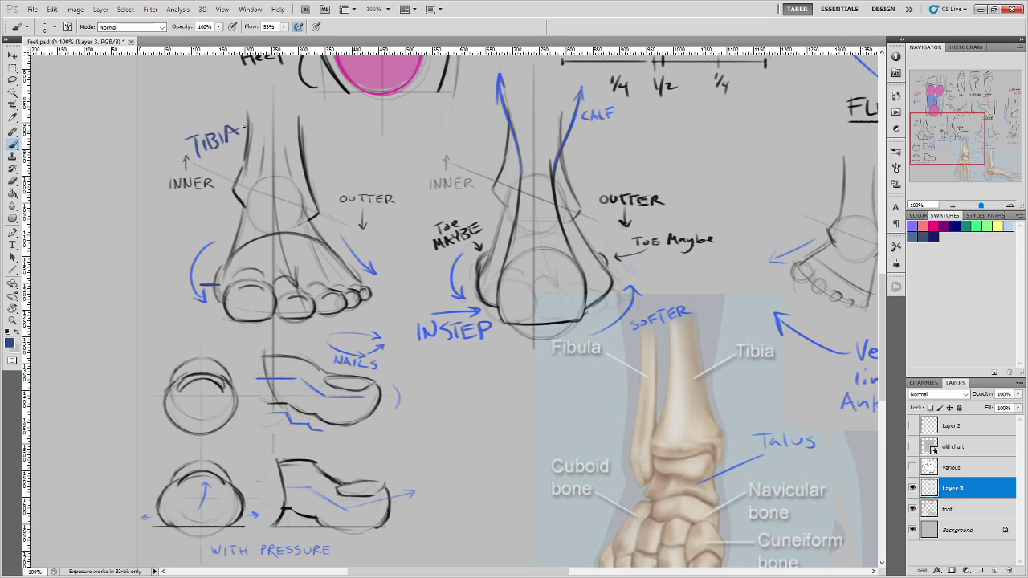
{"action": "left_click_drag", "start_coordinate": [314, 166], "coordinate": [313, 180]}
{"action": "left_click_drag", "start_coordinate": [313, 166], "coordinate": [329, 163]}
{"action": "mouse_move", "coordinate": [314, 173]}
{"action": "left_mouse_down"}
{"action": "mouse_move", "coordinate": [336, 163]}
{"action": "mouse_move", "coordinate": [342, 172]}
{"action": "left_mouse_up"}
{"action": "mouse_move", "coordinate": [350, 155]}
{"action": "left_mouse_down"}
{"action": "mouse_move", "coordinate": [374, 159]}
{"action": "mouse_move", "coordinate": [383, 140]}
{"action": "left_mouse_up"}
{"action": "left_click_drag", "start_coordinate": [382, 141], "coordinate": [388, 157]}
{"action": "left_click_drag", "start_coordinate": [378, 151], "coordinate": [391, 148]}
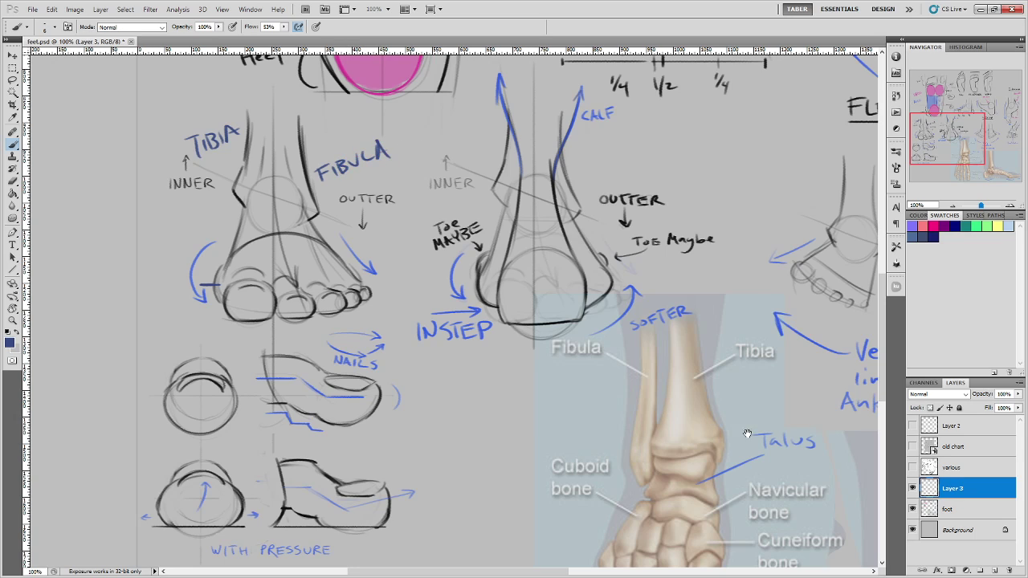
Try a downward arrow along the skeletal reference's tibia, undo it, and draw a slanted line across the ankle joint.
{"action": "mouse_move", "coordinate": [682, 366]}
{"action": "left_mouse_down"}
{"action": "mouse_move", "coordinate": [597, 322]}
{"action": "mouse_move", "coordinate": [514, 233]}
{"action": "mouse_move", "coordinate": [506, 162]}
{"action": "mouse_move", "coordinate": [507, 251]}
{"action": "mouse_move", "coordinate": [518, 239]}
{"action": "left_mouse_up"}
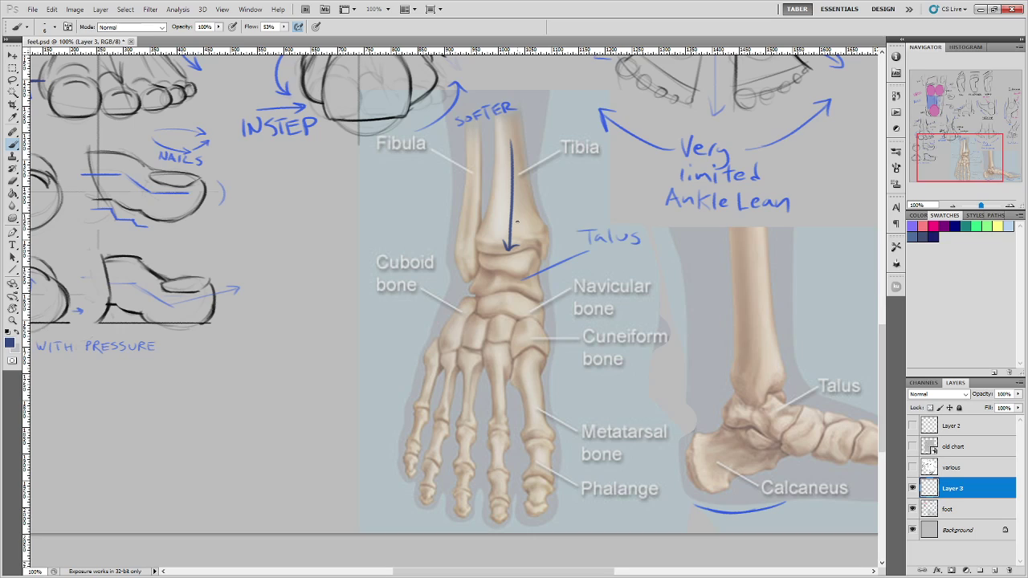
{"action": "key", "text": "ctrl+alt+z"}
{"action": "key", "text": "ctrl+alt+z"}
{"action": "left_click_drag", "start_coordinate": [411, 282], "coordinate": [591, 210]}
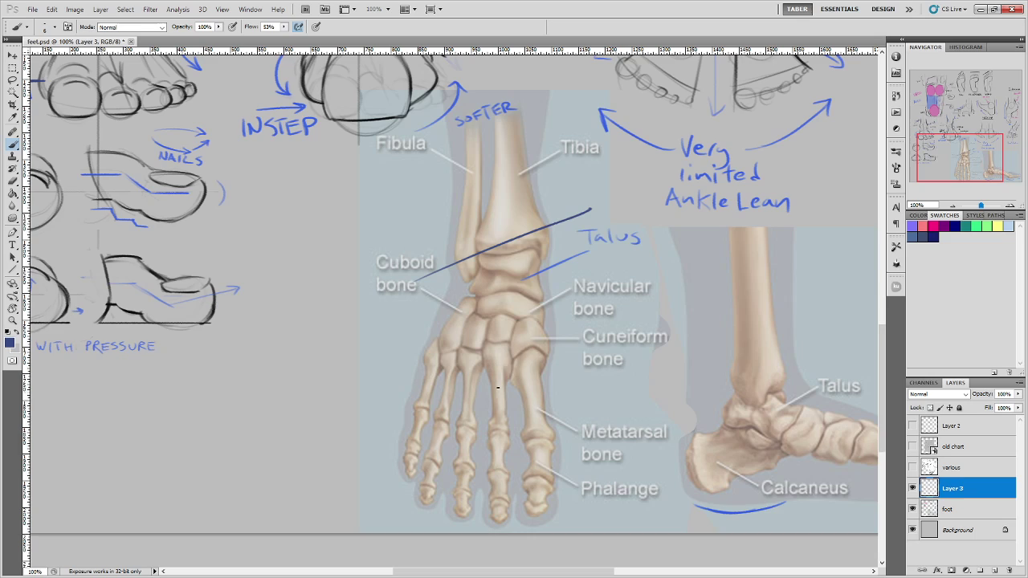
Sketch an ankle diagram in the empty area beside the skeleton: a circle on a slanted axis, a triangular foot and an upward arrow.
{"action": "left_click_drag", "start_coordinate": [496, 358], "coordinate": [591, 334]}
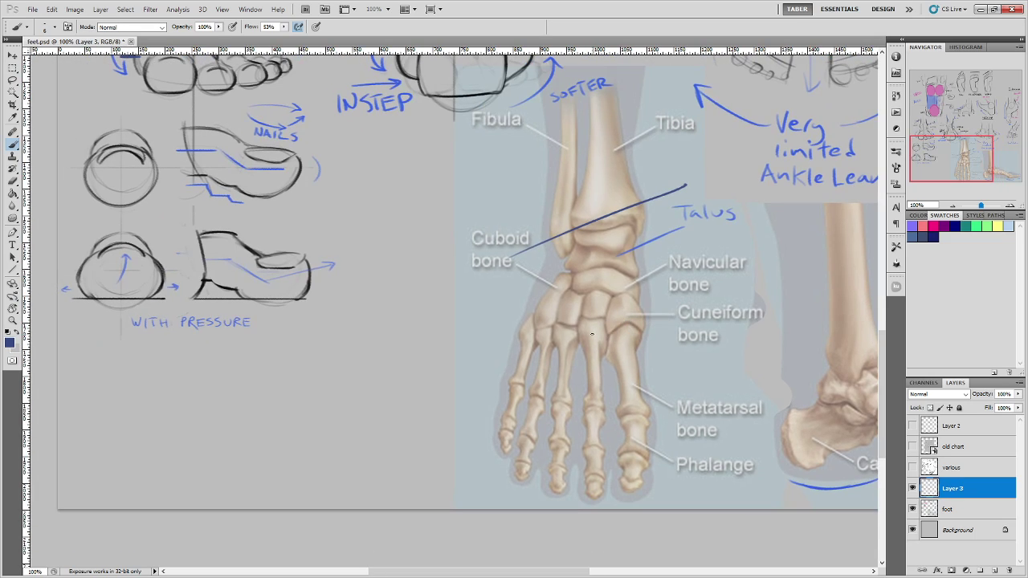
{"action": "left_click_drag", "start_coordinate": [335, 337], "coordinate": [408, 304]}
{"action": "mouse_move", "coordinate": [362, 329]}
{"action": "left_mouse_down"}
{"action": "mouse_move", "coordinate": [385, 317]}
{"action": "mouse_move", "coordinate": [356, 317]}
{"action": "mouse_move", "coordinate": [341, 370]}
{"action": "mouse_move", "coordinate": [400, 366]}
{"action": "left_mouse_up"}
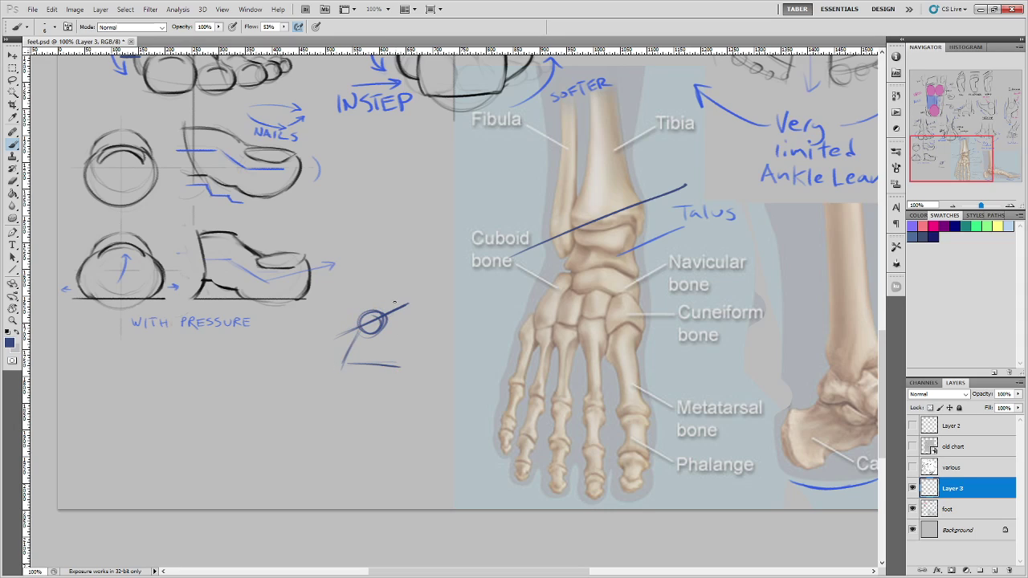
{"action": "left_click_drag", "start_coordinate": [385, 330], "coordinate": [397, 369]}
{"action": "left_click_drag", "start_coordinate": [372, 326], "coordinate": [371, 251]}
{"action": "mouse_move", "coordinate": [366, 271]}
{"action": "left_mouse_down"}
{"action": "mouse_move", "coordinate": [372, 246]}
{"action": "mouse_move", "coordinate": [379, 262]}
{"action": "left_mouse_up"}
Sketch a second, tilted ankle diagram below the first, with a sideways arrow above it and a leg line leaning away.
{"action": "left_click_drag", "start_coordinate": [319, 366], "coordinate": [273, 367]}
{"action": "mouse_move", "coordinate": [273, 368]}
{"action": "left_mouse_down"}
{"action": "mouse_move", "coordinate": [290, 379]}
{"action": "mouse_move", "coordinate": [273, 367]}
{"action": "left_mouse_up"}
{"action": "mouse_move", "coordinate": [260, 451]}
{"action": "left_mouse_down"}
{"action": "mouse_move", "coordinate": [291, 402]}
{"action": "mouse_move", "coordinate": [298, 412]}
{"action": "mouse_move", "coordinate": [284, 409]}
{"action": "mouse_move", "coordinate": [325, 420]}
{"action": "left_mouse_up"}
{"action": "mouse_move", "coordinate": [267, 411]}
{"action": "left_mouse_down"}
{"action": "mouse_move", "coordinate": [324, 419]}
{"action": "mouse_move", "coordinate": [300, 419]}
{"action": "mouse_move", "coordinate": [315, 463]}
{"action": "left_mouse_up"}
{"action": "left_click_drag", "start_coordinate": [302, 426], "coordinate": [314, 459]}
{"action": "mouse_move", "coordinate": [254, 448]}
{"action": "left_mouse_down"}
{"action": "mouse_move", "coordinate": [324, 459]}
{"action": "mouse_move", "coordinate": [312, 458]}
{"action": "left_mouse_up"}
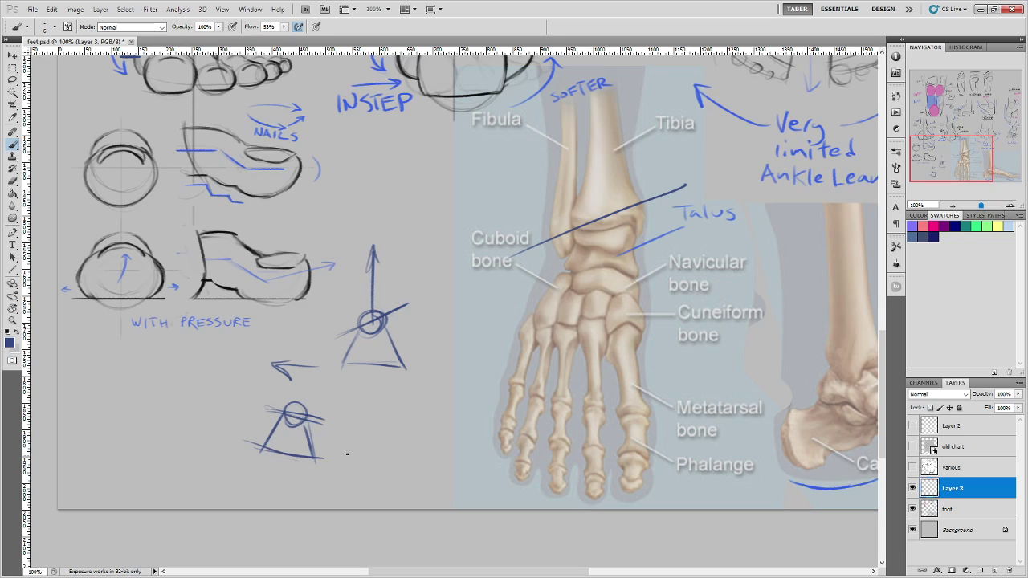
{"action": "left_click_drag", "start_coordinate": [287, 413], "coordinate": [350, 372]}
Try a slanted arrow into the skeleton's talus, undo it, and draw a curved arrow down the tibia instead.
{"action": "left_click_drag", "start_coordinate": [577, 178], "coordinate": [609, 251]}
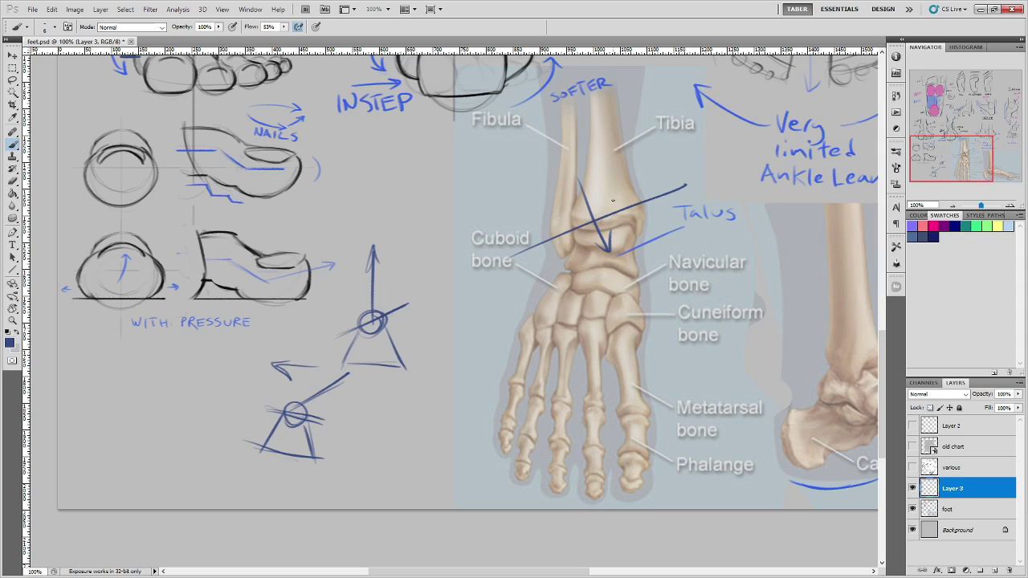
{"action": "key", "text": "ctrl+alt+z"}
{"action": "key", "text": "ctrl+alt+z"}
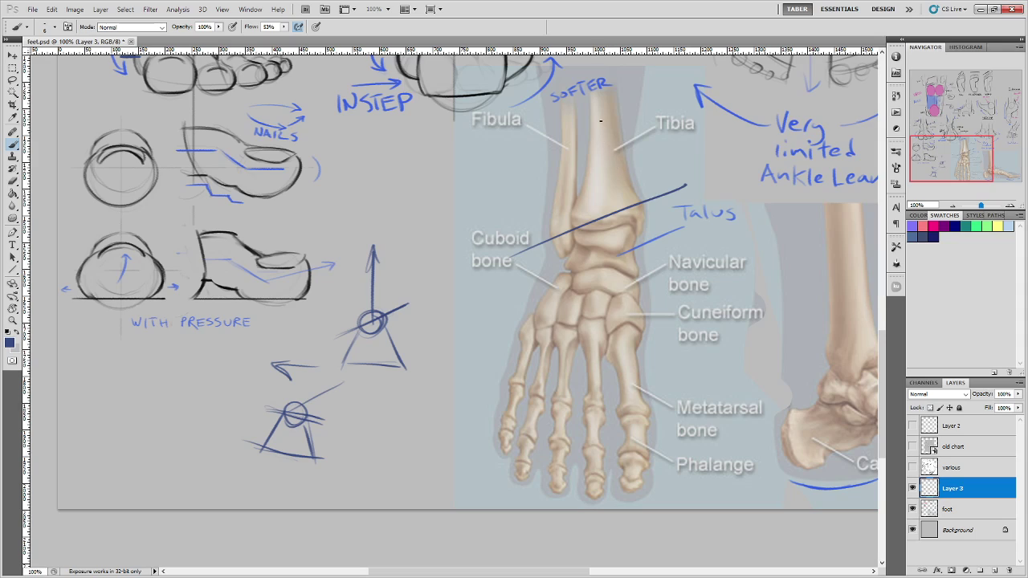
{"action": "mouse_move", "coordinate": [606, 127]}
{"action": "left_mouse_down"}
{"action": "mouse_move", "coordinate": [620, 199]}
{"action": "mouse_move", "coordinate": [627, 246]}
{"action": "left_mouse_up"}
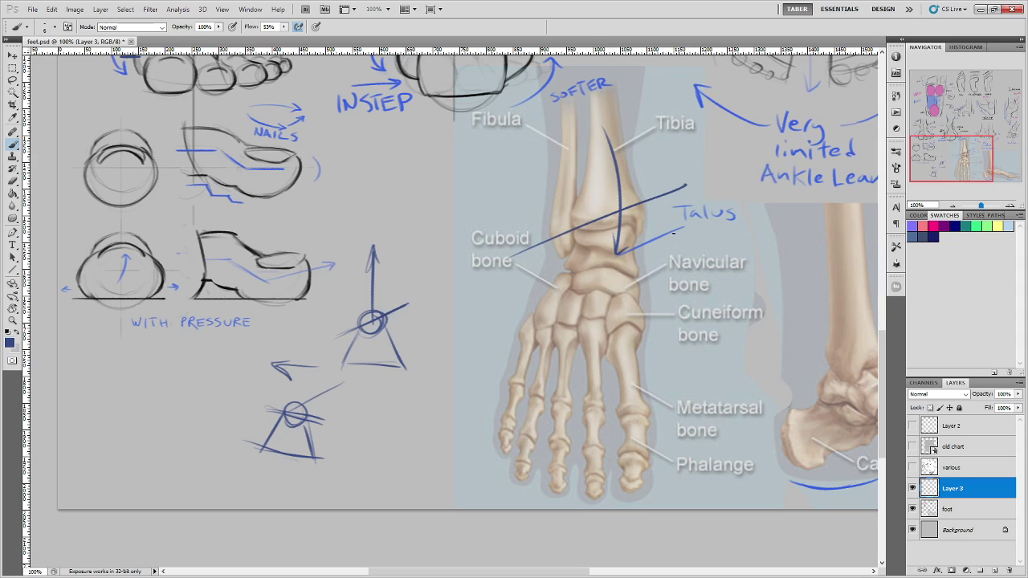
Remove both ankle diagrams, the curved arrow and the slanted line across the skeleton's ankle.
{"action": "key", "text": "ctrl+z"}
{"action": "key", "text": "ctrl+alt+z"}
{"action": "key", "text": "ctrl+alt+z"}
{"action": "key", "text": "ctrl+alt+z"}
{"action": "key", "text": "ctrl+alt+z"}
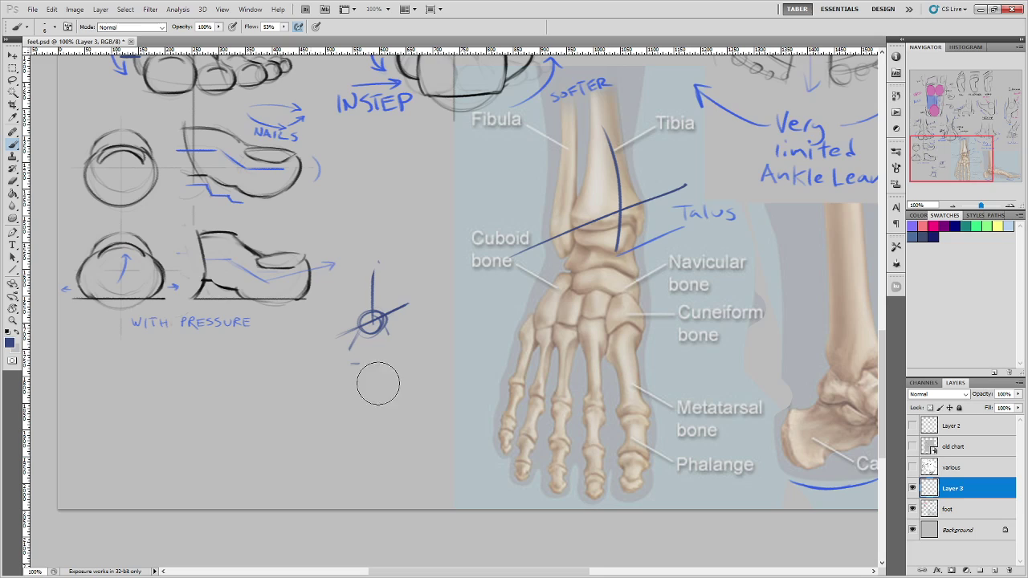
{"action": "key", "text": "ctrl+alt+z"}
{"action": "key", "text": "ctrl+alt+z"}
{"action": "key", "text": "ctrl+alt+z"}
{"action": "key", "text": "ctrl+alt+z"}
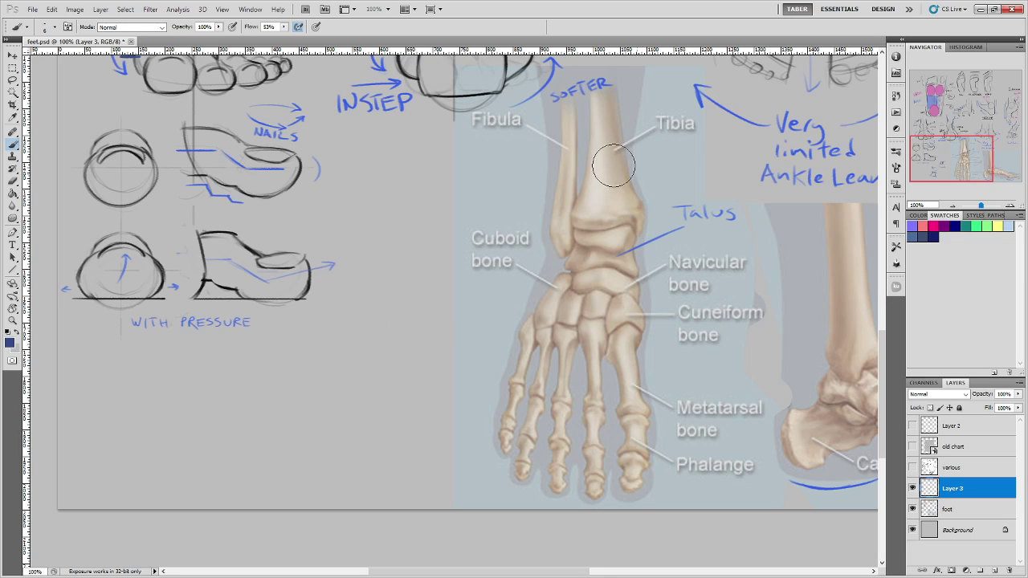
With a smaller brush, try a downward stroke along the front-view foot's inner side, undo it, and draw an arrow down the outer side.
{"action": "key", "text": "["}
{"action": "key", "text": "["}
{"action": "key", "text": "["}
{"action": "key", "text": "["}
{"action": "key", "text": "["}
{"action": "left_click_drag", "start_coordinate": [388, 202], "coordinate": [416, 483]}
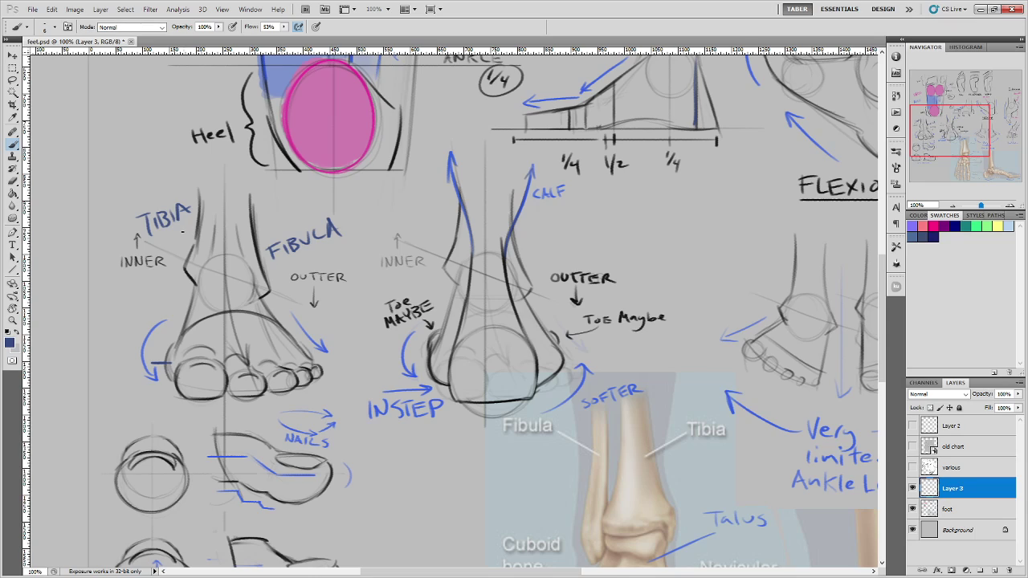
{"action": "mouse_move", "coordinate": [177, 231]}
{"action": "left_mouse_down"}
{"action": "mouse_move", "coordinate": [165, 341]}
{"action": "mouse_move", "coordinate": [174, 325]}
{"action": "left_mouse_up"}
{"action": "key", "text": "ctrl+alt+z"}
{"action": "key", "text": "ctrl+alt+z"}
{"action": "mouse_move", "coordinate": [242, 230]}
{"action": "left_mouse_down"}
{"action": "mouse_move", "coordinate": [300, 312]}
{"action": "mouse_move", "coordinate": [335, 333]}
{"action": "left_mouse_up"}
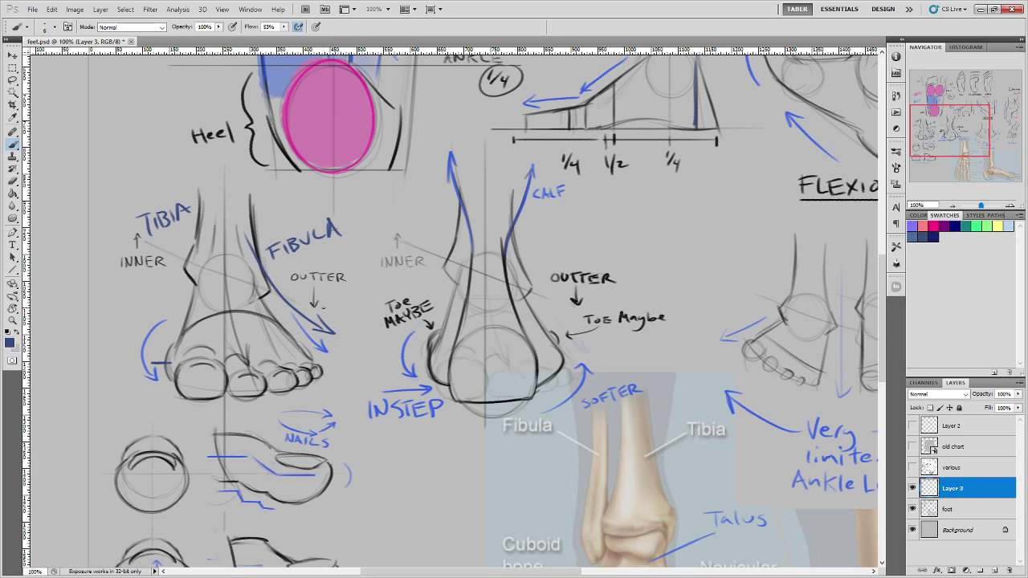
Remove the arrow drawn down the outer side of the front-view foot.
{"action": "key", "text": "ctrl+alt+z"}
{"action": "key", "text": "ctrl+alt+z"}
{"action": "key", "text": "ctrl+alt+z"}
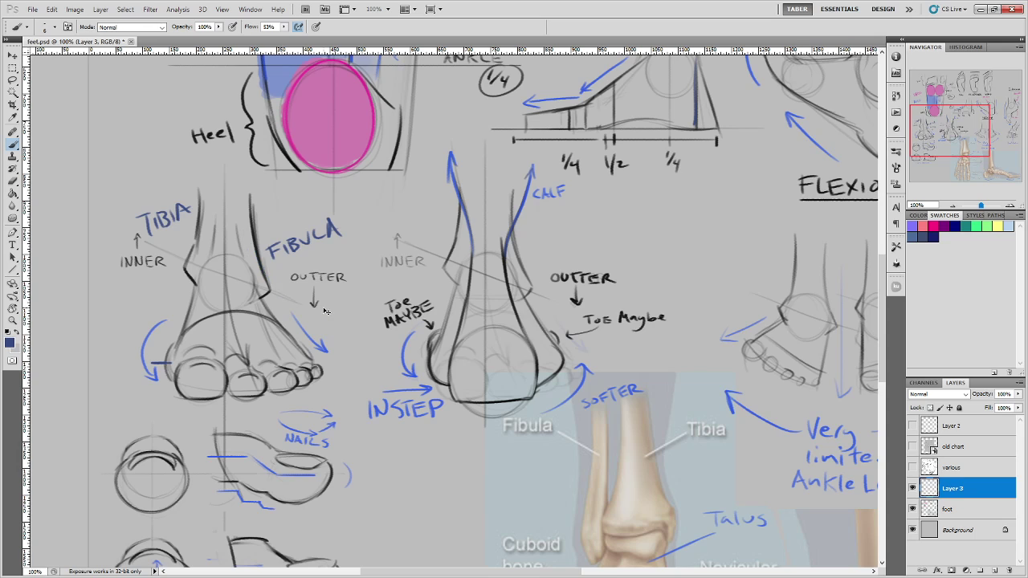
Try curved arrows down the outer and inner sides of the front-view skeletal foot, undoing both.
{"action": "left_click_drag", "start_coordinate": [706, 429], "coordinate": [591, 174]}
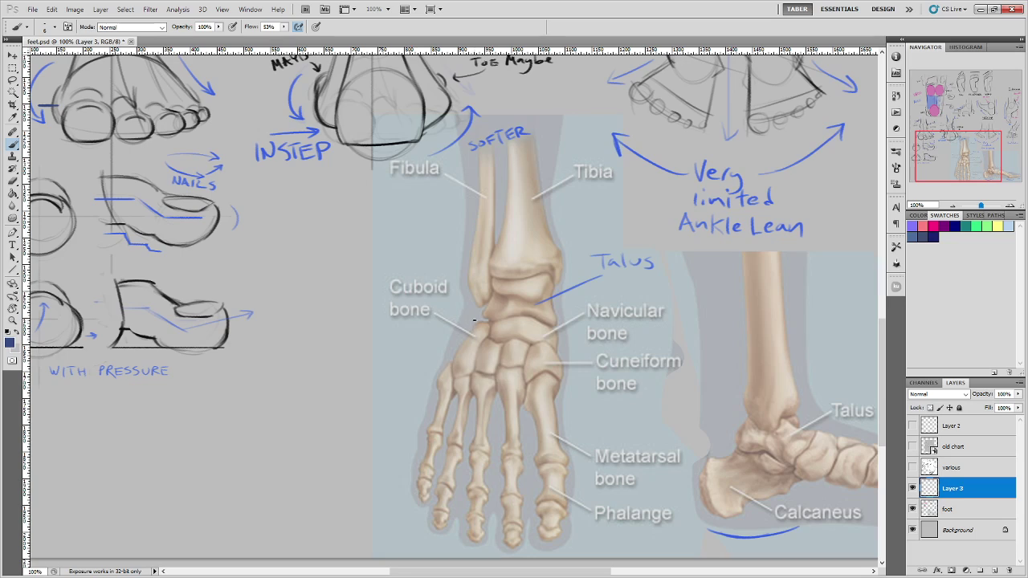
{"action": "mouse_move", "coordinate": [473, 320]}
{"action": "left_mouse_down"}
{"action": "mouse_move", "coordinate": [440, 356]}
{"action": "mouse_move", "coordinate": [420, 478]}
{"action": "mouse_move", "coordinate": [426, 449]}
{"action": "left_mouse_up"}
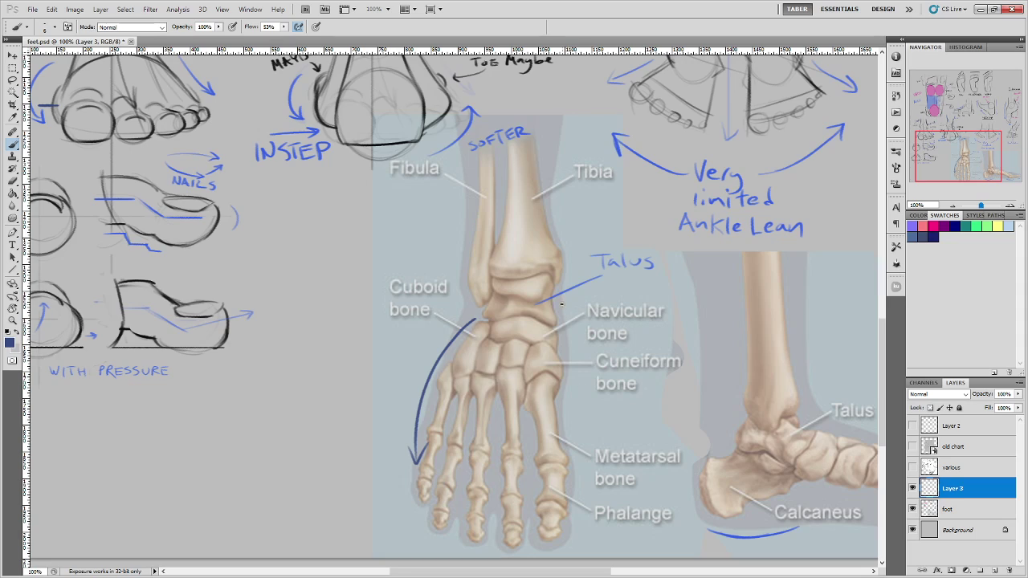
{"action": "mouse_move", "coordinate": [562, 308]}
{"action": "left_mouse_down"}
{"action": "mouse_move", "coordinate": [576, 478]}
{"action": "mouse_move", "coordinate": [588, 501]}
{"action": "left_mouse_up"}
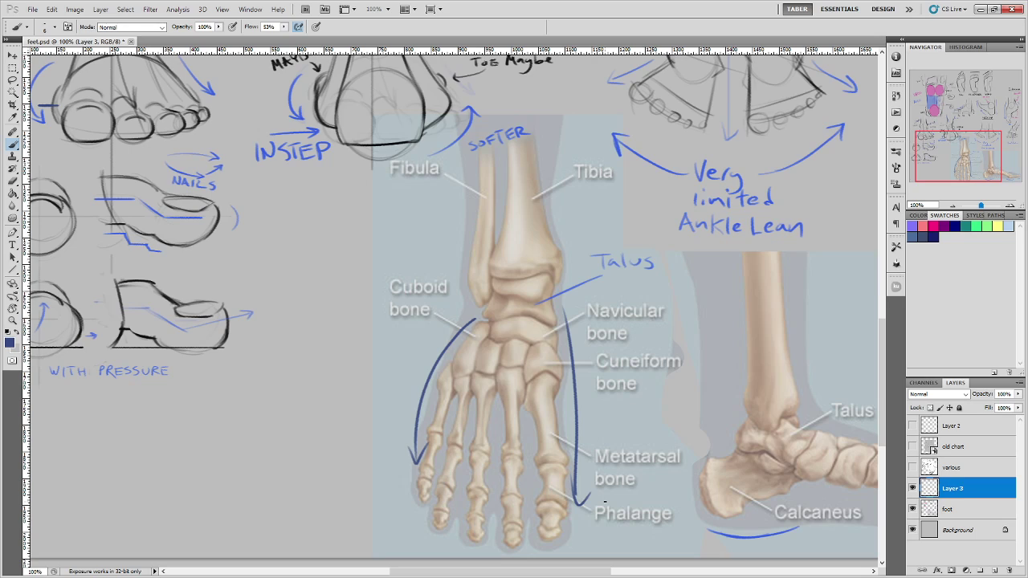
{"action": "key", "text": "ctrl+alt+z"}
{"action": "key", "text": "ctrl+alt+z"}
{"action": "key", "text": "ctrl+alt+z"}
{"action": "key", "text": "ctrl+alt+z"}
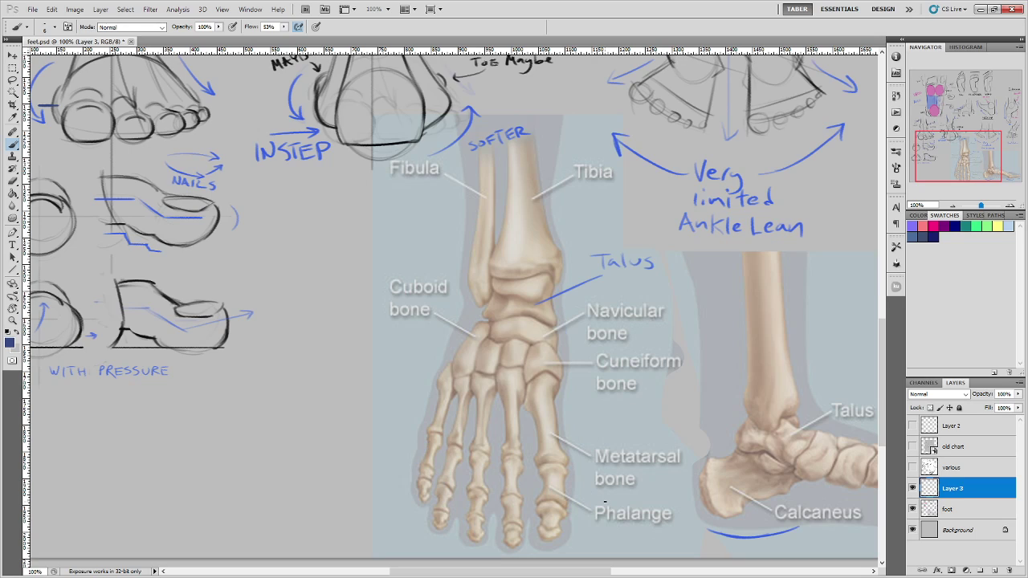
Draw an arrow along each of the five toe rays of the skeletal foot, from the midfoot bones to the toe tips.
{"action": "left_click_drag", "start_coordinate": [604, 502], "coordinate": [587, 441]}
{"action": "left_click_drag", "start_coordinate": [496, 264], "coordinate": [502, 477]}
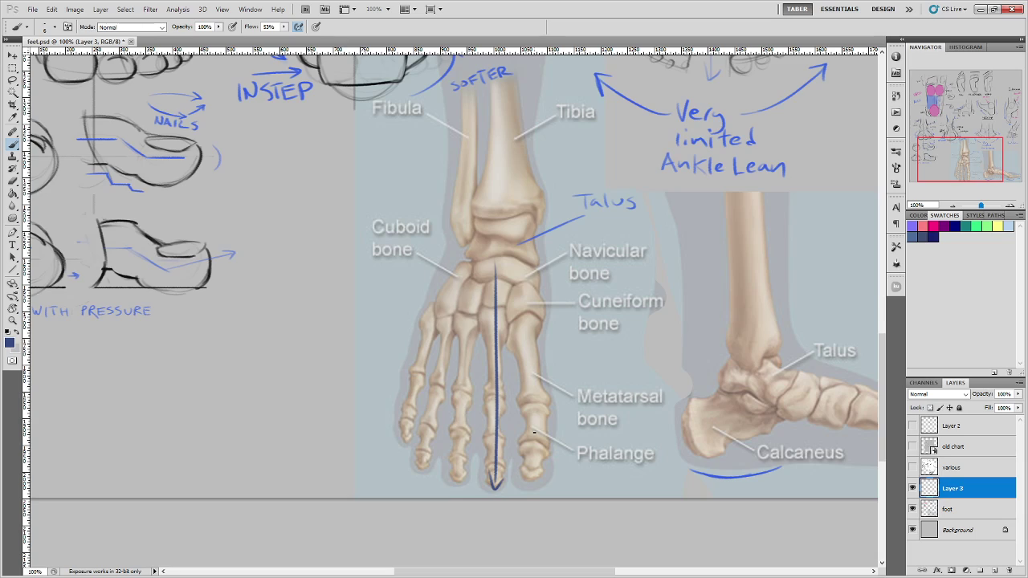
{"action": "mouse_move", "coordinate": [516, 291]}
{"action": "left_mouse_down"}
{"action": "mouse_move", "coordinate": [530, 474]}
{"action": "mouse_move", "coordinate": [544, 464]}
{"action": "left_mouse_up"}
{"action": "mouse_move", "coordinate": [477, 283]}
{"action": "left_mouse_down"}
{"action": "mouse_move", "coordinate": [452, 466]}
{"action": "mouse_move", "coordinate": [464, 461]}
{"action": "left_mouse_up"}
{"action": "mouse_move", "coordinate": [455, 294]}
{"action": "left_mouse_down"}
{"action": "mouse_move", "coordinate": [421, 466]}
{"action": "mouse_move", "coordinate": [428, 459]}
{"action": "mouse_move", "coordinate": [392, 448]}
{"action": "mouse_move", "coordinate": [406, 437]}
{"action": "left_mouse_up"}
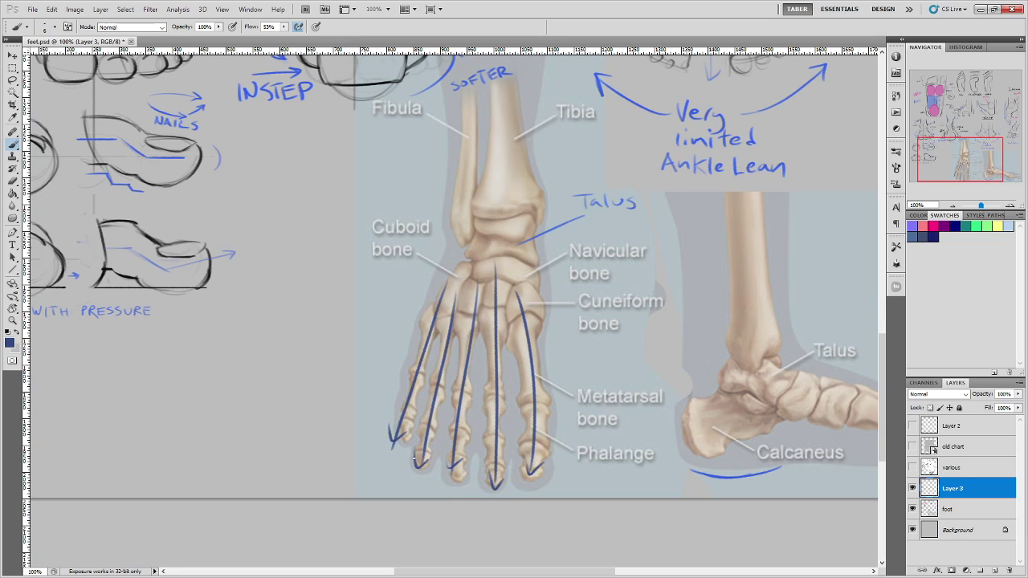
{"action": "mouse_move", "coordinate": [507, 263]}
{"action": "left_mouse_down"}
{"action": "mouse_move", "coordinate": [486, 250]}
{"action": "mouse_move", "coordinate": [479, 496]}
{"action": "mouse_move", "coordinate": [510, 235]}
{"action": "left_mouse_up"}
Remove all the toe-ray arrows from the skeletal foot.
{"action": "key", "text": "ctrl+z"}
{"action": "key", "text": "ctrl+alt+z"}
{"action": "key", "text": "ctrl+alt+z"}
{"action": "key", "text": "ctrl+alt+z"}
{"action": "key", "text": "ctrl+alt+z"}
{"action": "key", "text": "ctrl+alt+z"}
{"action": "key", "text": "ctrl+alt+z"}
{"action": "key", "text": "ctrl+alt+z"}
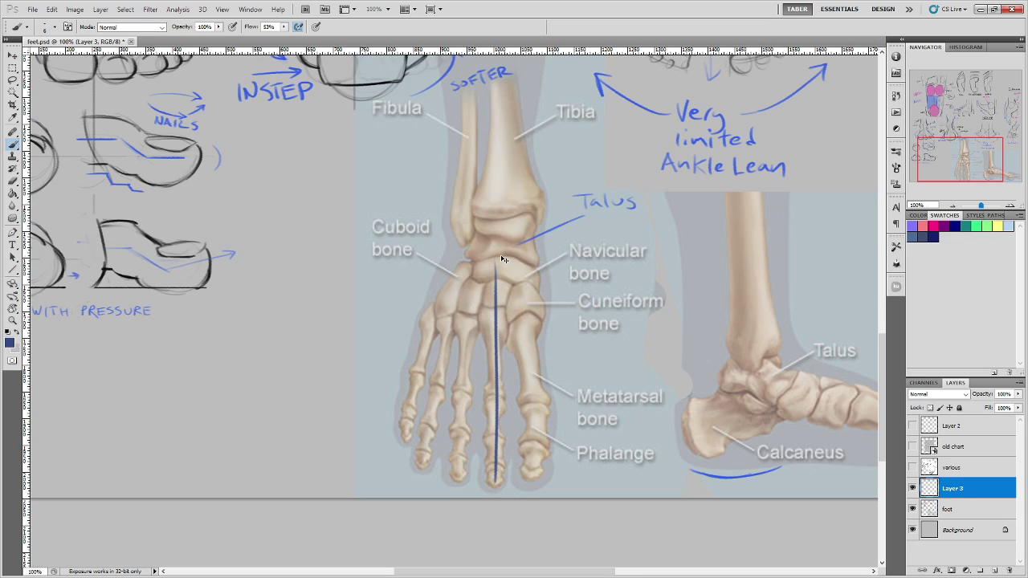
{"action": "key", "text": "ctrl+alt+z"}
Try strokes across the toes of the sketched front-view foot, undoing them all.
{"action": "mouse_move", "coordinate": [294, 204]}
{"action": "left_mouse_down"}
{"action": "mouse_move", "coordinate": [416, 423]}
{"action": "mouse_move", "coordinate": [480, 510]}
{"action": "mouse_move", "coordinate": [480, 558]}
{"action": "left_mouse_up"}
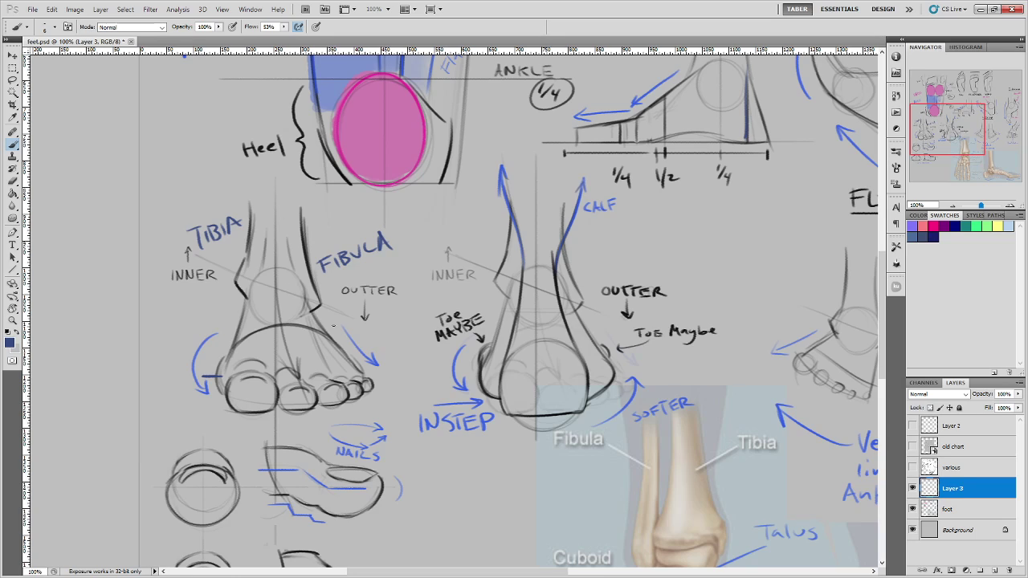
{"action": "mouse_move", "coordinate": [350, 359]}
{"action": "left_mouse_down"}
{"action": "mouse_move", "coordinate": [313, 321]}
{"action": "mouse_move", "coordinate": [225, 353]}
{"action": "left_mouse_up"}
{"action": "key", "text": "ctrl+z"}
{"action": "left_click_drag", "start_coordinate": [352, 358], "coordinate": [212, 366]}
{"action": "mouse_move", "coordinate": [351, 367]}
{"action": "left_mouse_down"}
{"action": "mouse_move", "coordinate": [273, 328]}
{"action": "mouse_move", "coordinate": [233, 355]}
{"action": "mouse_move", "coordinate": [246, 366]}
{"action": "mouse_move", "coordinate": [297, 361]}
{"action": "left_mouse_up"}
{"action": "key", "text": "ctrl+alt+z"}
{"action": "key", "text": "ctrl+alt+z"}
{"action": "key", "text": "ctrl+alt+z"}
{"action": "key", "text": "ctrl+alt+z"}
{"action": "key", "text": "ctrl+alt+z"}
Try tendon lines fanning from the ankle toward the toes on the sketched front-view foot, undoing them.
{"action": "left_click_drag", "start_coordinate": [288, 301], "coordinate": [313, 372]}
{"action": "mouse_move", "coordinate": [302, 313]}
{"action": "left_mouse_down"}
{"action": "mouse_move", "coordinate": [331, 370]}
{"action": "mouse_move", "coordinate": [283, 362]}
{"action": "left_mouse_up"}
{"action": "left_click_drag", "start_coordinate": [259, 310], "coordinate": [252, 356]}
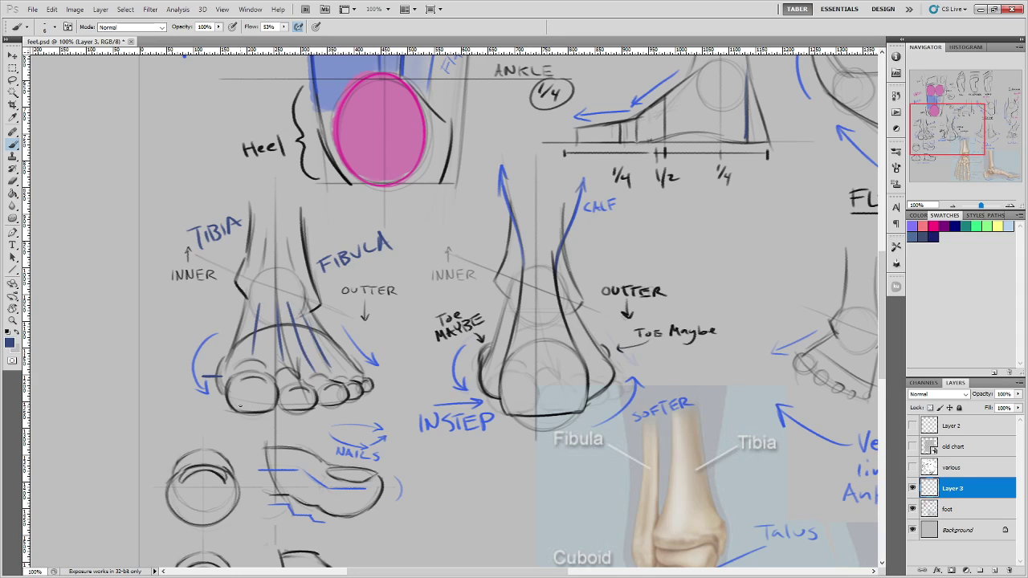
{"action": "key", "text": "ctrl+alt+z"}
{"action": "key", "text": "ctrl+alt+z"}
{"action": "key", "text": "ctrl+alt+z"}
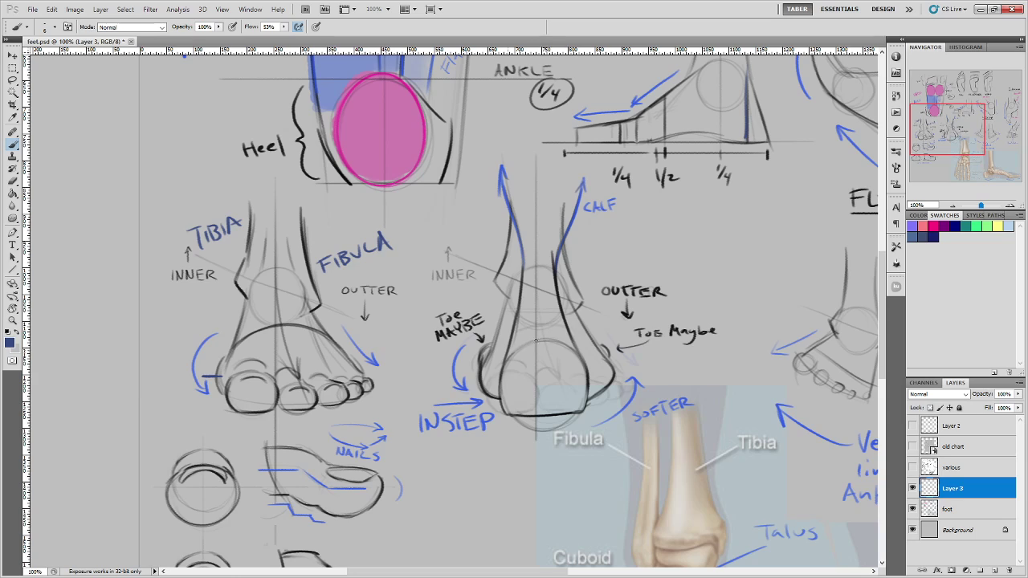
Try zigzag hatching along the back-view Achilles tendon, undo it, and draw a diagonal arrow pointing up at the heel's base.
{"action": "mouse_move", "coordinate": [511, 350]}
{"action": "left_mouse_down"}
{"action": "mouse_move", "coordinate": [564, 339]}
{"action": "mouse_move", "coordinate": [518, 312]}
{"action": "mouse_move", "coordinate": [555, 297]}
{"action": "mouse_move", "coordinate": [529, 270]}
{"action": "mouse_move", "coordinate": [555, 254]}
{"action": "mouse_move", "coordinate": [529, 242]}
{"action": "mouse_move", "coordinate": [553, 212]}
{"action": "left_mouse_up"}
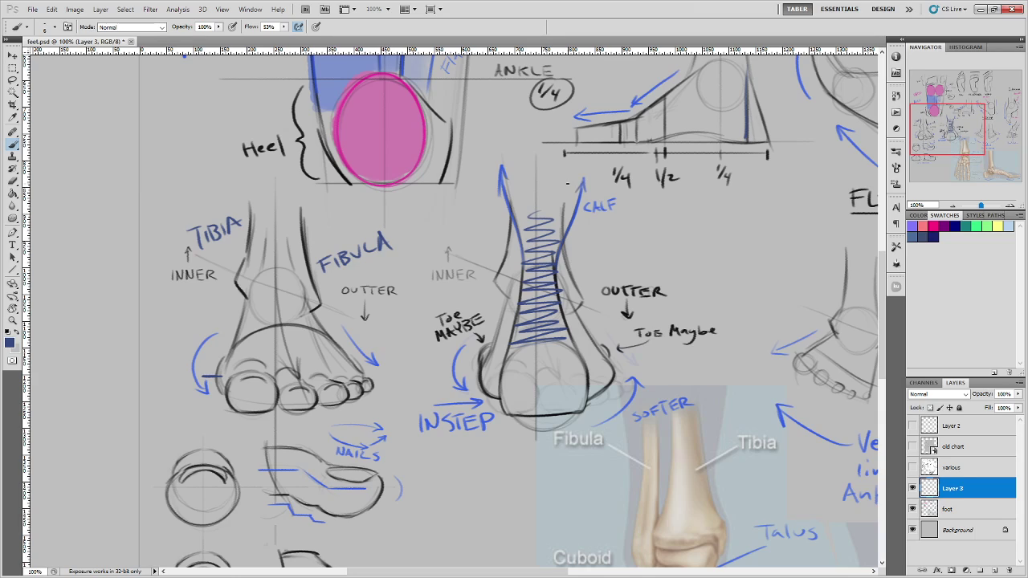
{"action": "key", "text": "ctrl+z"}
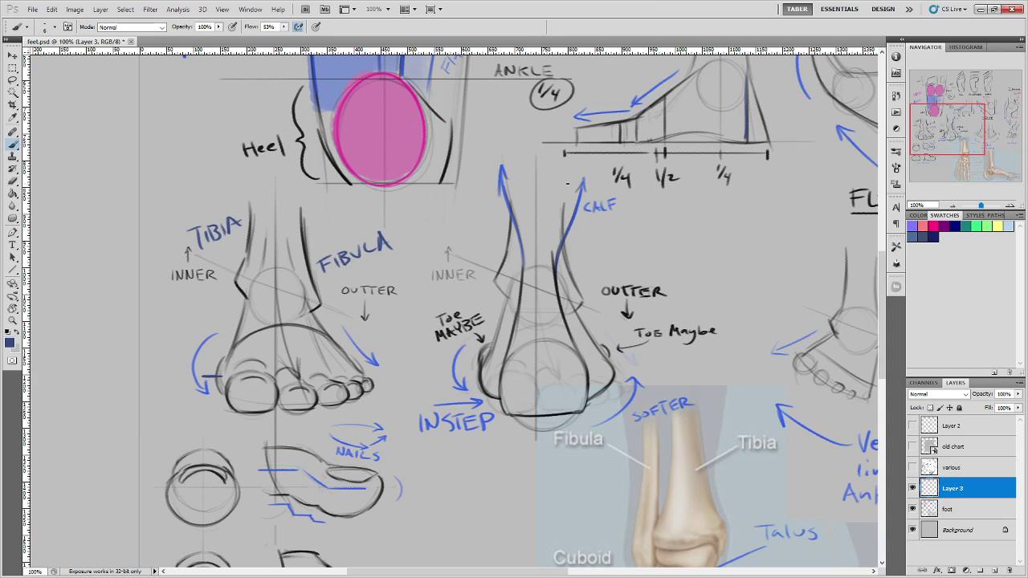
{"action": "mouse_move", "coordinate": [498, 467]}
{"action": "left_mouse_down"}
{"action": "mouse_move", "coordinate": [526, 434]}
{"action": "mouse_move", "coordinate": [523, 448]}
{"action": "left_mouse_up"}
Try a line along the flat underside of the back-view heel and undo it.
{"action": "left_click_drag", "start_coordinate": [500, 415], "coordinate": [588, 407]}
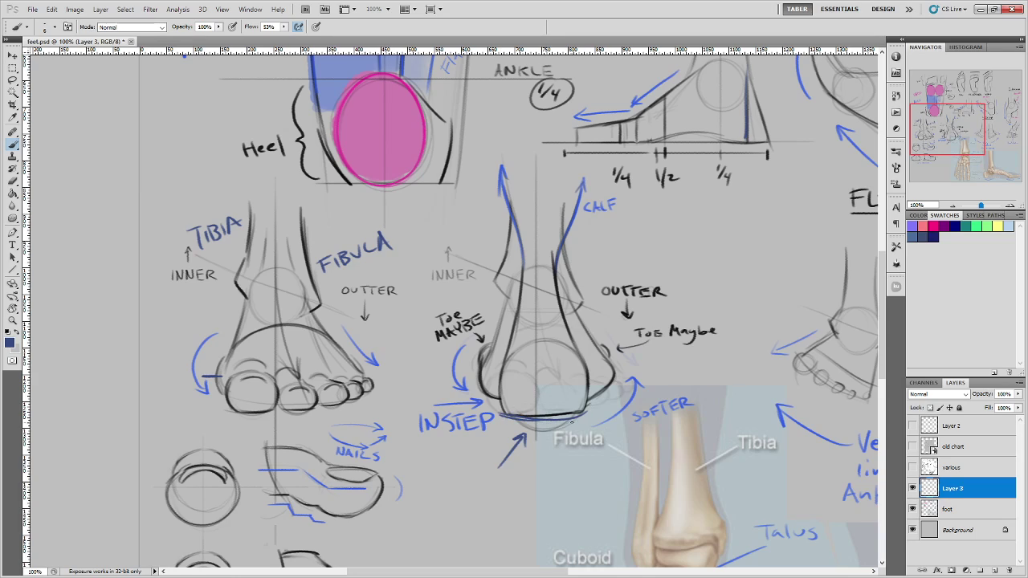
{"action": "key", "text": "ctrl+alt+z"}
{"action": "key", "text": "ctrl+alt+z"}
Shade the bulging padding at both sides of the back-view heel and hatch the band across its base.
{"action": "left_click_drag", "start_coordinate": [504, 414], "coordinate": [498, 386]}
{"action": "mouse_move", "coordinate": [591, 405]}
{"action": "left_mouse_down"}
{"action": "mouse_move", "coordinate": [598, 384]}
{"action": "mouse_move", "coordinate": [587, 385]}
{"action": "left_mouse_up"}
{"action": "mouse_move", "coordinate": [499, 411]}
{"action": "left_mouse_down"}
{"action": "mouse_move", "coordinate": [500, 384]}
{"action": "mouse_move", "coordinate": [514, 389]}
{"action": "left_mouse_up"}
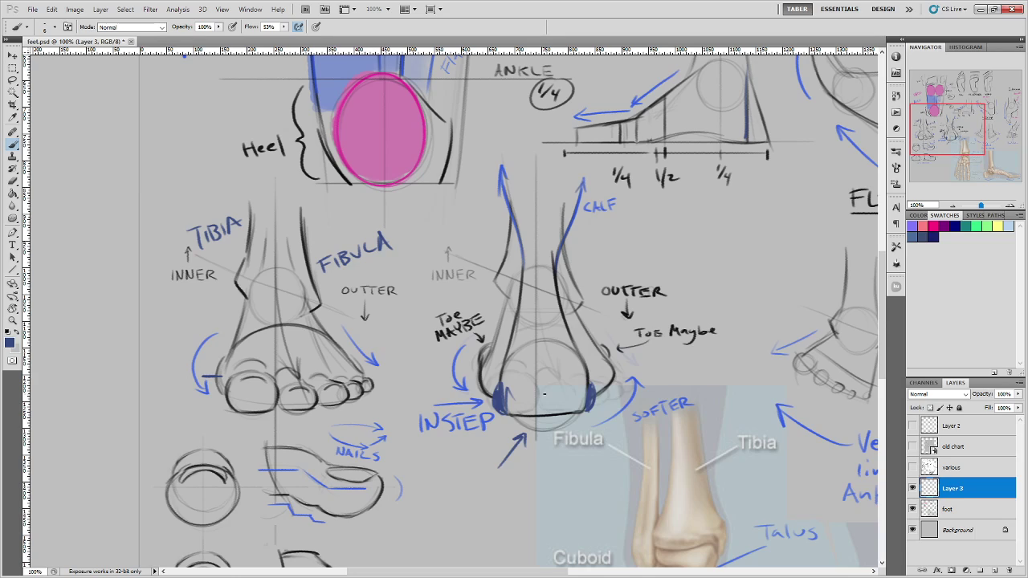
{"action": "mouse_move", "coordinate": [502, 410]}
{"action": "left_mouse_down"}
{"action": "mouse_move", "coordinate": [535, 390]}
{"action": "mouse_move", "coordinate": [547, 402]}
{"action": "mouse_move", "coordinate": [555, 385]}
{"action": "mouse_move", "coordinate": [563, 413]}
{"action": "mouse_move", "coordinate": [591, 401]}
{"action": "left_mouse_up"}
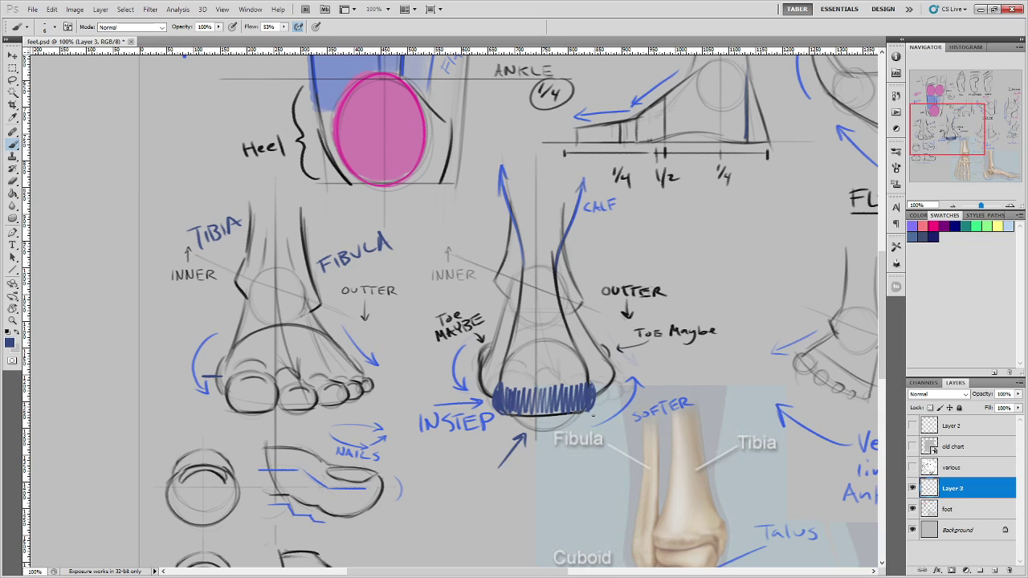
{"action": "mouse_move", "coordinate": [486, 392]}
{"action": "left_mouse_down"}
{"action": "mouse_move", "coordinate": [485, 362]}
{"action": "mouse_move", "coordinate": [482, 396]}
{"action": "left_mouse_up"}
{"action": "mouse_move", "coordinate": [603, 396]}
{"action": "left_mouse_down"}
{"action": "mouse_move", "coordinate": [606, 360]}
{"action": "mouse_move", "coordinate": [591, 400]}
{"action": "left_mouse_up"}
Remove the padding shading from the back-view heel, keeping the diagonal arrow below it.
{"action": "key", "text": "ctrl+alt+z"}
{"action": "key", "text": "ctrl+alt+z"}
{"action": "key", "text": "ctrl+alt+z"}
{"action": "key", "text": "ctrl+alt+z"}
{"action": "key", "text": "ctrl+alt+z"}
{"action": "key", "text": "ctrl+alt+z"}
{"action": "key", "text": "ctrl+alt+z"}
{"action": "key", "text": "ctrl+alt+z"}
{"action": "key", "text": "ctrl+alt+z"}
{"action": "key", "text": "ctrl+alt+z"}
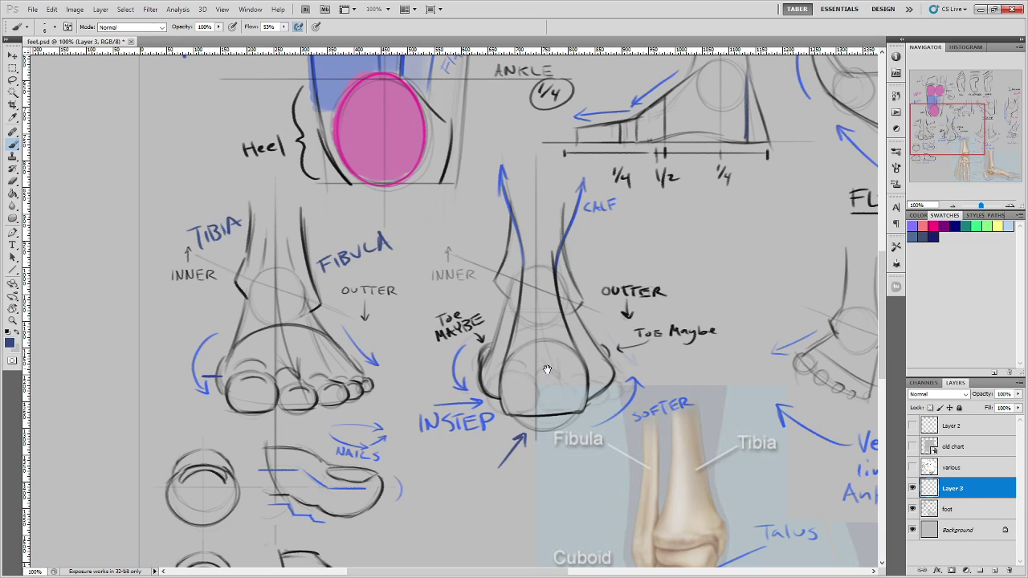
Try a slanted line across the ankle of the back-view foot and undo it.
{"action": "left_click_drag", "start_coordinate": [551, 369], "coordinate": [541, 300]}
{"action": "left_click_drag", "start_coordinate": [529, 145], "coordinate": [447, 248]}
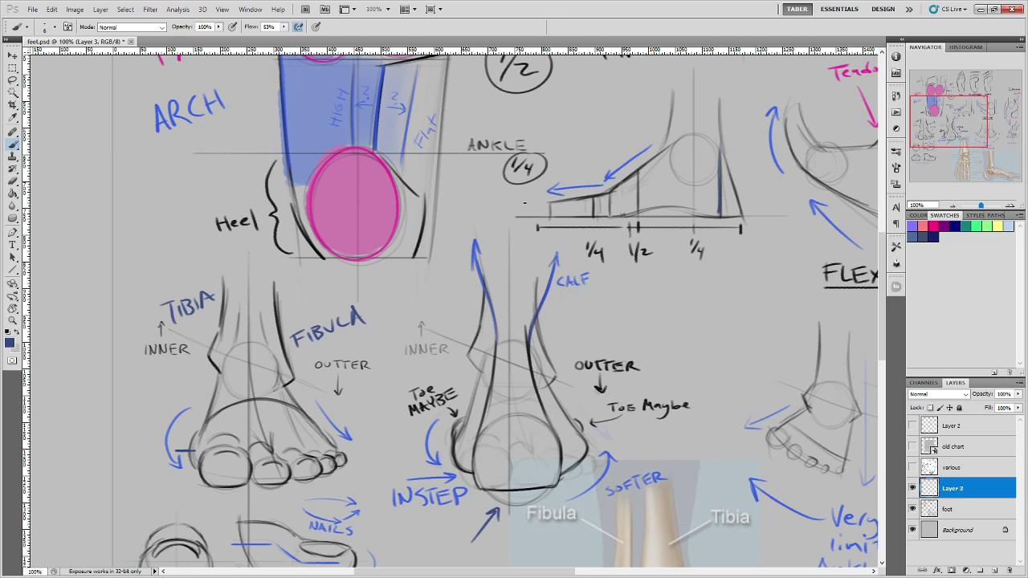
{"action": "scroll", "coordinate": [569, 408], "scroll_direction": "down", "scroll_amount": 5}
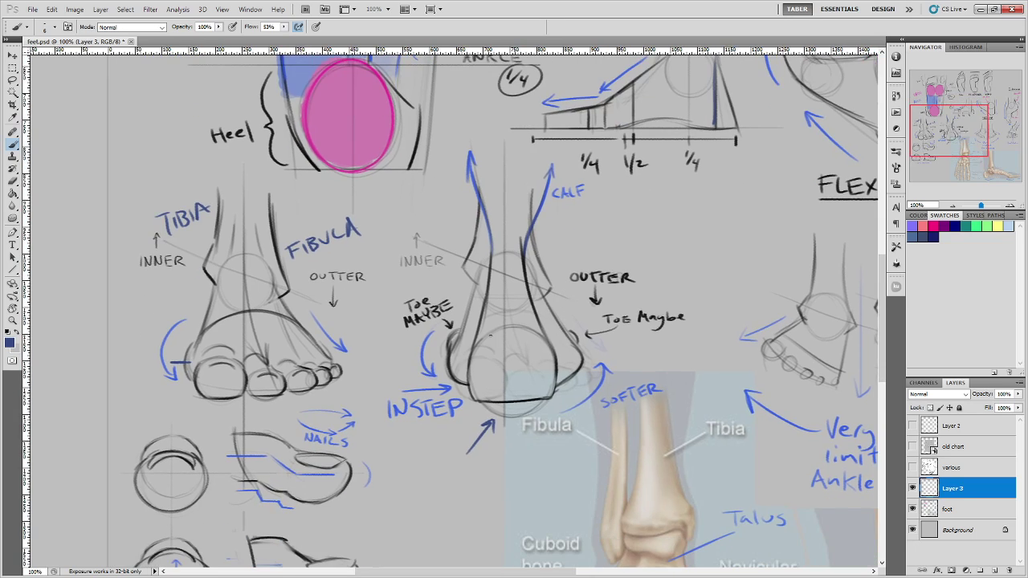
{"action": "left_click_drag", "start_coordinate": [471, 251], "coordinate": [579, 276]}
{"action": "key", "text": "ctrl+z"}
Try downward strokes along the inner and outer sides of the back-view foot, undoing each one.
{"action": "left_click_drag", "start_coordinate": [458, 226], "coordinate": [447, 325]}
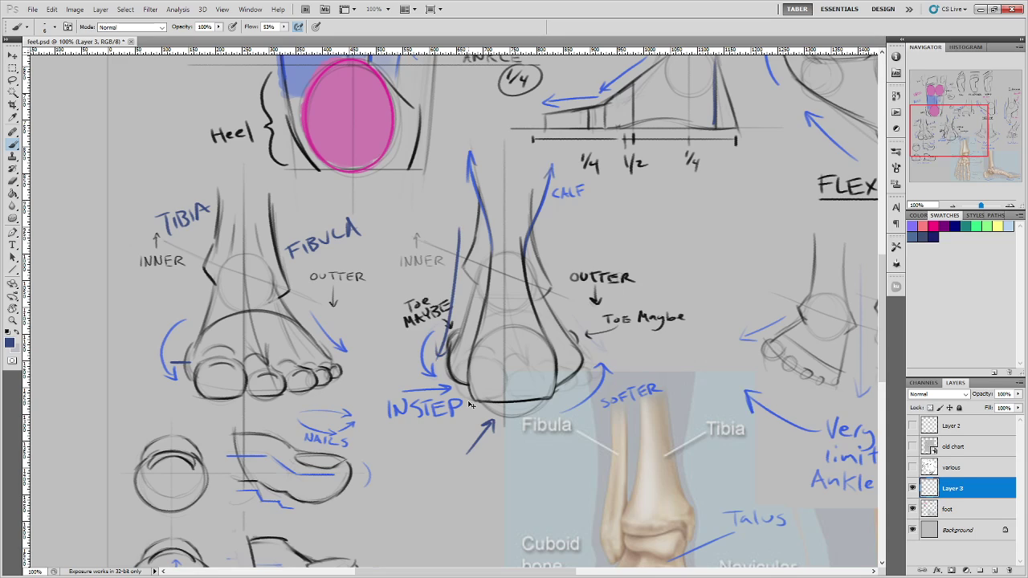
{"action": "key", "text": "ctrl+z"}
{"action": "mouse_move", "coordinate": [546, 244]}
{"action": "left_mouse_down"}
{"action": "mouse_move", "coordinate": [570, 297]}
{"action": "mouse_move", "coordinate": [620, 362]}
{"action": "left_mouse_up"}
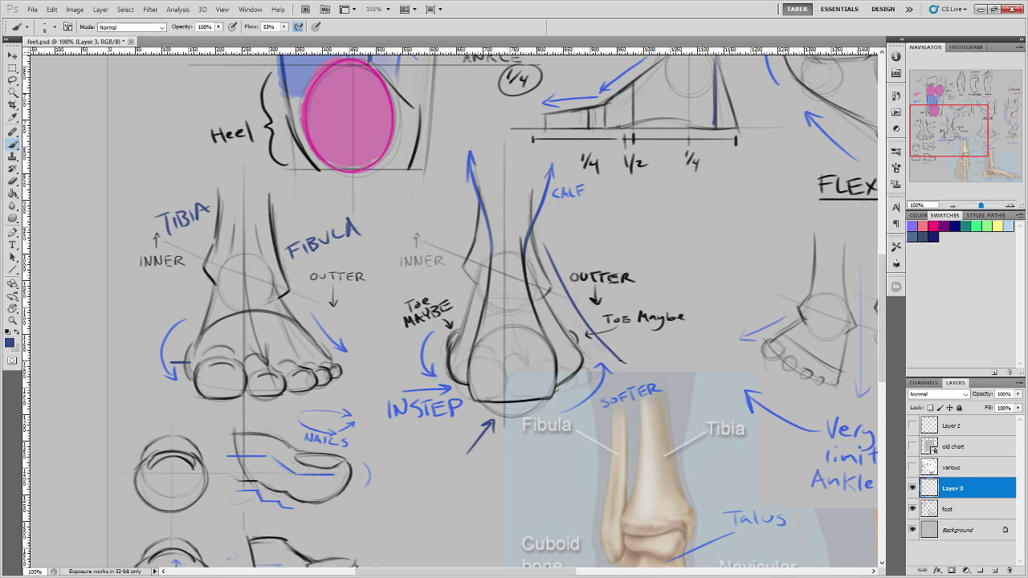
{"action": "key", "text": "ctrl+z"}
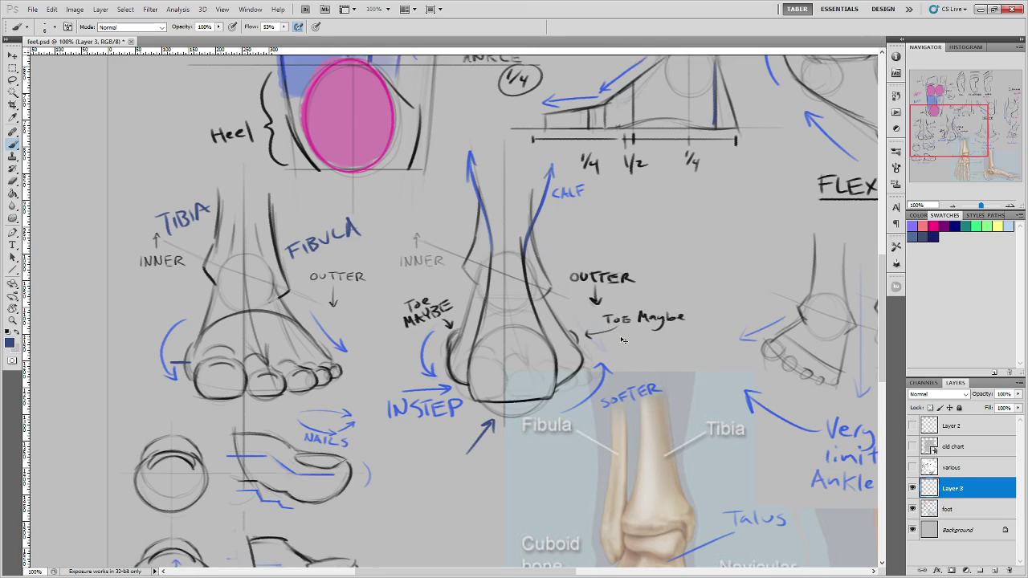
{"action": "left_click_drag", "start_coordinate": [432, 353], "coordinate": [440, 360]}
{"action": "key", "text": "ctrl+z"}
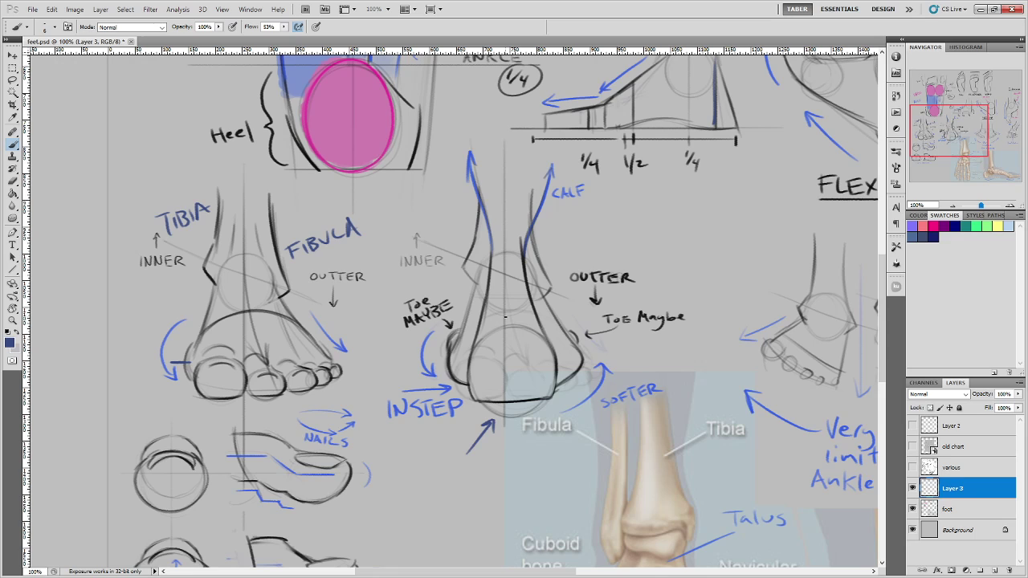
Try a stroke over the upper toe's front view, undo it, and draw a horizontal line through the toe's middle.
{"action": "mouse_move", "coordinate": [682, 233]}
{"action": "left_mouse_down"}
{"action": "mouse_move", "coordinate": [534, 330]}
{"action": "mouse_move", "coordinate": [417, 353]}
{"action": "mouse_move", "coordinate": [356, 206]}
{"action": "mouse_move", "coordinate": [354, 149]}
{"action": "mouse_move", "coordinate": [303, 151]}
{"action": "left_mouse_up"}
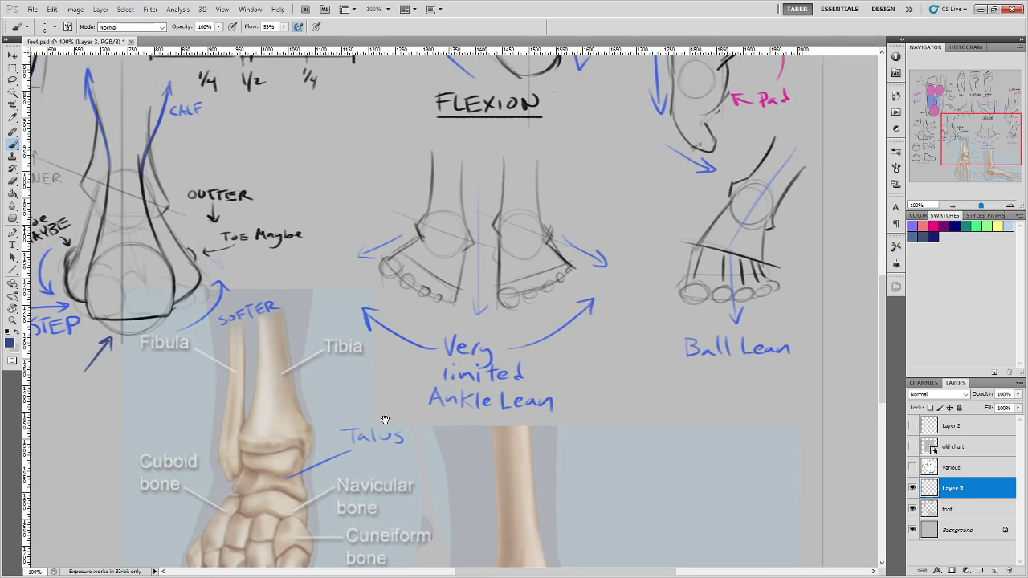
{"action": "mouse_move", "coordinate": [384, 420]}
{"action": "left_mouse_down"}
{"action": "mouse_move", "coordinate": [482, 377]}
{"action": "mouse_move", "coordinate": [562, 321]}
{"action": "mouse_move", "coordinate": [450, 377]}
{"action": "mouse_move", "coordinate": [480, 367]}
{"action": "mouse_move", "coordinate": [505, 420]}
{"action": "mouse_move", "coordinate": [599, 523]}
{"action": "mouse_move", "coordinate": [559, 429]}
{"action": "mouse_move", "coordinate": [575, 415]}
{"action": "mouse_move", "coordinate": [565, 402]}
{"action": "mouse_move", "coordinate": [541, 414]}
{"action": "left_mouse_up"}
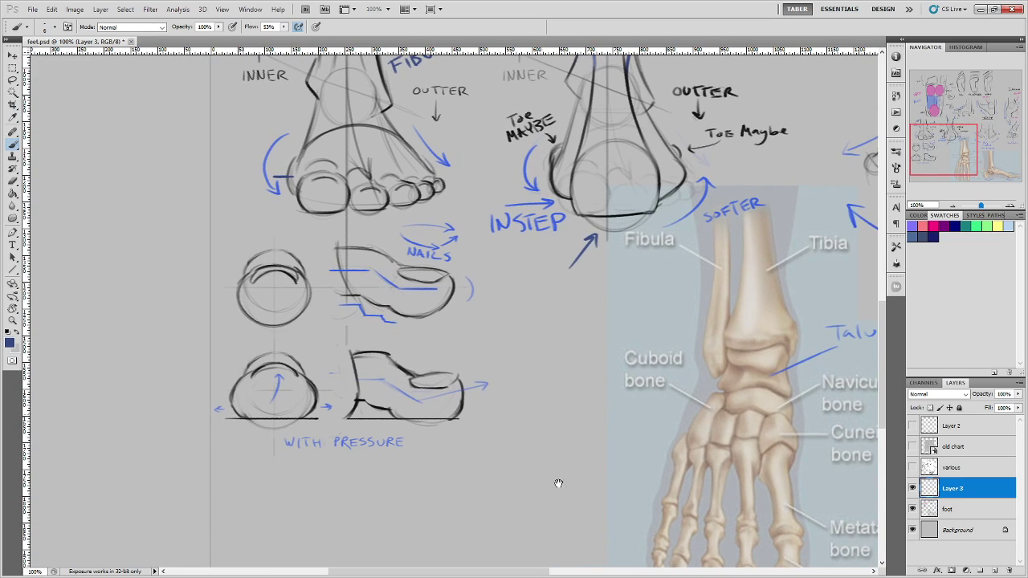
{"action": "mouse_move", "coordinate": [558, 482]}
{"action": "left_mouse_down"}
{"action": "mouse_move", "coordinate": [546, 394]}
{"action": "mouse_move", "coordinate": [512, 428]}
{"action": "left_mouse_up"}
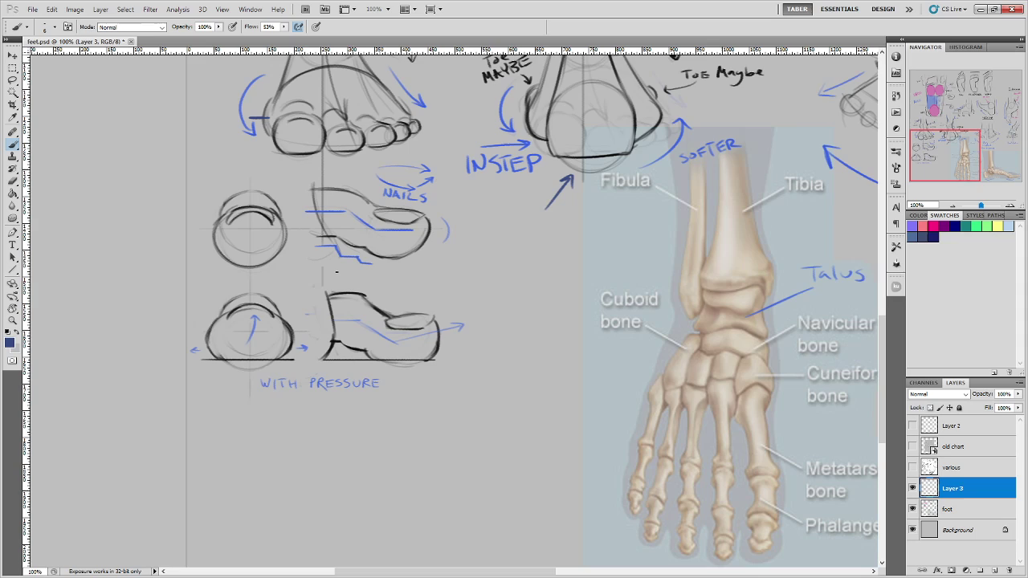
{"action": "left_click_drag", "start_coordinate": [204, 209], "coordinate": [287, 205]}
{"action": "key", "text": "ctrl+z"}
{"action": "left_click_drag", "start_coordinate": [201, 229], "coordinate": [316, 230]}
Try marks beside and under the upper toe's front view and beside the pressed toe, undoing each.
{"action": "left_click_drag", "start_coordinate": [204, 263], "coordinate": [204, 236]}
{"action": "left_click_drag", "start_coordinate": [200, 244], "coordinate": [208, 243]}
{"action": "key", "text": "ctrl+z"}
{"action": "mouse_move", "coordinate": [228, 260]}
{"action": "left_mouse_down"}
{"action": "mouse_move", "coordinate": [237, 271]}
{"action": "mouse_move", "coordinate": [269, 261]}
{"action": "mouse_move", "coordinate": [233, 268]}
{"action": "left_mouse_up"}
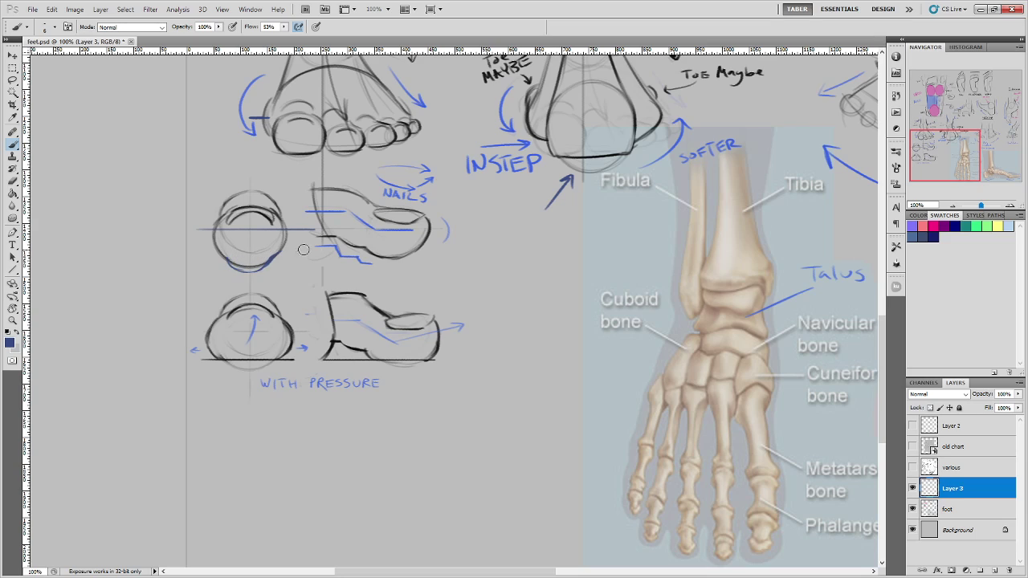
{"action": "key", "text": "ctrl+z"}
{"action": "left_click_drag", "start_coordinate": [189, 337], "coordinate": [194, 344]}
{"action": "key", "text": "ctrl+z"}
Try retracing the upward arrow and the bent bone line on the pressed toe's side view, undoing both.
{"action": "left_click_drag", "start_coordinate": [392, 342], "coordinate": [465, 322]}
{"action": "mouse_move", "coordinate": [451, 318]}
{"action": "left_mouse_down"}
{"action": "mouse_move", "coordinate": [466, 322]}
{"action": "mouse_move", "coordinate": [456, 338]}
{"action": "left_mouse_up"}
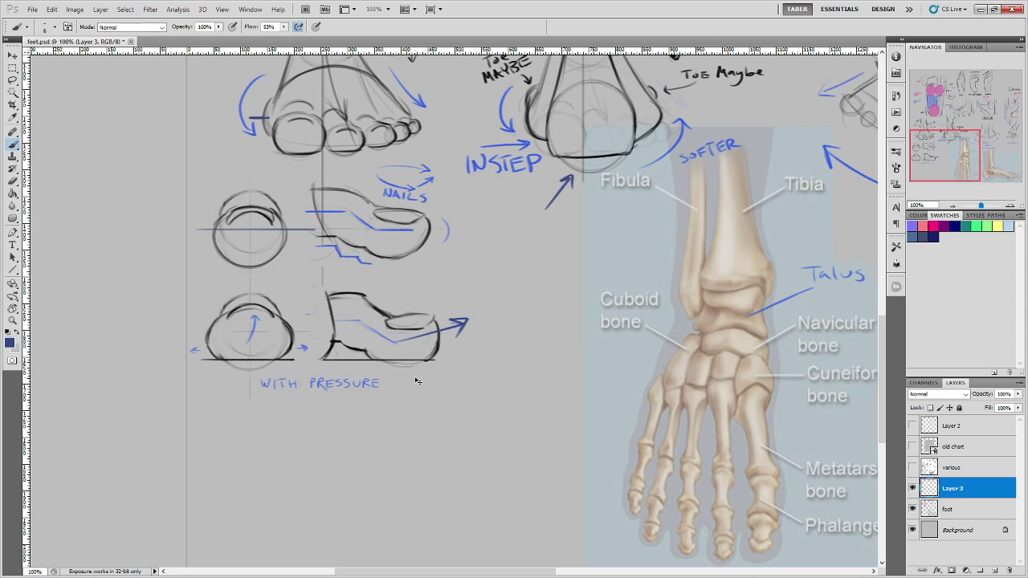
{"action": "key", "text": "ctrl+z"}
{"action": "mouse_move", "coordinate": [327, 323]}
{"action": "left_mouse_down"}
{"action": "mouse_move", "coordinate": [359, 319]}
{"action": "mouse_move", "coordinate": [389, 347]}
{"action": "mouse_move", "coordinate": [421, 336]}
{"action": "left_mouse_up"}
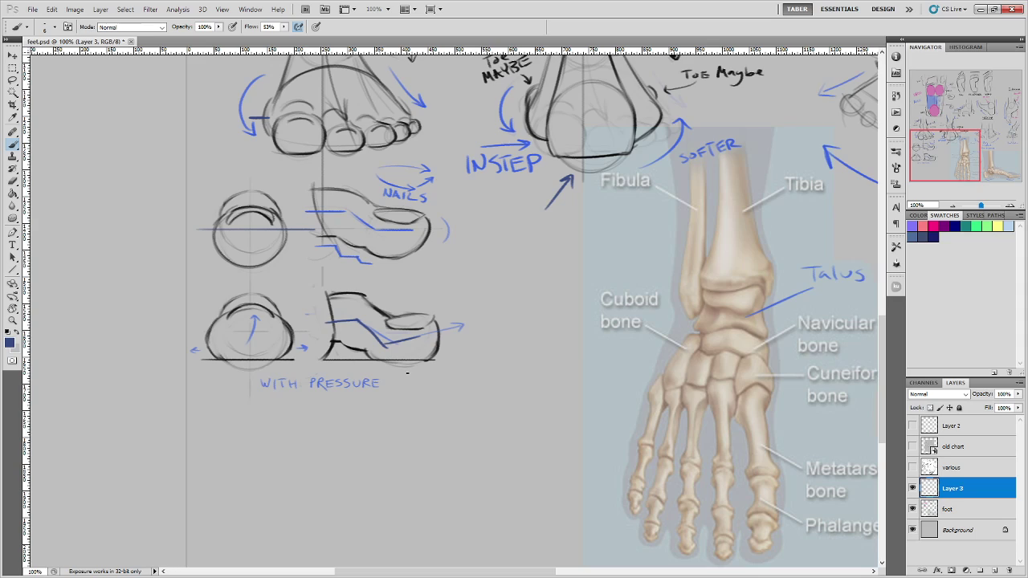
{"action": "key", "text": "ctrl+alt+z"}
{"action": "key", "text": "ctrl+alt+z"}
{"action": "key", "text": "ctrl+alt+z"}
Try a straight line and a wavy line in the empty area beside the toe side views, undoing both.
{"action": "left_click_drag", "start_coordinate": [434, 267], "coordinate": [530, 268]}
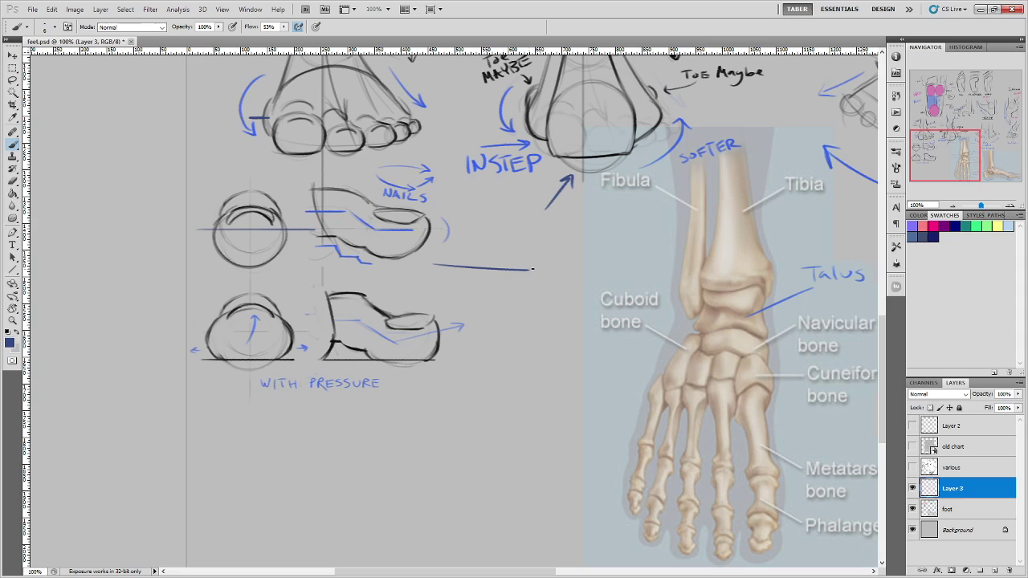
{"action": "key", "text": "ctrl+z"}
{"action": "mouse_move", "coordinate": [422, 268]}
{"action": "left_mouse_down"}
{"action": "mouse_move", "coordinate": [494, 281]}
{"action": "mouse_move", "coordinate": [559, 276]}
{"action": "left_mouse_up"}
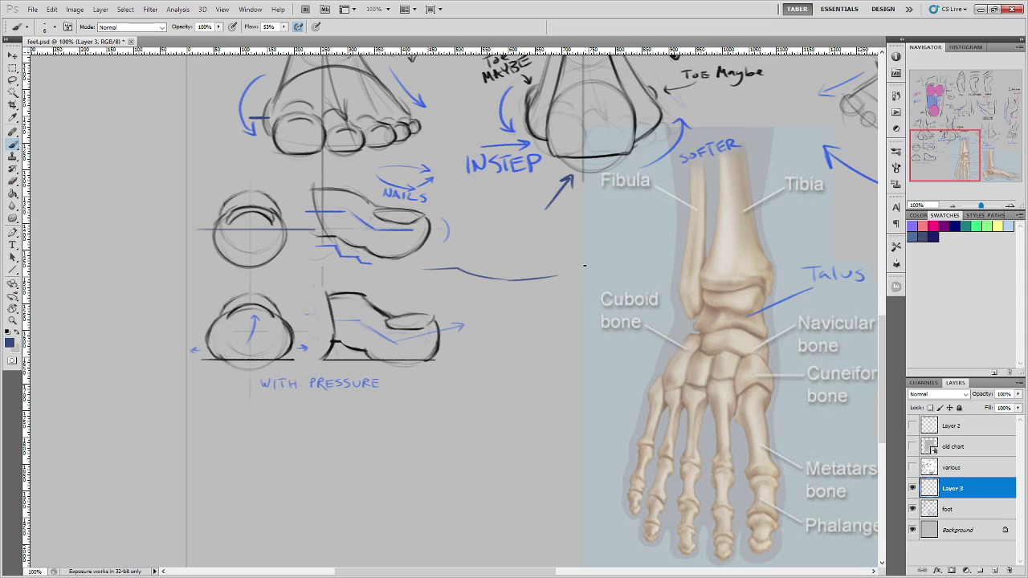
{"action": "key", "text": "ctrl+alt+z"}
{"action": "key", "text": "ctrl+alt+z"}
Try a stepped line with a short mark above it beside the toe side views, undoing both.
{"action": "mouse_move", "coordinate": [433, 259]}
{"action": "left_mouse_down"}
{"action": "mouse_move", "coordinate": [470, 260]}
{"action": "mouse_move", "coordinate": [489, 292]}
{"action": "mouse_move", "coordinate": [517, 292]}
{"action": "left_mouse_up"}
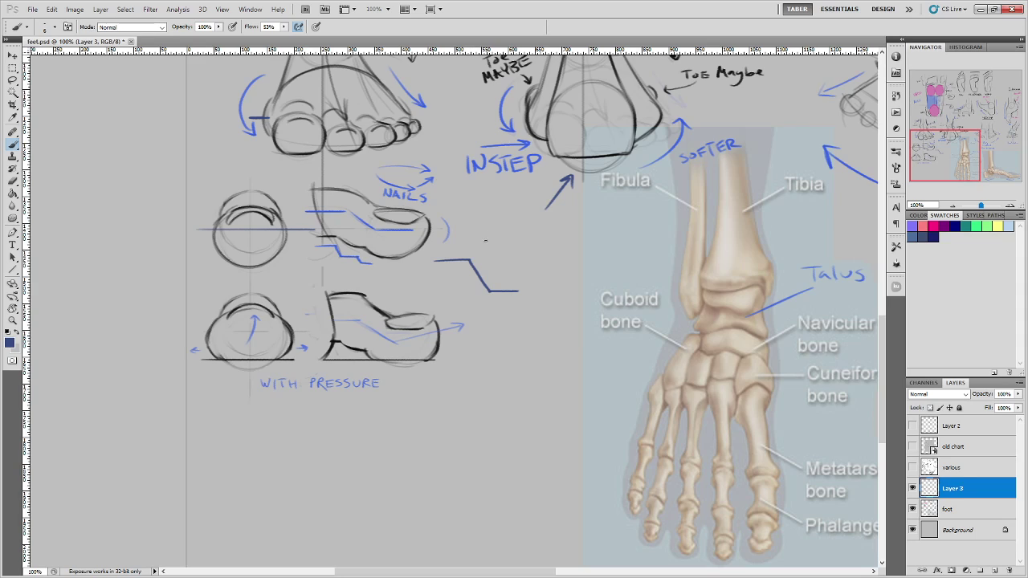
{"action": "mouse_move", "coordinate": [485, 240]}
{"action": "left_mouse_down"}
{"action": "mouse_move", "coordinate": [500, 275]}
{"action": "mouse_move", "coordinate": [506, 262]}
{"action": "left_mouse_up"}
{"action": "key", "text": "ctrl+alt+z"}
{"action": "key", "text": "ctrl+alt+z"}
Zoom out to 50% and review the whole page of foot diagrams.
{"action": "mouse_move", "coordinate": [739, 253]}
{"action": "left_mouse_down"}
{"action": "mouse_move", "coordinate": [706, 265]}
{"action": "mouse_move", "coordinate": [562, 386]}
{"action": "mouse_move", "coordinate": [513, 280]}
{"action": "mouse_move", "coordinate": [434, 459]}
{"action": "mouse_move", "coordinate": [530, 298]}
{"action": "mouse_move", "coordinate": [436, 385]}
{"action": "mouse_move", "coordinate": [390, 523]}
{"action": "mouse_move", "coordinate": [637, 227]}
{"action": "left_mouse_up"}
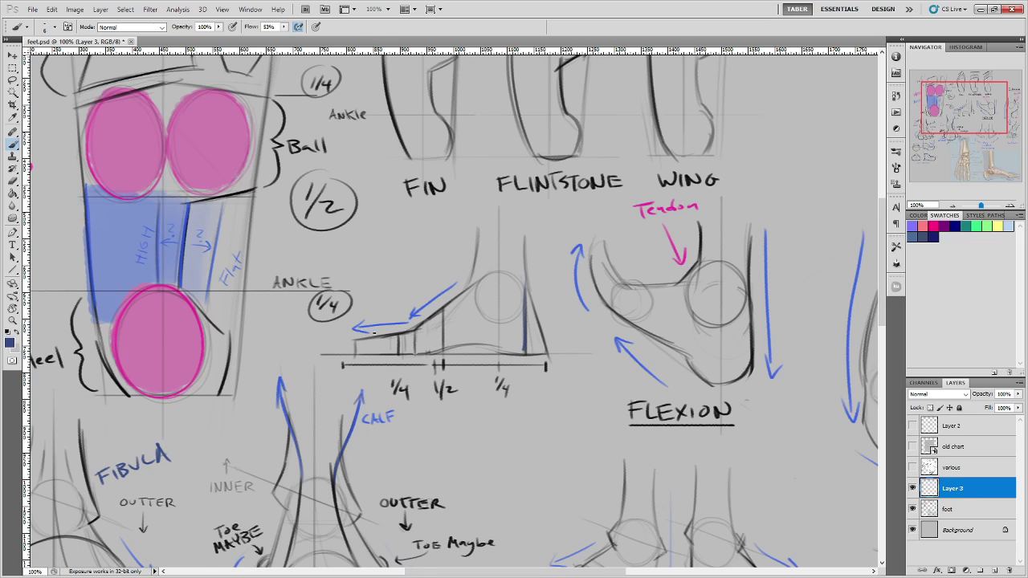
{"action": "key", "text": "ctrl+minus"}
{"action": "key", "text": "ctrl+minus"}
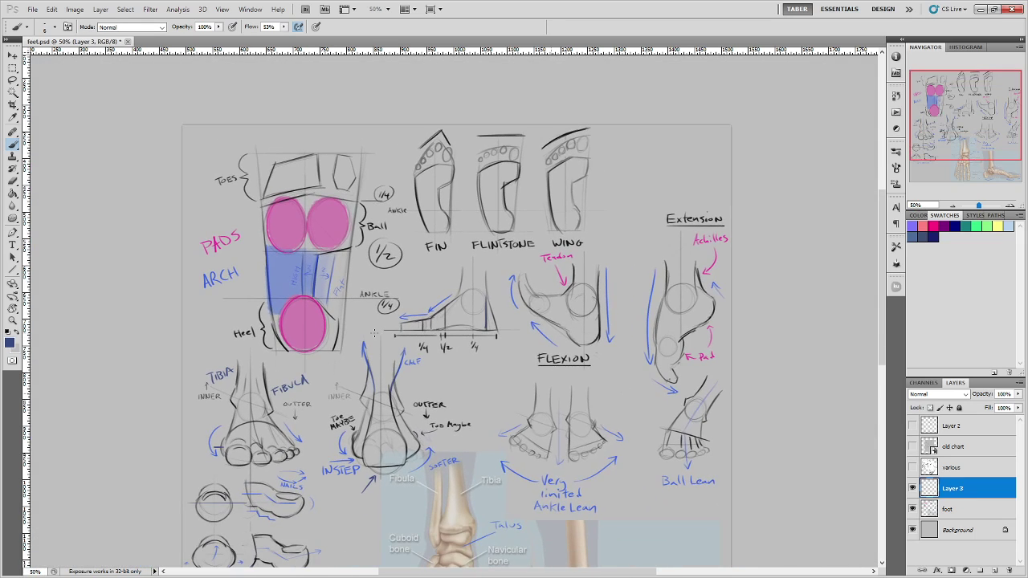
{"action": "left_click_drag", "start_coordinate": [519, 408], "coordinate": [492, 339]}
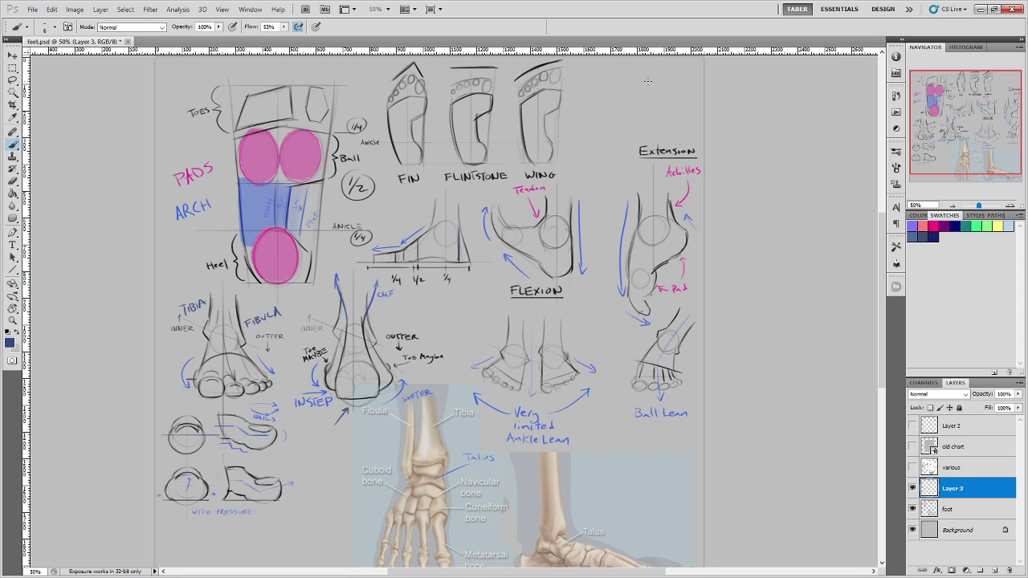
Try strokes above the extension diagram and beside the ankle lean feet, undoing them.
{"action": "mouse_move", "coordinate": [610, 150]}
{"action": "left_mouse_down"}
{"action": "mouse_move", "coordinate": [583, 190]}
{"action": "mouse_move", "coordinate": [616, 224]}
{"action": "left_mouse_up"}
{"action": "key", "text": "ctrl+z"}
{"action": "key", "text": "ctrl+z"}
{"action": "mouse_move", "coordinate": [596, 409]}
{"action": "left_mouse_down"}
{"action": "mouse_move", "coordinate": [625, 386]}
{"action": "mouse_move", "coordinate": [622, 397]}
{"action": "left_mouse_up"}
{"action": "key", "text": "ctrl+z"}
Show and select the various layer, hide Layer 3 and foot, and review the rows of foot sketches.
{"action": "scroll", "coordinate": [648, 466], "scroll_direction": "down", "scroll_amount": 3}
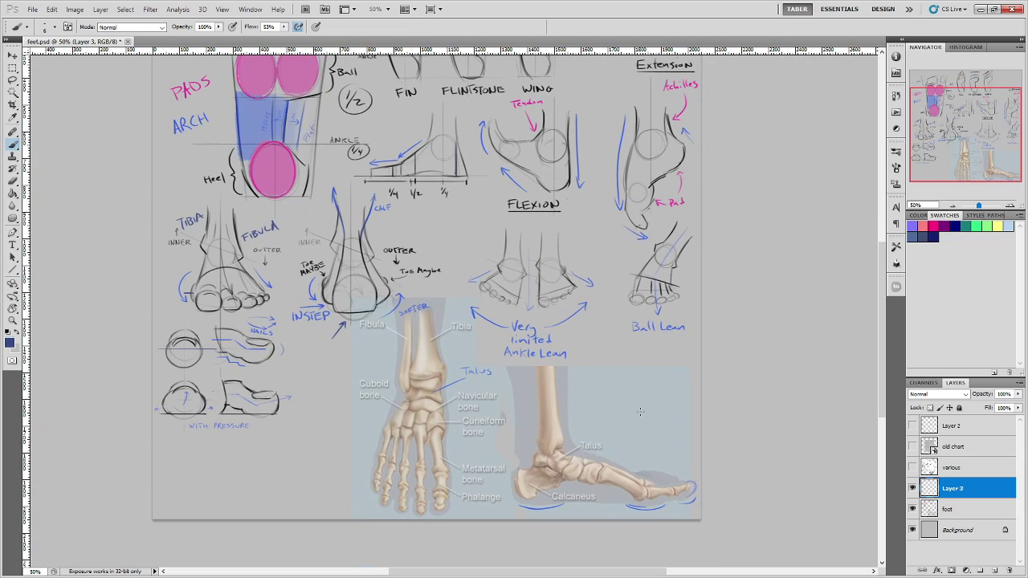
{"action": "left_click", "coordinate": [912, 467]}
{"action": "left_click", "coordinate": [912, 488]}
{"action": "left_click", "coordinate": [912, 509]}
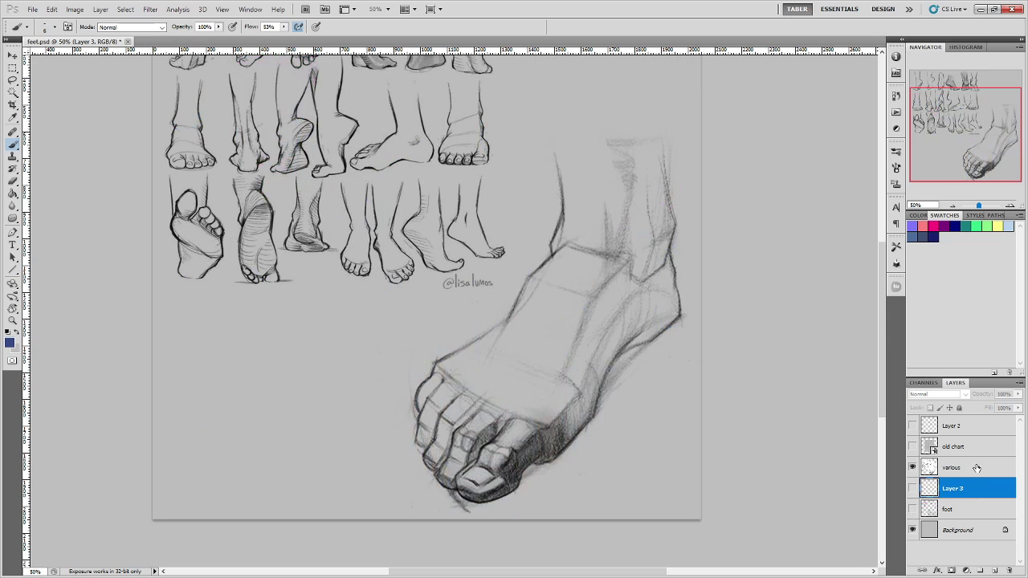
{"action": "left_click", "coordinate": [976, 468]}
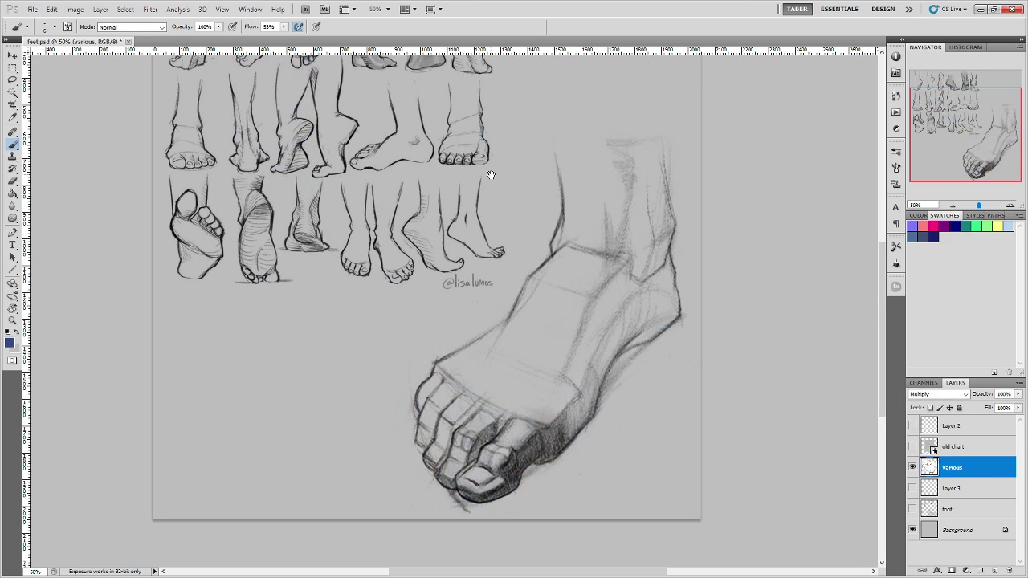
{"action": "mouse_move", "coordinate": [488, 169]}
{"action": "left_mouse_down"}
{"action": "mouse_move", "coordinate": [493, 316]}
{"action": "mouse_move", "coordinate": [506, 271]}
{"action": "left_mouse_up"}
{"action": "left_click_drag", "start_coordinate": [597, 326], "coordinate": [586, 292]}
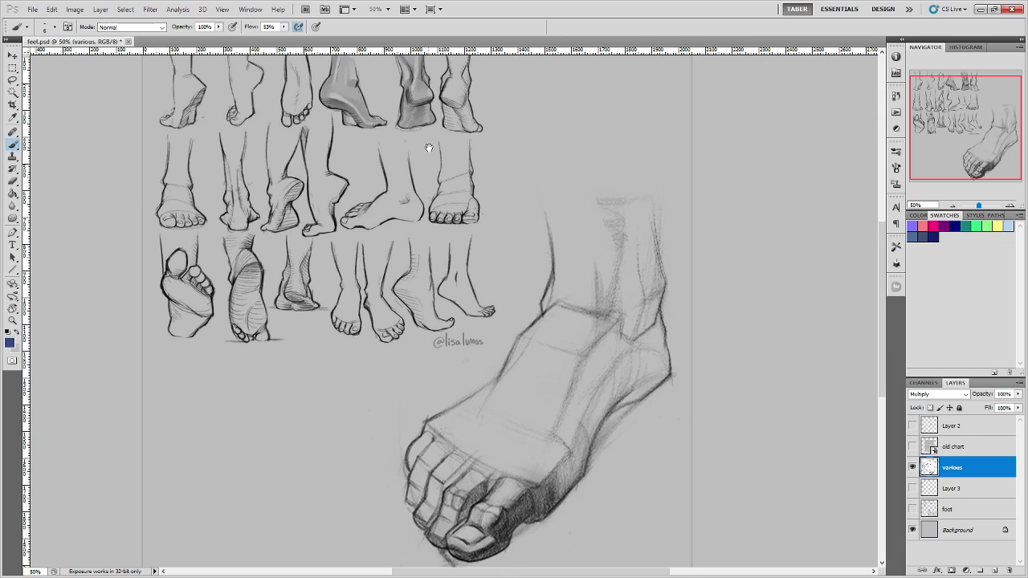
{"action": "left_click_drag", "start_coordinate": [429, 148], "coordinate": [424, 190]}
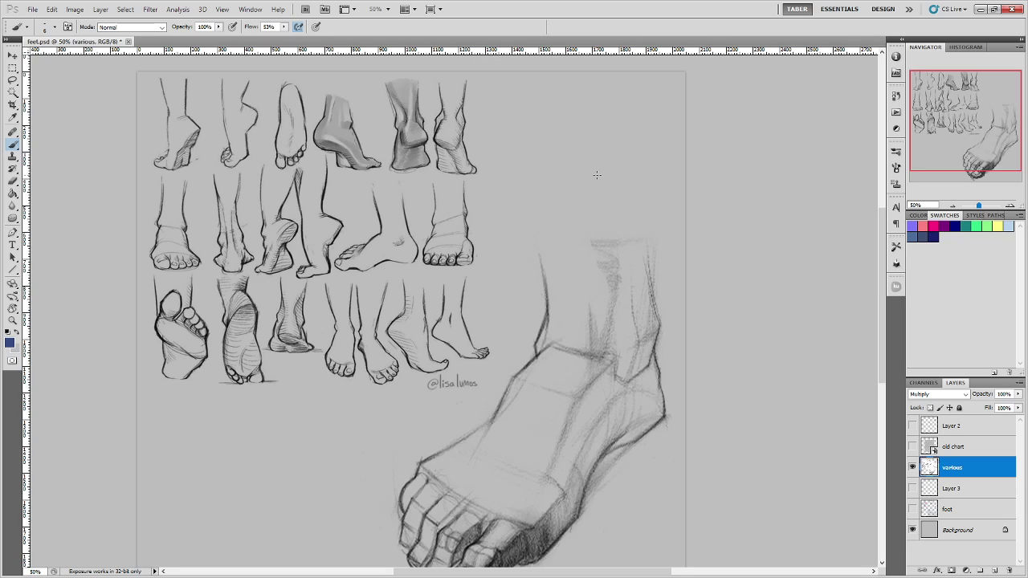
Add a new empty layer directly above the various layer.
{"action": "left_click", "coordinate": [980, 427]}
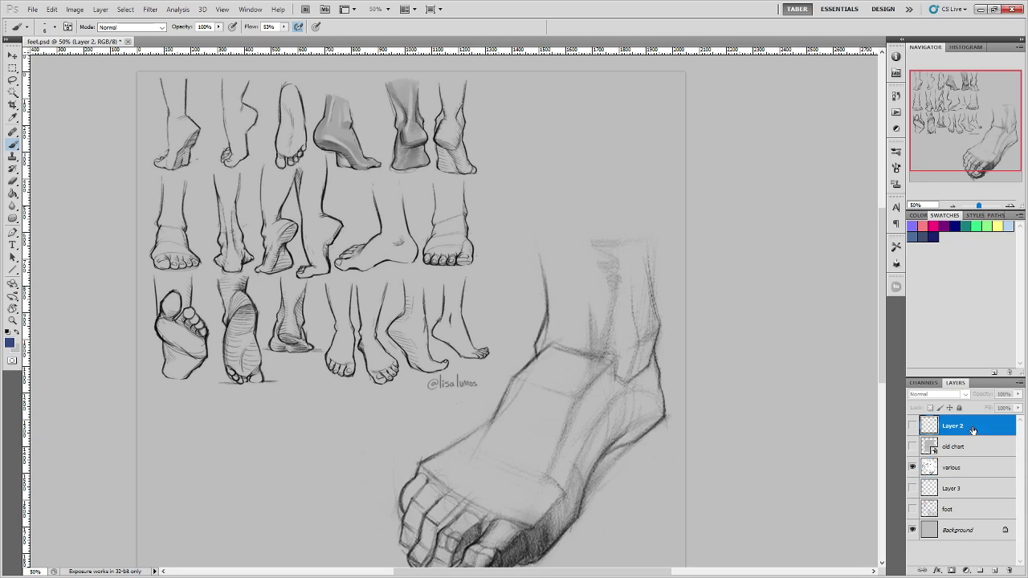
{"action": "left_click", "coordinate": [912, 426]}
{"action": "left_click", "coordinate": [912, 426]}
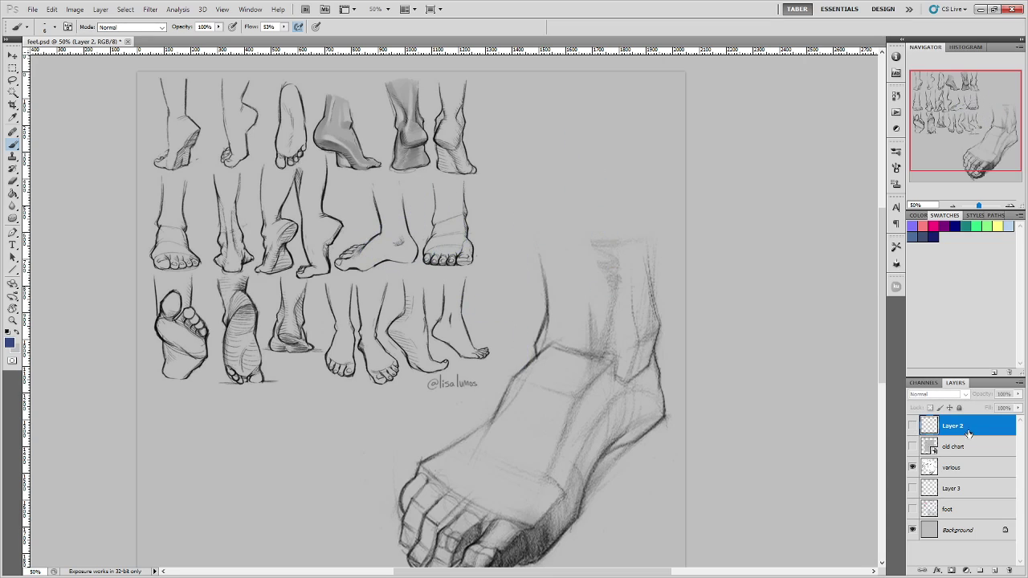
{"action": "left_click", "coordinate": [973, 468]}
{"action": "left_click", "coordinate": [994, 570]}
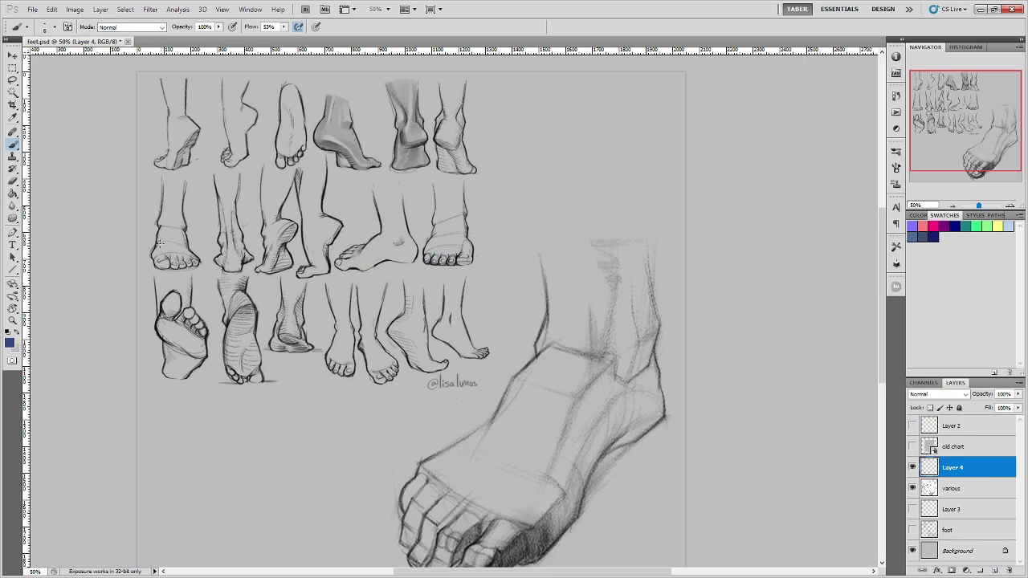
Try blue strokes across the first and last front-view feet of the middle row, undoing them.
{"action": "mouse_move", "coordinate": [155, 243]}
{"action": "left_mouse_down"}
{"action": "mouse_move", "coordinate": [191, 249]}
{"action": "mouse_move", "coordinate": [190, 225]}
{"action": "mouse_move", "coordinate": [147, 228]}
{"action": "mouse_move", "coordinate": [193, 255]}
{"action": "mouse_move", "coordinate": [164, 252]}
{"action": "mouse_move", "coordinate": [183, 240]}
{"action": "mouse_move", "coordinate": [171, 262]}
{"action": "left_mouse_up"}
{"action": "key", "text": "ctrl+alt+z"}
{"action": "key", "text": "ctrl+alt+z"}
{"action": "key", "text": "ctrl+alt+z"}
{"action": "key", "text": "ctrl+alt+z"}
{"action": "key", "text": "ctrl+alt+z"}
{"action": "mouse_move", "coordinate": [446, 210]}
{"action": "left_mouse_down"}
{"action": "mouse_move", "coordinate": [463, 210]}
{"action": "mouse_move", "coordinate": [425, 210]}
{"action": "mouse_move", "coordinate": [474, 211]}
{"action": "left_mouse_up"}
{"action": "key", "text": "ctrl+alt+z"}
{"action": "key", "text": "ctrl+alt+z"}
{"action": "key", "text": "ctrl+alt+z"}
{"action": "key", "text": "ctrl+alt+z"}
{"action": "key", "text": "ctrl+alt+z"}
Try a blue stroke at the base of the back-view foot in the middle row, undoing it.
{"action": "mouse_move", "coordinate": [226, 259]}
{"action": "left_mouse_down"}
{"action": "mouse_move", "coordinate": [225, 210]}
{"action": "mouse_move", "coordinate": [241, 260]}
{"action": "mouse_move", "coordinate": [223, 267]}
{"action": "mouse_move", "coordinate": [235, 273]}
{"action": "mouse_move", "coordinate": [241, 258]}
{"action": "left_mouse_up"}
{"action": "key", "text": "ctrl+alt+z"}
{"action": "key", "text": "ctrl+alt+z"}
{"action": "key", "text": "ctrl+alt+z"}
{"action": "key", "text": "ctrl+alt+z"}
Mark the base of the third foot in the middle row with a blue arrow and a short line.
{"action": "left_click_drag", "start_coordinate": [265, 298], "coordinate": [275, 285]}
{"action": "left_click_drag", "start_coordinate": [274, 273], "coordinate": [294, 263]}
Try blue strokes around the first foot of the top row, undoing them.
{"action": "mouse_move", "coordinate": [197, 186]}
{"action": "left_mouse_down"}
{"action": "mouse_move", "coordinate": [184, 173]}
{"action": "mouse_move", "coordinate": [194, 174]}
{"action": "mouse_move", "coordinate": [186, 183]}
{"action": "left_mouse_up"}
{"action": "left_click_drag", "start_coordinate": [175, 165], "coordinate": [198, 126]}
{"action": "key", "text": "ctrl+z"}
{"action": "left_click_drag", "start_coordinate": [173, 151], "coordinate": [180, 141]}
{"action": "key", "text": "ctrl+alt+z"}
{"action": "key", "text": "ctrl+alt+z"}
{"action": "key", "text": "ctrl+alt+z"}
Try strokes along the second foot of the top row and beneath the shaded tiptoe foot, undoing them.
{"action": "mouse_move", "coordinate": [232, 169]}
{"action": "left_mouse_down"}
{"action": "mouse_move", "coordinate": [256, 153]}
{"action": "mouse_move", "coordinate": [262, 116]}
{"action": "mouse_move", "coordinate": [245, 95]}
{"action": "left_mouse_up"}
{"action": "key", "text": "ctrl+alt+z"}
{"action": "key", "text": "ctrl+alt+z"}
{"action": "left_click_drag", "start_coordinate": [243, 164], "coordinate": [264, 126]}
{"action": "key", "text": "ctrl+alt+z"}
{"action": "key", "text": "ctrl+alt+z"}
{"action": "key", "text": "ctrl+alt+z"}
{"action": "key", "text": "ctrl+alt+z"}
{"action": "left_click_drag", "start_coordinate": [247, 151], "coordinate": [252, 125]}
{"action": "key", "text": "ctrl+alt+z"}
{"action": "key", "text": "ctrl+alt+z"}
{"action": "left_click_drag", "start_coordinate": [336, 189], "coordinate": [347, 176]}
{"action": "key", "text": "ctrl+alt+z"}
{"action": "key", "text": "ctrl+alt+z"}
Draw the front face of a blue construction box across the toes of the large foot.
{"action": "mouse_move", "coordinate": [608, 378]}
{"action": "left_mouse_down"}
{"action": "mouse_move", "coordinate": [581, 292]}
{"action": "mouse_move", "coordinate": [555, 283]}
{"action": "left_mouse_up"}
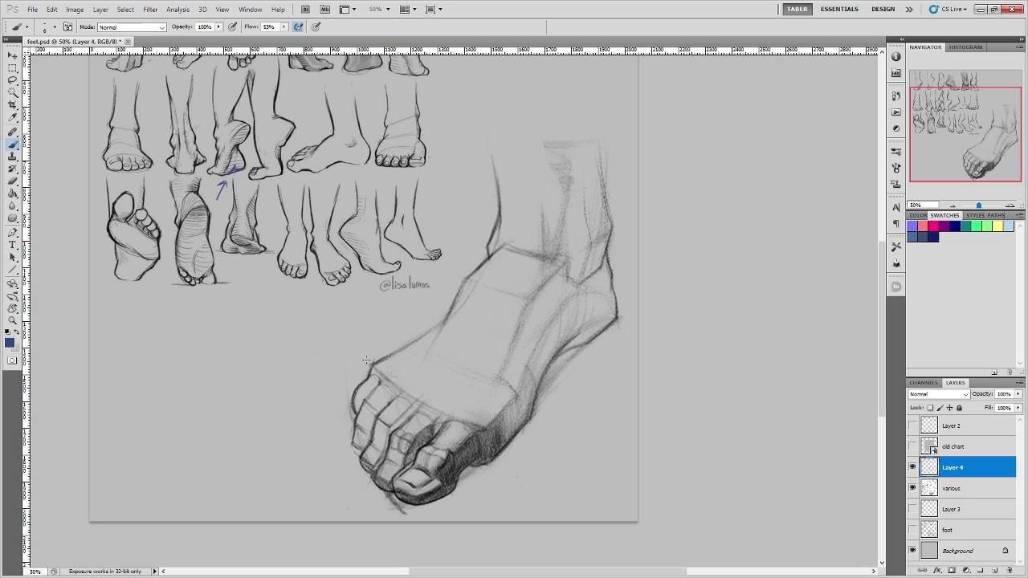
{"action": "left_click_drag", "start_coordinate": [368, 362], "coordinate": [486, 425]}
{"action": "left_click", "coordinate": [487, 470], "text": "shift"}
{"action": "mouse_move", "coordinate": [368, 363]}
{"action": "left_mouse_down"}
{"action": "mouse_move", "coordinate": [366, 399]}
{"action": "mouse_move", "coordinate": [448, 455]}
{"action": "left_mouse_up"}
{"action": "left_click_drag", "start_coordinate": [390, 428], "coordinate": [447, 456]}
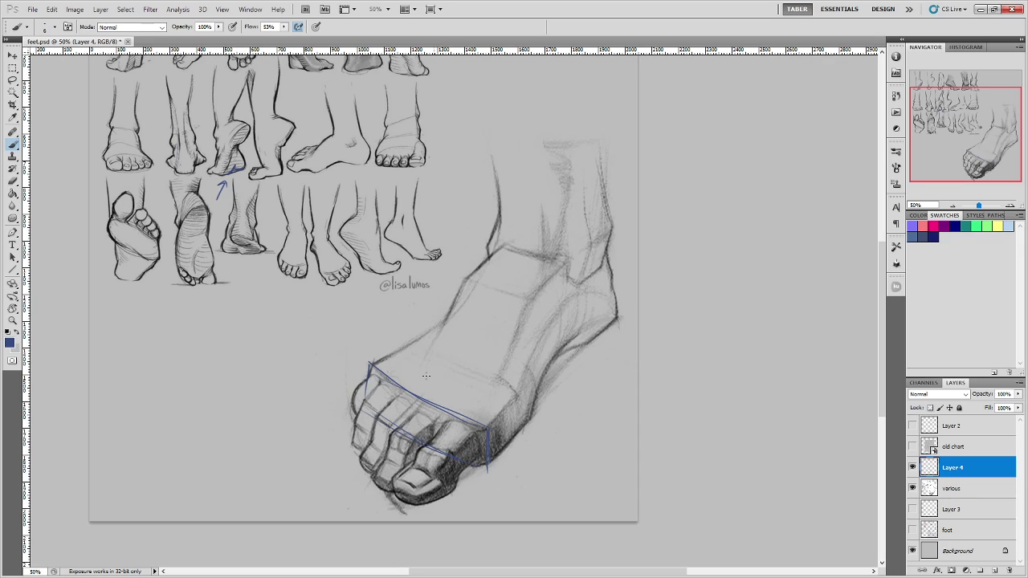
Extend the blue box from the toes back to the ankle and heel with long side edges and back edges.
{"action": "left_click_drag", "start_coordinate": [370, 362], "coordinate": [492, 229]}
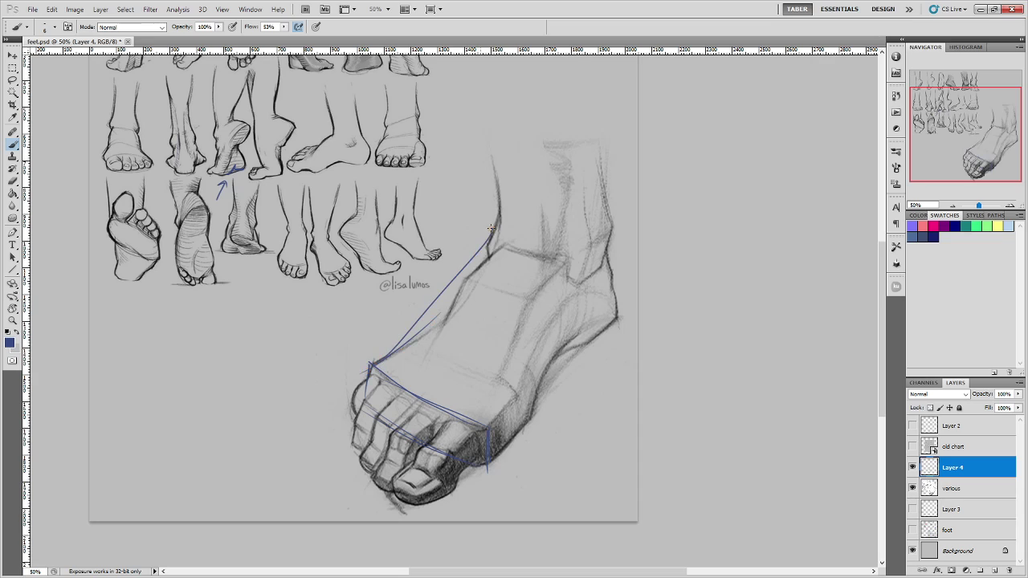
{"action": "key", "text": "ctrl+z"}
{"action": "left_click_drag", "start_coordinate": [371, 363], "coordinate": [523, 207]}
{"action": "left_click_drag", "start_coordinate": [360, 369], "coordinate": [464, 261]}
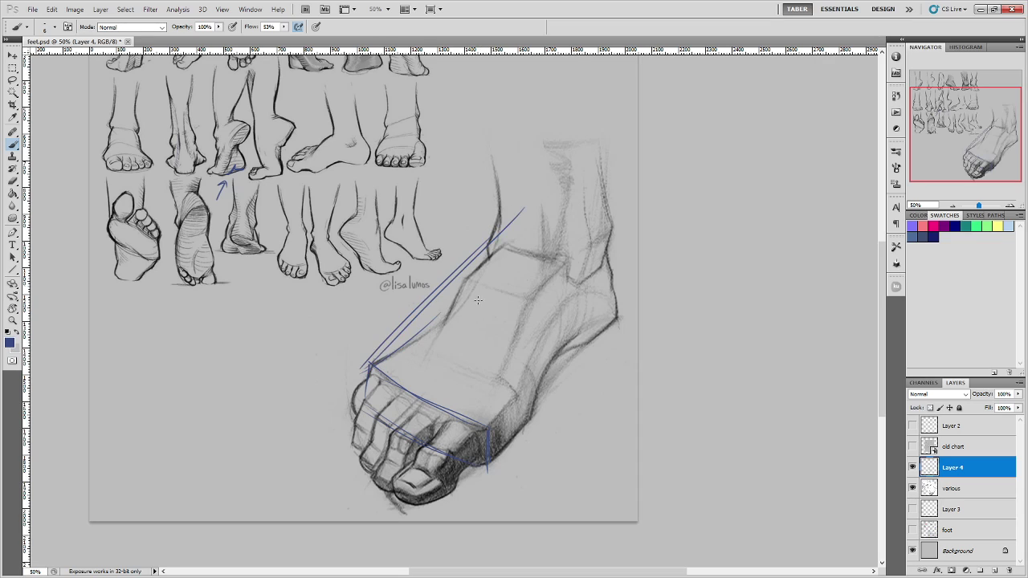
{"action": "left_click_drag", "start_coordinate": [486, 424], "coordinate": [578, 265]}
{"action": "mouse_move", "coordinate": [491, 243]}
{"action": "left_mouse_down"}
{"action": "mouse_move", "coordinate": [588, 286]}
{"action": "mouse_move", "coordinate": [616, 248]}
{"action": "mouse_move", "coordinate": [608, 270]}
{"action": "mouse_move", "coordinate": [605, 237]}
{"action": "mouse_move", "coordinate": [613, 316]}
{"action": "left_mouse_up"}
{"action": "mouse_move", "coordinate": [607, 248]}
{"action": "left_mouse_down"}
{"action": "mouse_move", "coordinate": [615, 318]}
{"action": "mouse_move", "coordinate": [499, 446]}
{"action": "mouse_move", "coordinate": [613, 326]}
{"action": "left_mouse_up"}
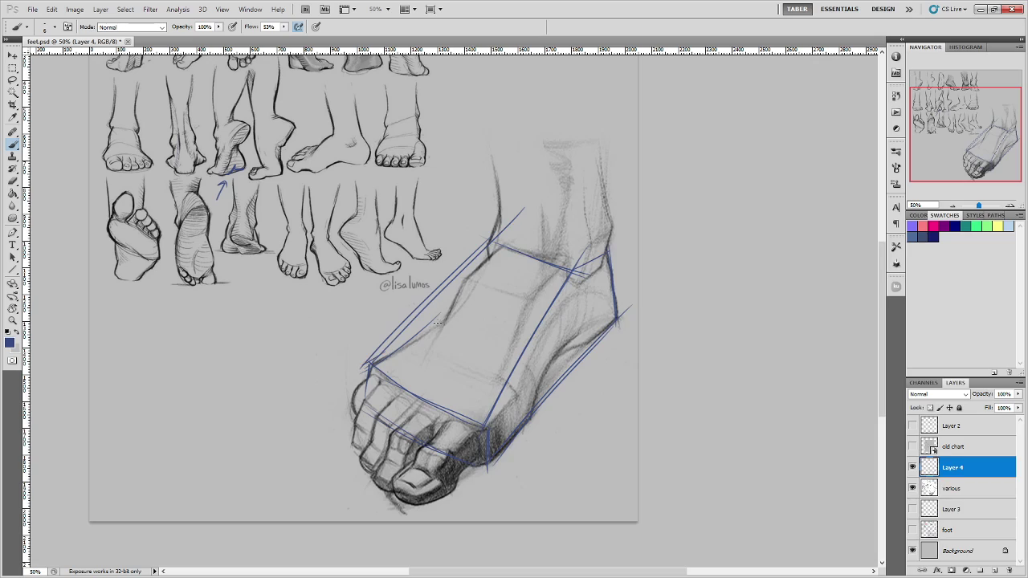
Outline the narrowing planes of the instep inside the blue box, with a cross line over the foot's top.
{"action": "right_click", "coordinate": [397, 343]}
{"action": "left_click", "coordinate": [693, 28]}
{"action": "mouse_move", "coordinate": [370, 366]}
{"action": "left_mouse_down"}
{"action": "mouse_move", "coordinate": [438, 320]}
{"action": "mouse_move", "coordinate": [482, 271]}
{"action": "mouse_move", "coordinate": [464, 285]}
{"action": "mouse_move", "coordinate": [490, 243]}
{"action": "left_mouse_up"}
{"action": "mouse_move", "coordinate": [440, 319]}
{"action": "left_mouse_down"}
{"action": "mouse_move", "coordinate": [491, 238]}
{"action": "mouse_move", "coordinate": [473, 274]}
{"action": "left_mouse_up"}
{"action": "left_click_drag", "start_coordinate": [491, 413], "coordinate": [570, 271]}
{"action": "mouse_move", "coordinate": [450, 321]}
{"action": "left_mouse_down"}
{"action": "mouse_move", "coordinate": [534, 360]}
{"action": "mouse_move", "coordinate": [436, 315]}
{"action": "mouse_move", "coordinate": [537, 362]}
{"action": "left_mouse_up"}
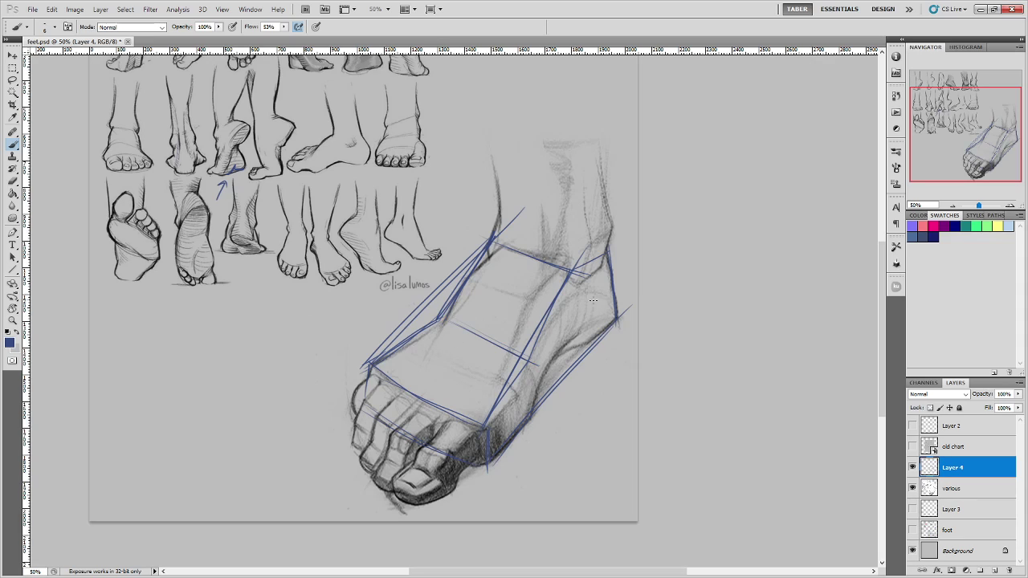
{"action": "mouse_move", "coordinate": [432, 354]}
{"action": "left_mouse_down"}
{"action": "mouse_move", "coordinate": [440, 325]}
{"action": "mouse_move", "coordinate": [527, 295]}
{"action": "left_mouse_up"}
{"action": "mouse_move", "coordinate": [496, 386]}
{"action": "left_mouse_down"}
{"action": "mouse_move", "coordinate": [527, 304]}
{"action": "mouse_move", "coordinate": [573, 259]}
{"action": "left_mouse_up"}
{"action": "left_click_drag", "start_coordinate": [465, 274], "coordinate": [509, 239]}
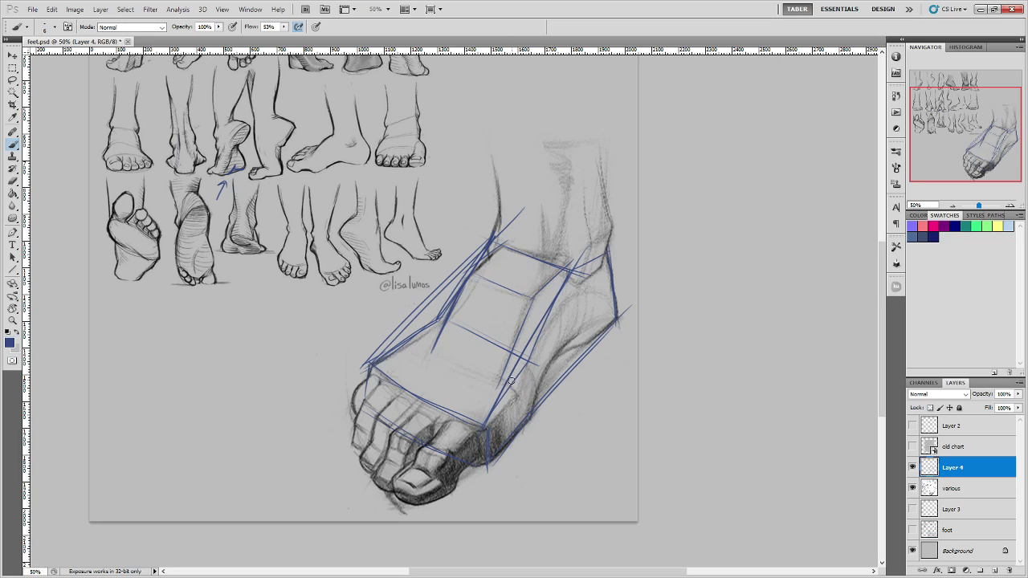
Enlarge the eraser and erase the blue construction box from the large foot.
{"action": "key", "text": "bracketright"}
{"action": "key", "text": "bracketright"}
{"action": "key", "text": "bracketright"}
{"action": "key", "text": "bracketright"}
{"action": "key", "text": "bracketright"}
{"action": "key", "text": "bracketright"}
{"action": "mouse_move", "coordinate": [549, 395]}
{"action": "left_mouse_down"}
{"action": "mouse_move", "coordinate": [593, 288]}
{"action": "mouse_move", "coordinate": [505, 383]}
{"action": "mouse_move", "coordinate": [506, 326]}
{"action": "mouse_move", "coordinate": [472, 274]}
{"action": "mouse_move", "coordinate": [409, 304]}
{"action": "mouse_move", "coordinate": [444, 303]}
{"action": "mouse_move", "coordinate": [396, 399]}
{"action": "mouse_move", "coordinate": [399, 463]}
{"action": "mouse_move", "coordinate": [477, 402]}
{"action": "mouse_move", "coordinate": [464, 466]}
{"action": "mouse_move", "coordinate": [435, 501]}
{"action": "left_mouse_up"}
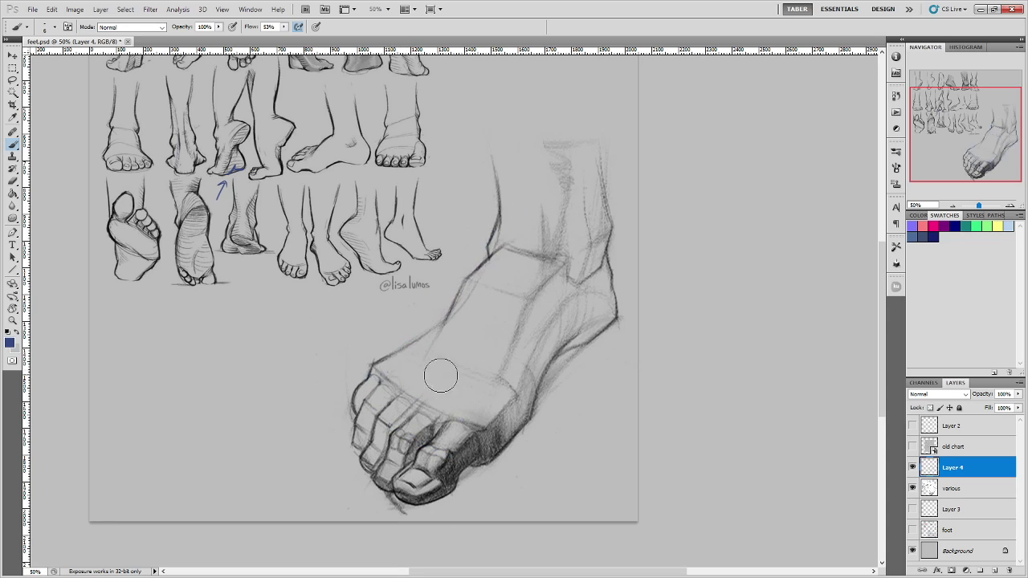
Try straight blue lines along the large foot's inner sole edge and over its top, undoing them.
{"action": "key", "text": "bracketleft"}
{"action": "key", "text": "bracketleft"}
{"action": "key", "text": "bracketleft"}
{"action": "key", "text": "bracketleft"}
{"action": "left_click_drag", "start_coordinate": [490, 465], "coordinate": [620, 315]}
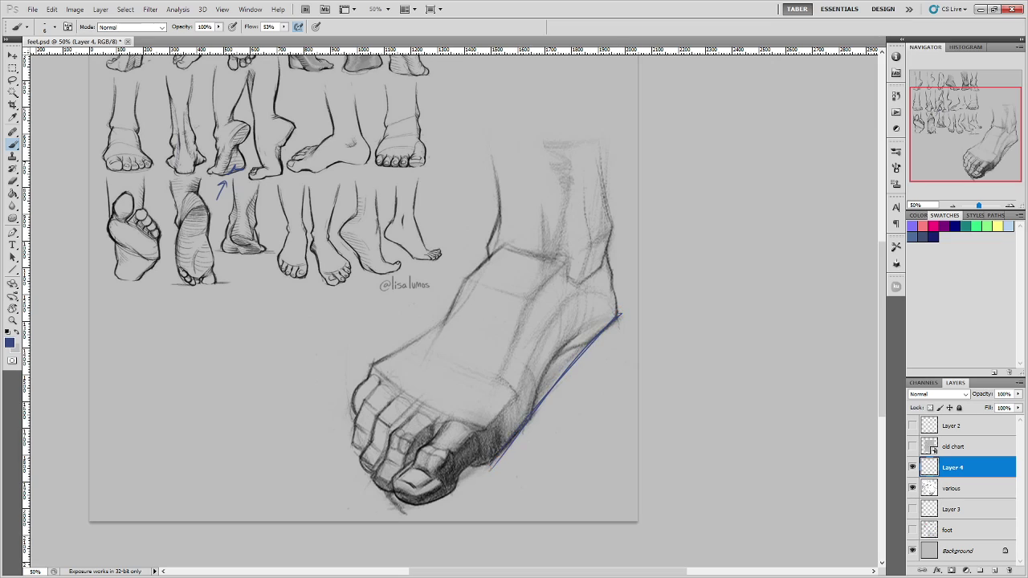
{"action": "left_click_drag", "start_coordinate": [373, 373], "coordinate": [566, 259]}
{"action": "key", "text": "ctrl+alt+z"}
{"action": "key", "text": "ctrl+alt+z"}
{"action": "key", "text": "ctrl+alt+z"}
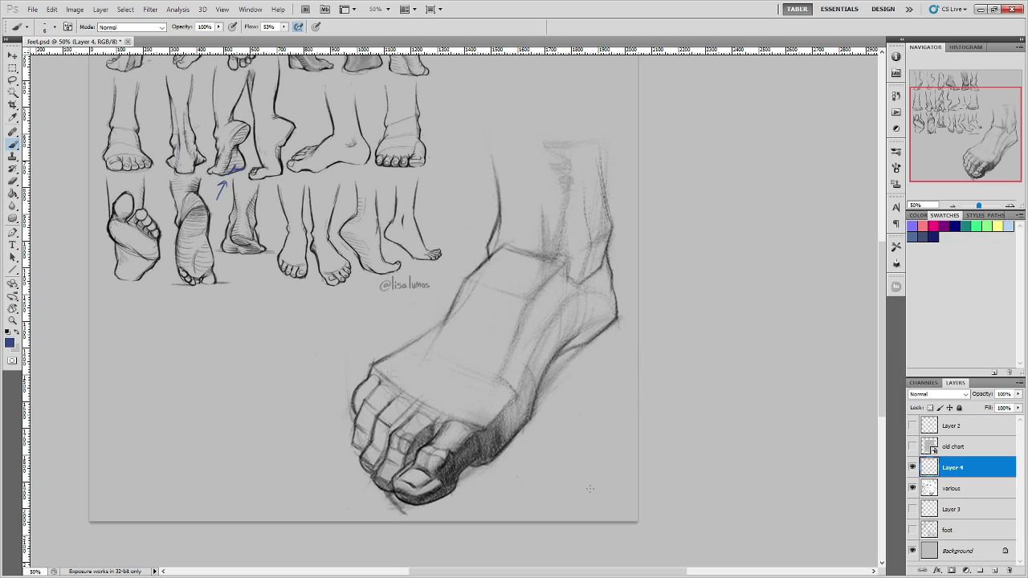
Zoom to 100% on the large foot's toes and try circling the big and neighbouring toe's knuckles, undoing the circles.
{"action": "left_click_drag", "start_coordinate": [453, 436], "coordinate": [466, 385]}
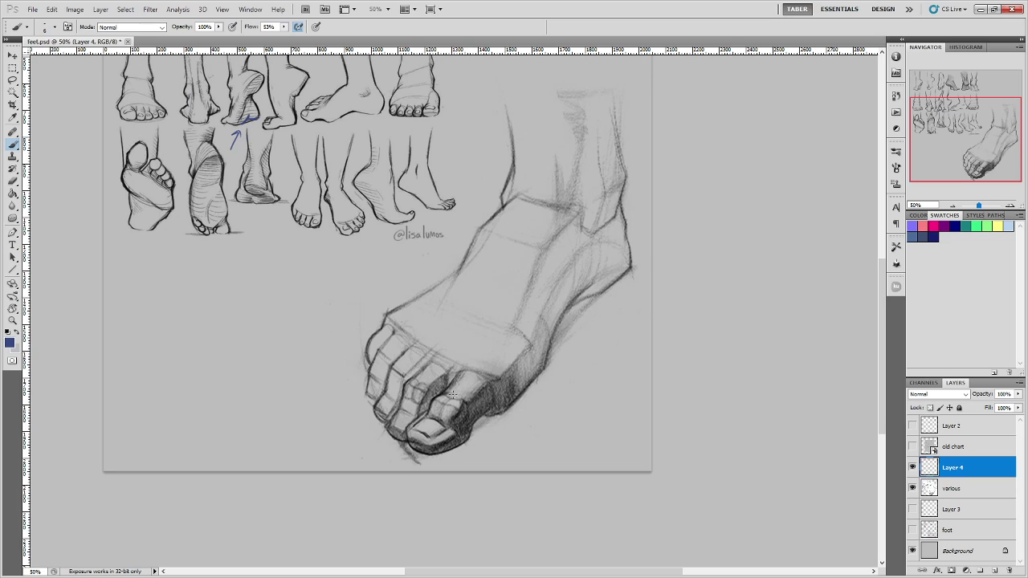
{"action": "scroll", "coordinate": [464, 451], "scroll_direction": "up", "scroll_amount": 2}
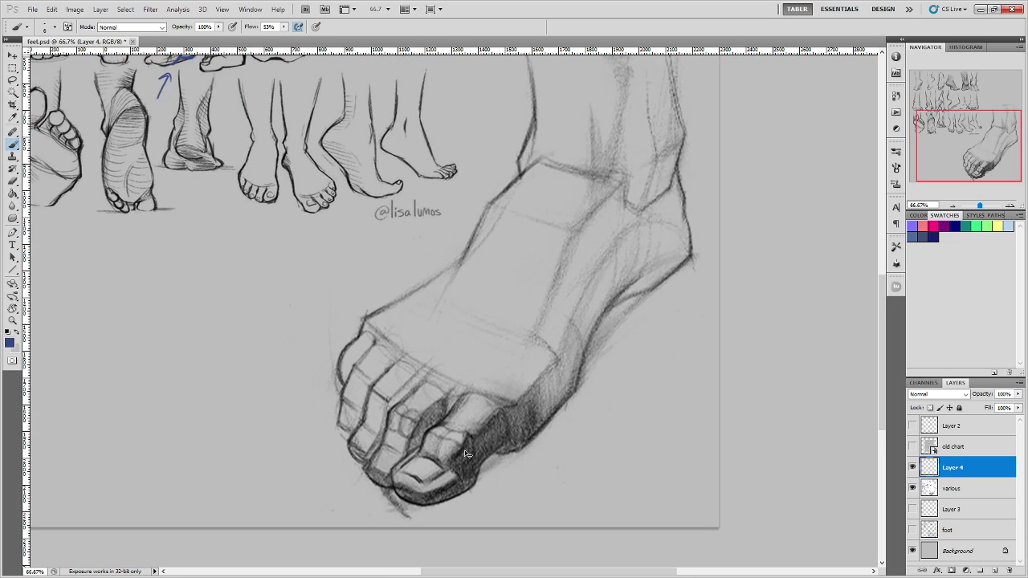
{"action": "left_click_drag", "start_coordinate": [464, 451], "coordinate": [615, 294]}
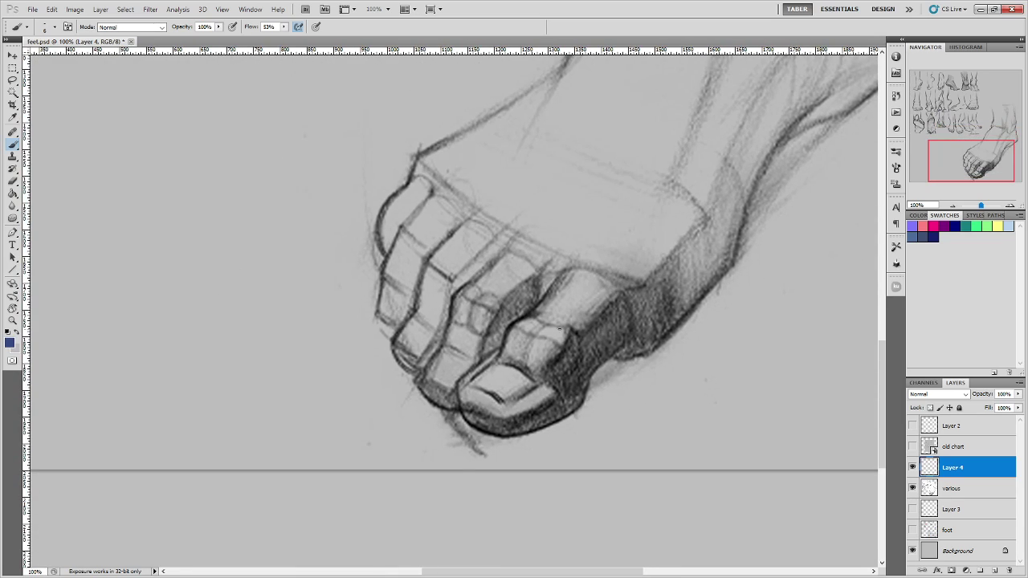
{"action": "mouse_move", "coordinate": [554, 324]}
{"action": "left_mouse_down"}
{"action": "mouse_move", "coordinate": [531, 341]}
{"action": "mouse_move", "coordinate": [532, 376]}
{"action": "mouse_move", "coordinate": [577, 353]}
{"action": "left_mouse_up"}
{"action": "mouse_move", "coordinate": [537, 320]}
{"action": "left_mouse_down"}
{"action": "mouse_move", "coordinate": [504, 343]}
{"action": "mouse_move", "coordinate": [520, 361]}
{"action": "left_mouse_up"}
{"action": "mouse_move", "coordinate": [491, 296]}
{"action": "left_mouse_down"}
{"action": "mouse_move", "coordinate": [477, 331]}
{"action": "mouse_move", "coordinate": [501, 334]}
{"action": "mouse_move", "coordinate": [452, 310]}
{"action": "mouse_move", "coordinate": [457, 324]}
{"action": "left_mouse_up"}
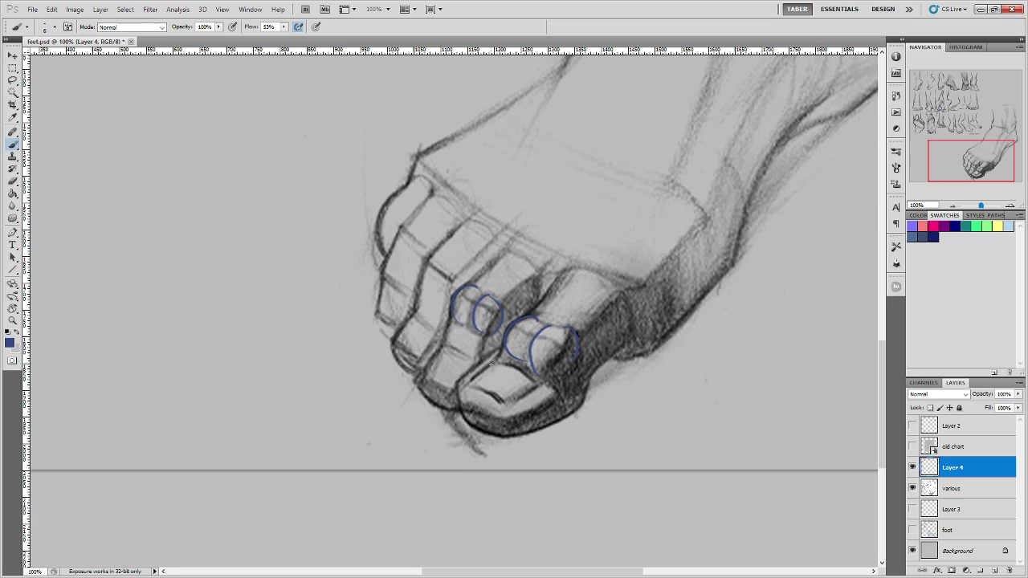
{"action": "key", "text": "ctrl+alt+z"}
{"action": "key", "text": "ctrl+alt+z"}
{"action": "key", "text": "ctrl+alt+z"}
{"action": "key", "text": "ctrl+alt+z"}
{"action": "key", "text": "ctrl+alt+z"}
{"action": "key", "text": "ctrl+alt+z"}
{"action": "key", "text": "ctrl+alt+z"}
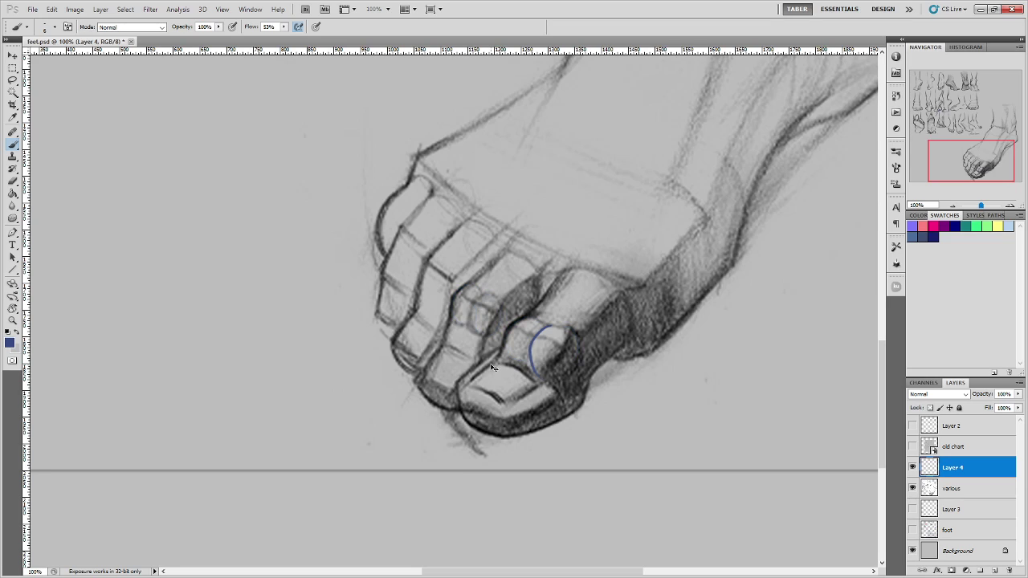
Trace the bent edges of the big toe and its neighbour in blue, with cross lines at the joints.
{"action": "mouse_move", "coordinate": [499, 355]}
{"action": "left_mouse_down"}
{"action": "mouse_move", "coordinate": [516, 321]}
{"action": "mouse_move", "coordinate": [503, 342]}
{"action": "left_mouse_up"}
{"action": "left_click_drag", "start_coordinate": [535, 299], "coordinate": [562, 273]}
{"action": "left_click_drag", "start_coordinate": [554, 383], "coordinate": [598, 317]}
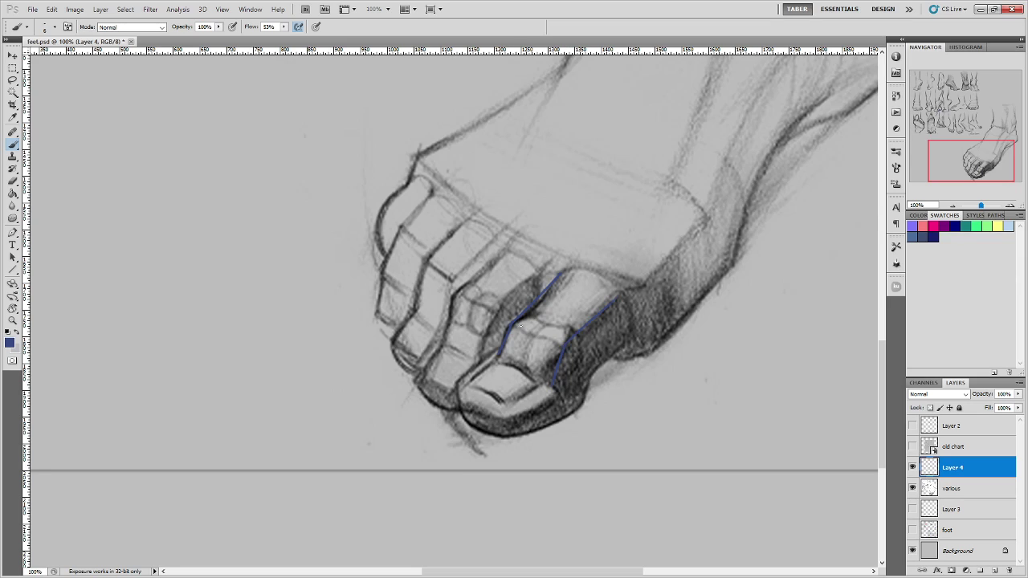
{"action": "left_click_drag", "start_coordinate": [518, 323], "coordinate": [571, 343]}
{"action": "mouse_move", "coordinate": [478, 357]}
{"action": "left_mouse_down"}
{"action": "mouse_move", "coordinate": [492, 308]}
{"action": "mouse_move", "coordinate": [546, 261]}
{"action": "left_mouse_up"}
{"action": "left_click_drag", "start_coordinate": [447, 344], "coordinate": [458, 294]}
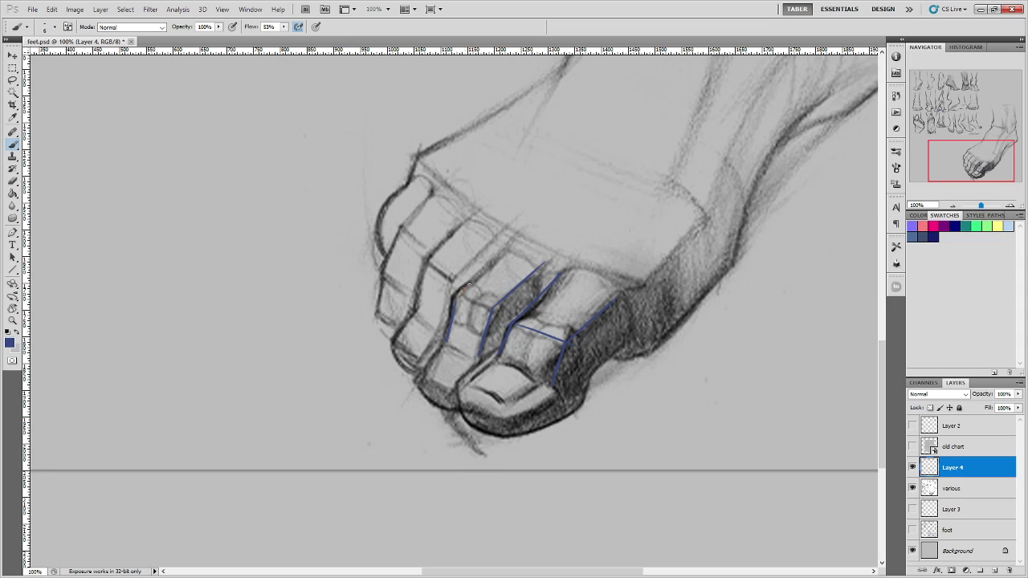
{"action": "mouse_move", "coordinate": [508, 255]}
{"action": "left_mouse_down"}
{"action": "mouse_move", "coordinate": [453, 296]}
{"action": "mouse_move", "coordinate": [491, 309]}
{"action": "left_mouse_up"}
{"action": "left_click_drag", "start_coordinate": [448, 344], "coordinate": [477, 358]}
Undo all the blue lines traced over the big toe and its neighbour.
{"action": "key", "text": "ctrl+alt+z"}
{"action": "key", "text": "ctrl+alt+z"}
{"action": "key", "text": "ctrl+alt+z"}
{"action": "key", "text": "ctrl+alt+z"}
{"action": "key", "text": "ctrl+alt+z"}
{"action": "key", "text": "ctrl+alt+z"}
{"action": "key", "text": "ctrl+alt+z"}
{"action": "key", "text": "ctrl+alt+z"}
{"action": "key", "text": "ctrl+alt+z"}
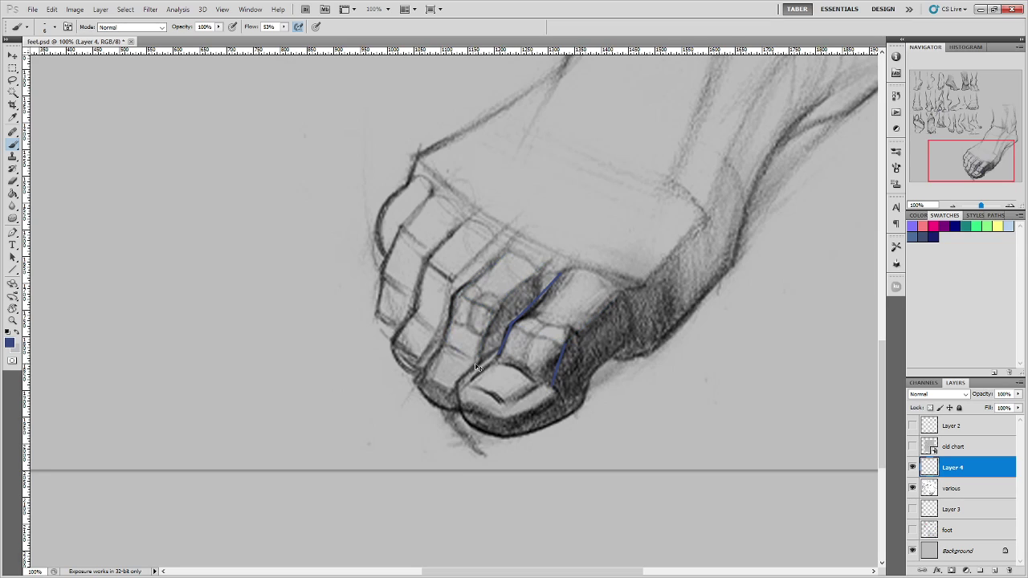
{"action": "key", "text": "ctrl+alt+z"}
{"action": "key", "text": "ctrl+alt+z"}
Draw two downward arrows beside the little toe and two outward arrows in front of the big toe.
{"action": "left_click_drag", "start_coordinate": [351, 153], "coordinate": [333, 198]}
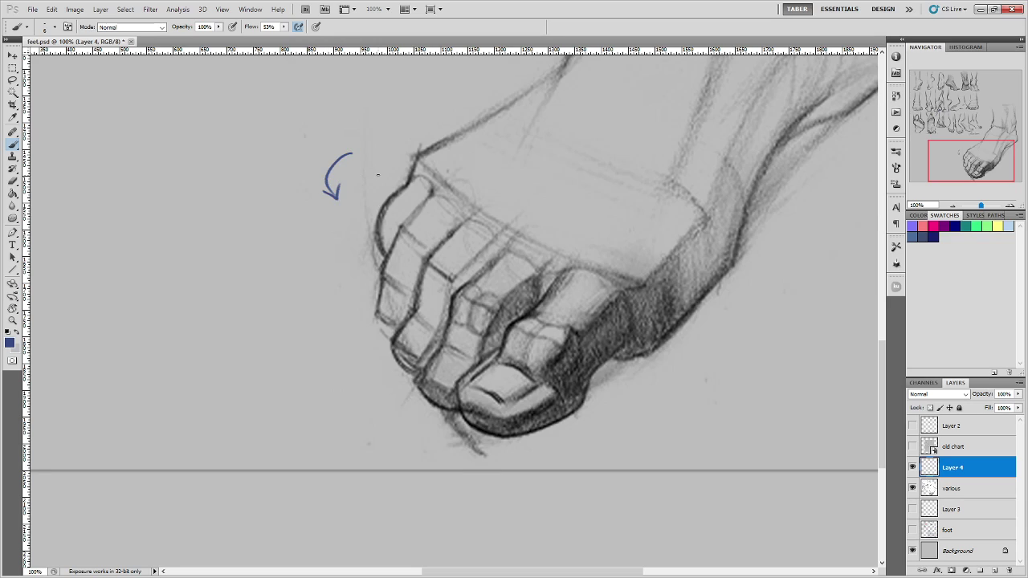
{"action": "left_click_drag", "start_coordinate": [378, 159], "coordinate": [346, 201]}
{"action": "mouse_move", "coordinate": [392, 416]}
{"action": "left_mouse_down"}
{"action": "mouse_move", "coordinate": [310, 439]}
{"action": "mouse_move", "coordinate": [325, 450]}
{"action": "mouse_move", "coordinate": [348, 413]}
{"action": "mouse_move", "coordinate": [290, 408]}
{"action": "mouse_move", "coordinate": [301, 417]}
{"action": "left_mouse_up"}
{"action": "left_click_drag", "start_coordinate": [307, 405], "coordinate": [288, 402]}
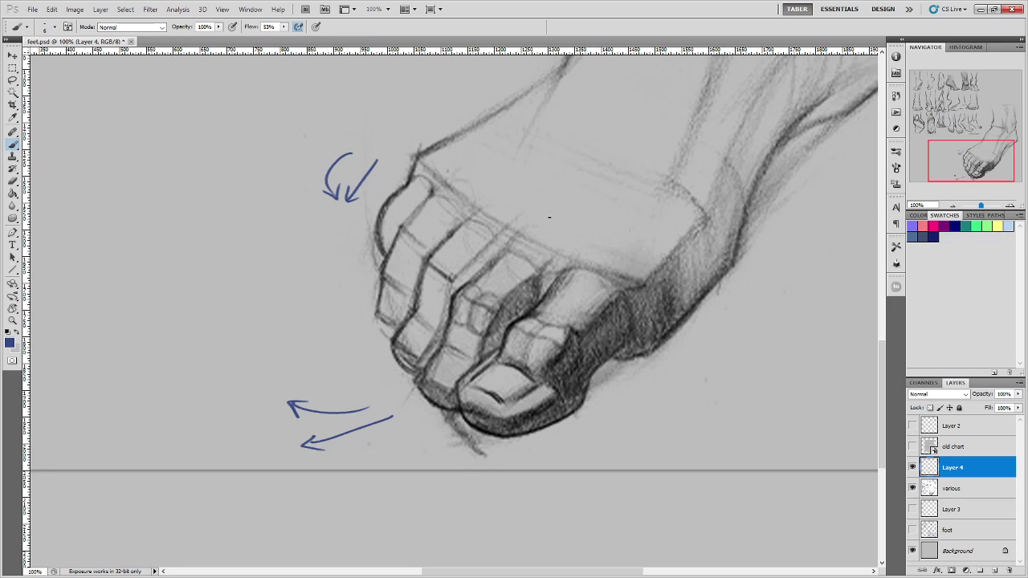
Handwrite the labels BIG, 1st, 2nd, 3rd and PINKY above the matching toes of the large foot.
{"action": "mouse_move", "coordinate": [549, 215]}
{"action": "left_mouse_down"}
{"action": "mouse_move", "coordinate": [549, 233]}
{"action": "mouse_move", "coordinate": [554, 220]}
{"action": "left_mouse_up"}
{"action": "mouse_move", "coordinate": [565, 211]}
{"action": "left_mouse_down"}
{"action": "mouse_move", "coordinate": [604, 259]}
{"action": "mouse_move", "coordinate": [621, 255]}
{"action": "left_mouse_up"}
{"action": "mouse_move", "coordinate": [634, 240]}
{"action": "left_mouse_down"}
{"action": "mouse_move", "coordinate": [628, 249]}
{"action": "mouse_move", "coordinate": [647, 249]}
{"action": "left_mouse_up"}
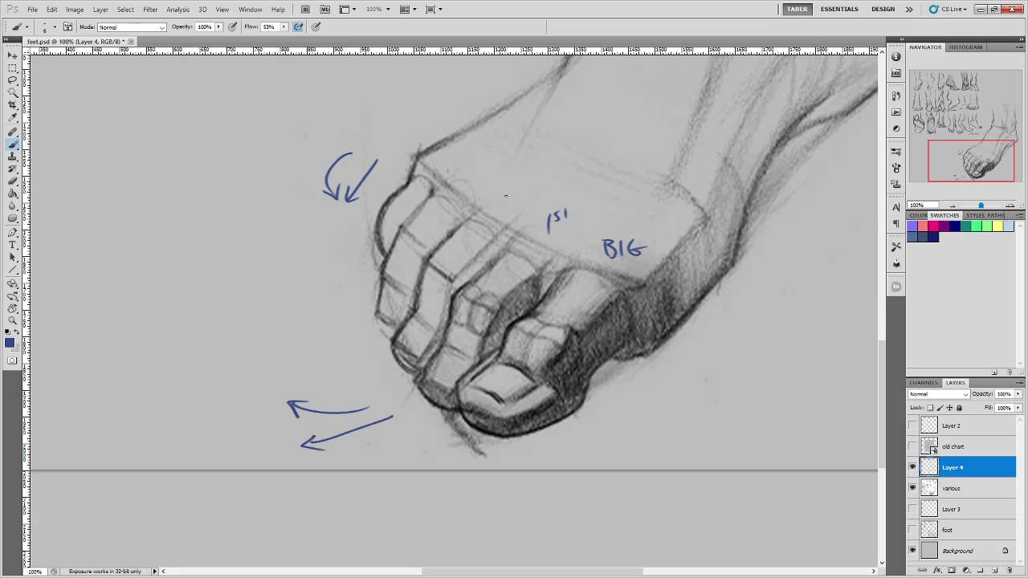
{"action": "left_click_drag", "start_coordinate": [500, 195], "coordinate": [510, 202]}
{"action": "left_click_drag", "start_coordinate": [510, 202], "coordinate": [532, 186]}
{"action": "mouse_move", "coordinate": [469, 178]}
{"action": "left_mouse_down"}
{"action": "mouse_move", "coordinate": [474, 187]}
{"action": "mouse_move", "coordinate": [493, 182]}
{"action": "left_mouse_up"}
{"action": "mouse_move", "coordinate": [503, 169]}
{"action": "left_mouse_down"}
{"action": "mouse_move", "coordinate": [503, 185]}
{"action": "mouse_move", "coordinate": [493, 183]}
{"action": "mouse_move", "coordinate": [447, 153]}
{"action": "left_mouse_up"}
{"action": "mouse_move", "coordinate": [447, 152]}
{"action": "left_mouse_down"}
{"action": "mouse_move", "coordinate": [456, 164]}
{"action": "mouse_move", "coordinate": [475, 148]}
{"action": "mouse_move", "coordinate": [477, 157]}
{"action": "left_mouse_up"}
{"action": "mouse_move", "coordinate": [482, 145]}
{"action": "left_mouse_down"}
{"action": "mouse_move", "coordinate": [482, 158]}
{"action": "mouse_move", "coordinate": [495, 143]}
{"action": "left_mouse_up"}
{"action": "left_click_drag", "start_coordinate": [498, 135], "coordinate": [493, 147]}
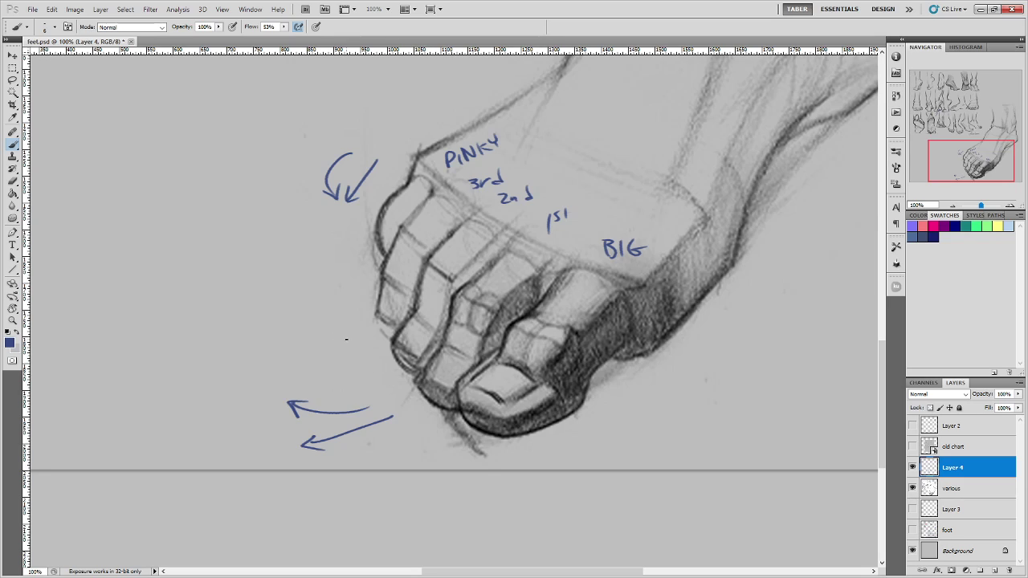
Draw four stepped profile lines in a stack beside the toes, one for each smaller toe, redoing unsatisfactory strokes.
{"action": "mouse_move", "coordinate": [351, 338]}
{"action": "left_mouse_down"}
{"action": "mouse_move", "coordinate": [308, 340]}
{"action": "mouse_move", "coordinate": [300, 374]}
{"action": "mouse_move", "coordinate": [265, 382]}
{"action": "mouse_move", "coordinate": [305, 342]}
{"action": "mouse_move", "coordinate": [353, 341]}
{"action": "left_mouse_up"}
{"action": "mouse_move", "coordinate": [321, 300]}
{"action": "left_mouse_down"}
{"action": "mouse_move", "coordinate": [265, 339]}
{"action": "mouse_move", "coordinate": [233, 345]}
{"action": "left_mouse_up"}
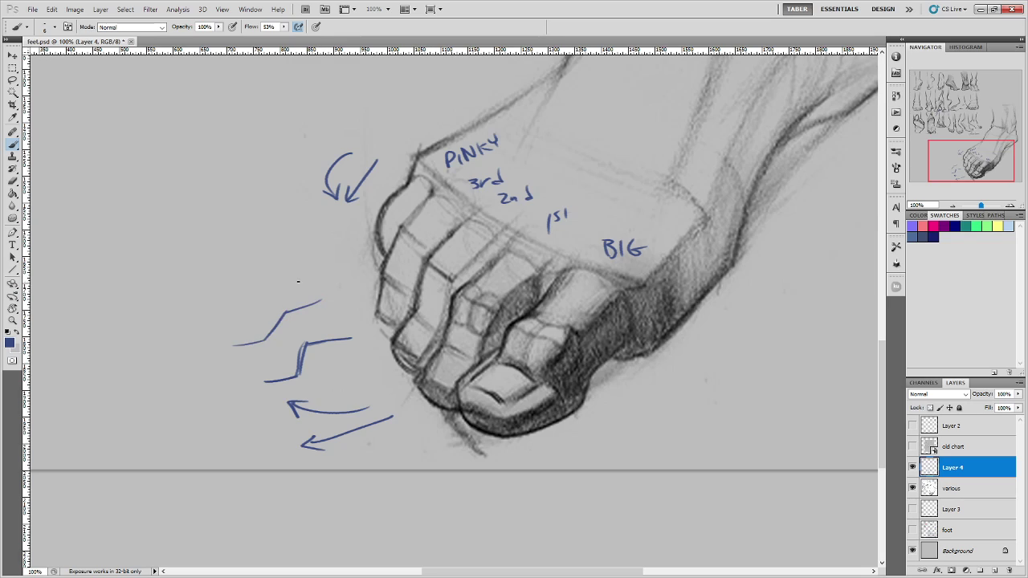
{"action": "left_click_drag", "start_coordinate": [298, 281], "coordinate": [246, 314]}
{"action": "key", "text": "ctrl+z"}
{"action": "left_click_drag", "start_coordinate": [295, 280], "coordinate": [235, 324]}
{"action": "key", "text": "ctrl+z"}
{"action": "left_click_drag", "start_coordinate": [304, 280], "coordinate": [217, 327]}
{"action": "key", "text": "ctrl+z"}
{"action": "key", "text": "ctrl+z"}
{"action": "mouse_move", "coordinate": [278, 249]}
{"action": "left_mouse_down"}
{"action": "mouse_move", "coordinate": [244, 260]}
{"action": "mouse_move", "coordinate": [239, 283]}
{"action": "left_mouse_up"}
{"action": "key", "text": "ctrl+z"}
{"action": "mouse_move", "coordinate": [302, 239]}
{"action": "left_mouse_down"}
{"action": "mouse_move", "coordinate": [259, 251]}
{"action": "mouse_move", "coordinate": [240, 283]}
{"action": "left_mouse_up"}
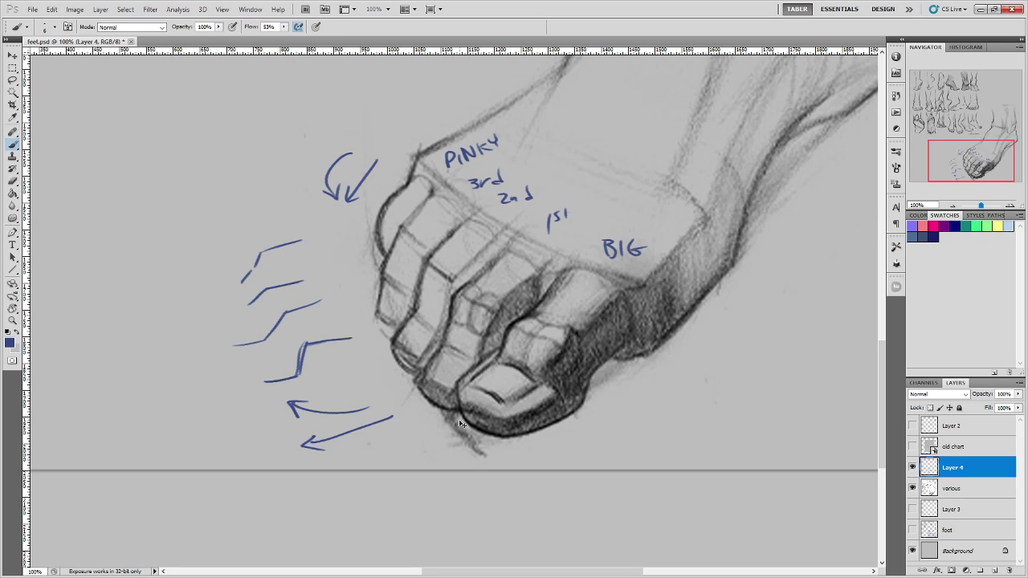
Zoom out to 50%, hide Layer 4 and the various layer, and show and select the old chart layer.
{"action": "key", "text": "ctrl+minus"}
{"action": "key", "text": "ctrl+minus"}
{"action": "mouse_move", "coordinate": [655, 203]}
{"action": "left_mouse_down"}
{"action": "mouse_move", "coordinate": [617, 354]}
{"action": "mouse_move", "coordinate": [602, 367]}
{"action": "left_mouse_up"}
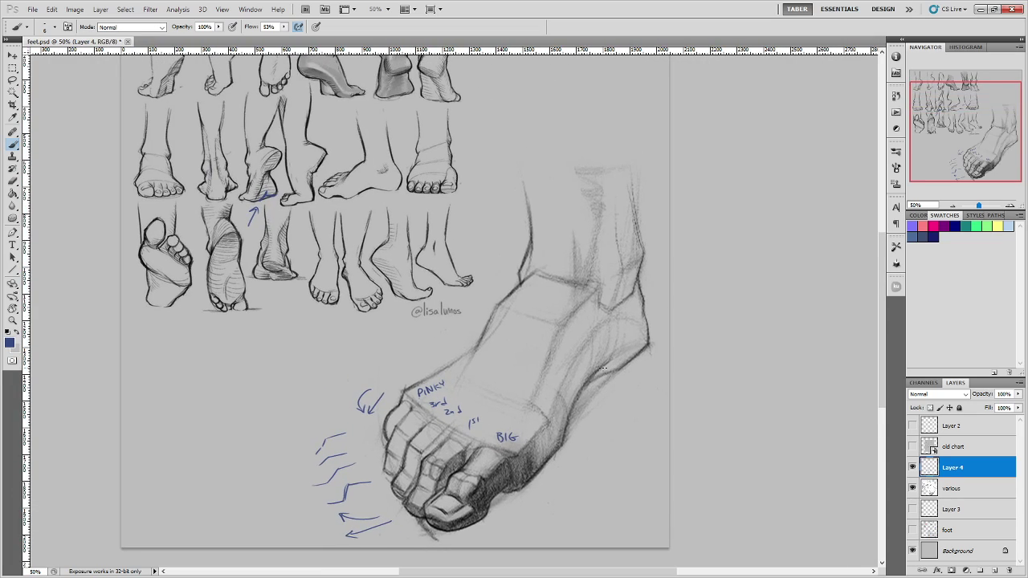
{"action": "left_click", "coordinate": [913, 447]}
{"action": "left_click", "coordinate": [912, 468]}
{"action": "left_click", "coordinate": [912, 488]}
{"action": "left_click", "coordinate": [986, 446]}
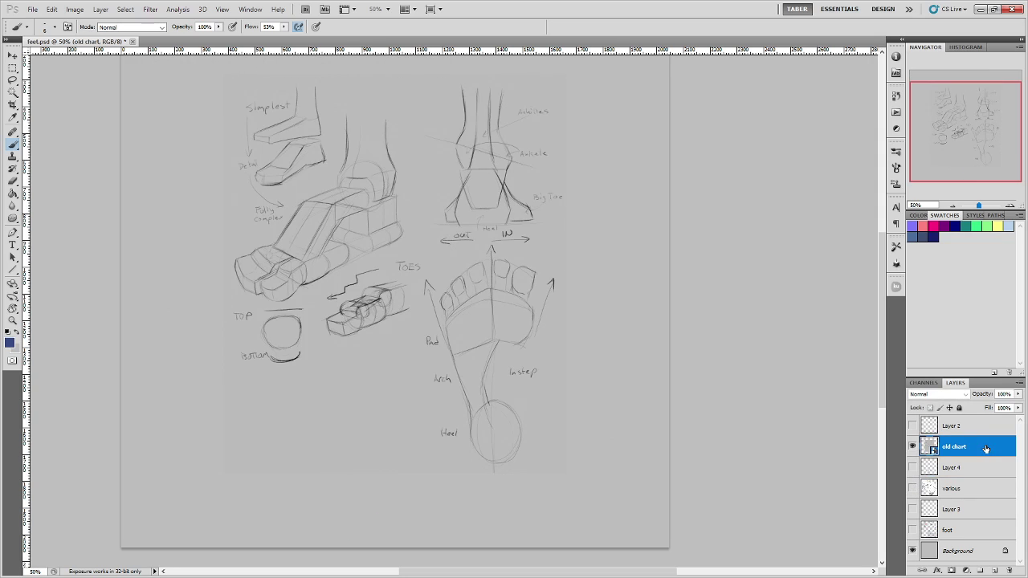
Add a new empty layer above the old chart layer for drawing over the foot diagrams.
{"action": "left_click_drag", "start_coordinate": [367, 179], "coordinate": [392, 227]}
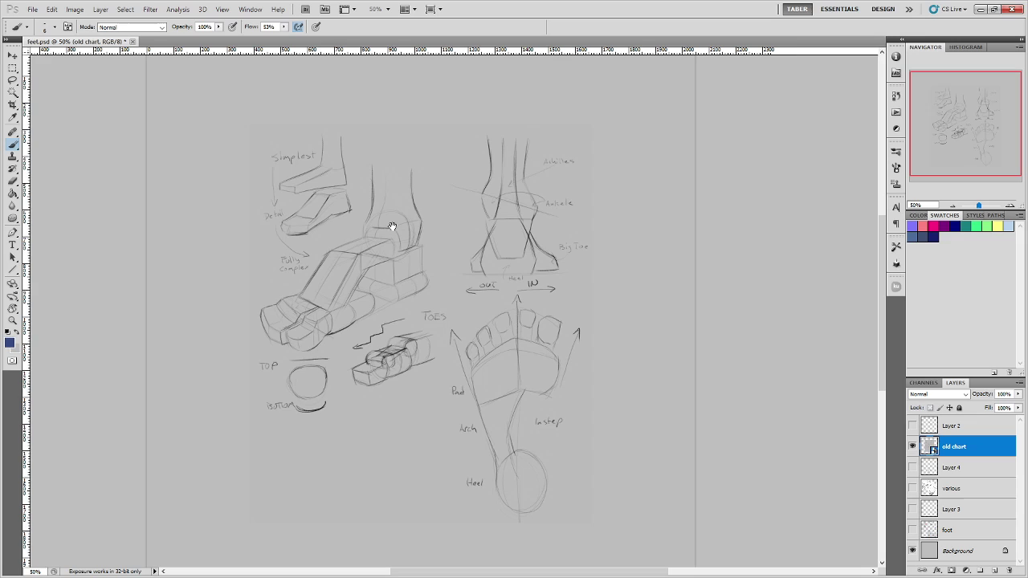
{"action": "key", "text": "ctrl+plus"}
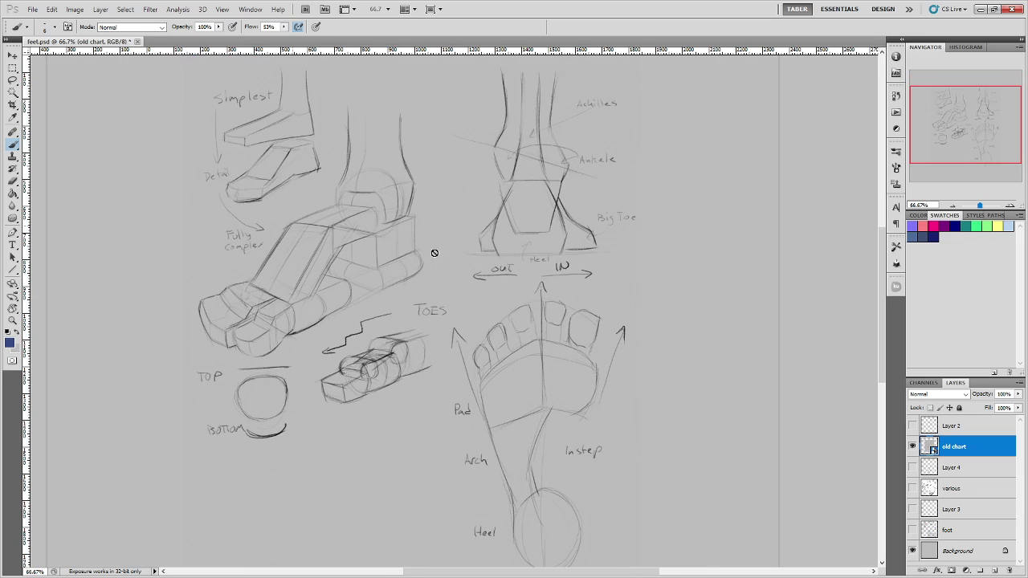
{"action": "left_click", "coordinate": [995, 570]}
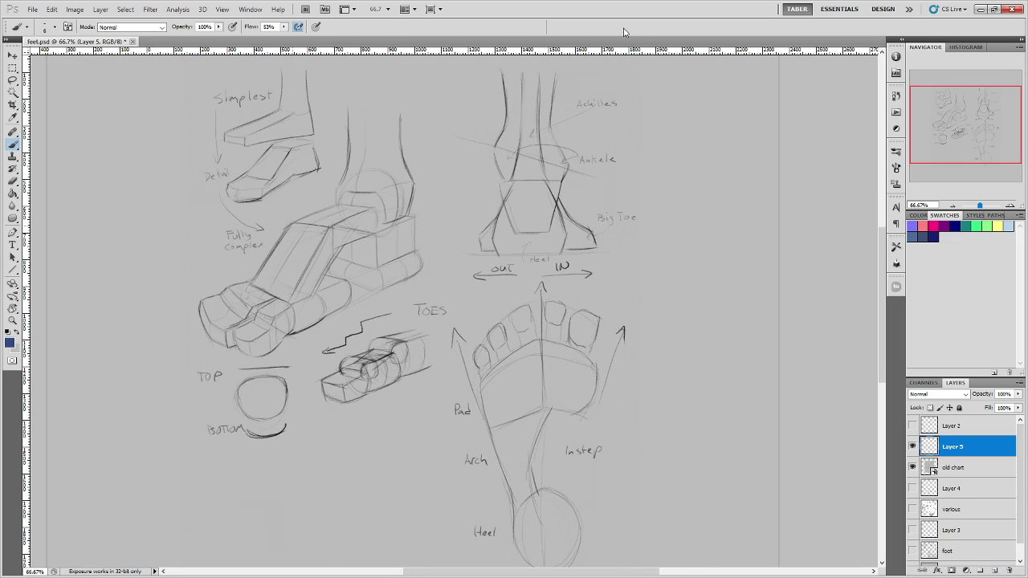
{"action": "key", "text": "ctrl+plus"}
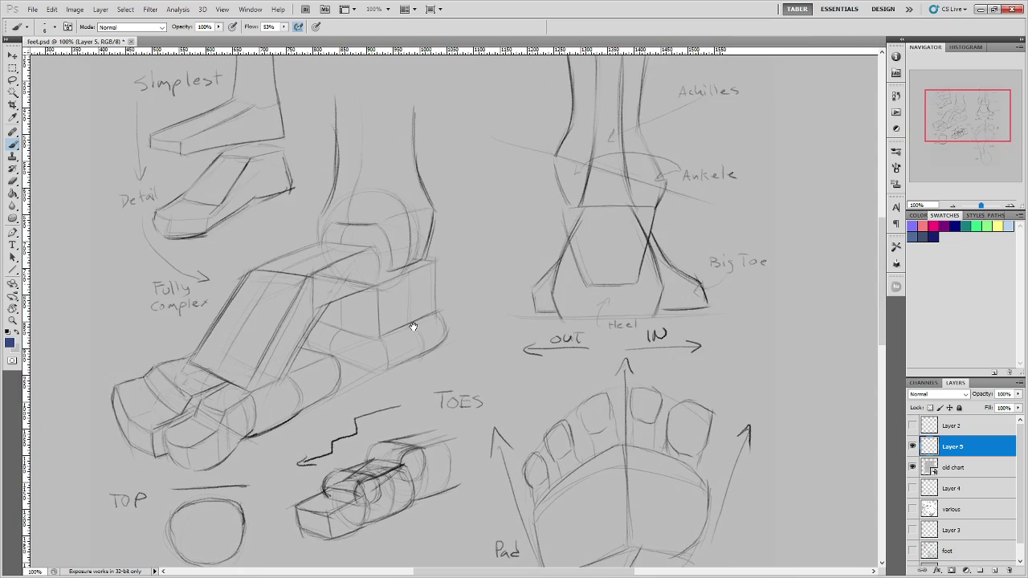
{"action": "left_click_drag", "start_coordinate": [464, 288], "coordinate": [451, 308]}
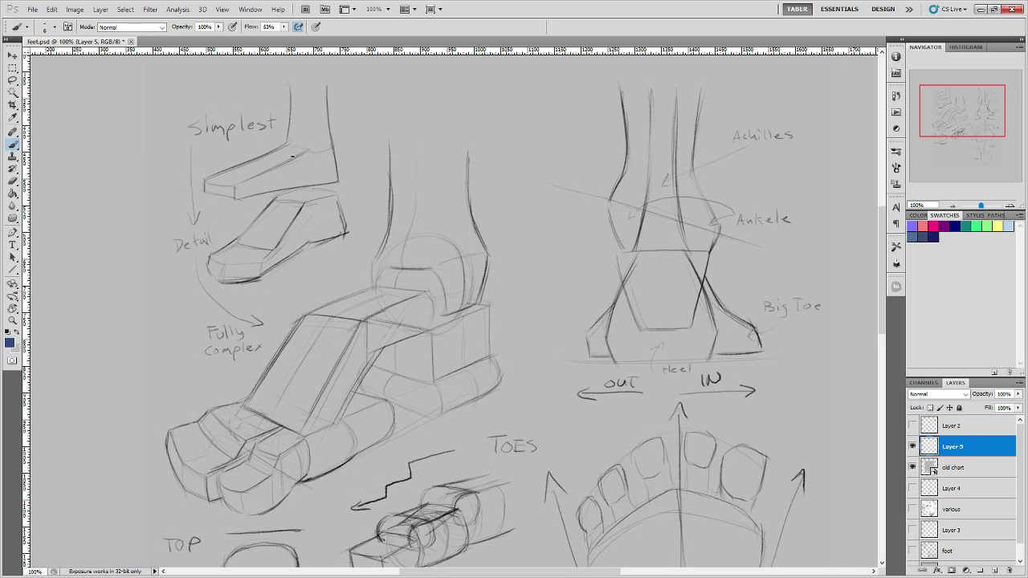
Circle the simplest foot sketch on the old chart as a temporary highlight and undo the marks.
{"action": "mouse_move", "coordinate": [360, 126]}
{"action": "left_mouse_down"}
{"action": "mouse_move", "coordinate": [341, 183]}
{"action": "mouse_move", "coordinate": [363, 120]}
{"action": "left_mouse_up"}
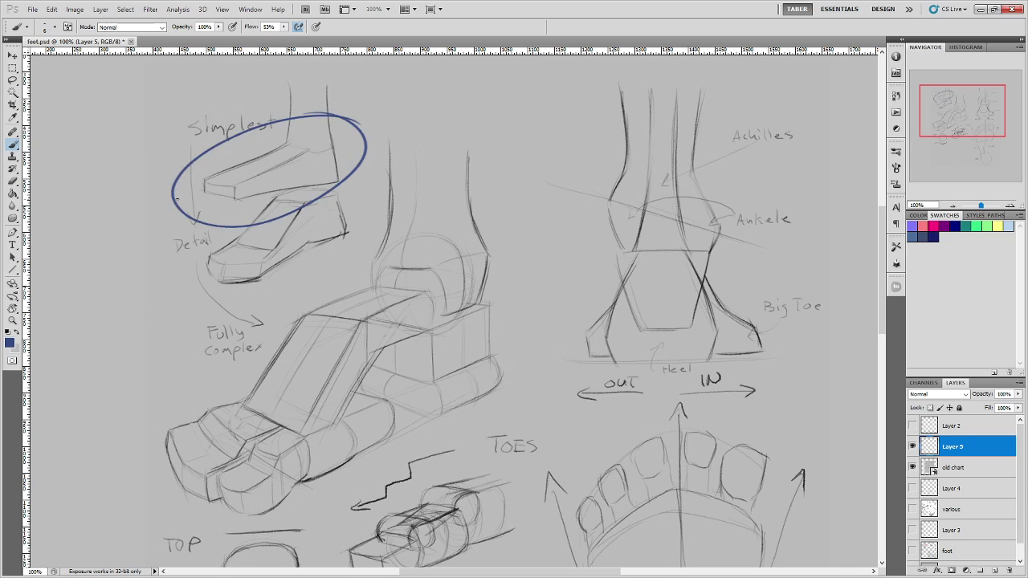
{"action": "key", "text": "ctrl+z"}
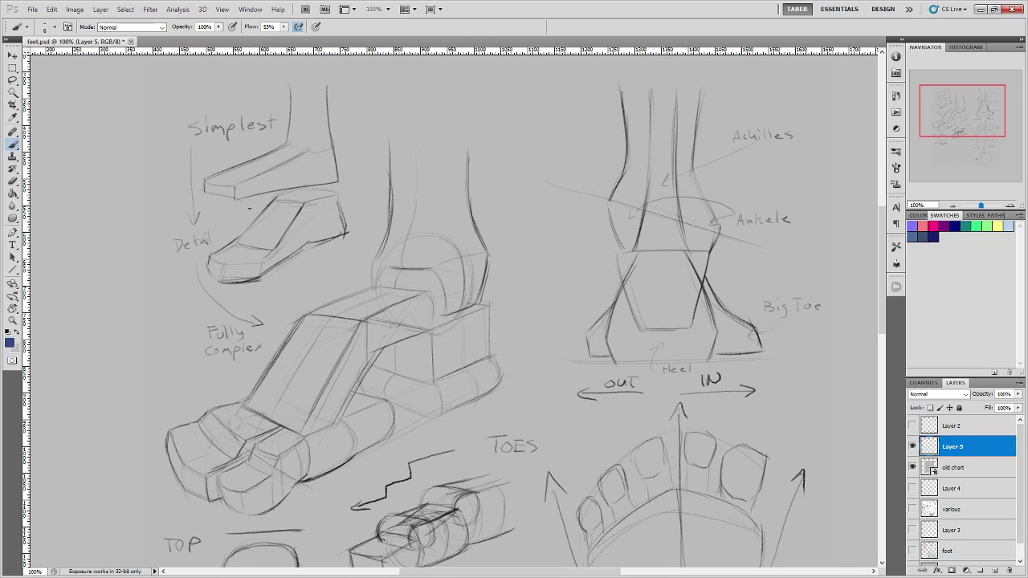
{"action": "left_click_drag", "start_coordinate": [358, 108], "coordinate": [336, 142]}
{"action": "key", "text": "ctrl+z"}
Hide the old chart layer and draw a side-view foot wedge with flat sole, short toe edge, sloped instep and slanted heel.
{"action": "left_click", "coordinate": [912, 467]}
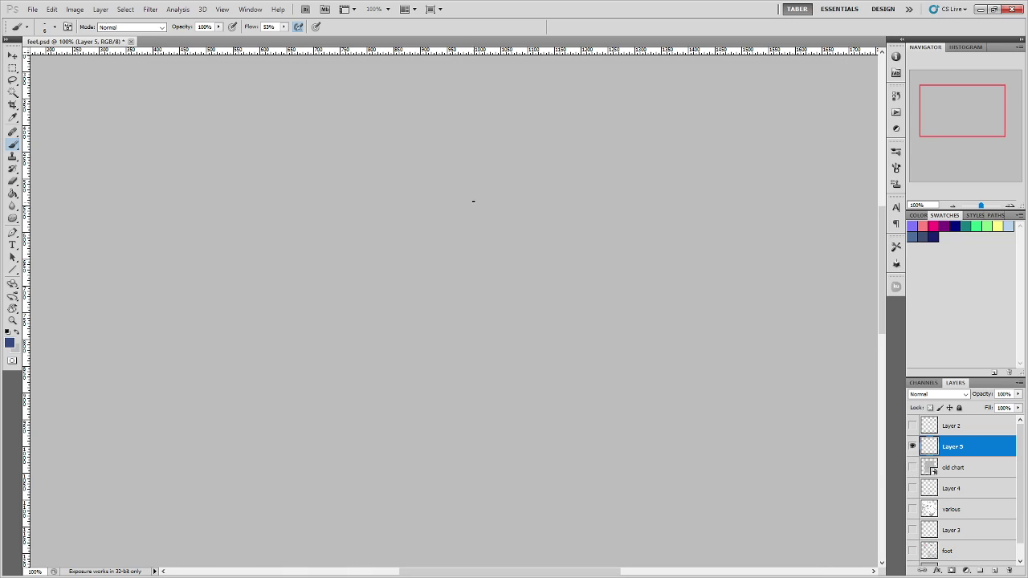
{"action": "left_click_drag", "start_coordinate": [395, 209], "coordinate": [570, 209]}
{"action": "left_click_drag", "start_coordinate": [390, 196], "coordinate": [391, 209]}
{"action": "left_click_drag", "start_coordinate": [445, 170], "coordinate": [498, 151]}
{"action": "left_click", "coordinate": [572, 208], "text": "shift"}
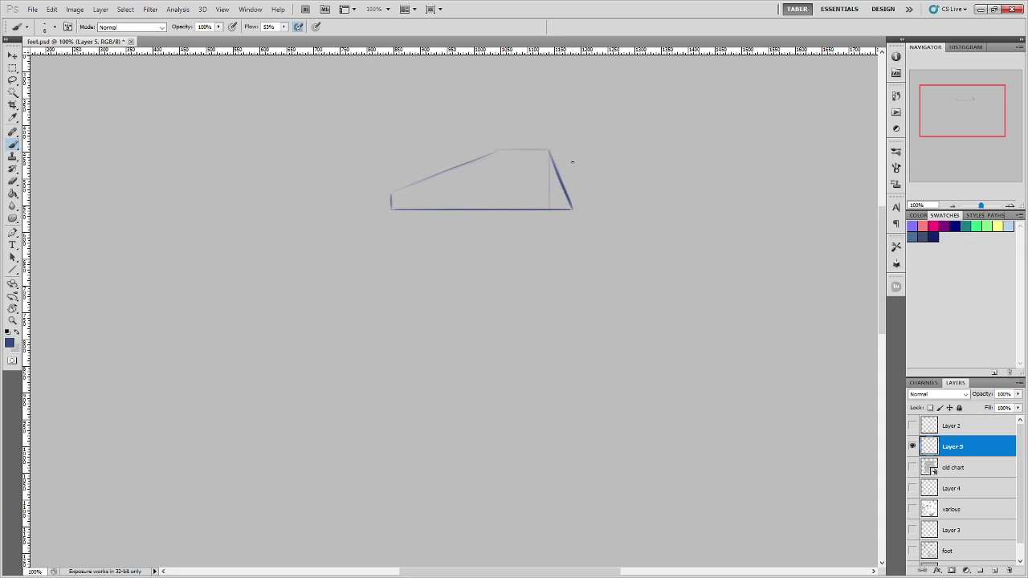
Add a vertical guide line at the front of the ankle, two leg contours and an ankle circle to the side-view wedge.
{"action": "left_click", "coordinate": [497, 206]}
{"action": "left_click", "coordinate": [495, 149], "text": "shift"}
{"action": "left_click_drag", "start_coordinate": [497, 149], "coordinate": [495, 83]}
{"action": "left_click_drag", "start_coordinate": [554, 147], "coordinate": [570, 76]}
{"action": "mouse_move", "coordinate": [526, 179]}
{"action": "left_mouse_down"}
{"action": "mouse_move", "coordinate": [510, 130]}
{"action": "mouse_move", "coordinate": [547, 145]}
{"action": "mouse_move", "coordinate": [507, 170]}
{"action": "mouse_move", "coordinate": [511, 128]}
{"action": "mouse_move", "coordinate": [549, 155]}
{"action": "left_mouse_up"}
Draw a temporary downward arrow above the side-view instep and undo it.
{"action": "mouse_move", "coordinate": [438, 131]}
{"action": "left_mouse_down"}
{"action": "mouse_move", "coordinate": [437, 164]}
{"action": "mouse_move", "coordinate": [446, 154]}
{"action": "left_mouse_up"}
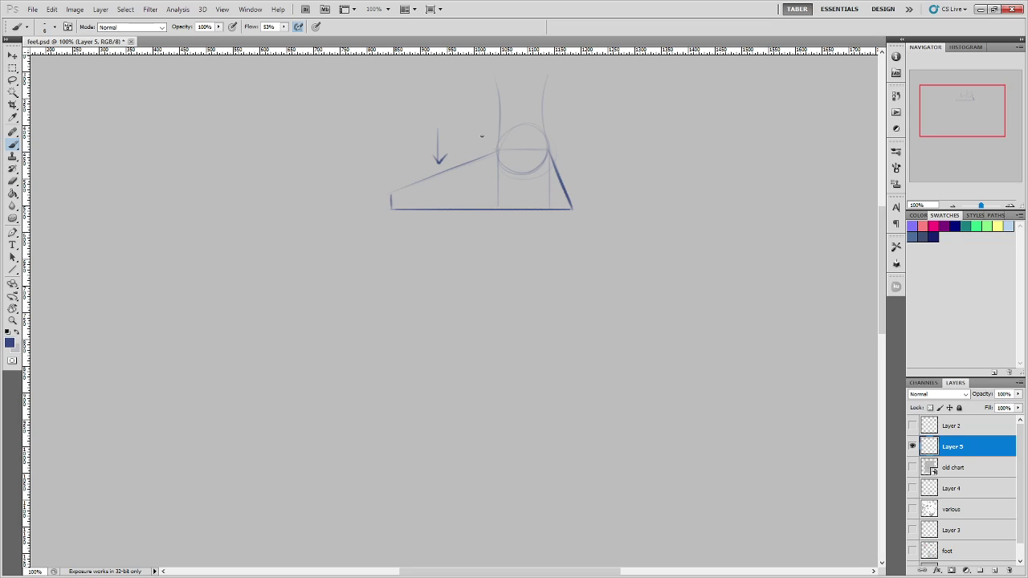
{"action": "key", "text": "ctrl+alt+z"}
{"action": "key", "text": "ctrl+alt+z"}
{"action": "key", "text": "ctrl+alt+z"}
Sketch a front-view block foot left of the side view, with tapering sides, a curved toe edge and cross lines.
{"action": "left_click_drag", "start_coordinate": [506, 222], "coordinate": [633, 292]}
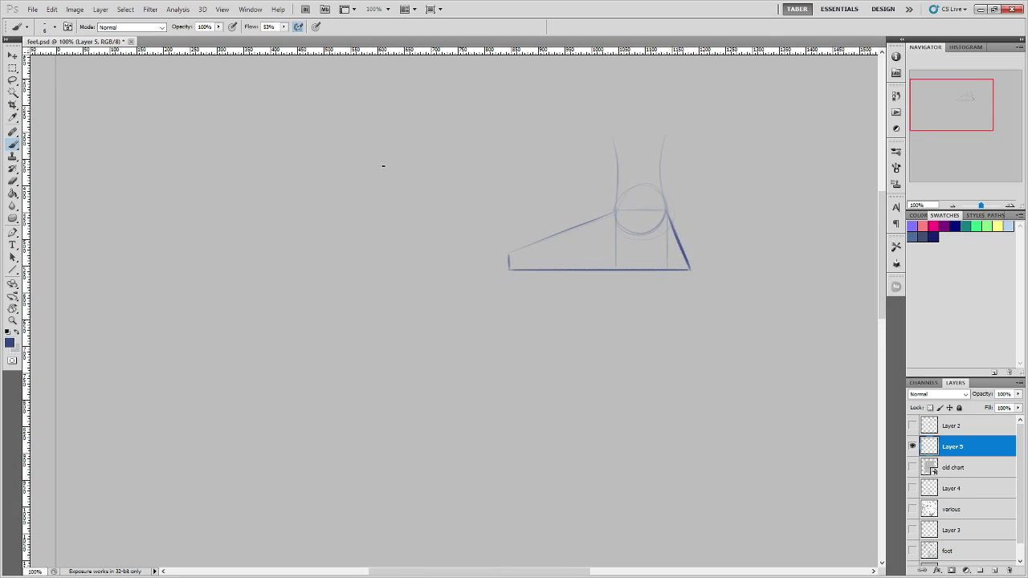
{"action": "mouse_move", "coordinate": [376, 162]}
{"action": "left_mouse_down"}
{"action": "mouse_move", "coordinate": [417, 164]}
{"action": "mouse_move", "coordinate": [346, 284]}
{"action": "mouse_move", "coordinate": [344, 321]}
{"action": "left_mouse_up"}
{"action": "left_click_drag", "start_coordinate": [416, 165], "coordinate": [417, 334]}
{"action": "left_click_drag", "start_coordinate": [349, 310], "coordinate": [418, 320]}
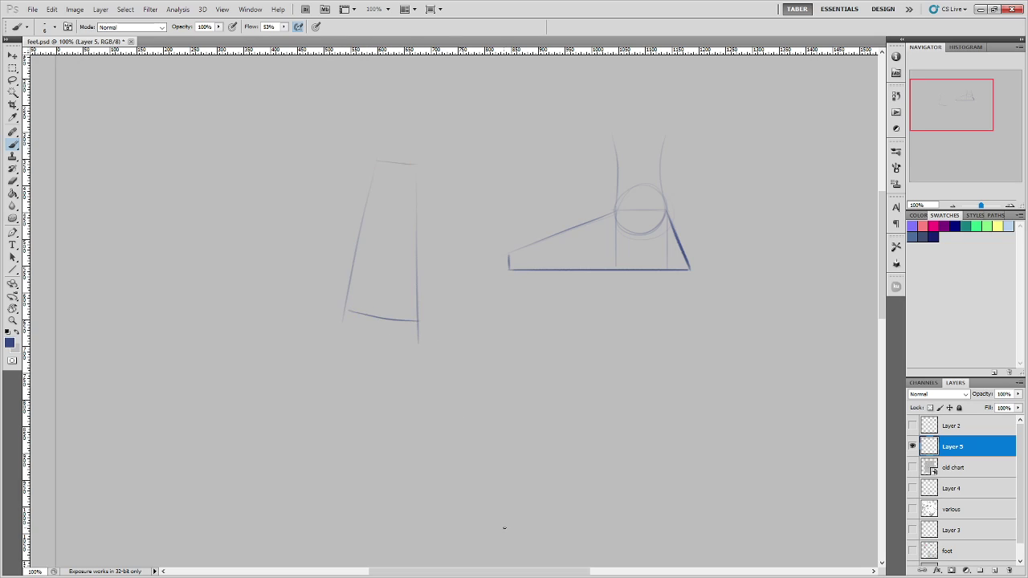
{"action": "mouse_move", "coordinate": [348, 309]}
{"action": "left_mouse_down"}
{"action": "mouse_move", "coordinate": [423, 322]}
{"action": "mouse_move", "coordinate": [419, 310]}
{"action": "left_mouse_up"}
{"action": "left_click_drag", "start_coordinate": [345, 302], "coordinate": [348, 313]}
{"action": "left_click_drag", "start_coordinate": [365, 212], "coordinate": [413, 217]}
{"action": "left_click_drag", "start_coordinate": [377, 171], "coordinate": [409, 174]}
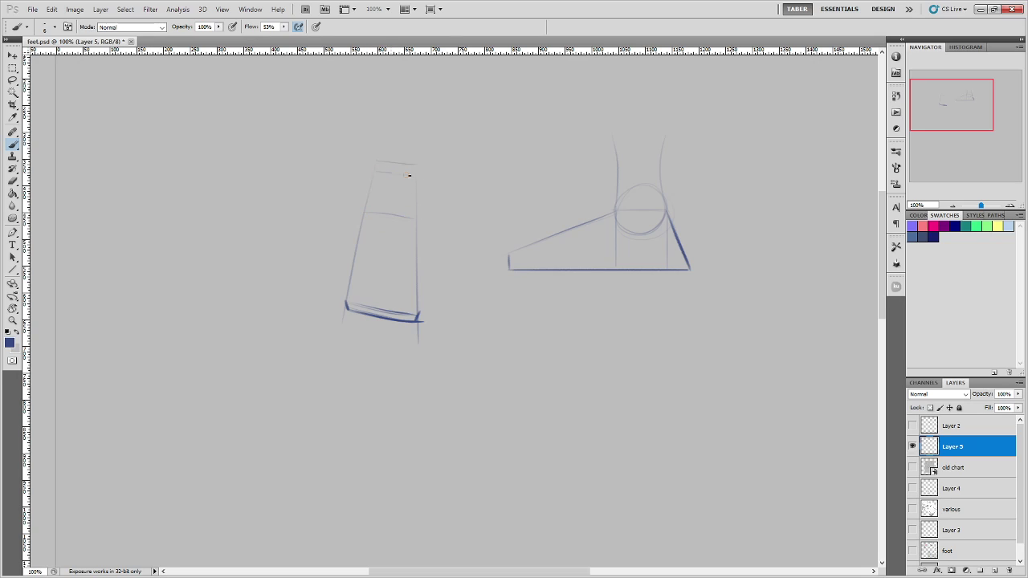
Darken the upper ankle block and side edges of the front-view foot, and angle the short edges at its top.
{"action": "left_click_drag", "start_coordinate": [364, 221], "coordinate": [421, 229]}
{"action": "mouse_move", "coordinate": [369, 170]}
{"action": "left_mouse_down"}
{"action": "mouse_move", "coordinate": [422, 176]}
{"action": "mouse_move", "coordinate": [359, 222]}
{"action": "left_mouse_up"}
{"action": "left_click_drag", "start_coordinate": [420, 178], "coordinate": [422, 232]}
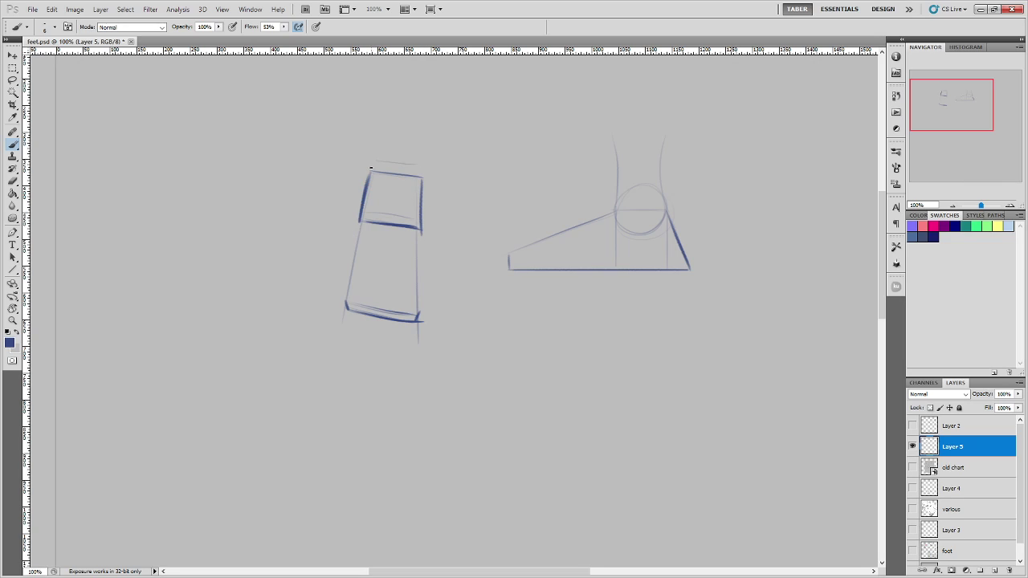
{"action": "mouse_move", "coordinate": [371, 170]}
{"action": "left_mouse_down"}
{"action": "mouse_move", "coordinate": [378, 159]}
{"action": "mouse_move", "coordinate": [420, 176]}
{"action": "left_mouse_up"}
{"action": "mouse_move", "coordinate": [347, 296]}
{"action": "left_mouse_down"}
{"action": "mouse_move", "coordinate": [356, 220]}
{"action": "mouse_move", "coordinate": [346, 293]}
{"action": "left_mouse_up"}
{"action": "mouse_move", "coordinate": [418, 315]}
{"action": "left_mouse_down"}
{"action": "mouse_move", "coordinate": [420, 241]}
{"action": "mouse_move", "coordinate": [416, 303]}
{"action": "left_mouse_up"}
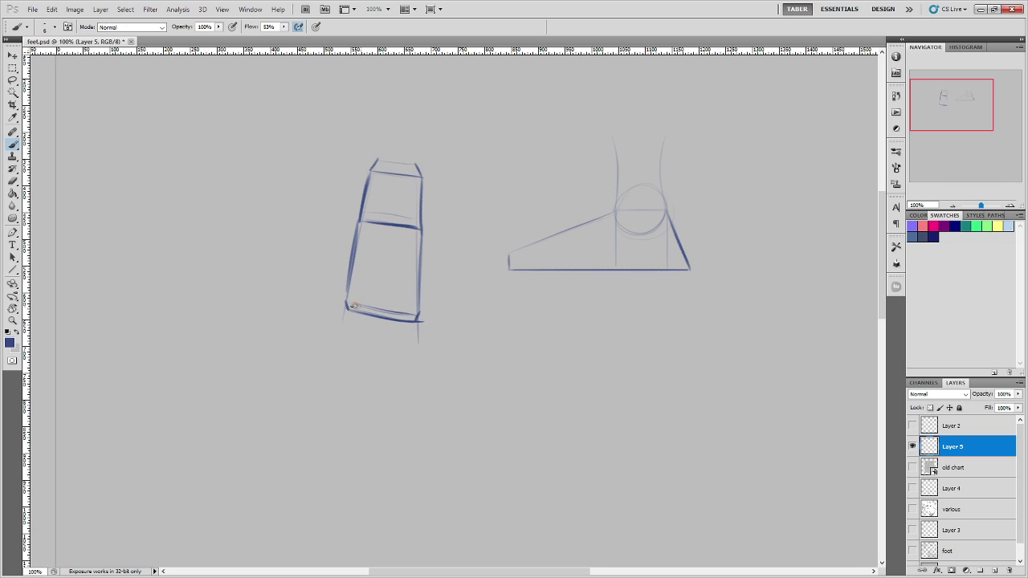
Mark strokes along both sides of the front-view foot as a temporary annotation and undo them.
{"action": "left_click_drag", "start_coordinate": [341, 287], "coordinate": [346, 261]}
{"action": "left_click_drag", "start_coordinate": [424, 296], "coordinate": [423, 274]}
{"action": "left_click_drag", "start_coordinate": [363, 197], "coordinate": [364, 179]}
{"action": "left_click_drag", "start_coordinate": [426, 203], "coordinate": [426, 184]}
{"action": "key", "text": "ctrl+alt+z"}
{"action": "key", "text": "ctrl+alt+z"}
{"action": "key", "text": "ctrl+alt+z"}
{"action": "key", "text": "ctrl+alt+z"}
Start a three-quarter foot wedge right of the side view with its toe edge, sole lines, instep ridge and heel.
{"action": "mouse_move", "coordinate": [693, 334]}
{"action": "left_mouse_down"}
{"action": "mouse_move", "coordinate": [618, 314]}
{"action": "mouse_move", "coordinate": [522, 328]}
{"action": "mouse_move", "coordinate": [526, 360]}
{"action": "left_mouse_up"}
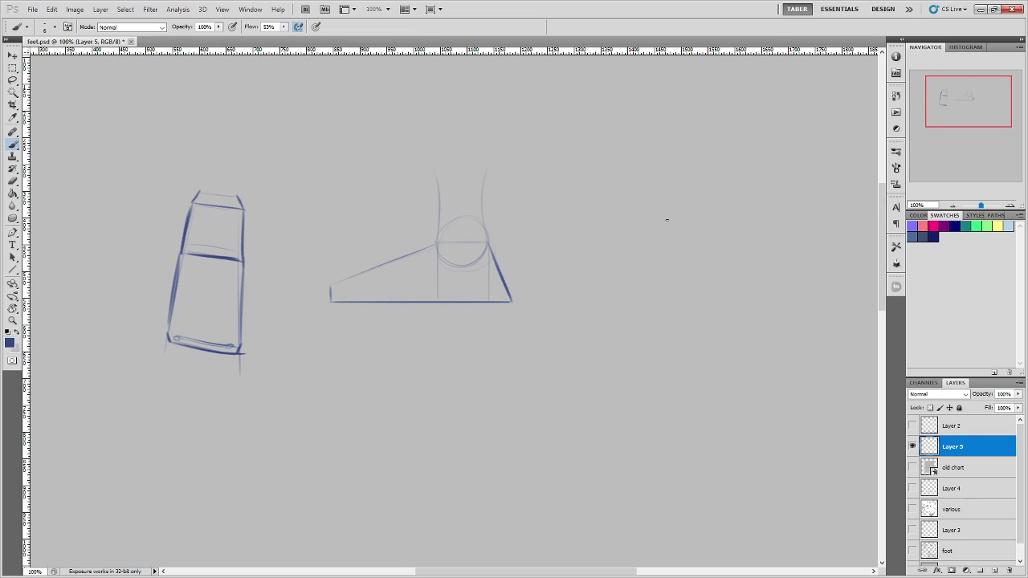
{"action": "left_click_drag", "start_coordinate": [593, 244], "coordinate": [622, 310]}
{"action": "left_click_drag", "start_coordinate": [702, 262], "coordinate": [743, 239]}
{"action": "mouse_move", "coordinate": [684, 214]}
{"action": "left_mouse_down"}
{"action": "mouse_move", "coordinate": [729, 207]}
{"action": "mouse_move", "coordinate": [741, 239]}
{"action": "left_mouse_up"}
{"action": "mouse_move", "coordinate": [626, 303]}
{"action": "left_mouse_down"}
{"action": "mouse_move", "coordinate": [684, 232]}
{"action": "mouse_move", "coordinate": [640, 290]}
{"action": "mouse_move", "coordinate": [690, 231]}
{"action": "mouse_move", "coordinate": [651, 279]}
{"action": "mouse_move", "coordinate": [700, 224]}
{"action": "mouse_move", "coordinate": [744, 210]}
{"action": "mouse_move", "coordinate": [740, 201]}
{"action": "mouse_move", "coordinate": [742, 239]}
{"action": "left_mouse_up"}
{"action": "left_click_drag", "start_coordinate": [676, 194], "coordinate": [695, 222]}
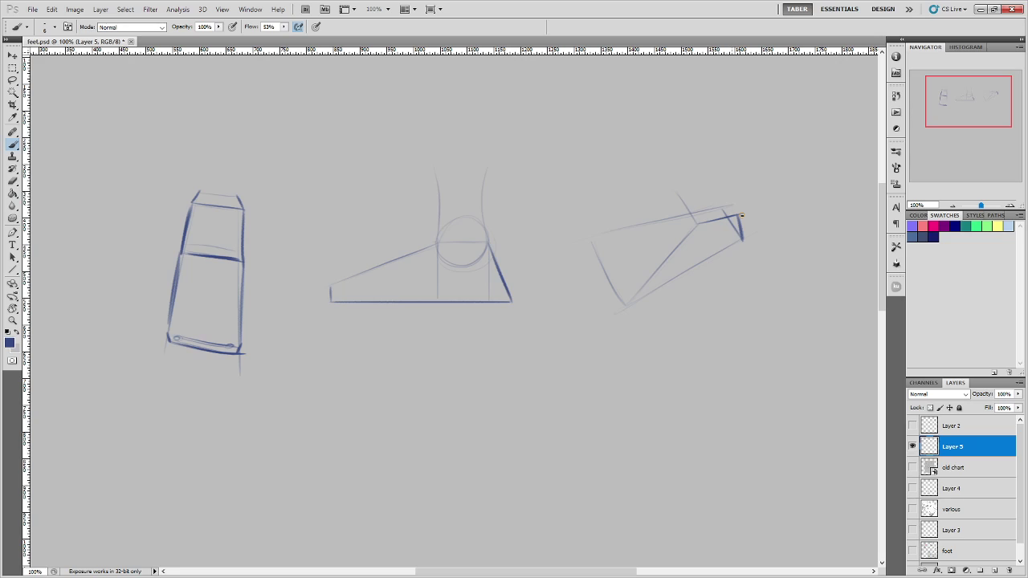
Close the top and far side of the three-quarter wedge, add thickness at the toe edge and darken its outline.
{"action": "left_click_drag", "start_coordinate": [716, 184], "coordinate": [739, 212]}
{"action": "left_click_drag", "start_coordinate": [682, 189], "coordinate": [714, 184]}
{"action": "left_click_drag", "start_coordinate": [593, 236], "coordinate": [679, 188]}
{"action": "mouse_move", "coordinate": [603, 244]}
{"action": "left_mouse_down"}
{"action": "mouse_move", "coordinate": [630, 297]}
{"action": "mouse_move", "coordinate": [593, 233]}
{"action": "mouse_move", "coordinate": [623, 279]}
{"action": "mouse_move", "coordinate": [630, 302]}
{"action": "left_mouse_up"}
{"action": "mouse_move", "coordinate": [596, 233]}
{"action": "left_mouse_down"}
{"action": "mouse_move", "coordinate": [601, 282]}
{"action": "mouse_move", "coordinate": [638, 303]}
{"action": "mouse_move", "coordinate": [622, 319]}
{"action": "mouse_move", "coordinate": [592, 245]}
{"action": "mouse_move", "coordinate": [619, 320]}
{"action": "mouse_move", "coordinate": [747, 238]}
{"action": "left_mouse_up"}
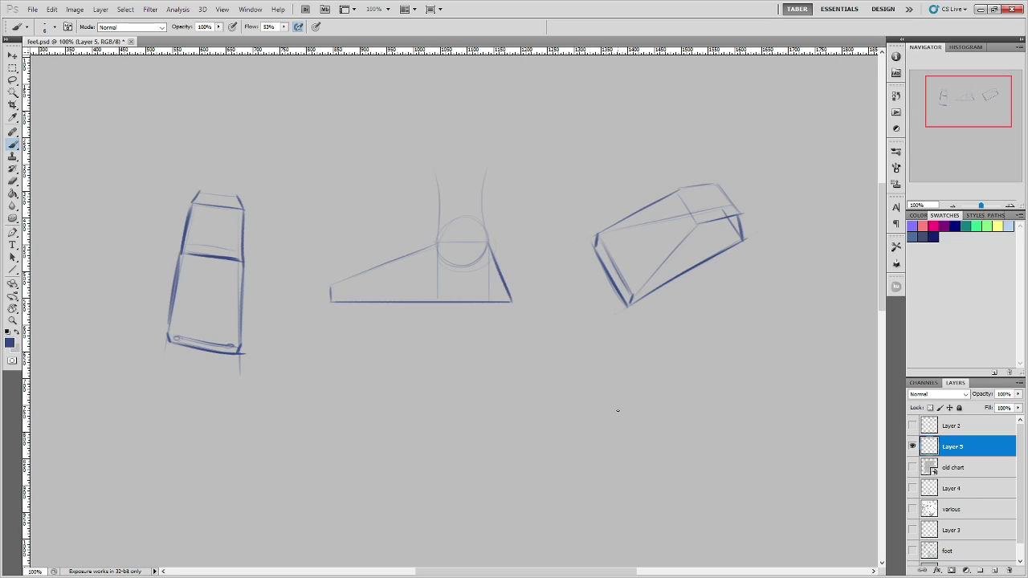
Swap Layer 5 for the old chart to review its simplest, detailed and fully complex feet, and switch back to Layer 5.
{"action": "left_click_drag", "start_coordinate": [431, 328], "coordinate": [496, 305]}
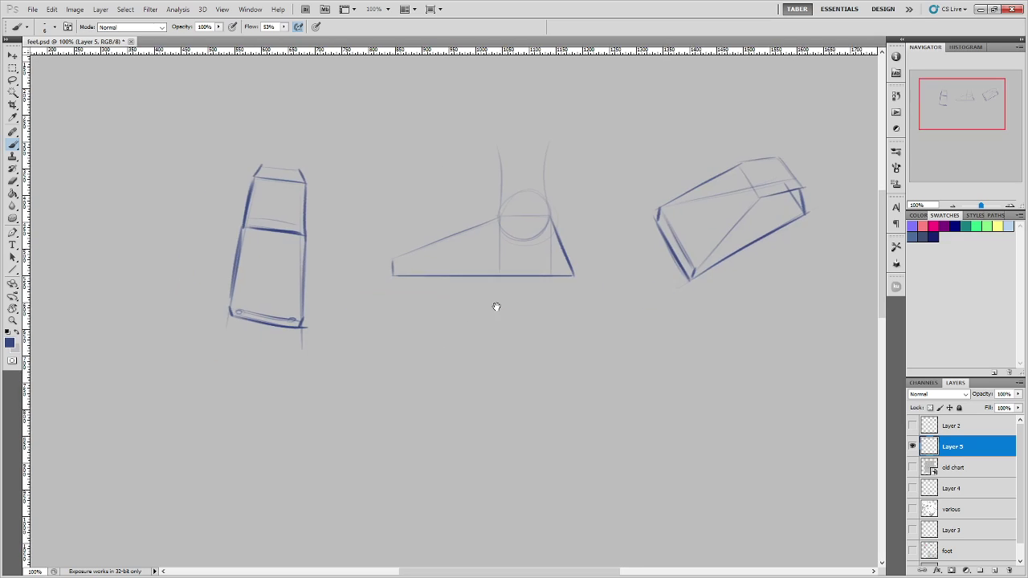
{"action": "left_click", "coordinate": [913, 447]}
{"action": "left_click", "coordinate": [913, 467]}
{"action": "left_click_drag", "start_coordinate": [374, 289], "coordinate": [430, 266]}
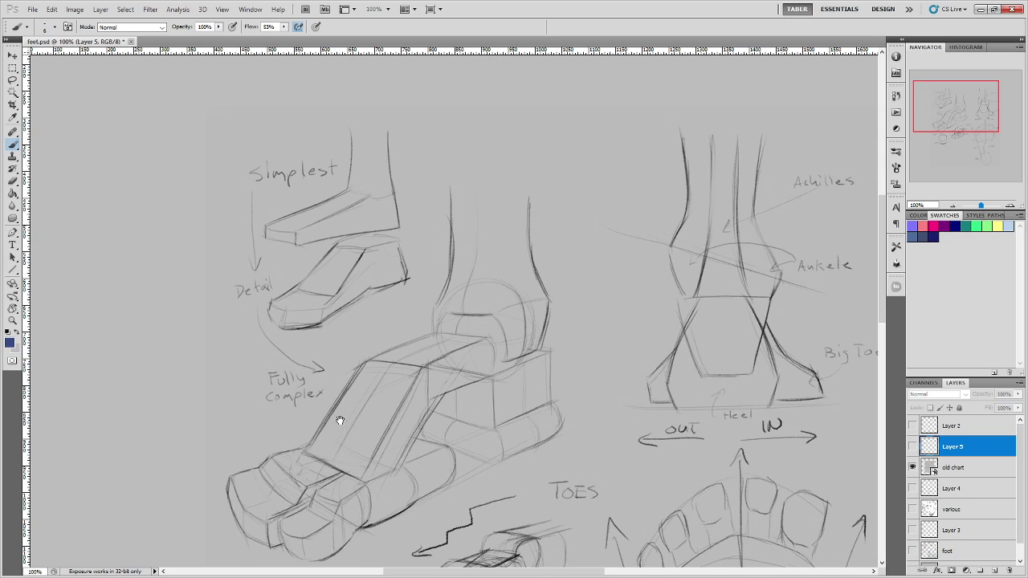
{"action": "left_click_drag", "start_coordinate": [337, 417], "coordinate": [351, 340]}
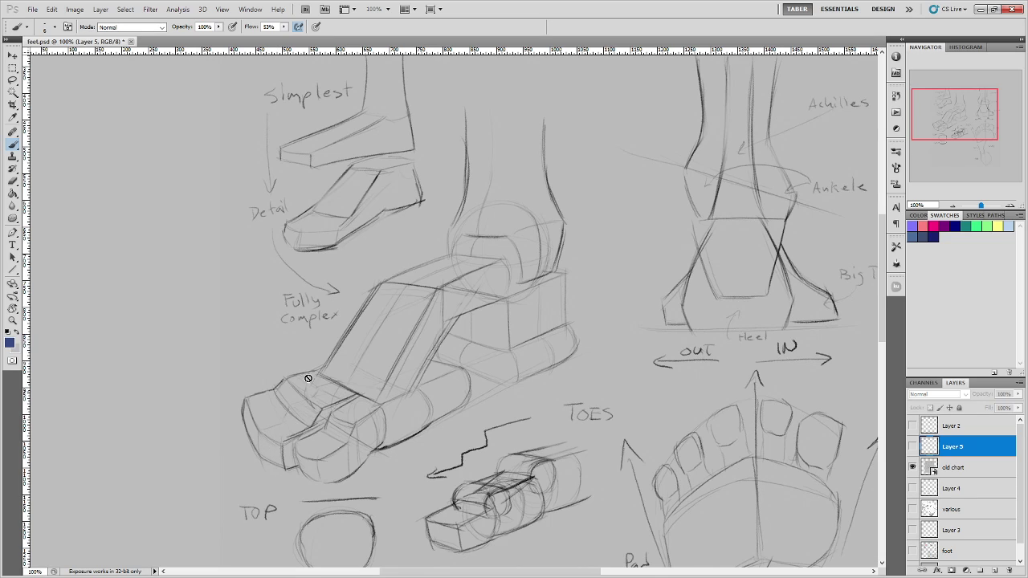
{"action": "scroll", "coordinate": [334, 248], "scroll_direction": "up", "scroll_amount": 5}
{"action": "left_click_drag", "start_coordinate": [267, 322], "coordinate": [273, 312]}
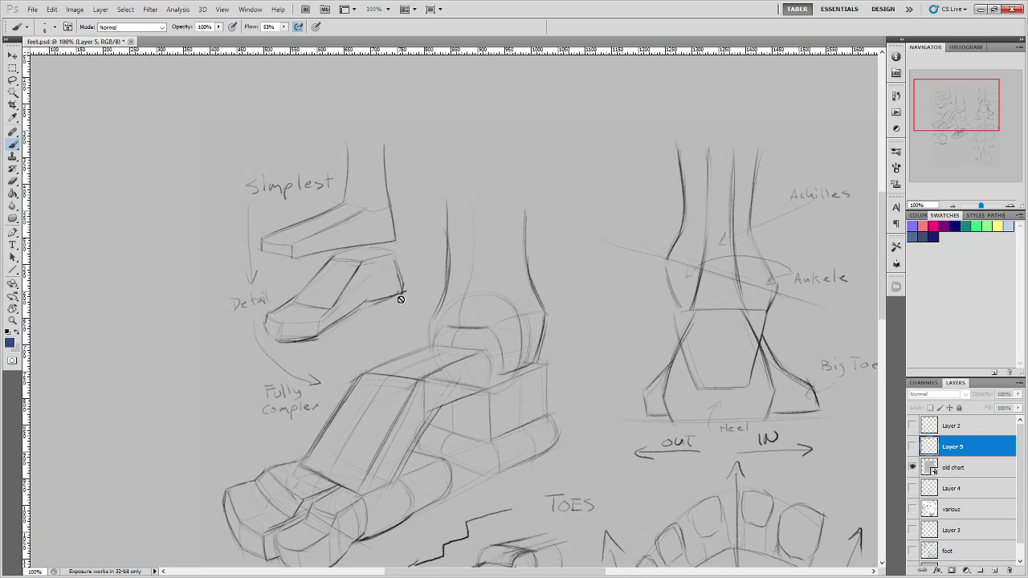
{"action": "mouse_move", "coordinate": [599, 309]}
{"action": "left_mouse_down"}
{"action": "mouse_move", "coordinate": [513, 108]}
{"action": "mouse_move", "coordinate": [475, 73]}
{"action": "mouse_move", "coordinate": [514, 313]}
{"action": "mouse_move", "coordinate": [553, 332]}
{"action": "left_mouse_up"}
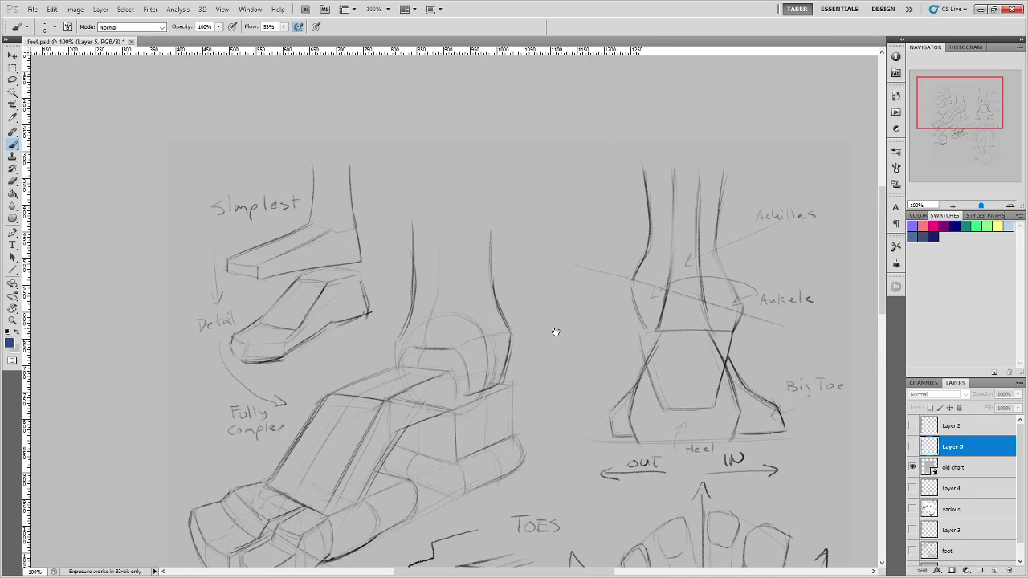
{"action": "left_click", "coordinate": [912, 446]}
{"action": "left_click", "coordinate": [913, 468]}
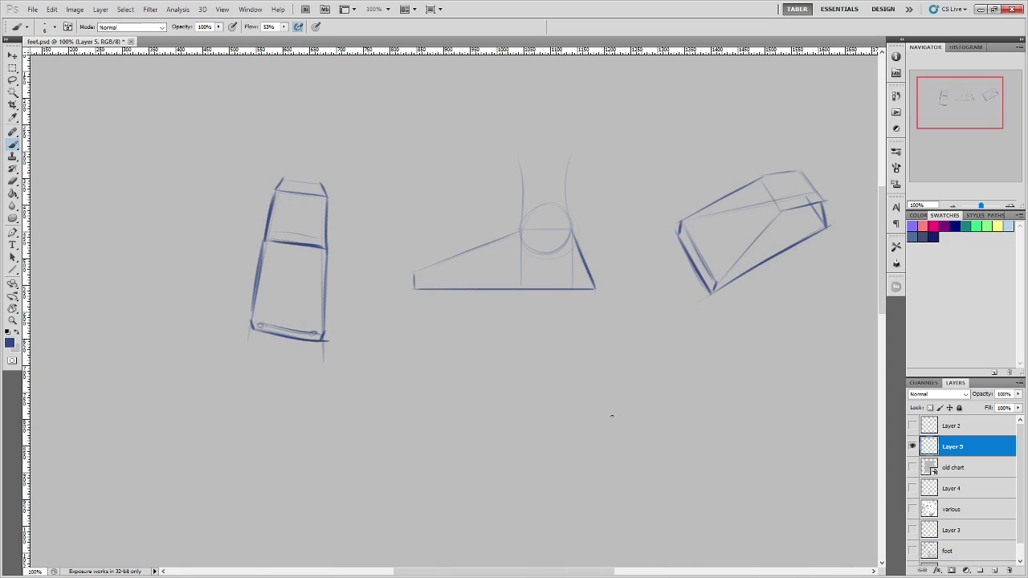
Refine the side-view foot with a flatter toe block, a steeper instep line and a shallow arch in the sole.
{"action": "left_click_drag", "start_coordinate": [583, 321], "coordinate": [596, 326]}
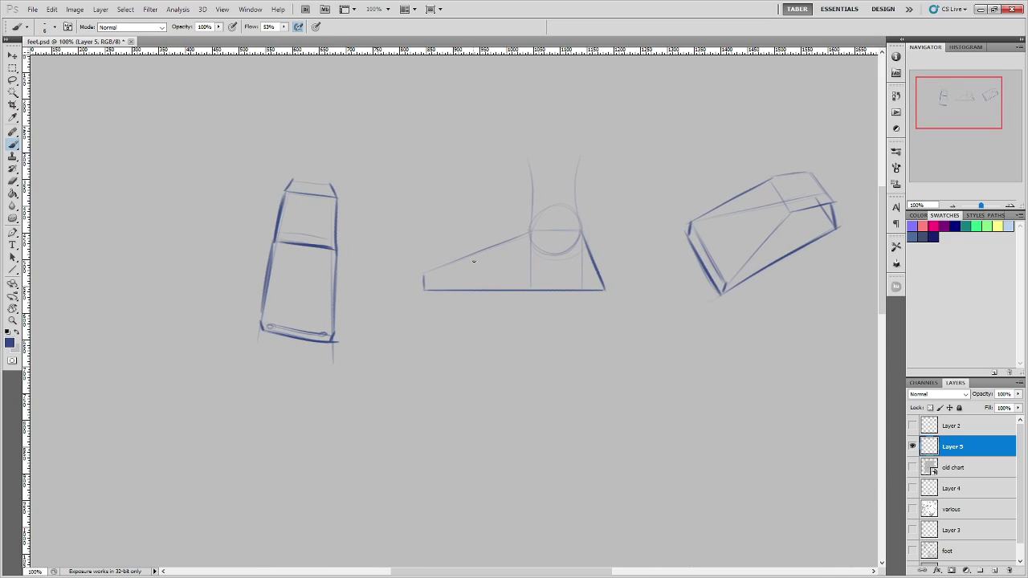
{"action": "mouse_move", "coordinate": [471, 266]}
{"action": "left_mouse_down"}
{"action": "mouse_move", "coordinate": [531, 230]}
{"action": "mouse_move", "coordinate": [470, 267]}
{"action": "mouse_move", "coordinate": [472, 289]}
{"action": "mouse_move", "coordinate": [427, 271]}
{"action": "mouse_move", "coordinate": [422, 291]}
{"action": "mouse_move", "coordinate": [423, 275]}
{"action": "left_mouse_up"}
{"action": "mouse_move", "coordinate": [483, 289]}
{"action": "left_mouse_down"}
{"action": "mouse_move", "coordinate": [531, 277]}
{"action": "mouse_move", "coordinate": [568, 291]}
{"action": "left_mouse_up"}
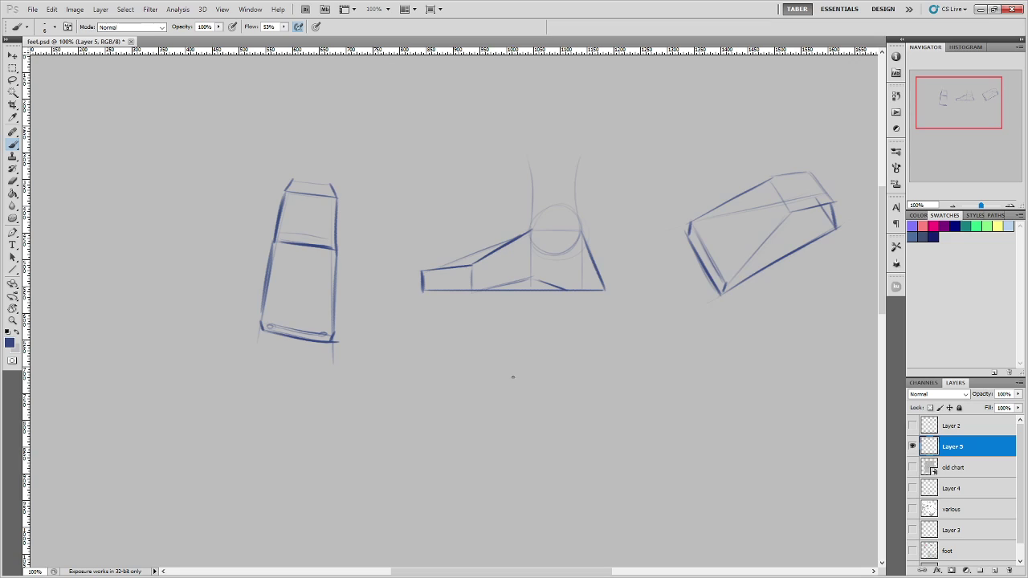
Draw temporary marks around the arch and heel of the side-view foot and undo them.
{"action": "left_click_drag", "start_coordinate": [463, 314], "coordinate": [491, 287]}
{"action": "key", "text": "ctrl+alt+z"}
{"action": "key", "text": "ctrl+alt+z"}
{"action": "left_click_drag", "start_coordinate": [556, 315], "coordinate": [583, 297]}
{"action": "mouse_move", "coordinate": [573, 297]}
{"action": "left_mouse_down"}
{"action": "mouse_move", "coordinate": [584, 306]}
{"action": "mouse_move", "coordinate": [604, 289]}
{"action": "left_mouse_up"}
{"action": "key", "text": "ctrl+alt+z"}
{"action": "key", "text": "ctrl+alt+z"}
{"action": "key", "text": "ctrl+alt+z"}
{"action": "key", "text": "ctrl+alt+z"}
{"action": "key", "text": "ctrl+alt+z"}
{"action": "key", "text": "ctrl+alt+z"}
Draw a vertical centre line through the ankle circle of the side-view foot, undoing the extra mark above the instep.
{"action": "left_click_drag", "start_coordinate": [554, 156], "coordinate": [556, 297]}
{"action": "mouse_move", "coordinate": [470, 209]}
{"action": "left_mouse_down"}
{"action": "mouse_move", "coordinate": [471, 247]}
{"action": "mouse_move", "coordinate": [477, 233]}
{"action": "left_mouse_up"}
{"action": "key", "text": "ctrl+alt+z"}
{"action": "key", "text": "ctrl+alt+z"}
Reshape the side-view heel with a short upright back edge and a sloped line up to the ankle, redoing unsatisfactory strokes.
{"action": "mouse_move", "coordinate": [474, 291]}
{"action": "left_mouse_down"}
{"action": "mouse_move", "coordinate": [538, 278]}
{"action": "mouse_move", "coordinate": [600, 294]}
{"action": "left_mouse_up"}
{"action": "key", "text": "ctrl+z"}
{"action": "left_click_drag", "start_coordinate": [592, 255], "coordinate": [598, 293]}
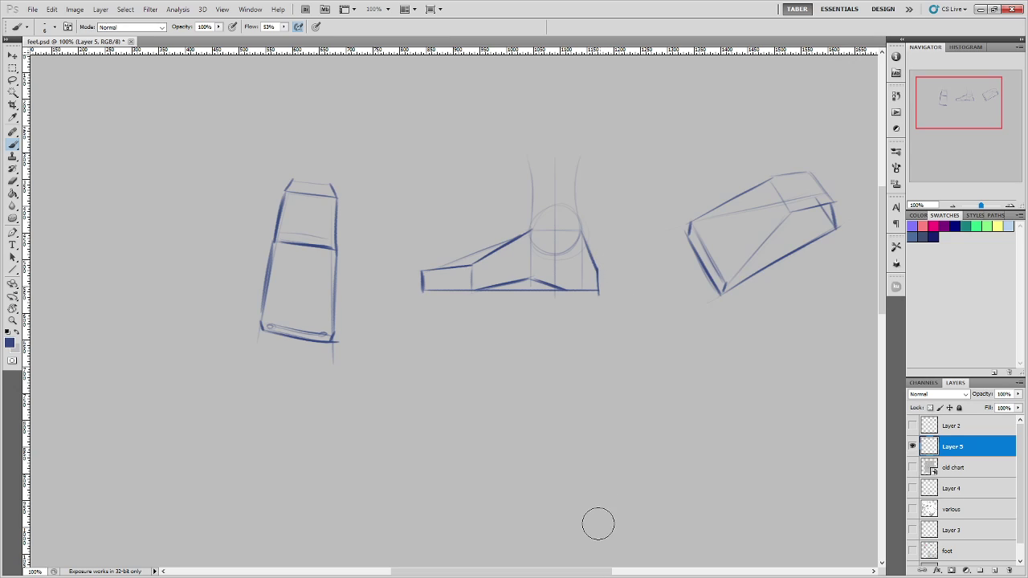
{"action": "key", "text": "ctrl+z"}
{"action": "mouse_move", "coordinate": [602, 285]}
{"action": "left_mouse_down"}
{"action": "mouse_move", "coordinate": [593, 253]}
{"action": "mouse_move", "coordinate": [601, 265]}
{"action": "left_mouse_up"}
{"action": "mouse_move", "coordinate": [582, 231]}
{"action": "left_mouse_down"}
{"action": "mouse_move", "coordinate": [600, 282]}
{"action": "mouse_move", "coordinate": [604, 262]}
{"action": "mouse_move", "coordinate": [602, 289]}
{"action": "mouse_move", "coordinate": [601, 262]}
{"action": "left_mouse_up"}
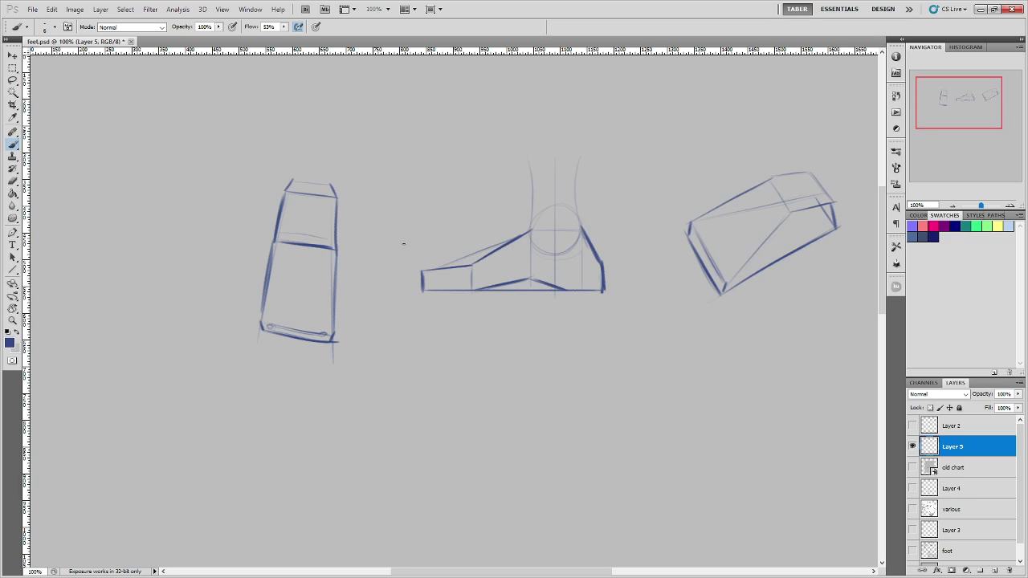
Draw a curved two-way arrow above the side-view toes and divide the toe block with a vertical line.
{"action": "mouse_move", "coordinate": [425, 240]}
{"action": "left_mouse_down"}
{"action": "mouse_move", "coordinate": [394, 250]}
{"action": "mouse_move", "coordinate": [434, 239]}
{"action": "left_mouse_up"}
{"action": "mouse_move", "coordinate": [442, 268]}
{"action": "left_mouse_down"}
{"action": "mouse_move", "coordinate": [441, 296]}
{"action": "mouse_move", "coordinate": [470, 266]}
{"action": "mouse_move", "coordinate": [421, 271]}
{"action": "mouse_move", "coordinate": [473, 265]}
{"action": "left_mouse_up"}
{"action": "key", "text": "ctrl+z"}
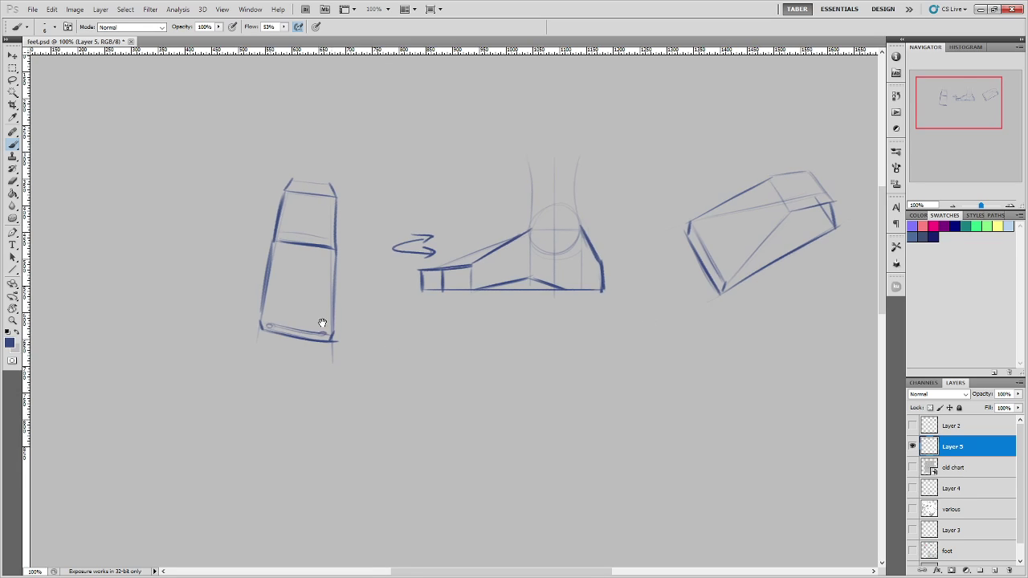
Add a slanted centre axis and a V-shaped toe edge to the front-view foot, erasing the old straight toe edge.
{"action": "left_click_drag", "start_coordinate": [321, 260], "coordinate": [357, 304]}
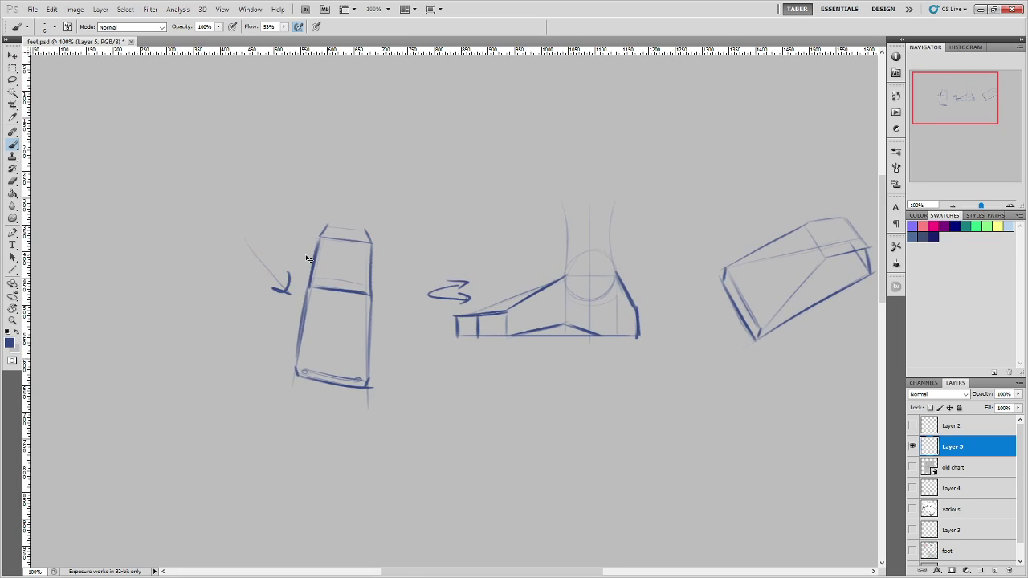
{"action": "left_click_drag", "start_coordinate": [355, 199], "coordinate": [329, 430]}
{"action": "mouse_move", "coordinate": [362, 365]}
{"action": "left_mouse_down"}
{"action": "mouse_move", "coordinate": [338, 376]}
{"action": "mouse_move", "coordinate": [368, 360]}
{"action": "mouse_move", "coordinate": [299, 346]}
{"action": "left_mouse_up"}
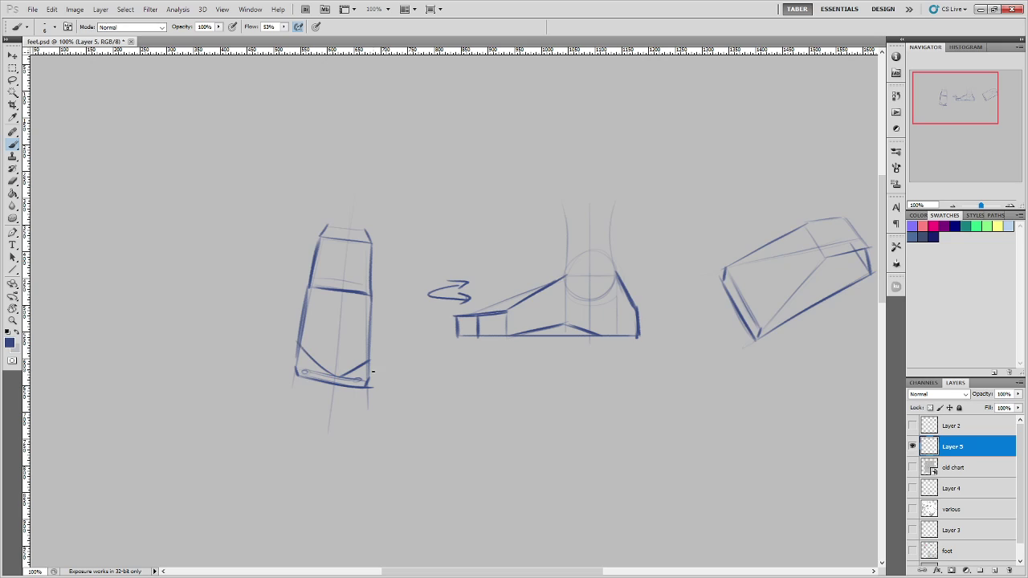
{"action": "mouse_move", "coordinate": [379, 376]}
{"action": "left_mouse_down"}
{"action": "mouse_move", "coordinate": [357, 383]}
{"action": "mouse_move", "coordinate": [366, 368]}
{"action": "left_mouse_up"}
{"action": "mouse_move", "coordinate": [294, 351]}
{"action": "left_mouse_down"}
{"action": "mouse_move", "coordinate": [284, 355]}
{"action": "mouse_move", "coordinate": [294, 349]}
{"action": "left_mouse_up"}
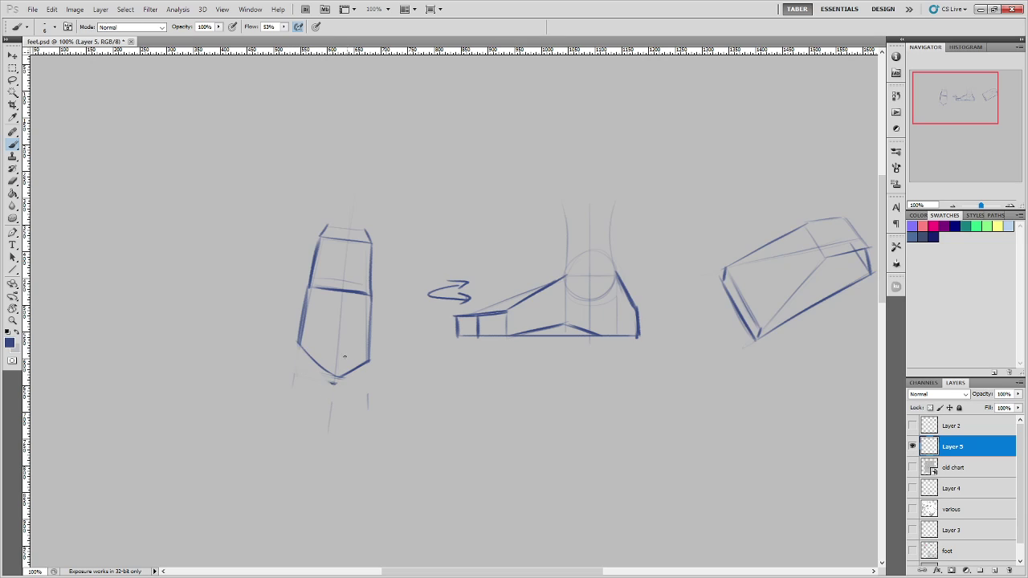
Add thickness beneath the pointed toe edge of the front-view foot and draw a cross line marking the toe break.
{"action": "mouse_move", "coordinate": [334, 377]}
{"action": "left_mouse_down"}
{"action": "mouse_move", "coordinate": [336, 387]}
{"action": "mouse_move", "coordinate": [367, 370]}
{"action": "left_mouse_up"}
{"action": "mouse_move", "coordinate": [298, 346]}
{"action": "left_mouse_down"}
{"action": "mouse_move", "coordinate": [331, 395]}
{"action": "mouse_move", "coordinate": [368, 366]}
{"action": "mouse_move", "coordinate": [369, 358]}
{"action": "left_mouse_up"}
{"action": "left_click_drag", "start_coordinate": [313, 335], "coordinate": [368, 342]}
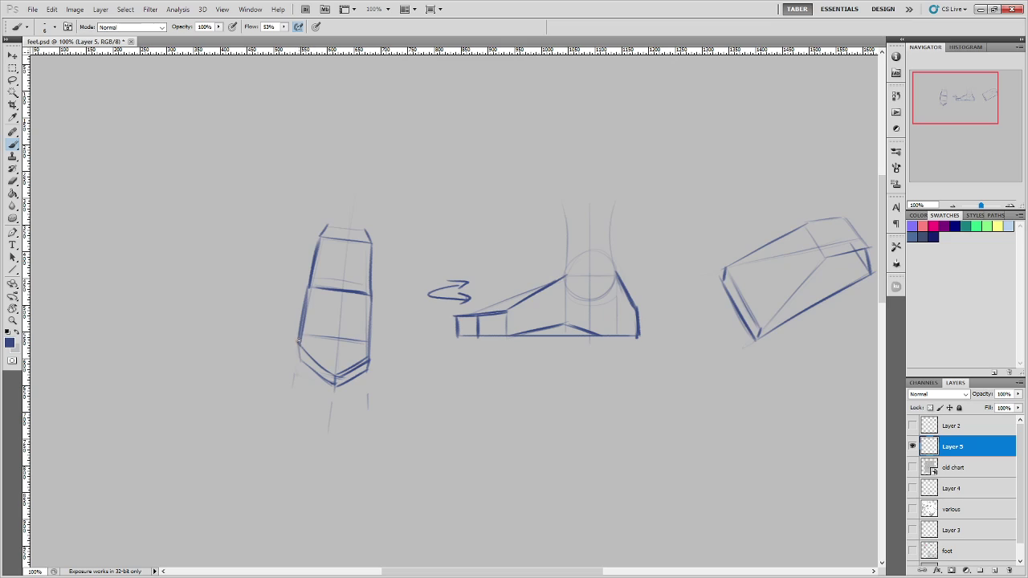
Redraw the sides of the front-view foot so they run inward to the toe break and flare out to the toe tips.
{"action": "left_click_drag", "start_coordinate": [301, 333], "coordinate": [297, 346]}
{"action": "left_click_drag", "start_coordinate": [365, 339], "coordinate": [373, 294]}
{"action": "left_click_drag", "start_coordinate": [310, 332], "coordinate": [309, 289]}
{"action": "left_click_drag", "start_coordinate": [305, 335], "coordinate": [310, 287]}
{"action": "left_click_drag", "start_coordinate": [310, 325], "coordinate": [301, 357]}
{"action": "left_click_drag", "start_coordinate": [366, 338], "coordinate": [362, 362]}
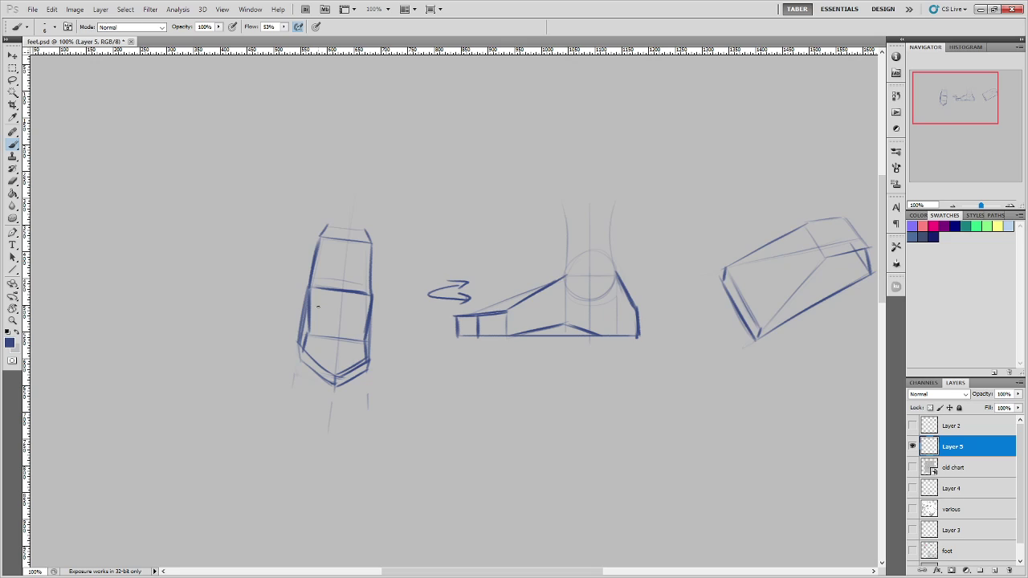
Clean up the leftover outer side lines of the front-view foot and draw an upward curved arrow beside it.
{"action": "left_click_drag", "start_coordinate": [301, 328], "coordinate": [295, 350]}
{"action": "key", "text": "ctrl+z"}
{"action": "key", "text": "ctrl+z"}
{"action": "mouse_move", "coordinate": [402, 355]}
{"action": "left_mouse_down"}
{"action": "mouse_move", "coordinate": [393, 300]}
{"action": "mouse_move", "coordinate": [402, 293]}
{"action": "left_mouse_up"}
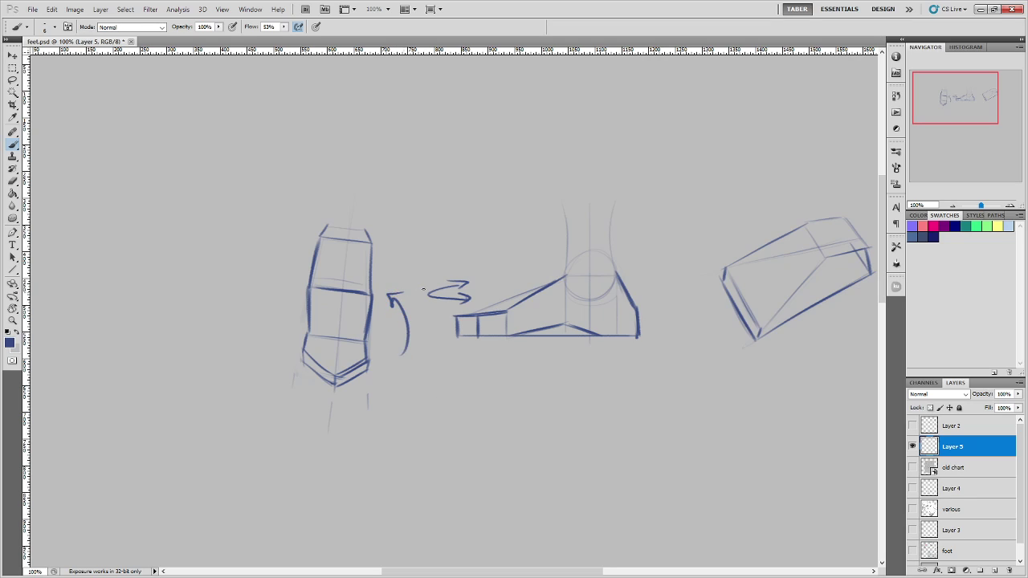
Undo the upward curved arrow beside the front-view foot.
{"action": "key", "text": "ctrl+alt+z"}
{"action": "key", "text": "ctrl+alt+z"}
{"action": "mouse_move", "coordinate": [695, 369]}
{"action": "left_mouse_down"}
{"action": "mouse_move", "coordinate": [538, 383]}
{"action": "mouse_move", "coordinate": [532, 402]}
{"action": "left_mouse_up"}
{"action": "key", "text": "ctrl+r"}
{"action": "key", "text": "ctrl+r"}
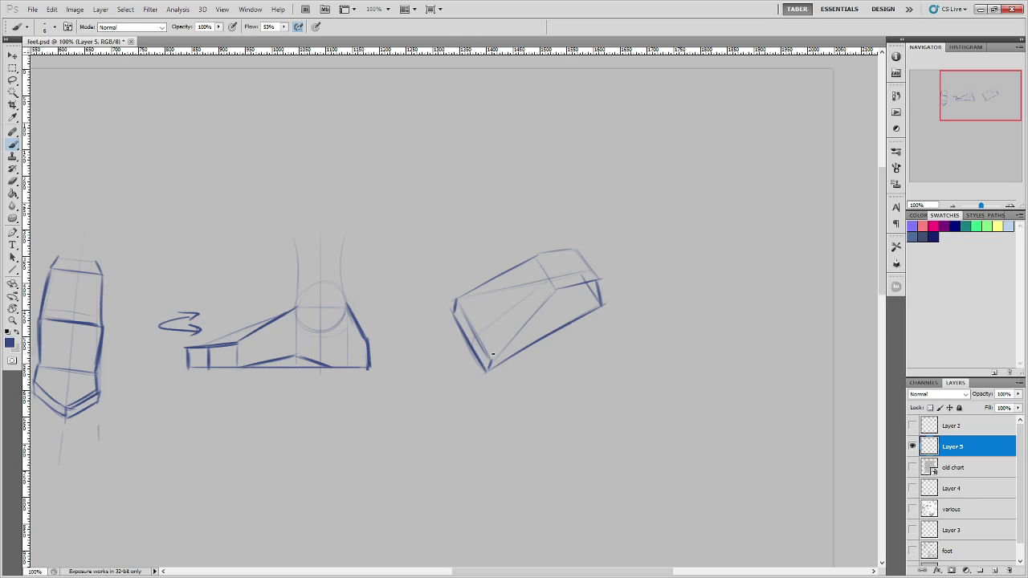
Draw the toe-break line, instep edge and outer top edge on the three-quarter foot, and outline a new angled toe shape.
{"action": "mouse_move", "coordinate": [490, 360]}
{"action": "left_mouse_down"}
{"action": "mouse_move", "coordinate": [546, 302]}
{"action": "mouse_move", "coordinate": [490, 359]}
{"action": "mouse_move", "coordinate": [519, 340]}
{"action": "mouse_move", "coordinate": [554, 285]}
{"action": "mouse_move", "coordinate": [518, 335]}
{"action": "mouse_move", "coordinate": [488, 284]}
{"action": "mouse_move", "coordinate": [519, 340]}
{"action": "mouse_move", "coordinate": [505, 310]}
{"action": "mouse_move", "coordinate": [520, 337]}
{"action": "left_mouse_up"}
{"action": "key", "text": "ctrl+z"}
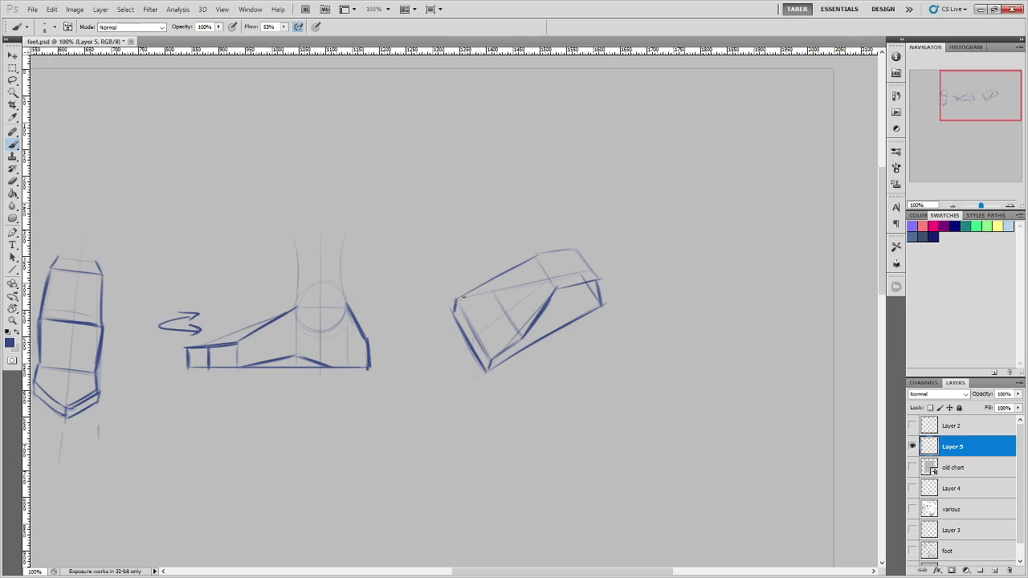
{"action": "mouse_move", "coordinate": [463, 297]}
{"action": "left_mouse_down"}
{"action": "mouse_move", "coordinate": [456, 302]}
{"action": "mouse_move", "coordinate": [539, 252]}
{"action": "left_mouse_up"}
{"action": "mouse_move", "coordinate": [511, 349]}
{"action": "left_mouse_down"}
{"action": "mouse_move", "coordinate": [480, 340]}
{"action": "mouse_move", "coordinate": [507, 348]}
{"action": "mouse_move", "coordinate": [475, 293]}
{"action": "left_mouse_up"}
{"action": "left_click_drag", "start_coordinate": [474, 341], "coordinate": [475, 294]}
{"action": "left_click_drag", "start_coordinate": [475, 334], "coordinate": [479, 343]}
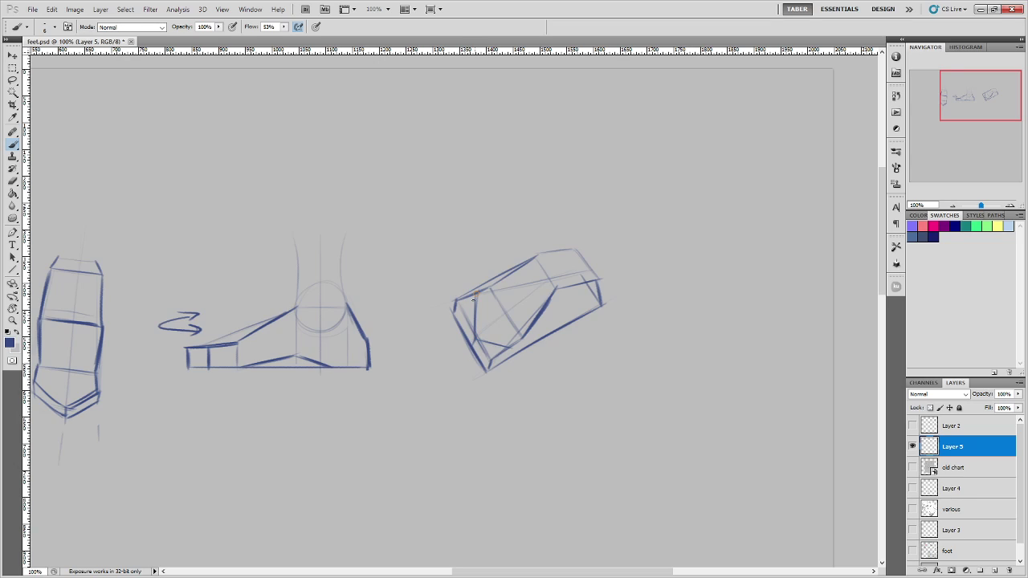
Erase the old square toe corners of the three-quarter foot and add thickness beneath the new angled toe edge.
{"action": "mouse_move", "coordinate": [474, 294]}
{"action": "left_mouse_down"}
{"action": "mouse_move", "coordinate": [470, 343]}
{"action": "mouse_move", "coordinate": [512, 357]}
{"action": "left_mouse_up"}
{"action": "mouse_move", "coordinate": [454, 282]}
{"action": "left_mouse_down"}
{"action": "mouse_move", "coordinate": [466, 395]}
{"action": "mouse_move", "coordinate": [474, 283]}
{"action": "mouse_move", "coordinate": [462, 304]}
{"action": "mouse_move", "coordinate": [485, 277]}
{"action": "left_mouse_up"}
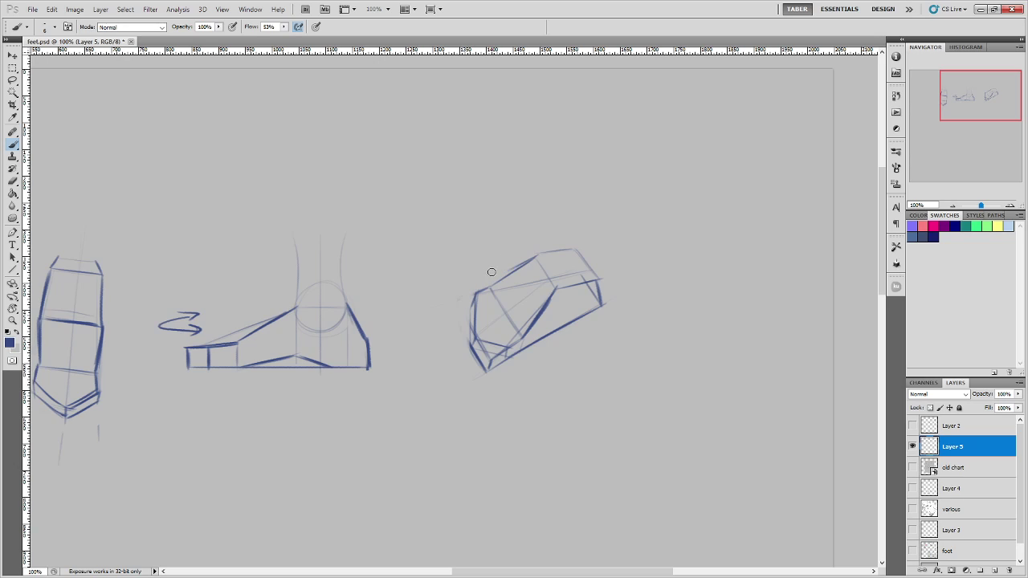
{"action": "mouse_move", "coordinate": [476, 360]}
{"action": "left_mouse_down"}
{"action": "mouse_move", "coordinate": [503, 362]}
{"action": "mouse_move", "coordinate": [481, 369]}
{"action": "mouse_move", "coordinate": [497, 377]}
{"action": "mouse_move", "coordinate": [478, 344]}
{"action": "mouse_move", "coordinate": [501, 350]}
{"action": "left_mouse_up"}
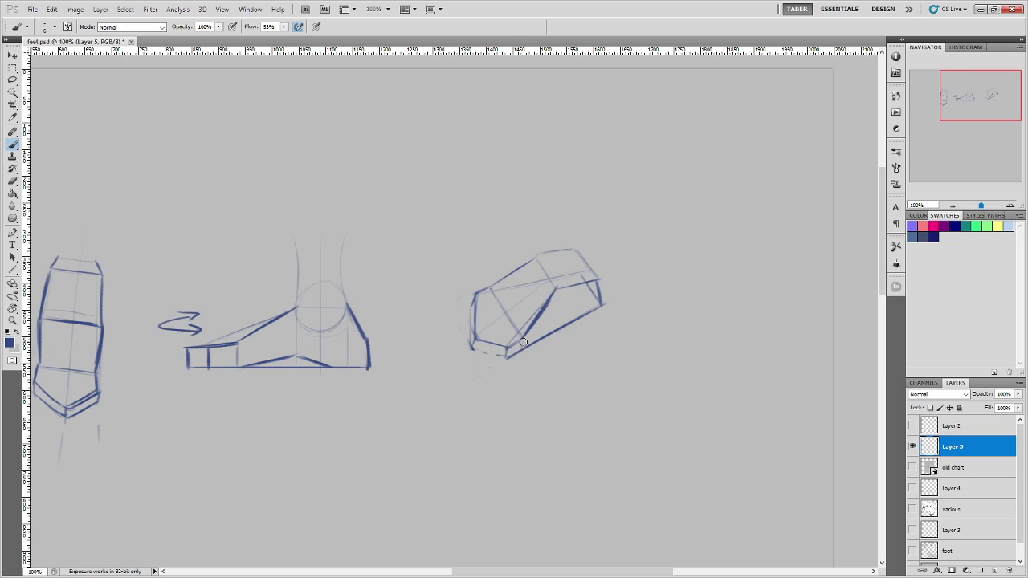
{"action": "left_click_drag", "start_coordinate": [508, 283], "coordinate": [500, 288]}
Draw a two-way arrow beneath the three-quarter foot, then lasso its toe section and move it outward to lengthen the foot.
{"action": "mouse_move", "coordinate": [475, 293]}
{"action": "left_mouse_down"}
{"action": "mouse_move", "coordinate": [511, 372]}
{"action": "mouse_move", "coordinate": [501, 378]}
{"action": "mouse_move", "coordinate": [547, 354]}
{"action": "left_mouse_up"}
{"action": "left_click", "coordinate": [12, 79]}
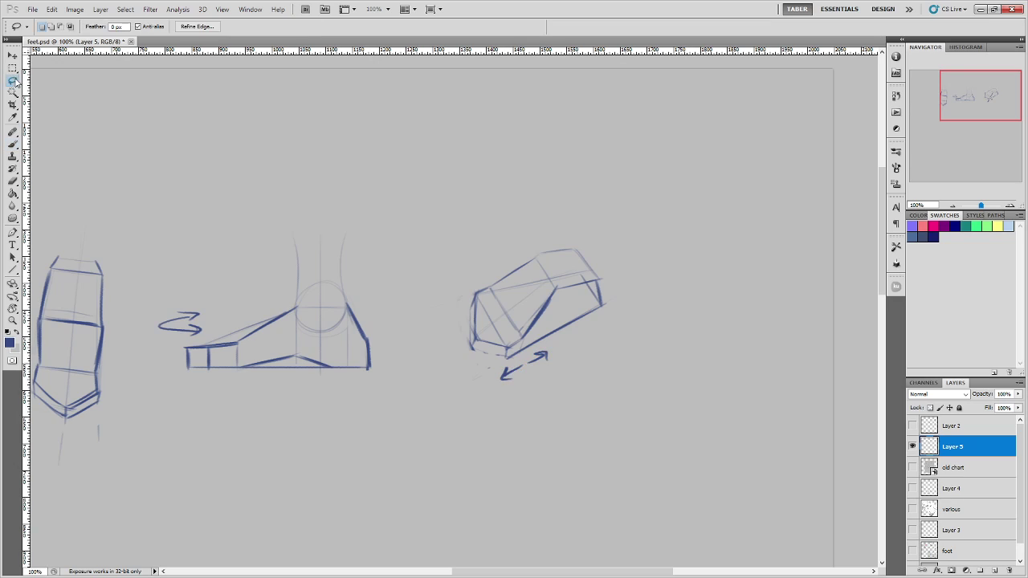
{"action": "mouse_move", "coordinate": [490, 303]}
{"action": "left_mouse_down"}
{"action": "mouse_move", "coordinate": [472, 279]}
{"action": "mouse_move", "coordinate": [474, 360]}
{"action": "mouse_move", "coordinate": [514, 359]}
{"action": "mouse_move", "coordinate": [517, 330]}
{"action": "mouse_move", "coordinate": [486, 287]}
{"action": "left_mouse_up"}
{"action": "left_click_drag", "start_coordinate": [510, 351], "coordinate": [491, 361]}
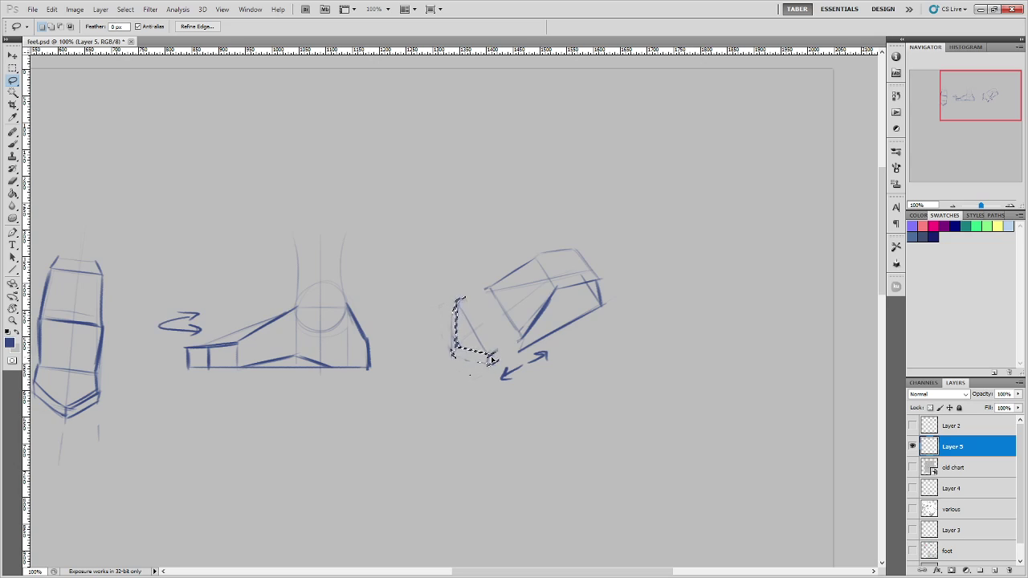
{"action": "key", "text": "ctrl+d"}
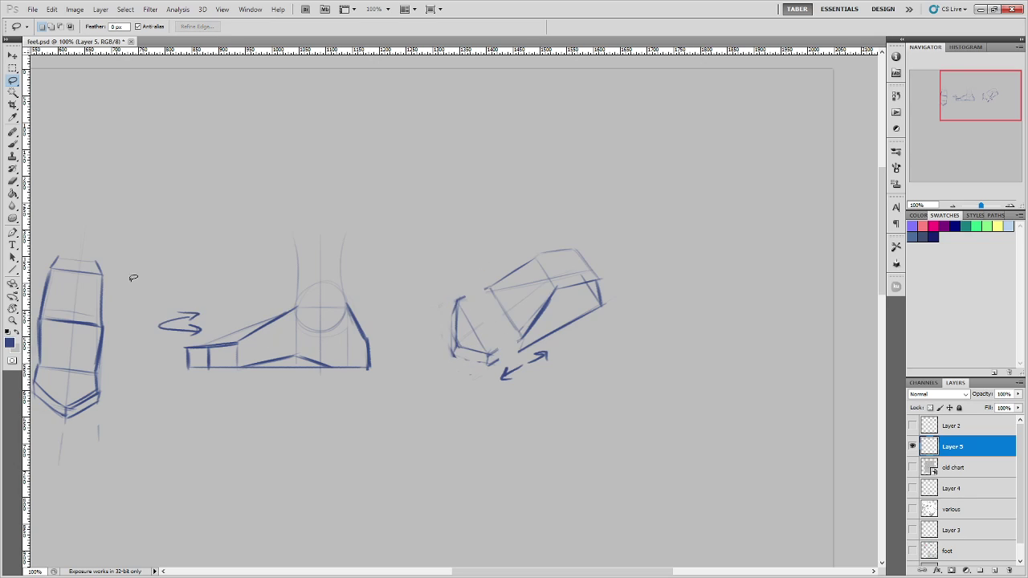
Reconnect the moved toe section to the three-quarter foot with edge lines and add a slanted line at the heel.
{"action": "key", "text": "b"}
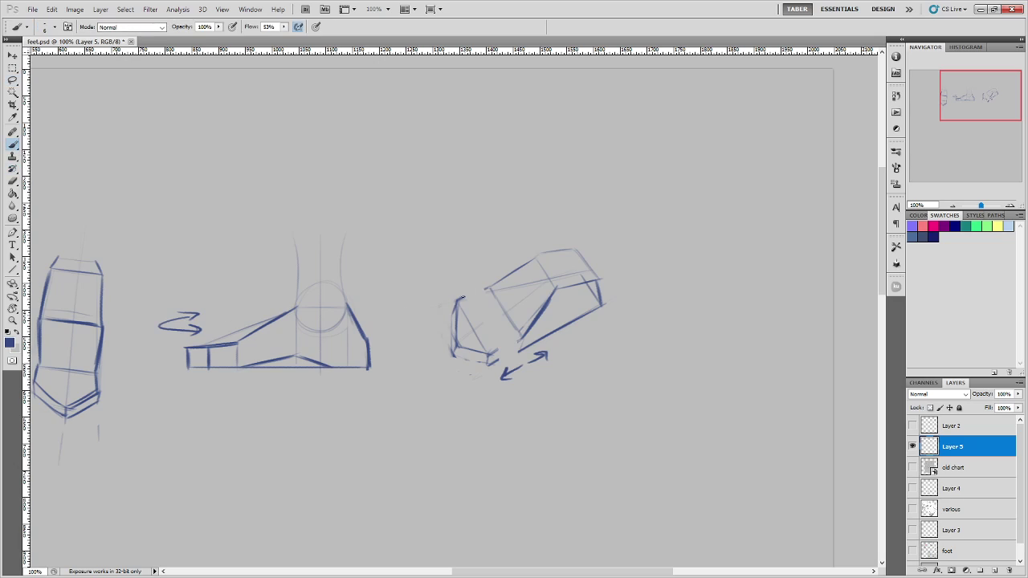
{"action": "left_click_drag", "start_coordinate": [456, 299], "coordinate": [493, 286]}
{"action": "mouse_move", "coordinate": [487, 355]}
{"action": "left_mouse_down"}
{"action": "mouse_move", "coordinate": [533, 344]}
{"action": "mouse_move", "coordinate": [527, 333]}
{"action": "mouse_move", "coordinate": [514, 343]}
{"action": "left_mouse_up"}
{"action": "mouse_move", "coordinate": [595, 283]}
{"action": "left_mouse_down"}
{"action": "mouse_move", "coordinate": [576, 326]}
{"action": "mouse_move", "coordinate": [555, 293]}
{"action": "mouse_move", "coordinate": [549, 324]}
{"action": "mouse_move", "coordinate": [553, 289]}
{"action": "mouse_move", "coordinate": [547, 332]}
{"action": "left_mouse_up"}
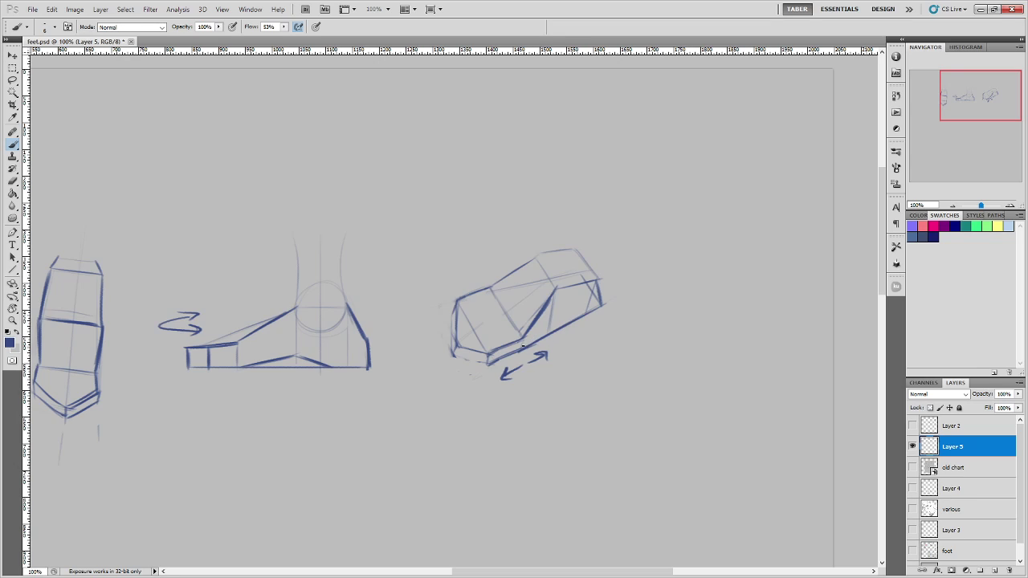
Redraw the lower side edge of the three-quarter foot so it cuts inward at the arch, and draw an arrow pointing at it.
{"action": "left_click_drag", "start_coordinate": [521, 350], "coordinate": [591, 311]}
{"action": "mouse_move", "coordinate": [525, 342]}
{"action": "left_mouse_down"}
{"action": "mouse_move", "coordinate": [543, 325]}
{"action": "mouse_move", "coordinate": [520, 349]}
{"action": "mouse_move", "coordinate": [578, 314]}
{"action": "left_mouse_up"}
{"action": "key", "text": "ctrl+z"}
{"action": "left_click_drag", "start_coordinate": [591, 364], "coordinate": [566, 338]}
{"action": "mouse_move", "coordinate": [567, 338]}
{"action": "left_mouse_down"}
{"action": "mouse_move", "coordinate": [582, 344]}
{"action": "mouse_move", "coordinate": [562, 330]}
{"action": "mouse_move", "coordinate": [595, 316]}
{"action": "left_mouse_up"}
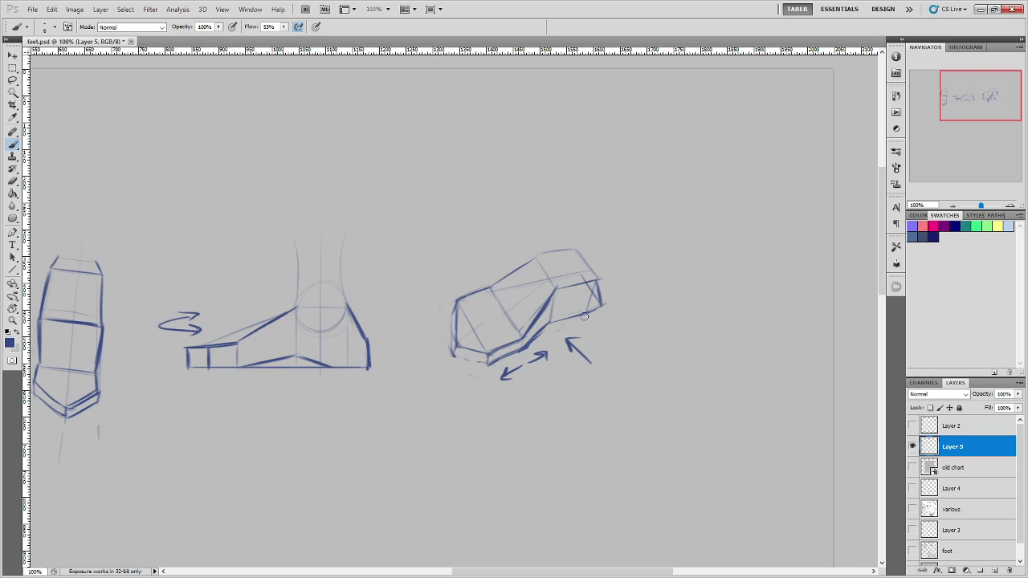
Clean up the arch edge of the three-quarter foot and chamfer its heel corner.
{"action": "left_click_drag", "start_coordinate": [523, 354], "coordinate": [545, 330]}
{"action": "left_click_drag", "start_coordinate": [601, 283], "coordinate": [594, 303]}
{"action": "mouse_move", "coordinate": [603, 300]}
{"action": "left_mouse_down"}
{"action": "mouse_move", "coordinate": [615, 322]}
{"action": "mouse_move", "coordinate": [607, 275]}
{"action": "mouse_move", "coordinate": [604, 303]}
{"action": "left_mouse_up"}
{"action": "mouse_move", "coordinate": [426, 442]}
{"action": "left_mouse_down"}
{"action": "mouse_move", "coordinate": [587, 367]}
{"action": "mouse_move", "coordinate": [530, 385]}
{"action": "left_mouse_up"}
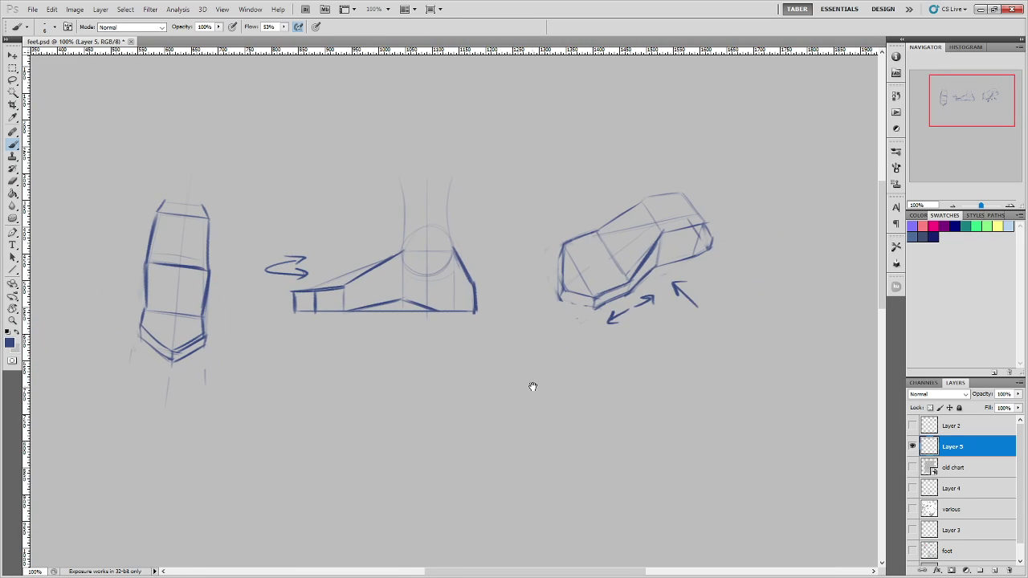
Show the old chart layer in place of Layer 5 and make it the active layer.
{"action": "left_click", "coordinate": [913, 467]}
{"action": "left_click", "coordinate": [912, 447]}
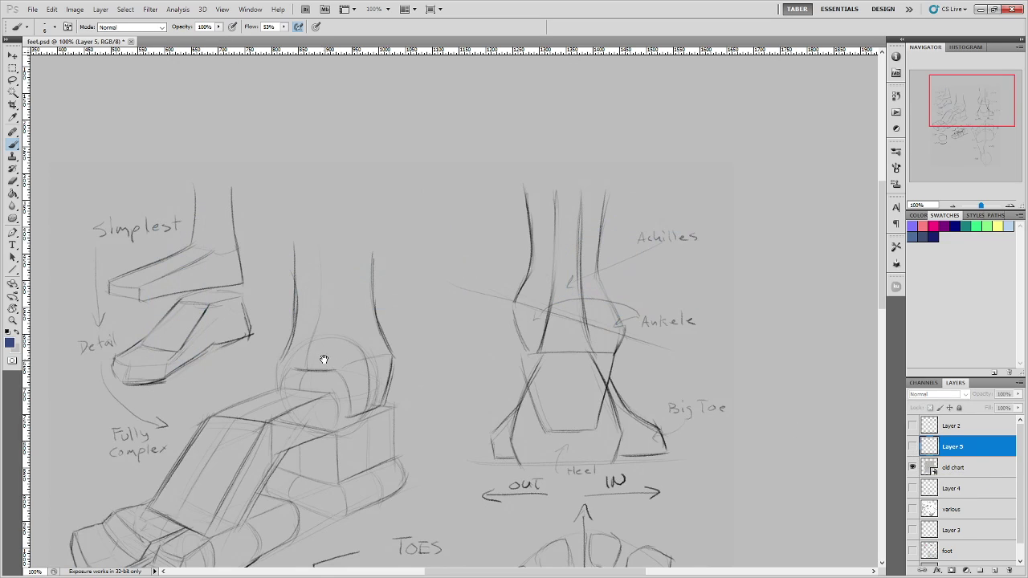
{"action": "left_click_drag", "start_coordinate": [324, 359], "coordinate": [457, 326]}
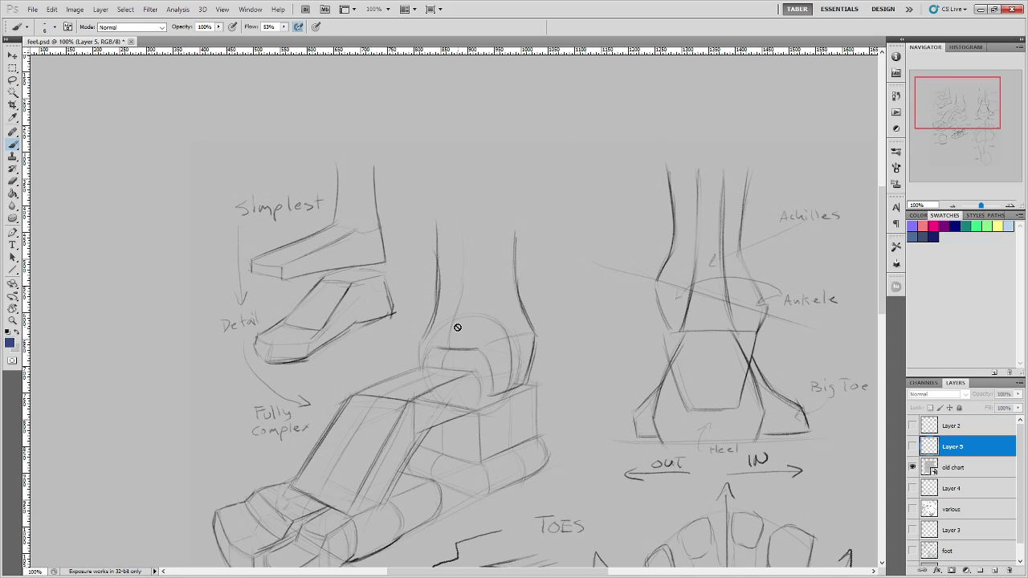
{"action": "left_click", "coordinate": [983, 470]}
{"action": "left_click_drag", "start_coordinate": [588, 420], "coordinate": [573, 335]}
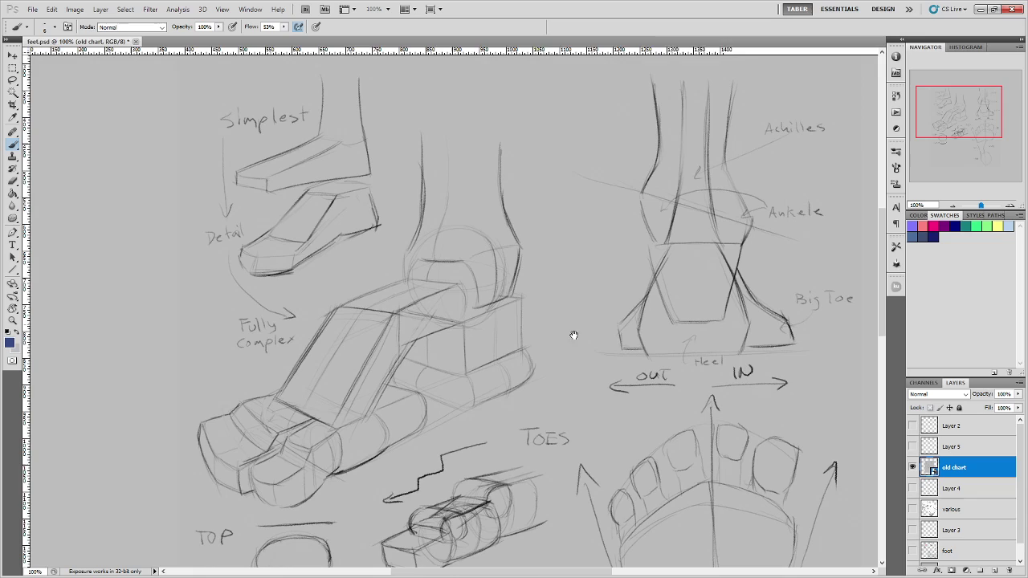
On a new layer above the chart, extend the large complex foot's heel backward with a rounded pad and a slanted back edge.
{"action": "left_click", "coordinate": [994, 570]}
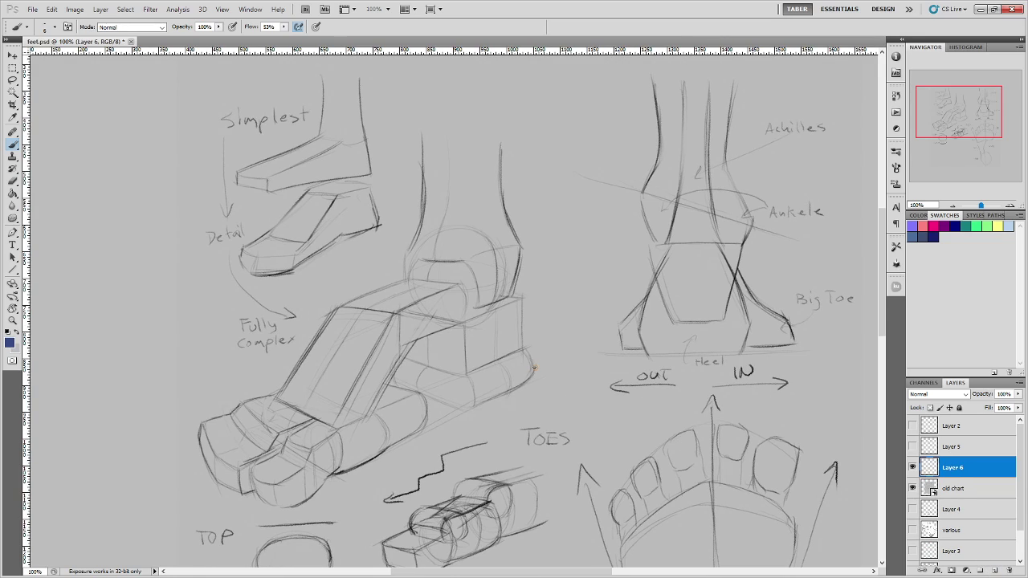
{"action": "mouse_move", "coordinate": [534, 367]}
{"action": "left_mouse_down"}
{"action": "mouse_move", "coordinate": [537, 301]}
{"action": "mouse_move", "coordinate": [523, 263]}
{"action": "mouse_move", "coordinate": [538, 363]}
{"action": "left_mouse_up"}
{"action": "key", "text": "ctrl+z"}
{"action": "key", "text": "ctrl+z"}
{"action": "mouse_move", "coordinate": [541, 344]}
{"action": "left_mouse_down"}
{"action": "mouse_move", "coordinate": [553, 354]}
{"action": "mouse_move", "coordinate": [536, 372]}
{"action": "left_mouse_up"}
{"action": "left_click_drag", "start_coordinate": [523, 253], "coordinate": [539, 342]}
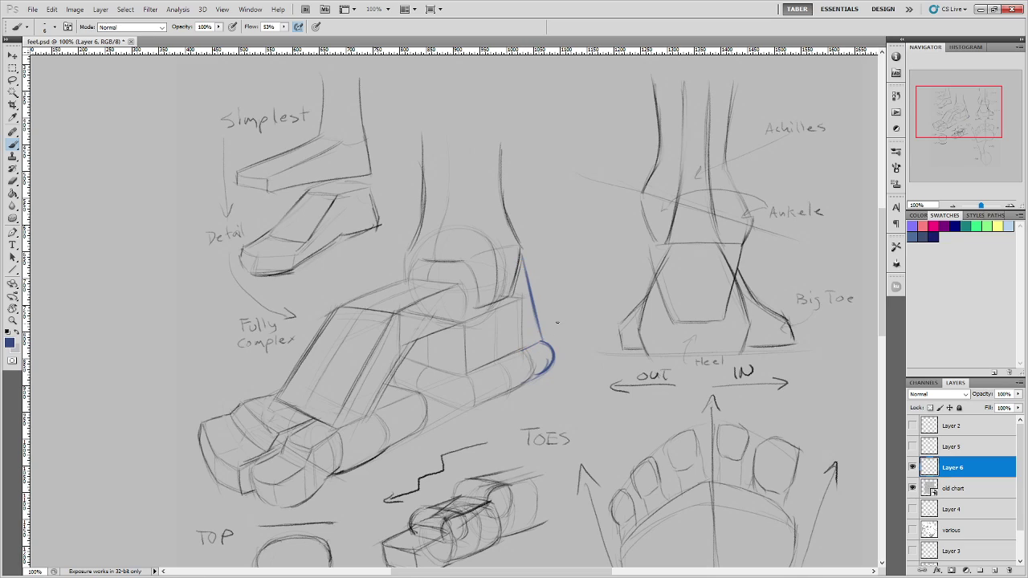
{"action": "mouse_move", "coordinate": [525, 278]}
{"action": "left_mouse_down"}
{"action": "mouse_move", "coordinate": [531, 347]}
{"action": "mouse_move", "coordinate": [523, 332]}
{"action": "left_mouse_up"}
{"action": "mouse_move", "coordinate": [521, 273]}
{"action": "left_mouse_down"}
{"action": "mouse_move", "coordinate": [518, 365]}
{"action": "mouse_move", "coordinate": [546, 342]}
{"action": "left_mouse_up"}
Rasterize the old chart layer and merge the heel correction on Layer 6 down into it.
{"action": "left_click", "coordinate": [975, 490]}
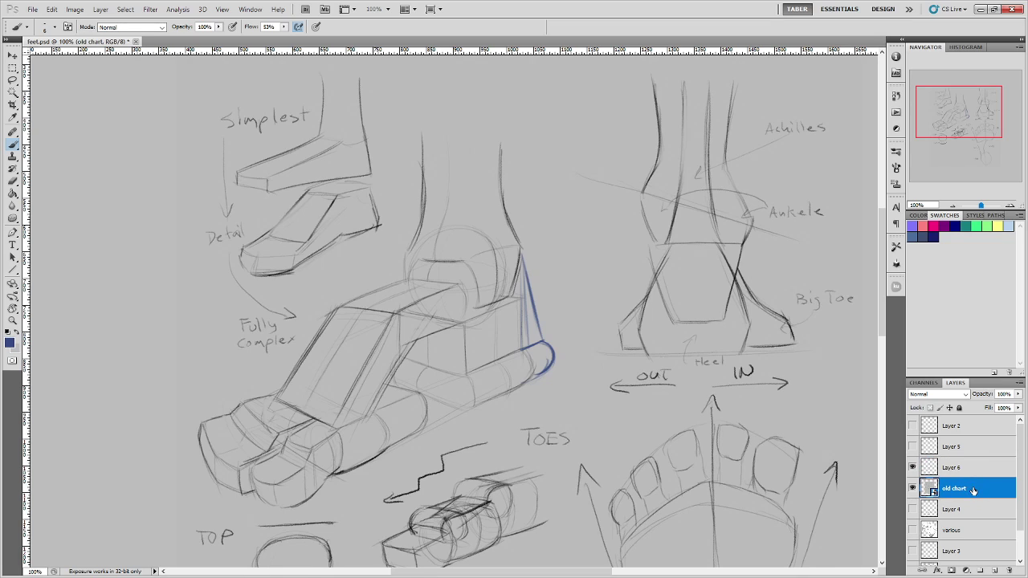
{"action": "right_click", "coordinate": [974, 491]}
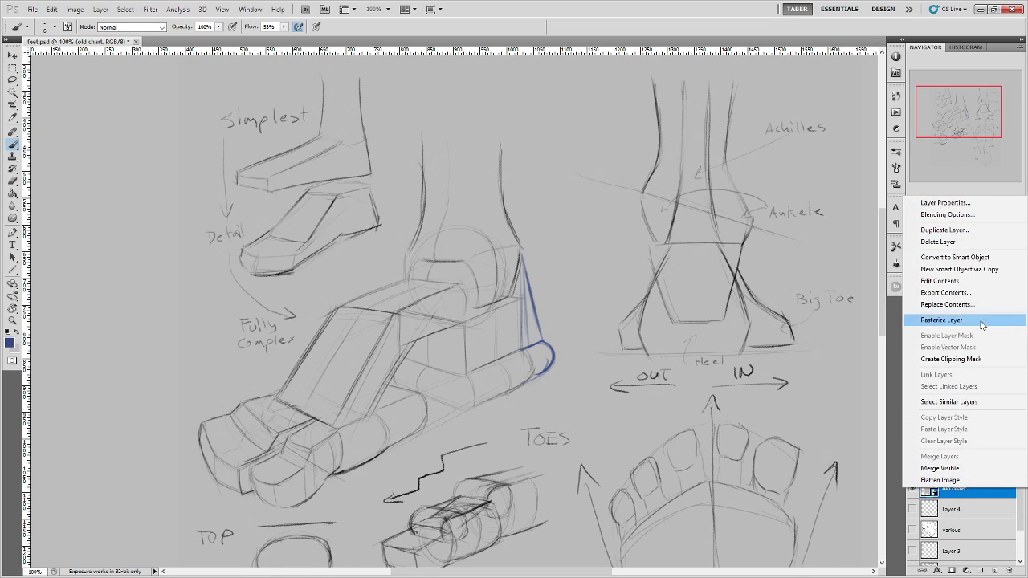
{"action": "left_click", "coordinate": [976, 322]}
{"action": "left_click", "coordinate": [976, 466]}
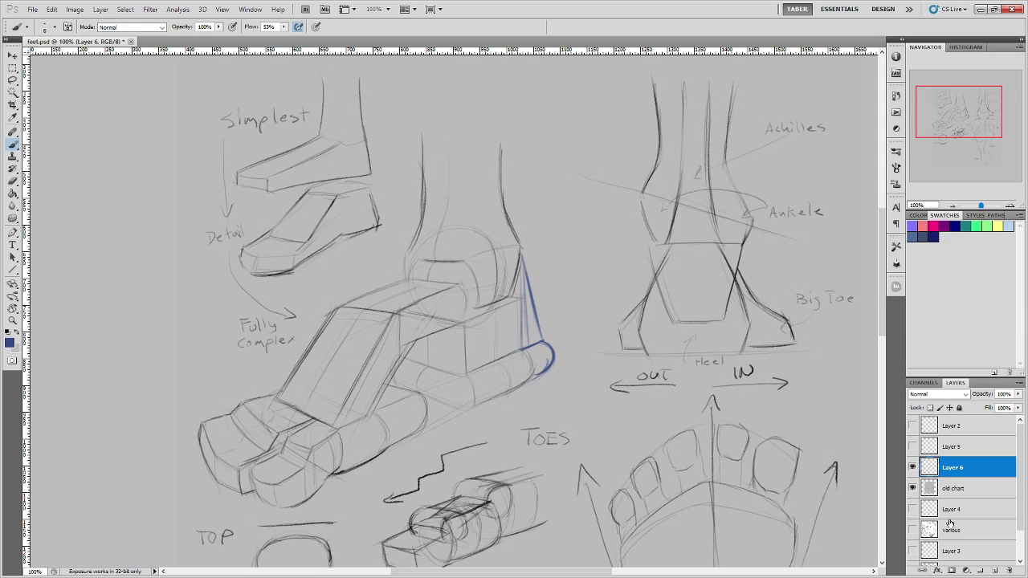
{"action": "key", "text": "ctrl+e"}
Examine the corrected old chart as a whole with Layer 5 hidden.
{"action": "left_click", "coordinate": [957, 447]}
{"action": "left_click", "coordinate": [912, 447]}
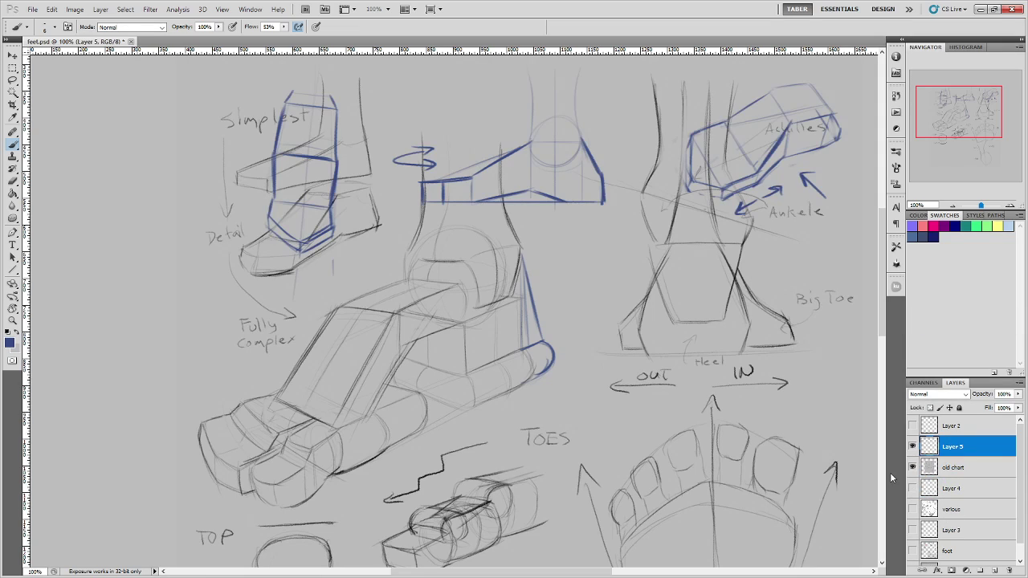
{"action": "left_click", "coordinate": [913, 447]}
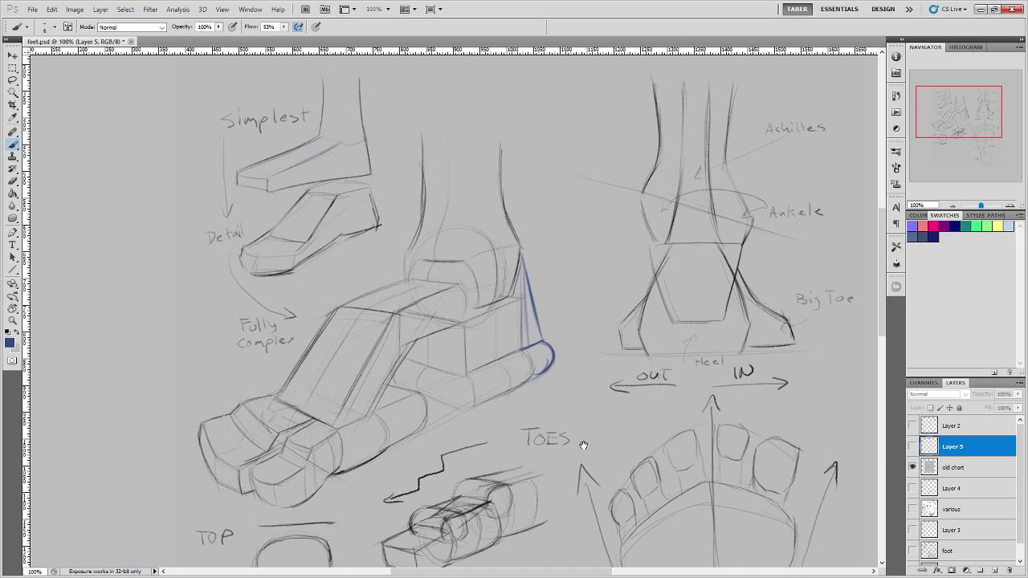
{"action": "left_click_drag", "start_coordinate": [580, 444], "coordinate": [540, 381]}
{"action": "key", "text": "ctrl+minus"}
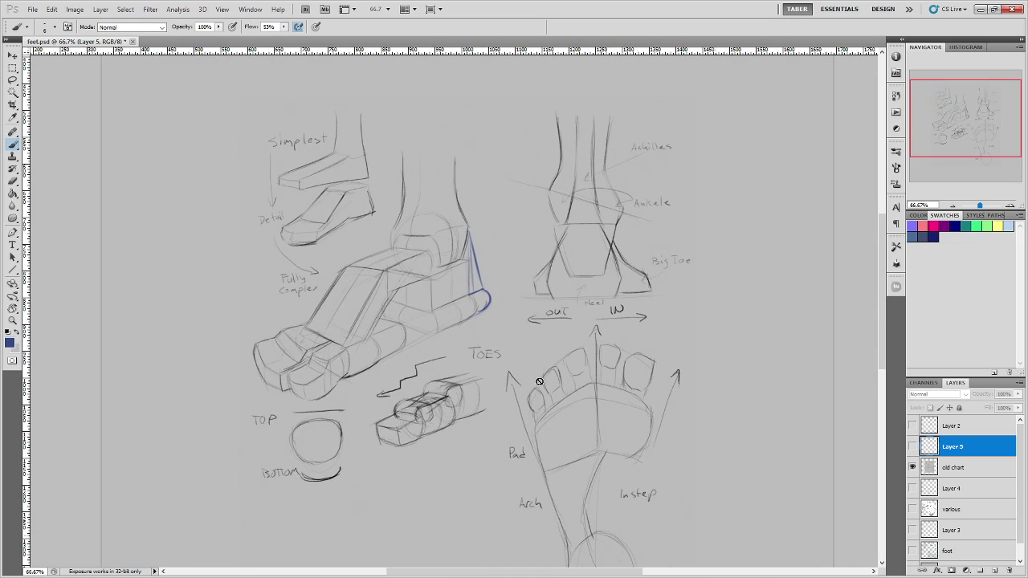
{"action": "left_click_drag", "start_coordinate": [475, 310], "coordinate": [508, 354]}
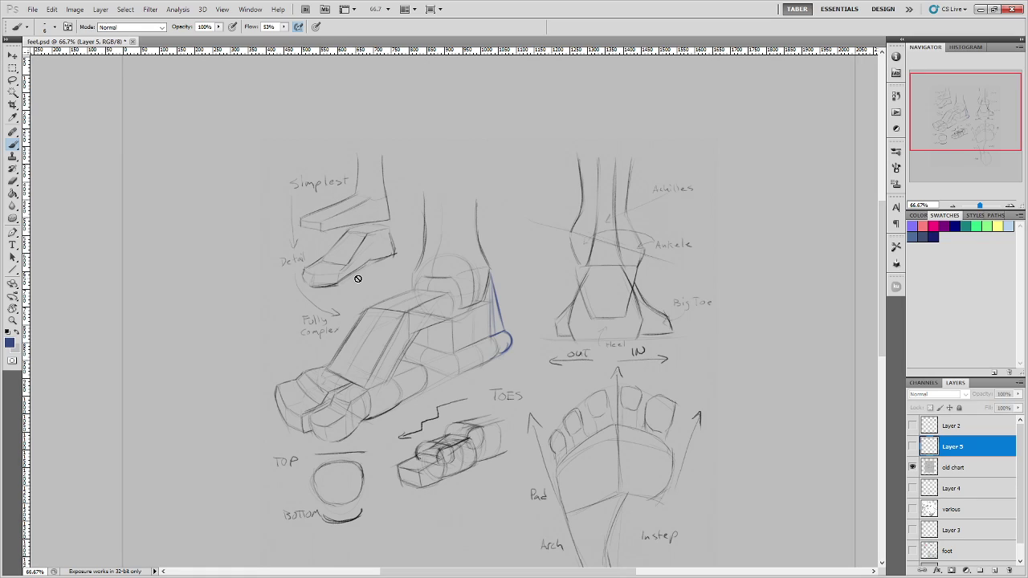
Show Layer 5 in place of the old chart and lightly sketch a wedge-shaped side-view foot below the existing side view.
{"action": "left_click", "coordinate": [913, 445]}
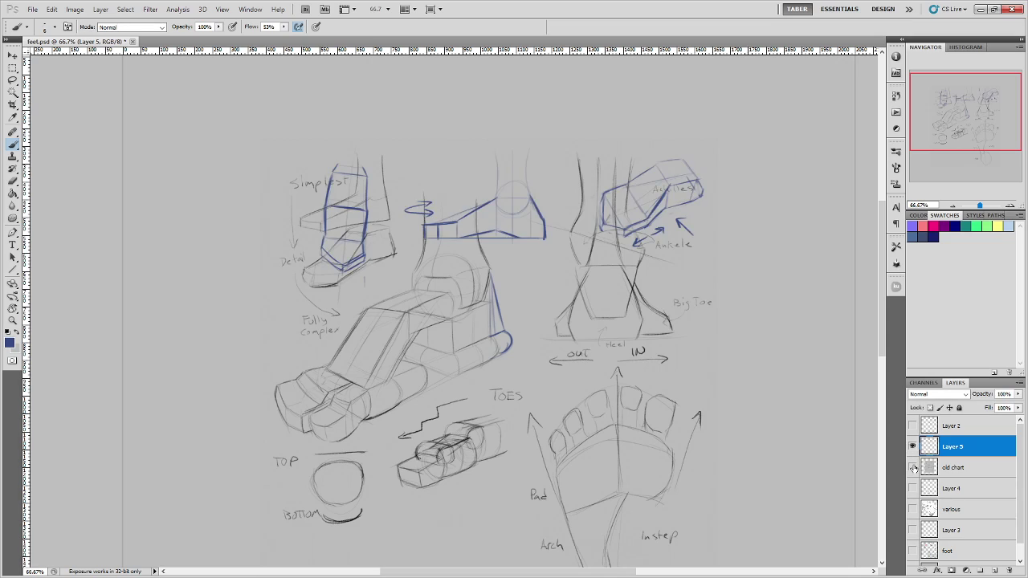
{"action": "left_click", "coordinate": [913, 468]}
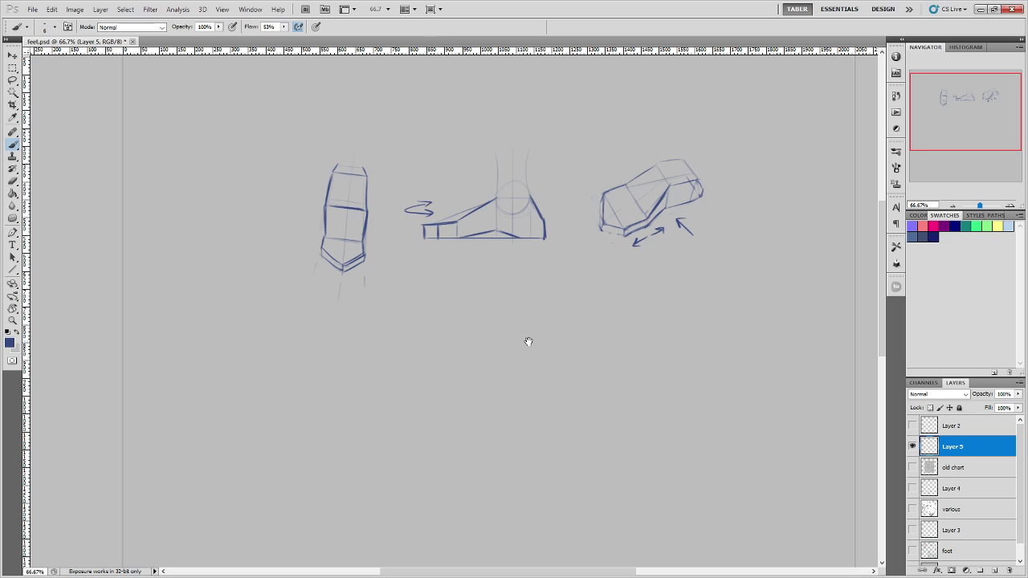
{"action": "left_click_drag", "start_coordinate": [525, 342], "coordinate": [480, 344]}
{"action": "key", "text": "ctrl+plus"}
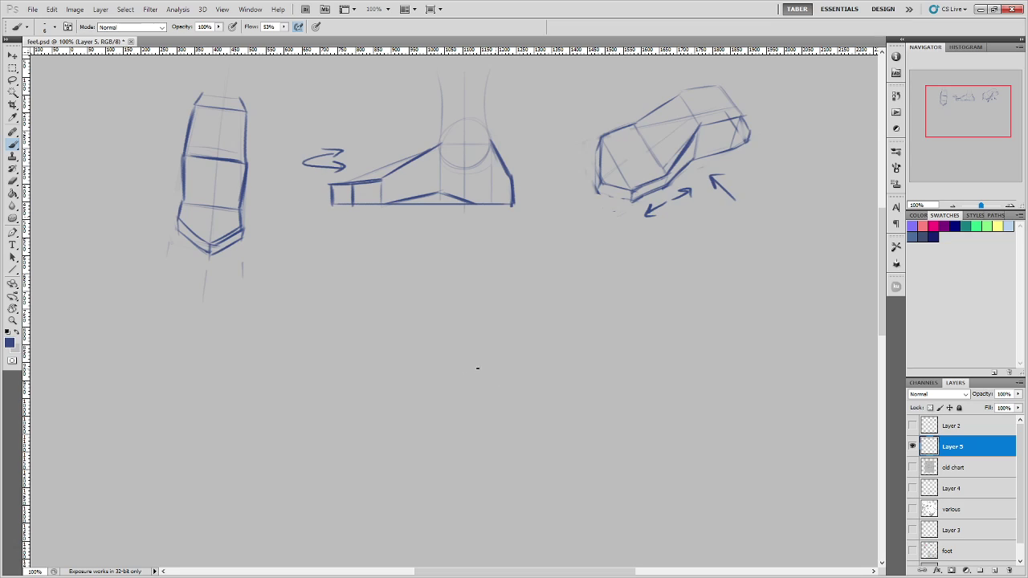
{"action": "left_click_drag", "start_coordinate": [391, 373], "coordinate": [591, 370]}
{"action": "mouse_move", "coordinate": [399, 370]}
{"action": "left_mouse_down"}
{"action": "mouse_move", "coordinate": [473, 326]}
{"action": "mouse_move", "coordinate": [541, 308]}
{"action": "left_mouse_up"}
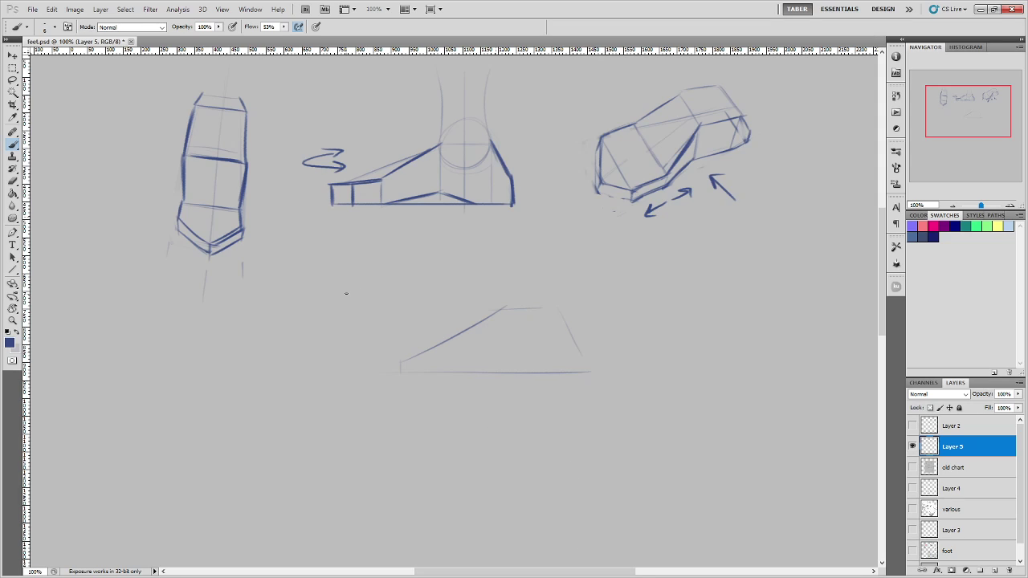
{"action": "left_click_drag", "start_coordinate": [346, 293], "coordinate": [377, 215]}
{"action": "mouse_move", "coordinate": [370, 230]}
{"action": "left_mouse_down"}
{"action": "mouse_move", "coordinate": [376, 213]}
{"action": "mouse_move", "coordinate": [383, 231]}
{"action": "left_mouse_up"}
{"action": "key", "text": "ctrl+alt+z"}
{"action": "key", "text": "ctrl+alt+z"}
{"action": "key", "text": "ctrl+alt+z"}
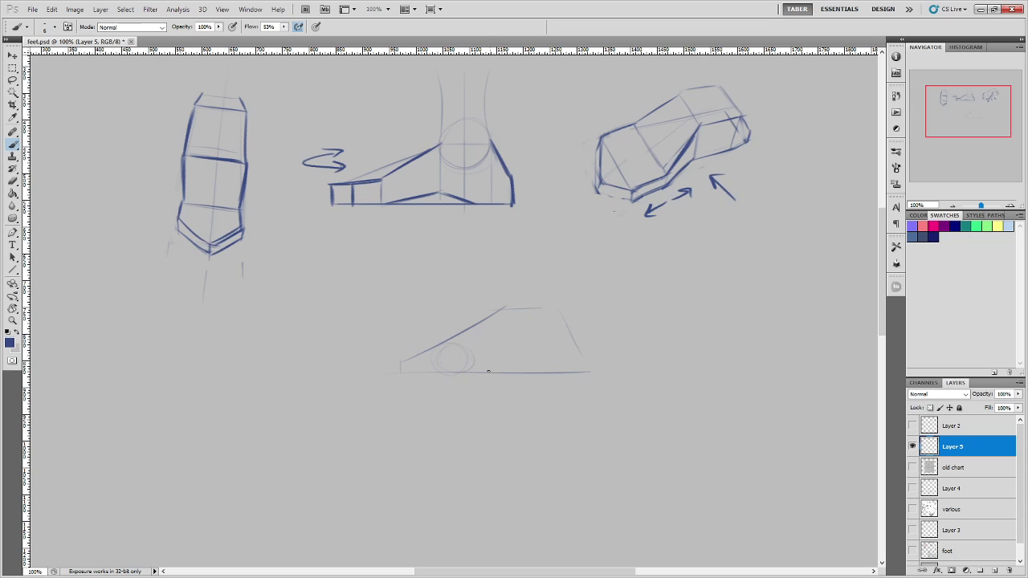
Draw the sole and instep lines of the new side-view foot pivoting up at the ball, with a curved arrow for the lifting heel.
{"action": "mouse_move", "coordinate": [504, 294]}
{"action": "left_mouse_down"}
{"action": "mouse_move", "coordinate": [482, 277]}
{"action": "mouse_move", "coordinate": [491, 265]}
{"action": "left_mouse_up"}
{"action": "key", "text": "ctrl+z"}
{"action": "mouse_move", "coordinate": [451, 309]}
{"action": "left_mouse_down"}
{"action": "mouse_move", "coordinate": [454, 343]}
{"action": "mouse_move", "coordinate": [458, 273]}
{"action": "left_mouse_up"}
{"action": "left_click_drag", "start_coordinate": [454, 345], "coordinate": [463, 255]}
{"action": "left_click_drag", "start_coordinate": [472, 365], "coordinate": [535, 286]}
{"action": "left_click_drag", "start_coordinate": [485, 324], "coordinate": [504, 374]}
{"action": "key", "text": "ctrl+z"}
{"action": "mouse_move", "coordinate": [460, 299]}
{"action": "left_mouse_down"}
{"action": "mouse_move", "coordinate": [513, 314]}
{"action": "mouse_move", "coordinate": [559, 297]}
{"action": "mouse_move", "coordinate": [589, 367]}
{"action": "mouse_move", "coordinate": [538, 283]}
{"action": "mouse_move", "coordinate": [532, 292]}
{"action": "mouse_move", "coordinate": [556, 283]}
{"action": "left_mouse_up"}
{"action": "key", "text": "ctrl+z"}
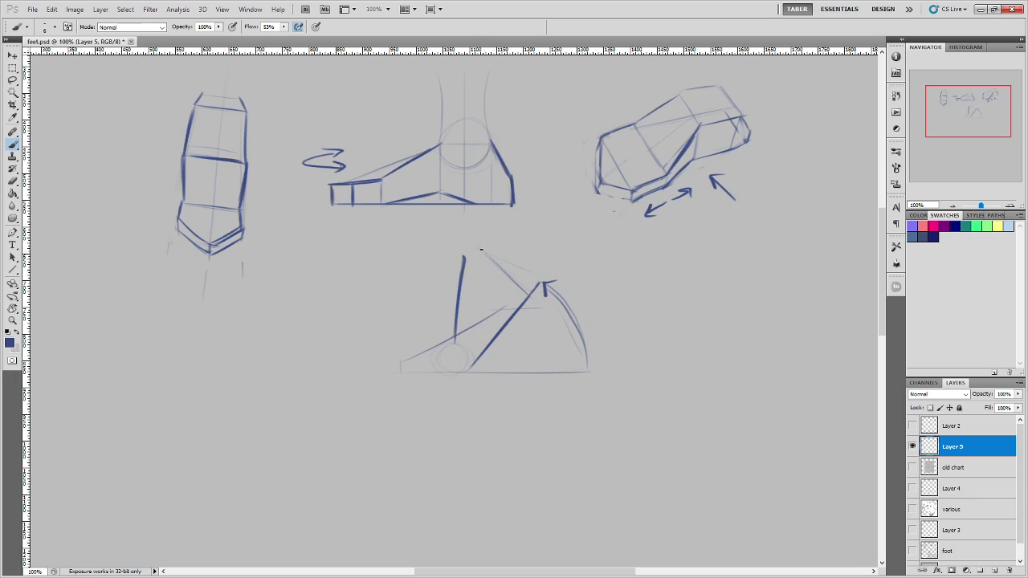
Outline the raised heel and ankle of the bent foot and firm up its flat toe section.
{"action": "left_click_drag", "start_coordinate": [478, 250], "coordinate": [545, 281]}
{"action": "mouse_move", "coordinate": [463, 278]}
{"action": "left_mouse_down"}
{"action": "mouse_move", "coordinate": [484, 257]}
{"action": "mouse_move", "coordinate": [461, 287]}
{"action": "left_mouse_up"}
{"action": "left_click_drag", "start_coordinate": [485, 254], "coordinate": [460, 294]}
{"action": "left_click_drag", "start_coordinate": [464, 256], "coordinate": [448, 298]}
{"action": "mouse_move", "coordinate": [453, 342]}
{"action": "left_mouse_down"}
{"action": "mouse_move", "coordinate": [397, 369]}
{"action": "mouse_move", "coordinate": [400, 361]}
{"action": "mouse_move", "coordinate": [409, 373]}
{"action": "mouse_move", "coordinate": [466, 372]}
{"action": "left_mouse_up"}
{"action": "left_click_drag", "start_coordinate": [403, 372], "coordinate": [466, 371]}
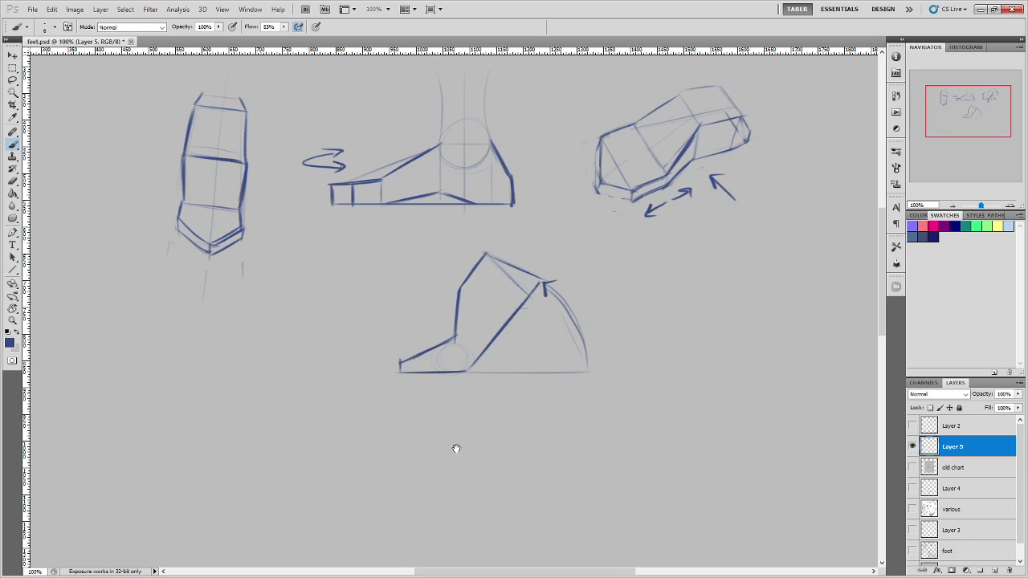
Sketch a second side-view foot beside the bent one, standing steeply on its toes with a circle at the ball.
{"action": "left_click_drag", "start_coordinate": [457, 447], "coordinate": [591, 388]}
{"action": "mouse_move", "coordinate": [400, 361]}
{"action": "left_mouse_down"}
{"action": "mouse_move", "coordinate": [458, 361]}
{"action": "mouse_move", "coordinate": [452, 292]}
{"action": "mouse_move", "coordinate": [431, 251]}
{"action": "left_mouse_up"}
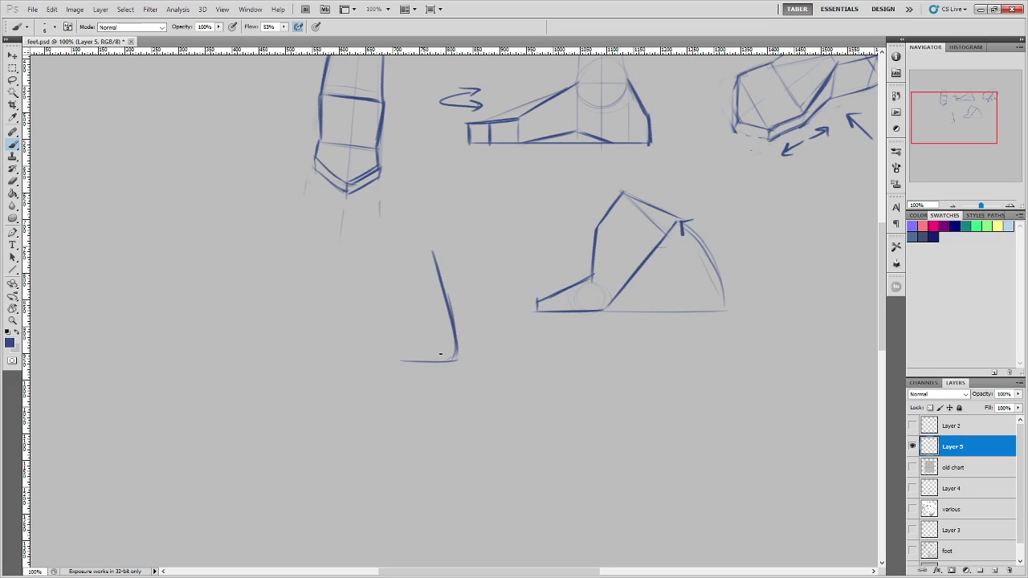
{"action": "mouse_move", "coordinate": [440, 353]}
{"action": "left_mouse_down"}
{"action": "mouse_move", "coordinate": [451, 340]}
{"action": "mouse_move", "coordinate": [452, 234]}
{"action": "left_mouse_up"}
{"action": "key", "text": "ctrl+z"}
{"action": "key", "text": "ctrl+z"}
{"action": "mouse_move", "coordinate": [401, 358]}
{"action": "left_mouse_down"}
{"action": "mouse_move", "coordinate": [423, 363]}
{"action": "mouse_move", "coordinate": [419, 346]}
{"action": "mouse_move", "coordinate": [431, 343]}
{"action": "mouse_move", "coordinate": [427, 363]}
{"action": "mouse_move", "coordinate": [383, 273]}
{"action": "mouse_move", "coordinate": [425, 342]}
{"action": "left_mouse_up"}
{"action": "left_click_drag", "start_coordinate": [423, 215], "coordinate": [437, 277]}
{"action": "mouse_move", "coordinate": [419, 216]}
{"action": "left_mouse_down"}
{"action": "mouse_move", "coordinate": [382, 249]}
{"action": "mouse_move", "coordinate": [403, 301]}
{"action": "left_mouse_up"}
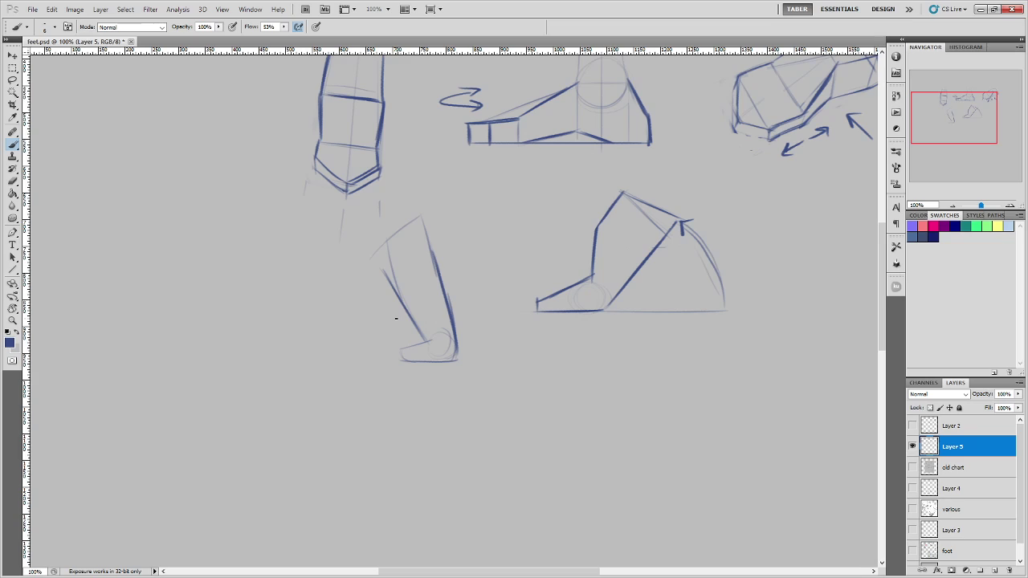
Draw an arrow pointing up at the toes of the steeply raised foot.
{"action": "mouse_move", "coordinate": [395, 400]}
{"action": "left_mouse_down"}
{"action": "mouse_move", "coordinate": [416, 372]}
{"action": "mouse_move", "coordinate": [418, 387]}
{"action": "left_mouse_up"}
{"action": "left_click_drag", "start_coordinate": [573, 305], "coordinate": [572, 311]}
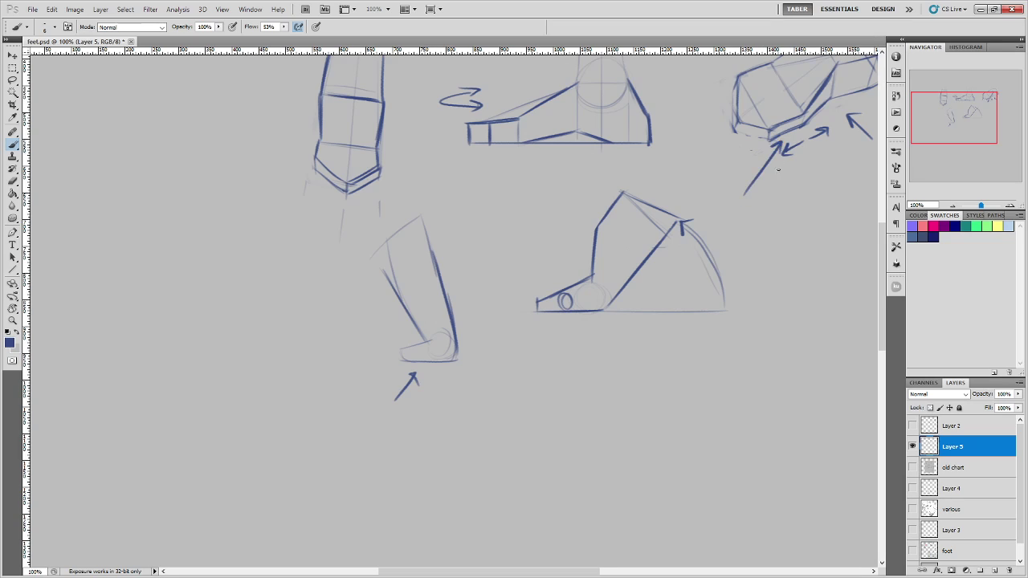
{"action": "key", "text": "ctrl+z"}
Rework the steeply raised foot with its ball lifted off the toes, clearing the old sole line and redrawing the back and instep lines.
{"action": "mouse_move", "coordinate": [443, 361]}
{"action": "left_mouse_down"}
{"action": "mouse_move", "coordinate": [464, 335]}
{"action": "mouse_move", "coordinate": [439, 317]}
{"action": "mouse_move", "coordinate": [447, 311]}
{"action": "mouse_move", "coordinate": [460, 337]}
{"action": "mouse_move", "coordinate": [470, 286]}
{"action": "left_mouse_up"}
{"action": "left_click_drag", "start_coordinate": [475, 334], "coordinate": [441, 209]}
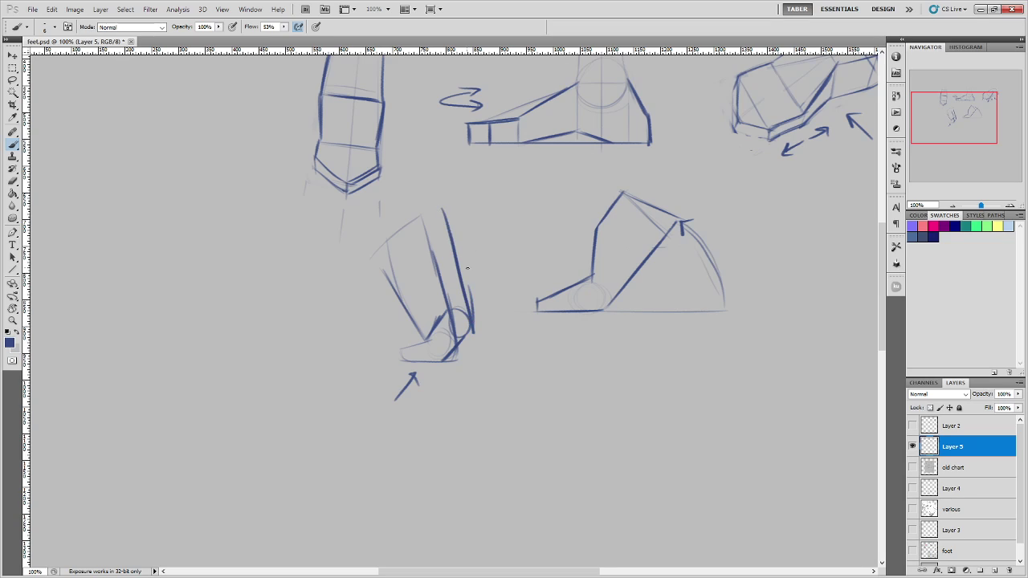
{"action": "key", "text": "ctrl+alt+z"}
{"action": "key", "text": "ctrl+alt+z"}
{"action": "key", "text": "ctrl+alt+z"}
{"action": "key", "text": "ctrl+alt+z"}
{"action": "key", "text": "ctrl+alt+z"}
{"action": "key", "text": "ctrl+alt+z"}
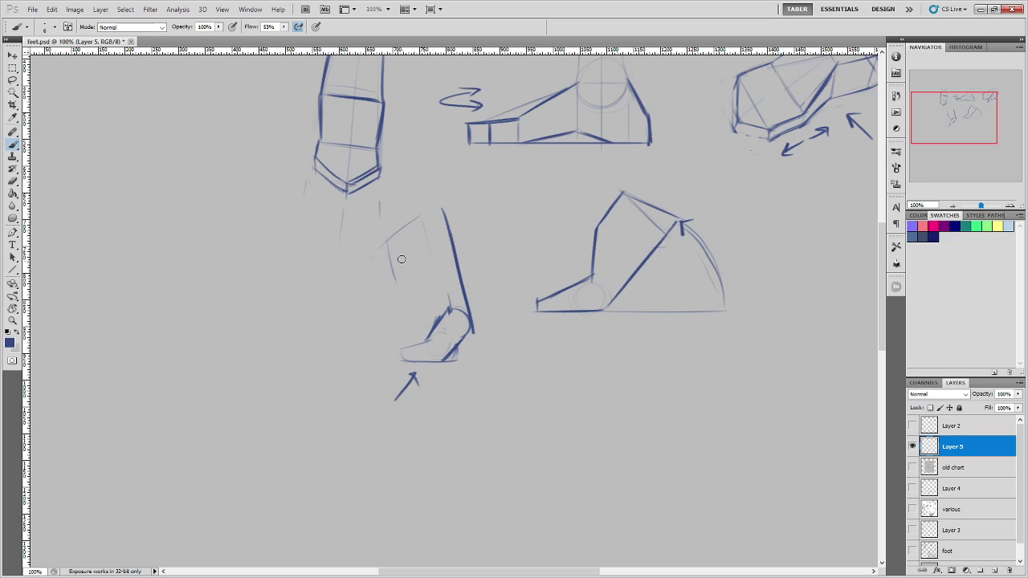
{"action": "key", "text": "ctrl+alt+z"}
{"action": "mouse_move", "coordinate": [430, 316]}
{"action": "left_mouse_down"}
{"action": "mouse_move", "coordinate": [388, 263]}
{"action": "mouse_move", "coordinate": [434, 319]}
{"action": "left_mouse_up"}
{"action": "left_click_drag", "start_coordinate": [392, 234], "coordinate": [404, 281]}
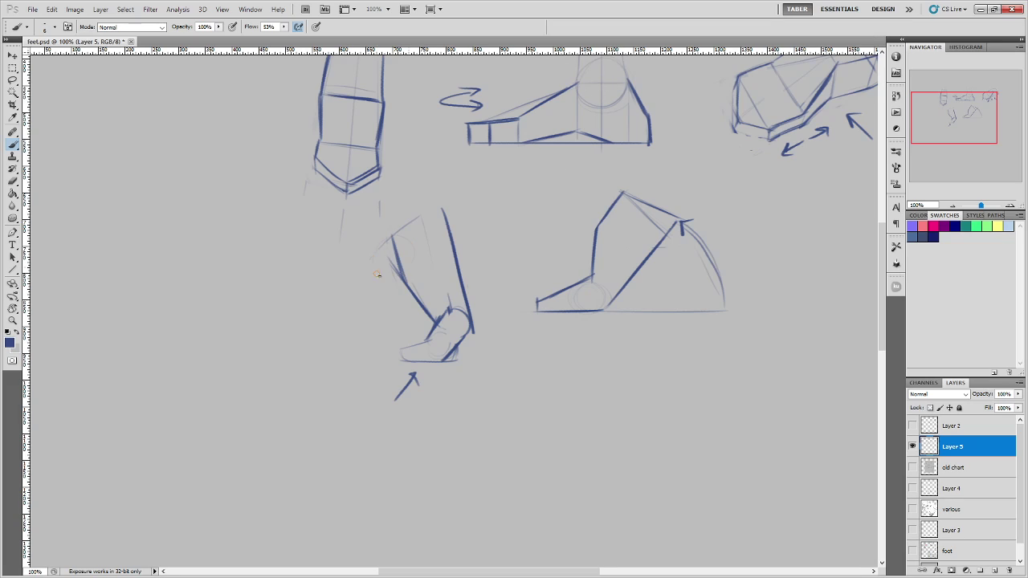
Add the ankle circle and heel outline to the steep foot, plus the lower leg extending forward with an arrow for its direction.
{"action": "mouse_move", "coordinate": [378, 275]}
{"action": "left_mouse_down"}
{"action": "mouse_move", "coordinate": [379, 264]}
{"action": "mouse_move", "coordinate": [446, 236]}
{"action": "left_mouse_up"}
{"action": "left_click_drag", "start_coordinate": [391, 232], "coordinate": [441, 198]}
{"action": "mouse_move", "coordinate": [450, 239]}
{"action": "left_mouse_down"}
{"action": "mouse_move", "coordinate": [469, 326]}
{"action": "mouse_move", "coordinate": [451, 285]}
{"action": "mouse_move", "coordinate": [464, 307]}
{"action": "mouse_move", "coordinate": [442, 278]}
{"action": "left_mouse_up"}
{"action": "left_click_drag", "start_coordinate": [391, 234], "coordinate": [318, 270]}
{"action": "left_click_drag", "start_coordinate": [394, 283], "coordinate": [340, 308]}
{"action": "left_click_drag", "start_coordinate": [375, 267], "coordinate": [318, 291]}
{"action": "mouse_move", "coordinate": [329, 278]}
{"action": "left_mouse_down"}
{"action": "mouse_move", "coordinate": [318, 291]}
{"action": "mouse_move", "coordinate": [329, 295]}
{"action": "left_mouse_up"}
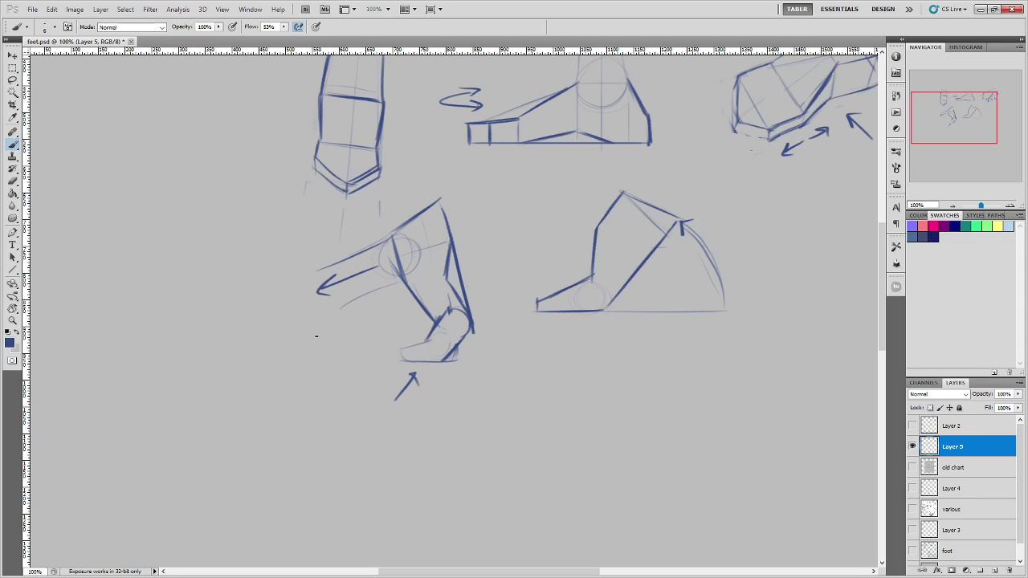
Circle the toe joint and the ball joint of the steep foot, and remove the arrows around them.
{"action": "mouse_move", "coordinate": [427, 359]}
{"action": "left_mouse_down"}
{"action": "mouse_move", "coordinate": [443, 344]}
{"action": "mouse_move", "coordinate": [426, 353]}
{"action": "left_mouse_up"}
{"action": "left_click_drag", "start_coordinate": [436, 399], "coordinate": [436, 372]}
{"action": "left_click_drag", "start_coordinate": [430, 380], "coordinate": [442, 380]}
{"action": "mouse_move", "coordinate": [453, 309]}
{"action": "left_mouse_down"}
{"action": "mouse_move", "coordinate": [444, 331]}
{"action": "mouse_move", "coordinate": [463, 317]}
{"action": "left_mouse_up"}
{"action": "mouse_move", "coordinate": [502, 345]}
{"action": "left_mouse_down"}
{"action": "mouse_move", "coordinate": [484, 332]}
{"action": "mouse_move", "coordinate": [507, 325]}
{"action": "left_mouse_up"}
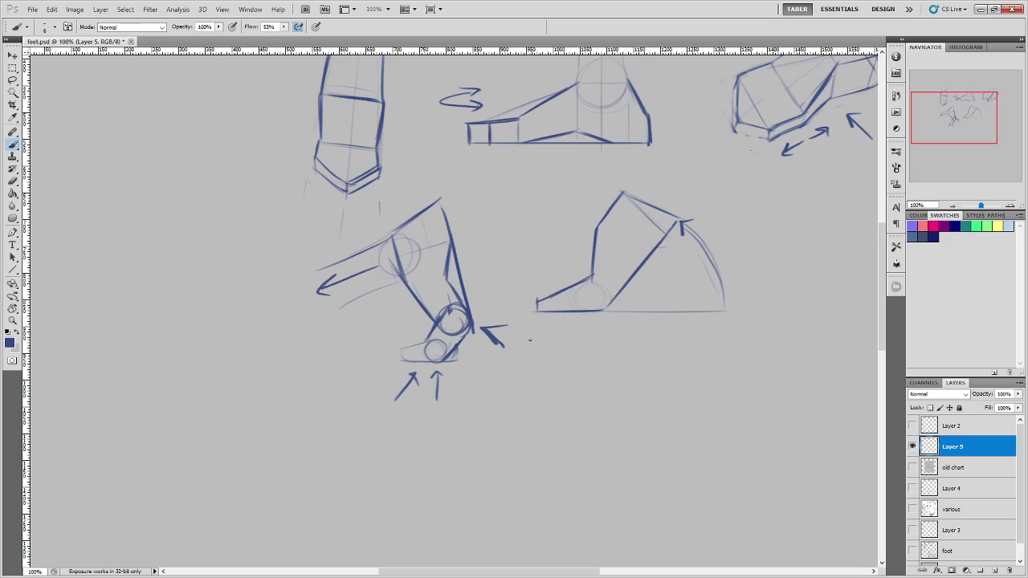
{"action": "key", "text": "ctrl+alt+z"}
{"action": "key", "text": "ctrl+alt+z"}
{"action": "key", "text": "ctrl+alt+z"}
{"action": "key", "text": "ctrl+alt+z"}
{"action": "key", "text": "ctrl+alt+z"}
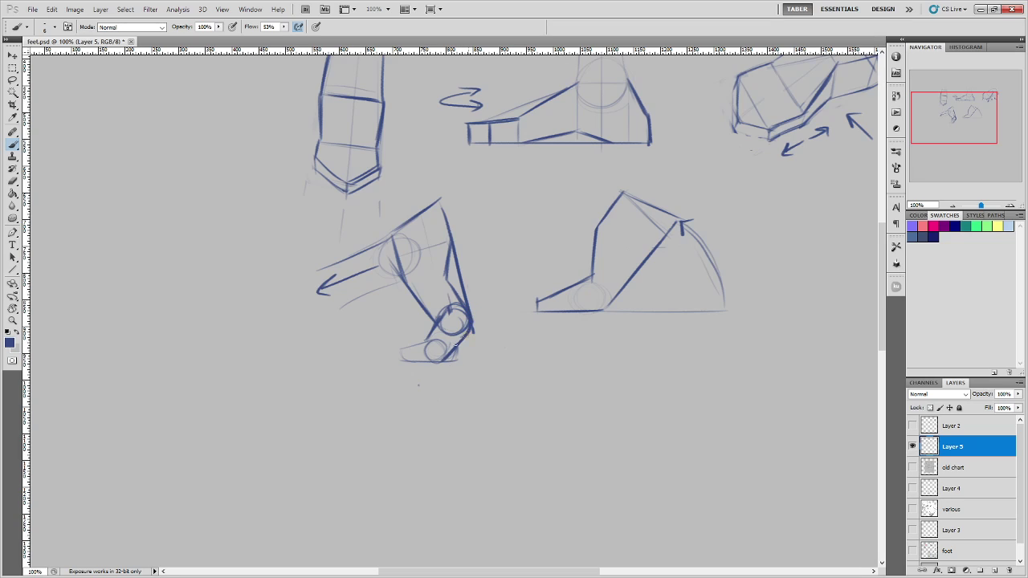
Outline the steep foot's toes and underside with a rounded contour, trying a curved transition from the toes into the instep.
{"action": "mouse_move", "coordinate": [466, 334]}
{"action": "left_mouse_down"}
{"action": "mouse_move", "coordinate": [429, 367]}
{"action": "mouse_move", "coordinate": [396, 360]}
{"action": "mouse_move", "coordinate": [413, 344]}
{"action": "left_mouse_up"}
{"action": "mouse_move", "coordinate": [411, 350]}
{"action": "left_mouse_down"}
{"action": "mouse_move", "coordinate": [428, 334]}
{"action": "mouse_move", "coordinate": [394, 353]}
{"action": "left_mouse_up"}
{"action": "left_click_drag", "start_coordinate": [406, 341], "coordinate": [419, 323]}
{"action": "left_click_drag", "start_coordinate": [419, 324], "coordinate": [421, 333]}
{"action": "key", "text": "ctrl+alt+z"}
{"action": "key", "text": "ctrl+alt+z"}
{"action": "key", "text": "ctrl+alt+z"}
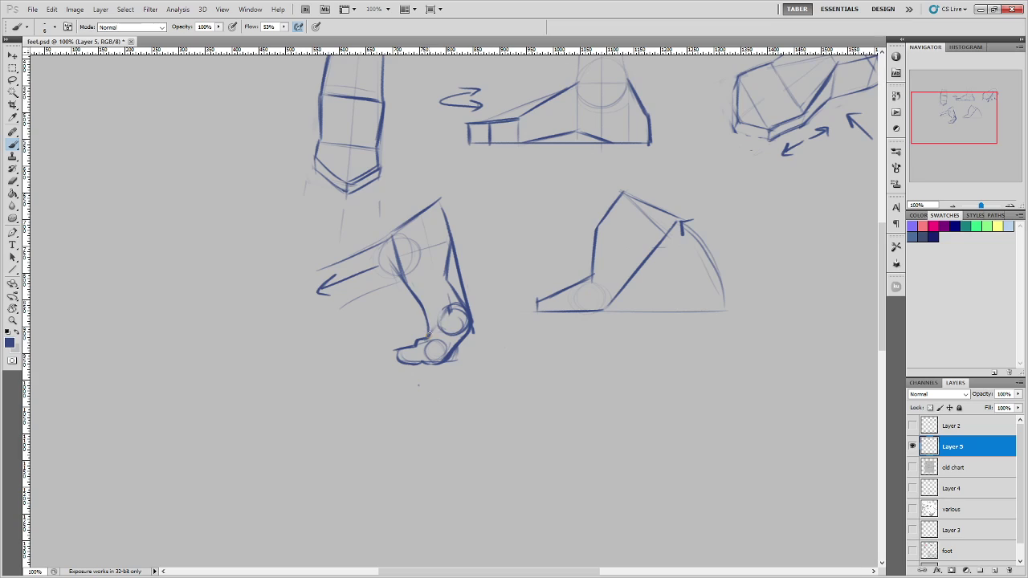
{"action": "mouse_move", "coordinate": [440, 334]}
{"action": "left_mouse_down"}
{"action": "mouse_move", "coordinate": [427, 308]}
{"action": "mouse_move", "coordinate": [432, 328]}
{"action": "left_mouse_up"}
{"action": "key", "text": "ctrl+alt+z"}
{"action": "key", "text": "ctrl+alt+z"}
{"action": "left_click_drag", "start_coordinate": [438, 323], "coordinate": [419, 295]}
Try to soften the corner where the toes meet the instep on the bent foot with the curved arrow.
{"action": "left_click_drag", "start_coordinate": [579, 282], "coordinate": [591, 257]}
{"action": "key", "text": "ctrl+z"}
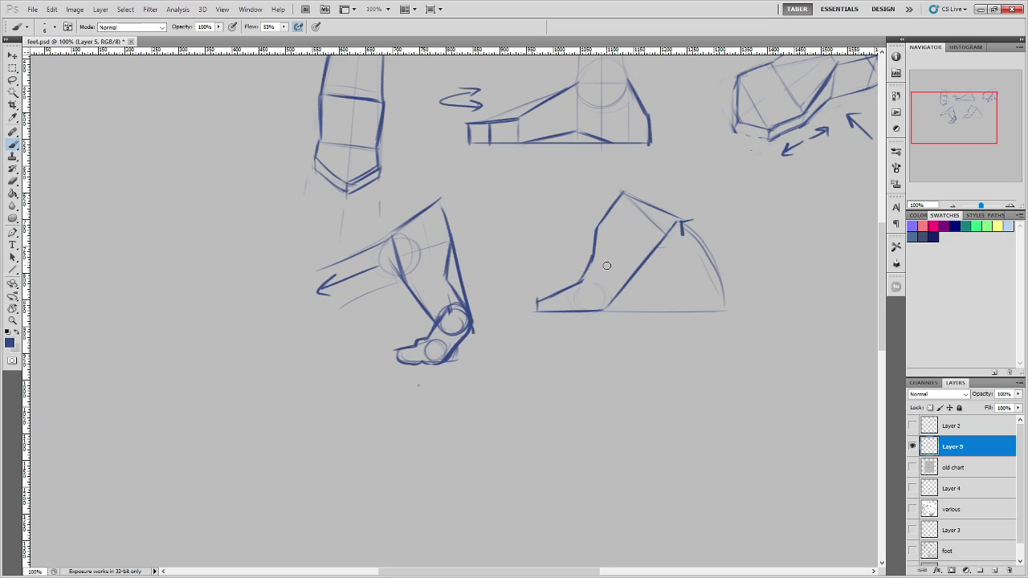
{"action": "left_click_drag", "start_coordinate": [601, 263], "coordinate": [594, 273]}
Hide Layer 5, show the old chart layer and add a new empty layer directly above it.
{"action": "mouse_move", "coordinate": [711, 340]}
{"action": "left_mouse_down"}
{"action": "mouse_move", "coordinate": [559, 429]}
{"action": "mouse_move", "coordinate": [498, 450]}
{"action": "left_mouse_up"}
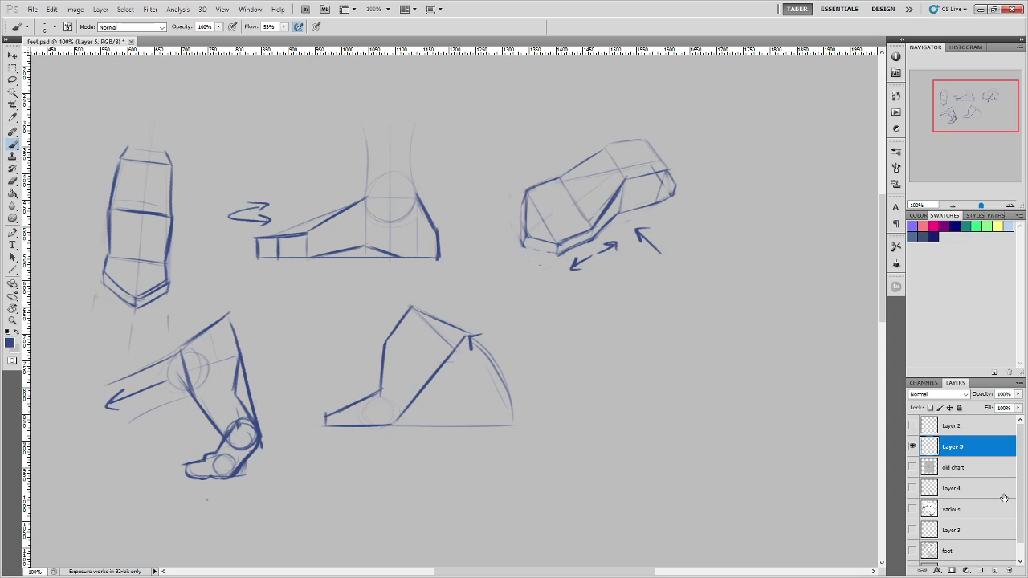
{"action": "left_click", "coordinate": [912, 446]}
{"action": "left_click", "coordinate": [913, 467]}
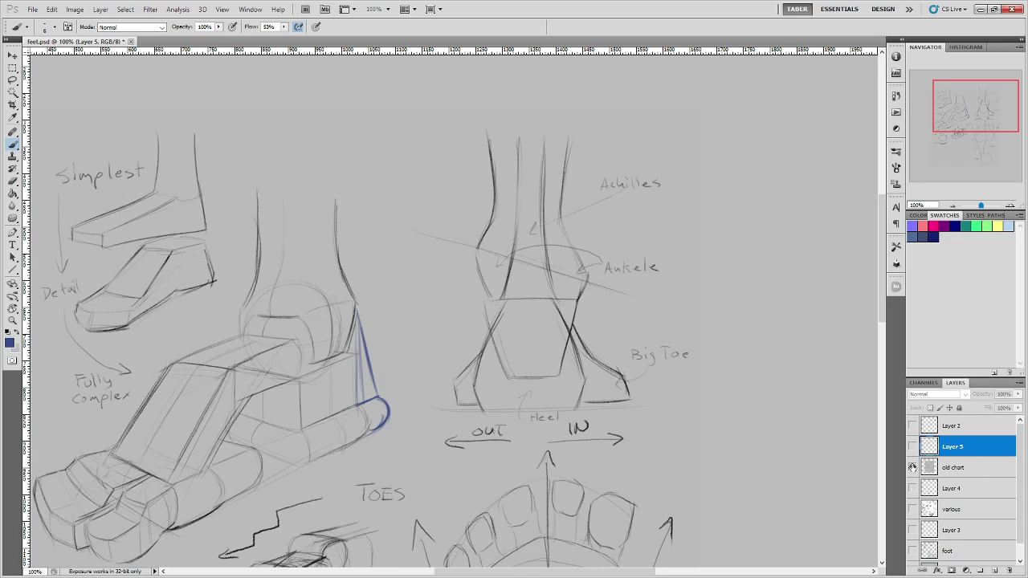
{"action": "left_click_drag", "start_coordinate": [407, 423], "coordinate": [522, 348]}
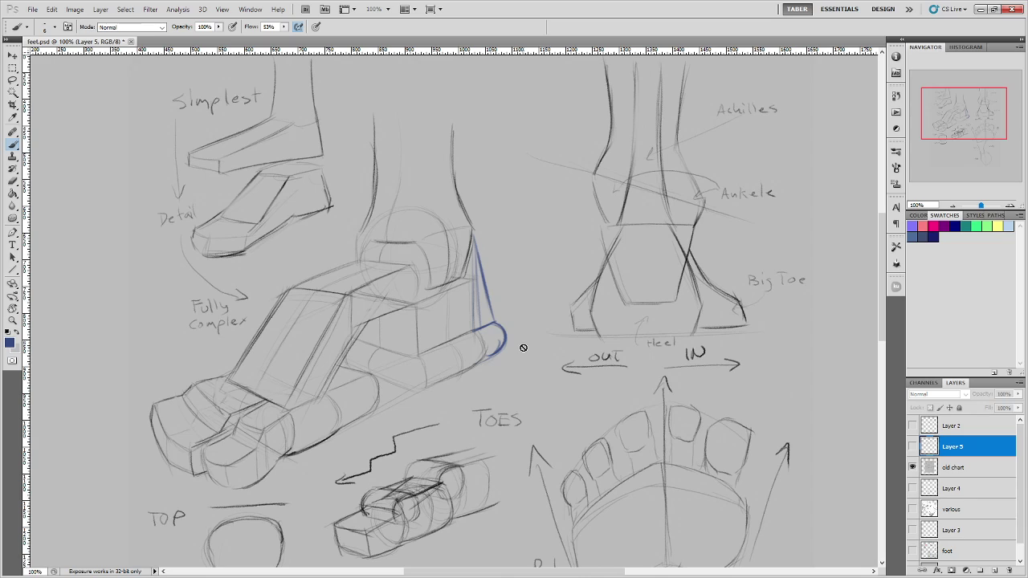
{"action": "left_click", "coordinate": [978, 470]}
{"action": "left_click", "coordinate": [992, 570]}
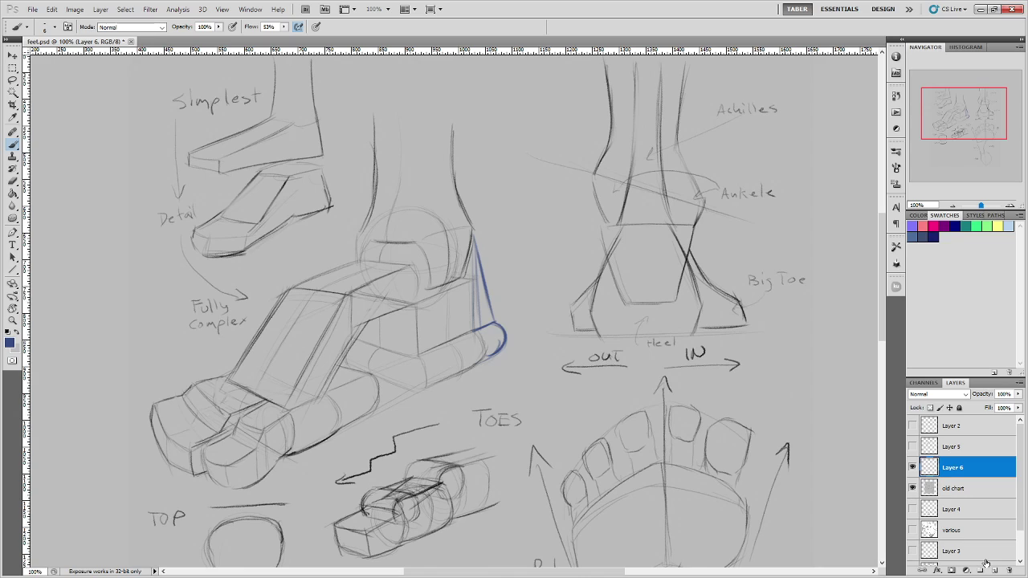
Draw a large circle over the ankle of the fully complex foot, trying and undoing ankle marks on the back view.
{"action": "mouse_move", "coordinate": [467, 255]}
{"action": "left_mouse_down"}
{"action": "mouse_move", "coordinate": [370, 273]}
{"action": "mouse_move", "coordinate": [378, 213]}
{"action": "mouse_move", "coordinate": [453, 233]}
{"action": "left_mouse_up"}
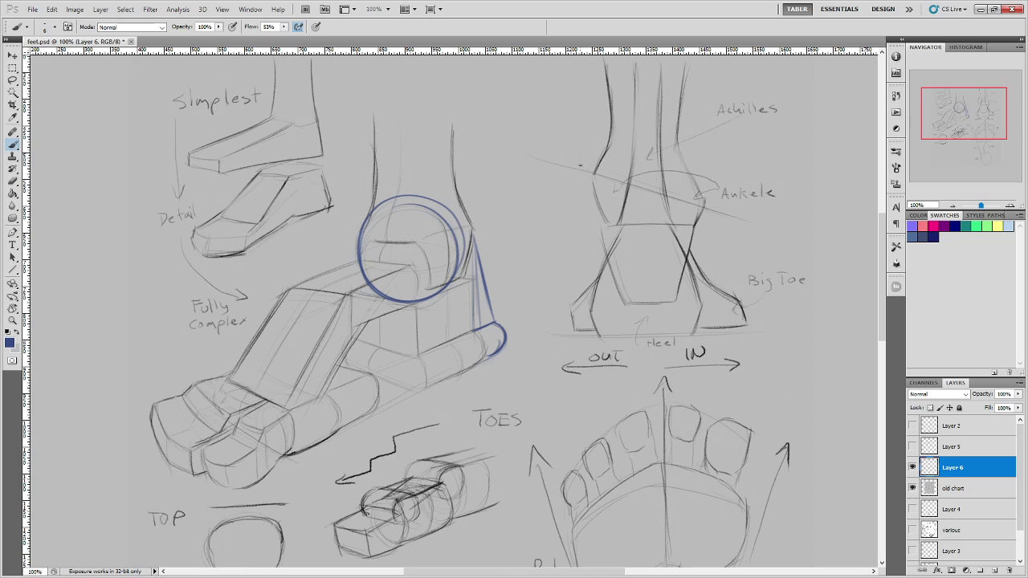
{"action": "left_click_drag", "start_coordinate": [551, 160], "coordinate": [570, 173]}
{"action": "mouse_move", "coordinate": [743, 219]}
{"action": "left_mouse_down"}
{"action": "mouse_move", "coordinate": [722, 213]}
{"action": "mouse_move", "coordinate": [729, 224]}
{"action": "left_mouse_up"}
{"action": "key", "text": "ctrl+alt+z"}
{"action": "key", "text": "ctrl+alt+z"}
{"action": "key", "text": "ctrl+alt+z"}
{"action": "key", "text": "ctrl+alt+z"}
Draw the wedge-shaped ankle bone on the heel side of the ankle circle.
{"action": "left_click_drag", "start_coordinate": [424, 288], "coordinate": [454, 280]}
{"action": "left_click_drag", "start_coordinate": [415, 241], "coordinate": [427, 286]}
{"action": "mouse_move", "coordinate": [450, 256]}
{"action": "left_mouse_down"}
{"action": "mouse_move", "coordinate": [432, 281]}
{"action": "mouse_move", "coordinate": [459, 240]}
{"action": "mouse_move", "coordinate": [485, 232]}
{"action": "mouse_move", "coordinate": [459, 278]}
{"action": "left_mouse_up"}
{"action": "left_click_drag", "start_coordinate": [480, 234], "coordinate": [453, 281]}
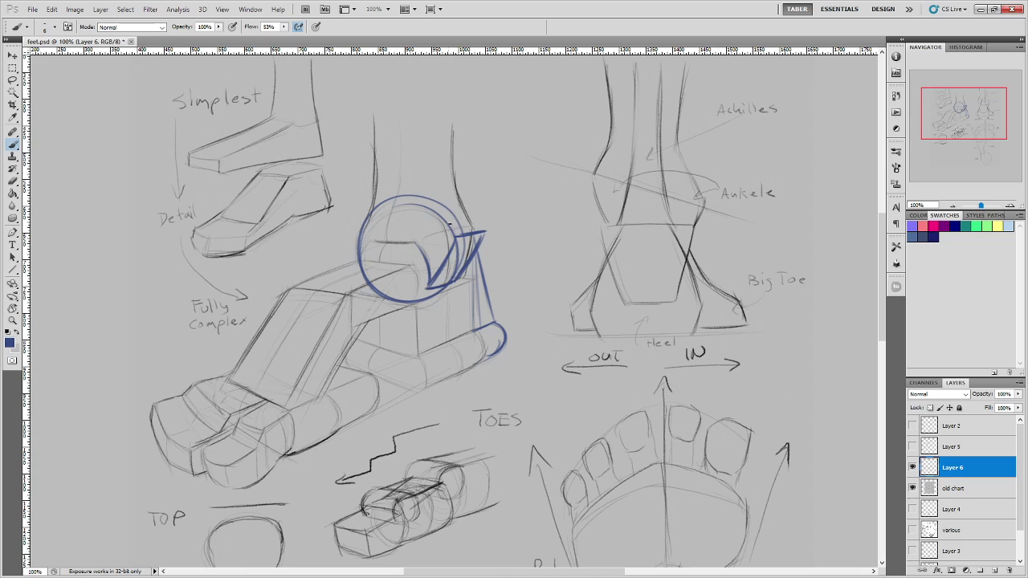
Extend the heel-side ankle wedge up the leg with two arrow-tipped lines joined by a short cross line.
{"action": "mouse_move", "coordinate": [456, 241]}
{"action": "left_mouse_down"}
{"action": "mouse_move", "coordinate": [432, 197]}
{"action": "mouse_move", "coordinate": [450, 227]}
{"action": "mouse_move", "coordinate": [456, 136]}
{"action": "left_mouse_up"}
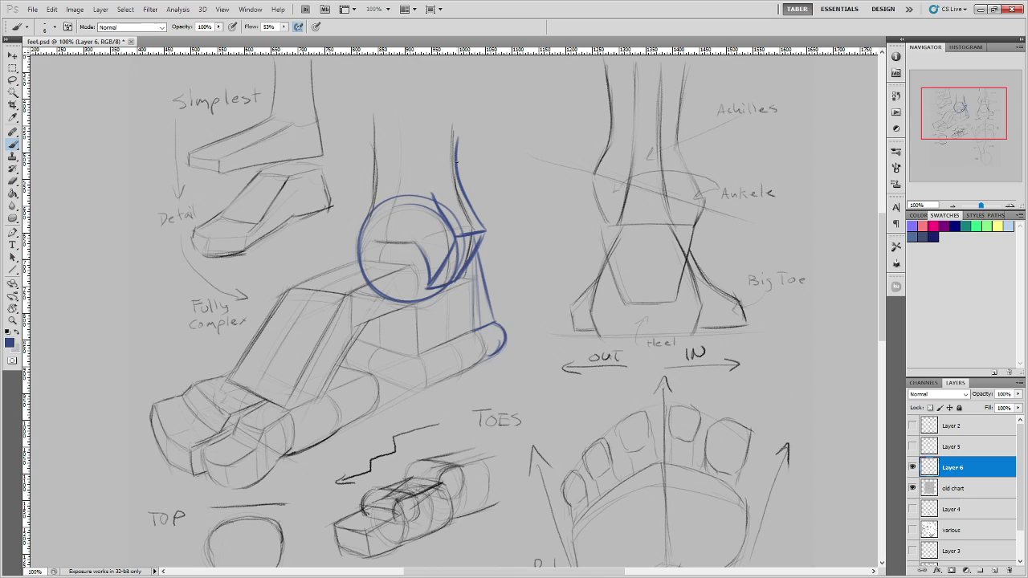
{"action": "key", "text": "ctrl+alt+z"}
{"action": "key", "text": "ctrl+alt+z"}
{"action": "left_click_drag", "start_coordinate": [477, 212], "coordinate": [454, 134]}
{"action": "left_click_drag", "start_coordinate": [455, 134], "coordinate": [463, 152]}
{"action": "left_click_drag", "start_coordinate": [431, 195], "coordinate": [430, 147]}
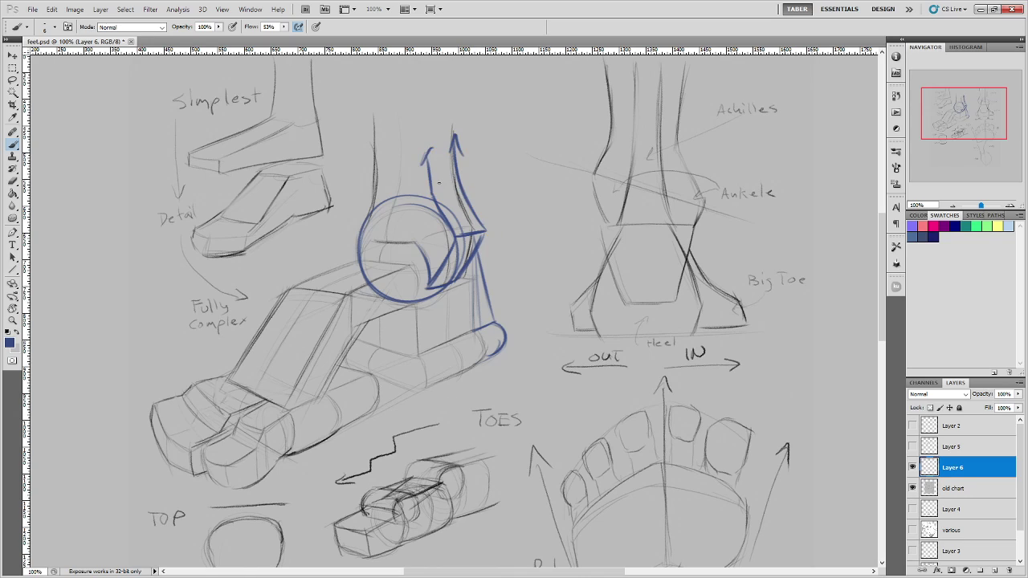
{"action": "mouse_move", "coordinate": [432, 193]}
{"action": "left_mouse_down"}
{"action": "mouse_move", "coordinate": [484, 191]}
{"action": "mouse_move", "coordinate": [433, 193]}
{"action": "left_mouse_up"}
Try contour strokes and an upward curved arrow inside the ankle circle.
{"action": "left_click_drag", "start_coordinate": [414, 240], "coordinate": [434, 196]}
{"action": "key", "text": "ctrl+z"}
{"action": "left_click_drag", "start_coordinate": [417, 234], "coordinate": [415, 211]}
{"action": "key", "text": "ctrl+z"}
{"action": "left_click_drag", "start_coordinate": [379, 261], "coordinate": [399, 180]}
{"action": "key", "text": "ctrl+alt+z"}
{"action": "key", "text": "ctrl+alt+z"}
{"action": "key", "text": "ctrl+alt+z"}
{"action": "key", "text": "ctrl+alt+z"}
{"action": "left_click_drag", "start_coordinate": [360, 263], "coordinate": [395, 204]}
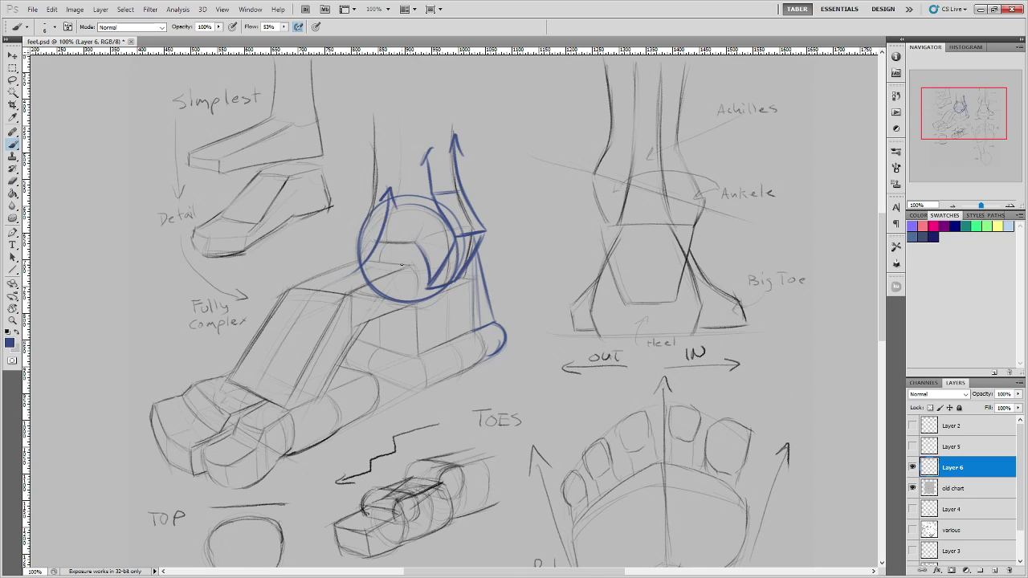
{"action": "key", "text": "ctrl+alt+z"}
{"action": "key", "text": "ctrl+alt+z"}
Try an arrow pointing at the front edge of the ankle circle.
{"action": "left_click_drag", "start_coordinate": [324, 252], "coordinate": [352, 255]}
{"action": "left_click_drag", "start_coordinate": [351, 255], "coordinate": [341, 260]}
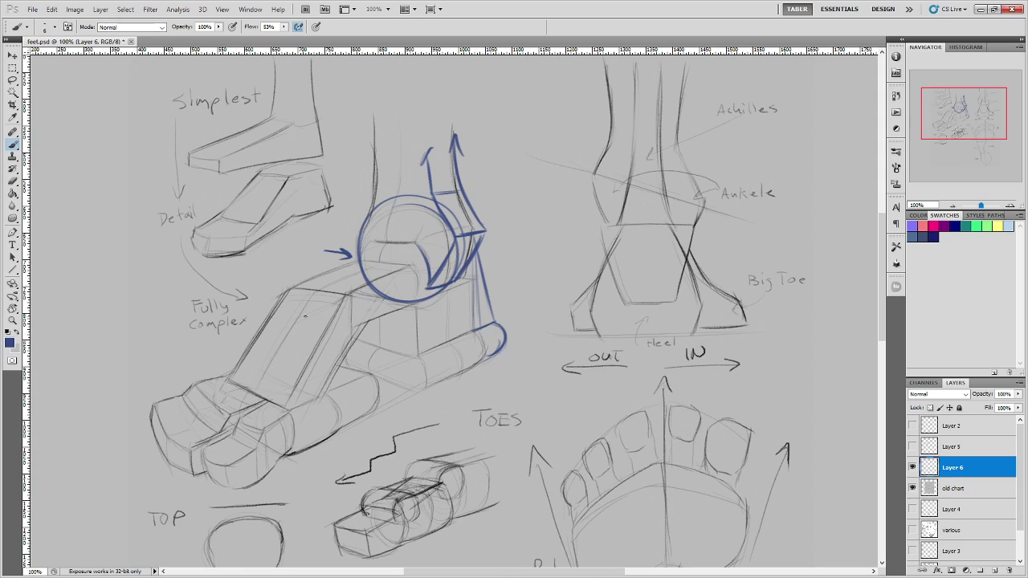
{"action": "key", "text": "ctrl+alt+z"}
{"action": "key", "text": "ctrl+alt+z"}
Draw the opposite ankle bone as an angular bump on the circle's front edge, with an arrow-tipped line running up the leg.
{"action": "left_click_drag", "start_coordinate": [362, 251], "coordinate": [369, 265]}
{"action": "left_click_drag", "start_coordinate": [351, 232], "coordinate": [371, 273]}
{"action": "left_click_drag", "start_coordinate": [353, 232], "coordinate": [375, 161]}
{"action": "mouse_move", "coordinate": [369, 172]}
{"action": "left_mouse_down"}
{"action": "mouse_move", "coordinate": [374, 157]}
{"action": "mouse_move", "coordinate": [381, 173]}
{"action": "left_mouse_up"}
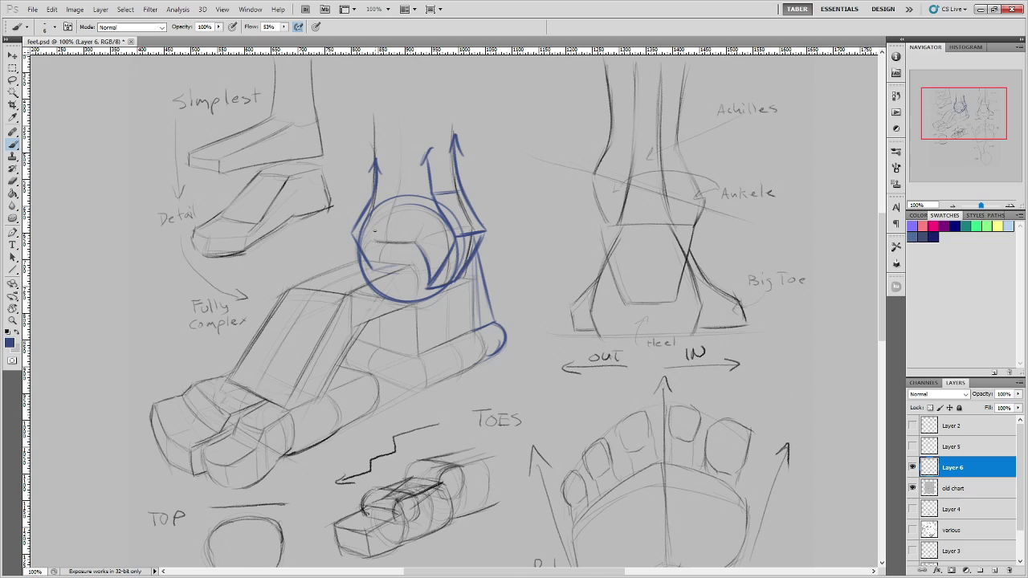
{"action": "left_click_drag", "start_coordinate": [351, 234], "coordinate": [354, 232]}
{"action": "left_click_drag", "start_coordinate": [374, 196], "coordinate": [397, 194]}
{"action": "mouse_move", "coordinate": [420, 249]}
{"action": "left_mouse_down"}
{"action": "mouse_move", "coordinate": [434, 270]}
{"action": "mouse_move", "coordinate": [426, 235]}
{"action": "mouse_move", "coordinate": [449, 252]}
{"action": "mouse_move", "coordinate": [438, 220]}
{"action": "mouse_move", "coordinate": [465, 240]}
{"action": "left_mouse_up"}
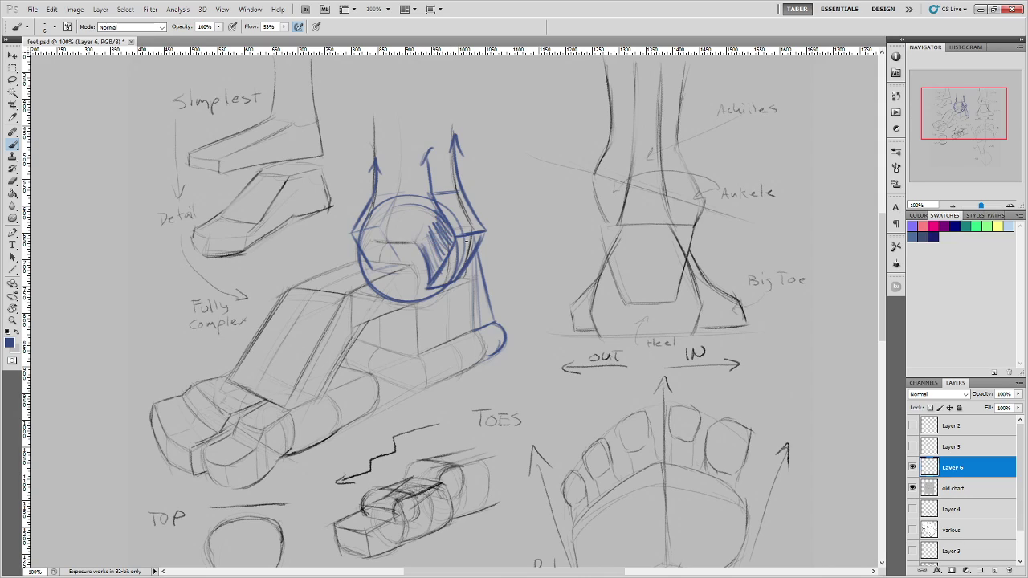
{"action": "key", "text": "ctrl+z"}
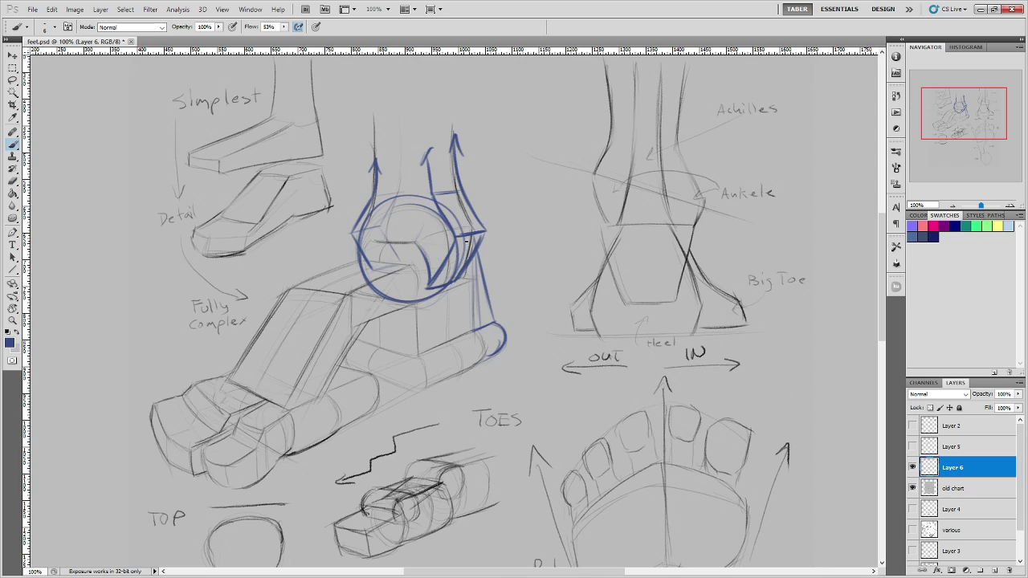
Trace the flat upper edge across the ankle circle and outline the block beneath it with vertical, top and bottom edges.
{"action": "mouse_move", "coordinate": [373, 245]}
{"action": "left_mouse_down"}
{"action": "mouse_move", "coordinate": [414, 239]}
{"action": "mouse_move", "coordinate": [361, 261]}
{"action": "left_mouse_up"}
{"action": "left_click_drag", "start_coordinate": [472, 272], "coordinate": [472, 336]}
{"action": "left_click_drag", "start_coordinate": [414, 302], "coordinate": [413, 363]}
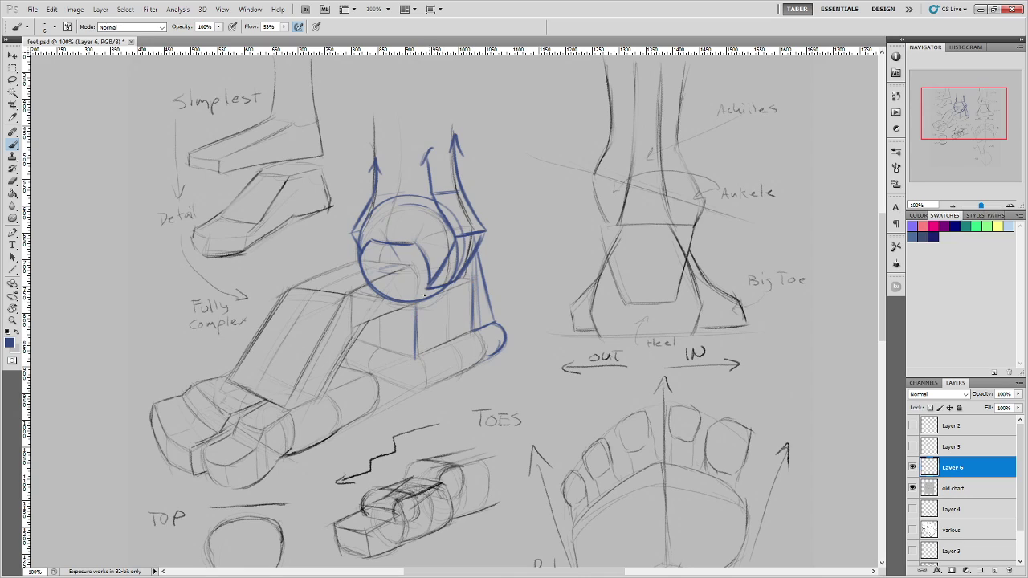
{"action": "left_click_drag", "start_coordinate": [471, 283], "coordinate": [418, 298]}
{"action": "mouse_move", "coordinate": [469, 332]}
{"action": "left_mouse_down"}
{"action": "mouse_move", "coordinate": [416, 356]}
{"action": "mouse_move", "coordinate": [424, 354]}
{"action": "left_mouse_up"}
{"action": "left_click_drag", "start_coordinate": [355, 335], "coordinate": [418, 358]}
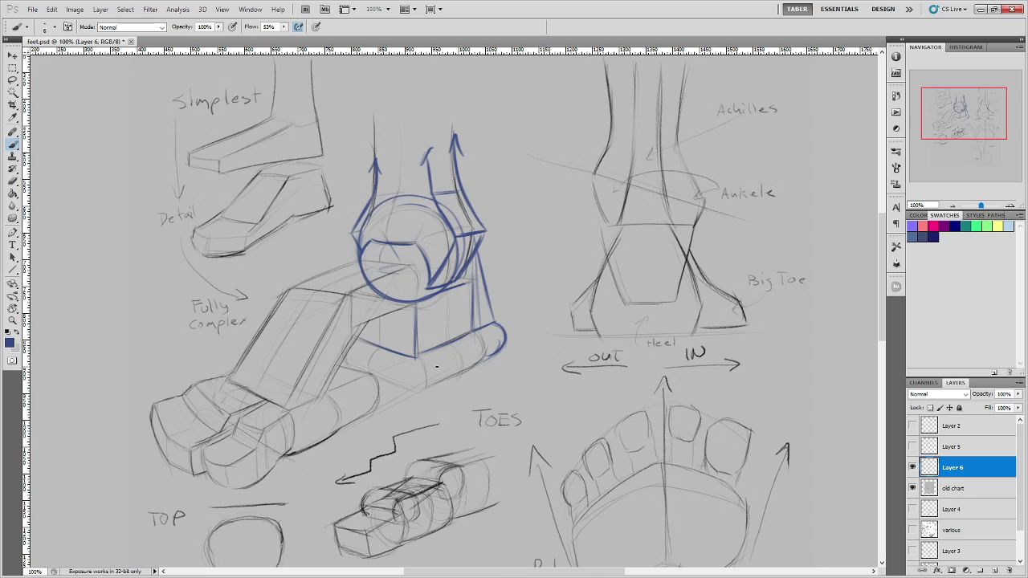
{"action": "mouse_move", "coordinate": [352, 337]}
{"action": "left_mouse_down"}
{"action": "mouse_move", "coordinate": [354, 301]}
{"action": "mouse_move", "coordinate": [353, 342]}
{"action": "left_mouse_up"}
{"action": "left_click_drag", "start_coordinate": [355, 294], "coordinate": [410, 303]}
Try a curved line from the block toward the instep and long straight lines along the sole.
{"action": "mouse_move", "coordinate": [276, 371]}
{"action": "left_mouse_down"}
{"action": "mouse_move", "coordinate": [355, 340]}
{"action": "mouse_move", "coordinate": [286, 372]}
{"action": "left_mouse_up"}
{"action": "left_click_drag", "start_coordinate": [302, 448], "coordinate": [464, 363]}
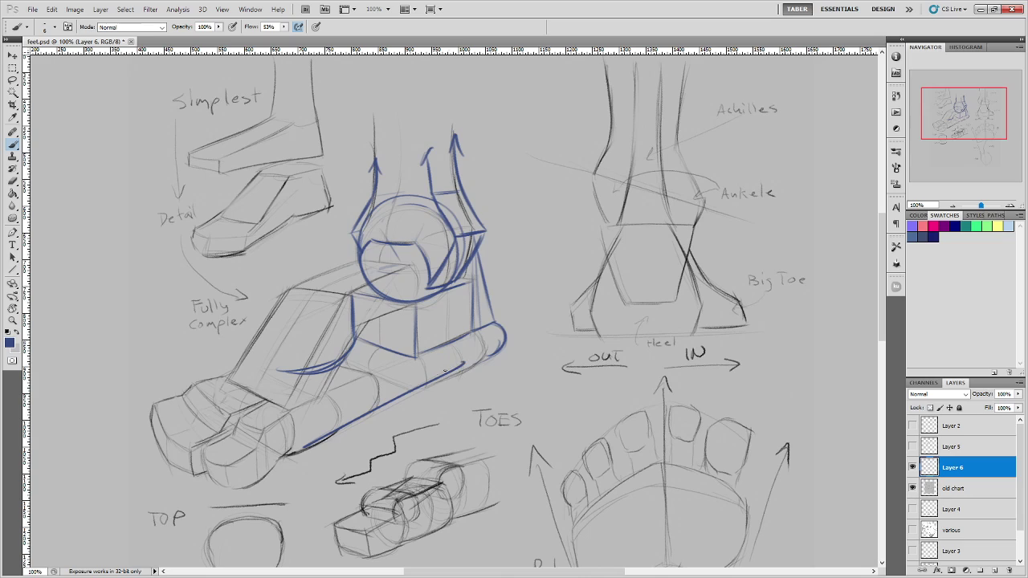
{"action": "left_click_drag", "start_coordinate": [322, 393], "coordinate": [453, 333]}
{"action": "key", "text": "ctrl+alt+z"}
{"action": "key", "text": "ctrl+alt+z"}
{"action": "key", "text": "ctrl+alt+z"}
{"action": "key", "text": "ctrl+alt+z"}
{"action": "key", "text": "ctrl+alt+z"}
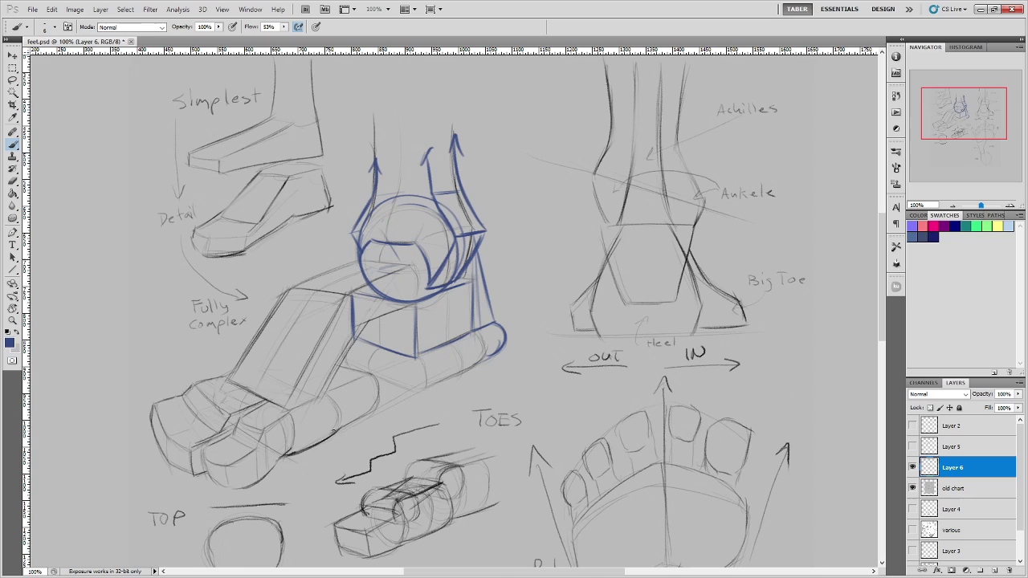
Try a curved arch line along the sole and two parallel guide lines across the instep.
{"action": "mouse_move", "coordinate": [338, 428]}
{"action": "left_mouse_down"}
{"action": "mouse_move", "coordinate": [366, 389]}
{"action": "mouse_move", "coordinate": [472, 361]}
{"action": "left_mouse_up"}
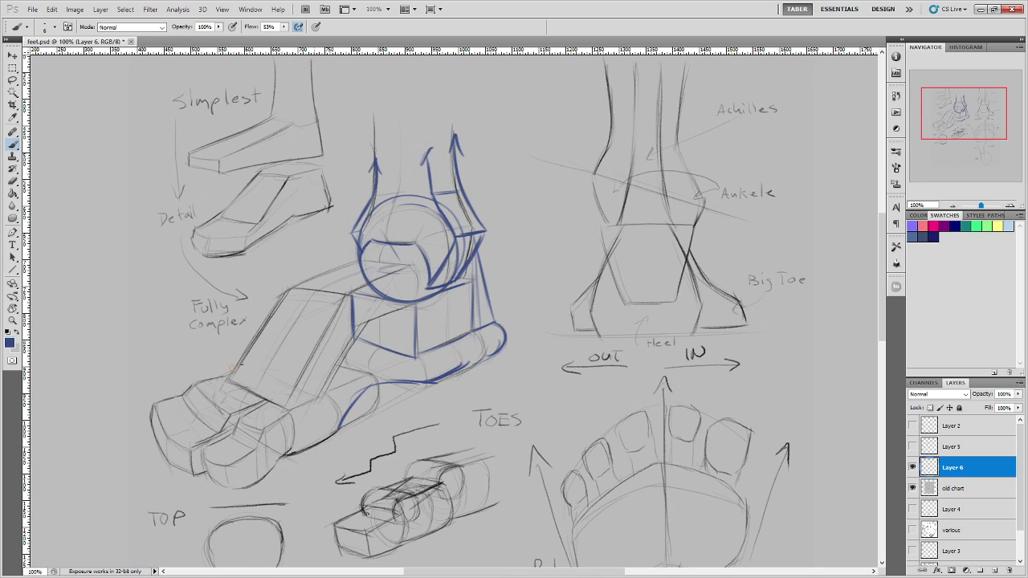
{"action": "left_click_drag", "start_coordinate": [241, 365], "coordinate": [352, 325]}
{"action": "left_click_drag", "start_coordinate": [252, 391], "coordinate": [361, 347]}
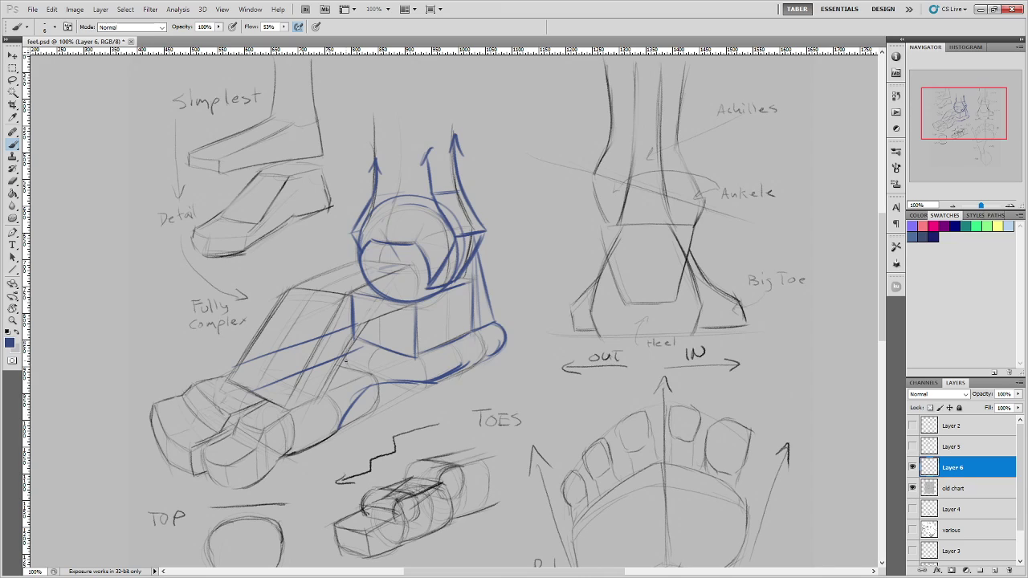
{"action": "key", "text": "ctrl+alt+z"}
{"action": "key", "text": "ctrl+alt+z"}
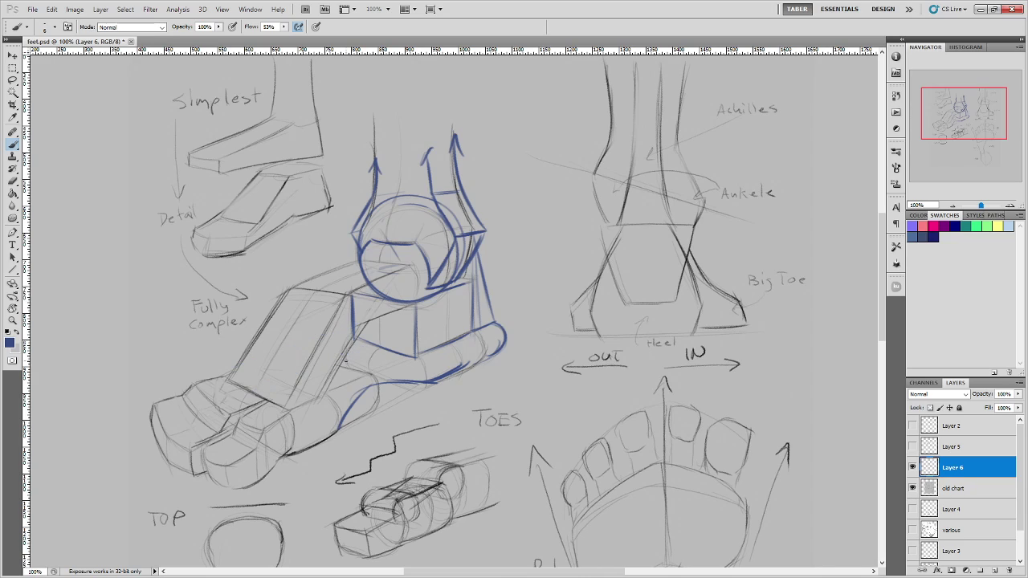
{"action": "key", "text": "ctrl+alt+z"}
{"action": "key", "text": "ctrl+alt+z"}
{"action": "key", "text": "ctrl+alt+z"}
{"action": "key", "text": "ctrl+alt+z"}
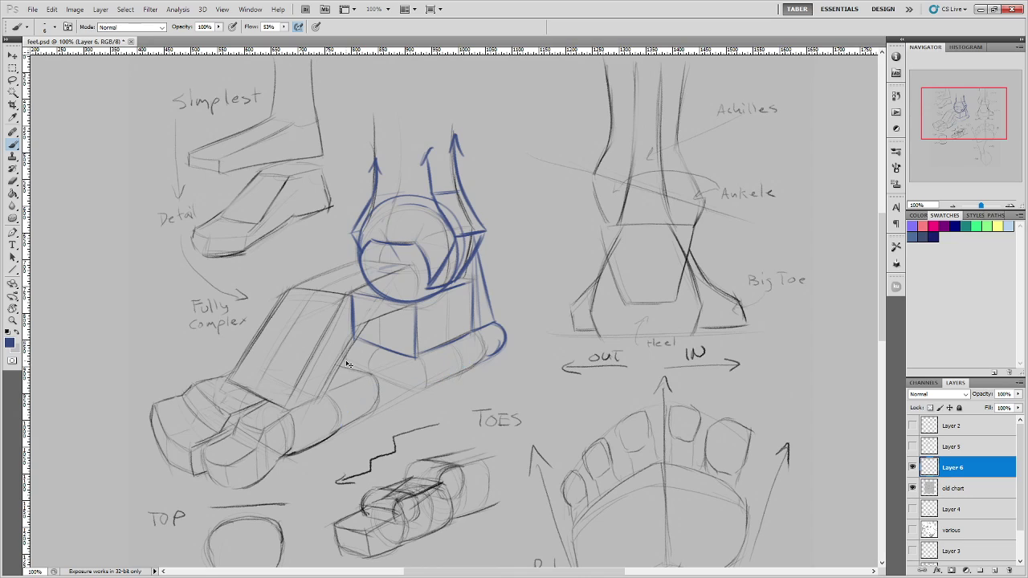
Extend the block's vertical corners down to the ground and draw its lower edges.
{"action": "left_click_drag", "start_coordinate": [416, 360], "coordinate": [416, 378]}
{"action": "left_click_drag", "start_coordinate": [416, 320], "coordinate": [417, 387]}
{"action": "left_click_drag", "start_coordinate": [416, 342], "coordinate": [416, 390]}
{"action": "mouse_move", "coordinate": [354, 320]}
{"action": "left_mouse_down"}
{"action": "mouse_move", "coordinate": [350, 374]}
{"action": "mouse_move", "coordinate": [417, 389]}
{"action": "left_mouse_up"}
{"action": "mouse_move", "coordinate": [350, 363]}
{"action": "left_mouse_down"}
{"action": "mouse_move", "coordinate": [429, 387]}
{"action": "mouse_move", "coordinate": [485, 349]}
{"action": "left_mouse_up"}
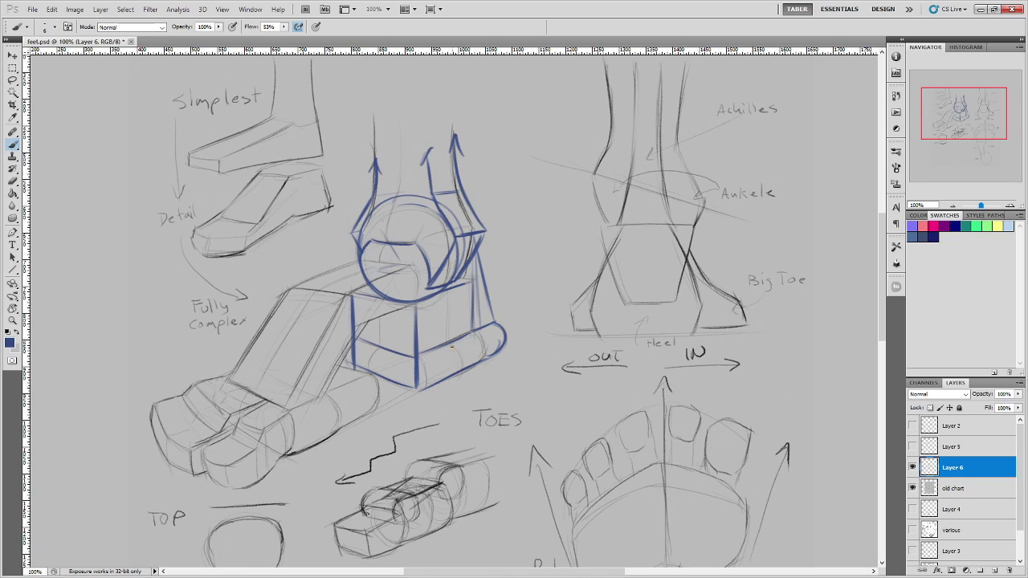
{"action": "mouse_move", "coordinate": [484, 333]}
{"action": "left_mouse_down"}
{"action": "mouse_move", "coordinate": [475, 364]}
{"action": "mouse_move", "coordinate": [418, 359]}
{"action": "mouse_move", "coordinate": [417, 389]}
{"action": "left_mouse_up"}
{"action": "left_click_drag", "start_coordinate": [328, 474], "coordinate": [338, 441]}
{"action": "left_click_drag", "start_coordinate": [330, 452], "coordinate": [345, 450]}
Step back through the recent block strokes, restoring the extended corners and the bottom edge running to the heel.
{"action": "key", "text": "ctrl+alt+z"}
{"action": "key", "text": "ctrl+alt+z"}
{"action": "key", "text": "ctrl+alt+z"}
{"action": "key", "text": "ctrl+alt+z"}
{"action": "key", "text": "ctrl+alt+z"}
{"action": "key", "text": "ctrl+alt+z"}
{"action": "key", "text": "ctrl+alt+z"}
{"action": "key", "text": "ctrl+alt+z"}
{"action": "key", "text": "ctrl+alt+z"}
{"action": "key", "text": "ctrl+shift+z"}
{"action": "key", "text": "ctrl+shift+z"}
{"action": "key", "text": "ctrl+shift+z"}
{"action": "key", "text": "ctrl+shift+z"}
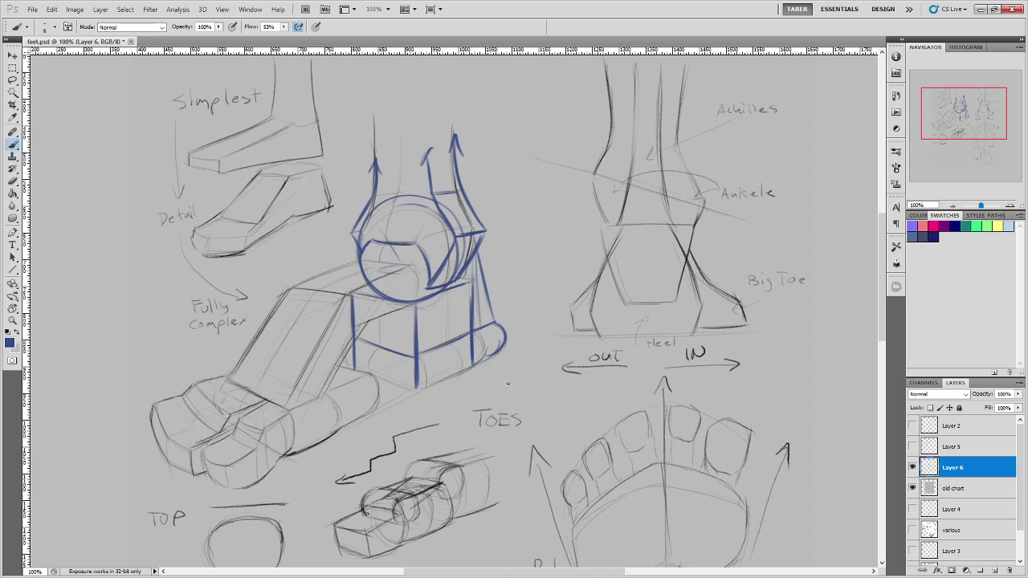
{"action": "key", "text": "ctrl+shift+z"}
{"action": "key", "text": "ctrl+shift+z"}
{"action": "key", "text": "ctrl+shift+z"}
Round off the back of the heel and strengthen the edge rising from it to the ankle, trying an arrow at the back-view heel.
{"action": "mouse_move", "coordinate": [487, 354]}
{"action": "left_mouse_down"}
{"action": "mouse_move", "coordinate": [495, 312]}
{"action": "mouse_move", "coordinate": [499, 331]}
{"action": "mouse_move", "coordinate": [487, 355]}
{"action": "mouse_move", "coordinate": [494, 314]}
{"action": "mouse_move", "coordinate": [482, 372]}
{"action": "mouse_move", "coordinate": [503, 350]}
{"action": "left_mouse_up"}
{"action": "mouse_move", "coordinate": [596, 391]}
{"action": "left_mouse_down"}
{"action": "mouse_move", "coordinate": [639, 346]}
{"action": "mouse_move", "coordinate": [637, 359]}
{"action": "left_mouse_up"}
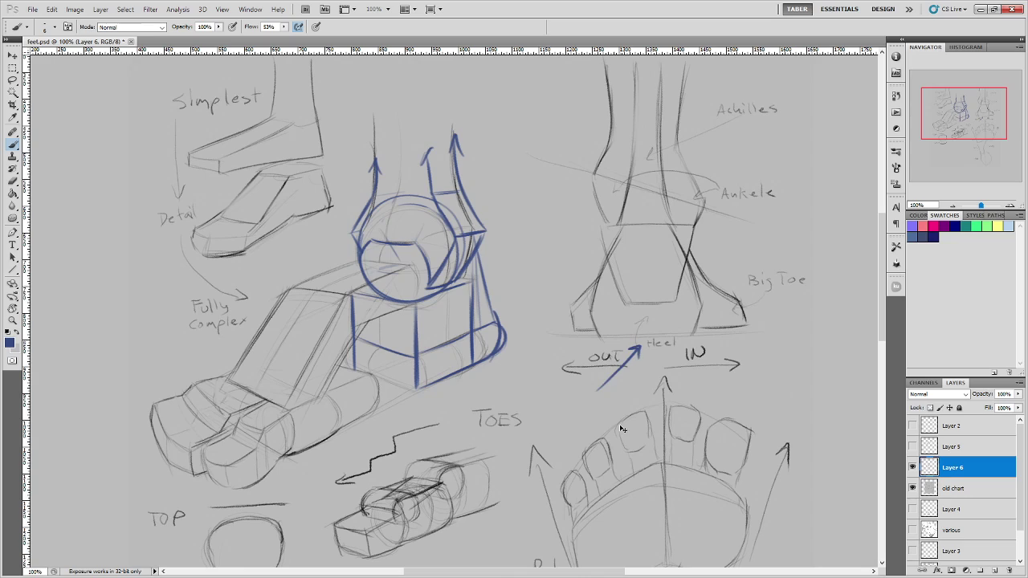
{"action": "key", "text": "ctrl+alt+z"}
{"action": "key", "text": "ctrl+alt+z"}
{"action": "left_click_drag", "start_coordinate": [496, 320], "coordinate": [474, 252]}
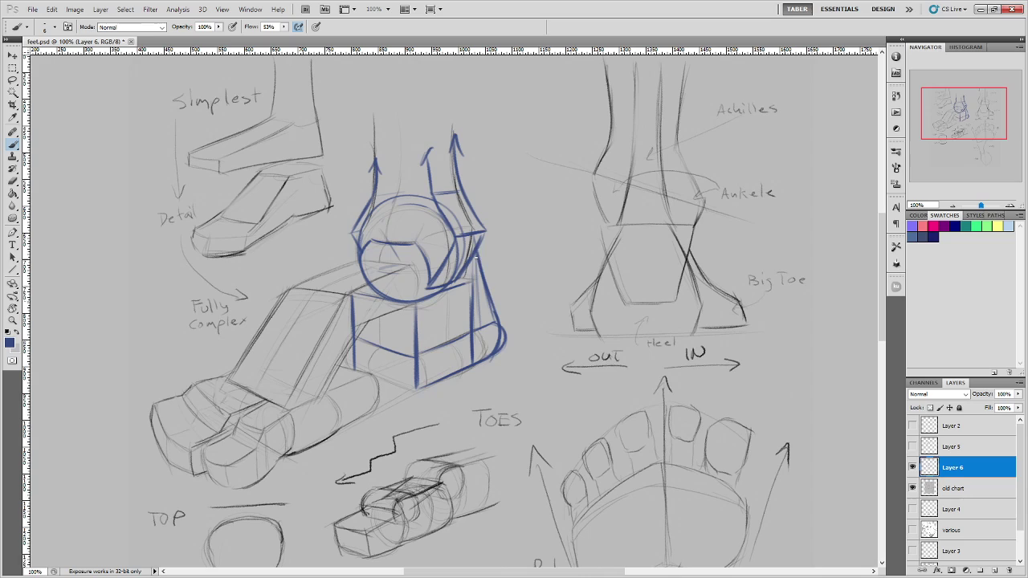
{"action": "left_click_drag", "start_coordinate": [488, 287], "coordinate": [481, 260]}
Try contour strokes wrapping across the front of the ankle circle.
{"action": "left_click_drag", "start_coordinate": [370, 254], "coordinate": [452, 232]}
{"action": "left_click_drag", "start_coordinate": [451, 235], "coordinate": [441, 247]}
{"action": "key", "text": "ctrl+alt+z"}
{"action": "key", "text": "ctrl+alt+z"}
{"action": "key", "text": "ctrl+alt+z"}
Draw elliptical cross-sections along the Achilles tendon in the back view and join them with tapering sides that flare toward the heel.
{"action": "mouse_move", "coordinate": [623, 237]}
{"action": "left_mouse_down"}
{"action": "mouse_move", "coordinate": [675, 239]}
{"action": "mouse_move", "coordinate": [614, 242]}
{"action": "mouse_move", "coordinate": [638, 246]}
{"action": "left_mouse_up"}
{"action": "mouse_move", "coordinate": [656, 184]}
{"action": "left_mouse_down"}
{"action": "mouse_move", "coordinate": [635, 187]}
{"action": "mouse_move", "coordinate": [649, 187]}
{"action": "left_mouse_up"}
{"action": "left_click_drag", "start_coordinate": [660, 125], "coordinate": [647, 131]}
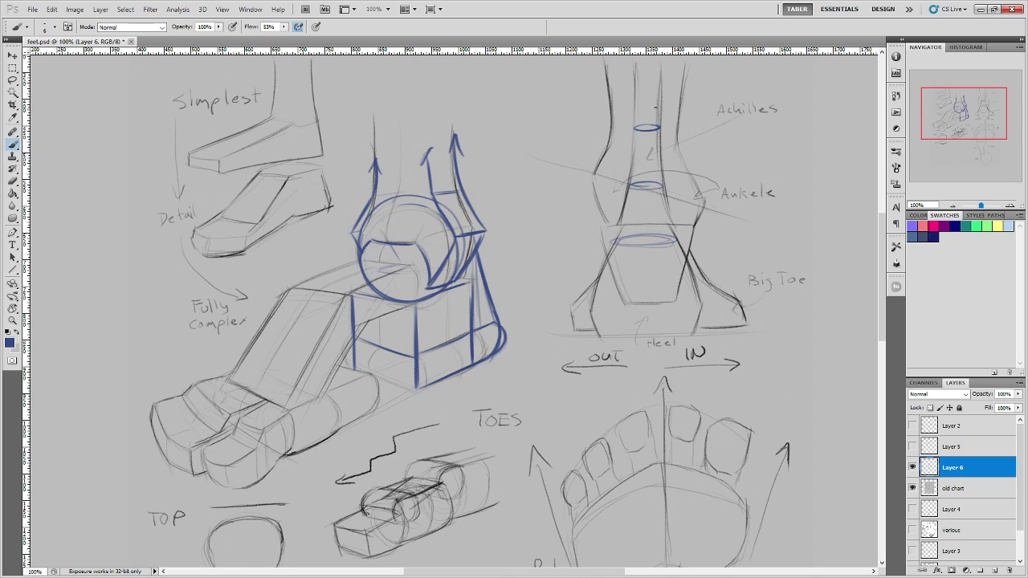
{"action": "mouse_move", "coordinate": [638, 93]}
{"action": "left_mouse_down"}
{"action": "mouse_move", "coordinate": [649, 94]}
{"action": "mouse_move", "coordinate": [608, 275]}
{"action": "mouse_move", "coordinate": [679, 262]}
{"action": "left_mouse_up"}
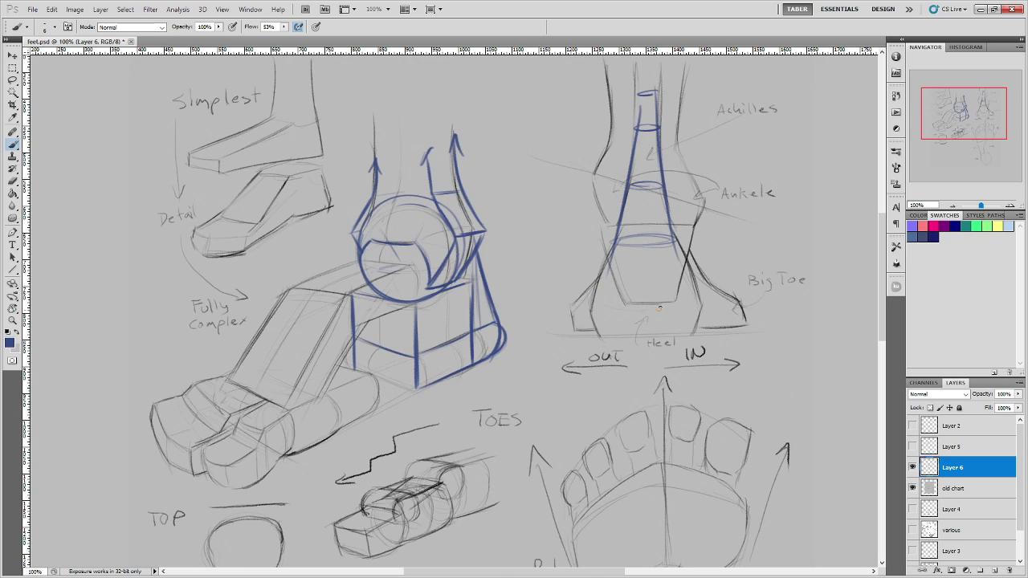
Try outlining the heel in the back view as a low block with rounded lower corners.
{"action": "mouse_move", "coordinate": [599, 301]}
{"action": "left_mouse_down"}
{"action": "mouse_move", "coordinate": [665, 305]}
{"action": "mouse_move", "coordinate": [691, 296]}
{"action": "left_mouse_up"}
{"action": "mouse_move", "coordinate": [592, 305]}
{"action": "left_mouse_down"}
{"action": "mouse_move", "coordinate": [600, 334]}
{"action": "mouse_move", "coordinate": [615, 323]}
{"action": "mouse_move", "coordinate": [630, 338]}
{"action": "mouse_move", "coordinate": [708, 306]}
{"action": "left_mouse_up"}
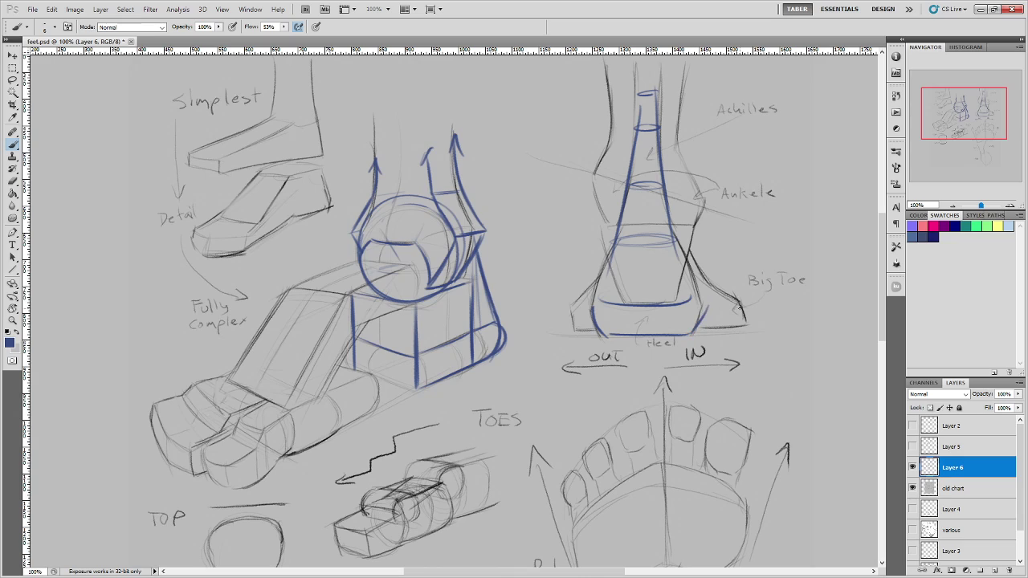
Undo the heel outline and all the Achilles tendon strokes in the back view, down to the first cross-section.
{"action": "key", "text": "ctrl+alt+z"}
{"action": "key", "text": "ctrl+alt+z"}
{"action": "key", "text": "ctrl+alt+z"}
{"action": "key", "text": "ctrl+alt+z"}
{"action": "key", "text": "ctrl+alt+z"}
{"action": "key", "text": "ctrl+alt+z"}
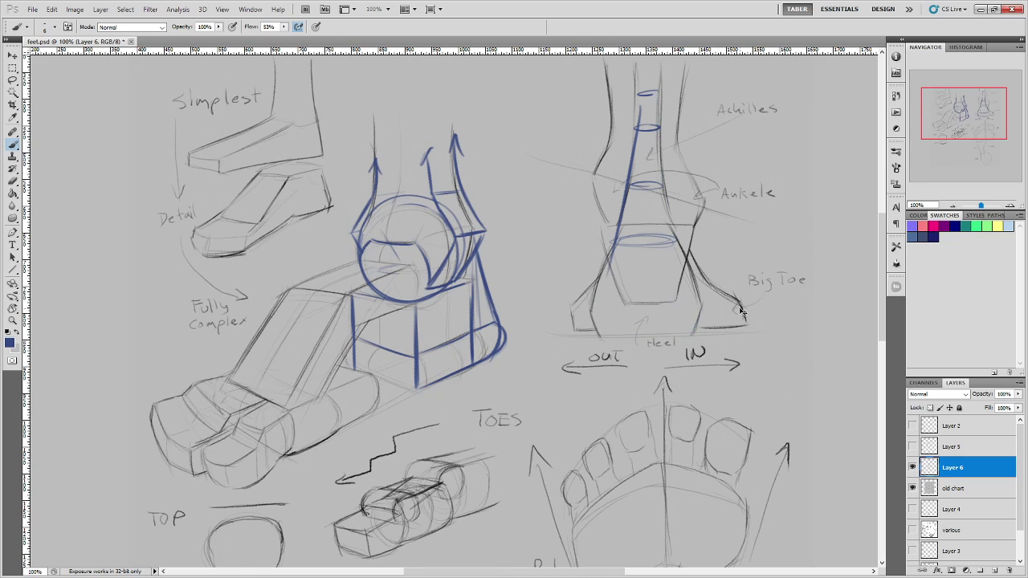
{"action": "key", "text": "ctrl+alt+z"}
{"action": "key", "text": "ctrl+alt+z"}
{"action": "key", "text": "ctrl+alt+z"}
{"action": "key", "text": "ctrl+alt+z"}
{"action": "key", "text": "ctrl+alt+z"}
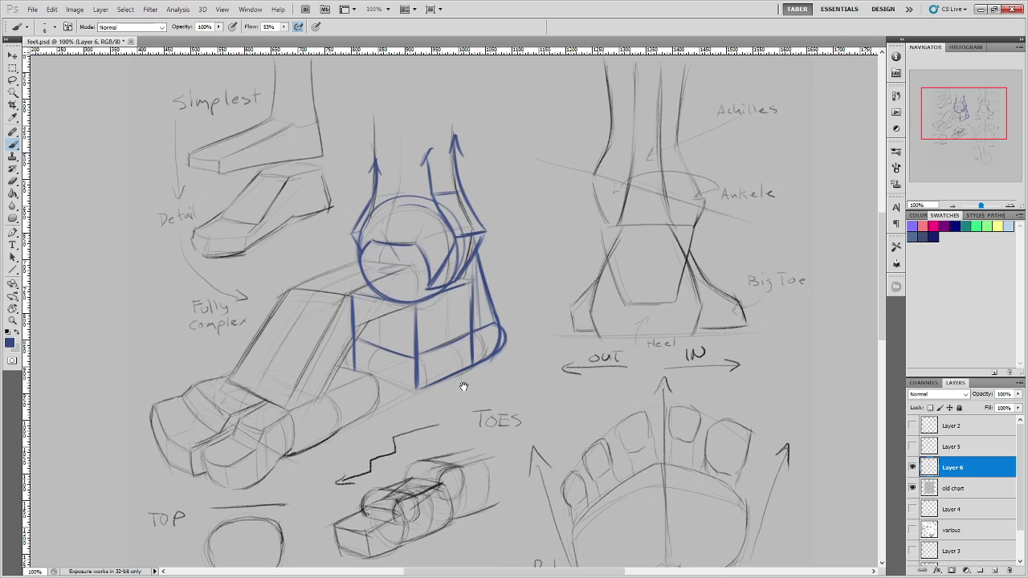
Try parallel diagonal lines across the lower instep and the base of the toes on the fully complex foot.
{"action": "left_click_drag", "start_coordinate": [464, 387], "coordinate": [516, 339]}
{"action": "left_click_drag", "start_coordinate": [431, 324], "coordinate": [466, 340]}
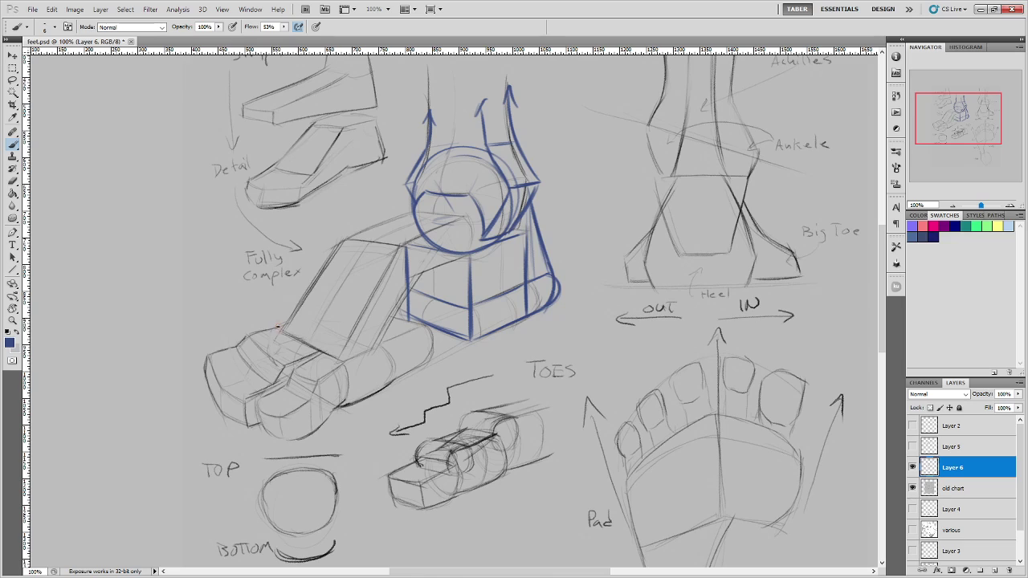
{"action": "left_click_drag", "start_coordinate": [279, 327], "coordinate": [346, 373]}
{"action": "left_click_drag", "start_coordinate": [302, 314], "coordinate": [373, 348]}
{"action": "left_click_drag", "start_coordinate": [250, 338], "coordinate": [321, 378]}
{"action": "left_click_drag", "start_coordinate": [247, 334], "coordinate": [334, 387]}
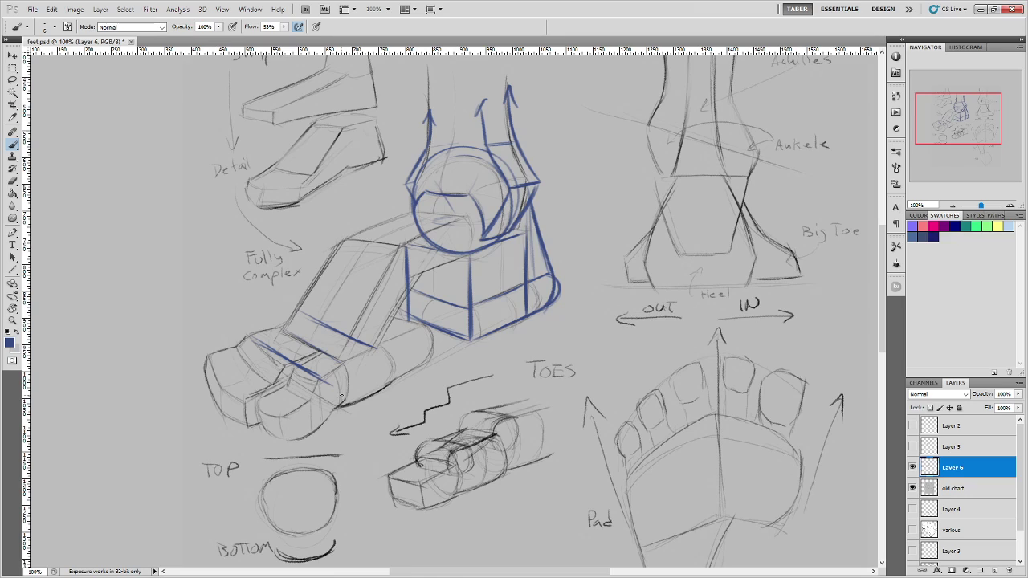
{"action": "mouse_move", "coordinate": [348, 364]}
{"action": "left_mouse_down"}
{"action": "mouse_move", "coordinate": [336, 379]}
{"action": "mouse_move", "coordinate": [347, 366]}
{"action": "left_mouse_up"}
Undo the diagonal lines drawn across the instep and toe joints.
{"action": "key", "text": "ctrl+alt+z"}
{"action": "key", "text": "ctrl+alt+z"}
{"action": "key", "text": "ctrl+alt+z"}
{"action": "key", "text": "ctrl+alt+z"}
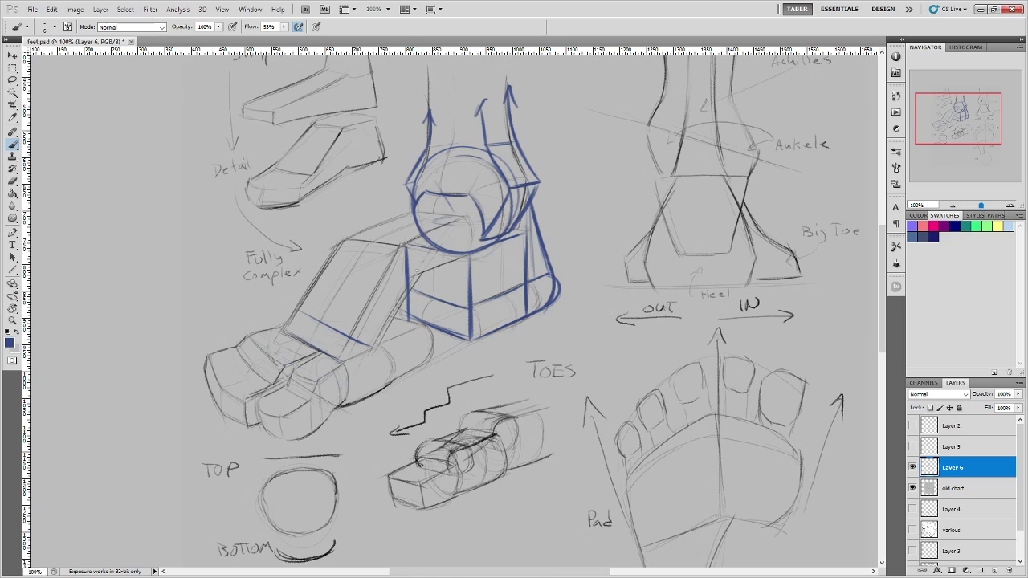
{"action": "key", "text": "ctrl+alt+z"}
Draw the instep as a sloping wedge in front of the heel block, with its side edges and the front edge at the toes.
{"action": "mouse_move", "coordinate": [340, 359]}
{"action": "left_mouse_down"}
{"action": "mouse_move", "coordinate": [370, 331]}
{"action": "mouse_move", "coordinate": [384, 276]}
{"action": "mouse_move", "coordinate": [375, 324]}
{"action": "mouse_move", "coordinate": [401, 246]}
{"action": "left_mouse_up"}
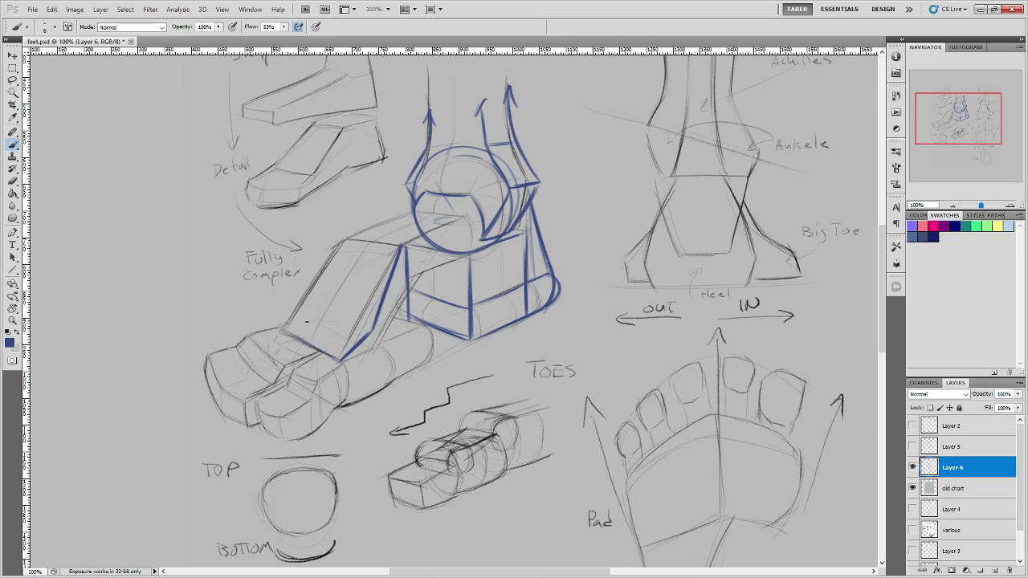
{"action": "mouse_move", "coordinate": [284, 329]}
{"action": "left_mouse_down"}
{"action": "mouse_move", "coordinate": [318, 315]}
{"action": "mouse_move", "coordinate": [372, 330]}
{"action": "mouse_move", "coordinate": [346, 245]}
{"action": "mouse_move", "coordinate": [319, 315]}
{"action": "left_mouse_up"}
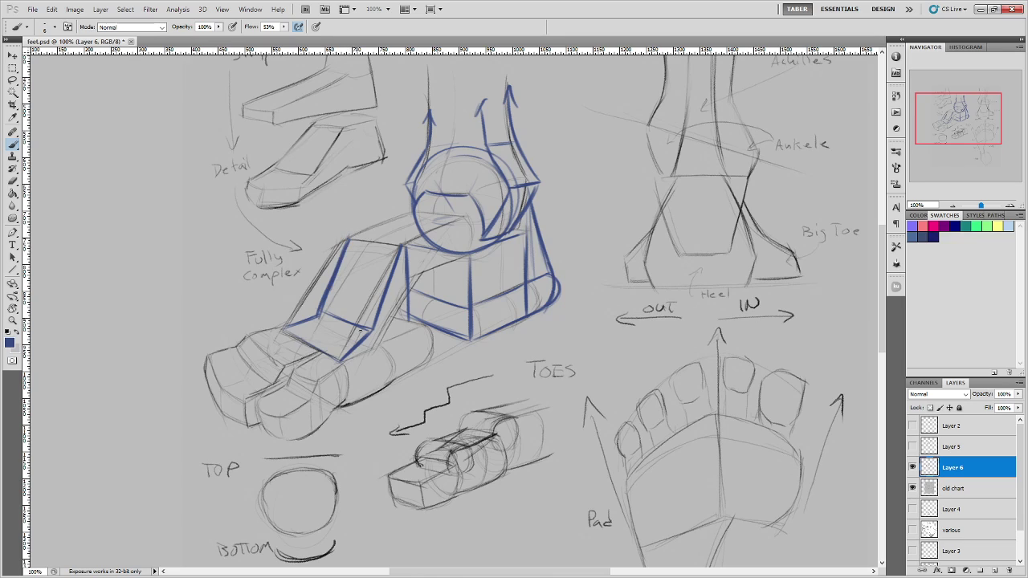
Undo the blue strokes outlining the instep wedge, leaving the ankle ball and heel block in place.
{"action": "left_click_drag", "start_coordinate": [348, 240], "coordinate": [413, 212]}
{"action": "left_click_drag", "start_coordinate": [400, 246], "coordinate": [458, 223]}
{"action": "key", "text": "ctrl+alt+z"}
{"action": "key", "text": "ctrl+alt+z"}
{"action": "key", "text": "ctrl+alt+z"}
{"action": "key", "text": "ctrl+alt+z"}
{"action": "key", "text": "ctrl+alt+z"}
{"action": "key", "text": "ctrl+alt+z"}
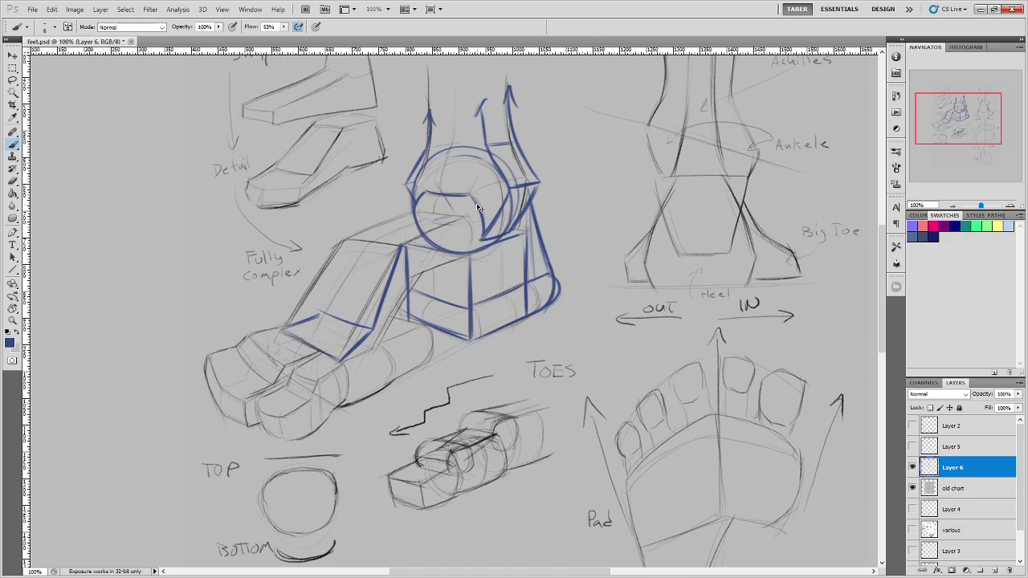
{"action": "key", "text": "ctrl+alt+z"}
{"action": "key", "text": "ctrl+alt+z"}
{"action": "key", "text": "ctrl+alt+z"}
{"action": "key", "text": "ctrl+alt+z"}
{"action": "key", "text": "ctrl+alt+z"}
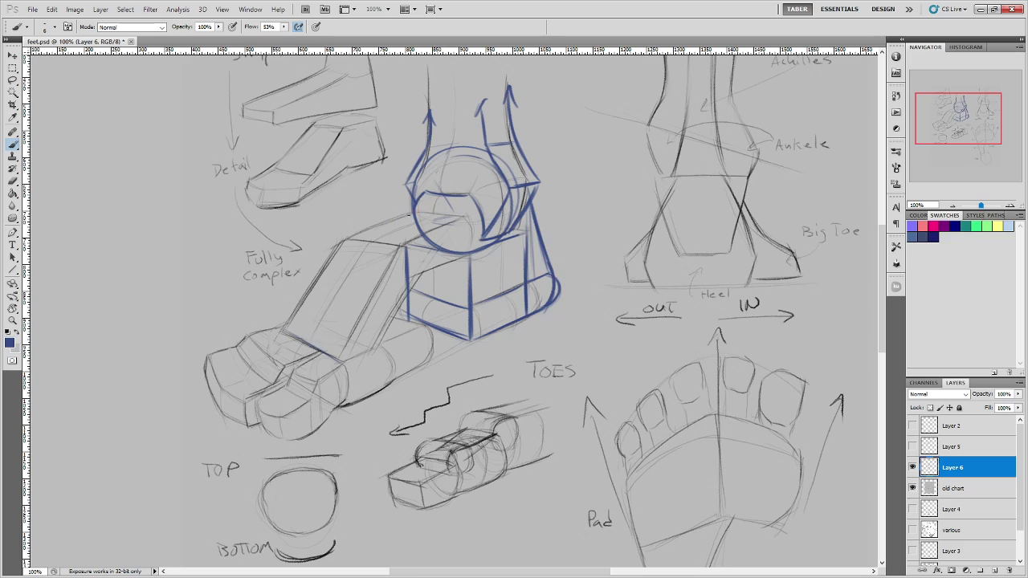
Redraw the instep wedge in blue with two edges from the ankle ball and two edges sloping down toward the toes.
{"action": "left_click_drag", "start_coordinate": [413, 212], "coordinate": [347, 241]}
{"action": "mouse_move", "coordinate": [467, 220]}
{"action": "left_mouse_down"}
{"action": "mouse_move", "coordinate": [399, 255]}
{"action": "mouse_move", "coordinate": [409, 249]}
{"action": "left_mouse_up"}
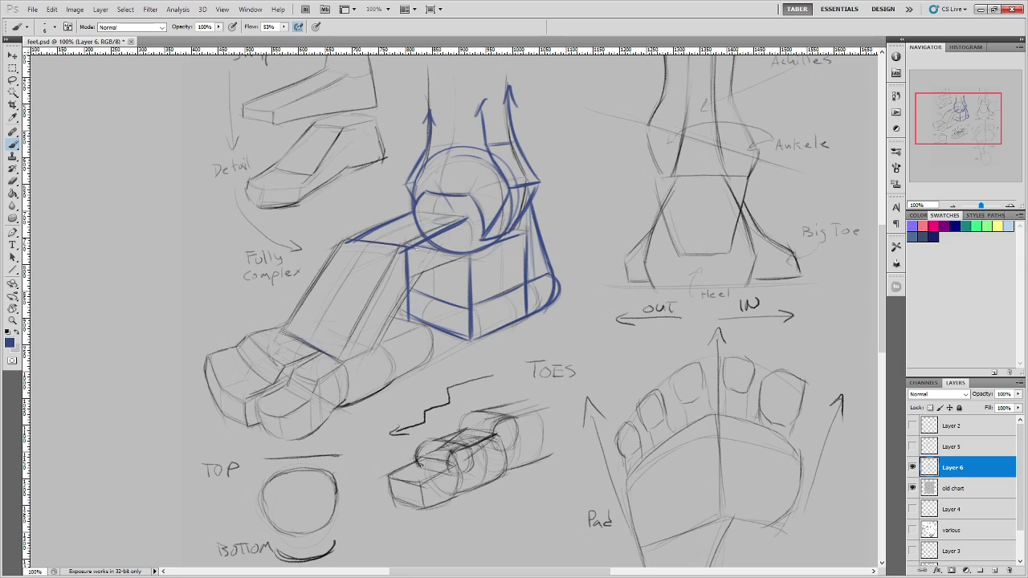
{"action": "left_click_drag", "start_coordinate": [347, 240], "coordinate": [281, 339]}
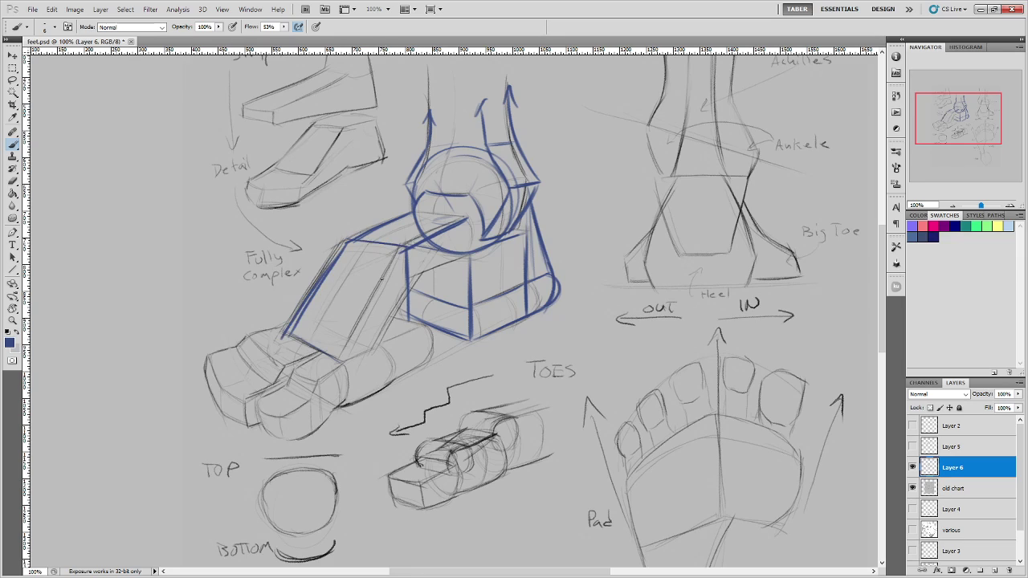
{"action": "left_click_drag", "start_coordinate": [403, 255], "coordinate": [342, 355]}
Draw the blue block for the ball of the foot at the lower end of the instep wedge.
{"action": "mouse_move", "coordinate": [408, 242]}
{"action": "left_mouse_down"}
{"action": "mouse_move", "coordinate": [335, 366]}
{"action": "mouse_move", "coordinate": [344, 406]}
{"action": "mouse_move", "coordinate": [267, 354]}
{"action": "left_mouse_up"}
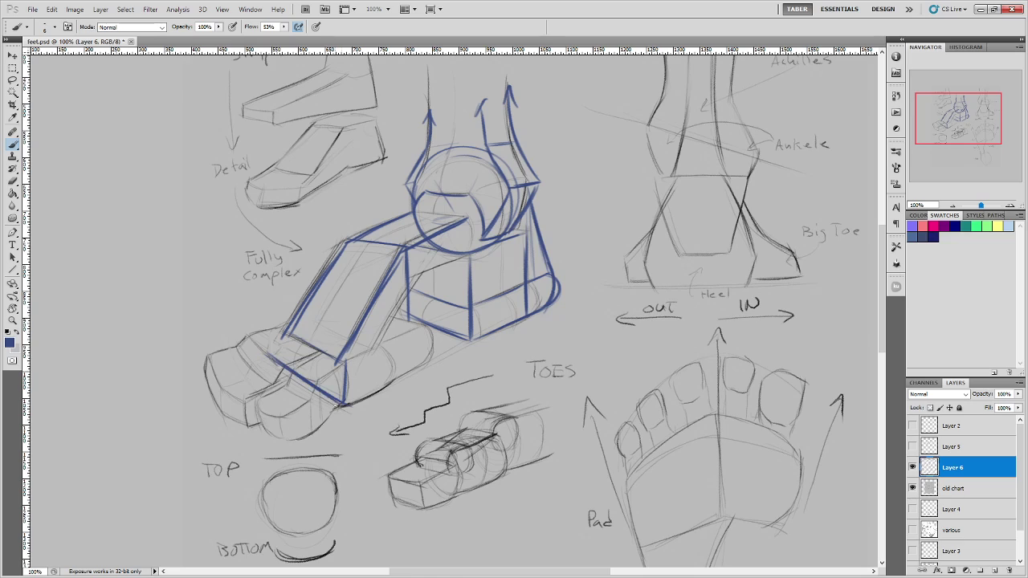
{"action": "mouse_move", "coordinate": [342, 406]}
{"action": "left_mouse_down"}
{"action": "mouse_move", "coordinate": [258, 351]}
{"action": "mouse_move", "coordinate": [278, 345]}
{"action": "mouse_move", "coordinate": [278, 369]}
{"action": "left_mouse_up"}
{"action": "left_click_drag", "start_coordinate": [344, 406], "coordinate": [430, 363]}
{"action": "left_click_drag", "start_coordinate": [431, 326], "coordinate": [430, 366]}
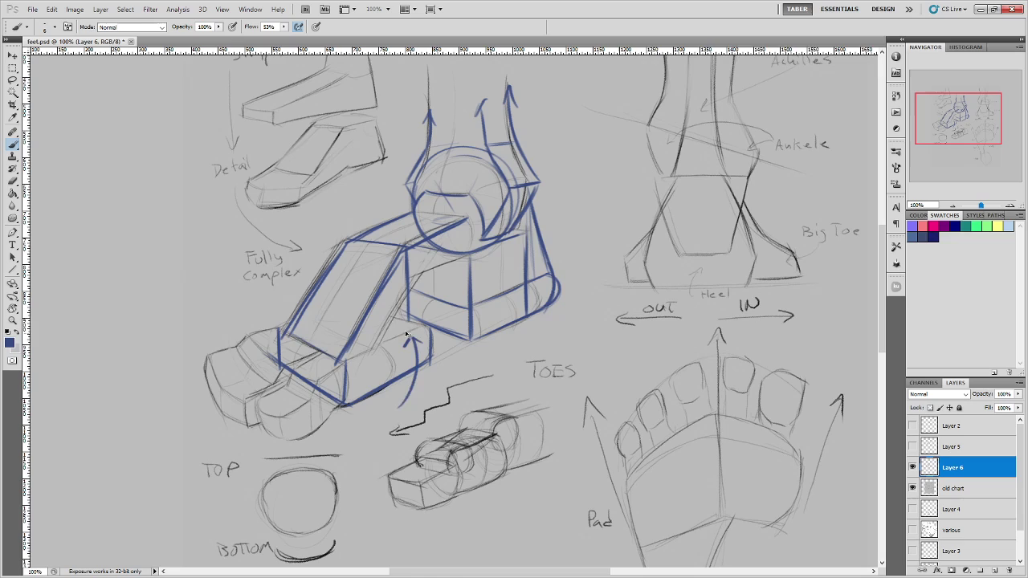
Try an underside edge for the instep with hatching across the recess beneath it, and undo it.
{"action": "left_click_drag", "start_coordinate": [409, 281], "coordinate": [467, 257]}
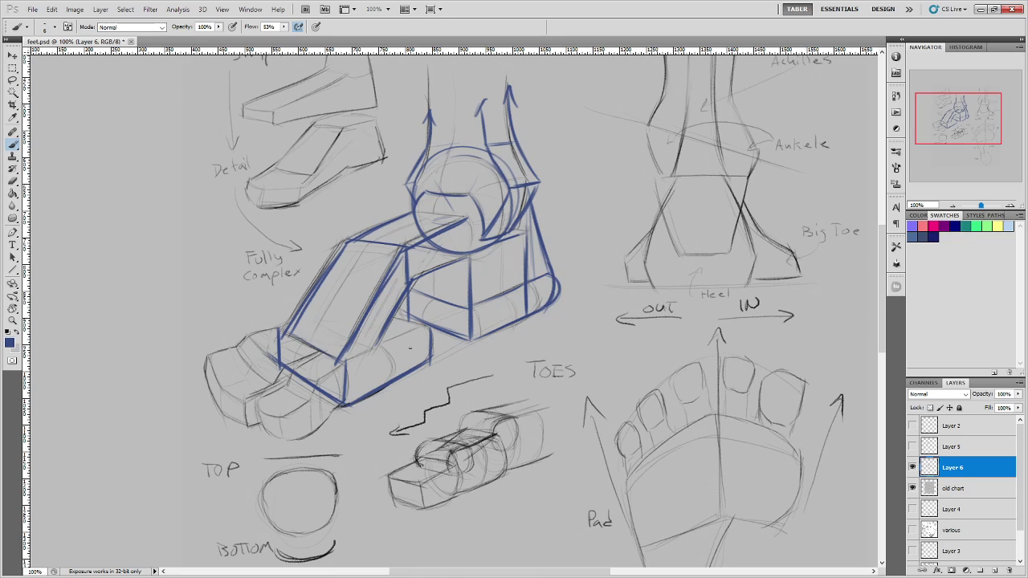
{"action": "mouse_move", "coordinate": [388, 333]}
{"action": "left_mouse_down"}
{"action": "mouse_move", "coordinate": [427, 276]}
{"action": "mouse_move", "coordinate": [443, 273]}
{"action": "left_mouse_up"}
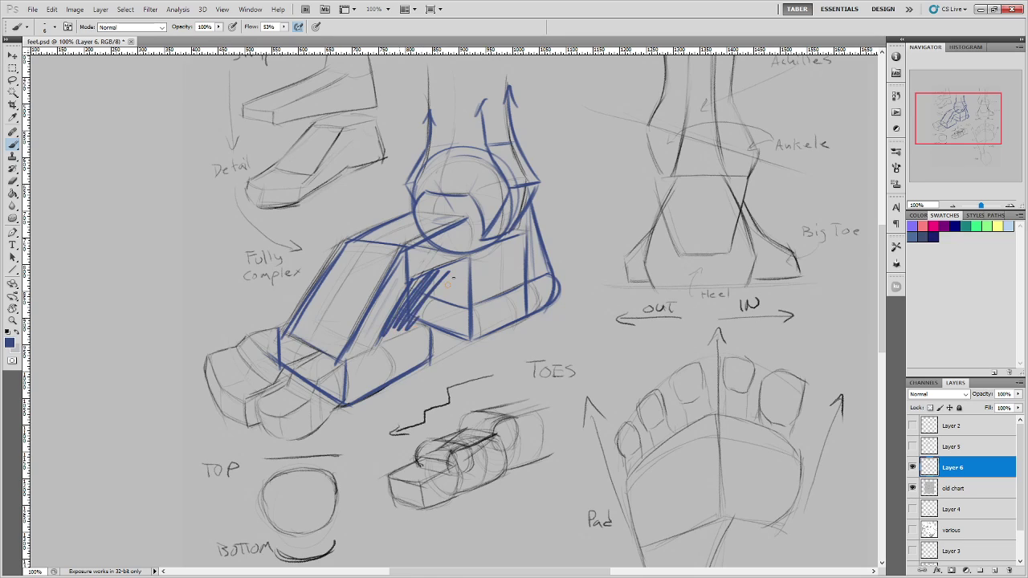
{"action": "left_click_drag", "start_coordinate": [421, 335], "coordinate": [466, 277]}
{"action": "left_click_drag", "start_coordinate": [459, 353], "coordinate": [471, 321]}
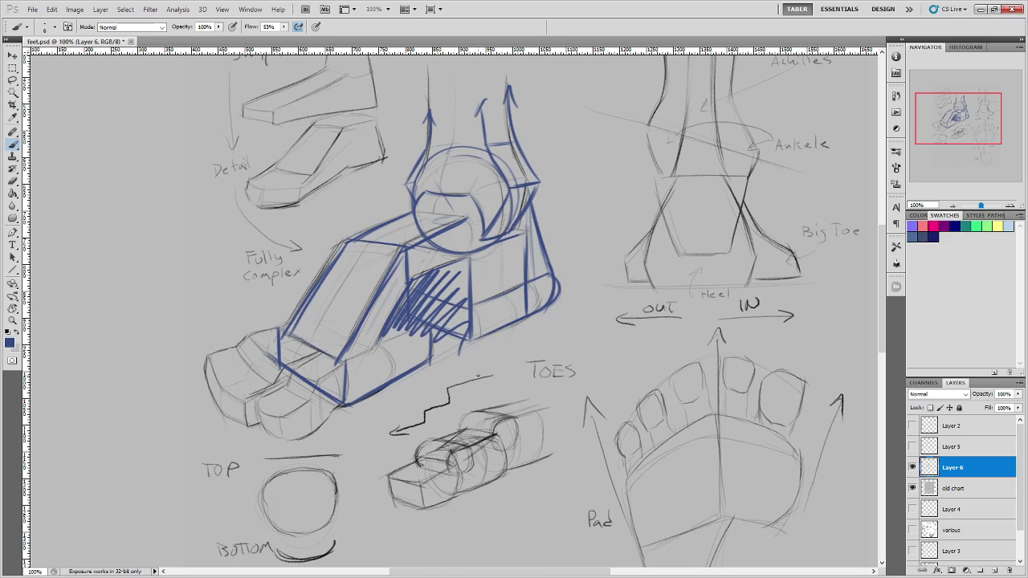
{"action": "key", "text": "ctrl+alt+z"}
{"action": "key", "text": "ctrl+alt+z"}
{"action": "key", "text": "ctrl+alt+z"}
{"action": "key", "text": "ctrl+alt+z"}
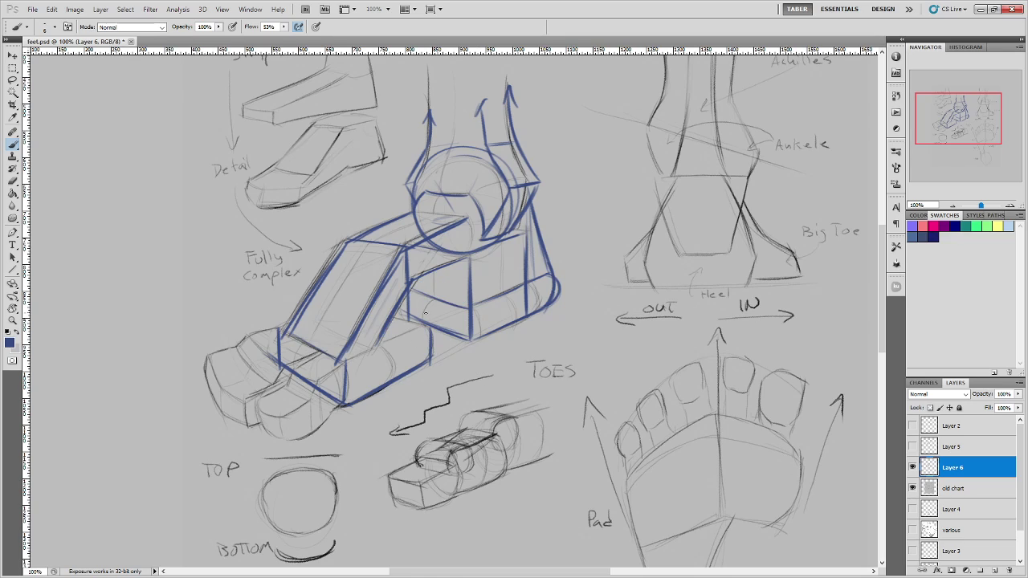
{"action": "key", "text": "ctrl+alt+z"}
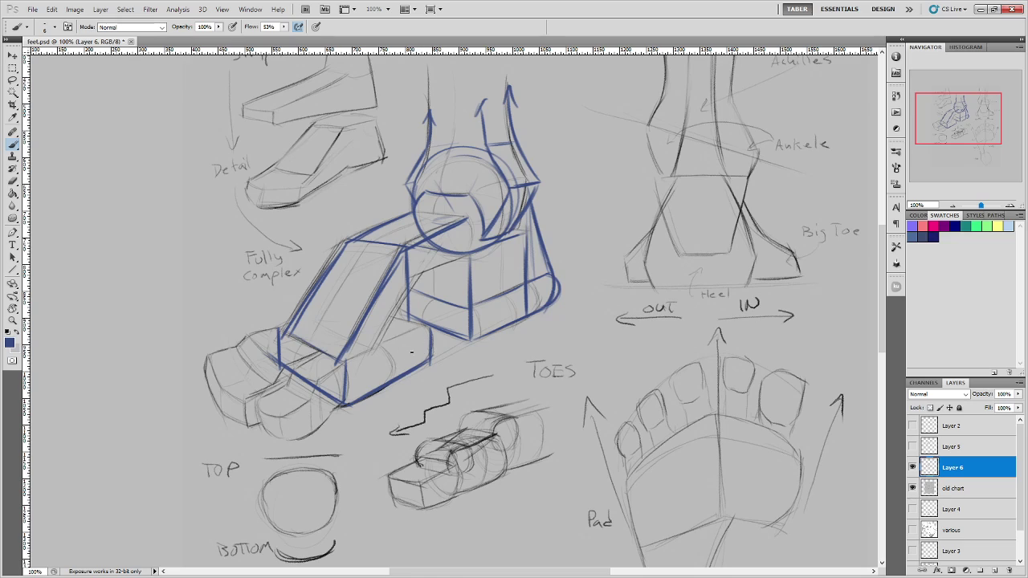
Try hatching the lower gap between the ball block and the heel block, and undo the strokes.
{"action": "mouse_move", "coordinate": [401, 367]}
{"action": "left_mouse_down"}
{"action": "mouse_move", "coordinate": [423, 326]}
{"action": "mouse_move", "coordinate": [477, 289]}
{"action": "mouse_move", "coordinate": [506, 315]}
{"action": "mouse_move", "coordinate": [411, 313]}
{"action": "mouse_move", "coordinate": [389, 379]}
{"action": "mouse_move", "coordinate": [437, 340]}
{"action": "mouse_move", "coordinate": [425, 302]}
{"action": "mouse_move", "coordinate": [455, 300]}
{"action": "left_mouse_up"}
{"action": "key", "text": "ctrl+z"}
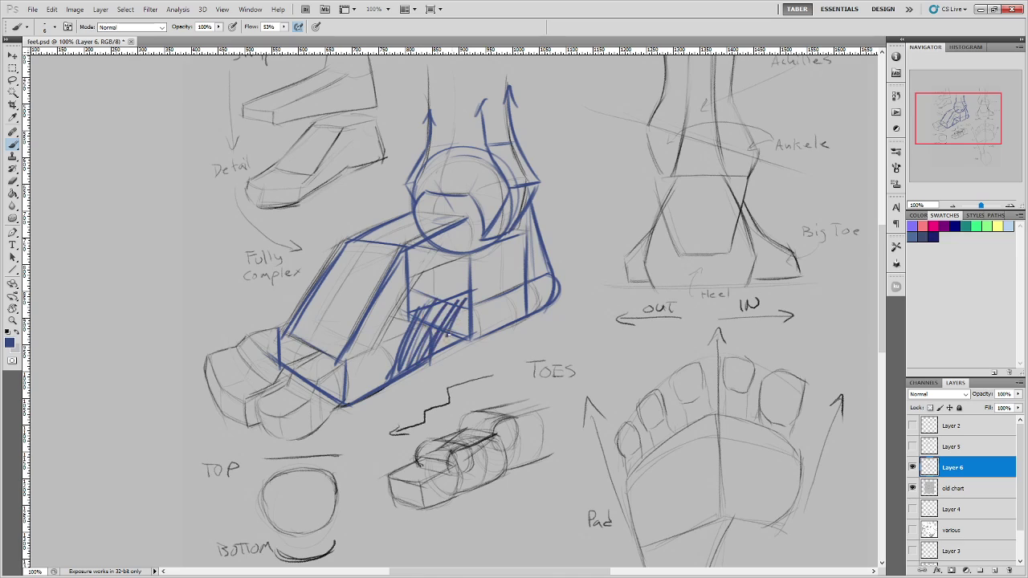
{"action": "left_click_drag", "start_coordinate": [445, 343], "coordinate": [468, 307]}
{"action": "key", "text": "ctrl+alt+z"}
{"action": "key", "text": "ctrl+alt+z"}
{"action": "key", "text": "ctrl+alt+z"}
{"action": "key", "text": "ctrl+alt+z"}
{"action": "key", "text": "ctrl+alt+z"}
{"action": "key", "text": "ctrl+alt+z"}
{"action": "key", "text": "ctrl+alt+z"}
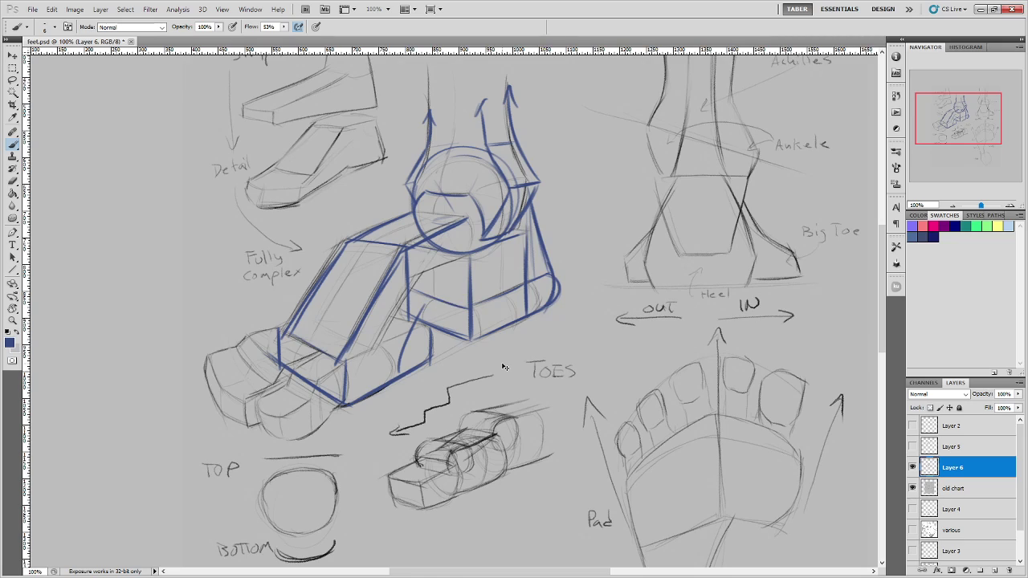
Try a vertical divider, a straight ground line and upward arrows along the foot's underside, and remove them.
{"action": "left_click_drag", "start_coordinate": [407, 248], "coordinate": [411, 384]}
{"action": "left_click_drag", "start_coordinate": [355, 406], "coordinate": [520, 319]}
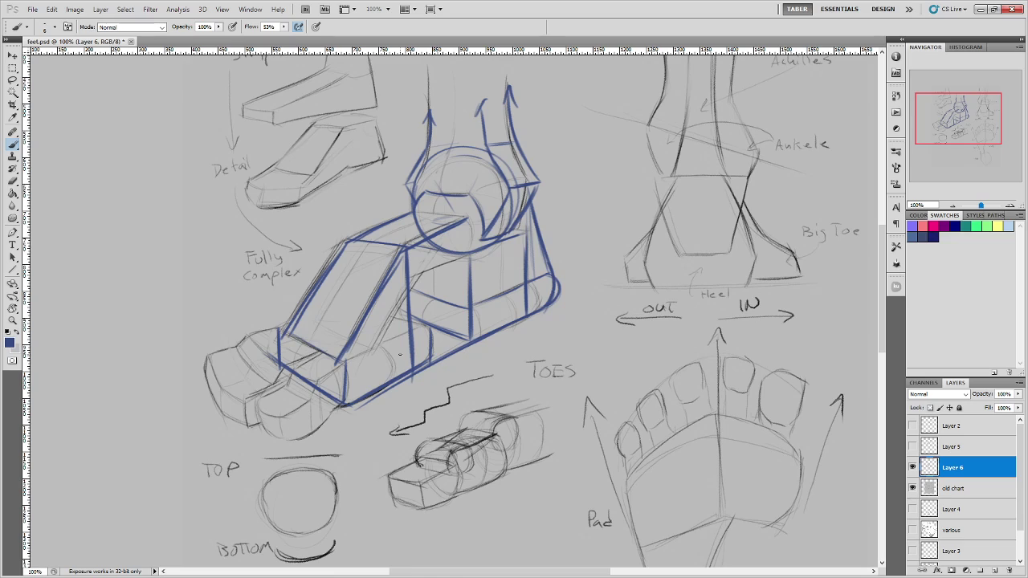
{"action": "mouse_move", "coordinate": [361, 445]}
{"action": "left_mouse_down"}
{"action": "mouse_move", "coordinate": [389, 397]}
{"action": "mouse_move", "coordinate": [391, 407]}
{"action": "mouse_move", "coordinate": [450, 356]}
{"action": "mouse_move", "coordinate": [460, 364]}
{"action": "mouse_move", "coordinate": [515, 330]}
{"action": "mouse_move", "coordinate": [523, 339]}
{"action": "left_mouse_up"}
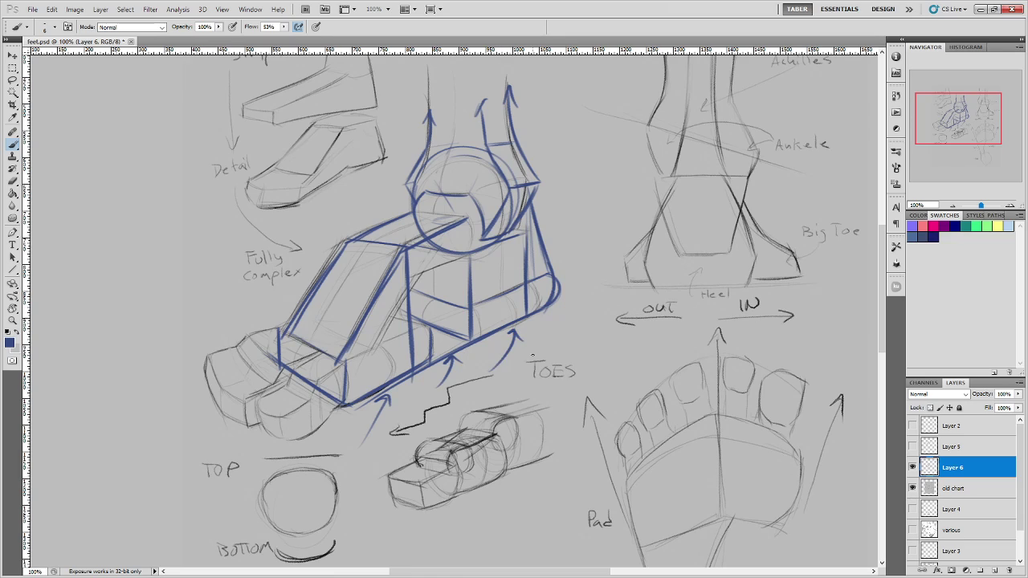
{"action": "key", "text": "ctrl+alt+z"}
{"action": "key", "text": "ctrl+alt+z"}
{"action": "key", "text": "ctrl+alt+z"}
{"action": "key", "text": "ctrl+alt+z"}
{"action": "key", "text": "ctrl+alt+z"}
{"action": "key", "text": "ctrl+alt+z"}
{"action": "key", "text": "ctrl+alt+z"}
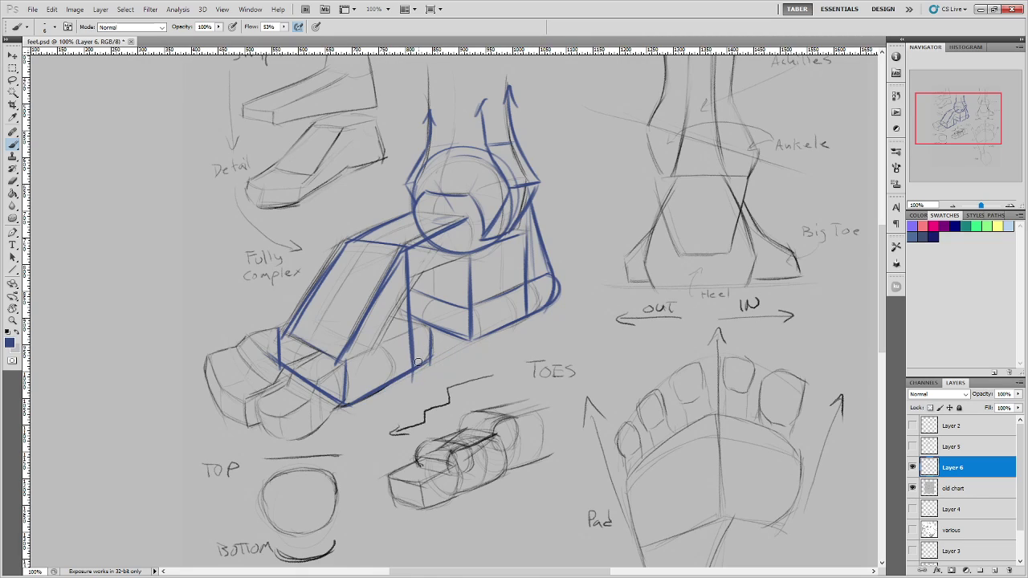
{"action": "left_click_drag", "start_coordinate": [413, 368], "coordinate": [408, 254]}
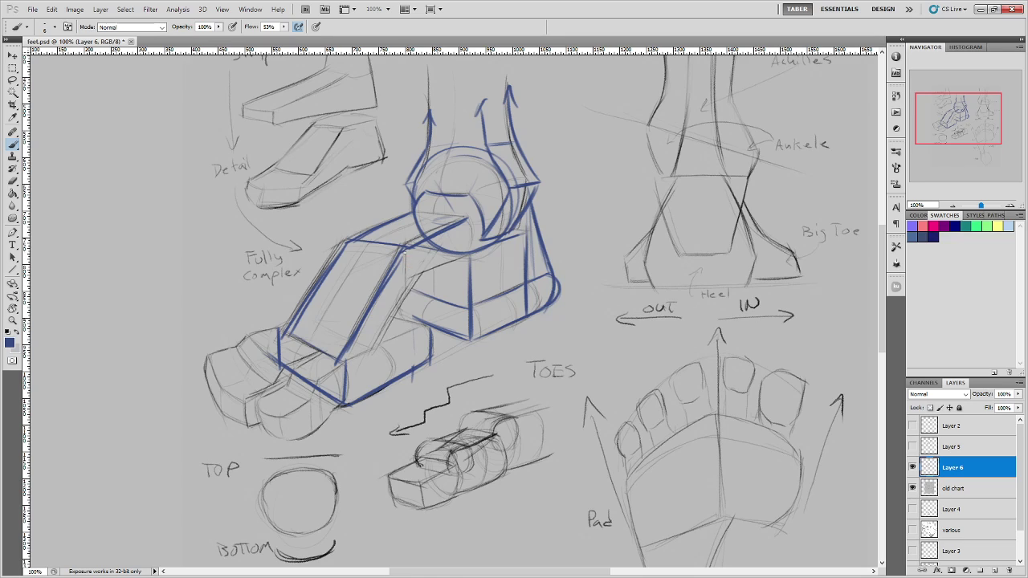
Reshape the arch with angled edges between the ball and heel blocks, and extend the heel's front edge up to the instep.
{"action": "left_click_drag", "start_coordinate": [404, 247], "coordinate": [404, 324]}
{"action": "mouse_move", "coordinate": [398, 375]}
{"action": "left_mouse_down"}
{"action": "mouse_move", "coordinate": [427, 335]}
{"action": "mouse_move", "coordinate": [383, 391]}
{"action": "left_mouse_up"}
{"action": "mouse_move", "coordinate": [420, 323]}
{"action": "left_mouse_down"}
{"action": "mouse_move", "coordinate": [476, 323]}
{"action": "mouse_move", "coordinate": [469, 305]}
{"action": "mouse_move", "coordinate": [497, 345]}
{"action": "mouse_move", "coordinate": [469, 314]}
{"action": "mouse_move", "coordinate": [470, 337]}
{"action": "mouse_move", "coordinate": [486, 333]}
{"action": "mouse_move", "coordinate": [435, 326]}
{"action": "mouse_move", "coordinate": [427, 358]}
{"action": "mouse_move", "coordinate": [397, 390]}
{"action": "mouse_move", "coordinate": [427, 327]}
{"action": "mouse_move", "coordinate": [389, 392]}
{"action": "mouse_move", "coordinate": [437, 317]}
{"action": "mouse_move", "coordinate": [397, 376]}
{"action": "left_mouse_up"}
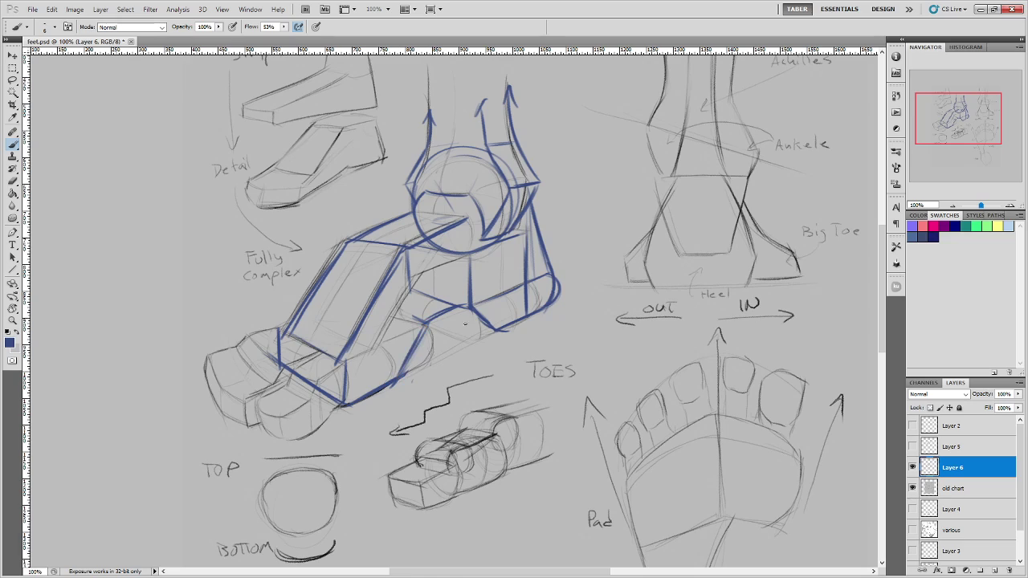
{"action": "left_click_drag", "start_coordinate": [483, 326], "coordinate": [443, 317]}
{"action": "key", "text": "ctrl+z"}
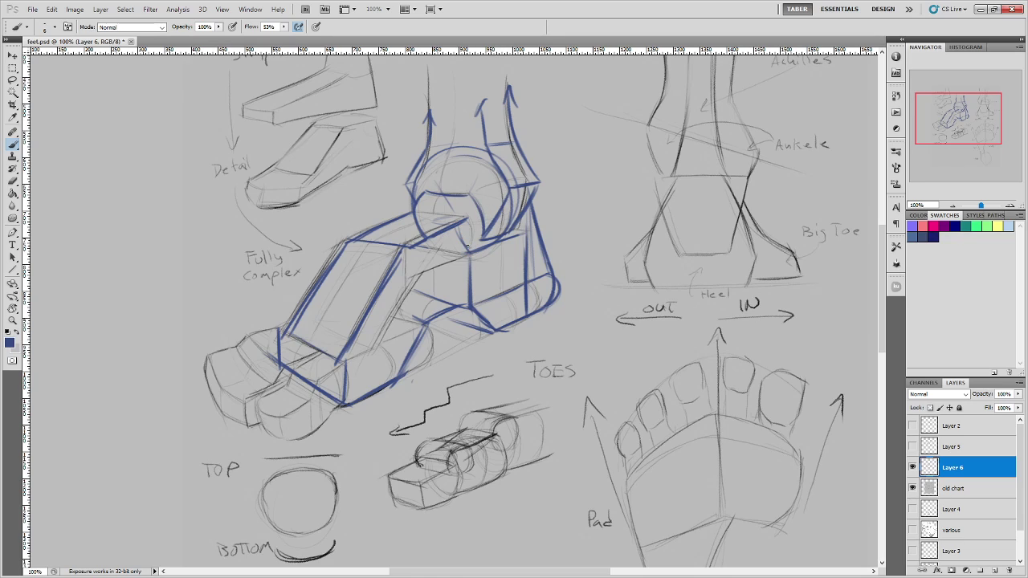
{"action": "left_click_drag", "start_coordinate": [465, 217], "coordinate": [469, 273]}
{"action": "left_click_drag", "start_coordinate": [469, 307], "coordinate": [416, 294]}
Try curved direction arrows on both sides of the ankle, and undo them.
{"action": "left_click_drag", "start_coordinate": [397, 189], "coordinate": [392, 348]}
{"action": "left_click_drag", "start_coordinate": [419, 173], "coordinate": [386, 227]}
{"action": "left_click_drag", "start_coordinate": [383, 213], "coordinate": [400, 223]}
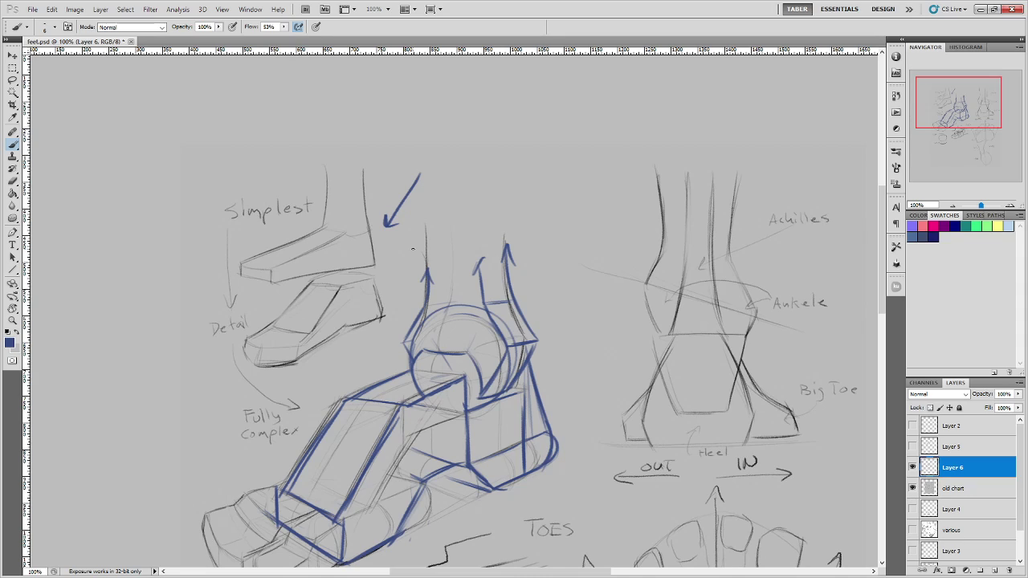
{"action": "key", "text": "ctrl+alt+z"}
{"action": "key", "text": "ctrl+alt+z"}
{"action": "mouse_move", "coordinate": [410, 215]}
{"action": "left_mouse_down"}
{"action": "mouse_move", "coordinate": [384, 290]}
{"action": "mouse_move", "coordinate": [395, 284]}
{"action": "left_mouse_up"}
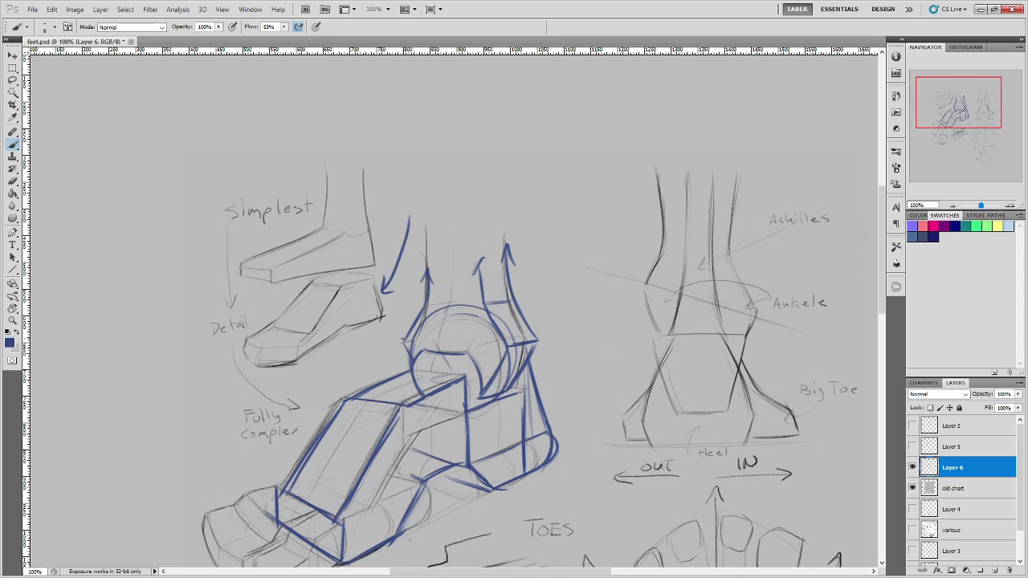
{"action": "mouse_move", "coordinate": [559, 233]}
{"action": "left_mouse_down"}
{"action": "mouse_move", "coordinate": [580, 370]}
{"action": "mouse_move", "coordinate": [566, 373]}
{"action": "mouse_move", "coordinate": [583, 403]}
{"action": "left_mouse_up"}
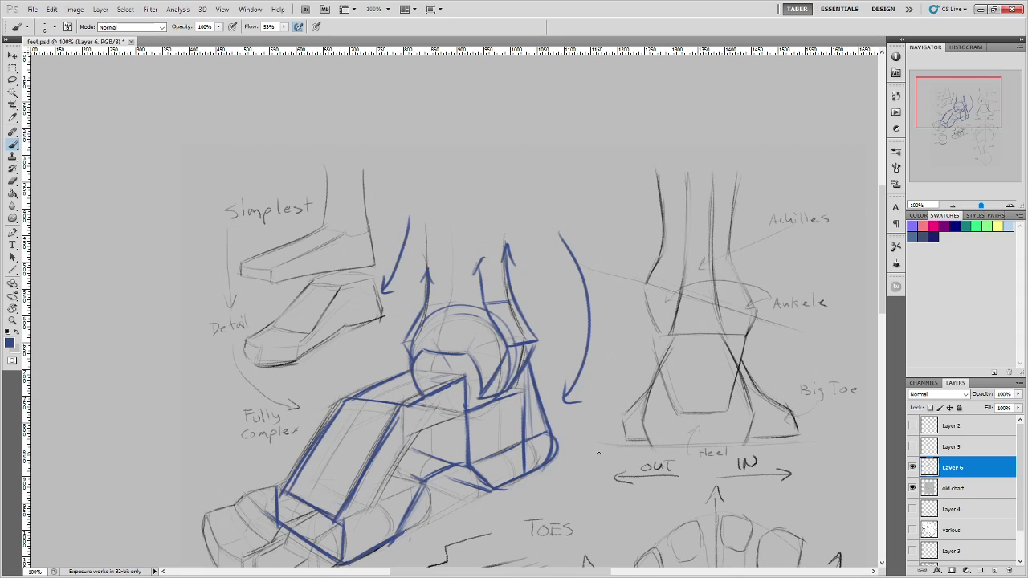
{"action": "key", "text": "ctrl+alt+z"}
{"action": "key", "text": "ctrl+alt+z"}
{"action": "key", "text": "ctrl+alt+z"}
{"action": "key", "text": "ctrl+alt+z"}
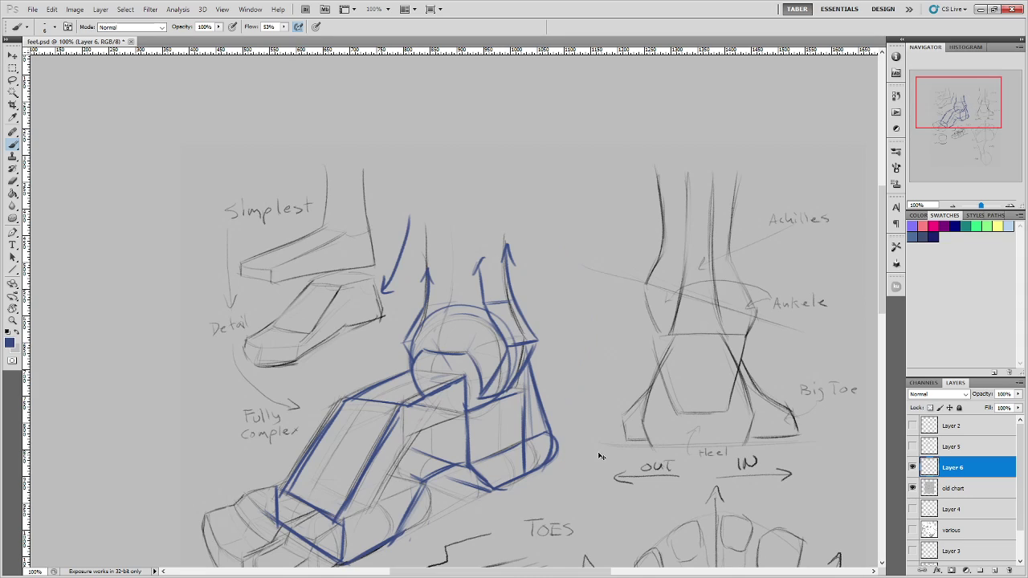
{"action": "scroll", "coordinate": [576, 471], "scroll_direction": "down", "scroll_amount": 4}
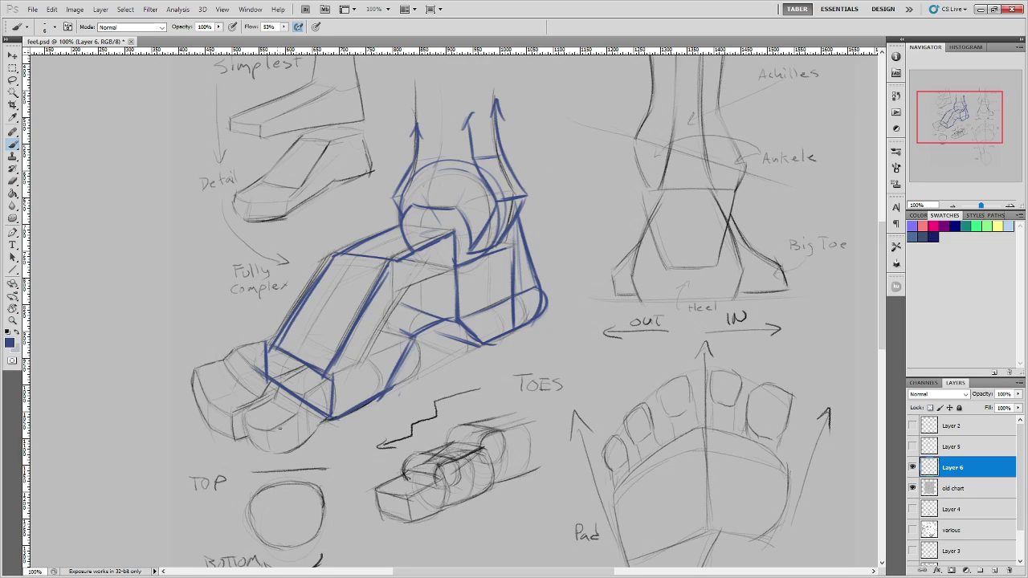
Try strokes across the front face of the ball block, and undo them.
{"action": "left_click_drag", "start_coordinate": [304, 368], "coordinate": [305, 412]}
{"action": "mouse_move", "coordinate": [285, 358]}
{"action": "left_mouse_down"}
{"action": "mouse_move", "coordinate": [288, 402]}
{"action": "mouse_move", "coordinate": [278, 383]}
{"action": "mouse_move", "coordinate": [270, 395]}
{"action": "left_mouse_up"}
{"action": "key", "text": "ctrl+alt+z"}
{"action": "key", "text": "ctrl+alt+z"}
{"action": "key", "text": "ctrl+alt+z"}
{"action": "key", "text": "ctrl+alt+z"}
{"action": "key", "text": "ctrl+alt+z"}
Redraw the instep's outer edge slightly farther out and erase the old edge inside it.
{"action": "mouse_move", "coordinate": [257, 345]}
{"action": "left_mouse_down"}
{"action": "mouse_move", "coordinate": [257, 377]}
{"action": "mouse_move", "coordinate": [332, 253]}
{"action": "left_mouse_up"}
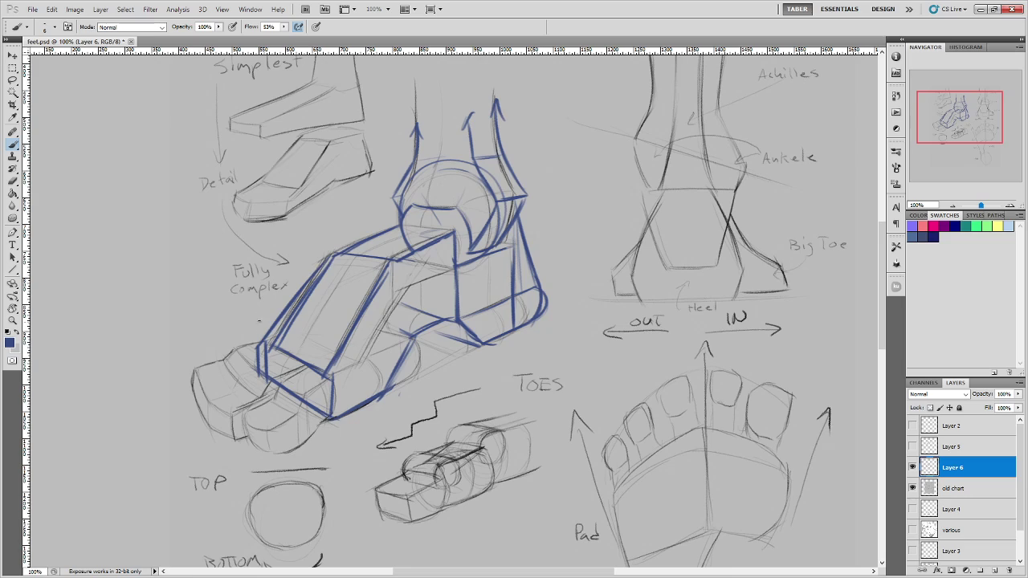
{"action": "left_click_drag", "start_coordinate": [258, 340], "coordinate": [258, 354]}
{"action": "key", "text": "ctrl+z"}
{"action": "left_click_drag", "start_coordinate": [273, 341], "coordinate": [334, 256]}
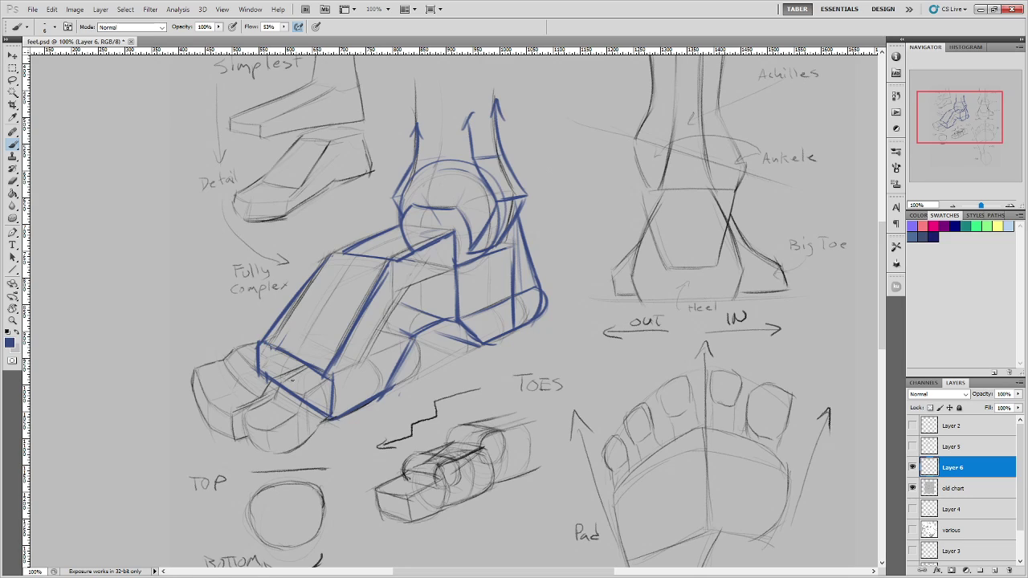
Try angled planes on the ball block's front with a direction arrow beside the foot, and undo them.
{"action": "left_click_drag", "start_coordinate": [326, 420], "coordinate": [273, 413]}
{"action": "left_click_drag", "start_coordinate": [332, 379], "coordinate": [281, 376]}
{"action": "mouse_move", "coordinate": [258, 342]}
{"action": "left_mouse_down"}
{"action": "mouse_move", "coordinate": [274, 378]}
{"action": "mouse_move", "coordinate": [271, 411]}
{"action": "left_mouse_up"}
{"action": "left_click_drag", "start_coordinate": [252, 366], "coordinate": [266, 400]}
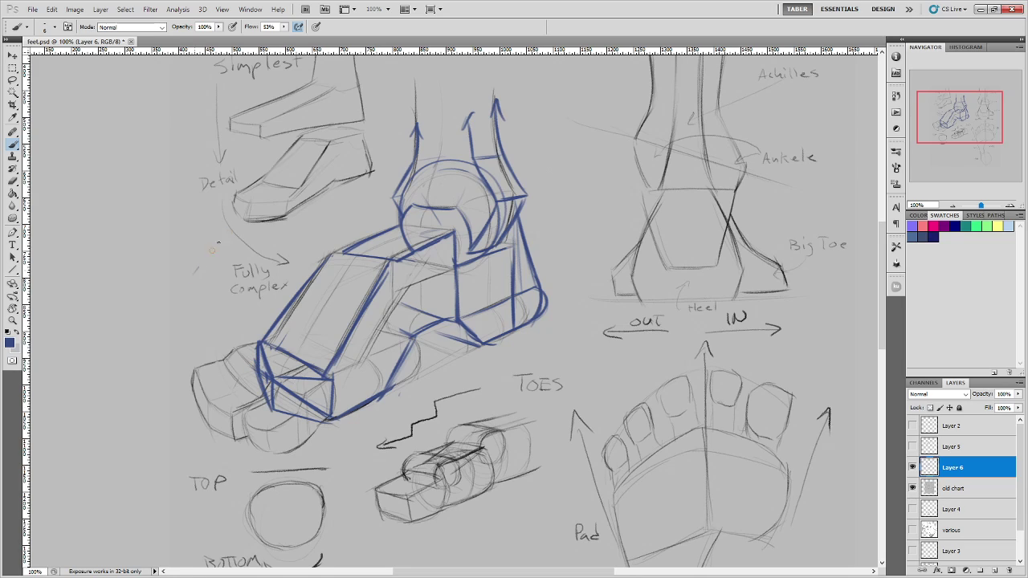
{"action": "left_click_drag", "start_coordinate": [195, 272], "coordinate": [233, 226]}
{"action": "left_click_drag", "start_coordinate": [225, 232], "coordinate": [235, 224]}
{"action": "key", "text": "ctrl+alt+z"}
{"action": "key", "text": "ctrl+alt+z"}
{"action": "key", "text": "ctrl+alt+z"}
{"action": "key", "text": "ctrl+alt+z"}
{"action": "key", "text": "ctrl+alt+z"}
{"action": "key", "text": "ctrl+alt+z"}
{"action": "key", "text": "ctrl+alt+z"}
{"action": "key", "text": "ctrl+alt+z"}
{"action": "key", "text": "ctrl+alt+z"}
{"action": "key", "text": "ctrl+alt+z"}
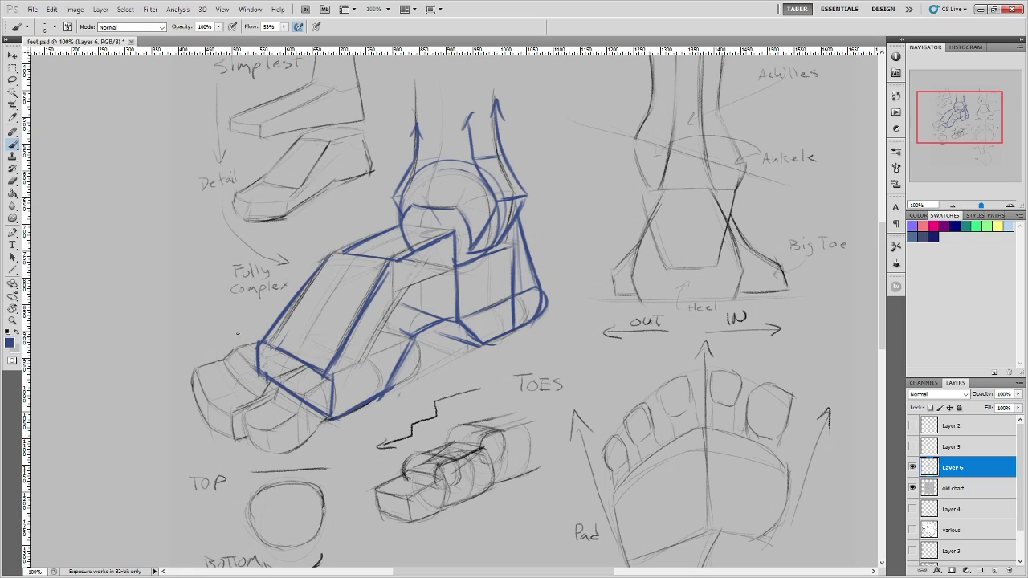
Try a blue arc across the top of the pad on the sole diagram, and undo it.
{"action": "scroll", "coordinate": [375, 506], "scroll_direction": "down", "scroll_amount": 5}
{"action": "scroll", "coordinate": [375, 506], "scroll_direction": "right", "scroll_amount": 5}
{"action": "mouse_move", "coordinate": [476, 381]}
{"action": "left_mouse_down"}
{"action": "mouse_move", "coordinate": [563, 325]}
{"action": "mouse_move", "coordinate": [647, 370]}
{"action": "left_mouse_up"}
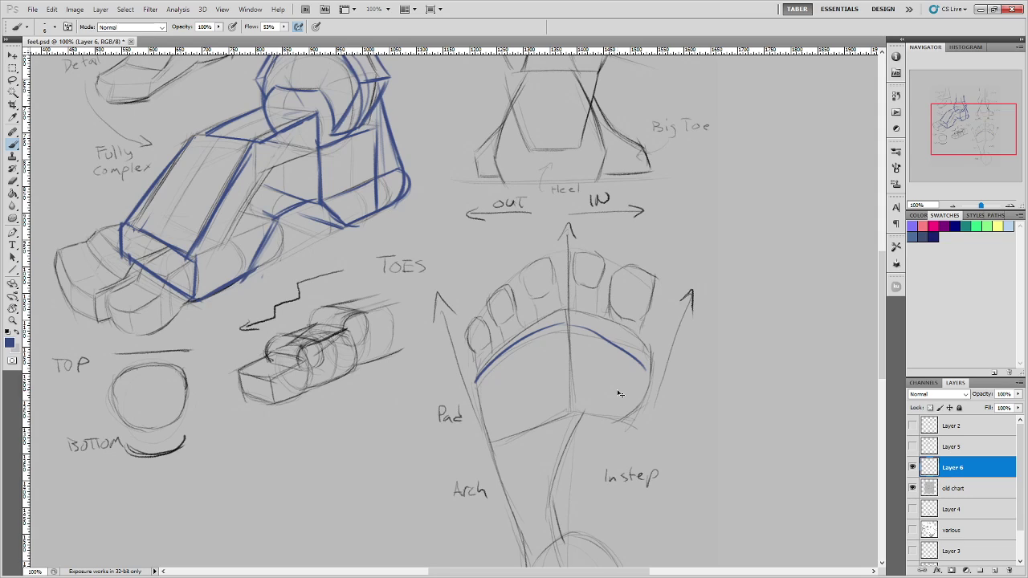
{"action": "key", "text": "ctrl+alt+z"}
{"action": "key", "text": "ctrl+alt+z"}
Try splitting the ball block's front into faceted planes with a vertical division, and undo the strokes.
{"action": "left_click_drag", "start_coordinate": [384, 397], "coordinate": [530, 405]}
{"action": "left_click_drag", "start_coordinate": [299, 249], "coordinate": [299, 289]}
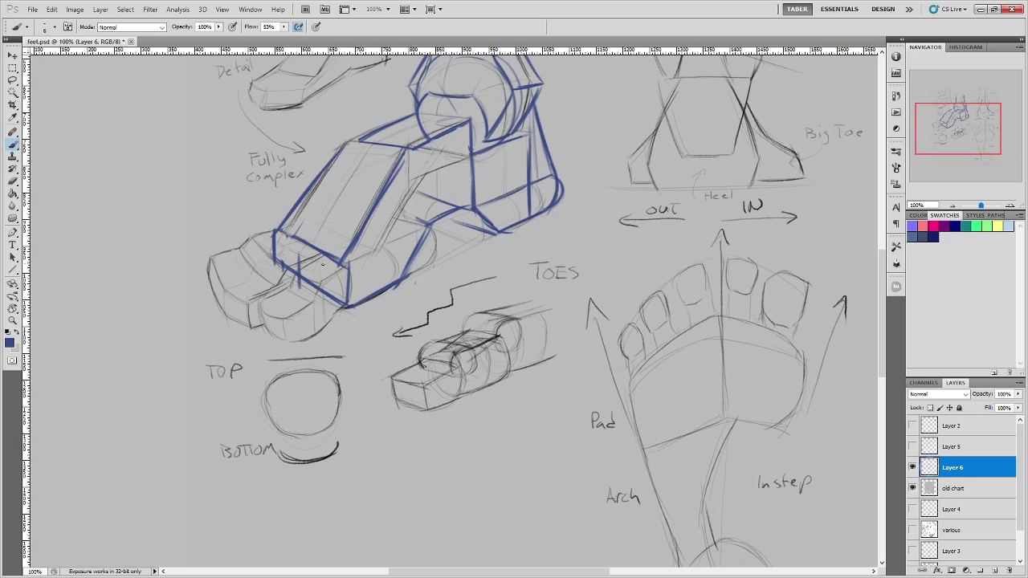
{"action": "mouse_move", "coordinate": [348, 266]}
{"action": "left_mouse_down"}
{"action": "mouse_move", "coordinate": [294, 257]}
{"action": "mouse_move", "coordinate": [297, 300]}
{"action": "mouse_move", "coordinate": [344, 308]}
{"action": "left_mouse_up"}
{"action": "mouse_move", "coordinate": [273, 257]}
{"action": "left_mouse_down"}
{"action": "mouse_move", "coordinate": [293, 310]}
{"action": "mouse_move", "coordinate": [273, 228]}
{"action": "left_mouse_up"}
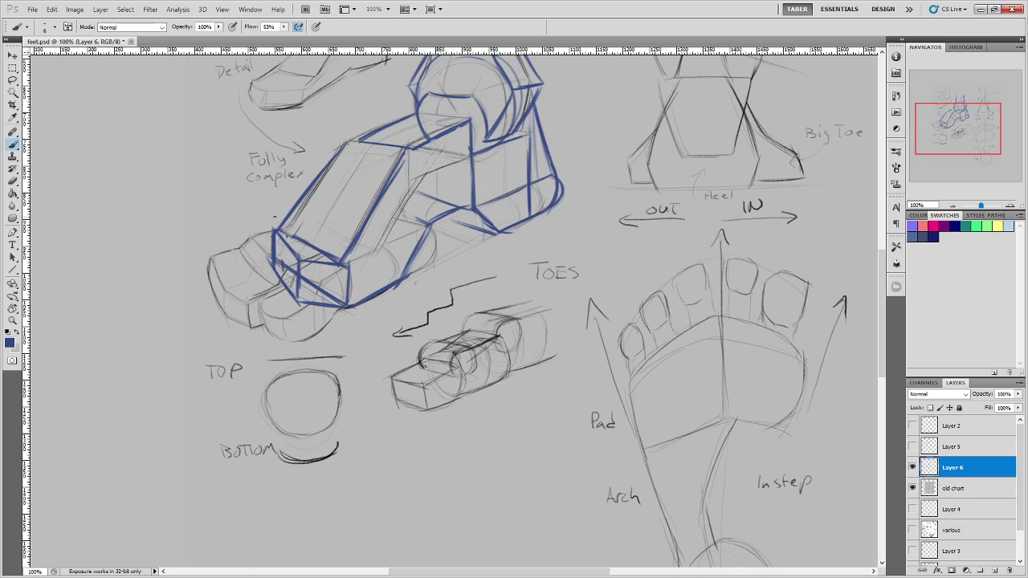
{"action": "key", "text": "ctrl+alt+z"}
{"action": "key", "text": "ctrl+alt+z"}
{"action": "key", "text": "ctrl+alt+z"}
{"action": "key", "text": "ctrl+alt+z"}
{"action": "key", "text": "ctrl+alt+z"}
{"action": "key", "text": "ctrl+alt+z"}
{"action": "key", "text": "ctrl+alt+z"}
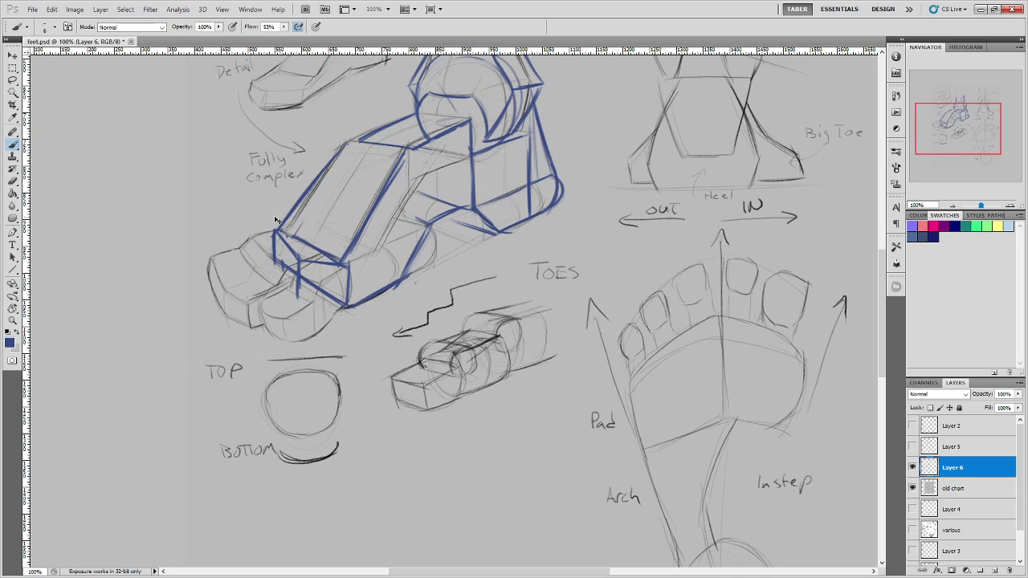
{"action": "key", "text": "ctrl+alt+z"}
{"action": "key", "text": "ctrl+alt+z"}
{"action": "key", "text": "ctrl+alt+z"}
Try a row of toe-base circles and the big toe's top edge on the ball block's front, and undo them.
{"action": "left_click_drag", "start_coordinate": [345, 327], "coordinate": [411, 368]}
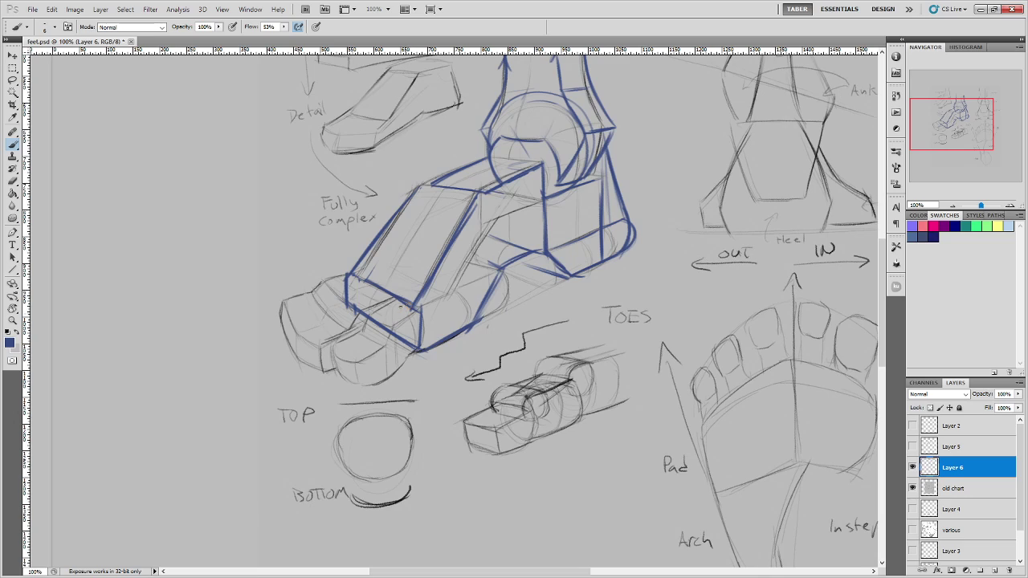
{"action": "mouse_move", "coordinate": [399, 302]}
{"action": "left_mouse_down"}
{"action": "mouse_move", "coordinate": [390, 333]}
{"action": "mouse_move", "coordinate": [416, 341]}
{"action": "mouse_move", "coordinate": [414, 329]}
{"action": "left_mouse_up"}
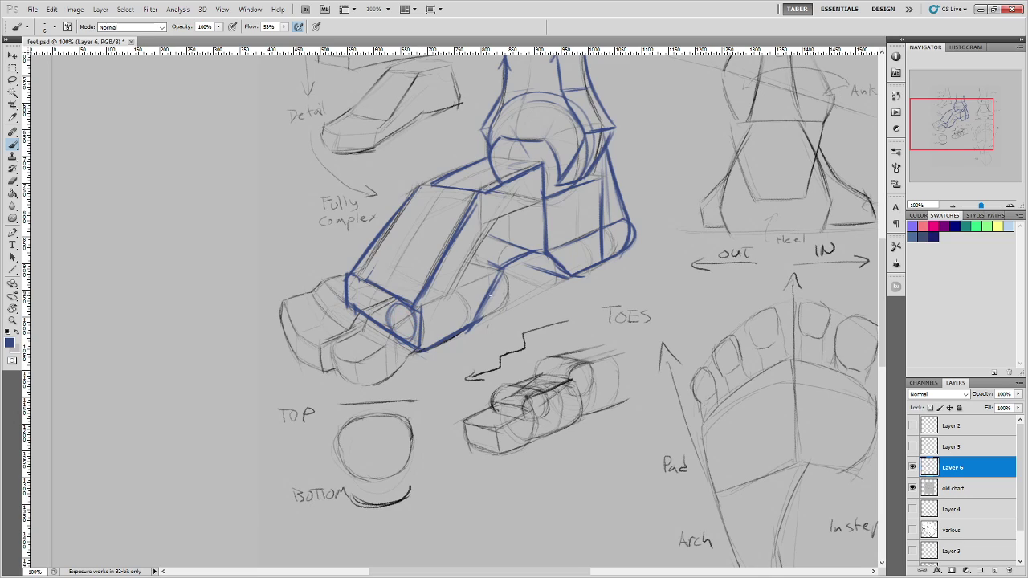
{"action": "mouse_move", "coordinate": [382, 294]}
{"action": "left_mouse_down"}
{"action": "mouse_move", "coordinate": [360, 319]}
{"action": "mouse_move", "coordinate": [390, 325]}
{"action": "mouse_move", "coordinate": [364, 322]}
{"action": "mouse_move", "coordinate": [396, 307]}
{"action": "mouse_move", "coordinate": [333, 347]}
{"action": "left_mouse_up"}
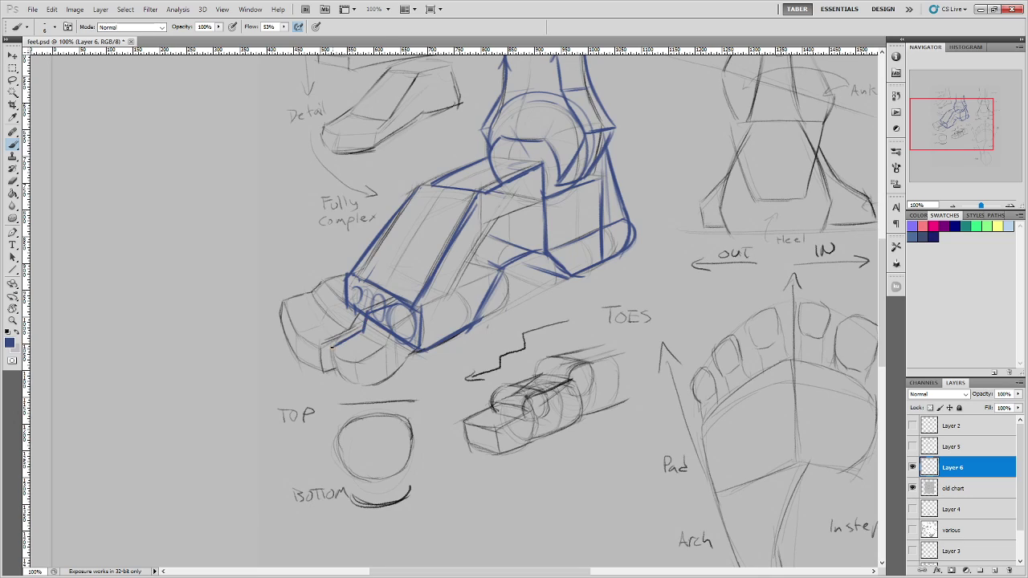
{"action": "key", "text": "ctrl+z"}
{"action": "left_click_drag", "start_coordinate": [380, 293], "coordinate": [322, 338]}
{"action": "key", "text": "ctrl+alt+z"}
{"action": "key", "text": "ctrl+alt+z"}
{"action": "key", "text": "ctrl+alt+z"}
{"action": "key", "text": "ctrl+alt+z"}
{"action": "key", "text": "ctrl+alt+z"}
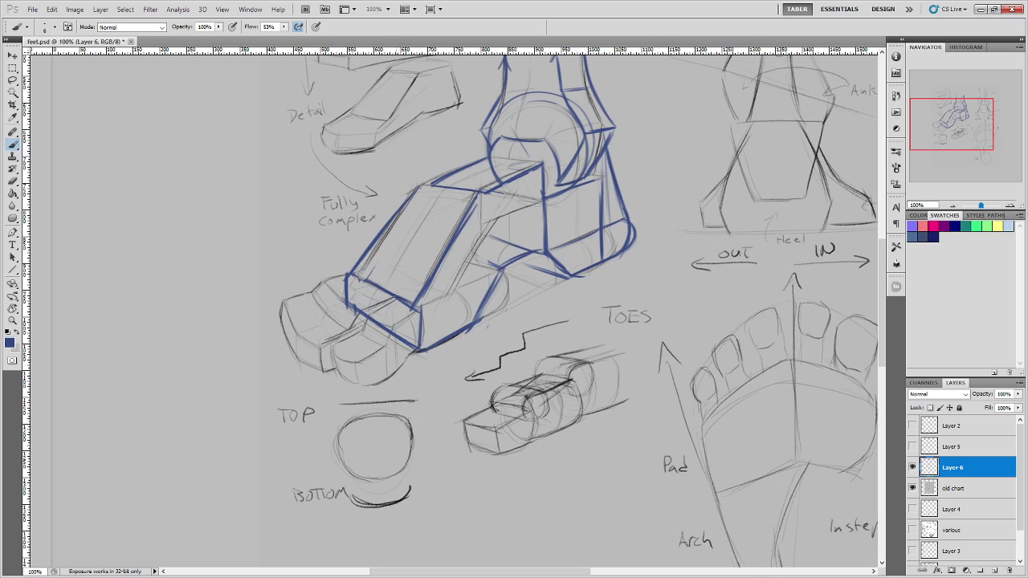
Draw the blocky big toe with its rounded tip and the front planes of the small-toe block ahead of the ball.
{"action": "mouse_move", "coordinate": [369, 315]}
{"action": "left_mouse_down"}
{"action": "mouse_move", "coordinate": [397, 301]}
{"action": "mouse_move", "coordinate": [420, 325]}
{"action": "mouse_move", "coordinate": [408, 353]}
{"action": "mouse_move", "coordinate": [378, 351]}
{"action": "mouse_move", "coordinate": [387, 378]}
{"action": "mouse_move", "coordinate": [358, 358]}
{"action": "mouse_move", "coordinate": [365, 385]}
{"action": "mouse_move", "coordinate": [390, 377]}
{"action": "mouse_move", "coordinate": [350, 382]}
{"action": "mouse_move", "coordinate": [333, 367]}
{"action": "mouse_move", "coordinate": [338, 345]}
{"action": "mouse_move", "coordinate": [334, 375]}
{"action": "mouse_move", "coordinate": [351, 381]}
{"action": "left_mouse_up"}
{"action": "mouse_move", "coordinate": [340, 345]}
{"action": "left_mouse_down"}
{"action": "mouse_move", "coordinate": [368, 330]}
{"action": "mouse_move", "coordinate": [359, 342]}
{"action": "mouse_move", "coordinate": [371, 322]}
{"action": "left_mouse_up"}
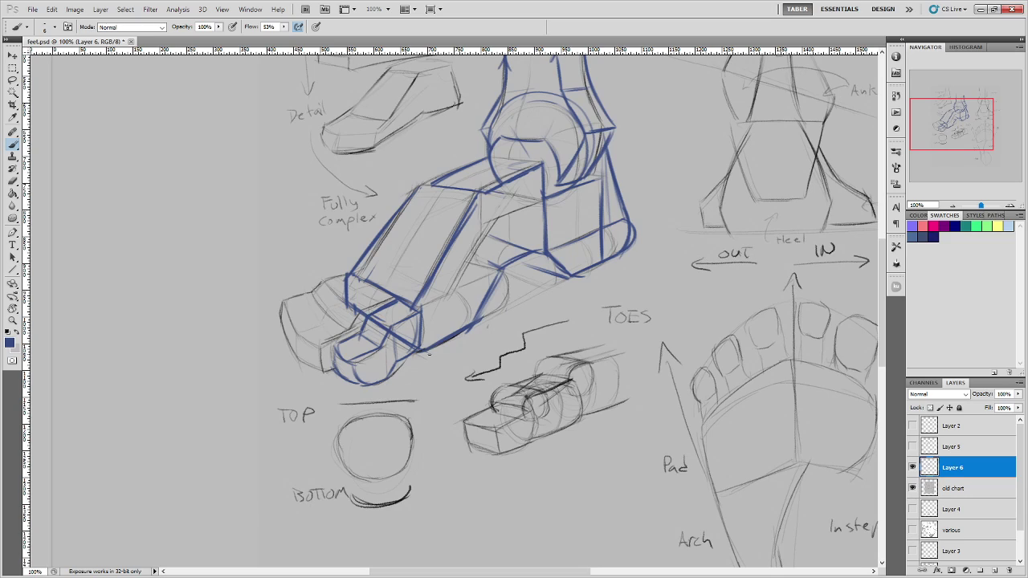
{"action": "mouse_move", "coordinate": [397, 295]}
{"action": "left_mouse_down"}
{"action": "mouse_move", "coordinate": [358, 311]}
{"action": "mouse_move", "coordinate": [348, 337]}
{"action": "mouse_move", "coordinate": [314, 347]}
{"action": "mouse_move", "coordinate": [334, 371]}
{"action": "left_mouse_up"}
{"action": "left_click_drag", "start_coordinate": [291, 354], "coordinate": [308, 367]}
{"action": "mouse_move", "coordinate": [279, 316]}
{"action": "left_mouse_down"}
{"action": "mouse_move", "coordinate": [290, 354]}
{"action": "mouse_move", "coordinate": [297, 339]}
{"action": "mouse_move", "coordinate": [298, 359]}
{"action": "mouse_move", "coordinate": [322, 348]}
{"action": "left_mouse_up"}
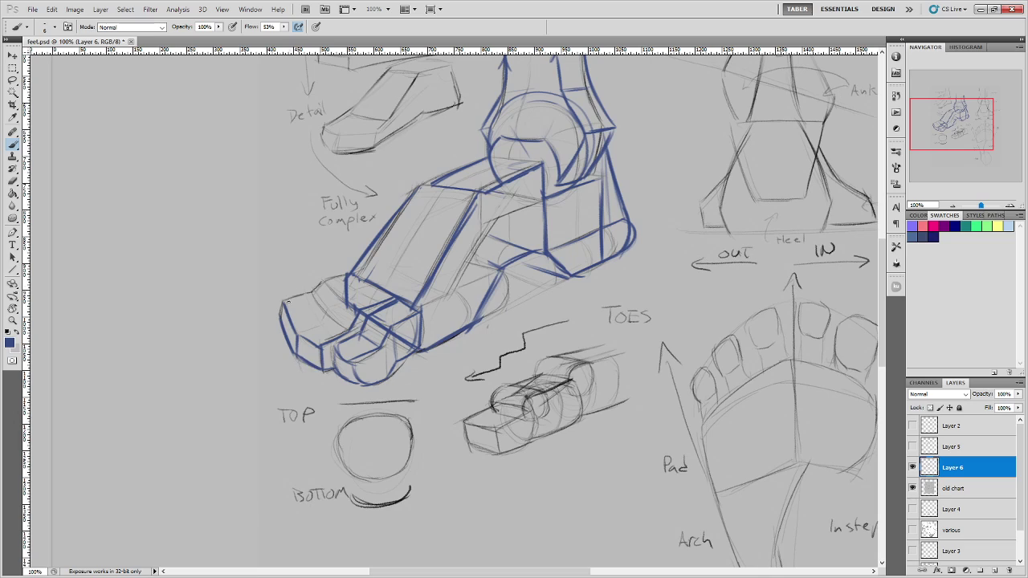
Try strokes pointing at the small-toe block's upper front corner, and undo them.
{"action": "left_click_drag", "start_coordinate": [283, 302], "coordinate": [284, 322]}
{"action": "left_click_drag", "start_coordinate": [262, 261], "coordinate": [303, 288]}
{"action": "left_click_drag", "start_coordinate": [297, 276], "coordinate": [304, 289]}
{"action": "key", "text": "ctrl+alt+z"}
{"action": "key", "text": "ctrl+alt+z"}
{"action": "key", "text": "ctrl+alt+z"}
Draw the small-toe block's top outline back to the ball block, including the curved plane break across the toes.
{"action": "mouse_move", "coordinate": [283, 300]}
{"action": "left_mouse_down"}
{"action": "mouse_move", "coordinate": [322, 277]}
{"action": "mouse_move", "coordinate": [310, 291]}
{"action": "mouse_move", "coordinate": [329, 282]}
{"action": "mouse_move", "coordinate": [319, 282]}
{"action": "mouse_move", "coordinate": [351, 297]}
{"action": "mouse_move", "coordinate": [319, 308]}
{"action": "mouse_move", "coordinate": [311, 294]}
{"action": "mouse_move", "coordinate": [337, 322]}
{"action": "mouse_move", "coordinate": [346, 280]}
{"action": "left_mouse_up"}
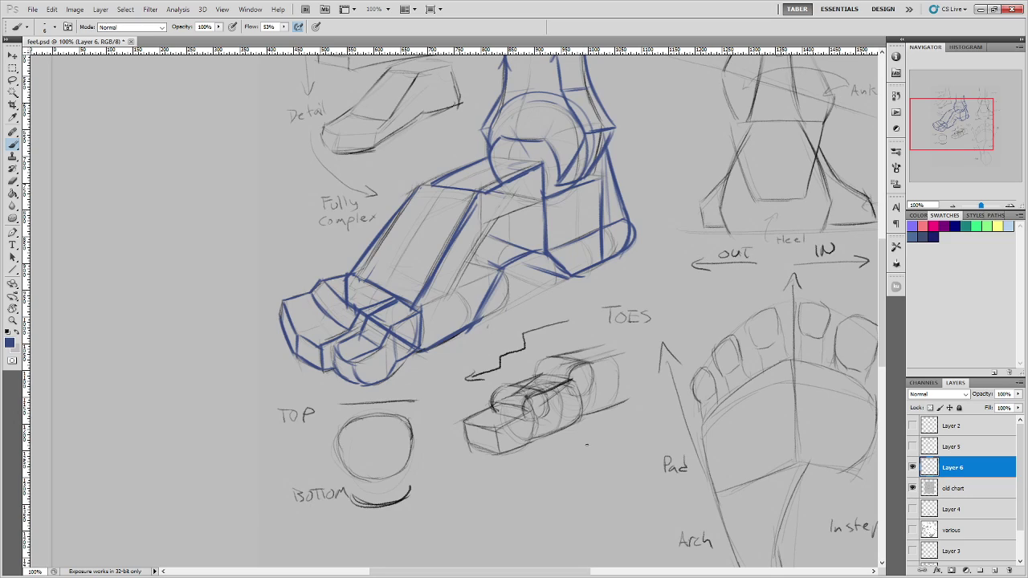
{"action": "mouse_move", "coordinate": [586, 444]}
{"action": "left_mouse_down"}
{"action": "mouse_move", "coordinate": [558, 390]}
{"action": "mouse_move", "coordinate": [535, 426]}
{"action": "mouse_move", "coordinate": [525, 408]}
{"action": "mouse_move", "coordinate": [507, 499]}
{"action": "left_mouse_up"}
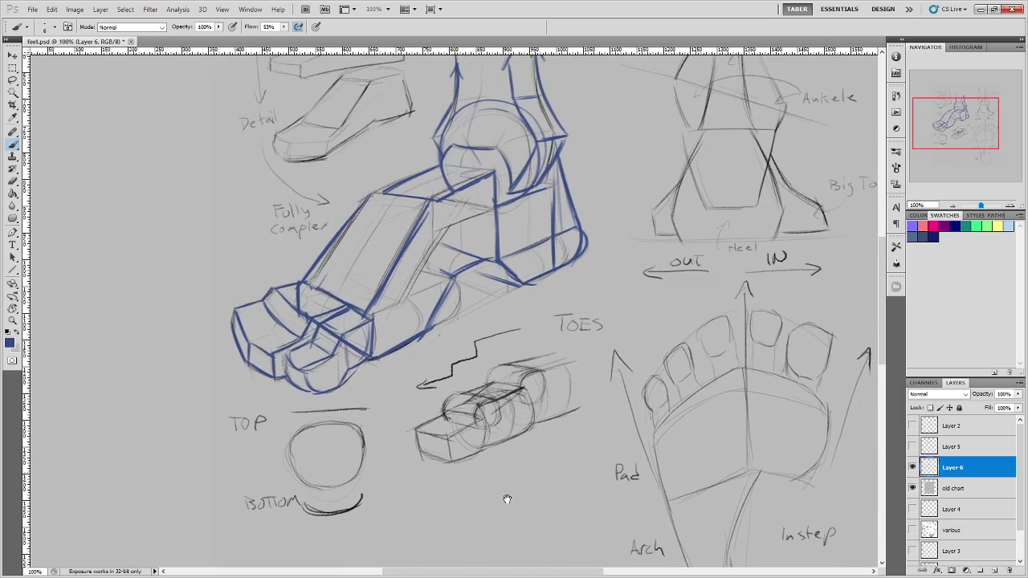
{"action": "scroll", "coordinate": [507, 499], "scroll_direction": "up", "scroll_amount": 5}
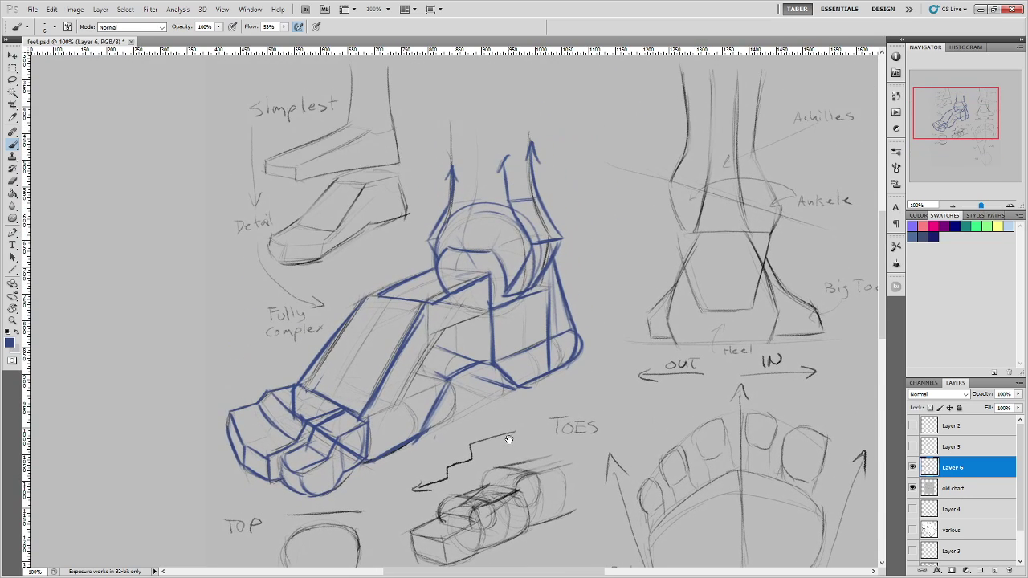
{"action": "scroll", "coordinate": [508, 439], "scroll_direction": "down", "scroll_amount": 5}
{"action": "scroll", "coordinate": [528, 387], "scroll_direction": "up", "scroll_amount": 4}
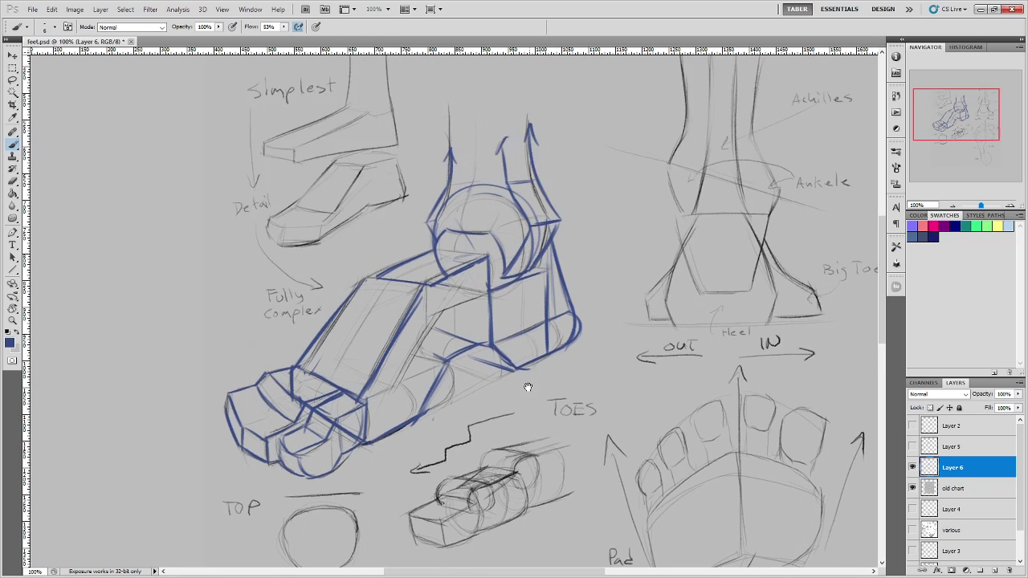
{"action": "left_click_drag", "start_coordinate": [527, 387], "coordinate": [423, 399]}
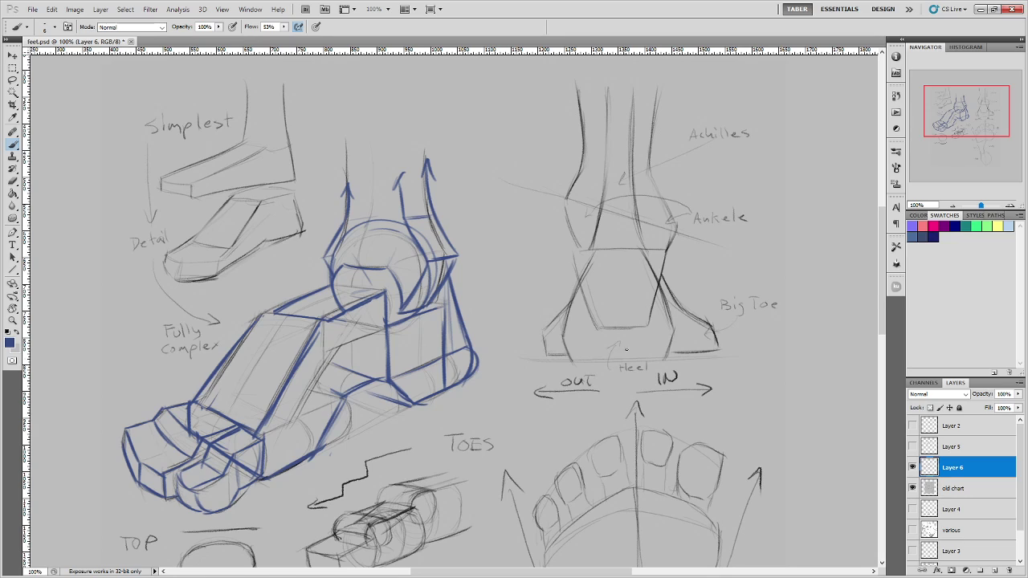
Try a tapered block outline on the back view's heel with a question-mark arrow pointing to it, and undo it.
{"action": "left_click_drag", "start_coordinate": [596, 328], "coordinate": [643, 328]}
{"action": "mouse_move", "coordinate": [573, 254]}
{"action": "left_mouse_down"}
{"action": "mouse_move", "coordinate": [592, 325]}
{"action": "mouse_move", "coordinate": [667, 247]}
{"action": "left_mouse_up"}
{"action": "mouse_move", "coordinate": [570, 251]}
{"action": "left_mouse_down"}
{"action": "mouse_move", "coordinate": [664, 248]}
{"action": "mouse_move", "coordinate": [699, 272]}
{"action": "mouse_move", "coordinate": [635, 280]}
{"action": "left_mouse_up"}
{"action": "left_click", "coordinate": [700, 278]}
{"action": "left_click_drag", "start_coordinate": [643, 273], "coordinate": [648, 286]}
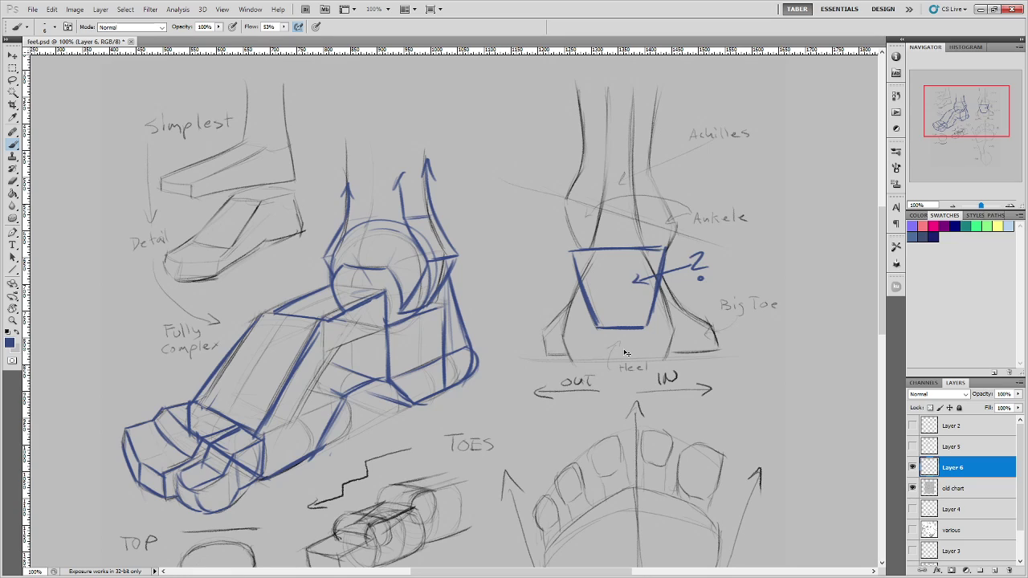
{"action": "key", "text": "ctrl+alt+z"}
{"action": "key", "text": "ctrl+alt+z"}
{"action": "key", "text": "ctrl+alt+z"}
{"action": "key", "text": "ctrl+alt+z"}
Draw the short ankle lines and the flaring Achilles lines that cross down each side of the heel on the back view.
{"action": "mouse_move", "coordinate": [572, 244]}
{"action": "left_mouse_down"}
{"action": "mouse_move", "coordinate": [595, 324]}
{"action": "mouse_move", "coordinate": [578, 273]}
{"action": "mouse_move", "coordinate": [634, 329]}
{"action": "mouse_move", "coordinate": [652, 322]}
{"action": "mouse_move", "coordinate": [665, 242]}
{"action": "mouse_move", "coordinate": [582, 251]}
{"action": "mouse_move", "coordinate": [611, 256]}
{"action": "left_mouse_up"}
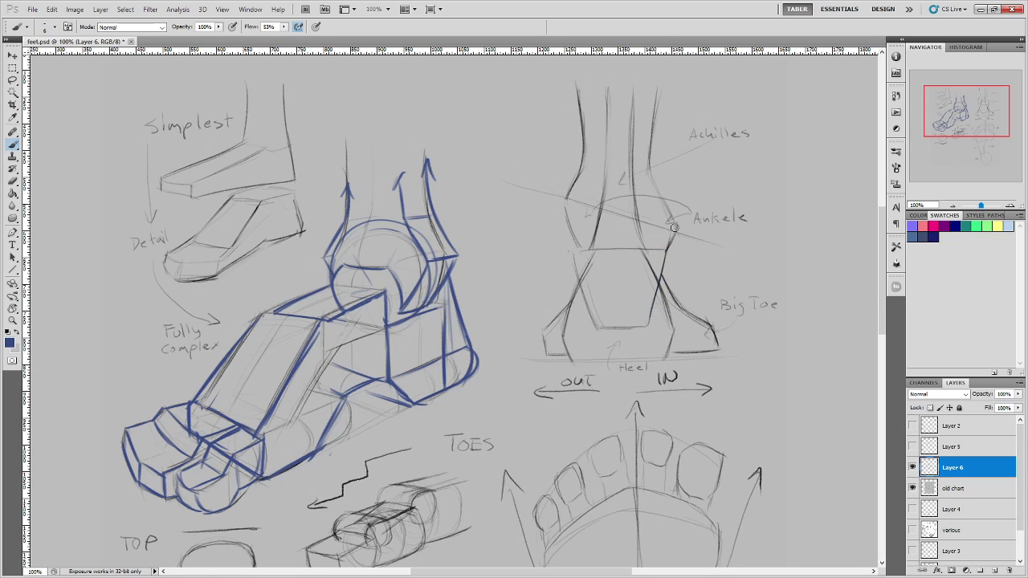
{"action": "left_click_drag", "start_coordinate": [668, 243], "coordinate": [656, 284]}
{"action": "left_click_drag", "start_coordinate": [575, 235], "coordinate": [583, 270]}
{"action": "left_click_drag", "start_coordinate": [603, 201], "coordinate": [574, 297]}
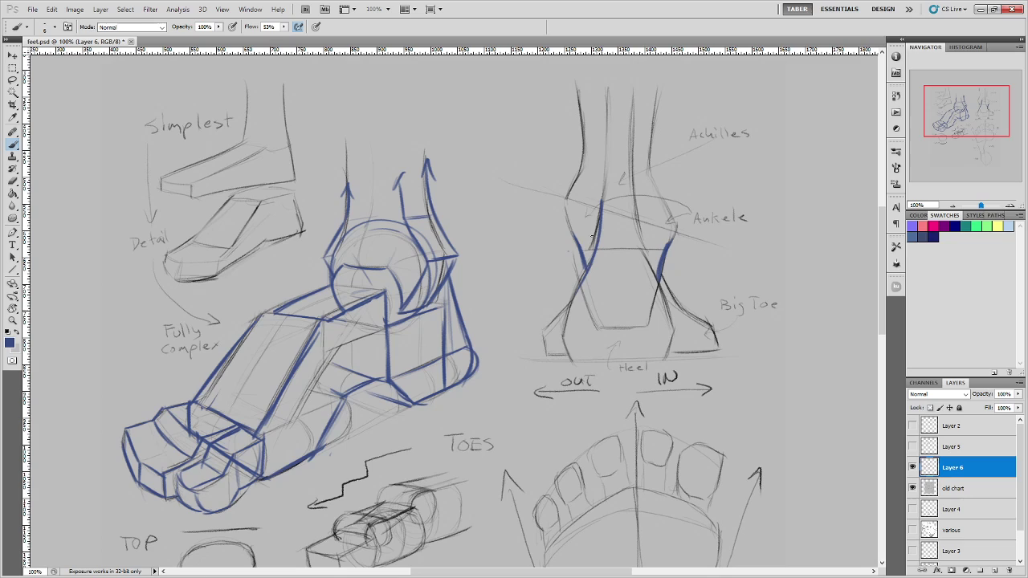
{"action": "key", "text": "ctrl+z"}
{"action": "left_click_drag", "start_coordinate": [603, 192], "coordinate": [571, 306]}
{"action": "left_click_drag", "start_coordinate": [594, 232], "coordinate": [567, 322]}
{"action": "left_click_drag", "start_coordinate": [635, 199], "coordinate": [672, 323]}
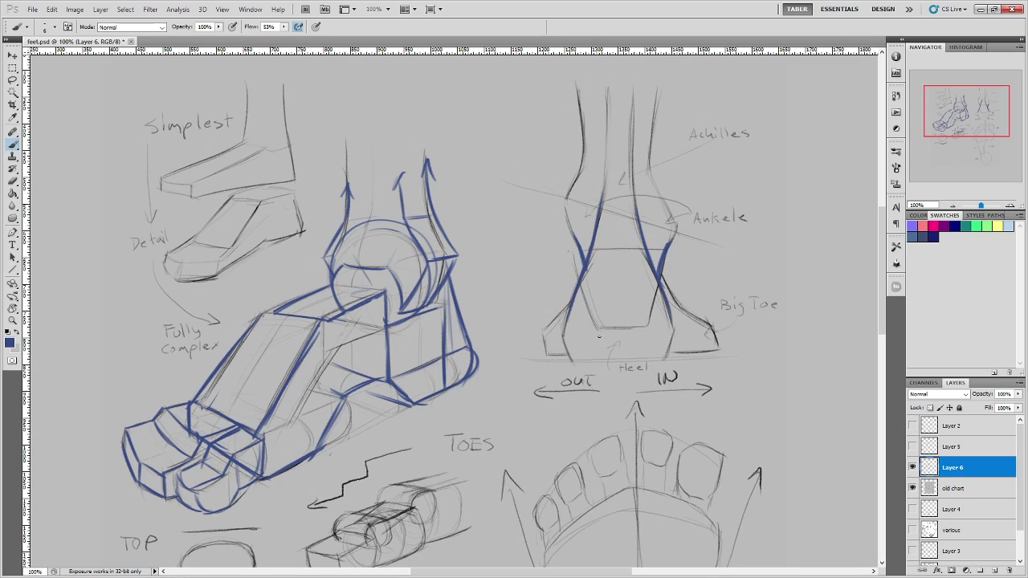
Try a stroke along the bottom of the back view's heel, and undo it.
{"action": "mouse_move", "coordinate": [579, 353]}
{"action": "left_mouse_down"}
{"action": "mouse_move", "coordinate": [598, 336]}
{"action": "mouse_move", "coordinate": [596, 346]}
{"action": "left_mouse_up"}
{"action": "key", "text": "ctrl+alt+z"}
{"action": "key", "text": "ctrl+alt+z"}
{"action": "left_click_drag", "start_coordinate": [476, 409], "coordinate": [551, 392]}
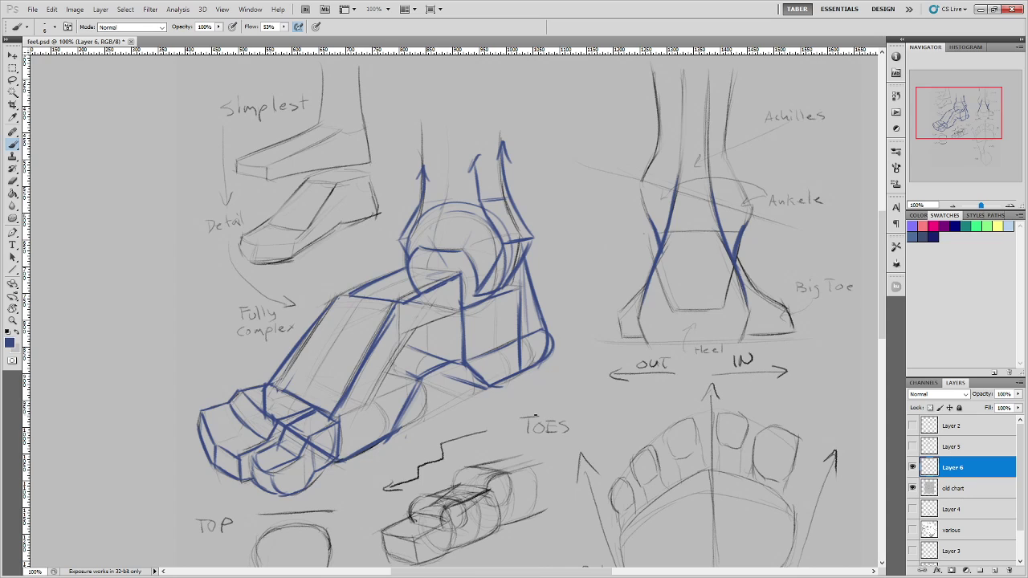
{"action": "left_click_drag", "start_coordinate": [525, 413], "coordinate": [576, 291]}
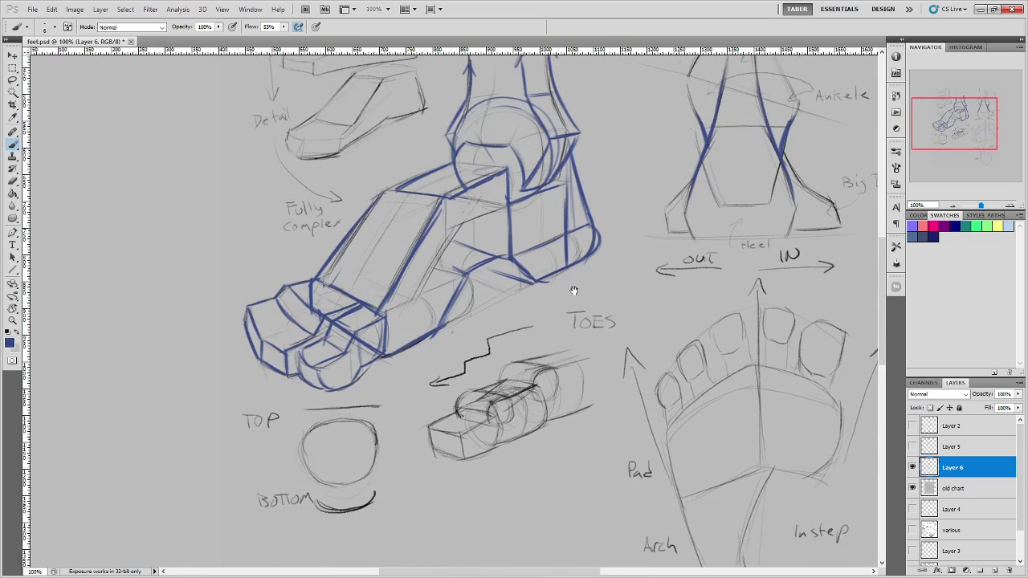
{"action": "mouse_move", "coordinate": [512, 482]}
{"action": "left_mouse_down"}
{"action": "mouse_move", "coordinate": [519, 509]}
{"action": "mouse_move", "coordinate": [480, 527]}
{"action": "left_mouse_up"}
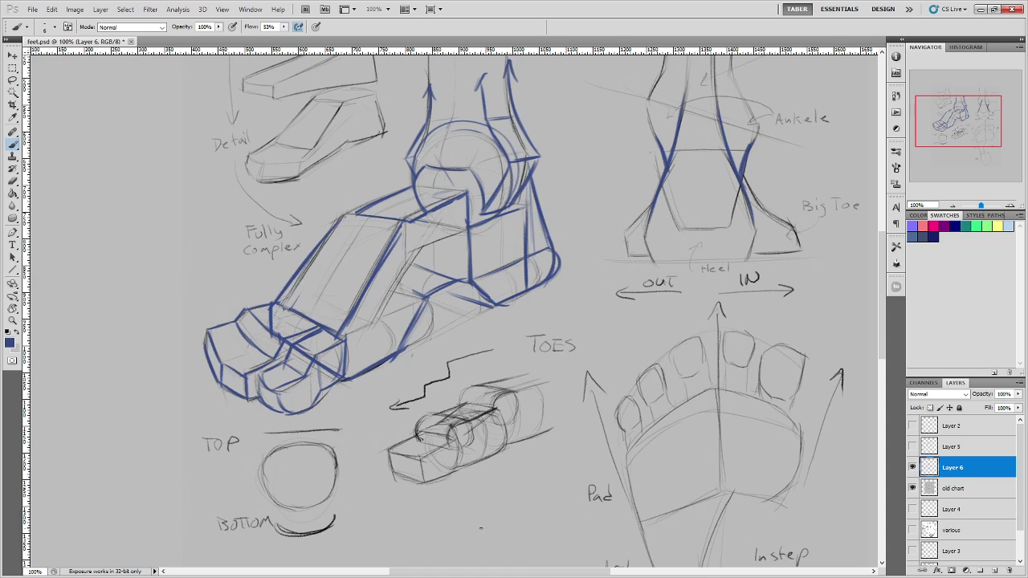
{"action": "mouse_move", "coordinate": [509, 479]}
{"action": "left_mouse_down"}
{"action": "mouse_move", "coordinate": [527, 409]}
{"action": "mouse_move", "coordinate": [523, 351]}
{"action": "mouse_move", "coordinate": [533, 380]}
{"action": "left_mouse_up"}
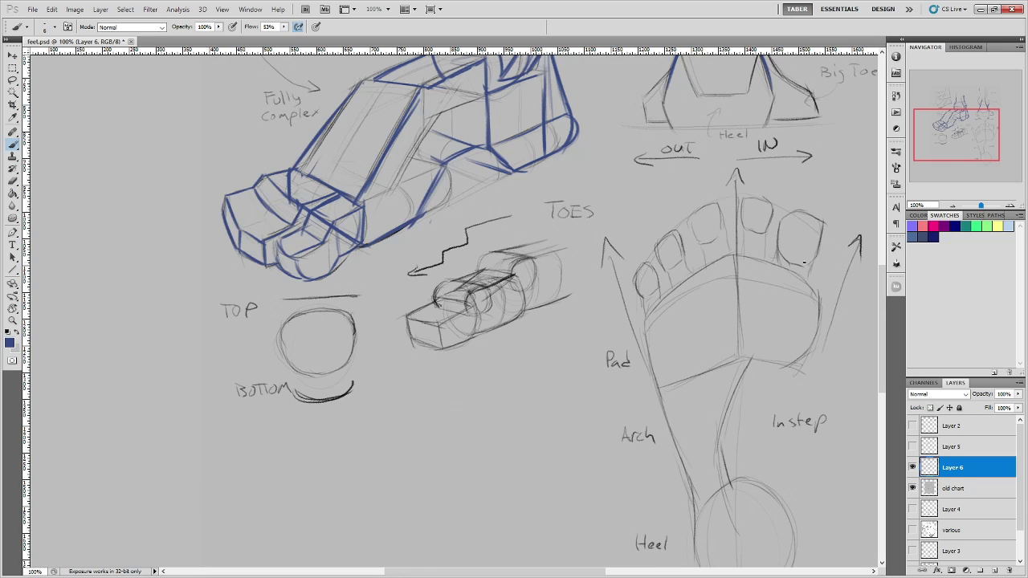
{"action": "left_click_drag", "start_coordinate": [880, 306], "coordinate": [884, 265]}
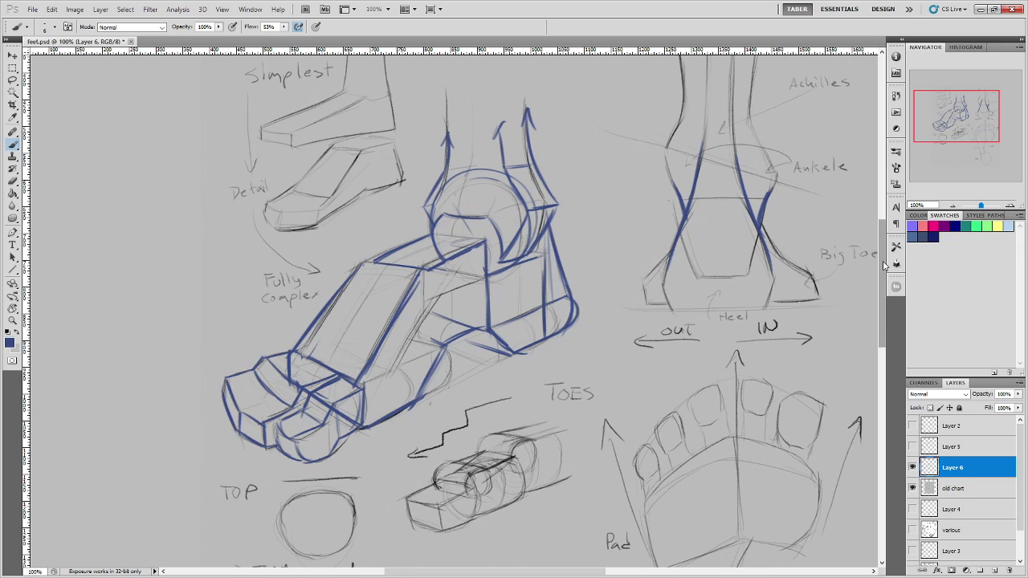
Try a dome on a flat baseline with three arrows pointing at it above the main foot, and undo it.
{"action": "left_click_drag", "start_coordinate": [608, 191], "coordinate": [528, 412]}
{"action": "mouse_move", "coordinate": [409, 302]}
{"action": "left_mouse_down"}
{"action": "mouse_move", "coordinate": [480, 293]}
{"action": "mouse_move", "coordinate": [484, 304]}
{"action": "left_mouse_up"}
{"action": "left_click_drag", "start_coordinate": [381, 305], "coordinate": [497, 304]}
{"action": "left_click_drag", "start_coordinate": [492, 252], "coordinate": [473, 273]}
{"action": "mouse_move", "coordinate": [473, 262]}
{"action": "left_mouse_down"}
{"action": "mouse_move", "coordinate": [485, 271]}
{"action": "mouse_move", "coordinate": [438, 268]}
{"action": "left_mouse_up"}
{"action": "left_click_drag", "start_coordinate": [444, 260], "coordinate": [415, 278]}
{"action": "left_click_drag", "start_coordinate": [415, 269], "coordinate": [415, 278]}
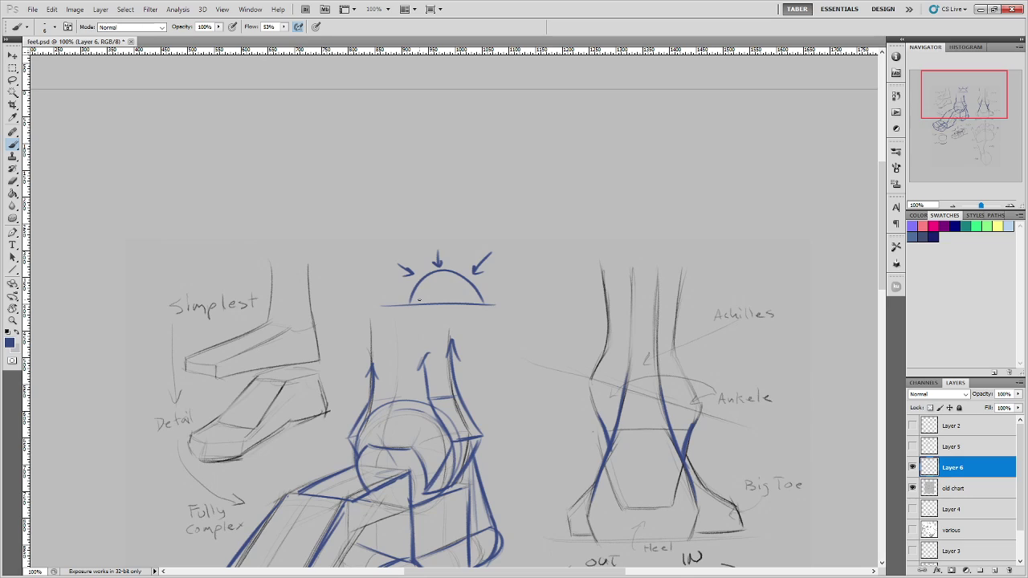
{"action": "key", "text": "ctrl+alt+z"}
{"action": "key", "text": "ctrl+alt+z"}
{"action": "key", "text": "ctrl+alt+z"}
{"action": "key", "text": "ctrl+alt+z"}
{"action": "key", "text": "ctrl+alt+z"}
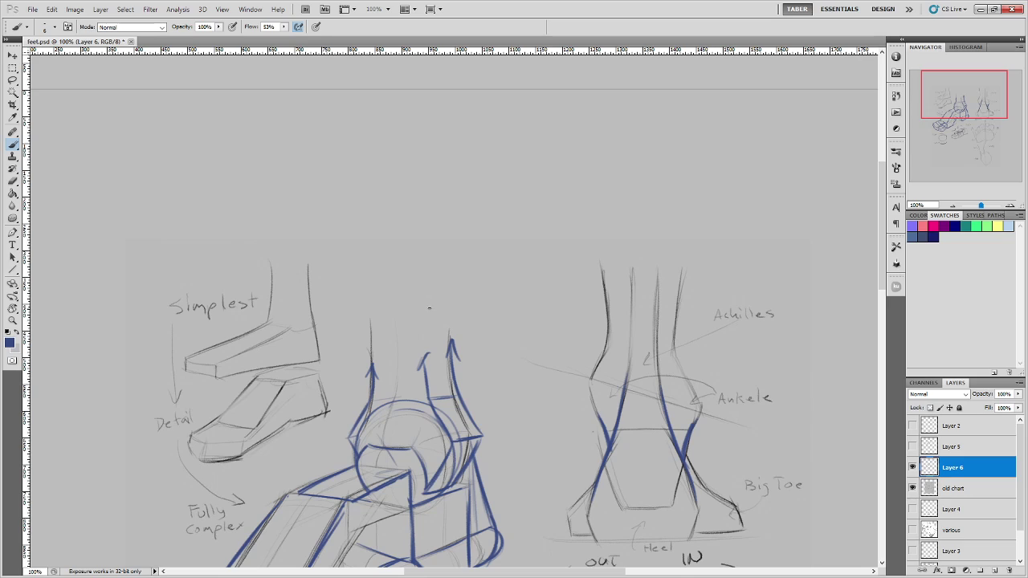
Try a low side-view sketch of a flat foot with rounded pads above the main foot, and undo it.
{"action": "mouse_move", "coordinate": [424, 303]}
{"action": "left_mouse_down"}
{"action": "mouse_move", "coordinate": [452, 304]}
{"action": "mouse_move", "coordinate": [413, 303]}
{"action": "mouse_move", "coordinate": [509, 287]}
{"action": "mouse_move", "coordinate": [454, 305]}
{"action": "mouse_move", "coordinate": [534, 296]}
{"action": "left_mouse_up"}
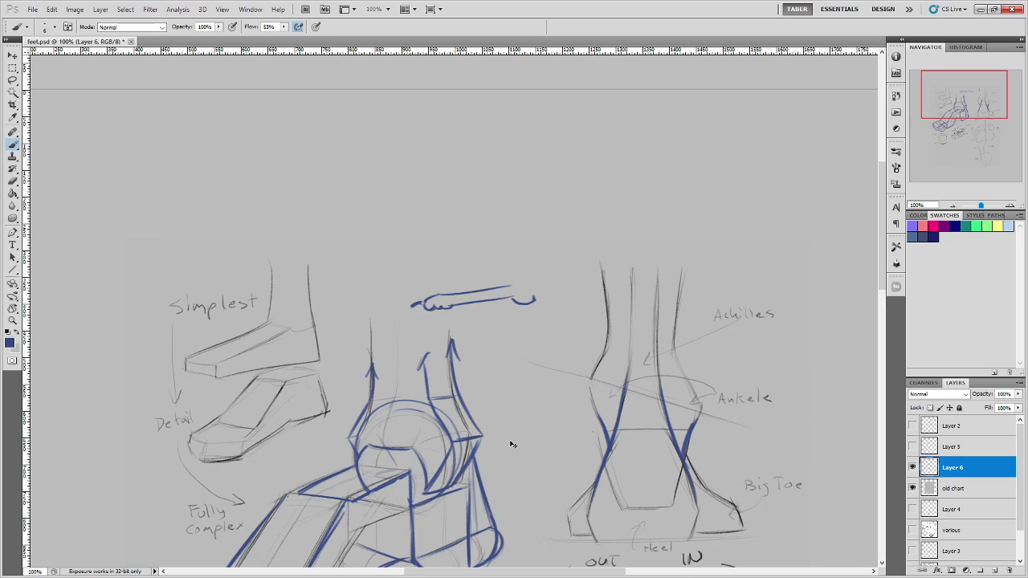
{"action": "key", "text": "ctrl+alt+z"}
{"action": "key", "text": "ctrl+alt+z"}
{"action": "key", "text": "ctrl+alt+z"}
{"action": "key", "text": "ctrl+alt+z"}
{"action": "key", "text": "ctrl+alt+z"}
{"action": "key", "text": "ctrl+alt+z"}
{"action": "key", "text": "ctrl+alt+z"}
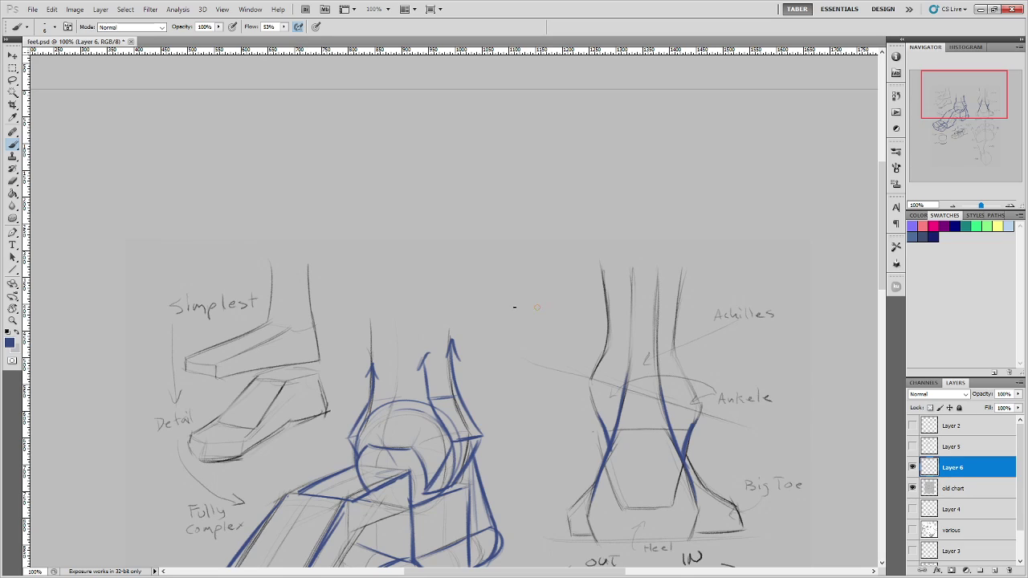
Sketch a small side-view foot wedge with an ankle ellipse, an arch and downward weight arrows above the main foot.
{"action": "mouse_move", "coordinate": [537, 311]}
{"action": "left_mouse_down"}
{"action": "mouse_move", "coordinate": [469, 312]}
{"action": "mouse_move", "coordinate": [545, 311]}
{"action": "left_mouse_up"}
{"action": "mouse_move", "coordinate": [455, 313]}
{"action": "left_mouse_down"}
{"action": "mouse_move", "coordinate": [529, 281]}
{"action": "mouse_move", "coordinate": [540, 310]}
{"action": "left_mouse_up"}
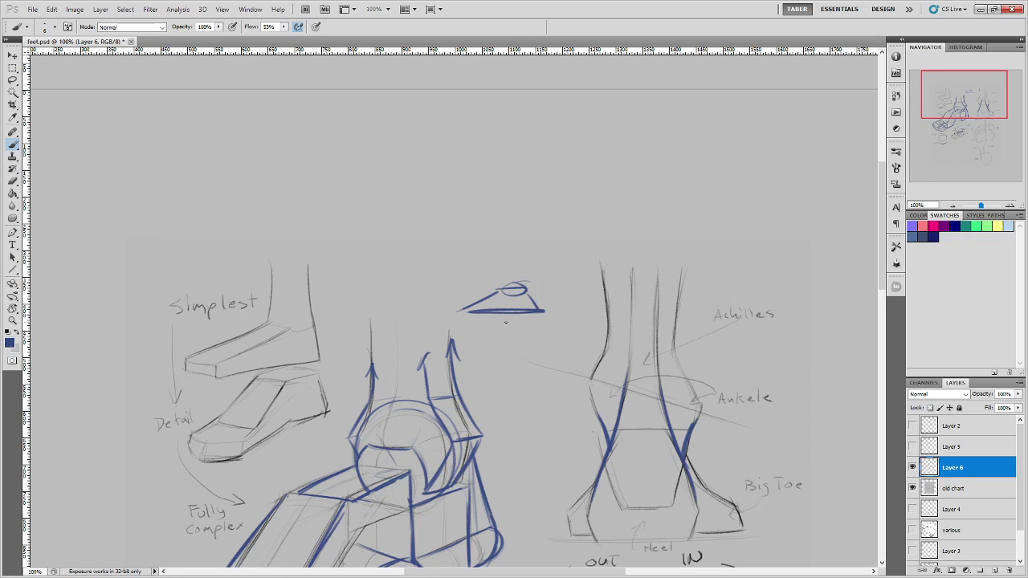
{"action": "left_click_drag", "start_coordinate": [475, 254], "coordinate": [476, 296]}
{"action": "left_click_drag", "start_coordinate": [470, 284], "coordinate": [520, 316]}
{"action": "left_click_drag", "start_coordinate": [503, 254], "coordinate": [504, 328]}
{"action": "mouse_move", "coordinate": [510, 320]}
{"action": "left_mouse_down"}
{"action": "mouse_move", "coordinate": [505, 328]}
{"action": "mouse_move", "coordinate": [547, 327]}
{"action": "left_mouse_up"}
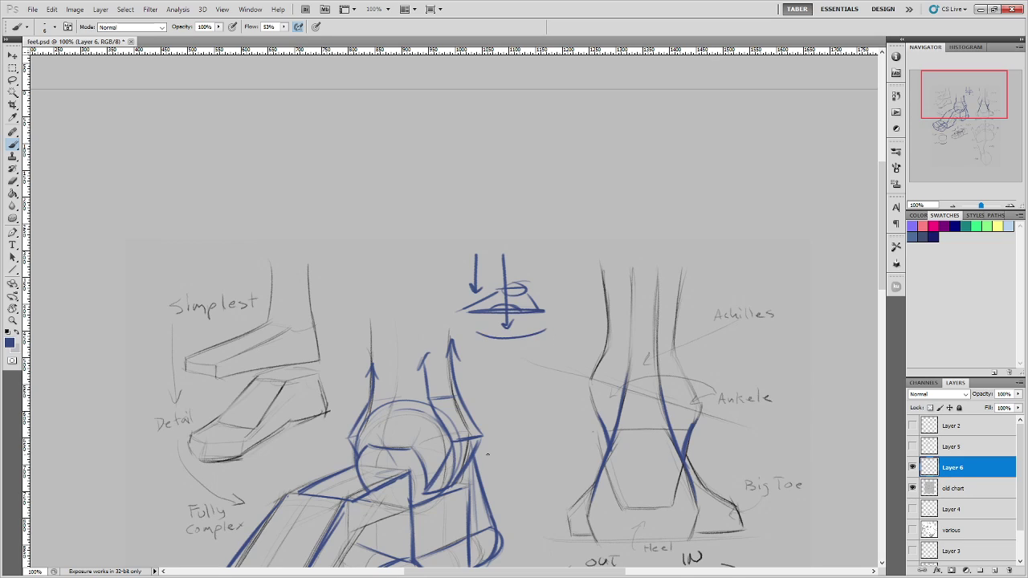
{"action": "key", "text": "ctrl+z"}
Try an arrow pointing at the back of the main foot's ankle, and undo it.
{"action": "left_click_drag", "start_coordinate": [530, 410], "coordinate": [543, 295]}
{"action": "scroll", "coordinate": [535, 415], "scroll_direction": "down", "scroll_amount": 5}
{"action": "key", "text": "ctrl+r"}
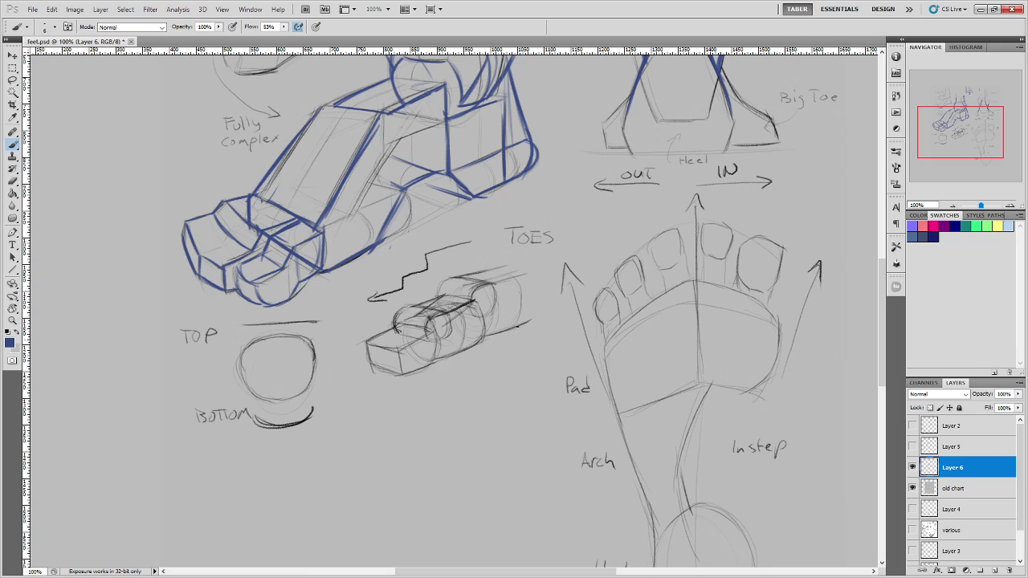
{"action": "mouse_move", "coordinate": [551, 223]}
{"action": "left_mouse_down"}
{"action": "mouse_move", "coordinate": [545, 216]}
{"action": "mouse_move", "coordinate": [496, 436]}
{"action": "mouse_move", "coordinate": [559, 290]}
{"action": "mouse_move", "coordinate": [432, 415]}
{"action": "mouse_move", "coordinate": [454, 431]}
{"action": "mouse_move", "coordinate": [447, 480]}
{"action": "mouse_move", "coordinate": [449, 408]}
{"action": "left_mouse_up"}
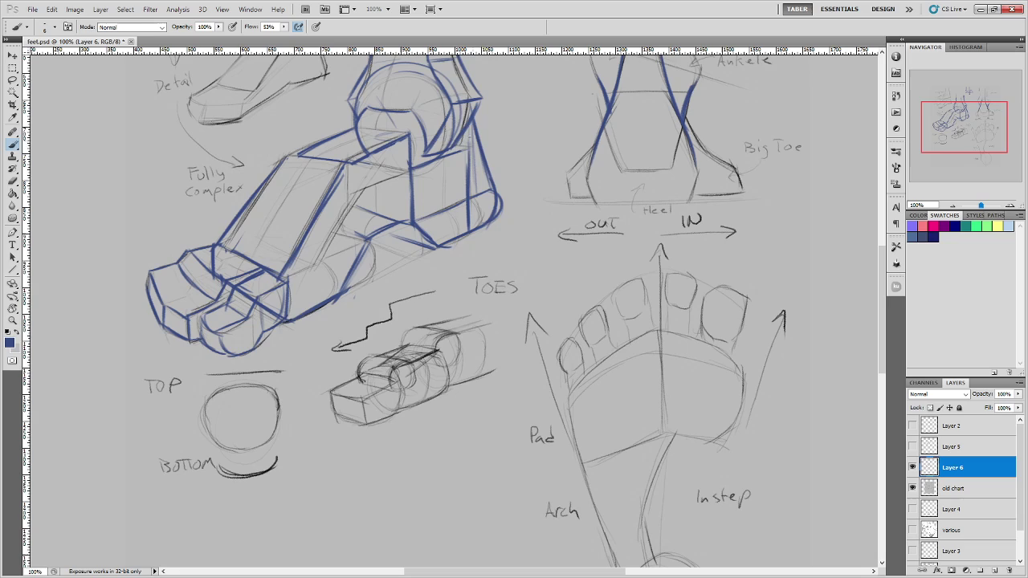
{"action": "left_click_drag", "start_coordinate": [524, 172], "coordinate": [481, 117]}
{"action": "left_click_drag", "start_coordinate": [481, 116], "coordinate": [499, 127]}
{"action": "key", "text": "ctrl+alt+z"}
{"action": "key", "text": "ctrl+alt+z"}
{"action": "key", "text": "ctrl+alt+z"}
Sketch an animal's hind leg with paw, raised ankle, shin and curved thigh below the toe diagram.
{"action": "left_click_drag", "start_coordinate": [452, 436], "coordinate": [493, 232]}
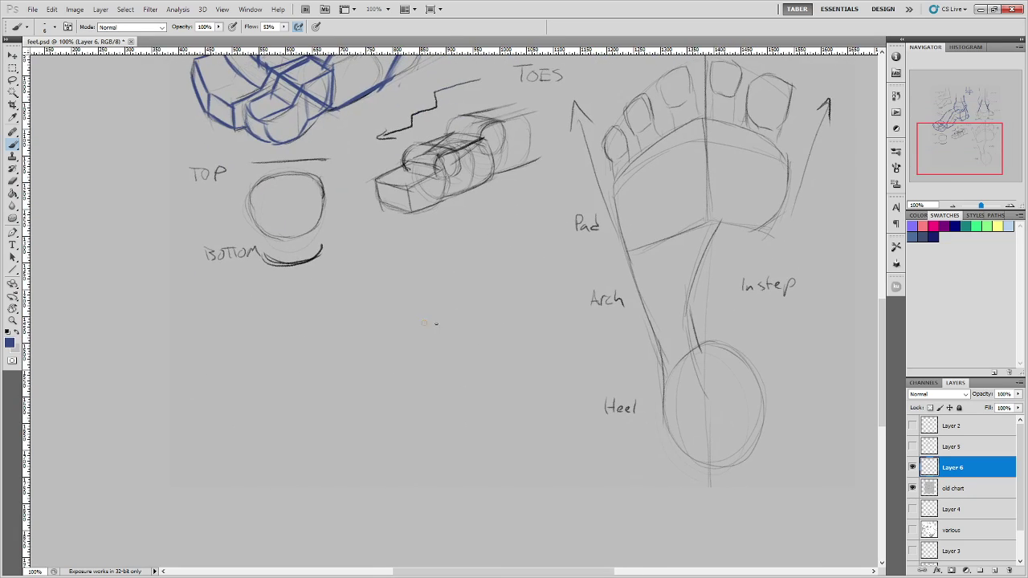
{"action": "mouse_move", "coordinate": [423, 323]}
{"action": "left_mouse_down"}
{"action": "mouse_move", "coordinate": [452, 323]}
{"action": "mouse_move", "coordinate": [421, 315]}
{"action": "mouse_move", "coordinate": [433, 307]}
{"action": "mouse_move", "coordinate": [443, 308]}
{"action": "mouse_move", "coordinate": [416, 320]}
{"action": "mouse_move", "coordinate": [454, 320]}
{"action": "mouse_move", "coordinate": [486, 269]}
{"action": "left_mouse_up"}
{"action": "mouse_move", "coordinate": [441, 305]}
{"action": "left_mouse_down"}
{"action": "mouse_move", "coordinate": [467, 266]}
{"action": "mouse_move", "coordinate": [430, 211]}
{"action": "left_mouse_up"}
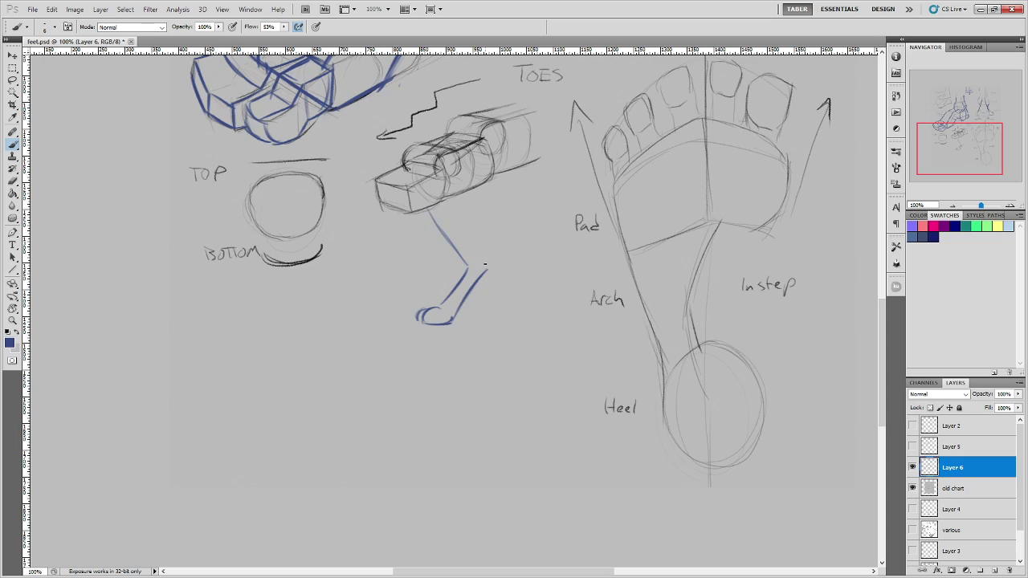
{"action": "mouse_move", "coordinate": [486, 270]}
{"action": "left_mouse_down"}
{"action": "mouse_move", "coordinate": [462, 219]}
{"action": "mouse_move", "coordinate": [487, 272]}
{"action": "left_mouse_up"}
{"action": "mouse_move", "coordinate": [430, 203]}
{"action": "left_mouse_down"}
{"action": "mouse_move", "coordinate": [451, 164]}
{"action": "mouse_move", "coordinate": [480, 144]}
{"action": "mouse_move", "coordinate": [486, 202]}
{"action": "mouse_move", "coordinate": [472, 212]}
{"action": "left_mouse_up"}
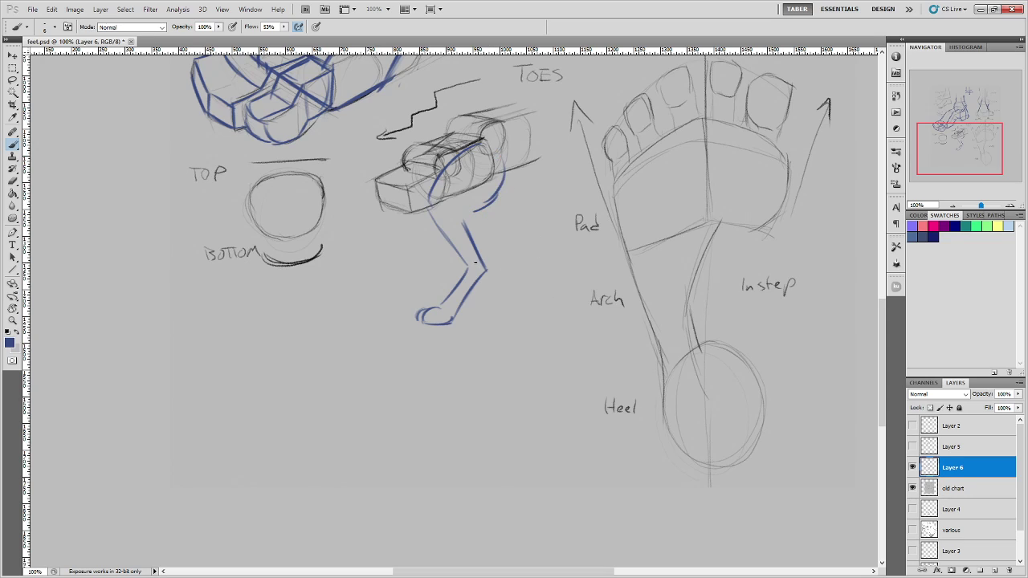
Mark and label the leg's "ANKLE" and "Toes" with pointers, and add the rounded pads to the paw.
{"action": "left_click_drag", "start_coordinate": [473, 262], "coordinate": [556, 224]}
{"action": "mouse_move", "coordinate": [518, 279]}
{"action": "left_mouse_down"}
{"action": "mouse_move", "coordinate": [493, 272]}
{"action": "mouse_move", "coordinate": [496, 281]}
{"action": "left_mouse_up"}
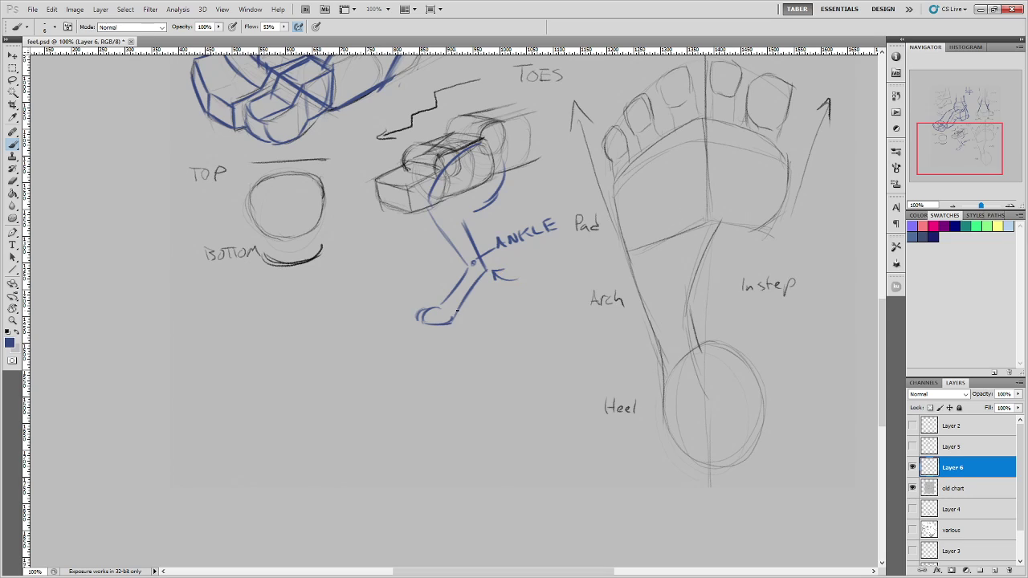
{"action": "left_click_drag", "start_coordinate": [457, 310], "coordinate": [469, 316]}
{"action": "left_click_drag", "start_coordinate": [439, 310], "coordinate": [443, 318]}
{"action": "mouse_move", "coordinate": [420, 280]}
{"action": "left_mouse_down"}
{"action": "mouse_move", "coordinate": [420, 303]}
{"action": "mouse_move", "coordinate": [427, 296]}
{"action": "mouse_move", "coordinate": [404, 283]}
{"action": "mouse_move", "coordinate": [410, 268]}
{"action": "left_mouse_up"}
{"action": "left_click_drag", "start_coordinate": [411, 273], "coordinate": [430, 278]}
Label the hind leg's "Knee" with an arrow and mark the hip joint with a dot labelled "HIP".
{"action": "mouse_move", "coordinate": [435, 204]}
{"action": "left_mouse_down"}
{"action": "mouse_move", "coordinate": [393, 241]}
{"action": "mouse_move", "coordinate": [409, 218]}
{"action": "mouse_move", "coordinate": [424, 227]}
{"action": "mouse_move", "coordinate": [373, 255]}
{"action": "left_mouse_up"}
{"action": "mouse_move", "coordinate": [382, 242]}
{"action": "left_mouse_down"}
{"action": "mouse_move", "coordinate": [384, 255]}
{"action": "mouse_move", "coordinate": [398, 251]}
{"action": "left_mouse_up"}
{"action": "left_click_drag", "start_coordinate": [400, 250], "coordinate": [405, 252]}
{"action": "mouse_move", "coordinate": [480, 156]}
{"action": "left_mouse_down"}
{"action": "mouse_move", "coordinate": [482, 167]}
{"action": "mouse_move", "coordinate": [523, 153]}
{"action": "left_mouse_up"}
{"action": "mouse_move", "coordinate": [520, 147]}
{"action": "left_mouse_down"}
{"action": "mouse_move", "coordinate": [521, 161]}
{"action": "mouse_move", "coordinate": [534, 162]}
{"action": "left_mouse_up"}
{"action": "left_click_drag", "start_coordinate": [536, 148], "coordinate": [536, 157]}
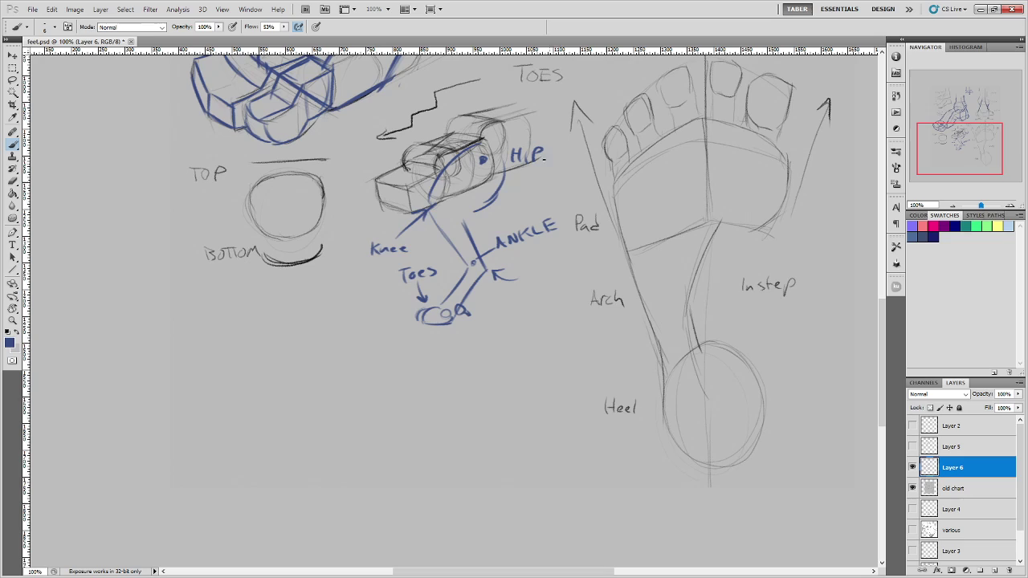
Try the animal's back, belly and rump contours around the top of the hind leg.
{"action": "left_click_drag", "start_coordinate": [407, 153], "coordinate": [498, 147]}
{"action": "left_click_drag", "start_coordinate": [401, 240], "coordinate": [480, 234]}
{"action": "mouse_move", "coordinate": [393, 233]}
{"action": "left_mouse_down"}
{"action": "mouse_move", "coordinate": [519, 210]}
{"action": "mouse_move", "coordinate": [511, 170]}
{"action": "left_mouse_up"}
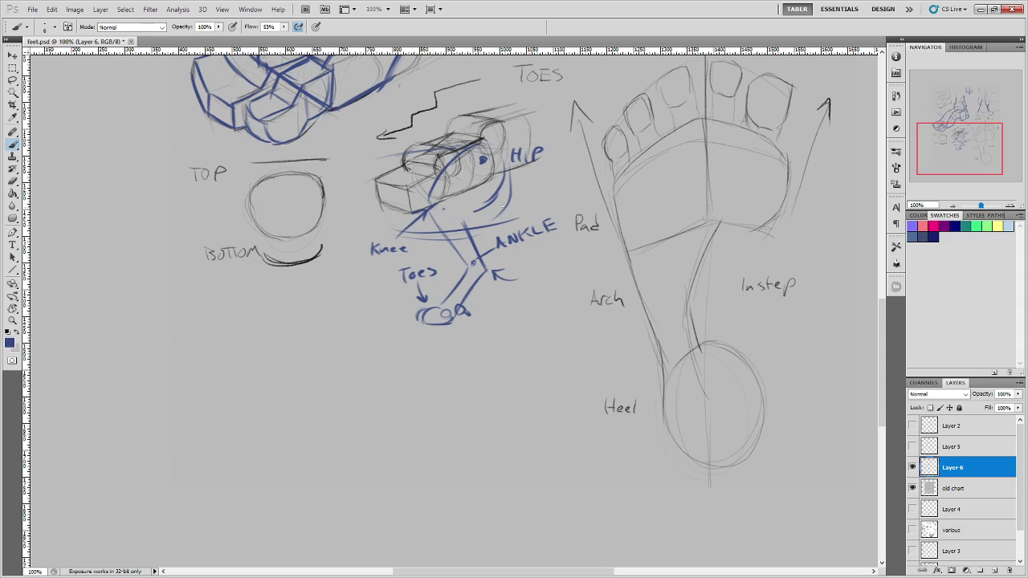
Remove the animal hind-leg sketch and its labels from below the toe diagram with a lasso selection.
{"action": "mouse_move", "coordinate": [501, 206]}
{"action": "left_mouse_down"}
{"action": "mouse_move", "coordinate": [482, 208]}
{"action": "mouse_move", "coordinate": [509, 184]}
{"action": "mouse_move", "coordinate": [506, 145]}
{"action": "mouse_move", "coordinate": [421, 149]}
{"action": "mouse_move", "coordinate": [500, 182]}
{"action": "mouse_move", "coordinate": [478, 185]}
{"action": "mouse_move", "coordinate": [476, 200]}
{"action": "mouse_move", "coordinate": [503, 218]}
{"action": "mouse_move", "coordinate": [528, 211]}
{"action": "left_mouse_up"}
{"action": "mouse_move", "coordinate": [430, 229]}
{"action": "left_mouse_down"}
{"action": "mouse_move", "coordinate": [392, 233]}
{"action": "mouse_move", "coordinate": [410, 250]}
{"action": "mouse_move", "coordinate": [400, 251]}
{"action": "mouse_move", "coordinate": [453, 228]}
{"action": "mouse_move", "coordinate": [458, 257]}
{"action": "left_mouse_up"}
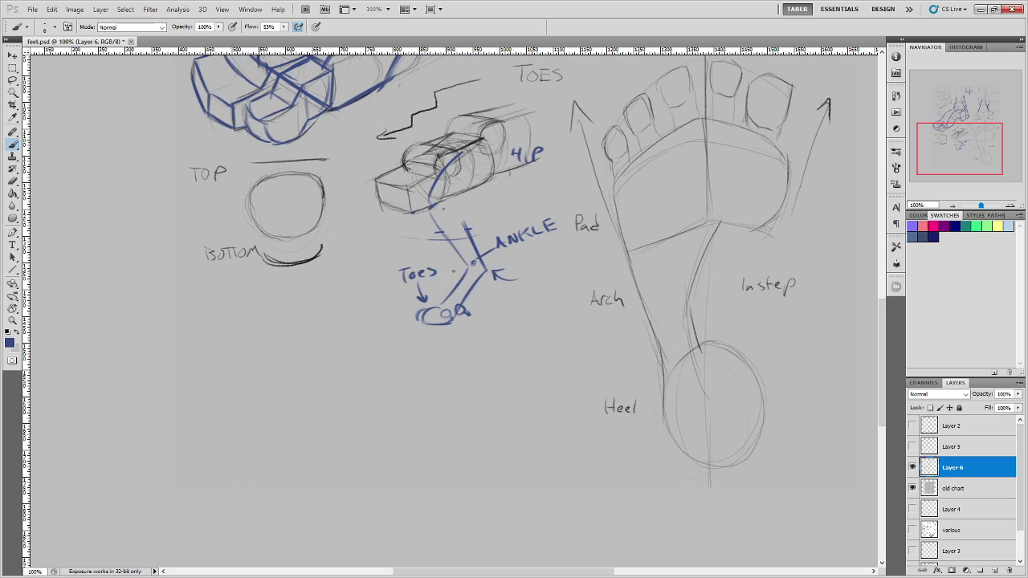
{"action": "key", "text": "l"}
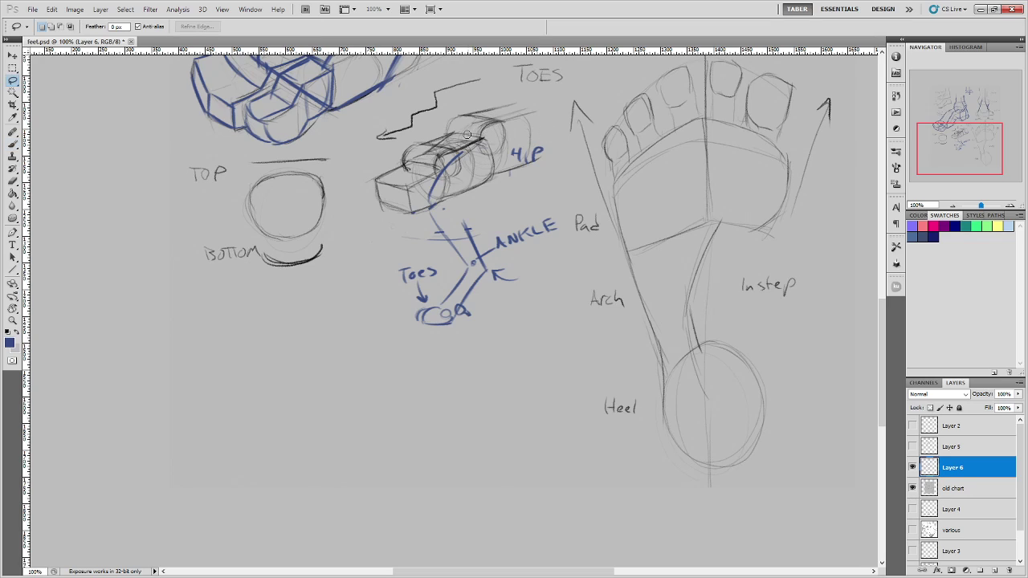
{"action": "mouse_move", "coordinate": [538, 124]}
{"action": "left_mouse_down"}
{"action": "mouse_move", "coordinate": [456, 125]}
{"action": "mouse_move", "coordinate": [385, 303]}
{"action": "mouse_move", "coordinate": [500, 365]}
{"action": "mouse_move", "coordinate": [555, 315]}
{"action": "mouse_move", "coordinate": [572, 229]}
{"action": "mouse_move", "coordinate": [538, 124]}
{"action": "left_mouse_up"}
{"action": "mouse_move", "coordinate": [535, 251]}
{"action": "left_mouse_down"}
{"action": "mouse_move", "coordinate": [498, 412]}
{"action": "mouse_move", "coordinate": [499, 345]}
{"action": "left_mouse_up"}
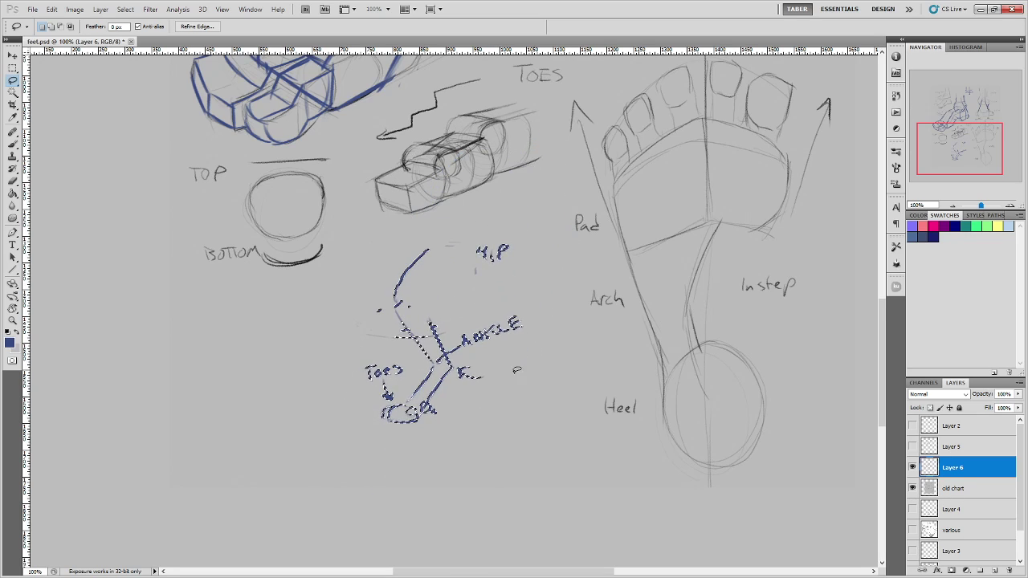
{"action": "key", "text": "Delete"}
{"action": "key", "text": "ctrl+d"}
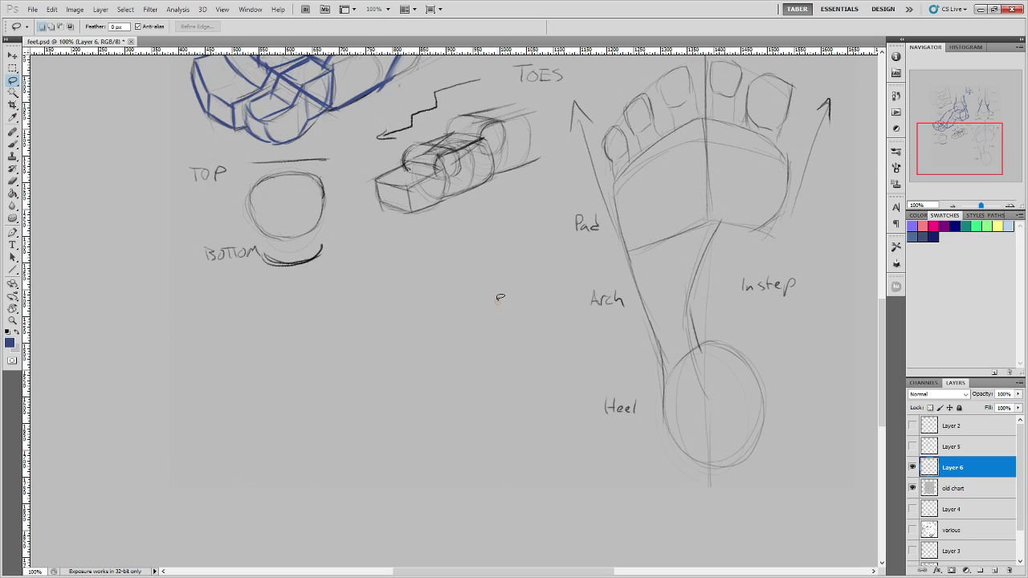
Trace the rounded knuckle of the toe diagram in blue and circle its front joint with the brush.
{"action": "left_click", "coordinate": [14, 144]}
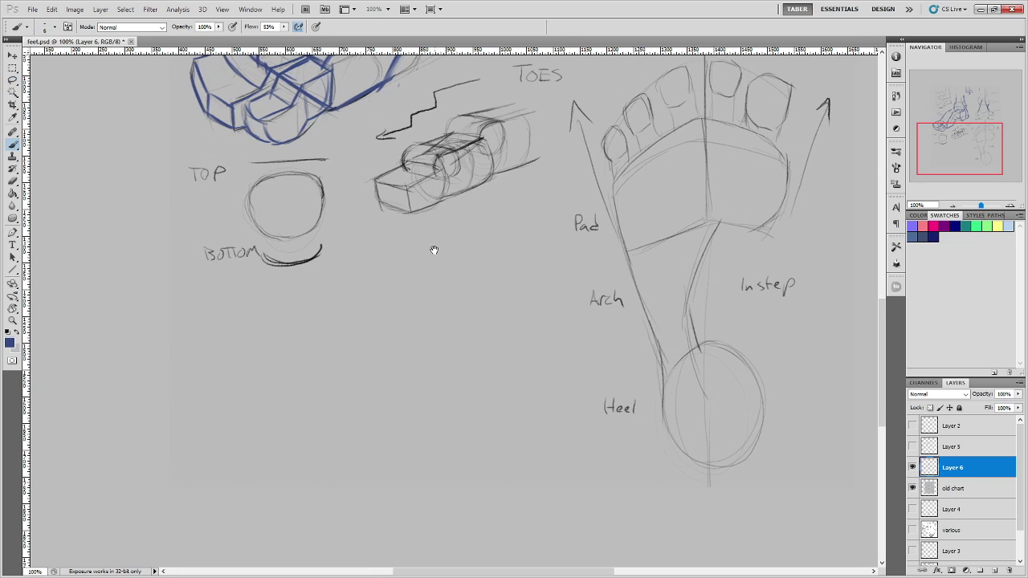
{"action": "left_click_drag", "start_coordinate": [431, 188], "coordinate": [415, 404]}
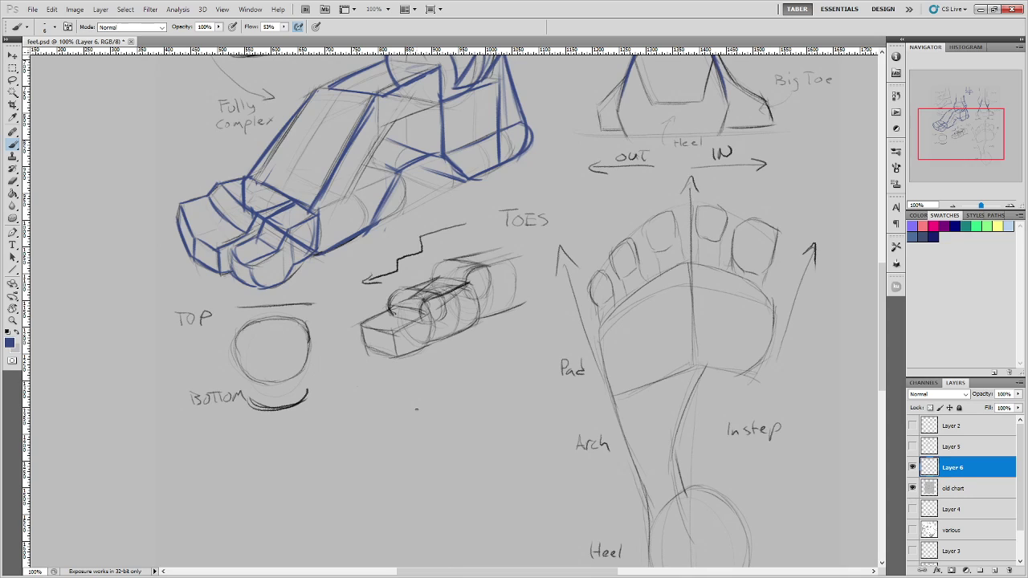
{"action": "left_click_drag", "start_coordinate": [466, 354], "coordinate": [460, 308]}
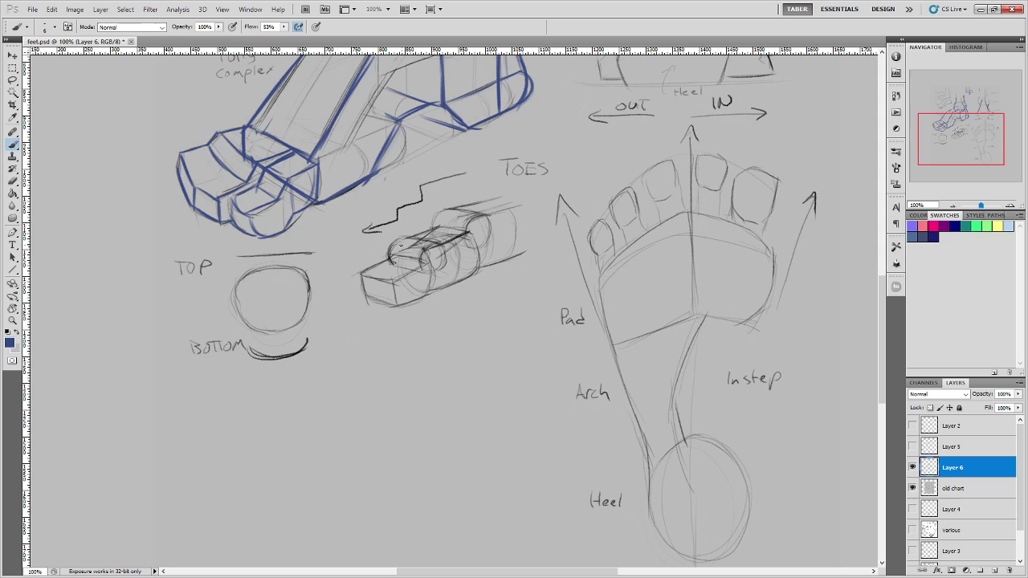
{"action": "left_click_drag", "start_coordinate": [369, 239], "coordinate": [372, 246]}
{"action": "key", "text": "ctrl+z"}
{"action": "mouse_move", "coordinate": [431, 244]}
{"action": "left_mouse_down"}
{"action": "mouse_move", "coordinate": [404, 240]}
{"action": "mouse_move", "coordinate": [396, 259]}
{"action": "mouse_move", "coordinate": [396, 240]}
{"action": "mouse_move", "coordinate": [401, 271]}
{"action": "left_mouse_up"}
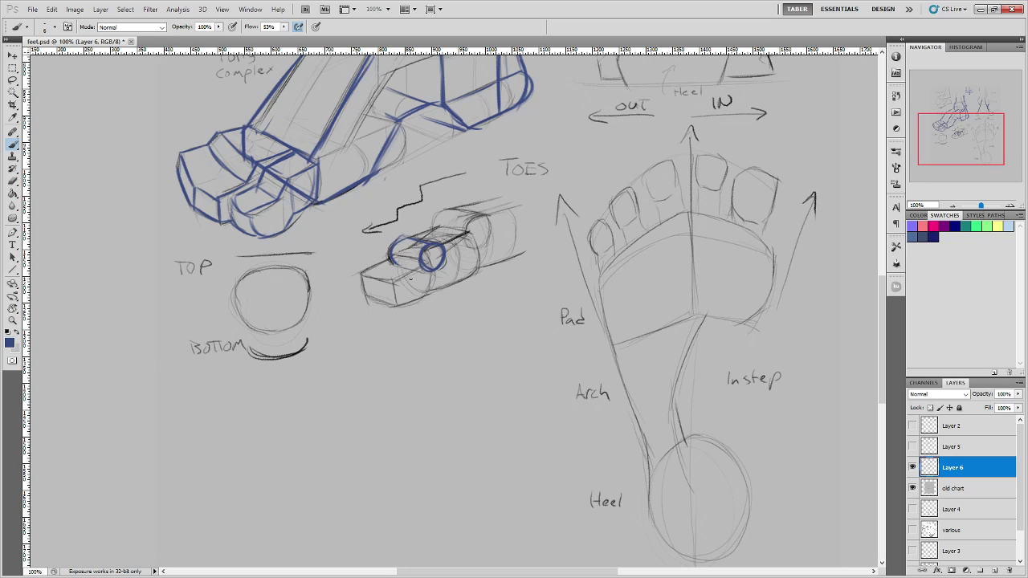
Outline the toe diagram's upper edge in blue and undo the excess strokes on its front block.
{"action": "mouse_move", "coordinate": [396, 240]}
{"action": "left_mouse_down"}
{"action": "mouse_move", "coordinate": [418, 228]}
{"action": "mouse_move", "coordinate": [466, 233]}
{"action": "left_mouse_up"}
{"action": "mouse_move", "coordinate": [395, 229]}
{"action": "left_mouse_down"}
{"action": "mouse_move", "coordinate": [361, 276]}
{"action": "mouse_move", "coordinate": [419, 260]}
{"action": "left_mouse_up"}
{"action": "key", "text": "ctrl+z"}
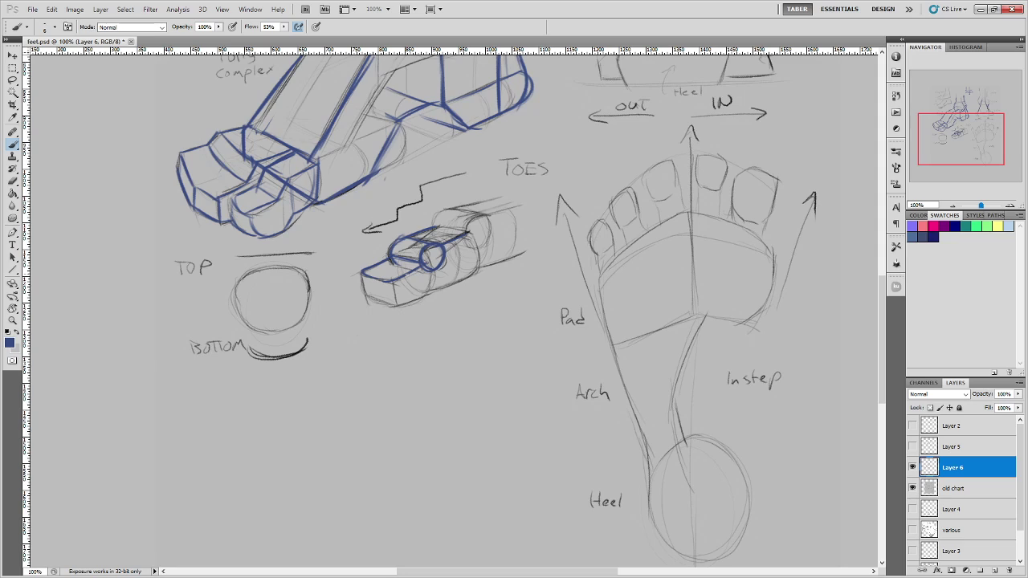
{"action": "key", "text": "ctrl+alt+z"}
{"action": "key", "text": "ctrl+alt+z"}
{"action": "key", "text": "ctrl+alt+z"}
{"action": "key", "text": "ctrl+alt+z"}
Mark both toe joints with dots and draw a wedge, pad curves and an arrow beneath the front joint.
{"action": "left_click", "coordinate": [432, 257]}
{"action": "left_click", "coordinate": [477, 231]}
{"action": "mouse_move", "coordinate": [429, 270]}
{"action": "left_mouse_down"}
{"action": "mouse_move", "coordinate": [419, 297]}
{"action": "mouse_move", "coordinate": [450, 288]}
{"action": "left_mouse_up"}
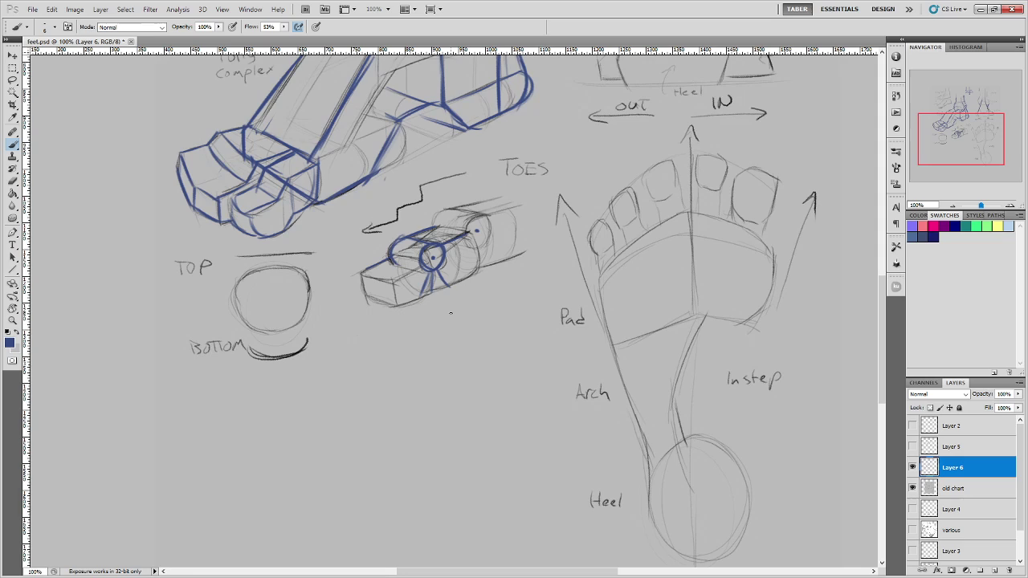
{"action": "mouse_move", "coordinate": [411, 307]}
{"action": "left_mouse_down"}
{"action": "mouse_move", "coordinate": [452, 309]}
{"action": "mouse_move", "coordinate": [450, 291]}
{"action": "mouse_move", "coordinate": [418, 303]}
{"action": "left_mouse_up"}
Sketch a curled toe with pinched pads and a direction arrow below the toe diagram.
{"action": "mouse_move", "coordinate": [464, 324]}
{"action": "left_mouse_down"}
{"action": "mouse_move", "coordinate": [427, 359]}
{"action": "mouse_move", "coordinate": [424, 336]}
{"action": "mouse_move", "coordinate": [424, 388]}
{"action": "mouse_move", "coordinate": [417, 349]}
{"action": "mouse_move", "coordinate": [432, 401]}
{"action": "mouse_move", "coordinate": [418, 355]}
{"action": "mouse_move", "coordinate": [447, 412]}
{"action": "mouse_move", "coordinate": [424, 395]}
{"action": "mouse_move", "coordinate": [480, 391]}
{"action": "mouse_move", "coordinate": [443, 385]}
{"action": "mouse_move", "coordinate": [487, 339]}
{"action": "left_mouse_up"}
{"action": "mouse_move", "coordinate": [438, 353]}
{"action": "left_mouse_down"}
{"action": "mouse_move", "coordinate": [448, 378]}
{"action": "mouse_move", "coordinate": [452, 361]}
{"action": "mouse_move", "coordinate": [472, 357]}
{"action": "mouse_move", "coordinate": [449, 362]}
{"action": "mouse_move", "coordinate": [434, 350]}
{"action": "mouse_move", "coordinate": [450, 374]}
{"action": "mouse_move", "coordinate": [477, 365]}
{"action": "mouse_move", "coordinate": [465, 369]}
{"action": "mouse_move", "coordinate": [479, 400]}
{"action": "left_mouse_up"}
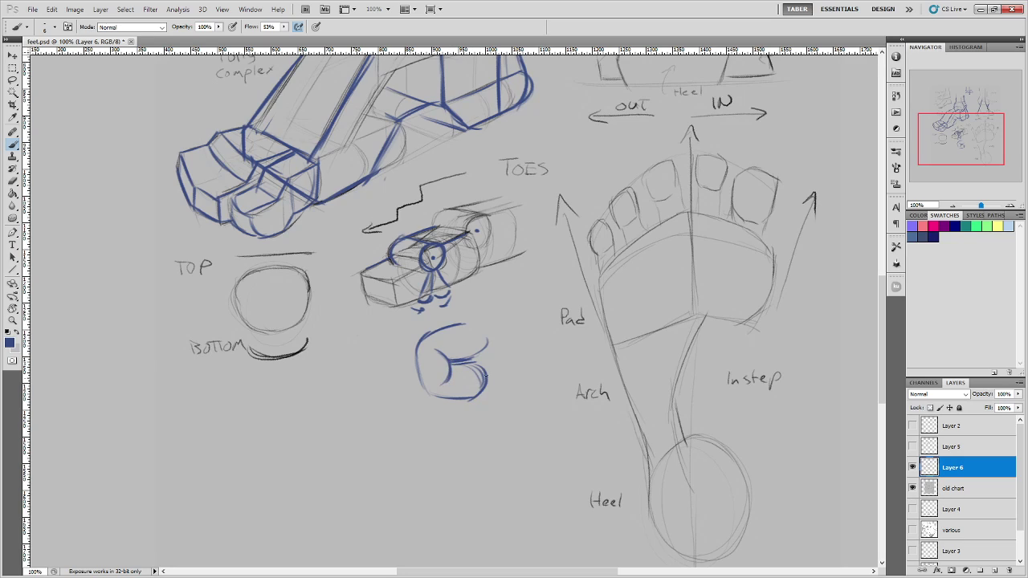
{"action": "mouse_move", "coordinate": [452, 345]}
{"action": "left_mouse_down"}
{"action": "mouse_move", "coordinate": [482, 334]}
{"action": "mouse_move", "coordinate": [482, 347]}
{"action": "left_mouse_up"}
Add rounded pad curves along the toe diagram's underside and a flat stroke above its top.
{"action": "key", "text": "bracketleft"}
{"action": "key", "text": "bracketleft"}
{"action": "key", "text": "bracketleft"}
{"action": "mouse_move", "coordinate": [452, 291]}
{"action": "left_mouse_down"}
{"action": "mouse_move", "coordinate": [519, 260]}
{"action": "mouse_move", "coordinate": [409, 308]}
{"action": "mouse_move", "coordinate": [434, 298]}
{"action": "left_mouse_up"}
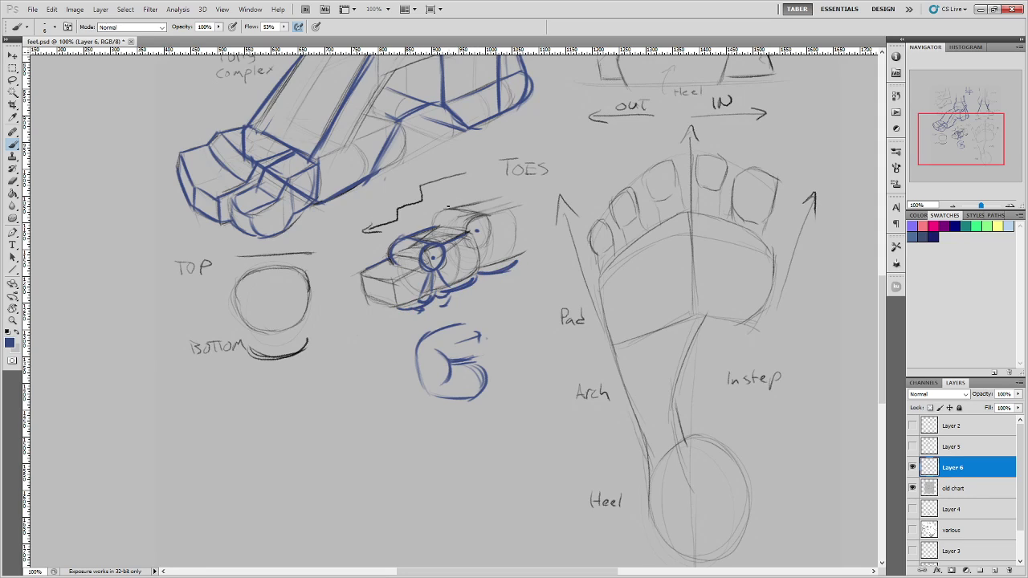
{"action": "left_click_drag", "start_coordinate": [436, 200], "coordinate": [487, 192]}
Hatch all five toe pads of the sole drawing in blue.
{"action": "mouse_move", "coordinate": [509, 280]}
{"action": "left_mouse_down"}
{"action": "mouse_move", "coordinate": [402, 447]}
{"action": "mouse_move", "coordinate": [394, 397]}
{"action": "mouse_move", "coordinate": [536, 389]}
{"action": "left_mouse_up"}
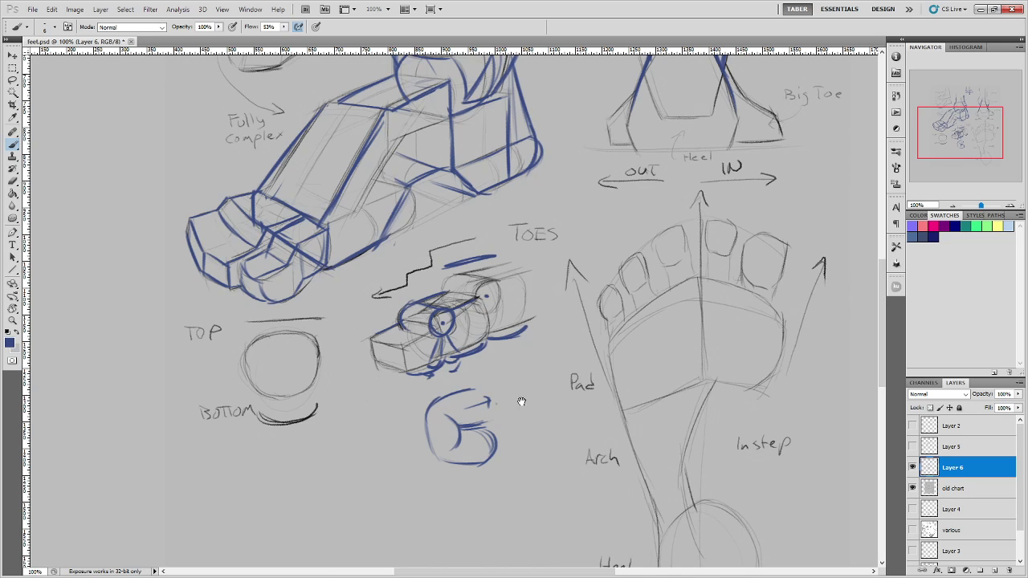
{"action": "left_click_drag", "start_coordinate": [747, 354], "coordinate": [595, 420]}
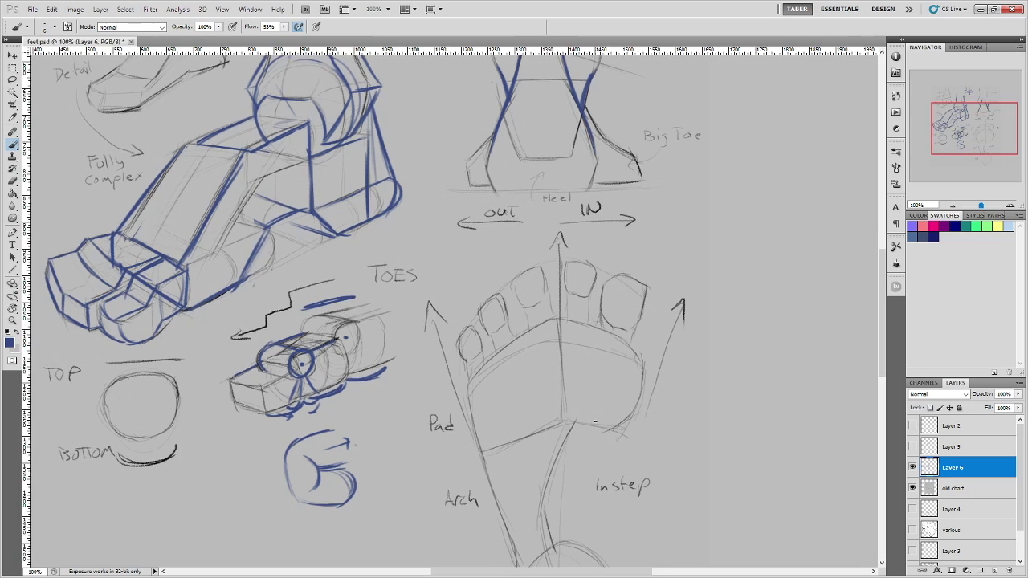
{"action": "mouse_move", "coordinate": [472, 257]}
{"action": "left_mouse_down"}
{"action": "mouse_move", "coordinate": [479, 290]}
{"action": "mouse_move", "coordinate": [487, 270]}
{"action": "mouse_move", "coordinate": [479, 319]}
{"action": "mouse_move", "coordinate": [495, 334]}
{"action": "mouse_move", "coordinate": [506, 305]}
{"action": "mouse_move", "coordinate": [484, 304]}
{"action": "mouse_move", "coordinate": [503, 328]}
{"action": "mouse_move", "coordinate": [495, 345]}
{"action": "left_mouse_up"}
{"action": "key", "text": "ctrl+alt+z"}
{"action": "key", "text": "ctrl+alt+z"}
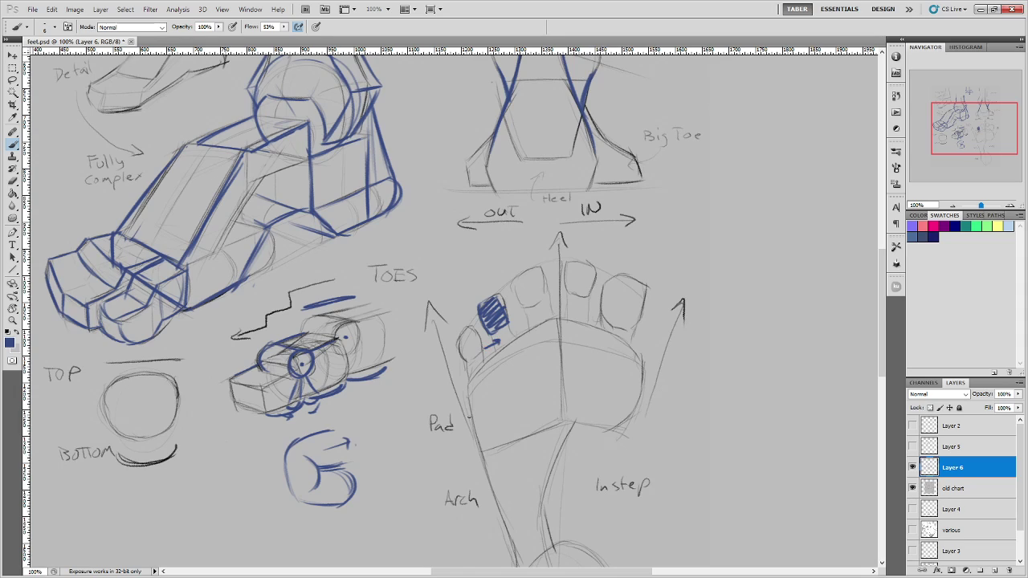
{"action": "key", "text": "ctrl+z"}
{"action": "mouse_move", "coordinate": [461, 338]}
{"action": "left_mouse_down"}
{"action": "mouse_move", "coordinate": [473, 329]}
{"action": "mouse_move", "coordinate": [480, 347]}
{"action": "mouse_move", "coordinate": [464, 341]}
{"action": "mouse_move", "coordinate": [476, 356]}
{"action": "left_mouse_up"}
{"action": "mouse_move", "coordinate": [538, 269]}
{"action": "left_mouse_down"}
{"action": "mouse_move", "coordinate": [518, 300]}
{"action": "mouse_move", "coordinate": [529, 308]}
{"action": "mouse_move", "coordinate": [548, 295]}
{"action": "mouse_move", "coordinate": [536, 271]}
{"action": "mouse_move", "coordinate": [521, 298]}
{"action": "mouse_move", "coordinate": [588, 294]}
{"action": "mouse_move", "coordinate": [594, 267]}
{"action": "mouse_move", "coordinate": [581, 267]}
{"action": "mouse_move", "coordinate": [569, 284]}
{"action": "mouse_move", "coordinate": [587, 284]}
{"action": "mouse_move", "coordinate": [582, 294]}
{"action": "mouse_move", "coordinate": [617, 277]}
{"action": "mouse_move", "coordinate": [605, 312]}
{"action": "mouse_move", "coordinate": [634, 292]}
{"action": "mouse_move", "coordinate": [630, 319]}
{"action": "mouse_move", "coordinate": [603, 311]}
{"action": "left_mouse_up"}
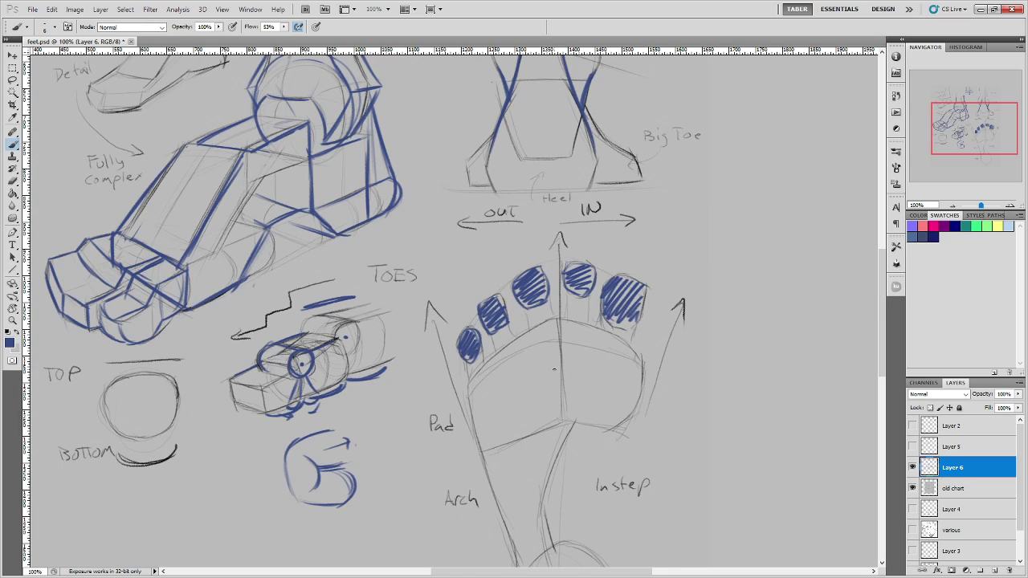
{"action": "mouse_move", "coordinate": [661, 429]}
{"action": "left_mouse_down"}
{"action": "mouse_move", "coordinate": [683, 273]}
{"action": "mouse_move", "coordinate": [697, 430]}
{"action": "left_mouse_up"}
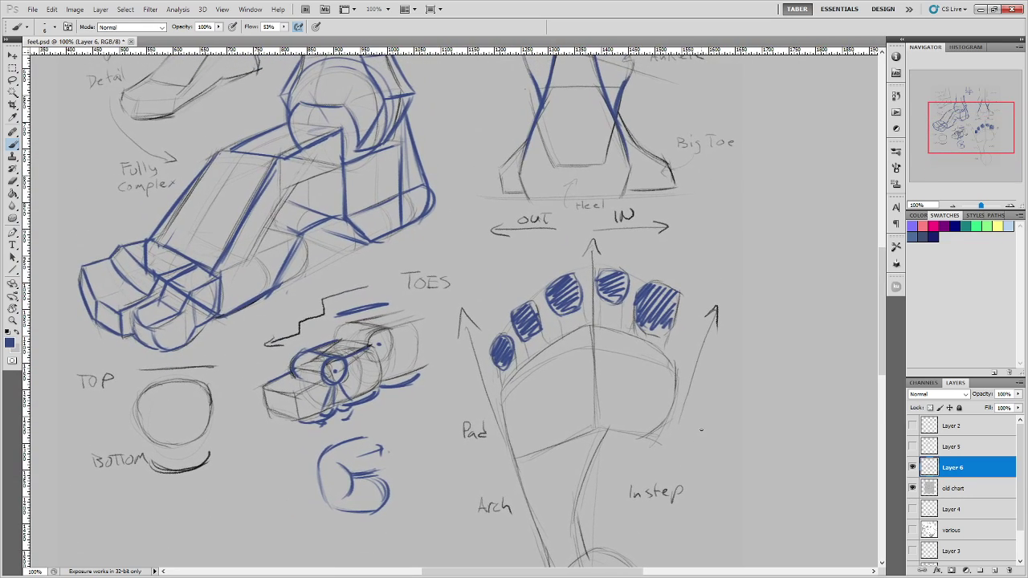
{"action": "key", "text": "ctrl+minus"}
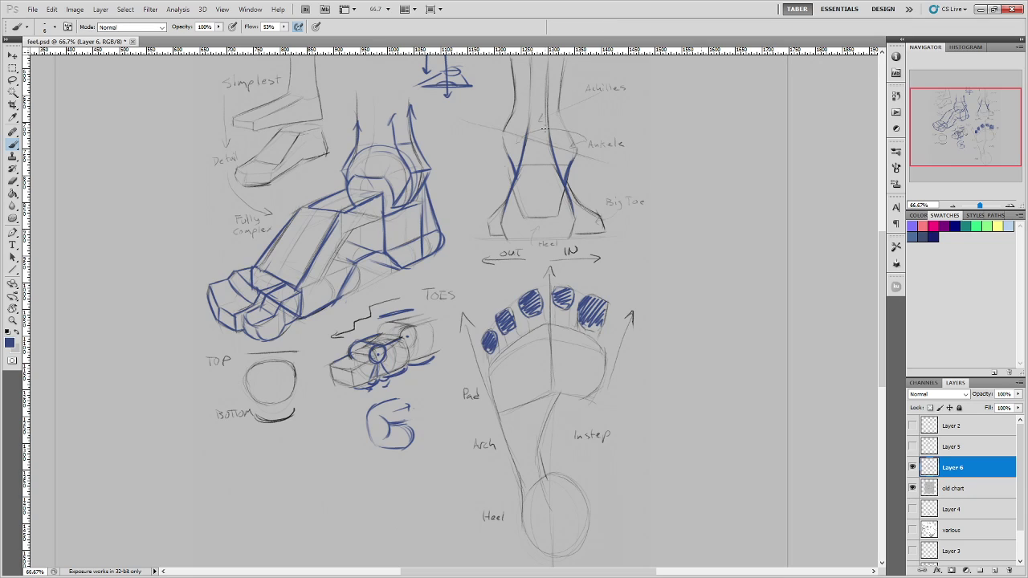
{"action": "mouse_move", "coordinate": [477, 163]}
{"action": "left_mouse_down"}
{"action": "mouse_move", "coordinate": [546, 201]}
{"action": "mouse_move", "coordinate": [507, 191]}
{"action": "left_mouse_up"}
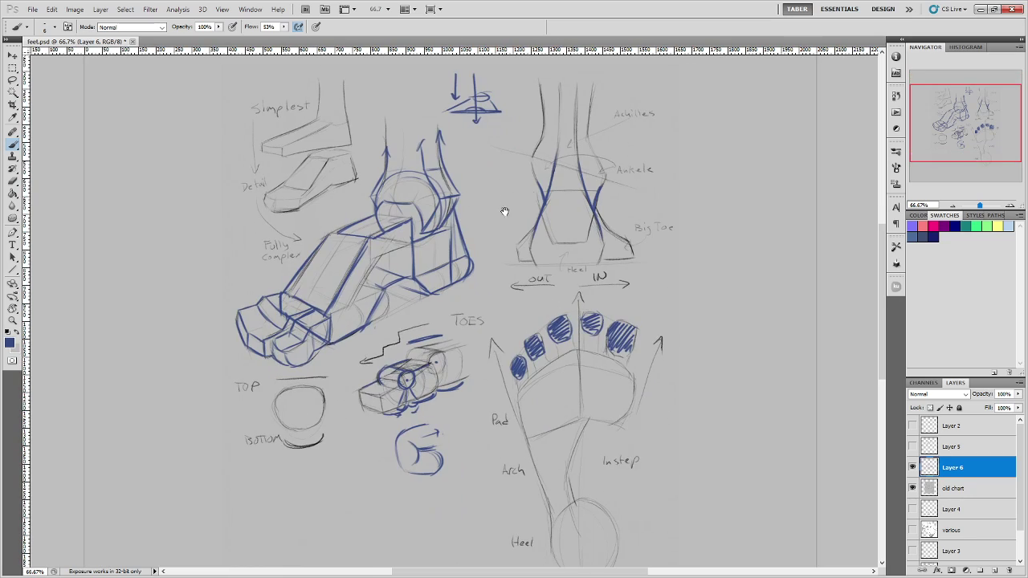
{"action": "left_click_drag", "start_coordinate": [503, 270], "coordinate": [489, 230]}
{"action": "left_click_drag", "start_coordinate": [488, 408], "coordinate": [484, 333]}
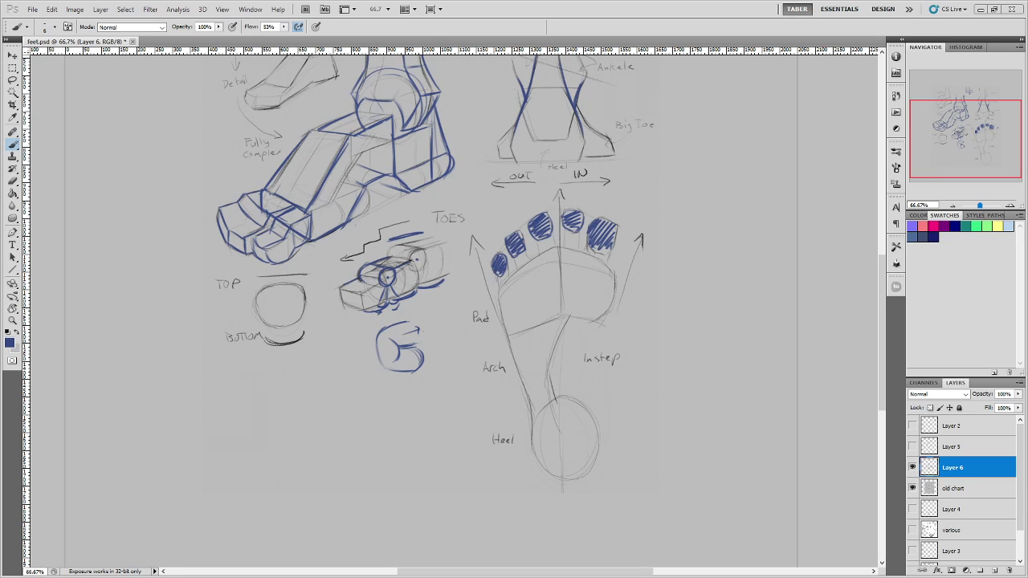
Switch to Chrome, maximize its window and search Google Images for "feet poses".
{"action": "key", "text": "alt+Tab"}
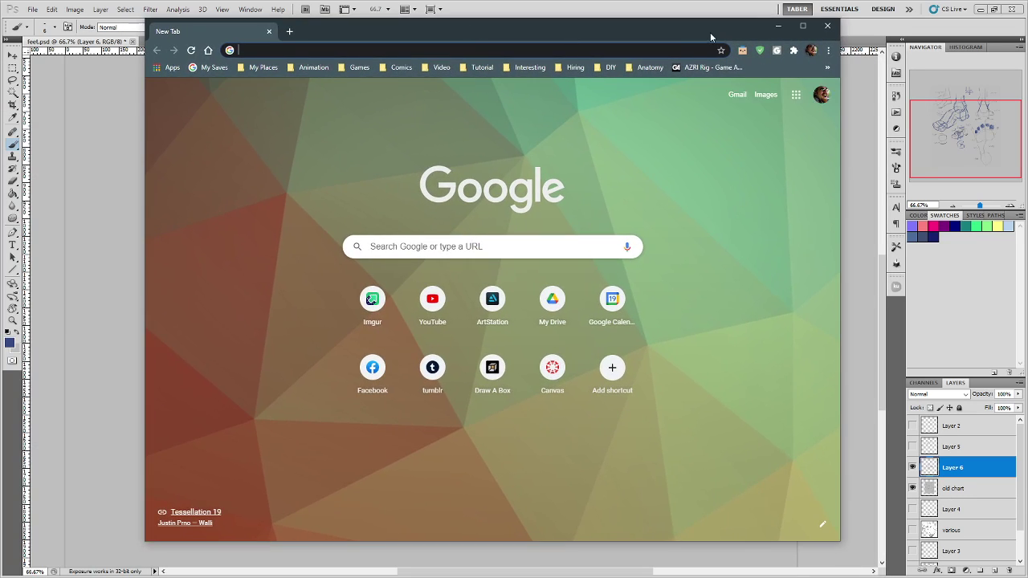
{"action": "left_click", "coordinate": [805, 30]}
{"action": "left_click", "coordinate": [543, 220]}
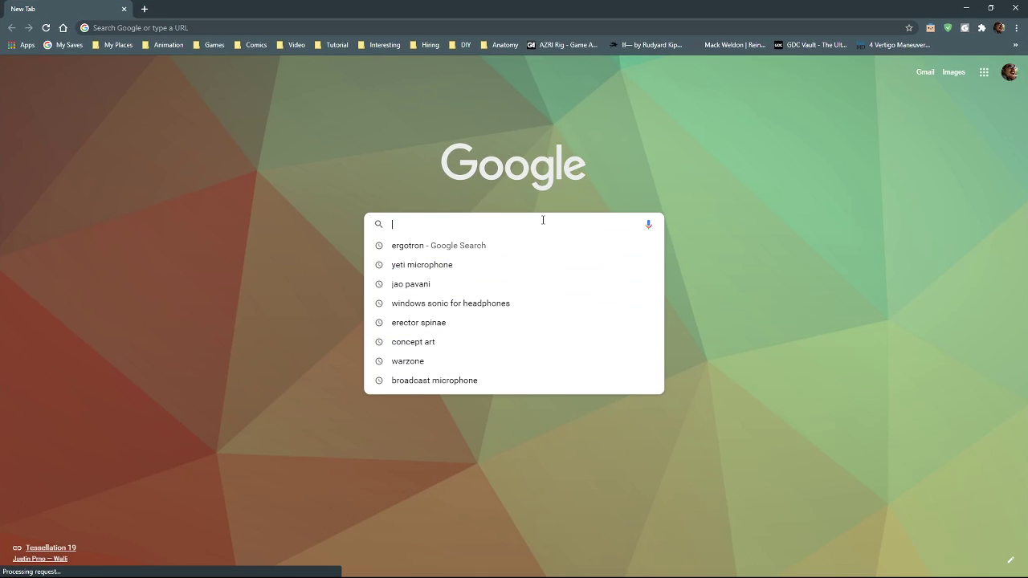
{"action": "left_click", "coordinate": [770, 266]}
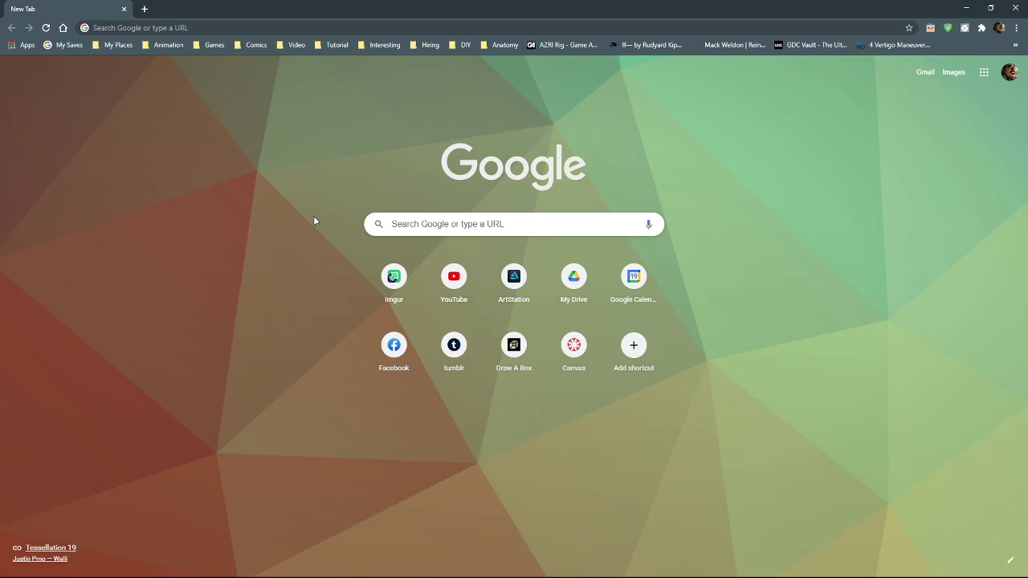
{"action": "left_click", "coordinate": [447, 224]}
{"action": "type", "text": "fee"}
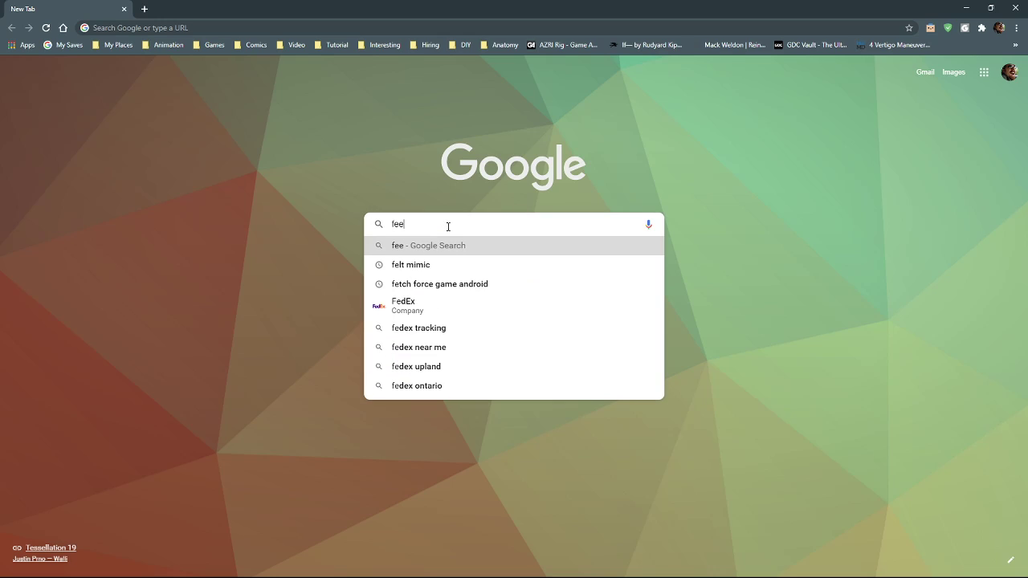
{"action": "type", "text": "t poses"}
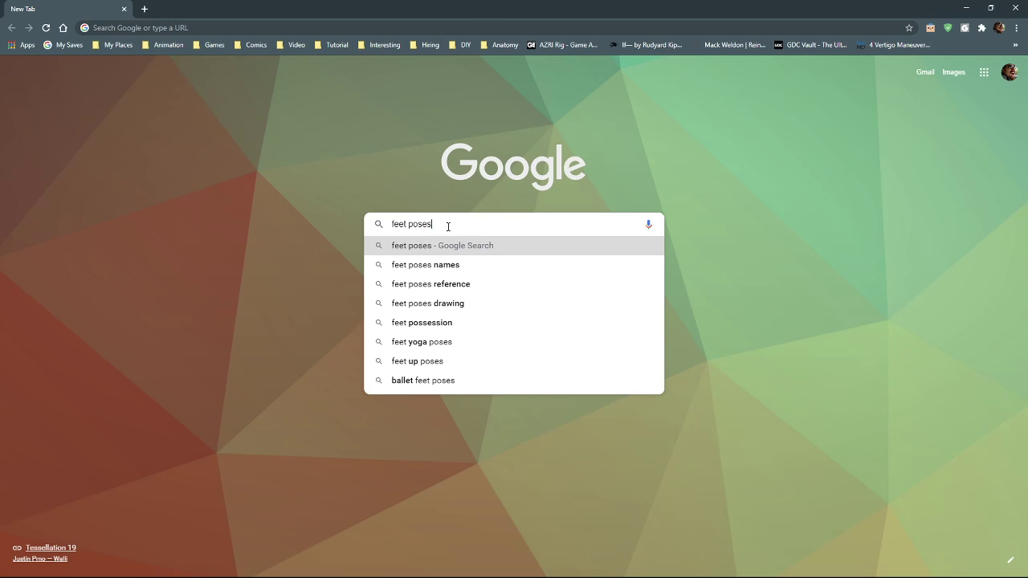
{"action": "key", "text": "Return"}
{"action": "left_click", "coordinate": [160, 103]}
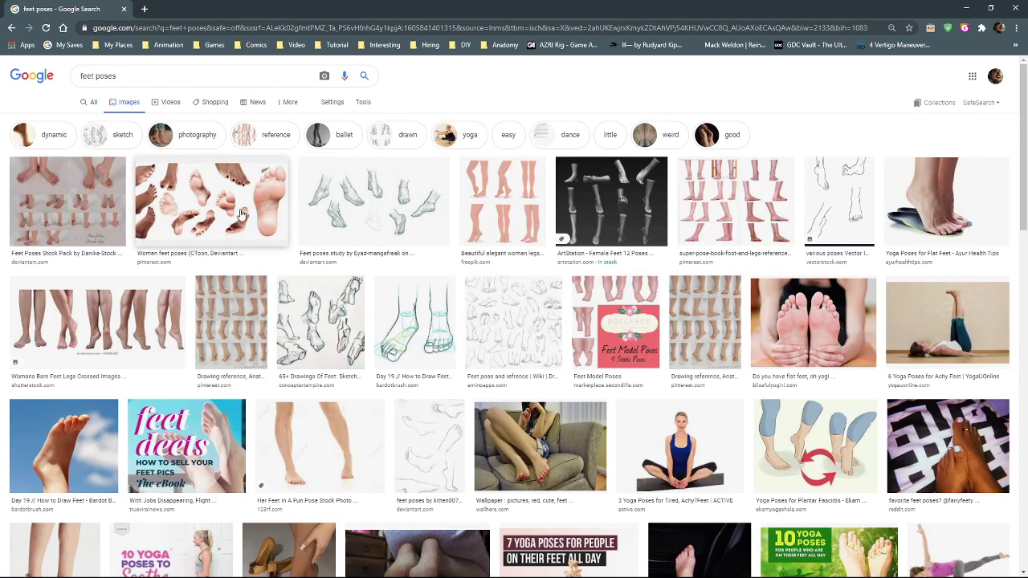
Preview the "Feet Poses Stock Pack" result and open the related "Feet 1 Stock" photo.
{"action": "left_click", "coordinate": [94, 186]}
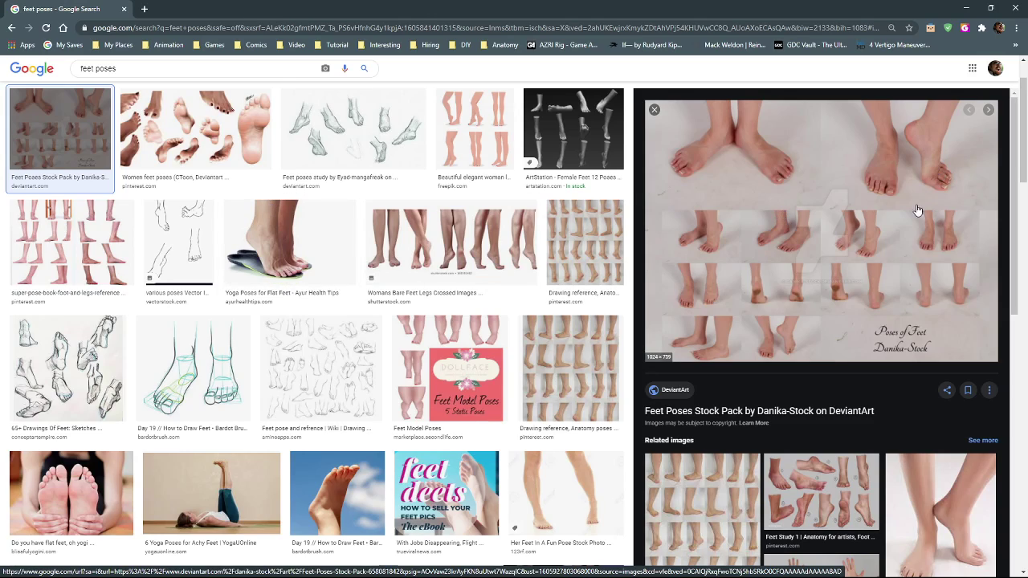
{"action": "scroll", "coordinate": [819, 321], "scroll_direction": "down", "scroll_amount": 4}
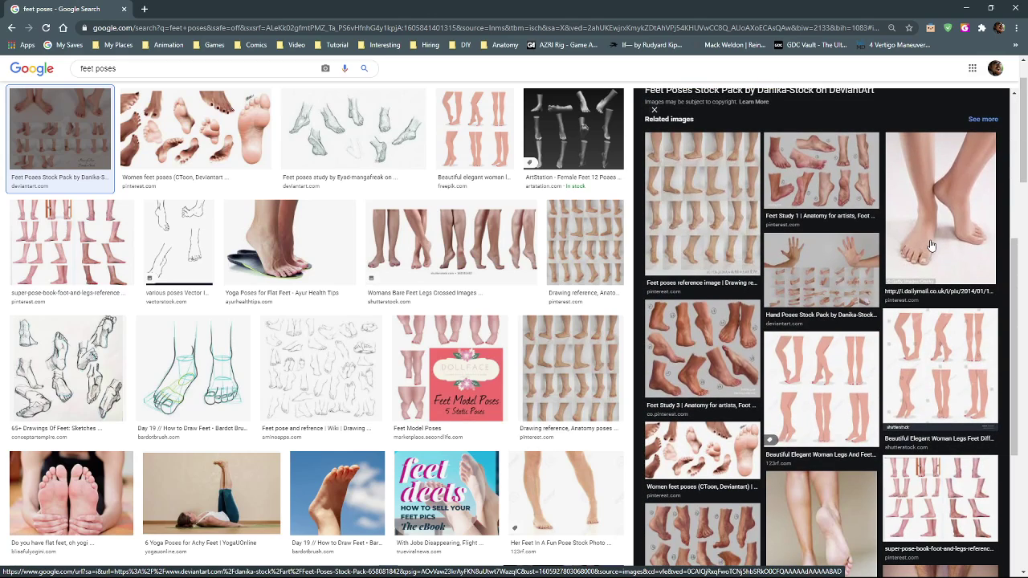
{"action": "scroll", "coordinate": [932, 245], "scroll_direction": "down", "scroll_amount": 2}
{"action": "scroll", "coordinate": [931, 245], "scroll_direction": "down", "scroll_amount": 2}
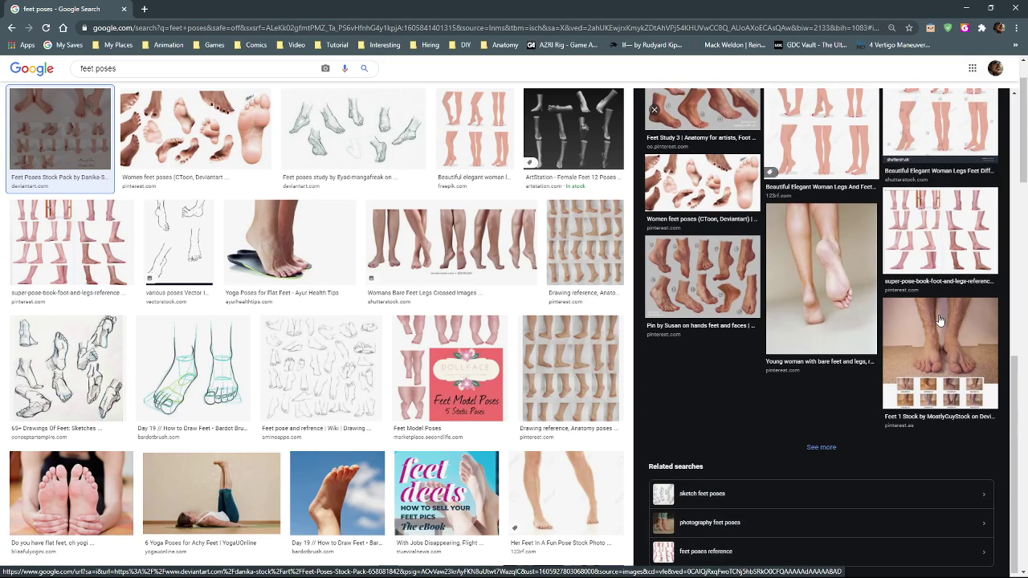
{"action": "left_click", "coordinate": [940, 318]}
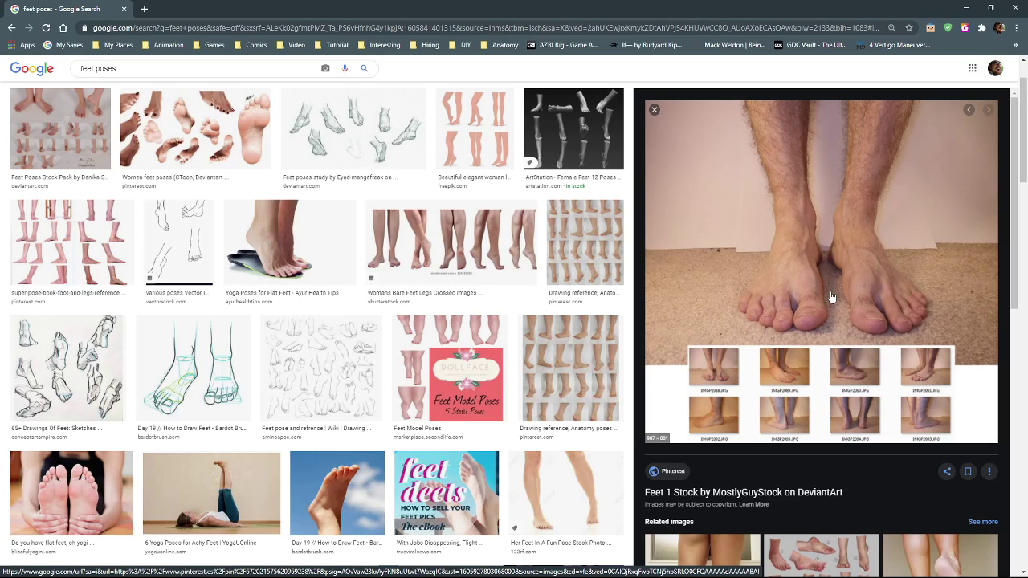
{"action": "left_click_drag", "start_coordinate": [849, 252], "coordinate": [1027, 252]}
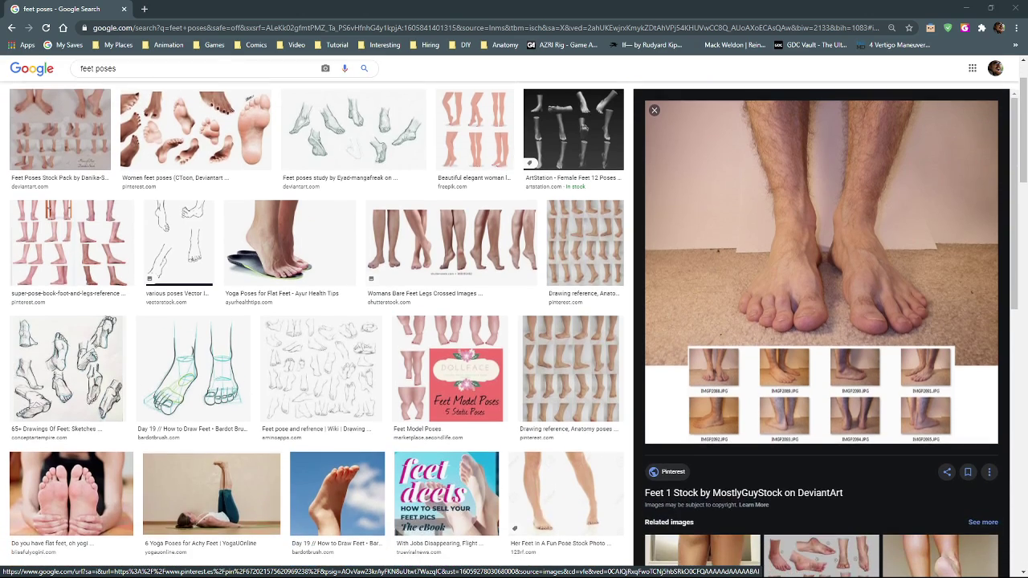
{"action": "scroll", "coordinate": [289, 321], "scroll_direction": "up", "scroll_amount": 1}
{"action": "scroll", "coordinate": [275, 291], "scroll_direction": "down", "scroll_amount": 1}
Preview the "Yoga Poses for Flat Feet" image and open the related photo of raised heels seen from behind.
{"action": "left_click", "coordinate": [275, 290]}
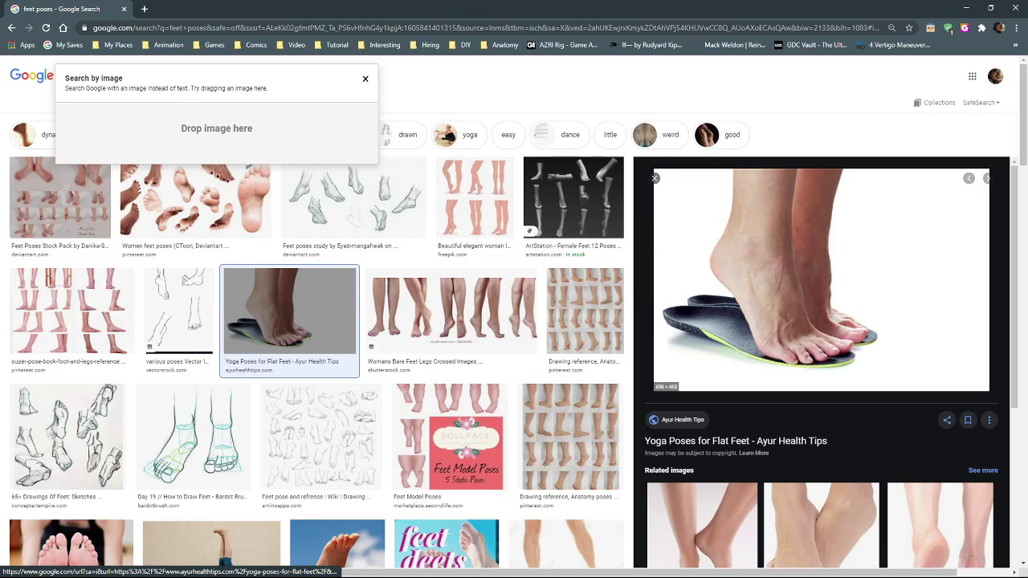
{"action": "left_click_drag", "start_coordinate": [579, 265], "coordinate": [642, 321]}
{"action": "scroll", "coordinate": [838, 378], "scroll_direction": "down", "scroll_amount": 5}
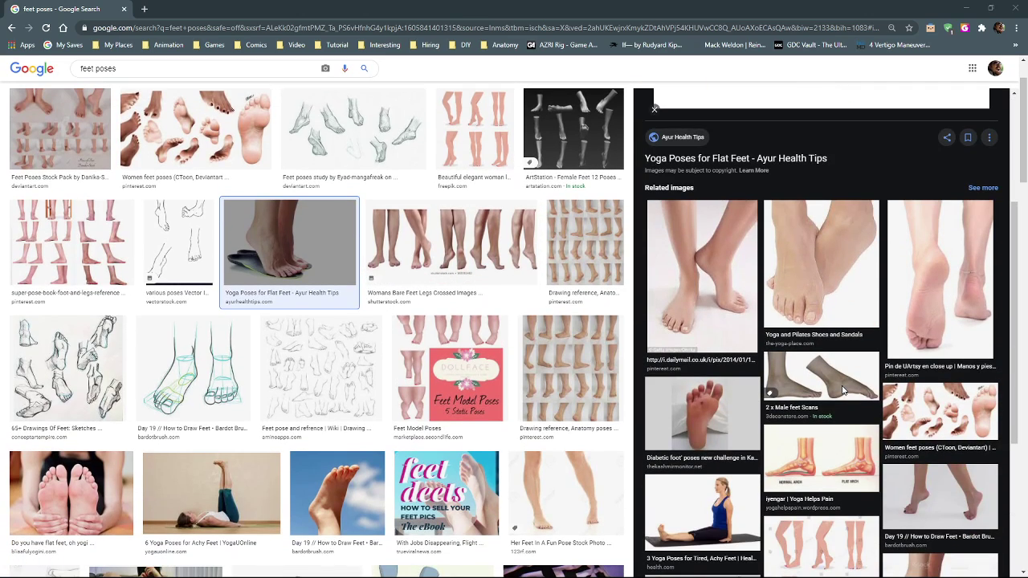
{"action": "left_click", "coordinate": [946, 290]}
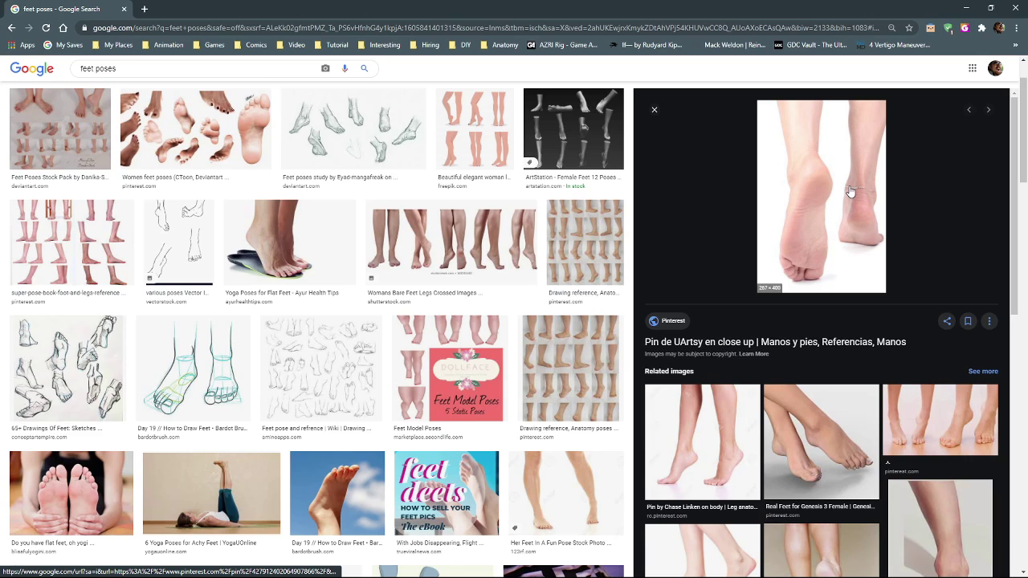
{"action": "left_click_drag", "start_coordinate": [850, 191], "coordinate": [233, 326]}
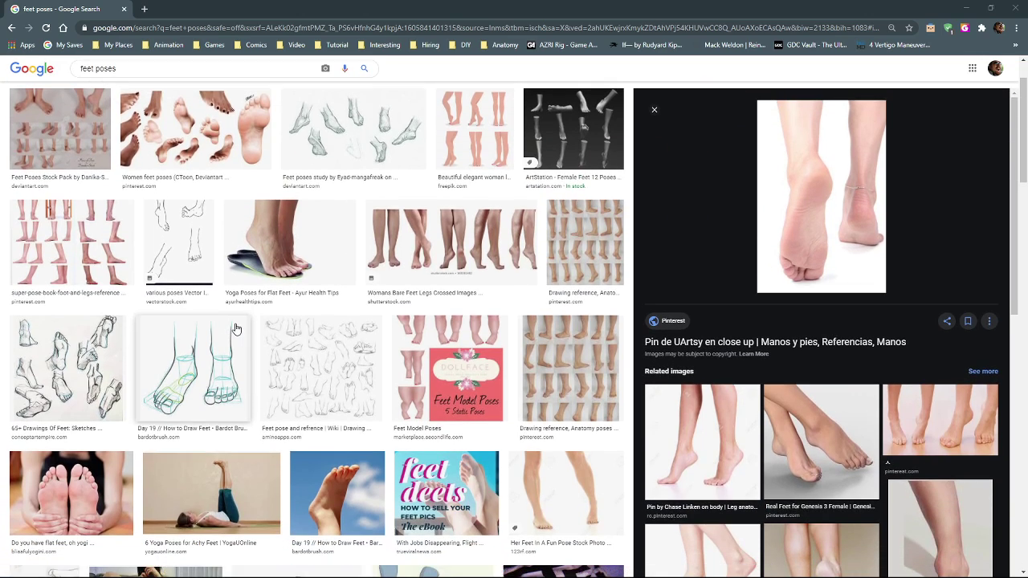
Preview the "Day 19 // How to Draw Feet" photo of a raised foot and open the related "A strong base" beach photo.
{"action": "scroll", "coordinate": [237, 328], "scroll_direction": "down", "scroll_amount": 3}
{"action": "left_click", "coordinate": [357, 271]}
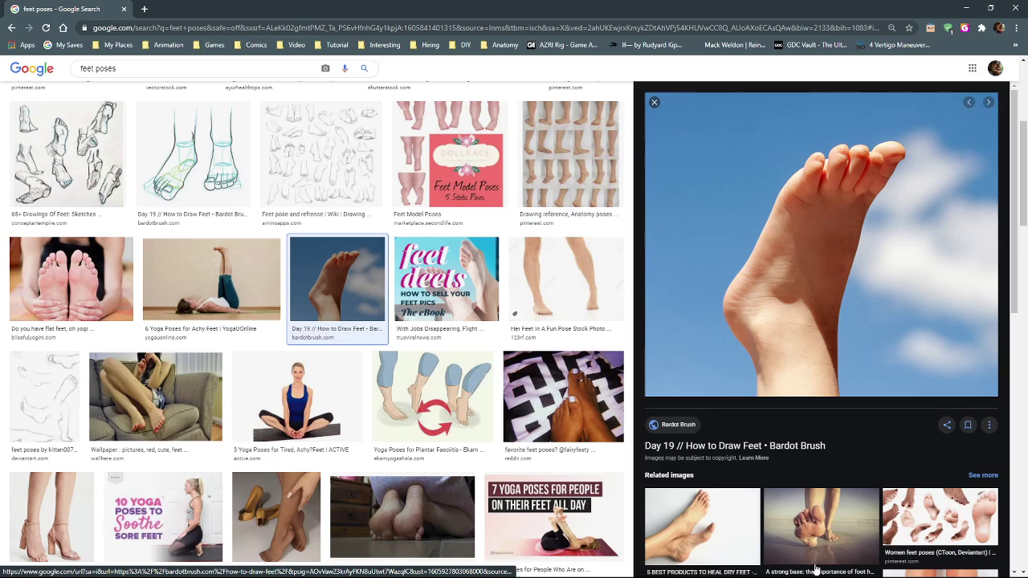
{"action": "left_click", "coordinate": [822, 530]}
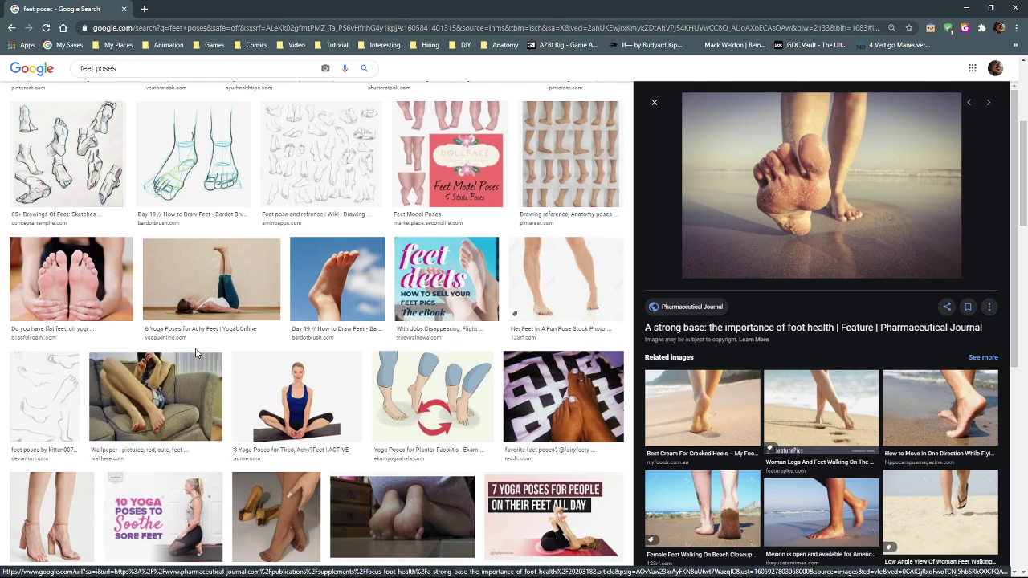
Preview the "Women feet poses" sheet and open the related "Feet Study 3" image.
{"action": "scroll", "coordinate": [197, 353], "scroll_direction": "up", "scroll_amount": 4}
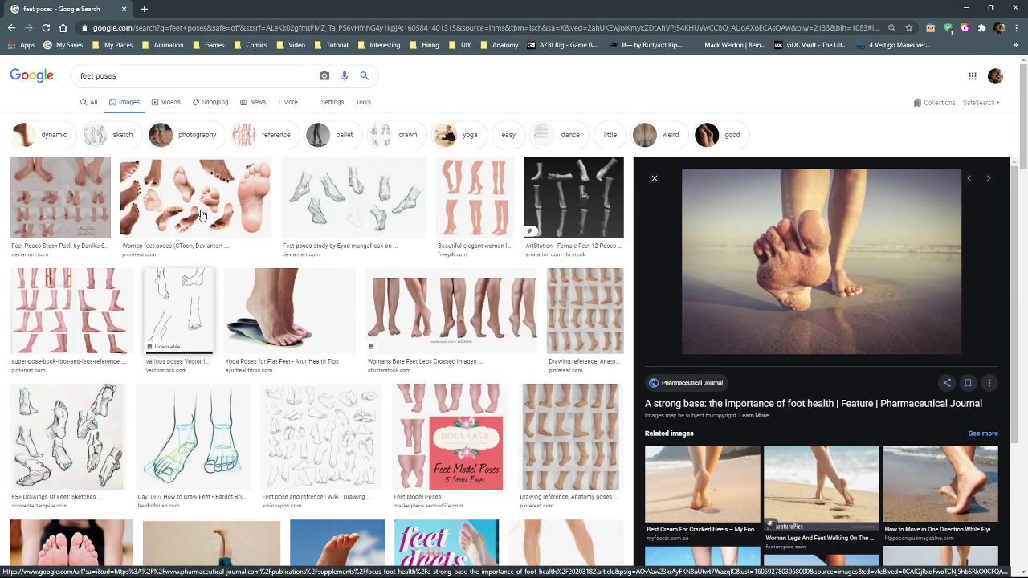
{"action": "left_click", "coordinate": [203, 200]}
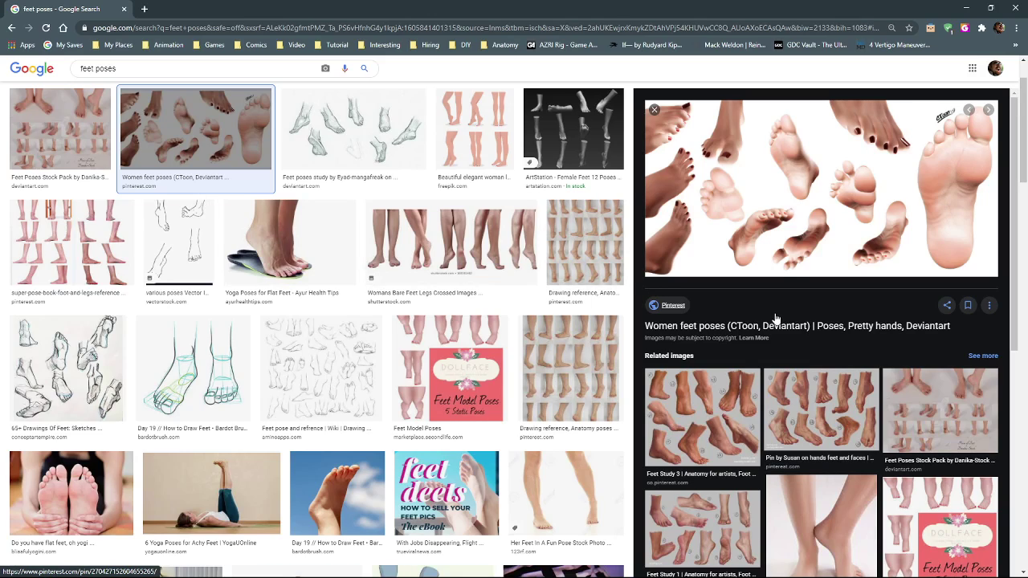
{"action": "scroll", "coordinate": [776, 321], "scroll_direction": "down", "scroll_amount": 3}
{"action": "left_click", "coordinate": [713, 261]}
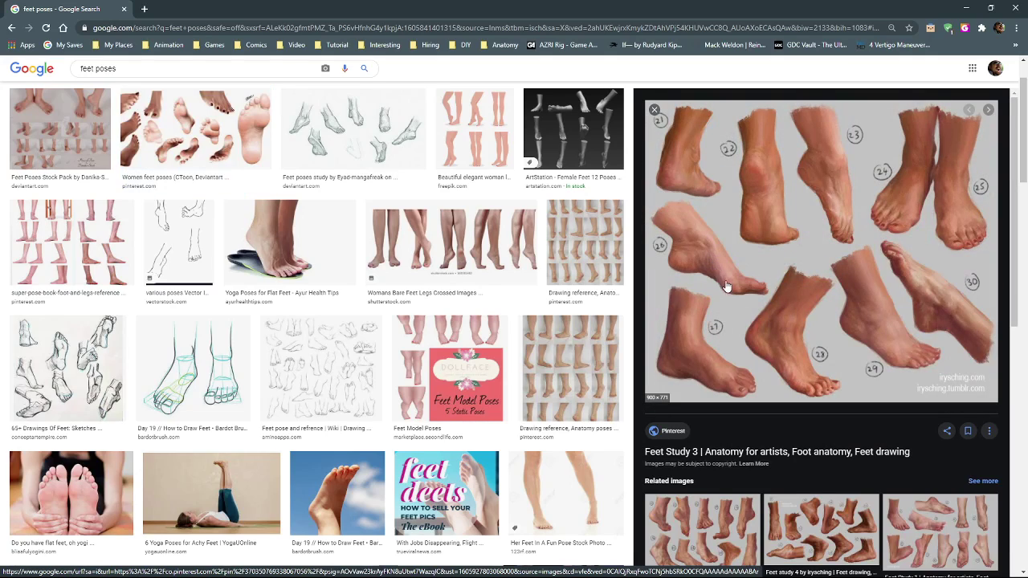
Preview the "6 Yoga Poses for Achy Feet" result and look through its related images.
{"action": "scroll", "coordinate": [726, 277], "scroll_direction": "down", "scroll_amount": 4}
{"action": "scroll", "coordinate": [480, 283], "scroll_direction": "down", "scroll_amount": 2}
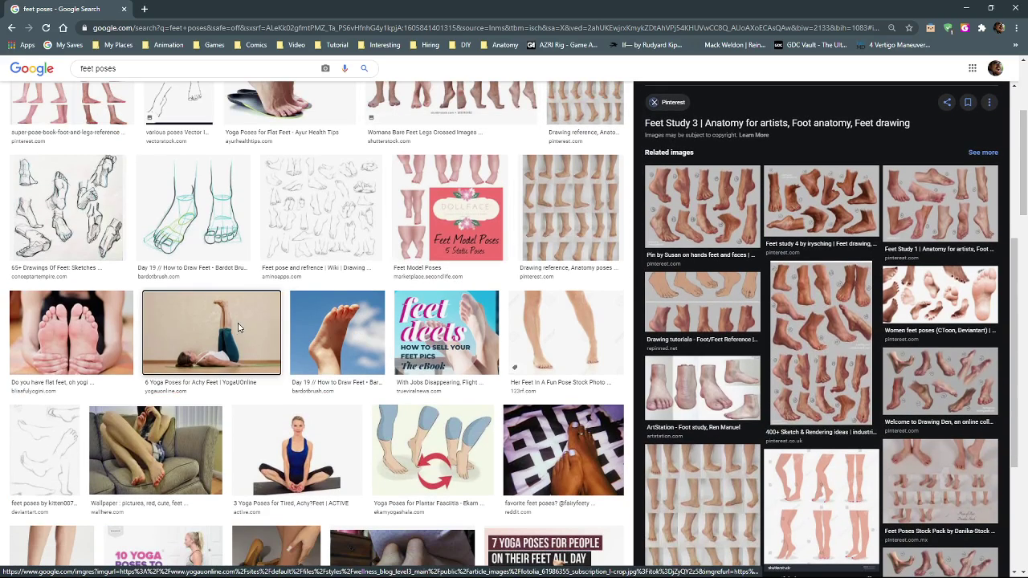
{"action": "left_click", "coordinate": [211, 332]}
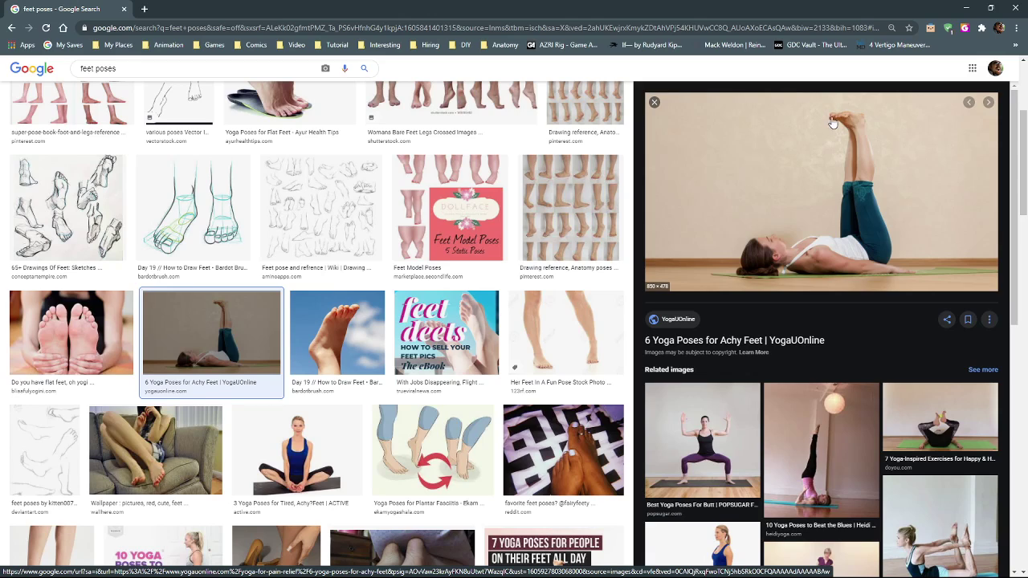
{"action": "scroll", "coordinate": [819, 267], "scroll_direction": "down", "scroll_amount": 3}
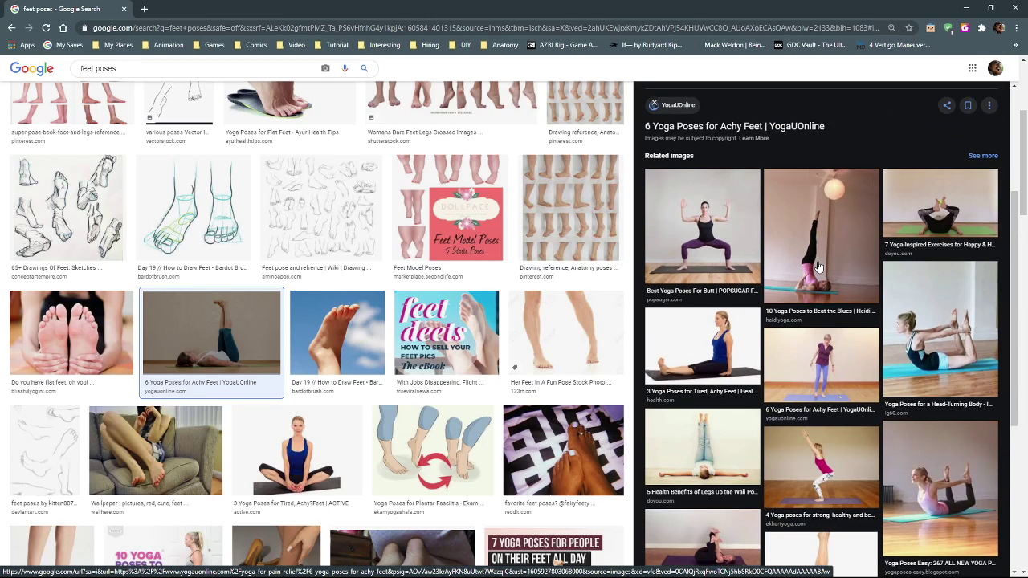
{"action": "scroll", "coordinate": [819, 267], "scroll_direction": "down", "scroll_amount": 2}
{"action": "scroll", "coordinate": [414, 215], "scroll_direction": "down", "scroll_amount": 5}
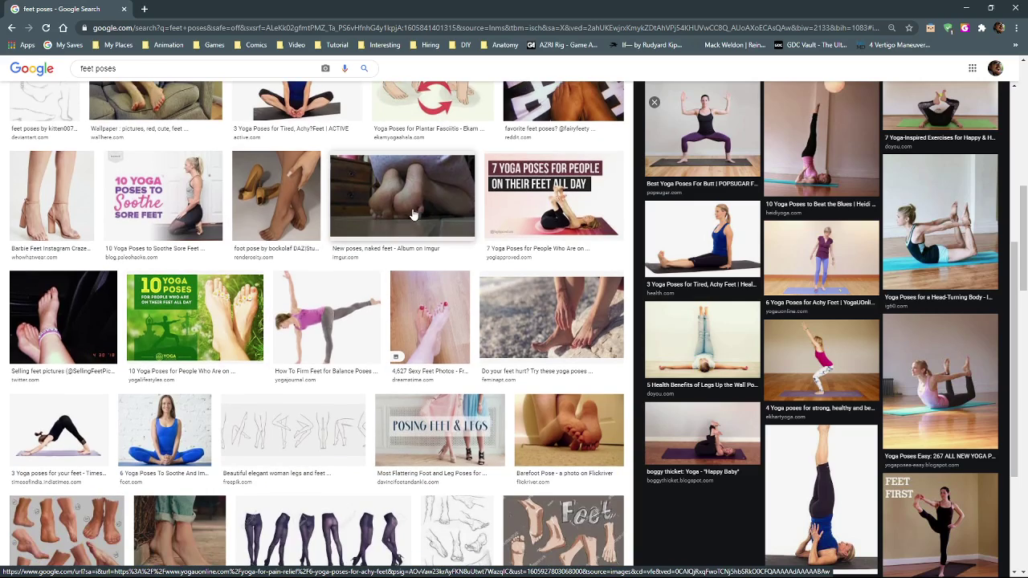
Compare the "New poses, naked feet" photo with the related Flickriver photo of raised soles, ending on the "New poses" preview.
{"action": "left_click", "coordinate": [414, 215]}
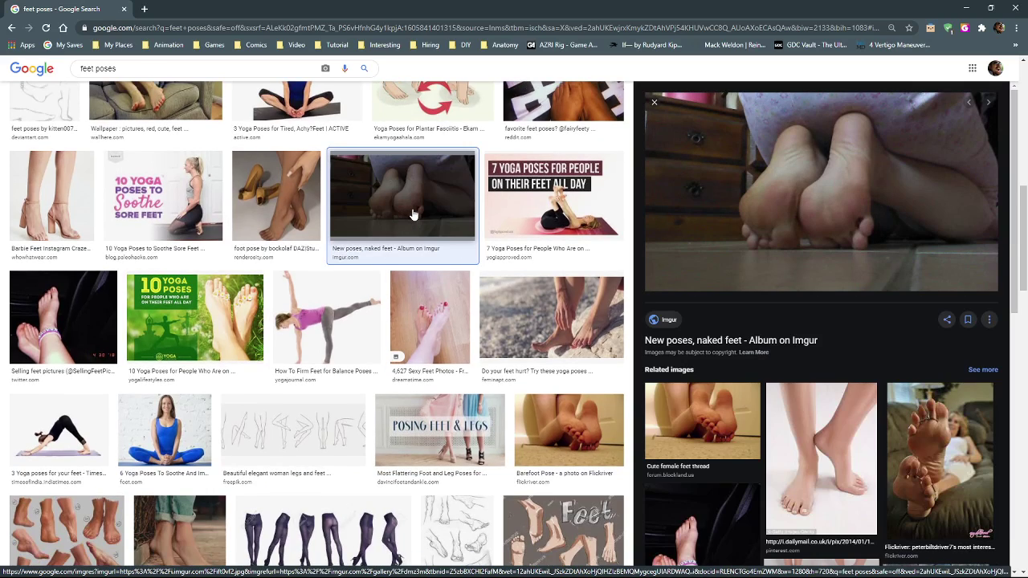
{"action": "scroll", "coordinate": [414, 215], "scroll_direction": "up", "scroll_amount": 2}
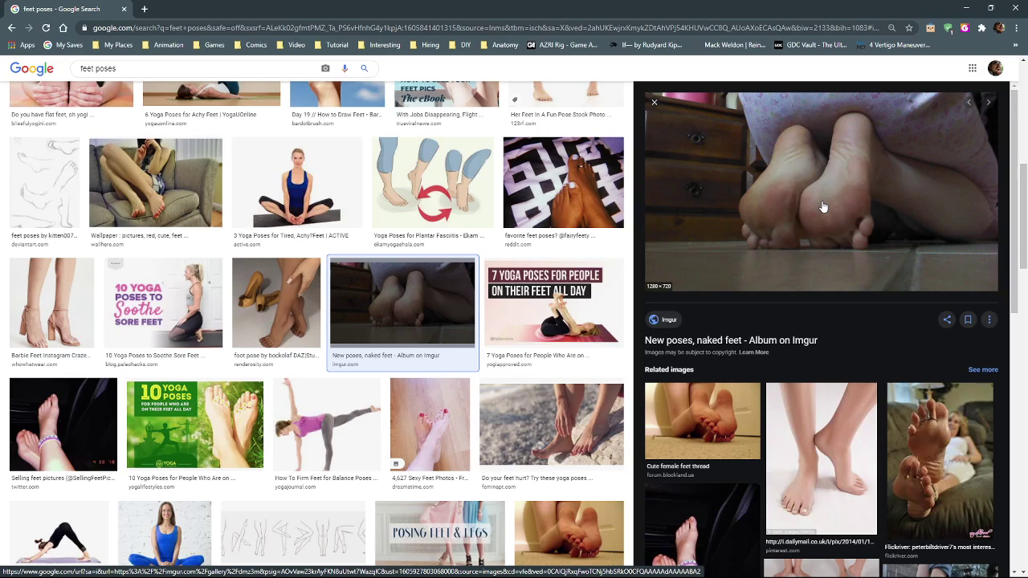
{"action": "left_click", "coordinate": [927, 414]}
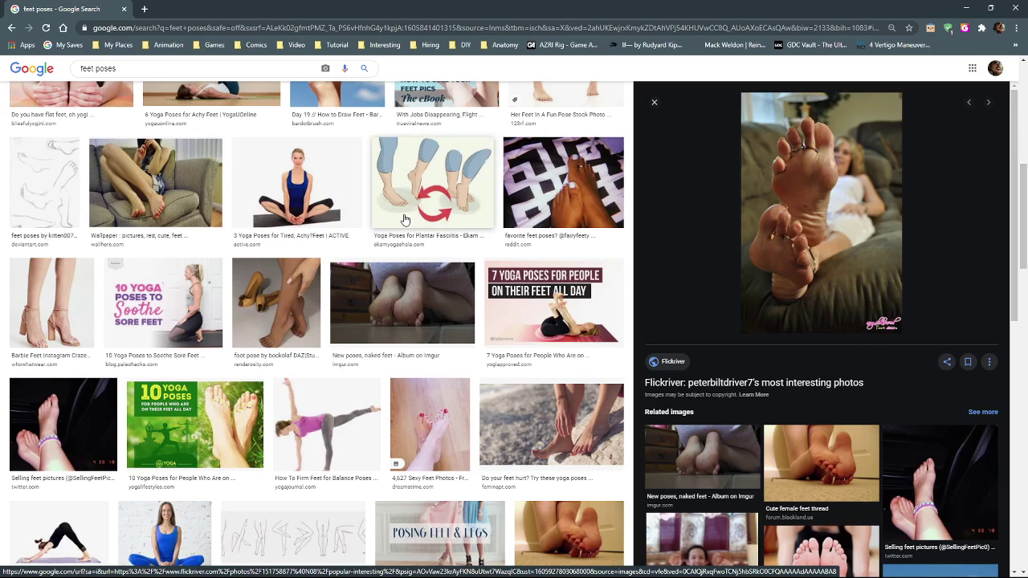
{"action": "left_click", "coordinate": [358, 280]}
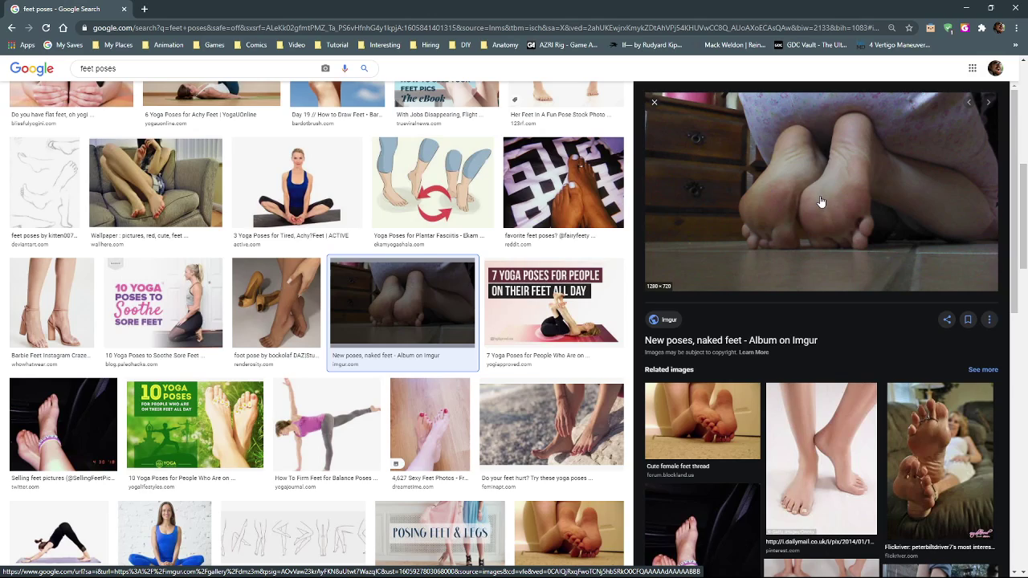
Preview the "Do your feet hurt?" photo and open the related "Barefoot exercises to keep your feet healthy" image.
{"action": "left_click", "coordinate": [551, 423]}
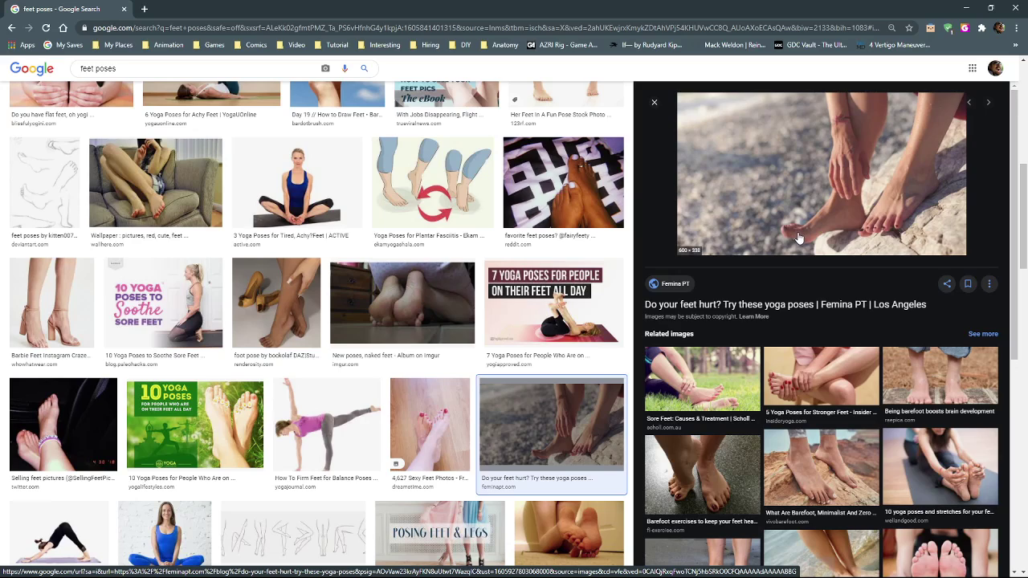
{"action": "scroll", "coordinate": [779, 257], "scroll_direction": "down", "scroll_amount": 2}
{"action": "left_click", "coordinate": [709, 352]}
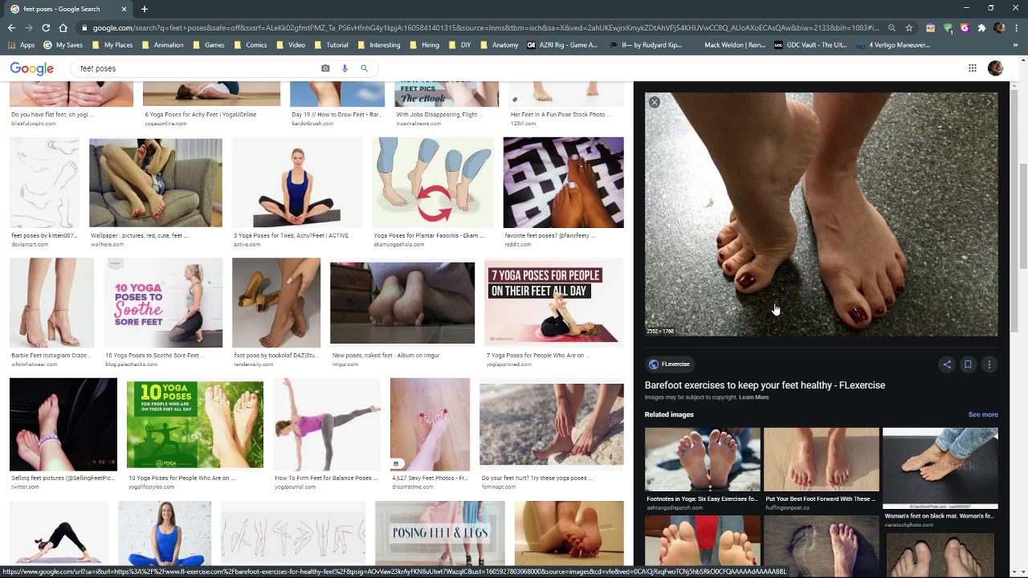
{"action": "scroll", "coordinate": [775, 309], "scroll_direction": "down", "scroll_amount": 3}
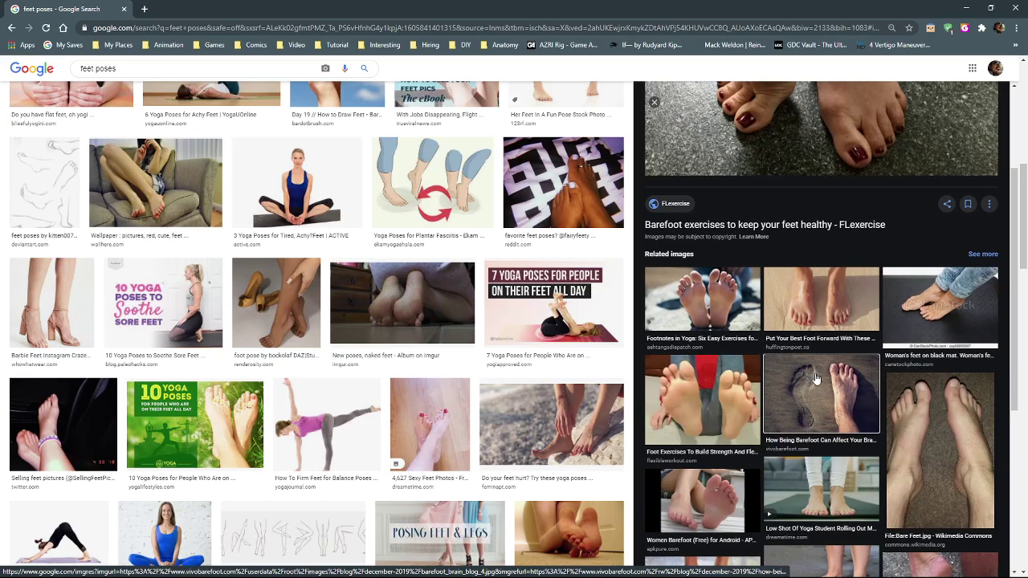
Open the related "How Being Barefoot Can Affect Your Brain" footprint photo and examine it along with its related images.
{"action": "left_click", "coordinate": [813, 368]}
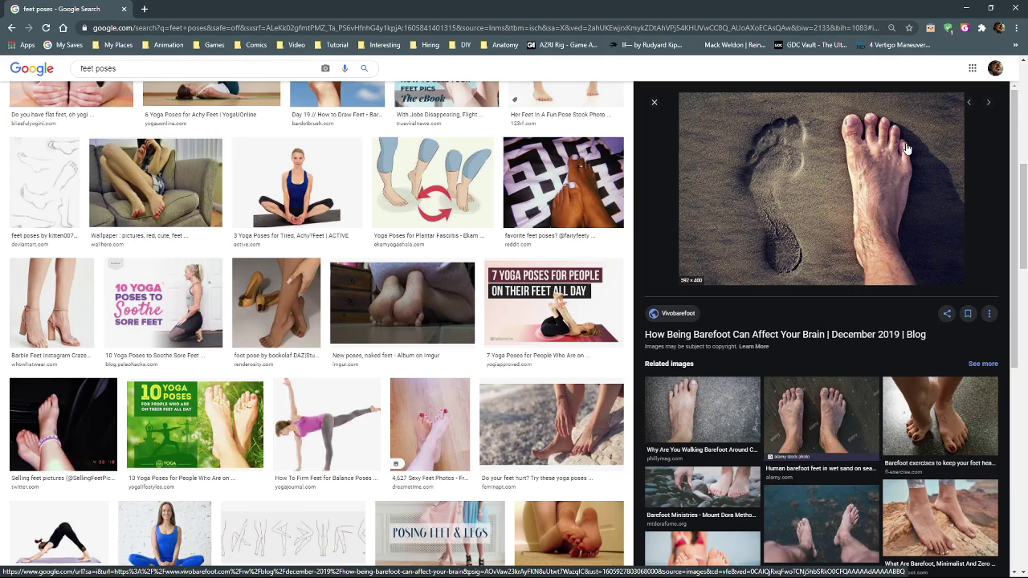
{"action": "scroll", "coordinate": [849, 169], "scroll_direction": "down", "scroll_amount": 2}
{"action": "scroll", "coordinate": [850, 171], "scroll_direction": "up", "scroll_amount": 2}
{"action": "scroll", "coordinate": [859, 199], "scroll_direction": "down", "scroll_amount": 3}
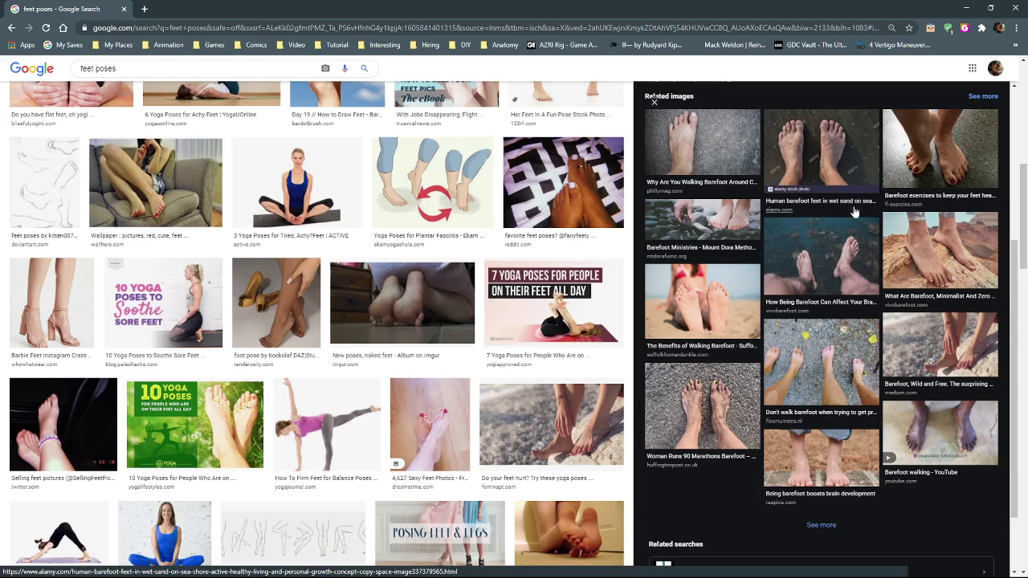
{"action": "scroll", "coordinate": [859, 199], "scroll_direction": "up", "scroll_amount": 3}
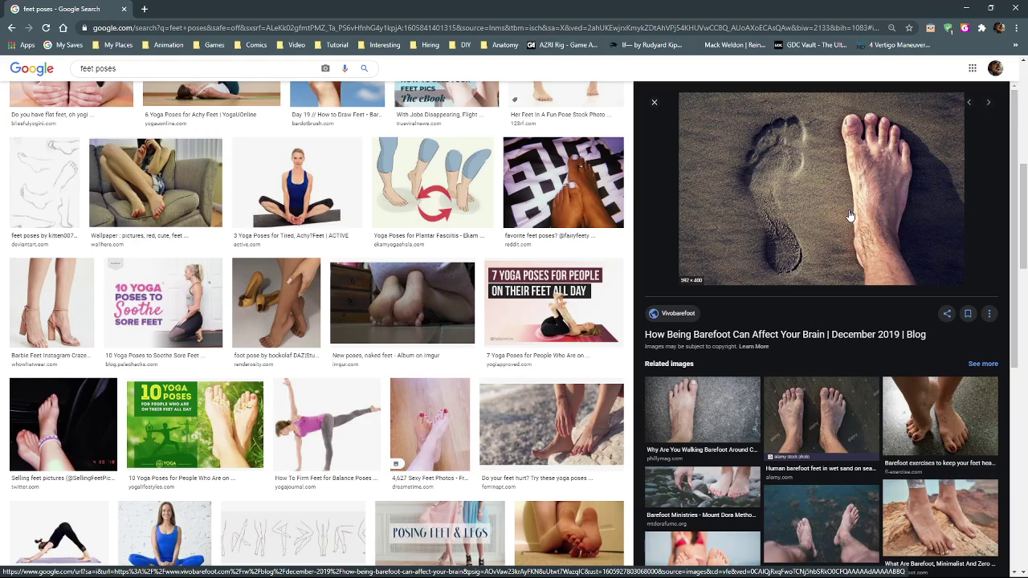
{"action": "scroll", "coordinate": [850, 215], "scroll_direction": "down", "scroll_amount": 1}
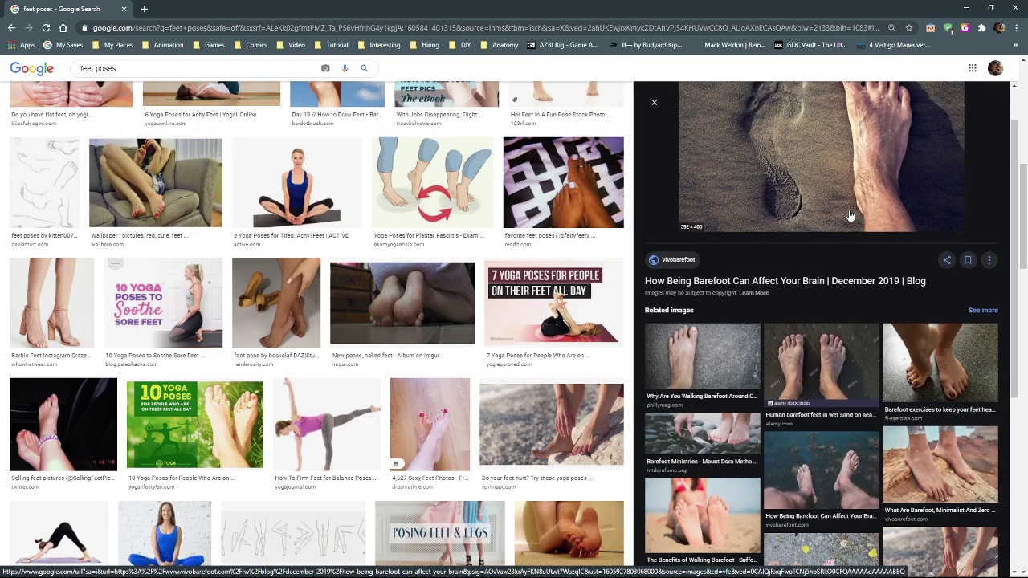
{"action": "scroll", "coordinate": [835, 304], "scroll_direction": "down", "scroll_amount": 2}
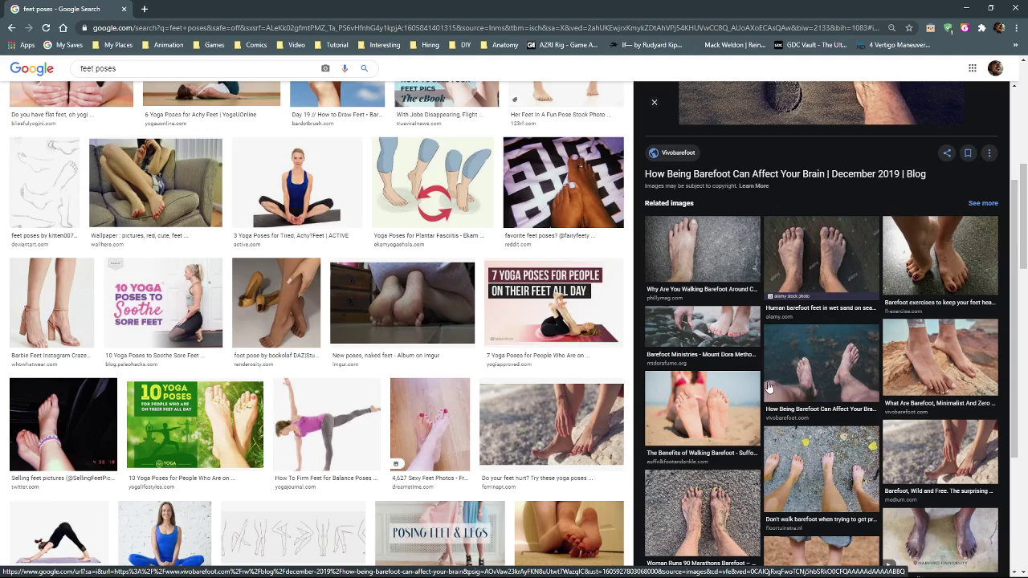
Open the related Vivobarefoot photo of two feet over water, followed by the "Barefoot runners swarm to author" photo.
{"action": "left_click", "coordinate": [788, 361]}
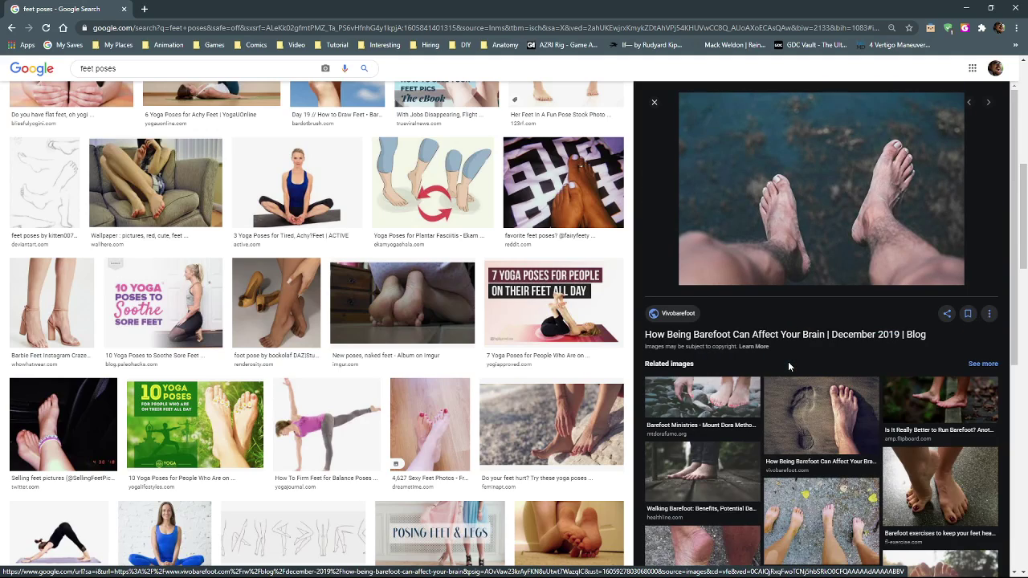
{"action": "scroll", "coordinate": [788, 361], "scroll_direction": "down", "scroll_amount": 5}
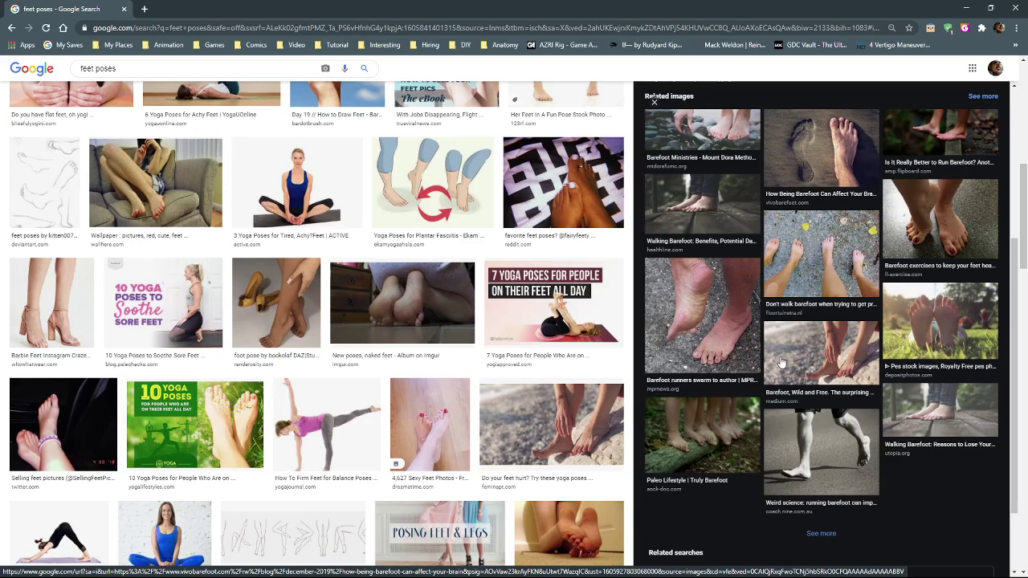
{"action": "left_click", "coordinate": [737, 331]}
Open the related "Being Barefoot in a Dream" photo of a child's feet and look through its related images.
{"action": "scroll", "coordinate": [727, 327], "scroll_direction": "down", "scroll_amount": 3}
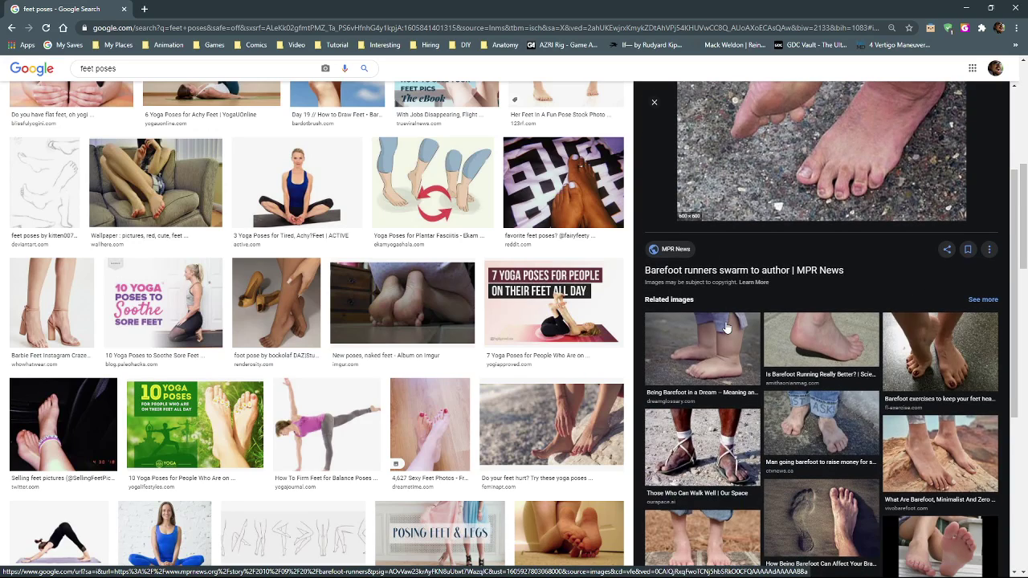
{"action": "scroll", "coordinate": [727, 328], "scroll_direction": "down", "scroll_amount": 2}
{"action": "left_click", "coordinate": [727, 225]}
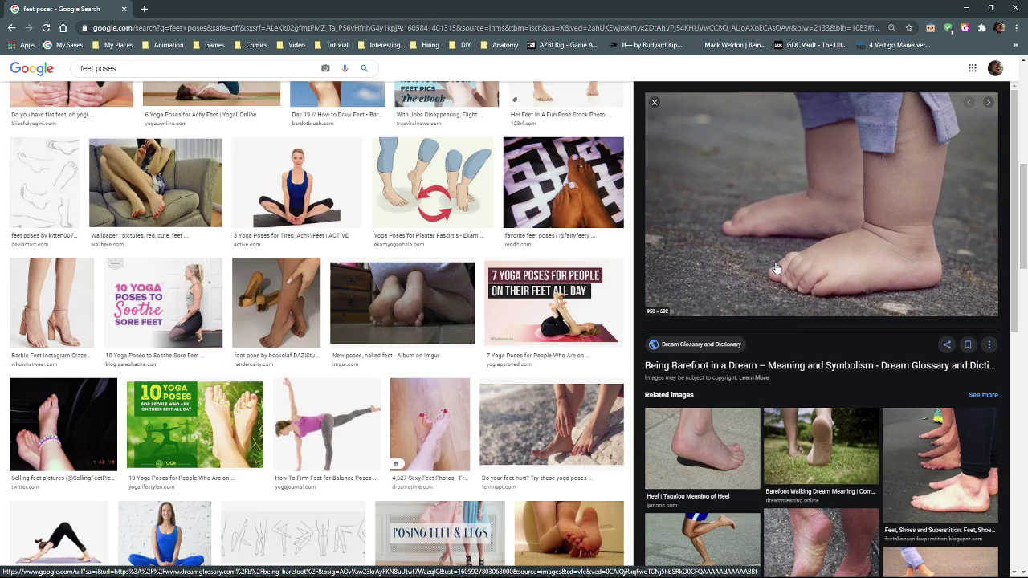
{"action": "scroll", "coordinate": [777, 269], "scroll_direction": "down", "scroll_amount": 5}
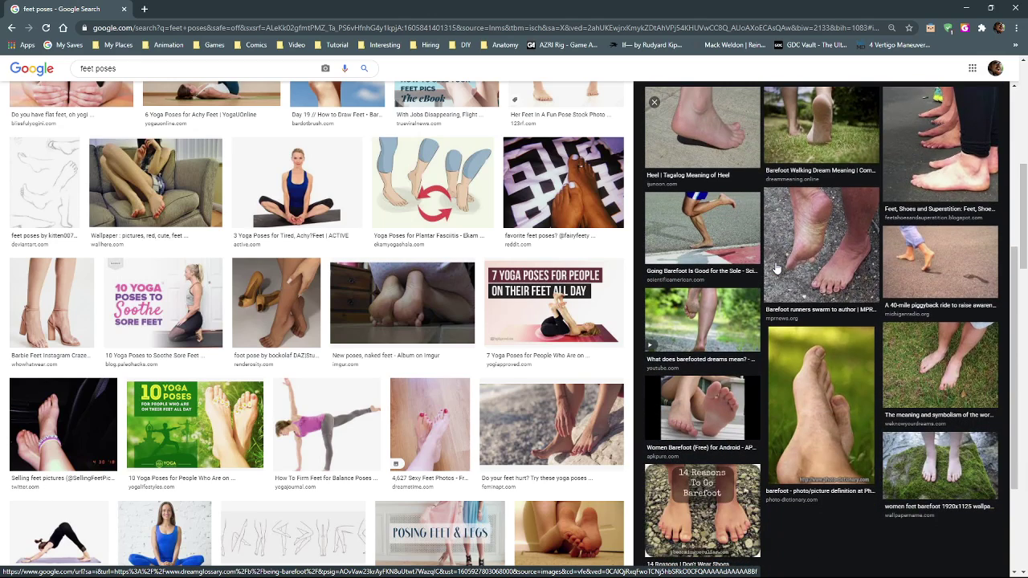
{"action": "scroll", "coordinate": [776, 269], "scroll_direction": "down", "scroll_amount": 1}
{"action": "left_click", "coordinate": [776, 269]}
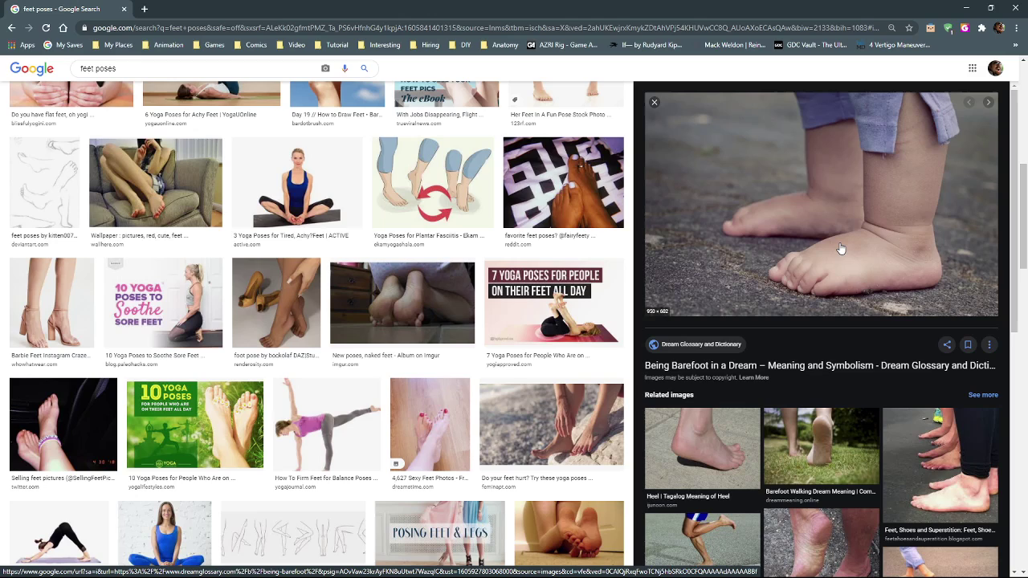
Preview the "SenshiStock | Pose Reference" tiptoe photo from the main results and open the related front-view foot drawing reference.
{"action": "scroll", "coordinate": [321, 289], "scroll_direction": "down", "scroll_amount": 6}
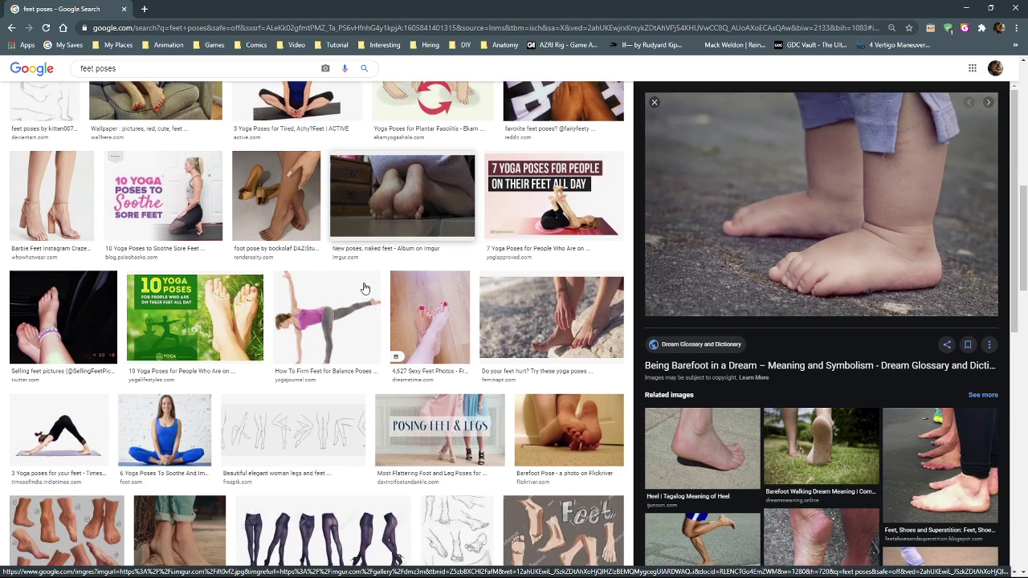
{"action": "scroll", "coordinate": [254, 294], "scroll_direction": "down", "scroll_amount": 3}
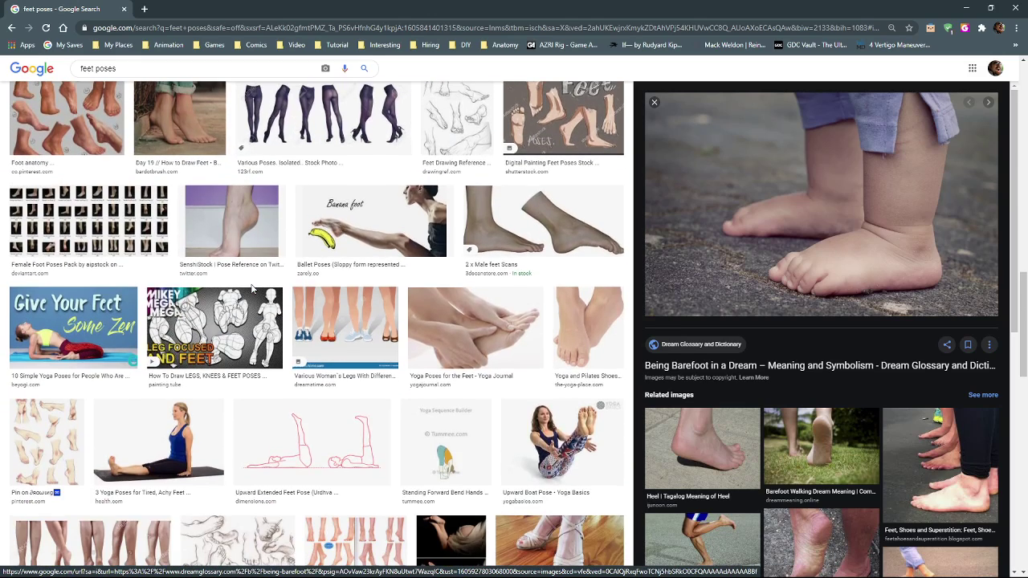
{"action": "scroll", "coordinate": [252, 289], "scroll_direction": "up", "scroll_amount": 1}
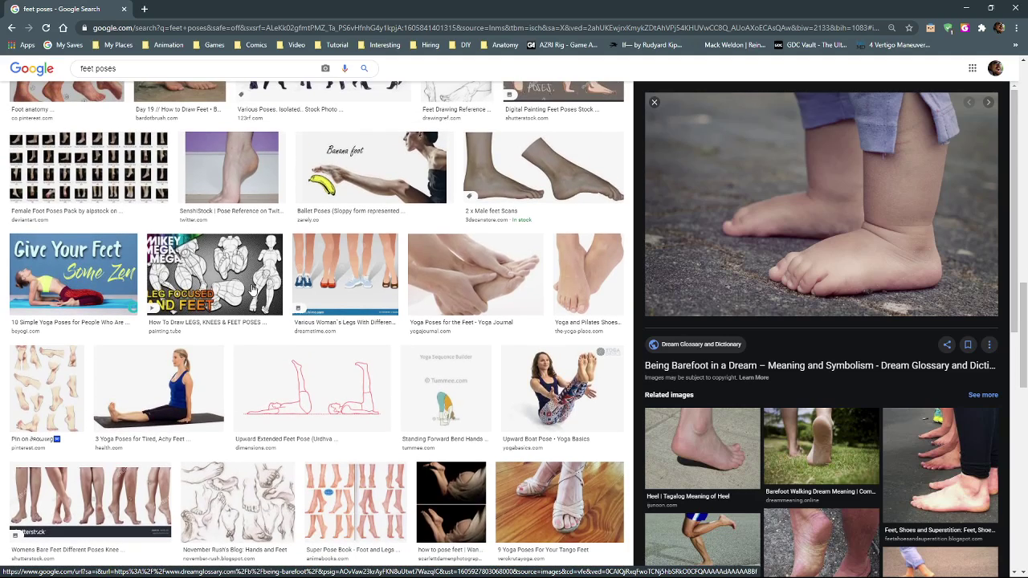
{"action": "left_click", "coordinate": [232, 200]}
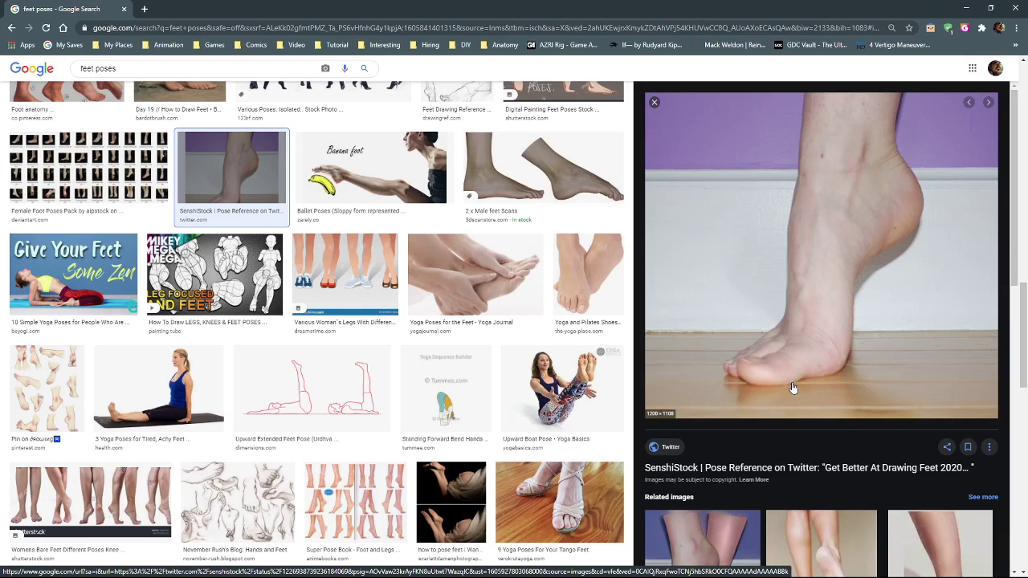
{"action": "scroll", "coordinate": [793, 388], "scroll_direction": "down", "scroll_amount": 3}
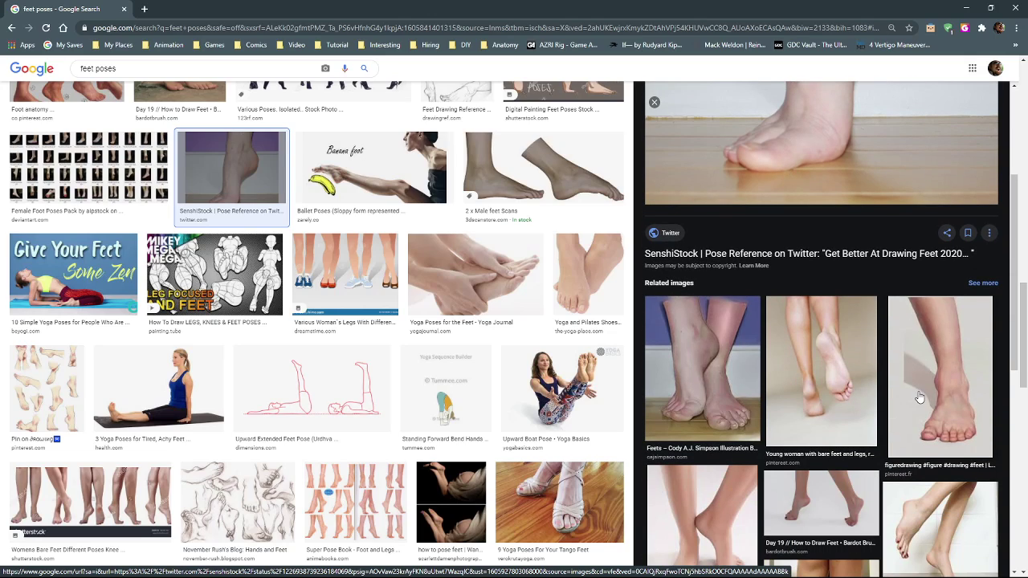
{"action": "left_click", "coordinate": [954, 399]}
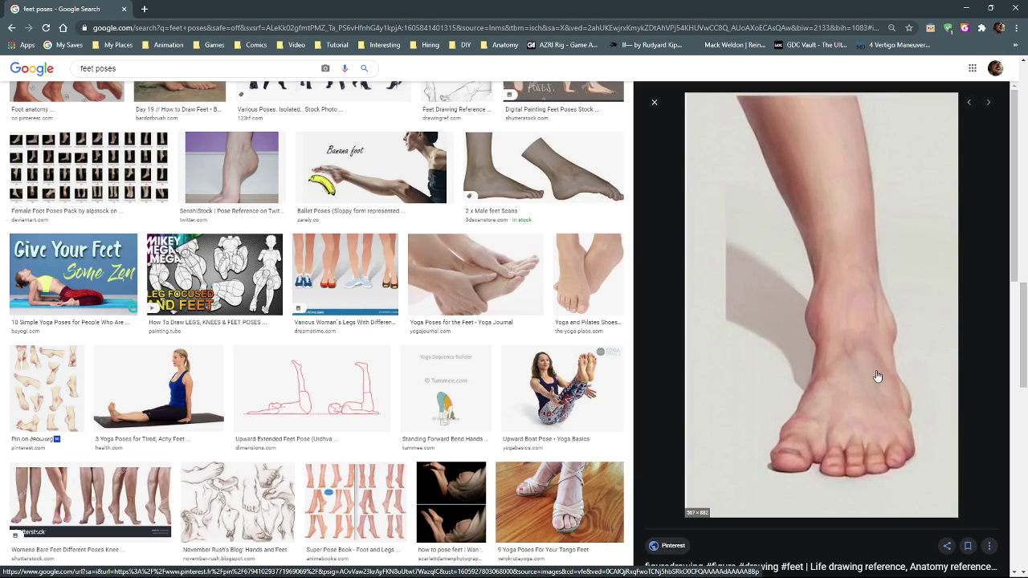
Look through the related images of the front-view foot reference and switch back to feet.psd in Photoshop.
{"action": "scroll", "coordinate": [878, 376], "scroll_direction": "down", "scroll_amount": 7}
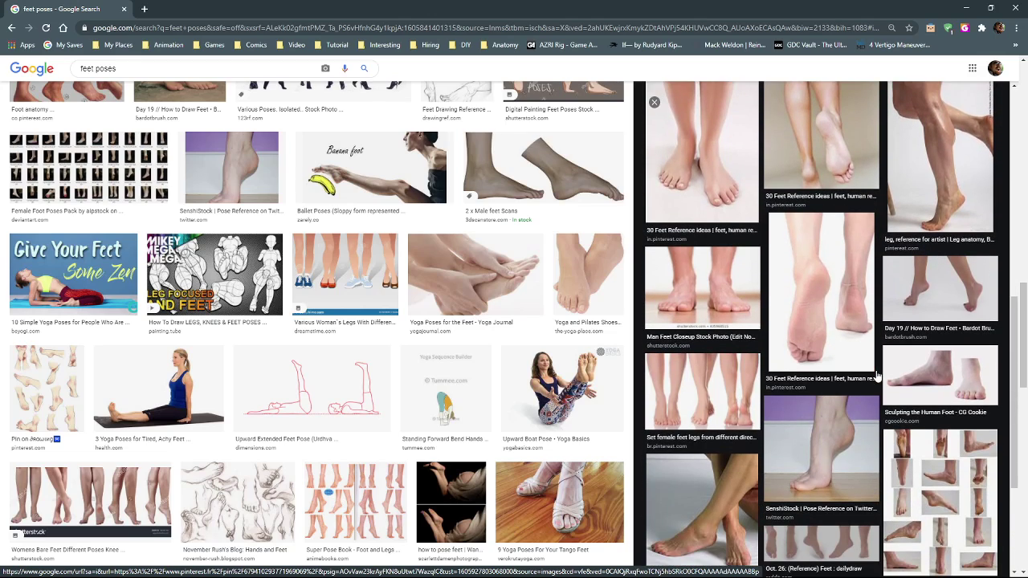
{"action": "scroll", "coordinate": [877, 375], "scroll_direction": "down", "scroll_amount": 2}
{"action": "key", "text": "alt+Tab"}
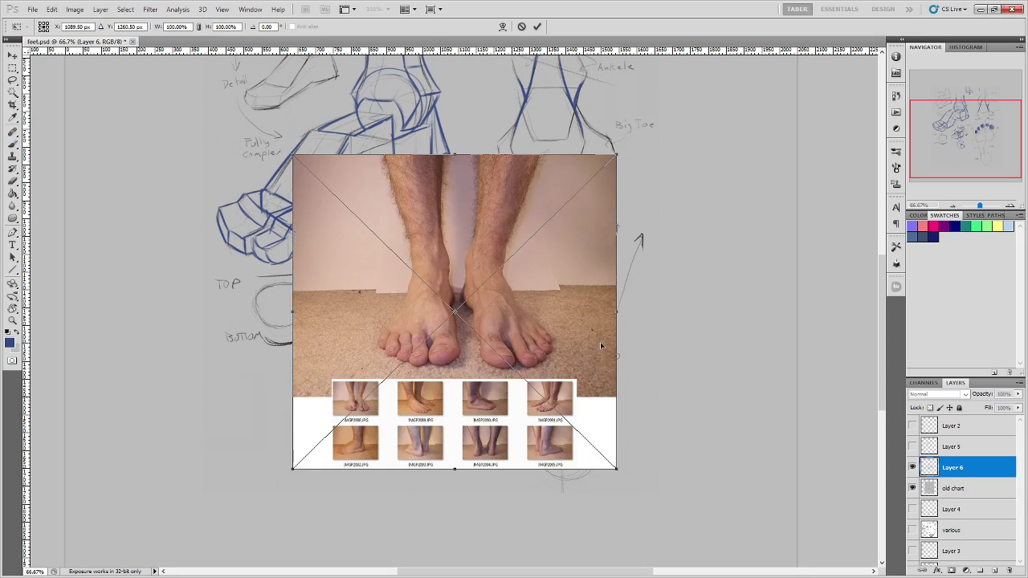
Enlarge the placed feet reference photo, commit its placement, and add a new empty layer above it.
{"action": "left_click_drag", "start_coordinate": [616, 154], "coordinate": [664, 106]}
{"action": "left_click_drag", "start_coordinate": [598, 254], "coordinate": [579, 282]}
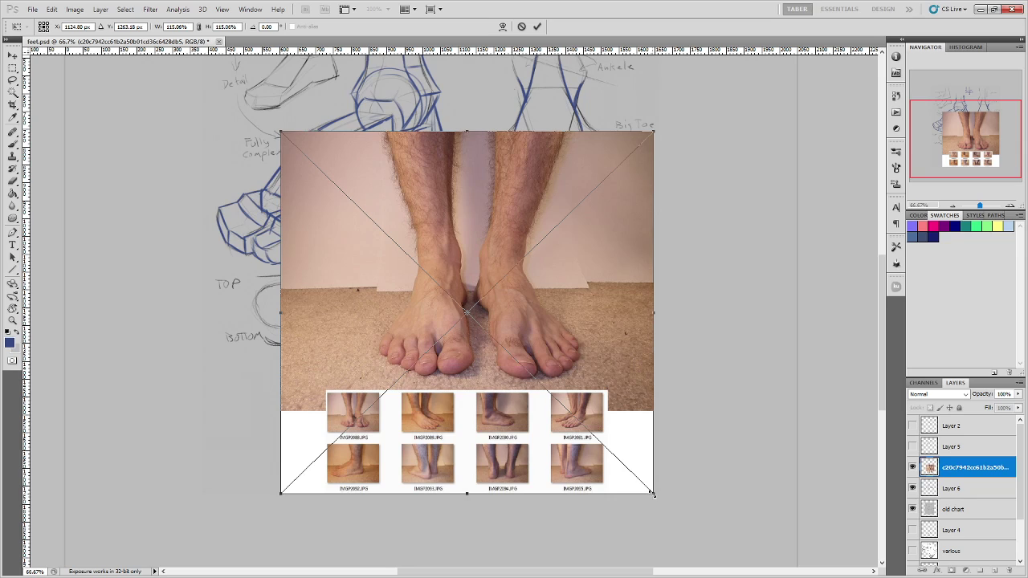
{"action": "left_click_drag", "start_coordinate": [657, 494], "coordinate": [681, 526]}
{"action": "key", "text": "Return"}
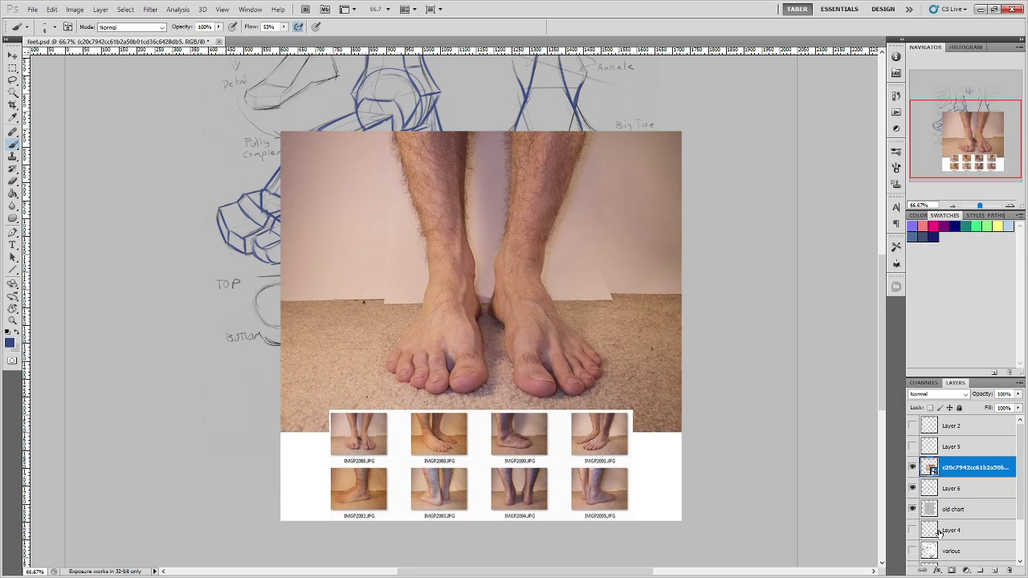
{"action": "left_click", "coordinate": [995, 570]}
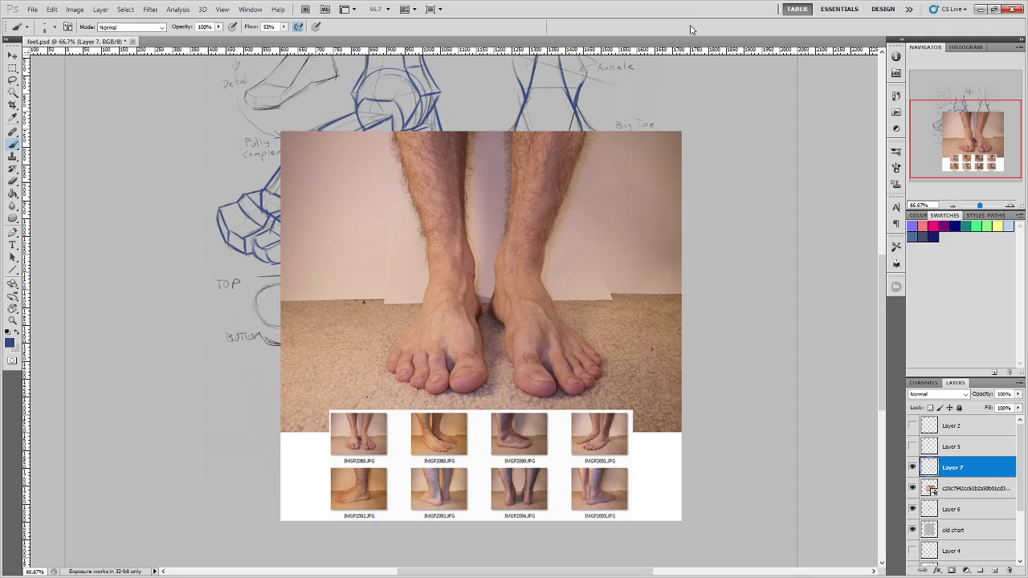
Mark the inner and outer ankle bumps of the photo's right-hand foot with short blue strokes on Layer 7.
{"action": "key", "text": "ctrl+plus"}
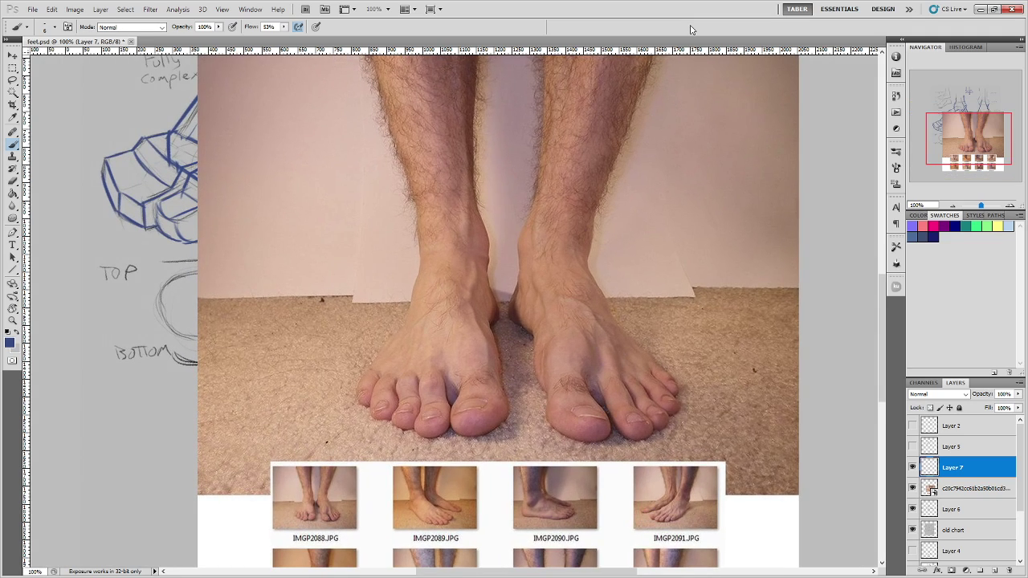
{"action": "left_click_drag", "start_coordinate": [436, 340], "coordinate": [603, 128]}
{"action": "key", "text": "ctrl+plus"}
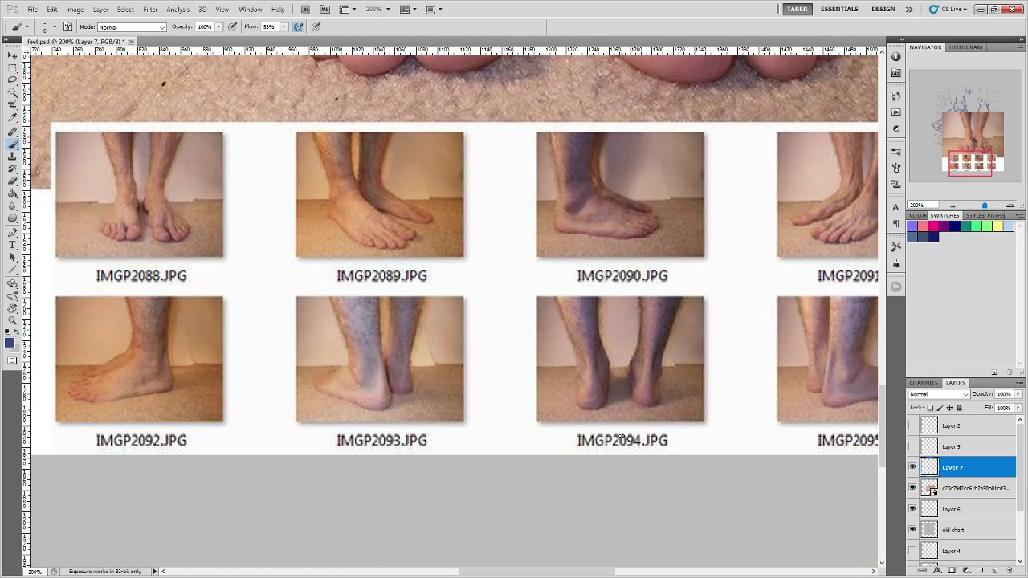
{"action": "scroll", "coordinate": [621, 438], "scroll_direction": "up", "scroll_amount": 6}
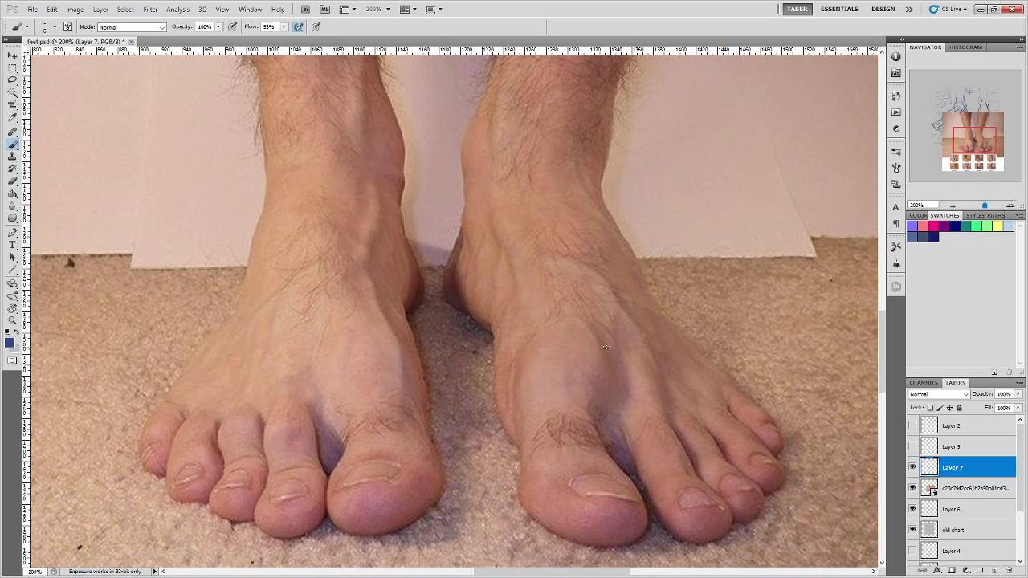
{"action": "key", "text": "ctrl+minus"}
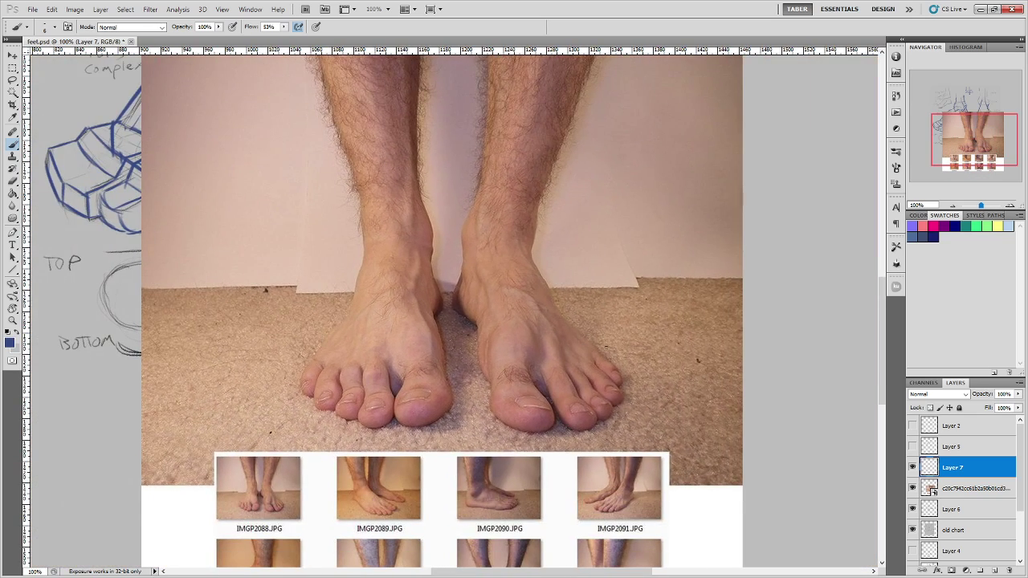
{"action": "left_click_drag", "start_coordinate": [590, 278], "coordinate": [591, 349]}
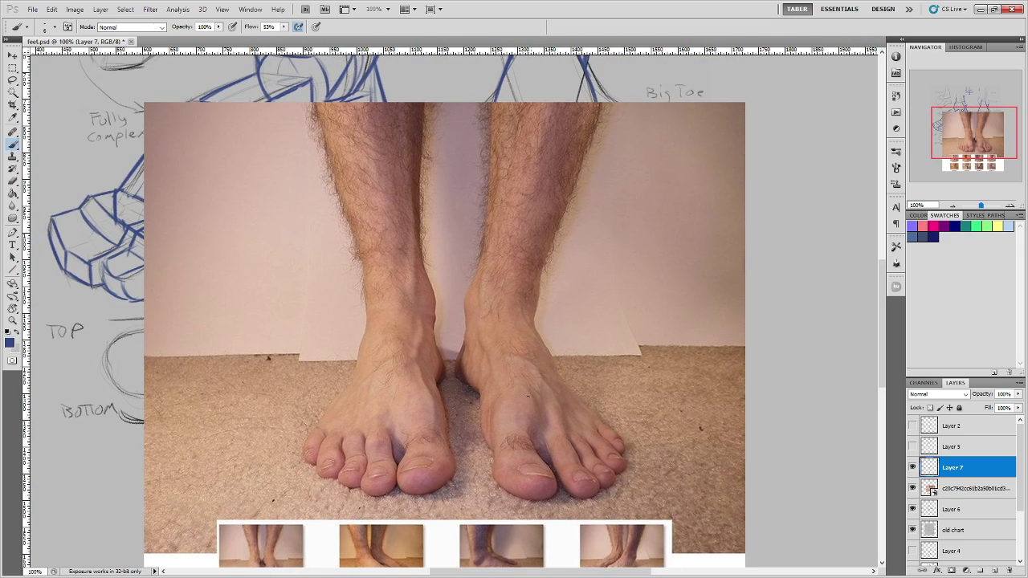
{"action": "left_click_drag", "start_coordinate": [462, 313], "coordinate": [465, 293]}
{"action": "left_click_drag", "start_coordinate": [542, 284], "coordinate": [532, 325]}
Hide Layer 7, the feet photo, old chart and Layer 6, and show the foot layer to review its ankle lean sketches.
{"action": "left_click", "coordinate": [912, 488]}
{"action": "left_click", "coordinate": [912, 468]}
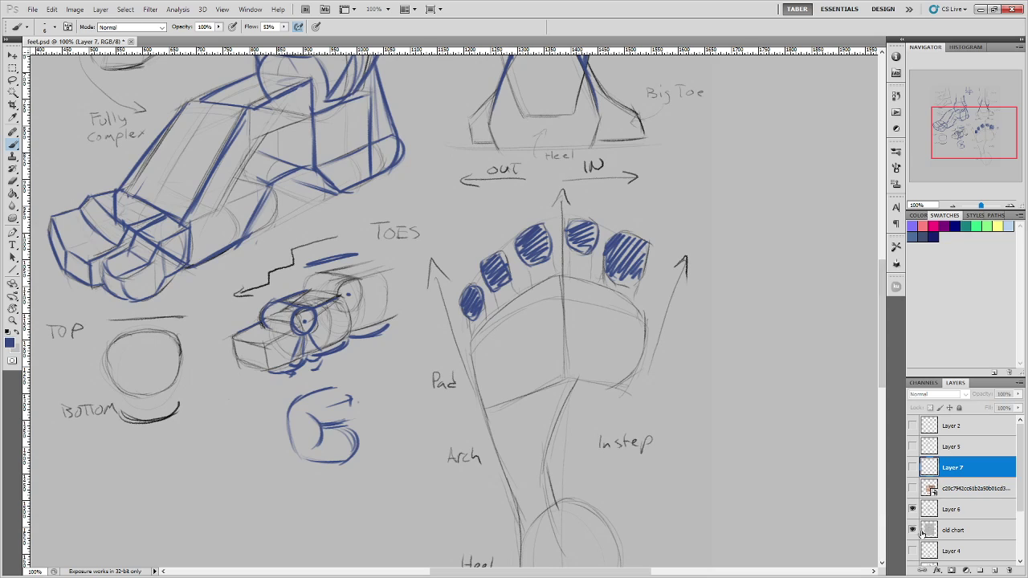
{"action": "scroll", "coordinate": [922, 531], "scroll_direction": "down", "scroll_amount": 2}
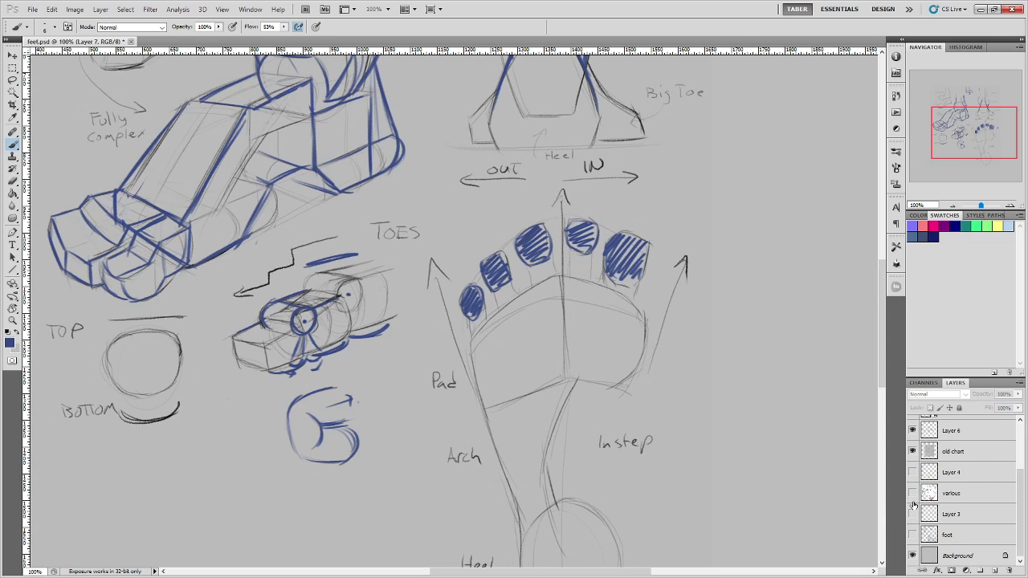
{"action": "left_click", "coordinate": [912, 534]}
{"action": "left_click", "coordinate": [912, 452]}
{"action": "left_click", "coordinate": [912, 431]}
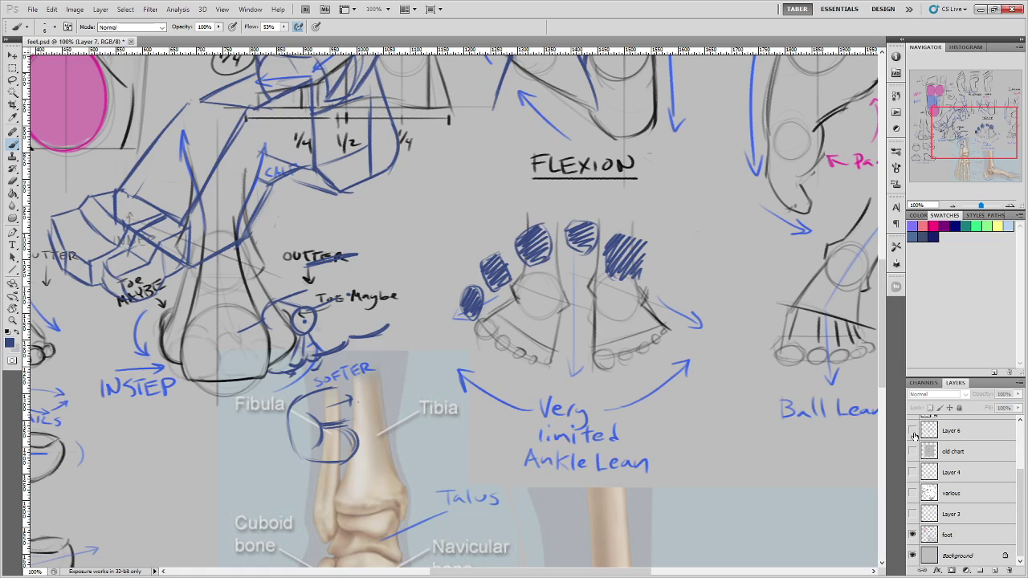
{"action": "left_click", "coordinate": [913, 432]}
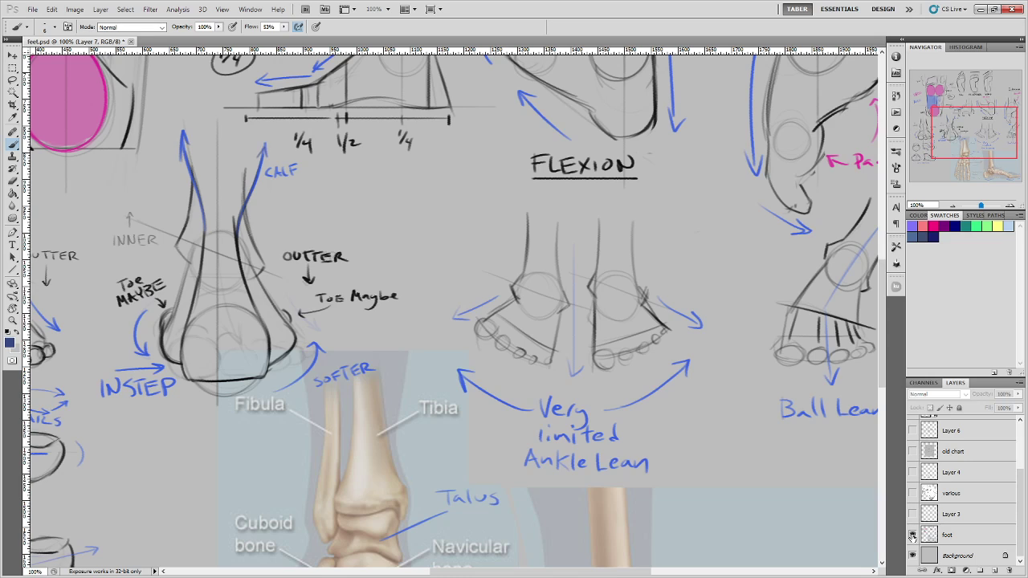
Hide the foot layer and show the feet photo and Layer 7 again.
{"action": "left_click", "coordinate": [912, 534]}
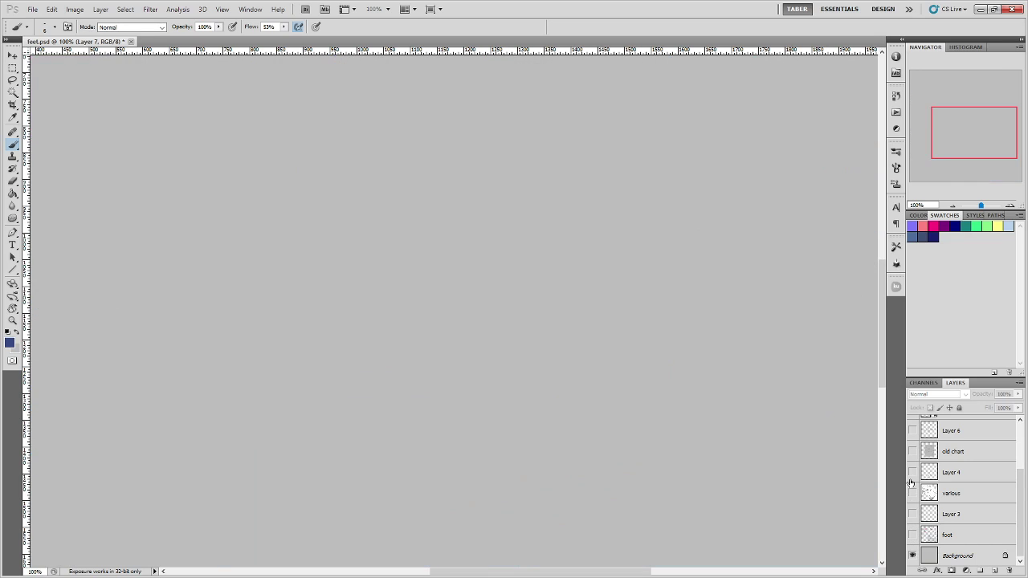
{"action": "scroll", "coordinate": [913, 490], "scroll_direction": "up", "scroll_amount": 3}
{"action": "left_click", "coordinate": [913, 487]}
{"action": "left_click", "coordinate": [913, 468]}
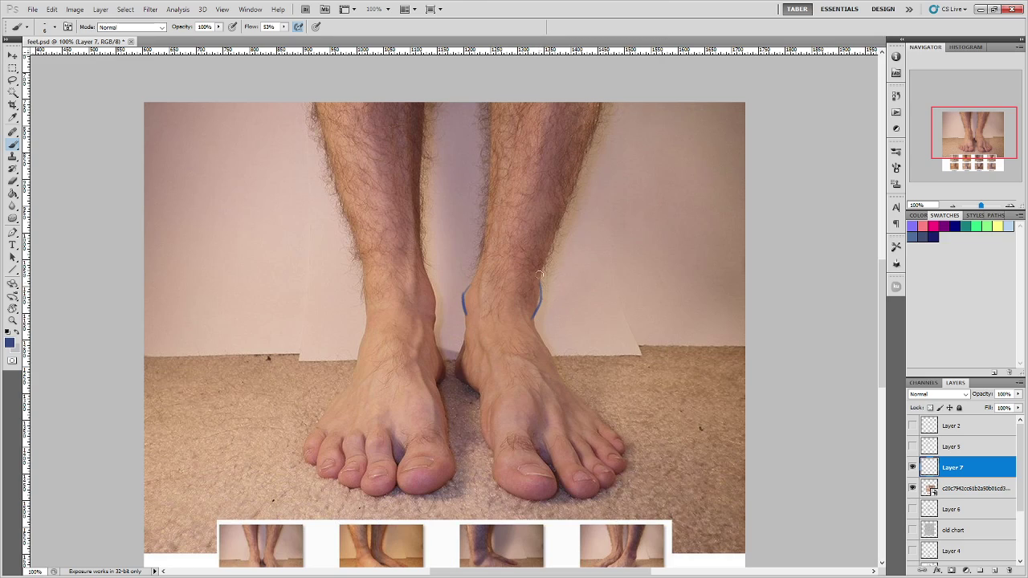
Outline the angular inner ankle bumps of both feet with short blue strokes.
{"action": "mouse_move", "coordinate": [540, 275]}
{"action": "left_mouse_down"}
{"action": "mouse_move", "coordinate": [527, 322]}
{"action": "mouse_move", "coordinate": [545, 289]}
{"action": "left_mouse_up"}
{"action": "mouse_move", "coordinate": [459, 294]}
{"action": "left_mouse_down"}
{"action": "mouse_move", "coordinate": [470, 283]}
{"action": "mouse_move", "coordinate": [465, 313]}
{"action": "left_mouse_up"}
{"action": "mouse_move", "coordinate": [431, 324]}
{"action": "left_mouse_down"}
{"action": "mouse_move", "coordinate": [435, 302]}
{"action": "mouse_move", "coordinate": [466, 294]}
{"action": "mouse_move", "coordinate": [476, 271]}
{"action": "mouse_move", "coordinate": [428, 275]}
{"action": "left_mouse_up"}
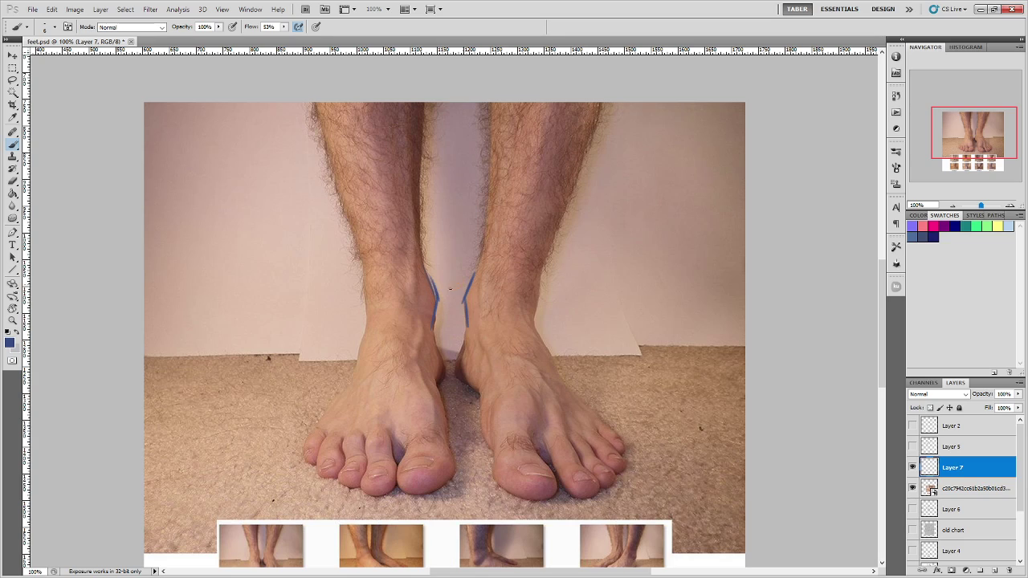
{"action": "left_click_drag", "start_coordinate": [357, 319], "coordinate": [354, 347]}
{"action": "mouse_move", "coordinate": [470, 305]}
{"action": "left_mouse_down"}
{"action": "mouse_move", "coordinate": [555, 330]}
{"action": "mouse_move", "coordinate": [527, 320]}
{"action": "left_mouse_up"}
{"action": "key", "text": "ctrl+z"}
{"action": "left_click_drag", "start_coordinate": [374, 316], "coordinate": [374, 335]}
{"action": "left_click_drag", "start_coordinate": [365, 293], "coordinate": [373, 330]}
{"action": "key", "text": "ctrl+z"}
{"action": "key", "text": "ctrl+alt+z"}
{"action": "key", "text": "ctrl+alt+z"}
Adjust the brush size and sketch a ball shape with a slanted axis line over each ankle.
{"action": "key", "text": "bracketright"}
{"action": "key", "text": "bracketright"}
{"action": "key", "text": "bracketright"}
{"action": "key", "text": "bracketright"}
{"action": "key", "text": "bracketright"}
{"action": "key", "text": "bracketright"}
{"action": "key", "text": "bracketleft"}
{"action": "key", "text": "bracketleft"}
{"action": "key", "text": "bracketleft"}
{"action": "key", "text": "bracketleft"}
{"action": "key", "text": "bracketleft"}
{"action": "key", "text": "bracketleft"}
{"action": "mouse_move", "coordinate": [375, 291]}
{"action": "left_mouse_down"}
{"action": "mouse_move", "coordinate": [427, 298]}
{"action": "mouse_move", "coordinate": [375, 319]}
{"action": "mouse_move", "coordinate": [401, 274]}
{"action": "mouse_move", "coordinate": [432, 304]}
{"action": "left_mouse_up"}
Draw the two side lines of the right-hand foot's instep and a curve across its lower end.
{"action": "key", "text": "ctrl+plus"}
{"action": "scroll", "coordinate": [642, 294], "scroll_direction": "down", "scroll_amount": 3}
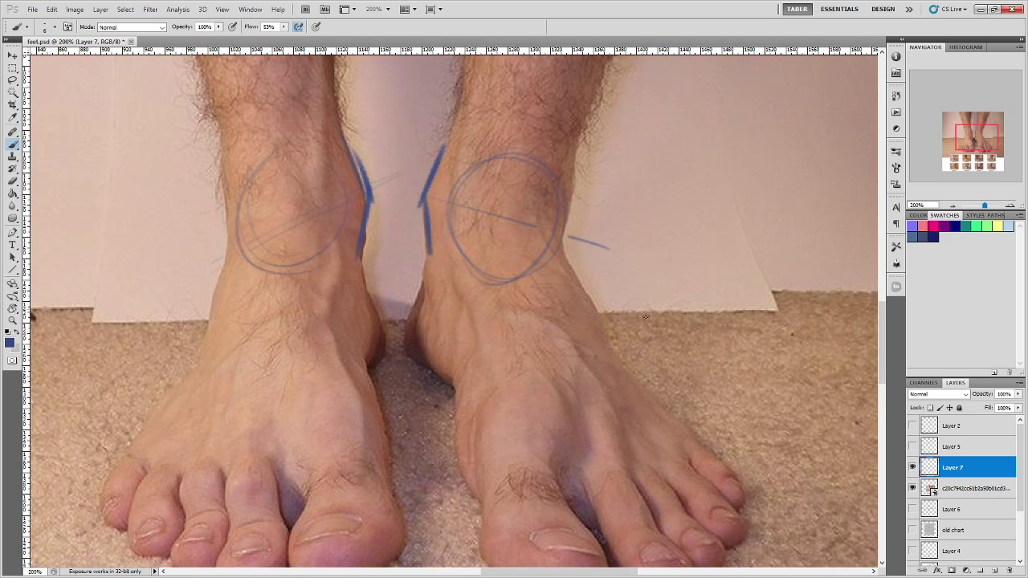
{"action": "left_click_drag", "start_coordinate": [458, 253], "coordinate": [491, 392]}
{"action": "left_click_drag", "start_coordinate": [460, 278], "coordinate": [495, 382]}
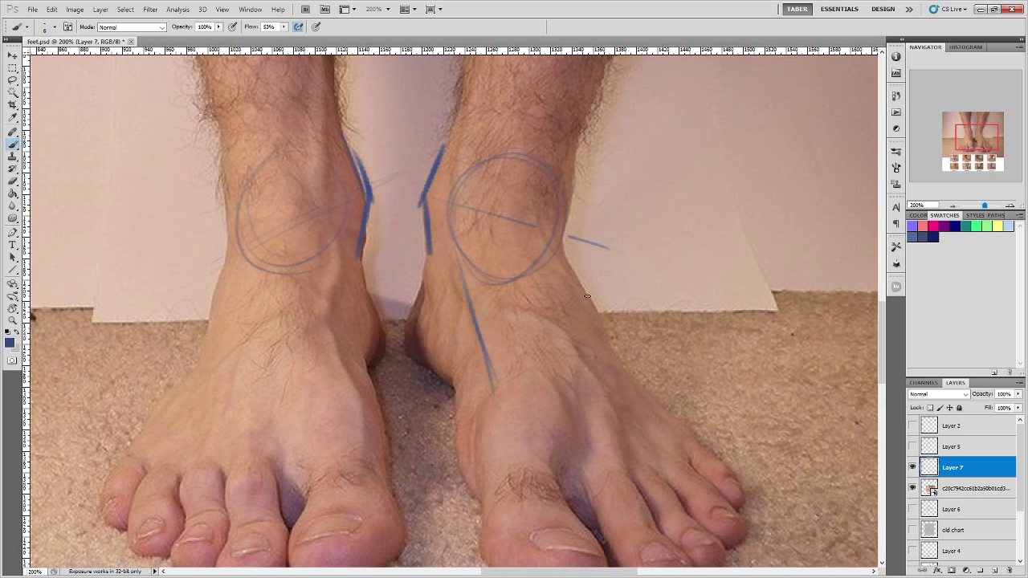
{"action": "left_click_drag", "start_coordinate": [566, 252], "coordinate": [633, 382]}
{"action": "mouse_move", "coordinate": [501, 376]}
{"action": "left_mouse_down"}
{"action": "mouse_move", "coordinate": [605, 387]}
{"action": "mouse_move", "coordinate": [596, 386]}
{"action": "mouse_move", "coordinate": [664, 417]}
{"action": "mouse_move", "coordinate": [723, 405]}
{"action": "mouse_move", "coordinate": [669, 298]}
{"action": "left_mouse_up"}
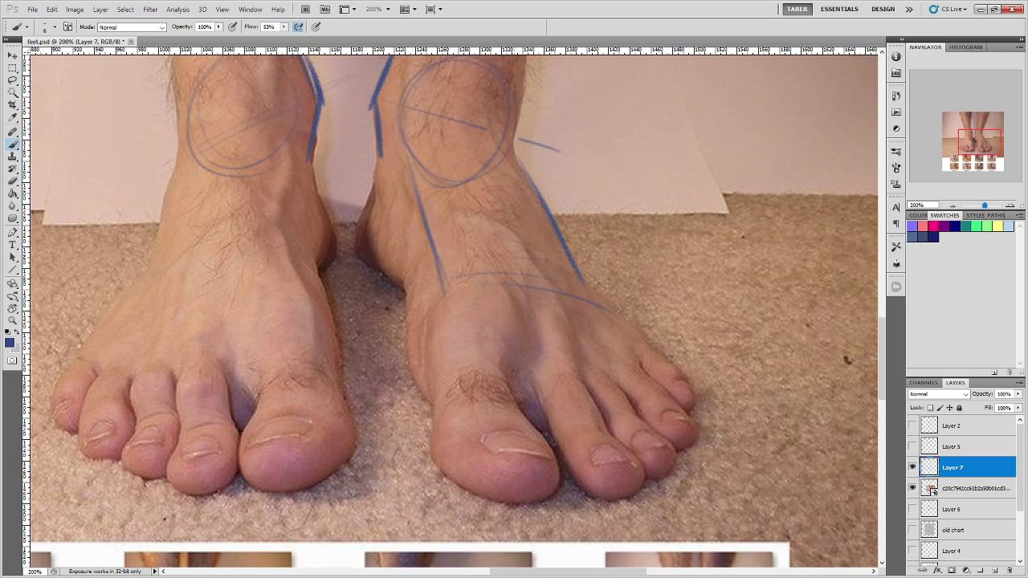
Sketch the ball of the right-hand foot with a sloping upper edge, a light diagonal guide and a curved inner contour.
{"action": "mouse_move", "coordinate": [462, 285]}
{"action": "left_mouse_down"}
{"action": "mouse_move", "coordinate": [505, 360]}
{"action": "mouse_move", "coordinate": [509, 287]}
{"action": "left_mouse_up"}
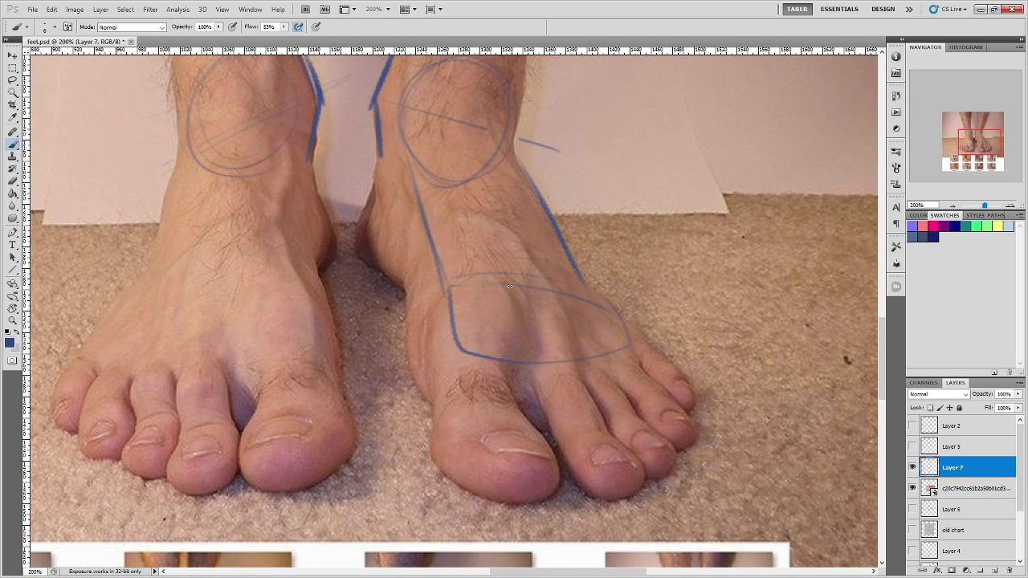
{"action": "key", "text": "ctrl+z"}
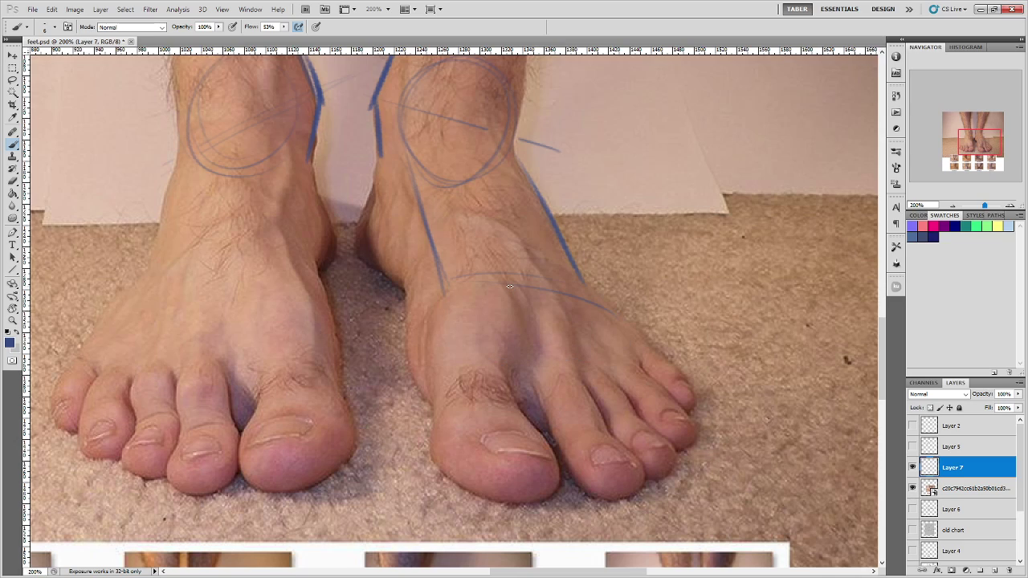
{"action": "mouse_move", "coordinate": [477, 301]}
{"action": "left_mouse_down"}
{"action": "mouse_move", "coordinate": [544, 318]}
{"action": "mouse_move", "coordinate": [618, 315]}
{"action": "left_mouse_up"}
{"action": "key", "text": "ctrl+z"}
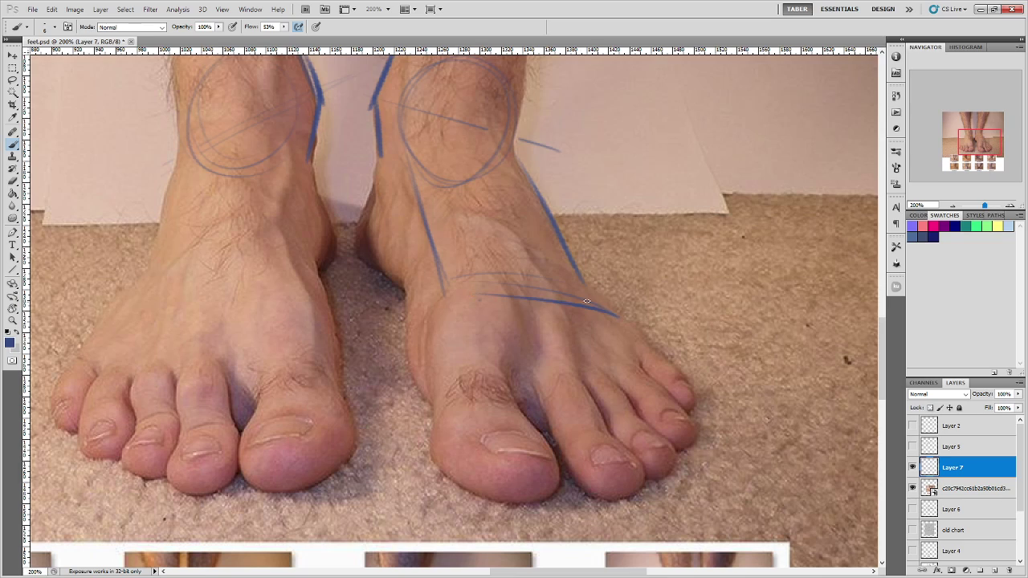
{"action": "left_click_drag", "start_coordinate": [640, 246], "coordinate": [610, 294]}
{"action": "key", "text": "ctrl+z"}
{"action": "left_click_drag", "start_coordinate": [495, 288], "coordinate": [460, 358]}
{"action": "left_click_drag", "start_coordinate": [406, 317], "coordinate": [443, 394]}
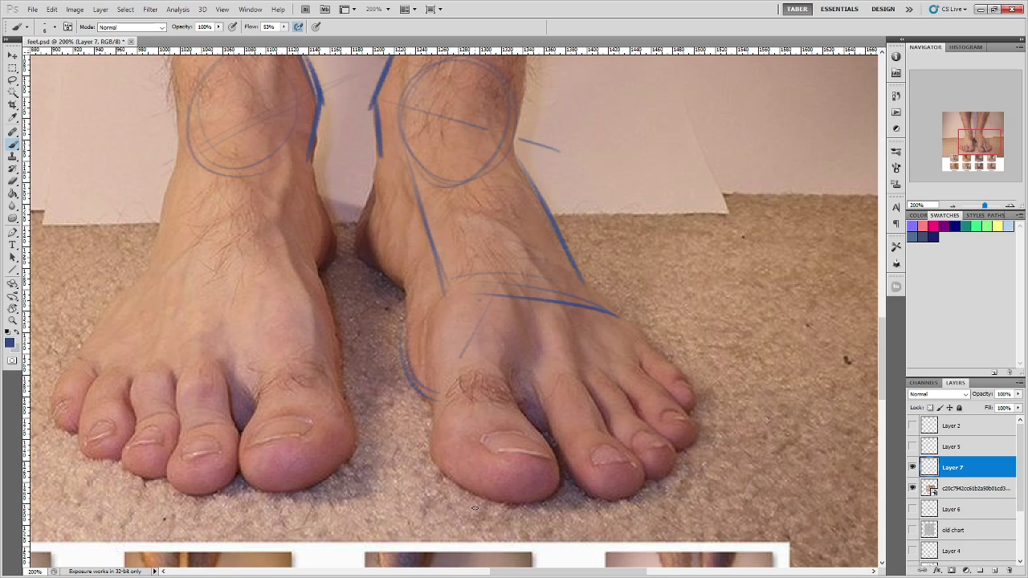
Extend both instep side lines down onto the ball of the foot and connect them with a straight cross line.
{"action": "left_click_drag", "start_coordinate": [443, 358], "coordinate": [646, 352]}
{"action": "key", "text": "ctrl+z"}
{"action": "left_click_drag", "start_coordinate": [443, 278], "coordinate": [428, 310]}
{"action": "left_click_drag", "start_coordinate": [586, 275], "coordinate": [590, 317]}
{"action": "left_click", "coordinate": [417, 329], "text": "shift"}
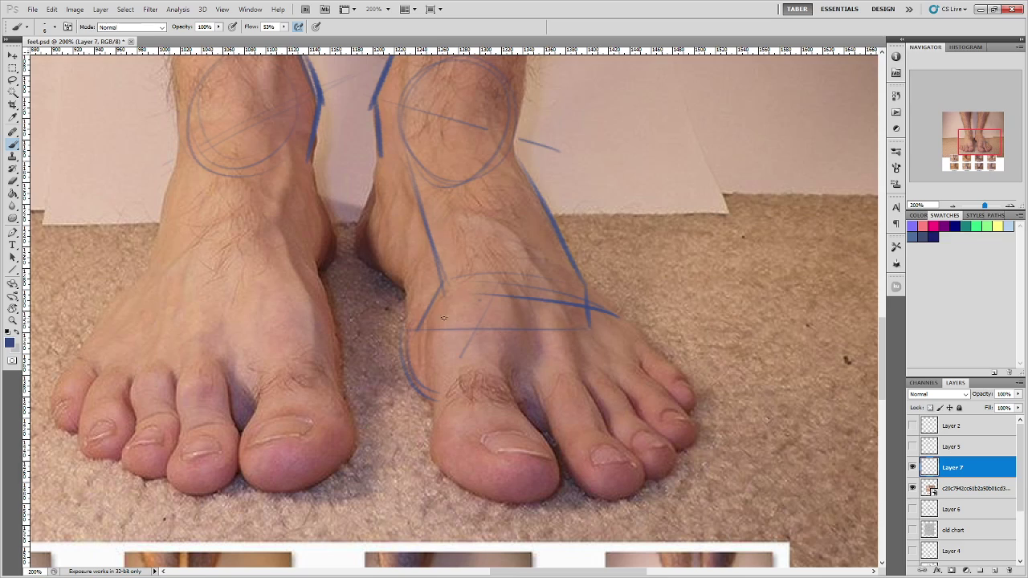
Draw the inner contour of the right-hand foot from the heel to the ball beside the big toe.
{"action": "left_click_drag", "start_coordinate": [364, 262], "coordinate": [416, 388]}
{"action": "mouse_move", "coordinate": [370, 287]}
{"action": "left_mouse_down"}
{"action": "mouse_move", "coordinate": [418, 390]}
{"action": "mouse_move", "coordinate": [396, 306]}
{"action": "left_mouse_up"}
{"action": "key", "text": "ctrl+z"}
{"action": "left_click_drag", "start_coordinate": [399, 358], "coordinate": [404, 302]}
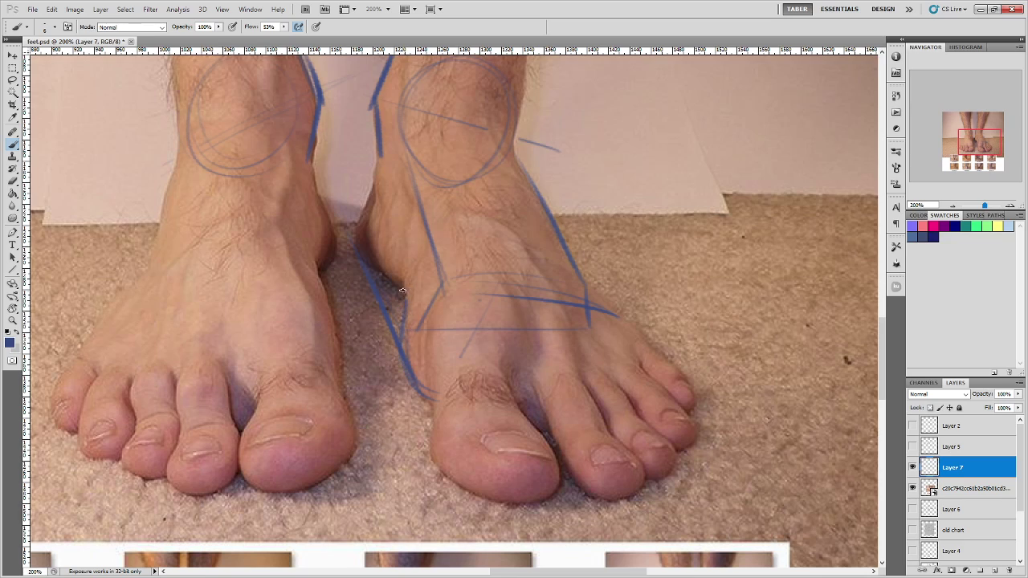
Sketch the arch hollow, the lines running down from the ankle, and the back of the heel.
{"action": "left_click_drag", "start_coordinate": [366, 266], "coordinate": [400, 290]}
{"action": "left_click_drag", "start_coordinate": [424, 235], "coordinate": [403, 271]}
{"action": "left_click_drag", "start_coordinate": [387, 296], "coordinate": [397, 312]}
{"action": "left_click_drag", "start_coordinate": [408, 161], "coordinate": [393, 267]}
{"action": "left_click_drag", "start_coordinate": [410, 143], "coordinate": [390, 275]}
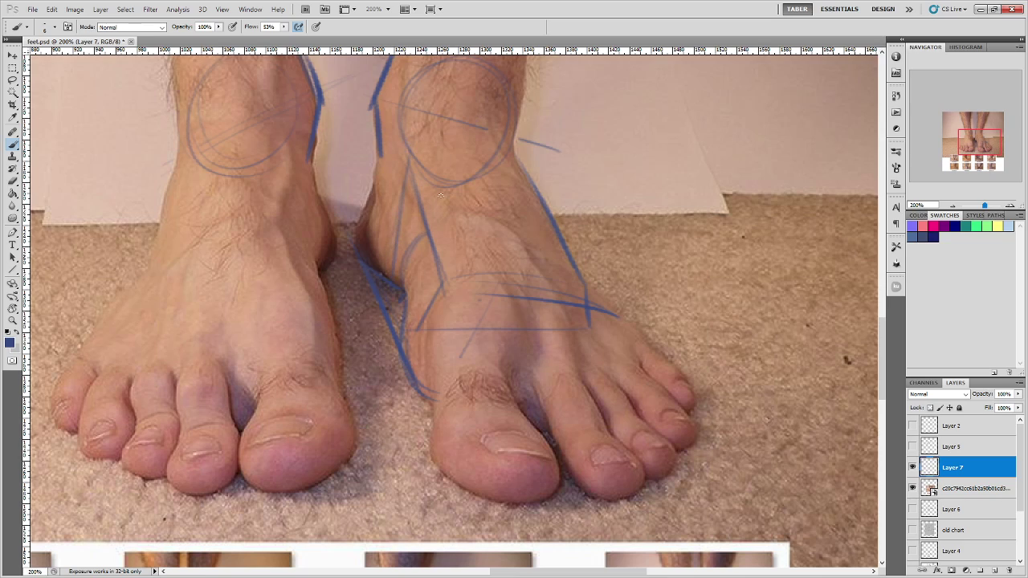
{"action": "left_click_drag", "start_coordinate": [378, 157], "coordinate": [375, 191]}
{"action": "left_click_drag", "start_coordinate": [354, 222], "coordinate": [375, 176]}
Extend the outer edge toward the small toe and draw two curved lines across the front of the foot pad.
{"action": "left_click_drag", "start_coordinate": [583, 292], "coordinate": [634, 331]}
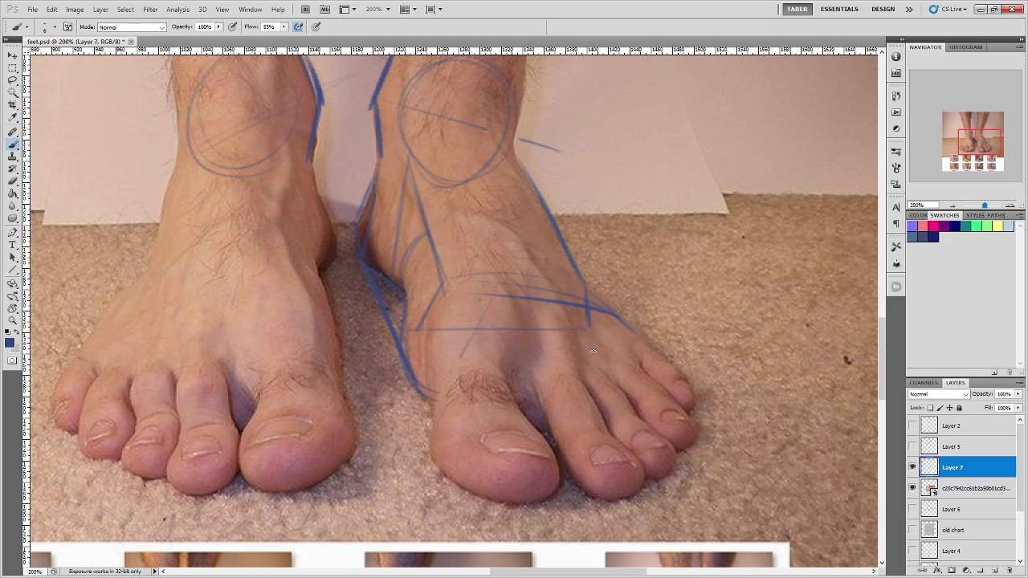
{"action": "left_click_drag", "start_coordinate": [450, 356], "coordinate": [631, 333]}
{"action": "left_click_drag", "start_coordinate": [562, 360], "coordinate": [636, 334]}
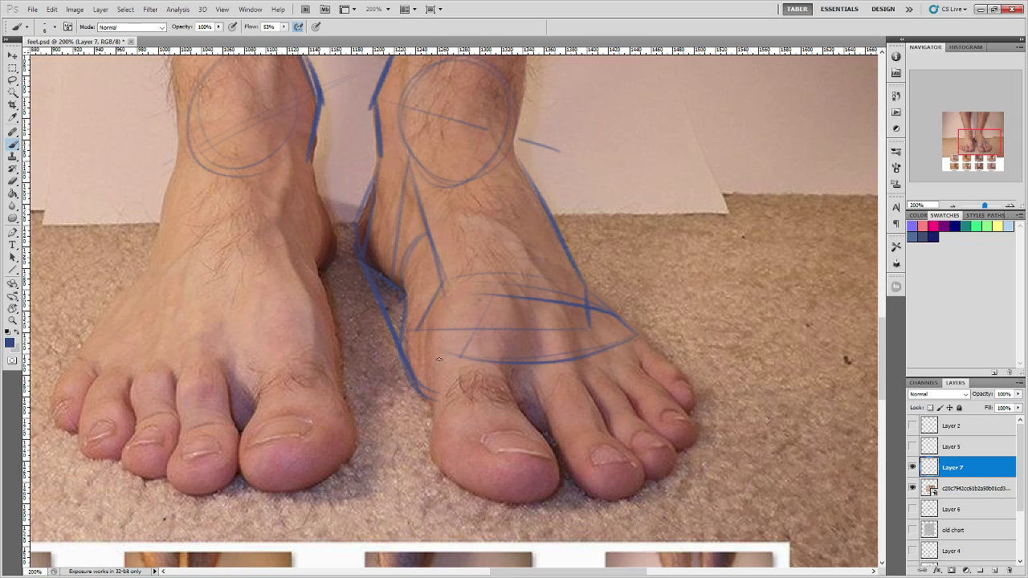
{"action": "mouse_move", "coordinate": [425, 393]}
{"action": "left_mouse_down"}
{"action": "mouse_move", "coordinate": [595, 396]}
{"action": "mouse_move", "coordinate": [519, 400]}
{"action": "mouse_move", "coordinate": [639, 345]}
{"action": "left_mouse_up"}
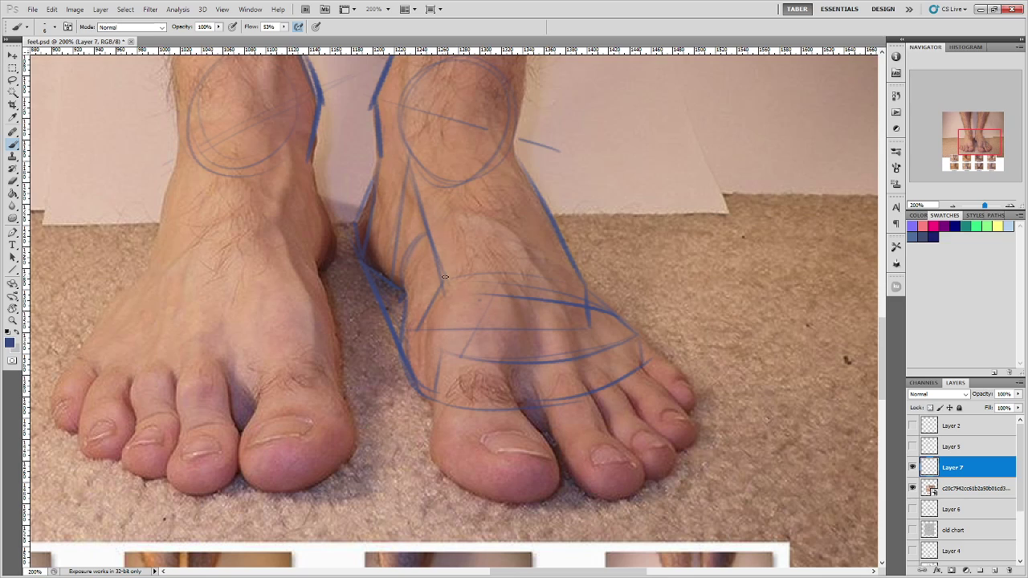
Define the pad's inner plane with a line down from the instep and strengthen its outer slope toward the small toe.
{"action": "left_click_drag", "start_coordinate": [447, 296], "coordinate": [444, 354]}
{"action": "key", "text": "ctrl+z"}
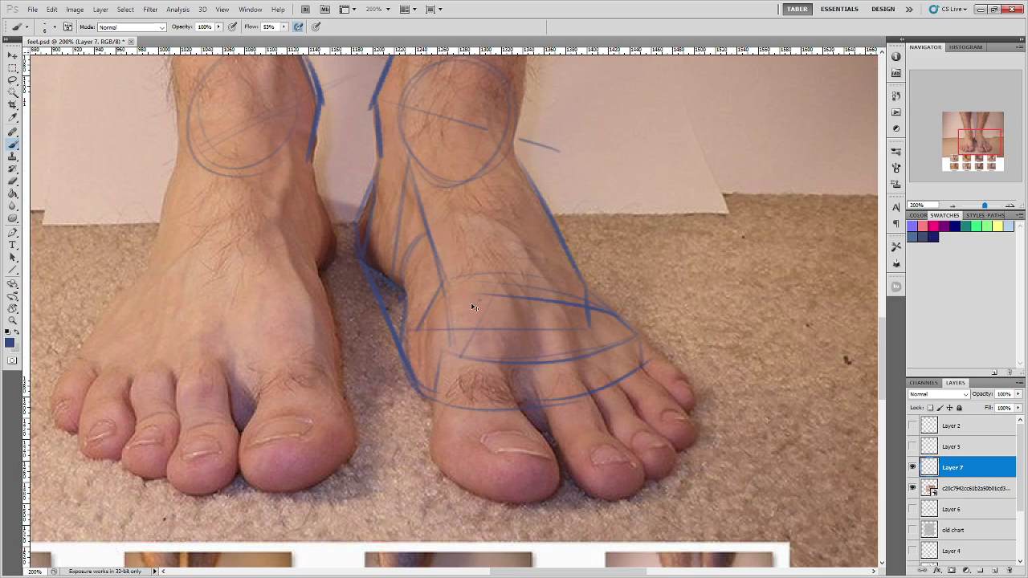
{"action": "mouse_move", "coordinate": [445, 287]}
{"action": "left_mouse_down"}
{"action": "mouse_move", "coordinate": [456, 369]}
{"action": "mouse_move", "coordinate": [453, 379]}
{"action": "mouse_move", "coordinate": [449, 343]}
{"action": "mouse_move", "coordinate": [424, 398]}
{"action": "left_mouse_up"}
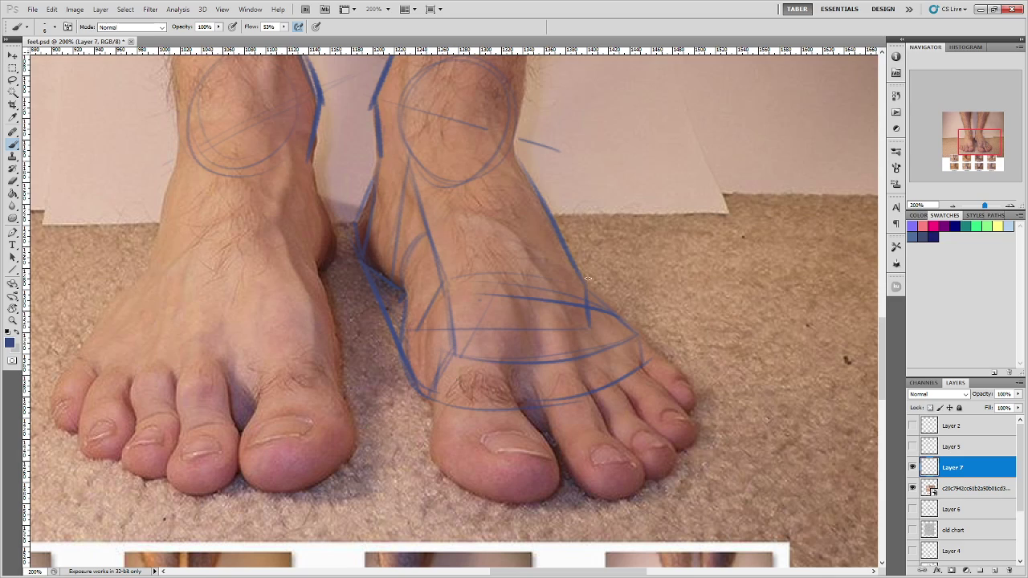
{"action": "left_click_drag", "start_coordinate": [587, 279], "coordinate": [639, 344]}
Sketch the big toe's base segment with a rounded knuckle, side lines and a cross contour.
{"action": "left_click_drag", "start_coordinate": [684, 395], "coordinate": [652, 335]}
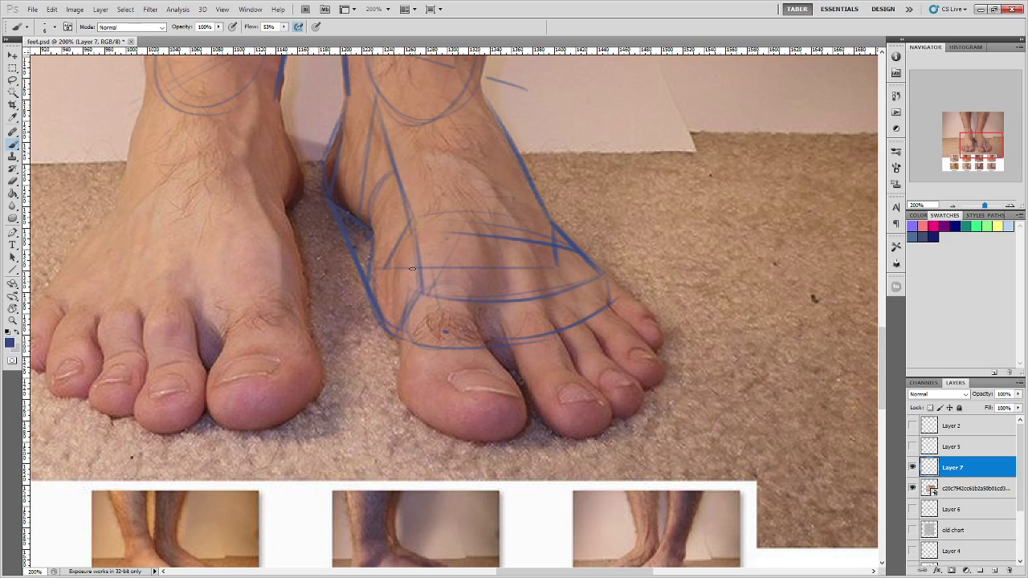
{"action": "mouse_move", "coordinate": [413, 257]}
{"action": "left_mouse_down"}
{"action": "mouse_move", "coordinate": [468, 274]}
{"action": "mouse_move", "coordinate": [471, 298]}
{"action": "left_mouse_up"}
{"action": "mouse_move", "coordinate": [401, 276]}
{"action": "left_mouse_down"}
{"action": "mouse_move", "coordinate": [428, 252]}
{"action": "mouse_move", "coordinate": [474, 313]}
{"action": "mouse_move", "coordinate": [479, 345]}
{"action": "left_mouse_up"}
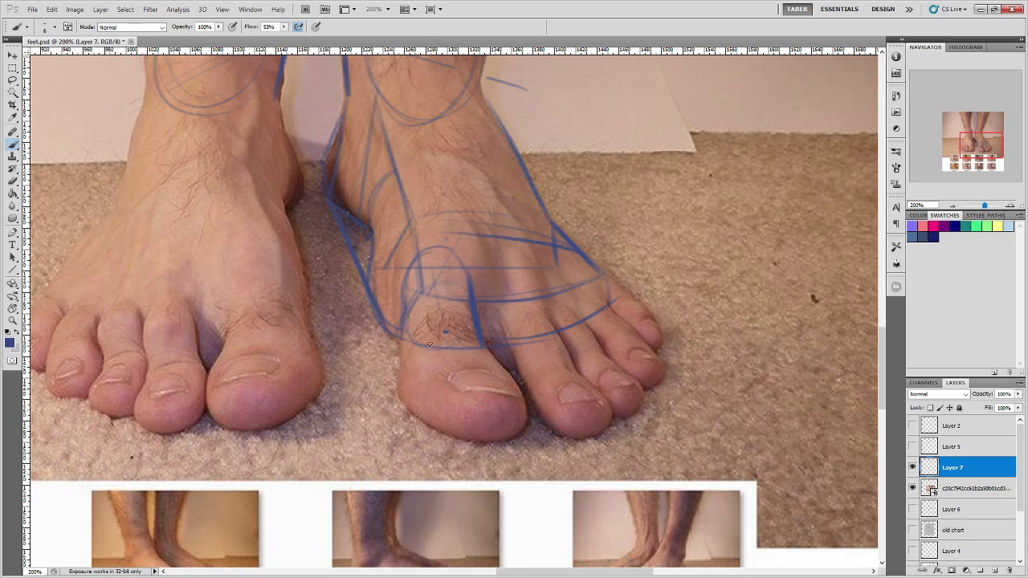
{"action": "left_click_drag", "start_coordinate": [414, 341], "coordinate": [476, 338]}
Add circles for the big toe's middle joint and tip, and connect them with side lines.
{"action": "left_click_drag", "start_coordinate": [410, 362], "coordinate": [448, 374]}
{"action": "mouse_move", "coordinate": [431, 326]}
{"action": "left_mouse_down"}
{"action": "mouse_move", "coordinate": [476, 366]}
{"action": "mouse_move", "coordinate": [413, 367]}
{"action": "mouse_move", "coordinate": [473, 334]}
{"action": "mouse_move", "coordinate": [427, 382]}
{"action": "mouse_move", "coordinate": [448, 318]}
{"action": "mouse_move", "coordinate": [477, 391]}
{"action": "left_mouse_up"}
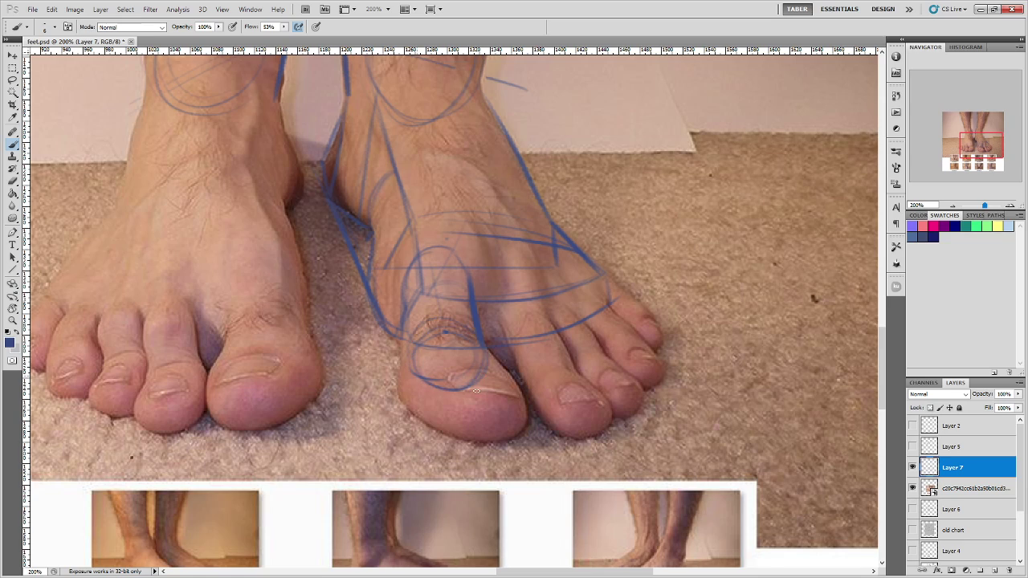
{"action": "mouse_move", "coordinate": [445, 429]}
{"action": "left_mouse_down"}
{"action": "mouse_move", "coordinate": [492, 379]}
{"action": "mouse_move", "coordinate": [480, 443]}
{"action": "mouse_move", "coordinate": [447, 379]}
{"action": "mouse_move", "coordinate": [506, 430]}
{"action": "mouse_move", "coordinate": [439, 416]}
{"action": "left_mouse_up"}
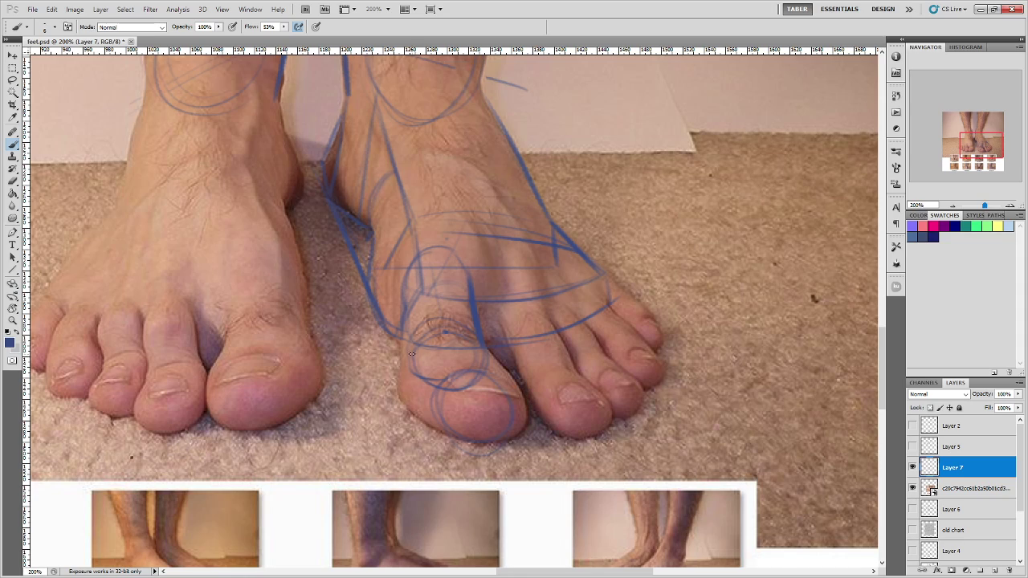
{"action": "left_click_drag", "start_coordinate": [485, 352], "coordinate": [515, 408]}
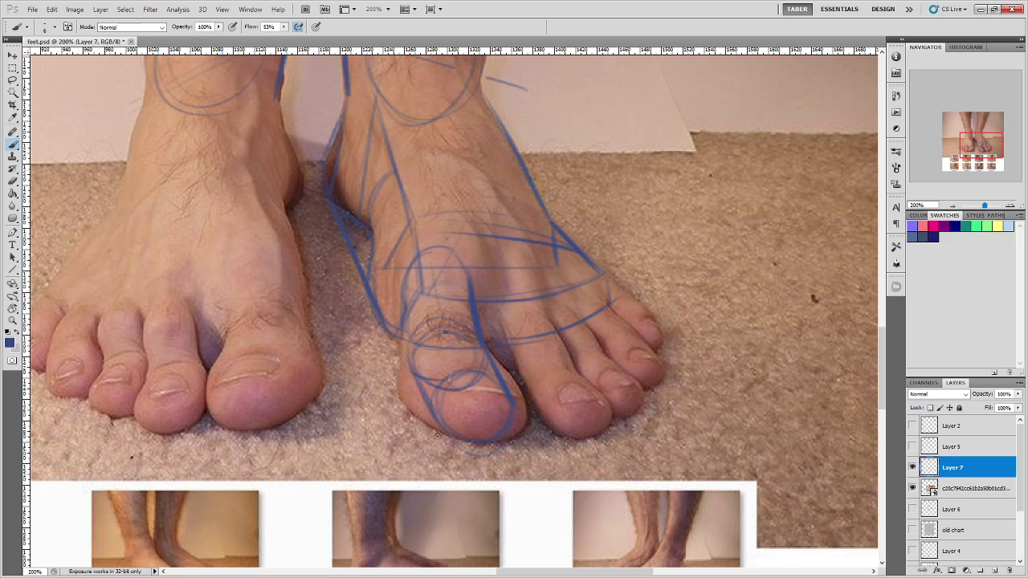
Outline both sides of the big toe's tip and draw a curved edge for its toenail.
{"action": "mouse_move", "coordinate": [438, 431]}
{"action": "left_mouse_down"}
{"action": "mouse_move", "coordinate": [401, 394]}
{"action": "mouse_move", "coordinate": [399, 372]}
{"action": "left_mouse_up"}
{"action": "left_click_drag", "start_coordinate": [521, 426], "coordinate": [522, 393]}
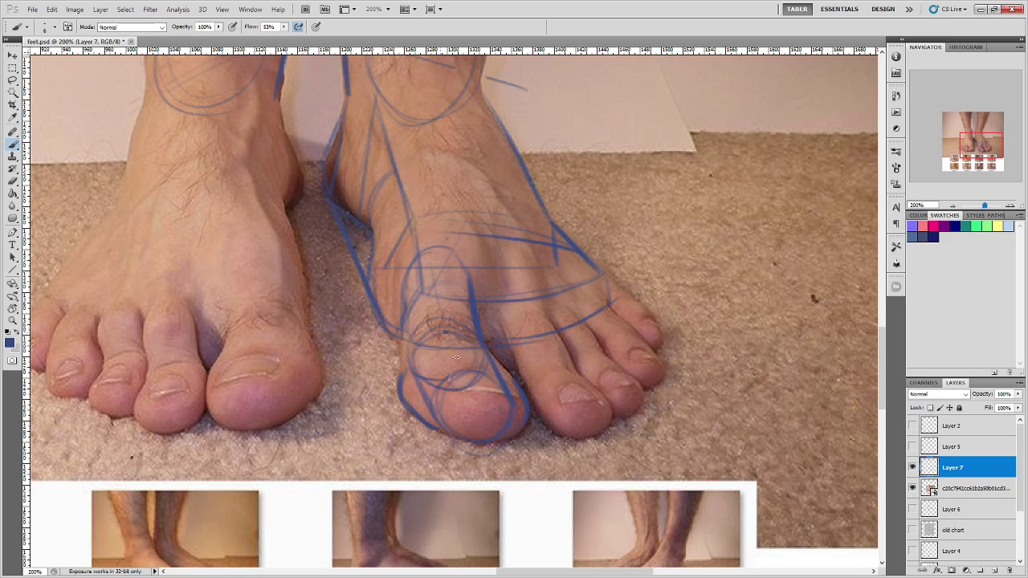
{"action": "mouse_move", "coordinate": [456, 357]}
{"action": "left_mouse_down"}
{"action": "mouse_move", "coordinate": [482, 392]}
{"action": "mouse_move", "coordinate": [494, 392]}
{"action": "left_mouse_up"}
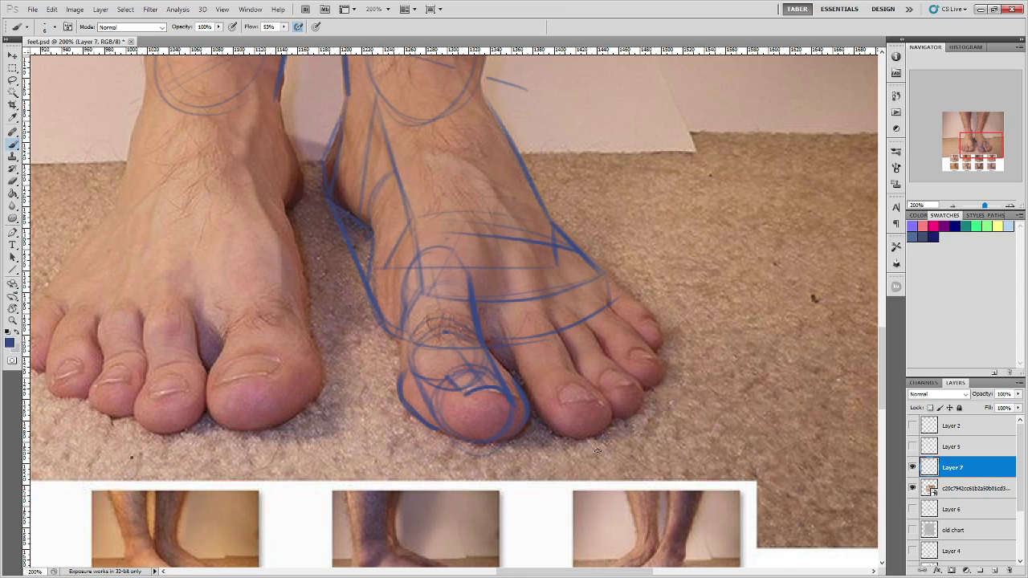
Try sketching the toenail shape on the other foot's big toe and undo those strokes.
{"action": "mouse_move", "coordinate": [223, 367]}
{"action": "left_mouse_down"}
{"action": "mouse_move", "coordinate": [242, 355]}
{"action": "mouse_move", "coordinate": [279, 362]}
{"action": "left_mouse_up"}
{"action": "left_click_drag", "start_coordinate": [220, 383], "coordinate": [271, 373]}
{"action": "mouse_move", "coordinate": [213, 388]}
{"action": "left_mouse_down"}
{"action": "mouse_move", "coordinate": [225, 364]}
{"action": "mouse_move", "coordinate": [277, 379]}
{"action": "left_mouse_up"}
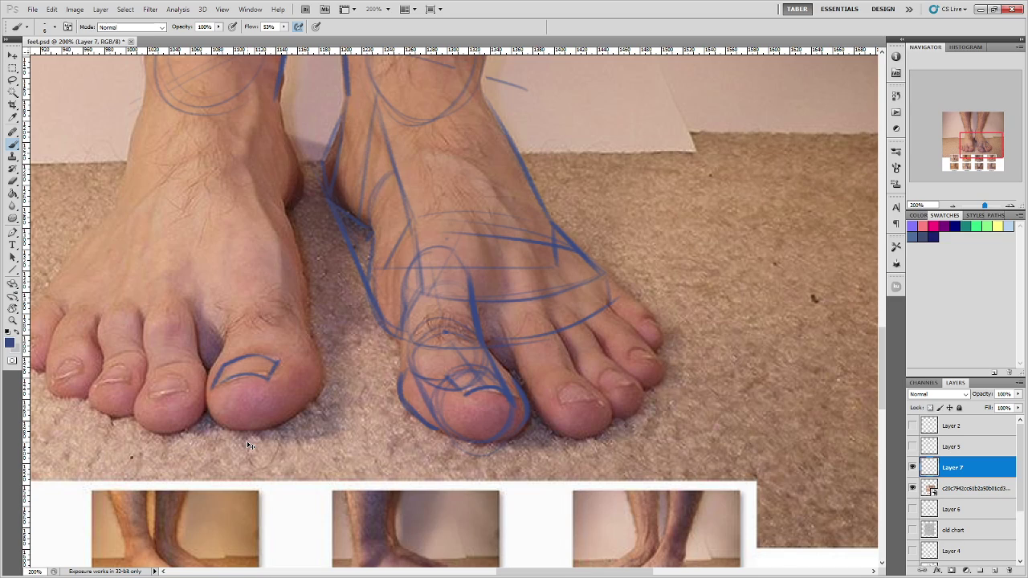
{"action": "key", "text": "ctrl+alt+z"}
{"action": "key", "text": "ctrl+alt+z"}
{"action": "key", "text": "ctrl+alt+z"}
{"action": "key", "text": "ctrl+alt+z"}
{"action": "key", "text": "ctrl+alt+z"}
{"action": "key", "text": "ctrl+alt+z"}
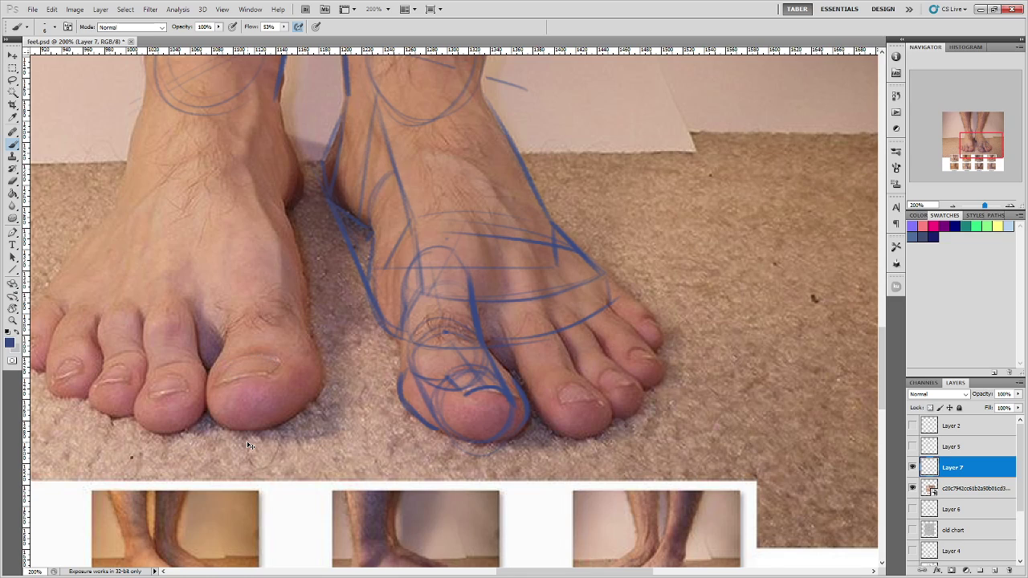
{"action": "left_click_drag", "start_coordinate": [159, 381], "coordinate": [181, 377]}
{"action": "key", "text": "ctrl+alt+z"}
{"action": "key", "text": "ctrl+alt+z"}
Clean the construction circles out of the big toe and redraw its knuckle contour, inner side and curved toenail.
{"action": "mouse_move", "coordinate": [474, 344]}
{"action": "left_mouse_down"}
{"action": "mouse_move", "coordinate": [452, 331]}
{"action": "mouse_move", "coordinate": [426, 339]}
{"action": "mouse_move", "coordinate": [473, 342]}
{"action": "left_mouse_up"}
{"action": "mouse_move", "coordinate": [472, 283]}
{"action": "left_mouse_down"}
{"action": "mouse_move", "coordinate": [419, 265]}
{"action": "mouse_move", "coordinate": [457, 249]}
{"action": "mouse_move", "coordinate": [431, 246]}
{"action": "mouse_move", "coordinate": [412, 287]}
{"action": "left_mouse_up"}
{"action": "key", "text": "ctrl+z"}
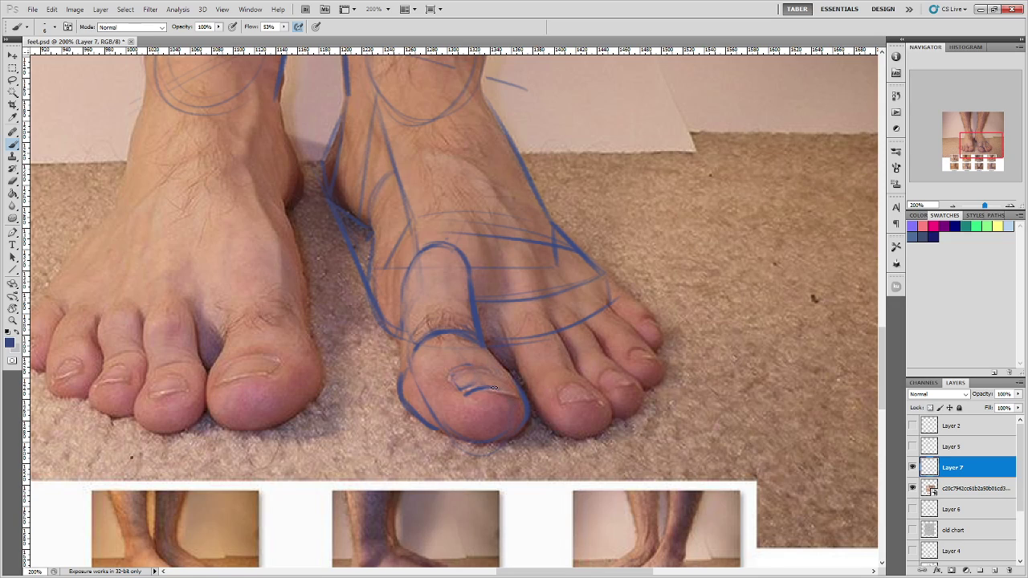
{"action": "left_click_drag", "start_coordinate": [464, 393], "coordinate": [504, 389]}
{"action": "left_click_drag", "start_coordinate": [449, 371], "coordinate": [497, 382]}
{"action": "left_click_drag", "start_coordinate": [407, 347], "coordinate": [400, 289]}
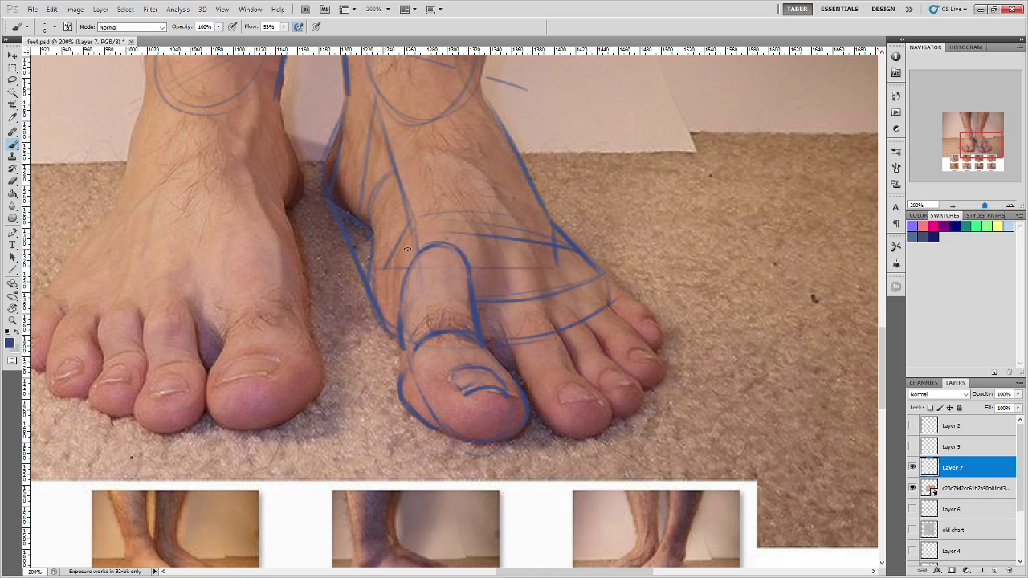
Hide Layer 7, add a new layer, and sketch two angled box segments on the carpet beside the foot.
{"action": "mouse_move", "coordinate": [748, 344]}
{"action": "left_mouse_down"}
{"action": "mouse_move", "coordinate": [548, 404]}
{"action": "mouse_move", "coordinate": [561, 408]}
{"action": "left_mouse_up"}
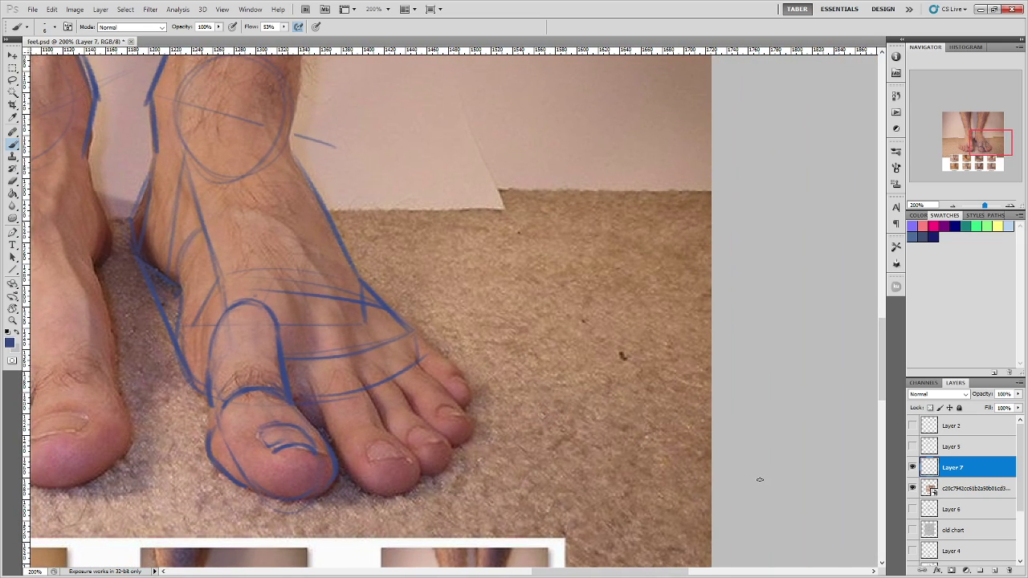
{"action": "left_click", "coordinate": [913, 467]}
{"action": "left_click", "coordinate": [994, 570]}
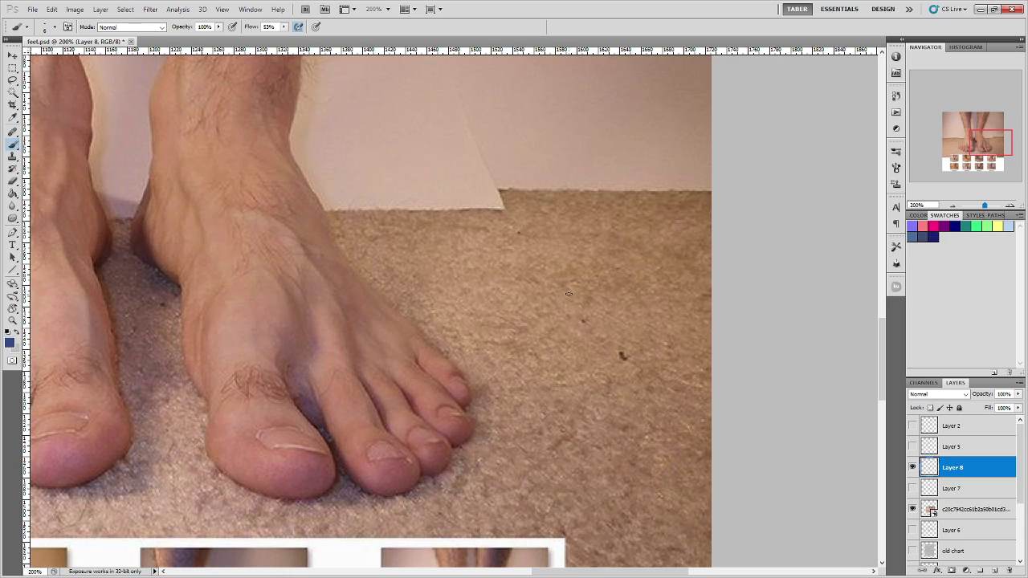
{"action": "mouse_move", "coordinate": [565, 317]}
{"action": "left_mouse_down"}
{"action": "mouse_move", "coordinate": [555, 283]}
{"action": "mouse_move", "coordinate": [663, 268]}
{"action": "mouse_move", "coordinate": [627, 302]}
{"action": "mouse_move", "coordinate": [568, 317]}
{"action": "mouse_move", "coordinate": [646, 314]}
{"action": "mouse_move", "coordinate": [688, 255]}
{"action": "left_mouse_up"}
{"action": "left_click_drag", "start_coordinate": [641, 315], "coordinate": [645, 280]}
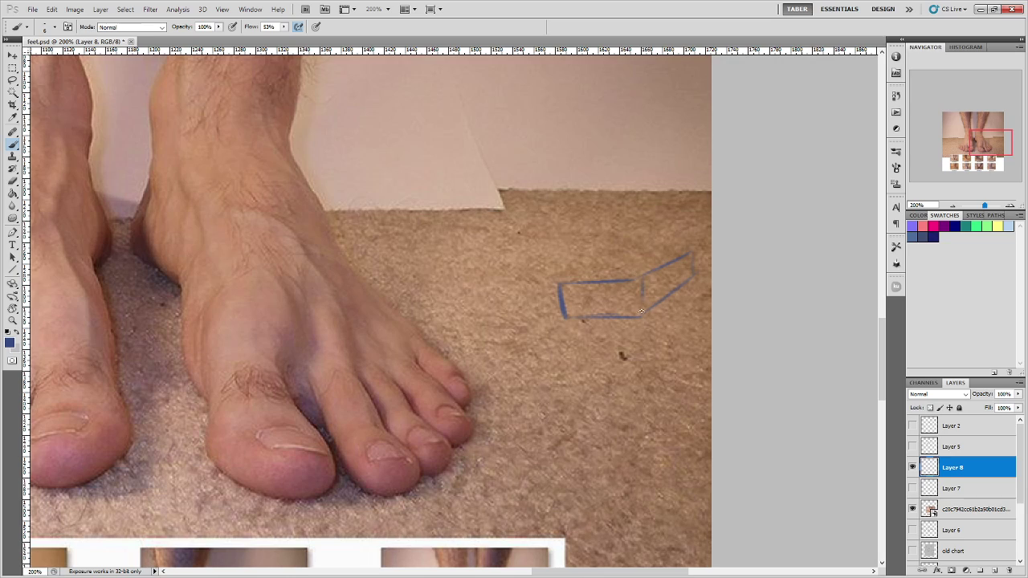
Try marking the big toe's form on the photographed foot and undo those strokes.
{"action": "mouse_move", "coordinate": [247, 289]}
{"action": "left_mouse_down"}
{"action": "mouse_move", "coordinate": [243, 384]}
{"action": "mouse_move", "coordinate": [295, 459]}
{"action": "mouse_move", "coordinate": [268, 456]}
{"action": "left_mouse_up"}
{"action": "left_click_drag", "start_coordinate": [289, 437], "coordinate": [295, 459]}
{"action": "key", "text": "ctrl+alt+z"}
{"action": "key", "text": "ctrl+alt+z"}
{"action": "key", "text": "ctrl+alt+z"}
Sketch a big toe of joint circles and connecting side lines over the box segments on the carpet.
{"action": "mouse_move", "coordinate": [599, 312]}
{"action": "left_mouse_down"}
{"action": "mouse_move", "coordinate": [590, 269]}
{"action": "mouse_move", "coordinate": [580, 308]}
{"action": "mouse_move", "coordinate": [592, 310]}
{"action": "mouse_move", "coordinate": [591, 276]}
{"action": "mouse_move", "coordinate": [586, 343]}
{"action": "left_mouse_up"}
{"action": "mouse_move", "coordinate": [608, 291]}
{"action": "left_mouse_down"}
{"action": "mouse_move", "coordinate": [599, 320]}
{"action": "mouse_move", "coordinate": [611, 309]}
{"action": "mouse_move", "coordinate": [606, 340]}
{"action": "mouse_move", "coordinate": [591, 340]}
{"action": "mouse_move", "coordinate": [591, 311]}
{"action": "mouse_move", "coordinate": [603, 304]}
{"action": "mouse_move", "coordinate": [612, 341]}
{"action": "mouse_move", "coordinate": [588, 343]}
{"action": "mouse_move", "coordinate": [617, 317]}
{"action": "mouse_move", "coordinate": [603, 327]}
{"action": "mouse_move", "coordinate": [619, 357]}
{"action": "mouse_move", "coordinate": [630, 341]}
{"action": "mouse_move", "coordinate": [623, 325]}
{"action": "mouse_move", "coordinate": [607, 355]}
{"action": "mouse_move", "coordinate": [597, 346]}
{"action": "mouse_move", "coordinate": [612, 323]}
{"action": "mouse_move", "coordinate": [619, 369]}
{"action": "mouse_move", "coordinate": [582, 322]}
{"action": "mouse_move", "coordinate": [603, 358]}
{"action": "left_mouse_up"}
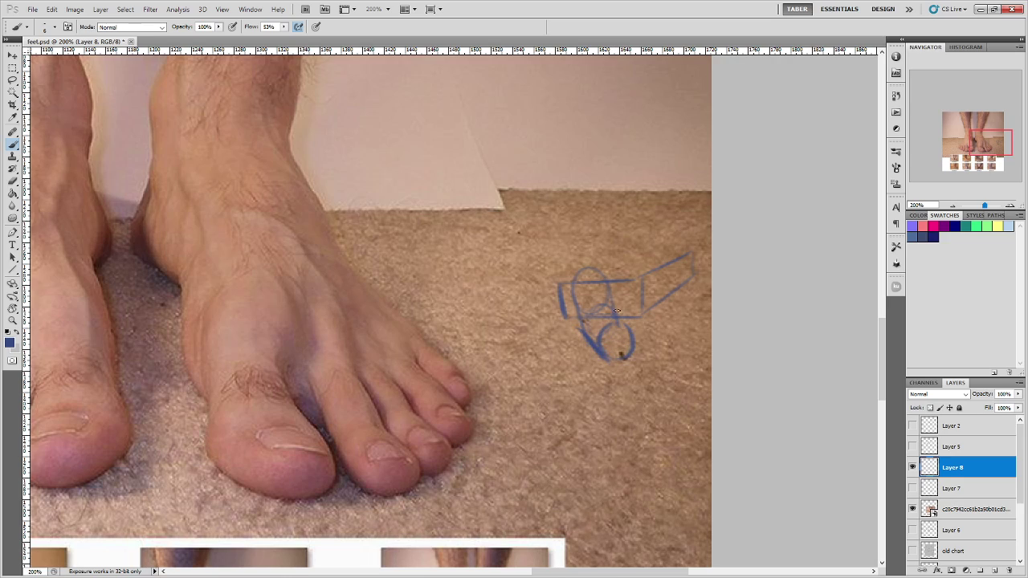
{"action": "mouse_move", "coordinate": [609, 309]}
{"action": "left_mouse_down"}
{"action": "mouse_move", "coordinate": [630, 332]}
{"action": "mouse_move", "coordinate": [612, 333]}
{"action": "mouse_move", "coordinate": [580, 312]}
{"action": "mouse_move", "coordinate": [579, 325]}
{"action": "mouse_move", "coordinate": [571, 283]}
{"action": "mouse_move", "coordinate": [586, 313]}
{"action": "mouse_move", "coordinate": [614, 310]}
{"action": "mouse_move", "coordinate": [607, 271]}
{"action": "mouse_move", "coordinate": [615, 312]}
{"action": "left_mouse_up"}
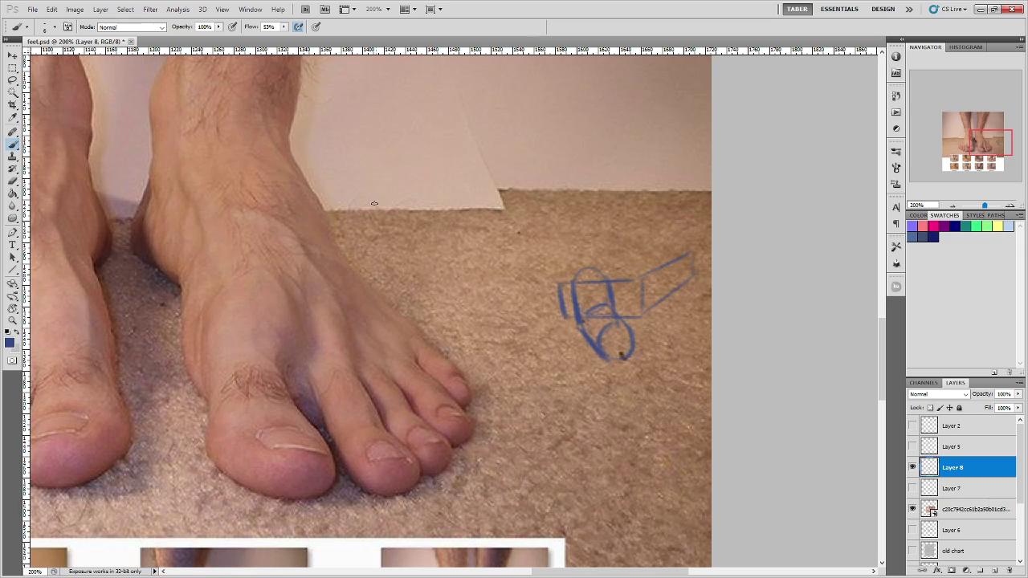
{"action": "left_click_drag", "start_coordinate": [374, 204], "coordinate": [485, 215]}
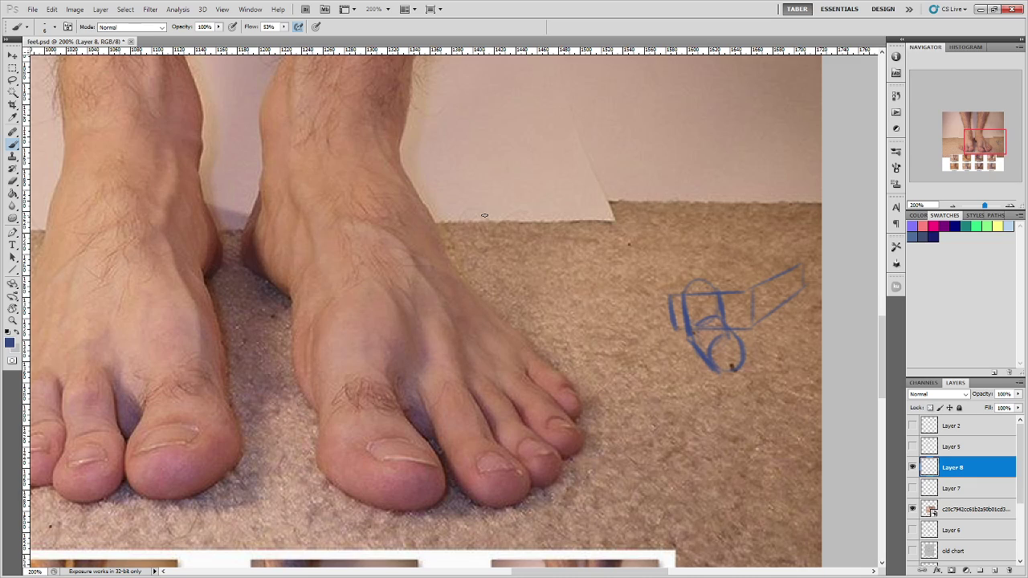
{"action": "mouse_move", "coordinate": [568, 255]}
{"action": "left_mouse_down"}
{"action": "mouse_move", "coordinate": [699, 294]}
{"action": "mouse_move", "coordinate": [689, 281]}
{"action": "mouse_move", "coordinate": [635, 272]}
{"action": "left_mouse_up"}
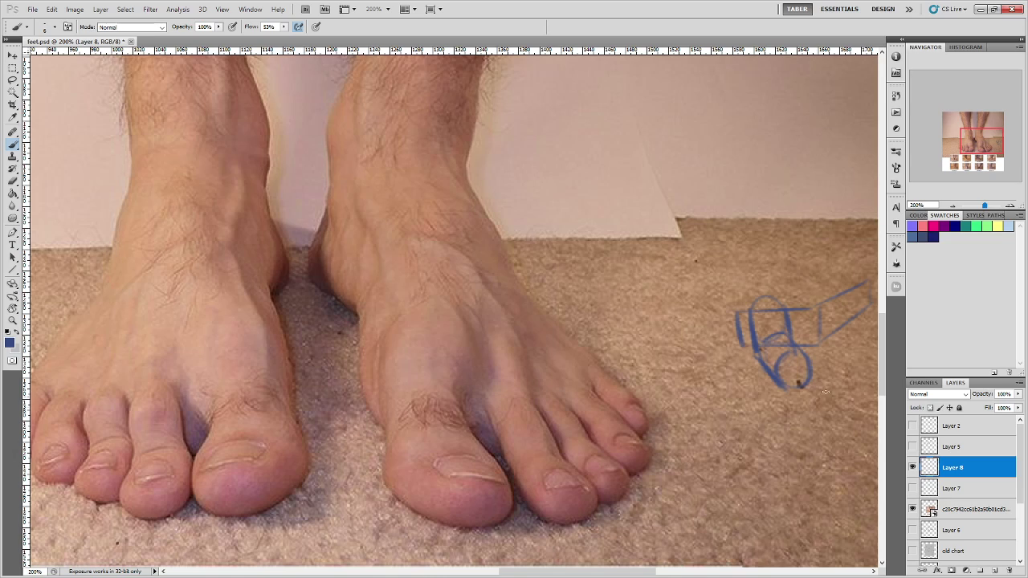
Swap Layer 8 for Layer 7 to review the foot construction, restore Layer 8, and examine both feet.
{"action": "left_click", "coordinate": [912, 489]}
{"action": "left_click", "coordinate": [913, 467]}
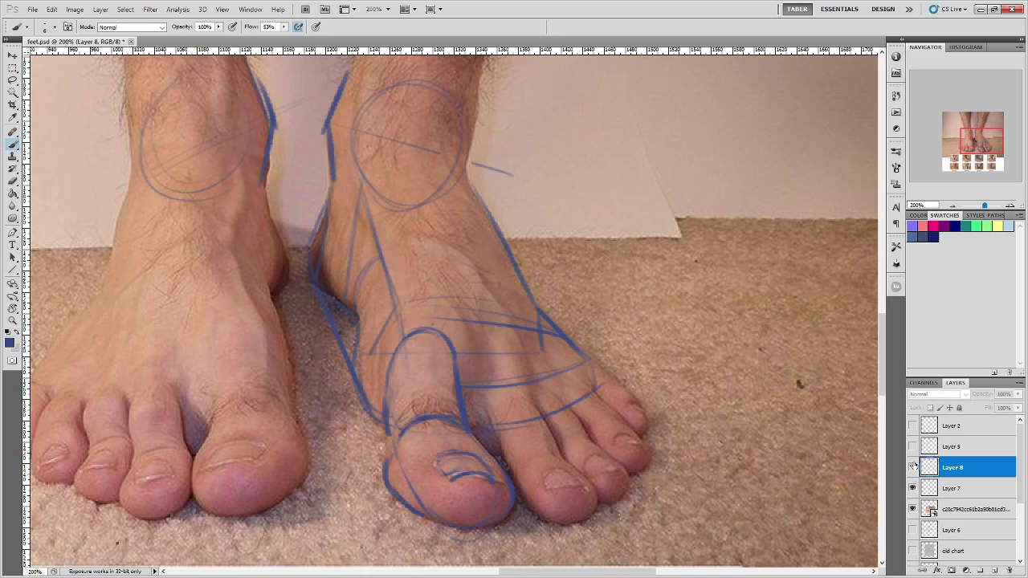
{"action": "scroll", "coordinate": [589, 281], "scroll_direction": "down", "scroll_amount": 2}
{"action": "scroll", "coordinate": [590, 282], "scroll_direction": "left", "scroll_amount": 2}
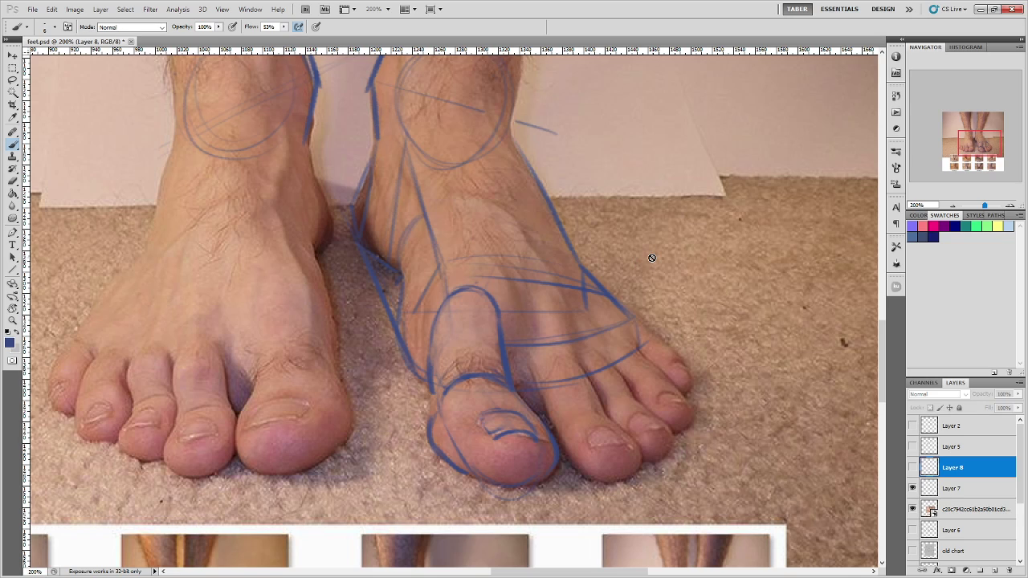
{"action": "scroll", "coordinate": [562, 305], "scroll_direction": "up", "scroll_amount": 3}
{"action": "scroll", "coordinate": [482, 345], "scroll_direction": "right", "scroll_amount": 5}
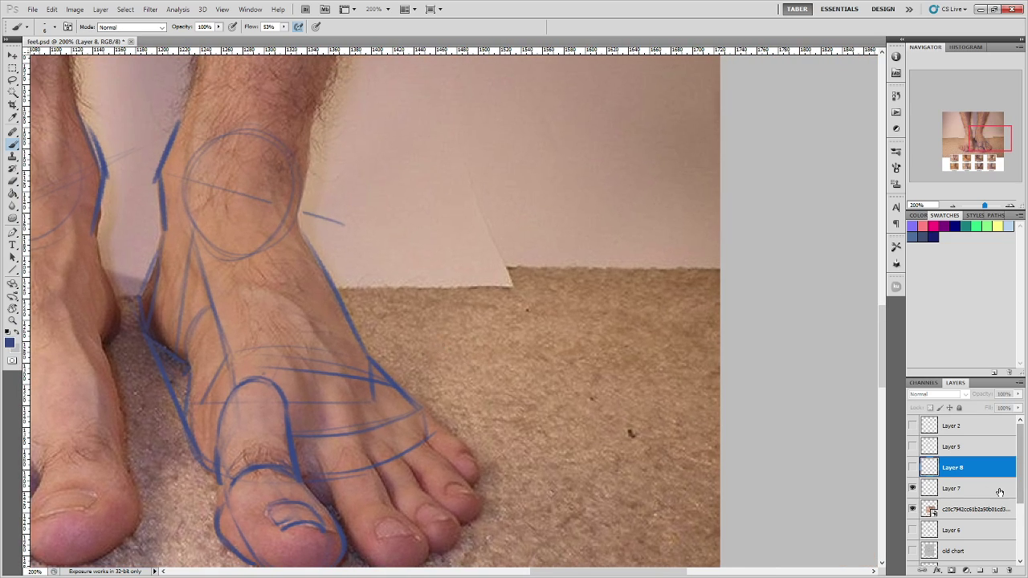
{"action": "left_click", "coordinate": [912, 488]}
{"action": "left_click", "coordinate": [912, 468]}
{"action": "scroll", "coordinate": [562, 418], "scroll_direction": "down", "scroll_amount": 1}
{"action": "scroll", "coordinate": [546, 413], "scroll_direction": "right", "scroll_amount": 2}
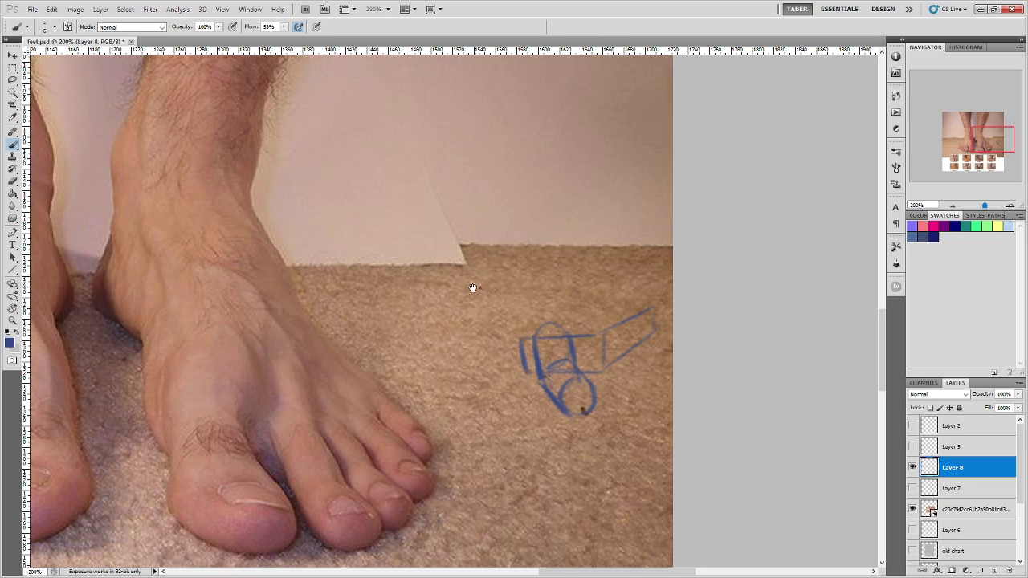
{"action": "scroll", "coordinate": [472, 288], "scroll_direction": "right", "scroll_amount": 2}
{"action": "scroll", "coordinate": [236, 367], "scroll_direction": "right", "scroll_amount": 3}
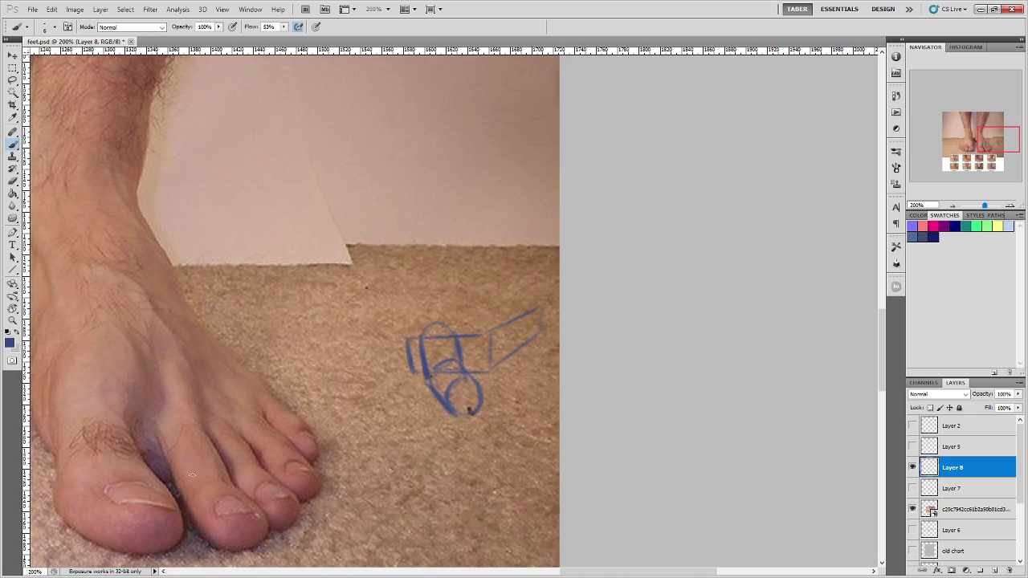
{"action": "left_click_drag", "start_coordinate": [165, 409], "coordinate": [530, 363]}
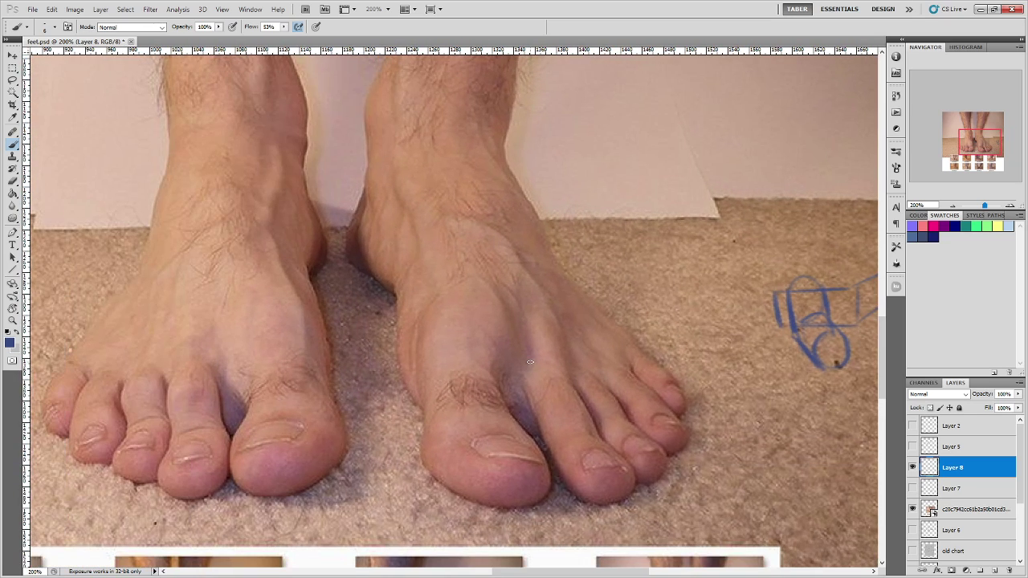
{"action": "key", "text": "ctrl+minus"}
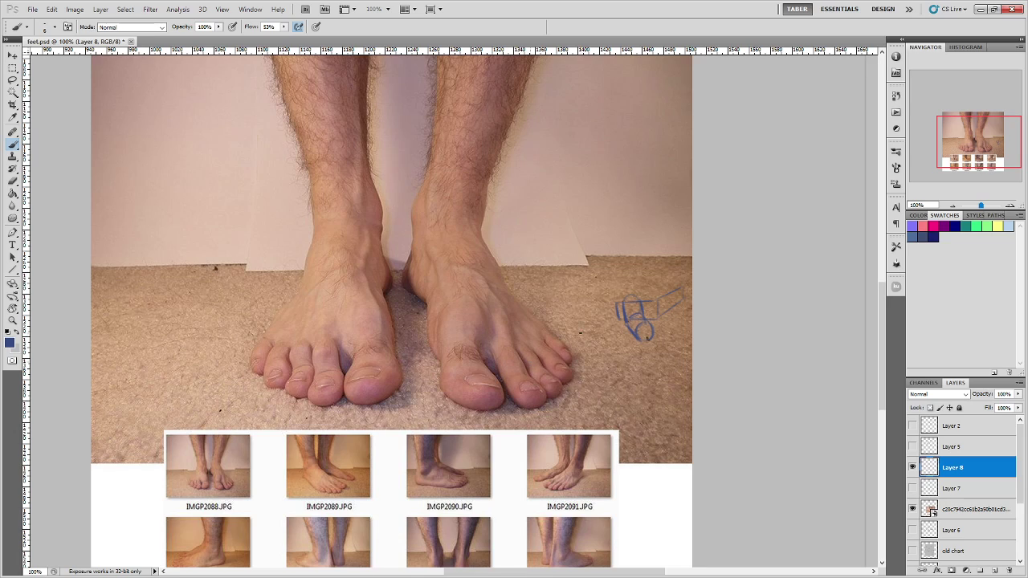
Hide the Layer 8 toe sketch and keep the Layer 7 construction hidden after a brief check.
{"action": "left_click", "coordinate": [911, 466]}
{"action": "left_click", "coordinate": [911, 488]}
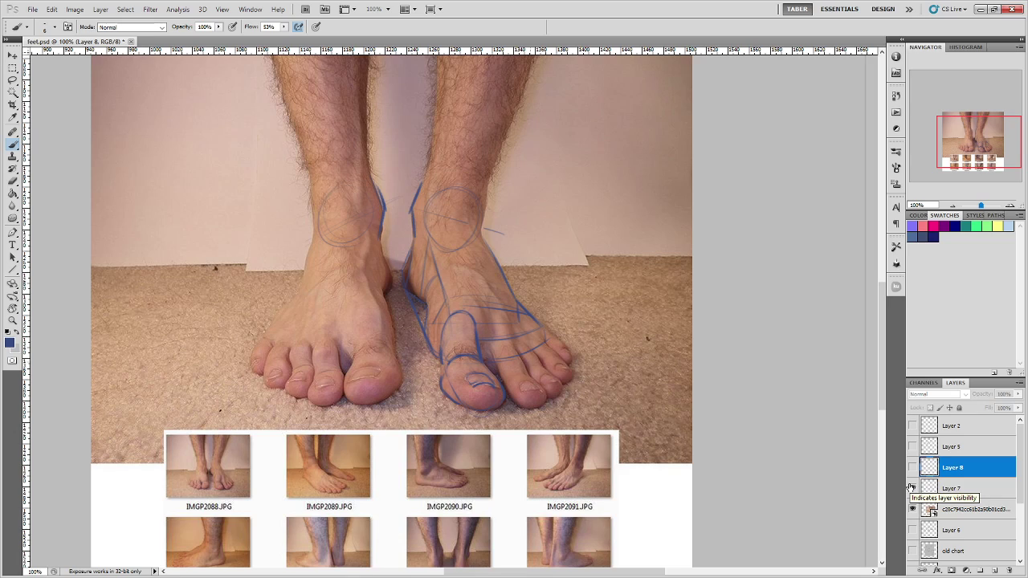
{"action": "left_click", "coordinate": [911, 488]}
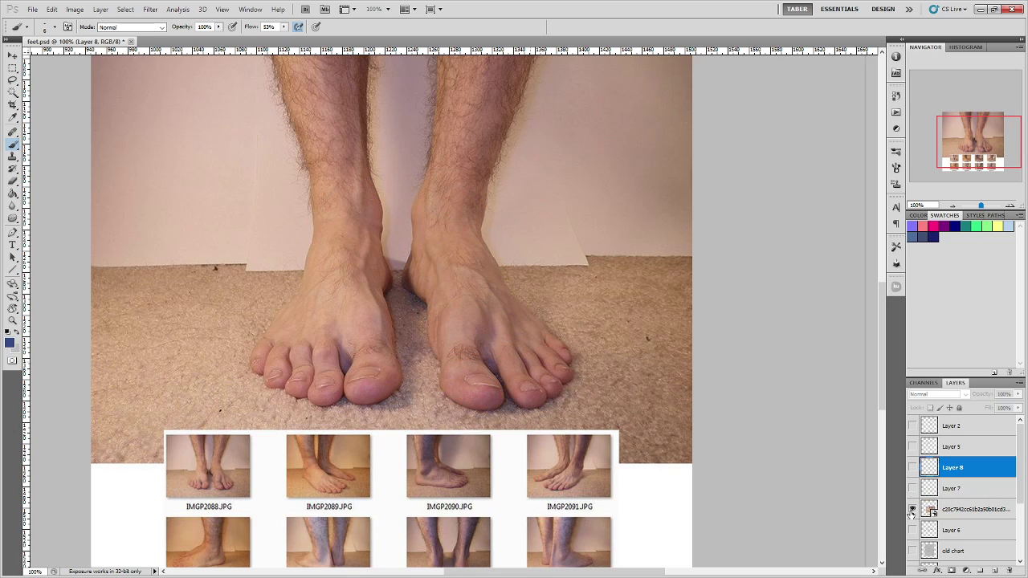
Shift the placed feet reference photo to the left and hide its layer.
{"action": "left_click", "coordinate": [15, 55]}
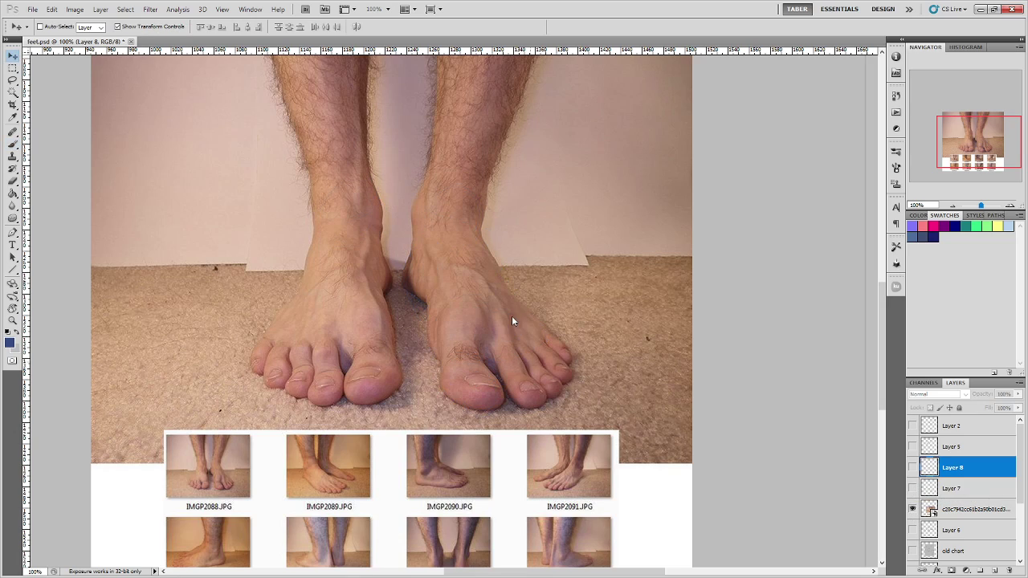
{"action": "left_click", "coordinate": [981, 511]}
{"action": "left_click_drag", "start_coordinate": [571, 342], "coordinate": [343, 326]}
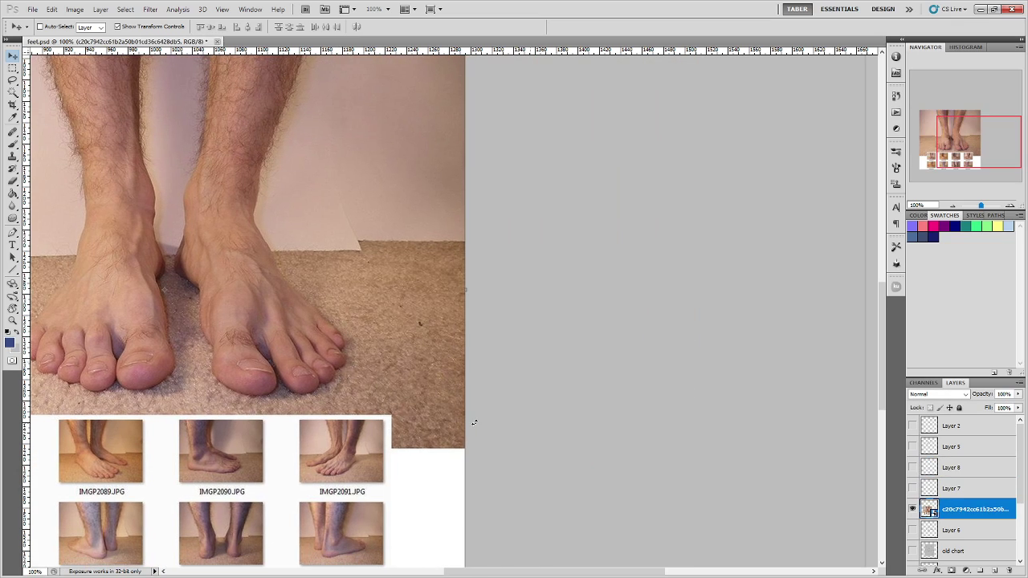
{"action": "left_click_drag", "start_coordinate": [428, 384], "coordinate": [483, 380]}
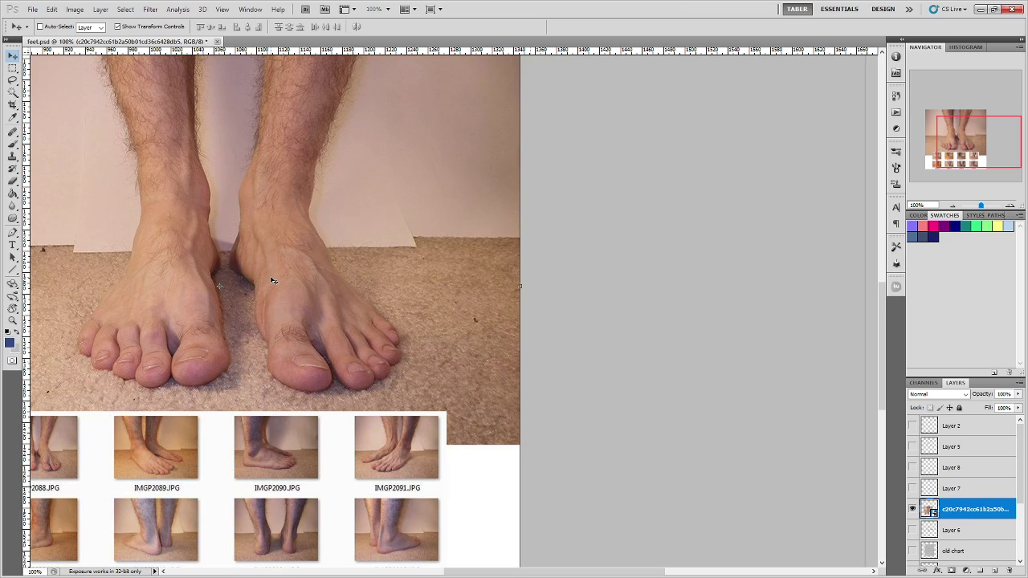
{"action": "left_click", "coordinate": [912, 511]}
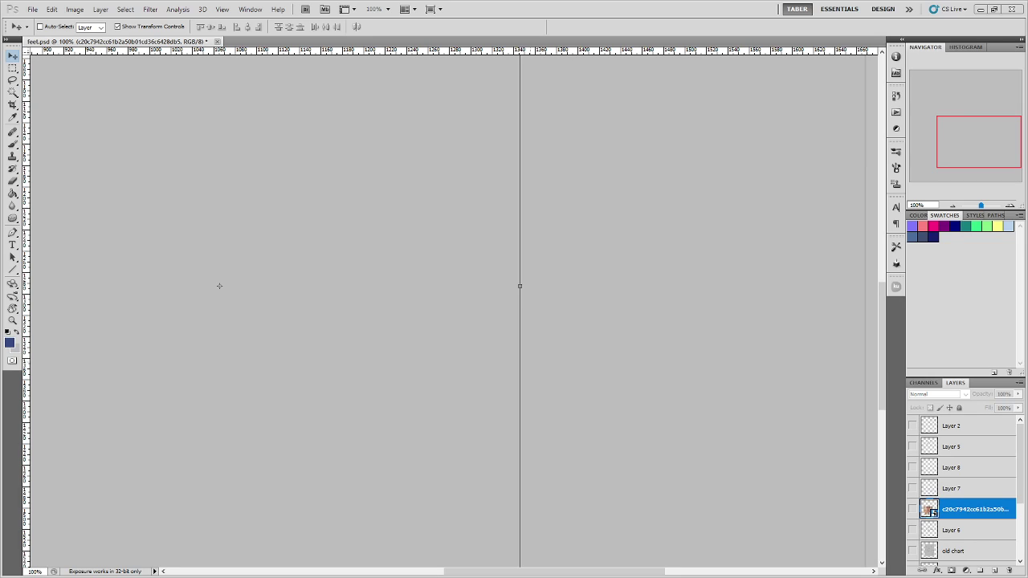
Place the yoga-poses-for-flat-feet image on the canvas and enlarge it proportionally.
{"action": "left_click_drag", "start_coordinate": [319, 269], "coordinate": [325, 215]}
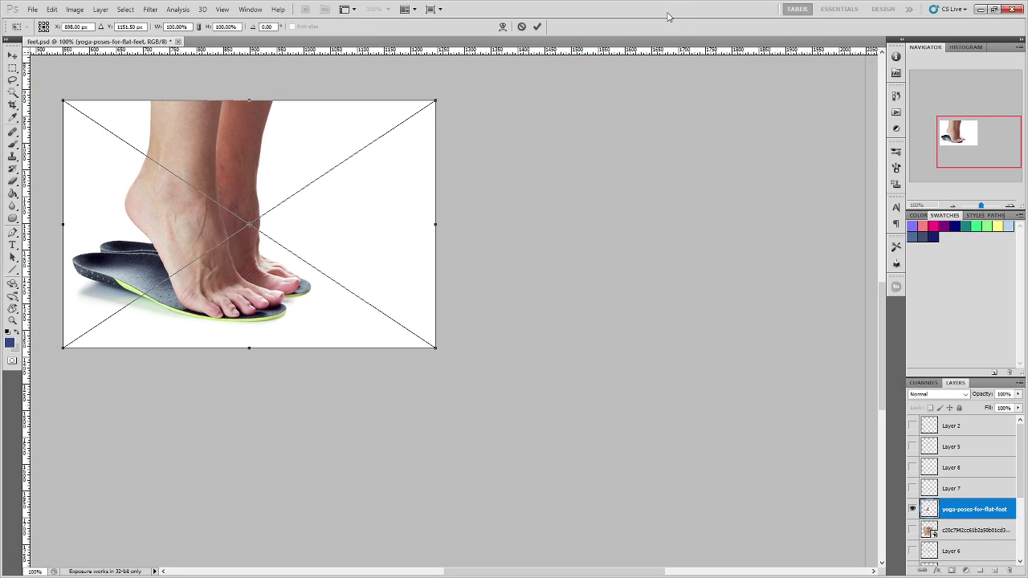
{"action": "left_click_drag", "start_coordinate": [435, 348], "coordinate": [619, 551]}
{"action": "key", "text": "Return"}
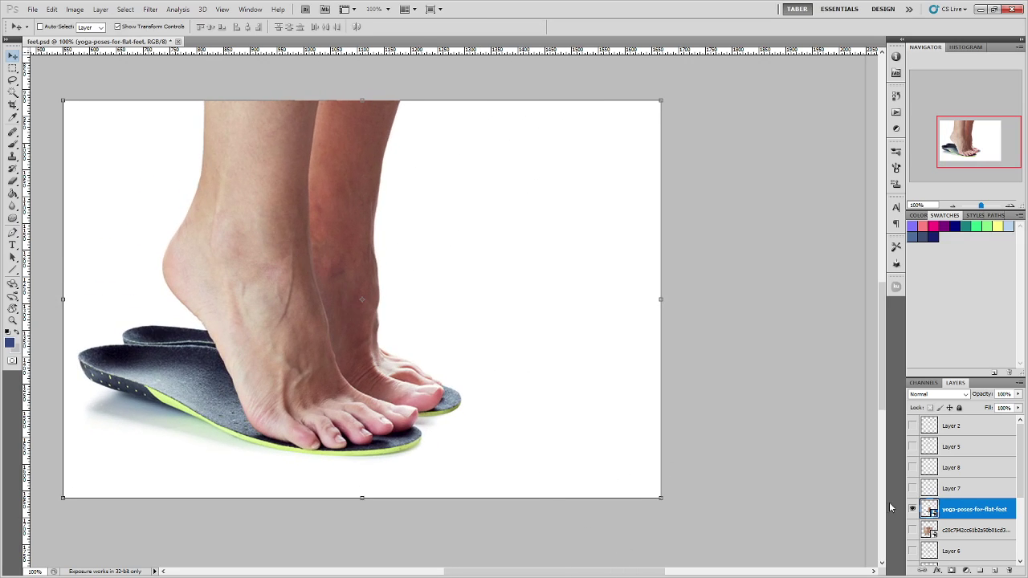
Add a layer mask to the yoga-poses-for-flat-feet image and mask out the empty white area beside the toes.
{"action": "left_click", "coordinate": [950, 570]}
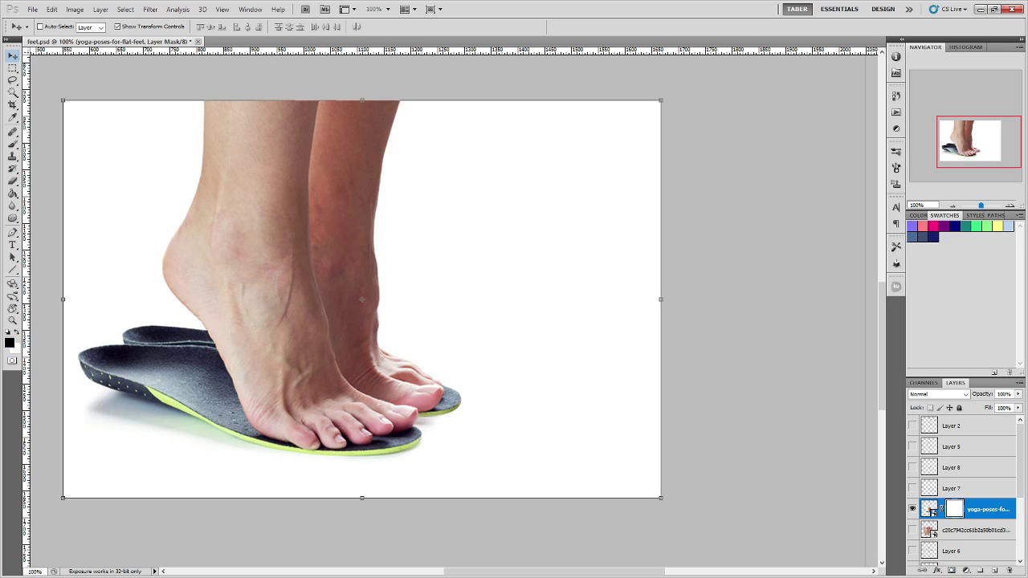
{"action": "left_click", "coordinate": [12, 68]}
{"action": "left_click_drag", "start_coordinate": [695, 80], "coordinate": [464, 526]}
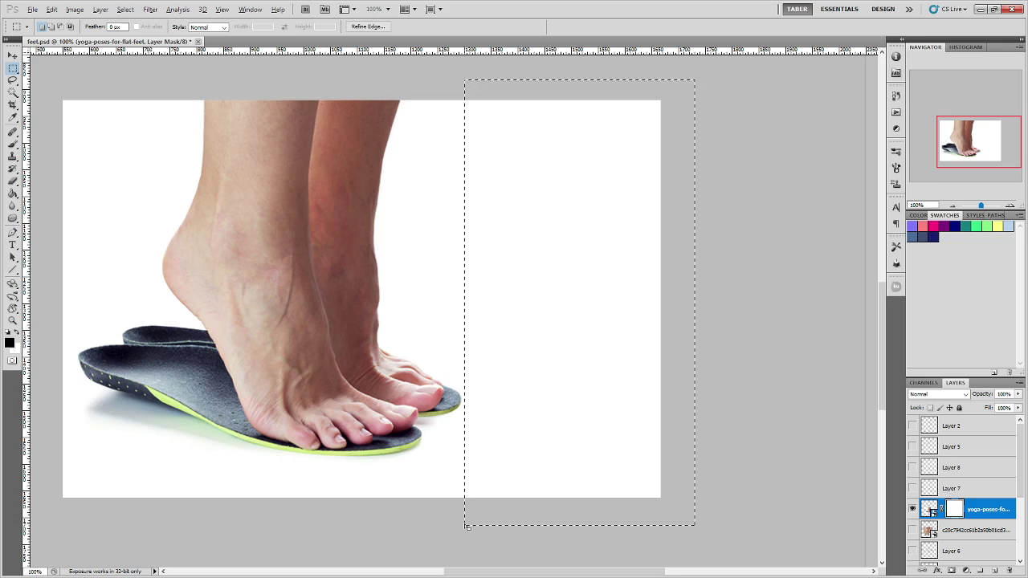
{"action": "key", "text": "alt+BackSpace"}
{"action": "key", "text": "ctrl+d"}
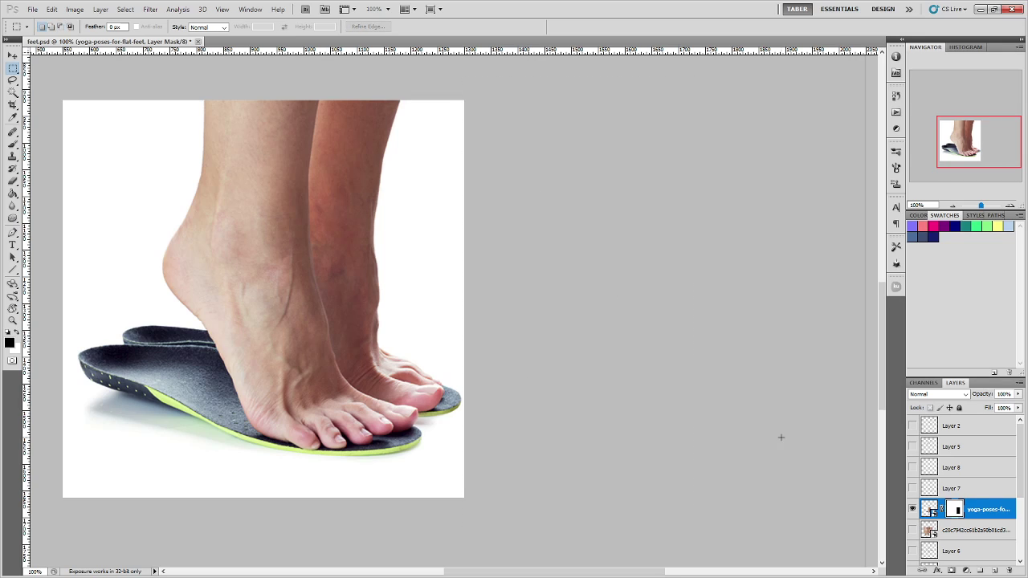
Add a new layer directly above the yoga-poses-for-flat-feet image and ready the Brush beside the photo.
{"action": "left_click", "coordinate": [978, 488]}
{"action": "left_click", "coordinate": [996, 571]}
{"action": "left_click_drag", "start_coordinate": [980, 488], "coordinate": [981, 519]}
{"action": "left_click_drag", "start_coordinate": [776, 299], "coordinate": [667, 307]}
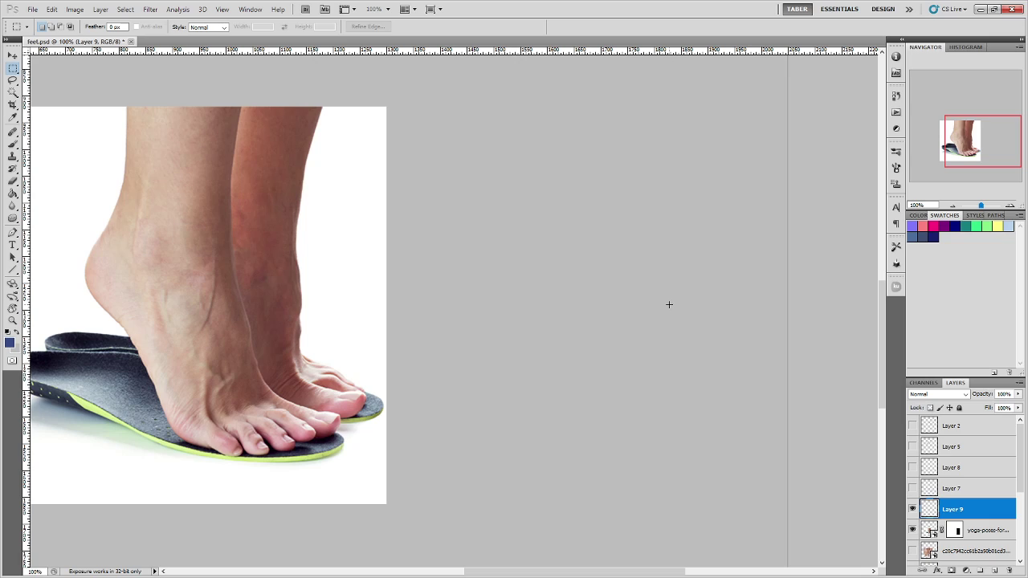
{"action": "key", "text": "b"}
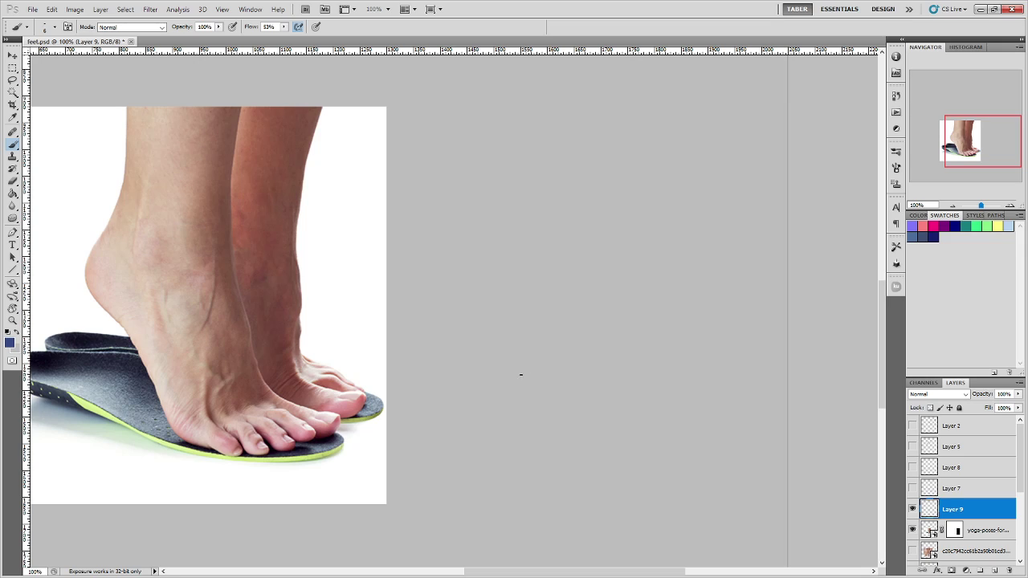
Lightly sketch the raised-heel feet beside the photo, with leg lines, an ankle circle, angled heel, sloping sole and toe masses.
{"action": "mouse_move", "coordinate": [488, 274]}
{"action": "left_mouse_down"}
{"action": "mouse_move", "coordinate": [531, 398]}
{"action": "mouse_move", "coordinate": [536, 386]}
{"action": "mouse_move", "coordinate": [634, 378]}
{"action": "left_mouse_up"}
{"action": "left_click_drag", "start_coordinate": [573, 276], "coordinate": [585, 329]}
{"action": "key", "text": "bracketright"}
{"action": "key", "text": "bracketright"}
{"action": "key", "text": "bracketright"}
{"action": "left_click_drag", "start_coordinate": [515, 229], "coordinate": [483, 261]}
{"action": "left_click_drag", "start_coordinate": [579, 149], "coordinate": [568, 239]}
{"action": "mouse_move", "coordinate": [609, 280]}
{"action": "left_mouse_down"}
{"action": "mouse_move", "coordinate": [628, 349]}
{"action": "mouse_move", "coordinate": [665, 333]}
{"action": "mouse_move", "coordinate": [626, 394]}
{"action": "left_mouse_up"}
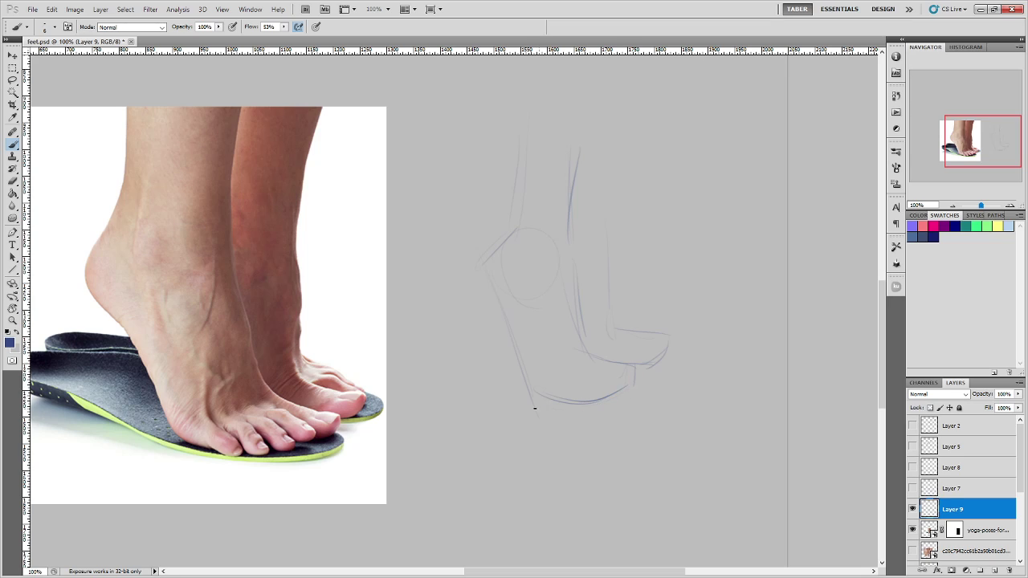
Add an arrow toward the sole, round the back of the heel, and draw the far leg's front contour.
{"action": "left_click_drag", "start_coordinate": [510, 411], "coordinate": [518, 417]}
{"action": "left_click_drag", "start_coordinate": [504, 315], "coordinate": [474, 271]}
{"action": "left_click_drag", "start_coordinate": [610, 213], "coordinate": [622, 149]}
Break the near foot's toe mass into top and front planes and darken its upper and lower edges.
{"action": "mouse_move", "coordinate": [548, 371]}
{"action": "left_mouse_down"}
{"action": "mouse_move", "coordinate": [590, 355]}
{"action": "mouse_move", "coordinate": [548, 370]}
{"action": "mouse_move", "coordinate": [621, 364]}
{"action": "mouse_move", "coordinate": [594, 358]}
{"action": "mouse_move", "coordinate": [633, 365]}
{"action": "left_mouse_up"}
{"action": "left_click_drag", "start_coordinate": [545, 371], "coordinate": [580, 406]}
{"action": "left_click_drag", "start_coordinate": [578, 363], "coordinate": [614, 378]}
{"action": "mouse_move", "coordinate": [619, 388]}
{"action": "left_mouse_down"}
{"action": "mouse_move", "coordinate": [581, 397]}
{"action": "mouse_move", "coordinate": [580, 388]}
{"action": "left_mouse_up"}
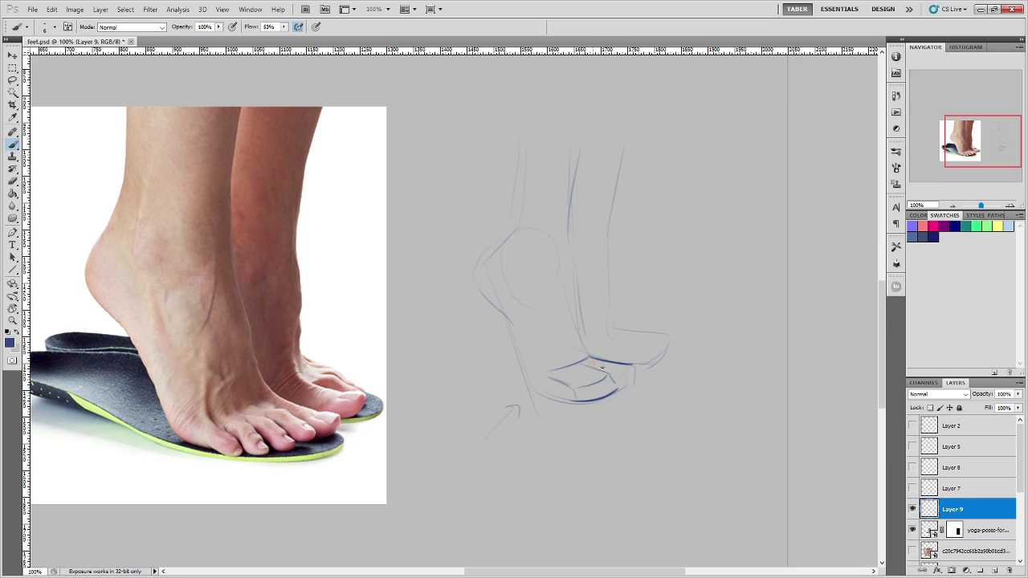
Build the near foot's big toe as a small box and darken the lower edge of the toe mass.
{"action": "left_click_drag", "start_coordinate": [600, 367], "coordinate": [616, 373]}
{"action": "left_click_drag", "start_coordinate": [586, 364], "coordinate": [634, 377]}
{"action": "left_click_drag", "start_coordinate": [588, 362], "coordinate": [635, 368]}
{"action": "left_click_drag", "start_coordinate": [601, 370], "coordinate": [626, 379]}
{"action": "left_click_drag", "start_coordinate": [618, 371], "coordinate": [579, 386]}
{"action": "left_click_drag", "start_coordinate": [531, 384], "coordinate": [578, 403]}
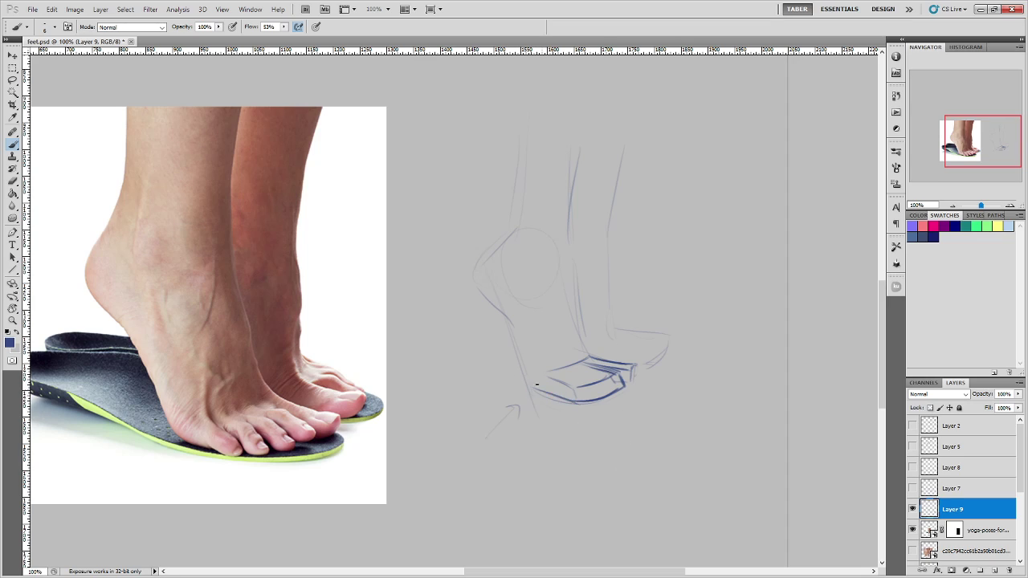
Block in the near foot's top instep plane and outer side, continuing the sole edge up to the angled heel.
{"action": "left_click_drag", "start_coordinate": [529, 375], "coordinate": [536, 393]}
{"action": "left_click_drag", "start_coordinate": [534, 300], "coordinate": [539, 344]}
{"action": "left_click_drag", "start_coordinate": [528, 283], "coordinate": [543, 355]}
{"action": "mouse_move", "coordinate": [584, 321]}
{"action": "left_mouse_down"}
{"action": "mouse_move", "coordinate": [585, 340]}
{"action": "mouse_move", "coordinate": [575, 273]}
{"action": "mouse_move", "coordinate": [589, 358]}
{"action": "mouse_move", "coordinate": [545, 365]}
{"action": "mouse_move", "coordinate": [547, 374]}
{"action": "mouse_move", "coordinate": [544, 363]}
{"action": "left_mouse_up"}
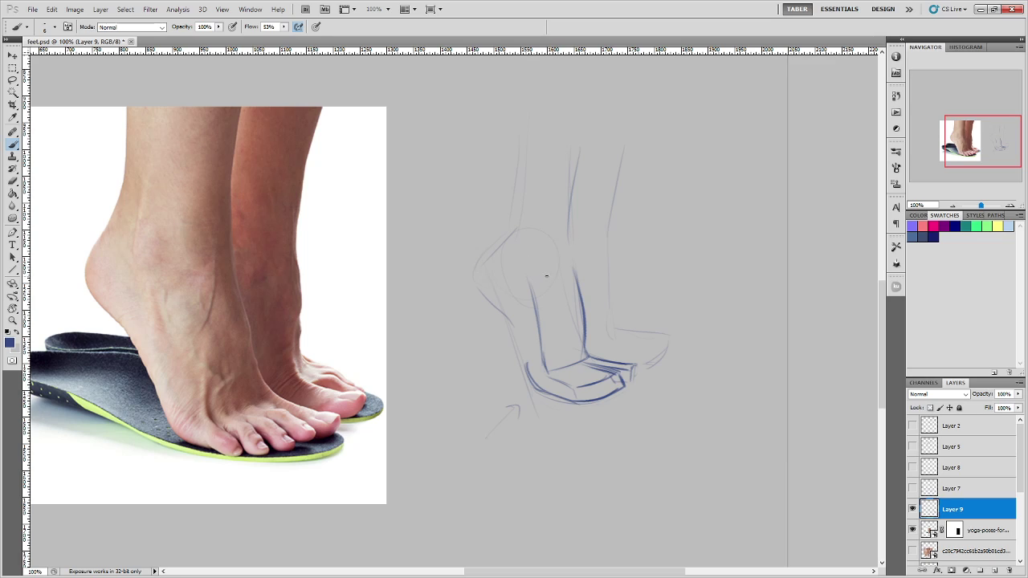
{"action": "left_click_drag", "start_coordinate": [528, 277], "coordinate": [575, 266]}
{"action": "left_click_drag", "start_coordinate": [504, 317], "coordinate": [532, 399]}
{"action": "left_click_drag", "start_coordinate": [479, 276], "coordinate": [516, 238]}
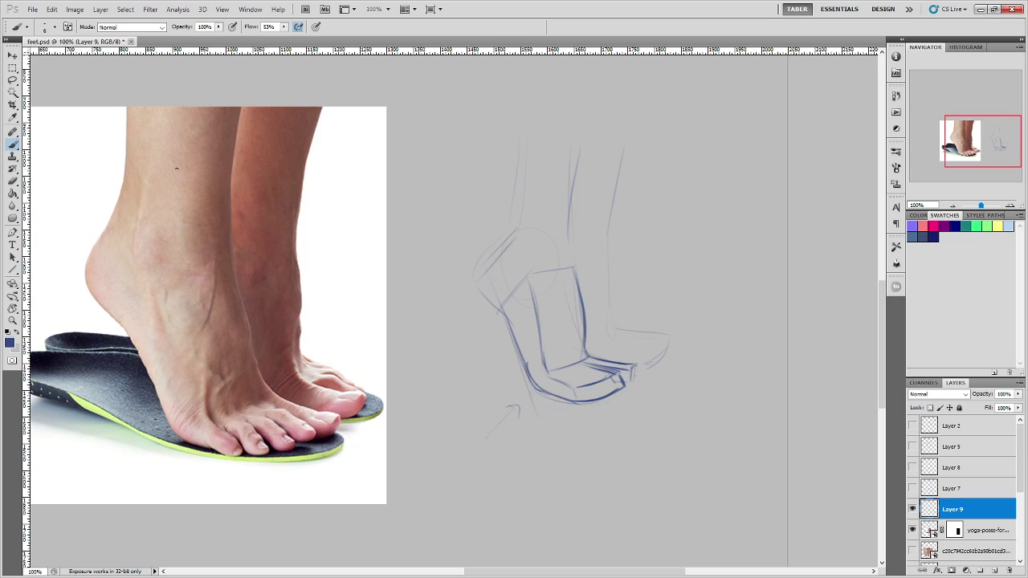
Connect the instep to the ankle with angled planes, draw the heel's back edge, and point an arrow at it.
{"action": "left_click_drag", "start_coordinate": [499, 236], "coordinate": [526, 279]}
{"action": "mouse_move", "coordinate": [499, 230]}
{"action": "left_mouse_down"}
{"action": "mouse_move", "coordinate": [551, 228]}
{"action": "mouse_move", "coordinate": [575, 268]}
{"action": "mouse_move", "coordinate": [529, 283]}
{"action": "left_mouse_up"}
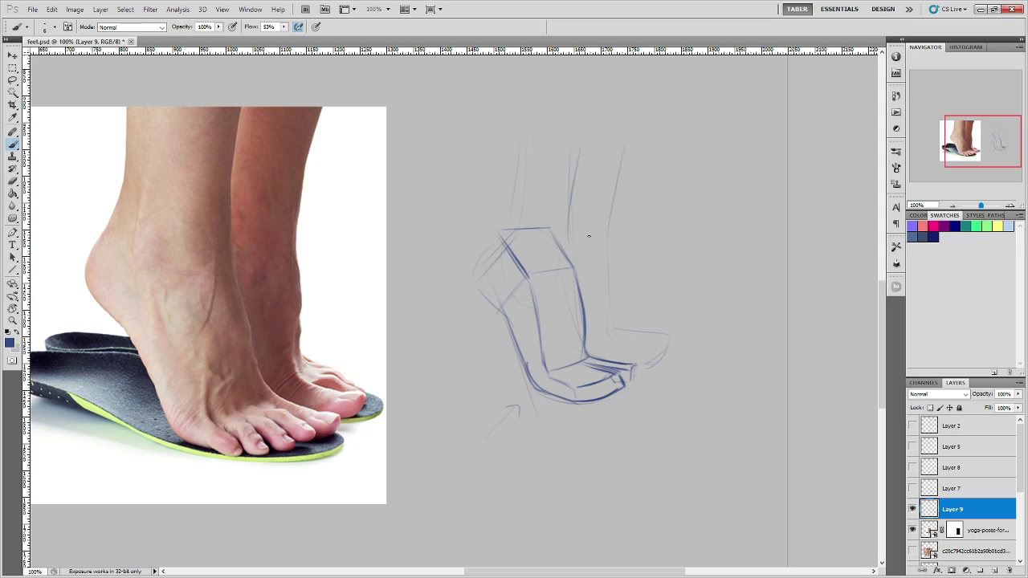
{"action": "mouse_move", "coordinate": [546, 227]}
{"action": "left_mouse_down"}
{"action": "mouse_move", "coordinate": [478, 254]}
{"action": "mouse_move", "coordinate": [498, 228]}
{"action": "mouse_move", "coordinate": [469, 272]}
{"action": "left_mouse_up"}
{"action": "mouse_move", "coordinate": [498, 231]}
{"action": "left_mouse_down"}
{"action": "mouse_move", "coordinate": [464, 273]}
{"action": "mouse_move", "coordinate": [503, 311]}
{"action": "left_mouse_up"}
{"action": "key", "text": "ctrl+z"}
{"action": "mouse_move", "coordinate": [440, 261]}
{"action": "left_mouse_down"}
{"action": "mouse_move", "coordinate": [471, 248]}
{"action": "mouse_move", "coordinate": [464, 260]}
{"action": "left_mouse_up"}
Draw the near leg's back and front contours rising from the ankle block.
{"action": "left_click_drag", "start_coordinate": [489, 244], "coordinate": [508, 212]}
{"action": "left_click_drag", "start_coordinate": [490, 241], "coordinate": [506, 208]}
{"action": "key", "text": "ctrl+alt+z"}
{"action": "key", "text": "ctrl+alt+z"}
{"action": "left_click_drag", "start_coordinate": [514, 220], "coordinate": [514, 136]}
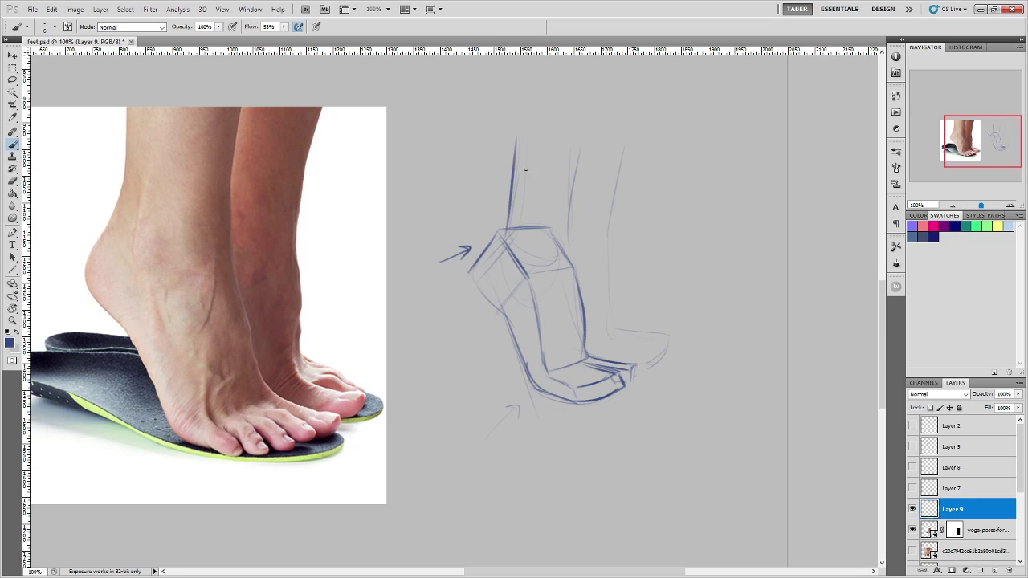
{"action": "key", "text": "ctrl+alt+z"}
{"action": "key", "text": "ctrl+alt+z"}
{"action": "left_click_drag", "start_coordinate": [507, 233], "coordinate": [518, 153]}
{"action": "left_click_drag", "start_coordinate": [565, 249], "coordinate": [578, 149]}
{"action": "left_click_drag", "start_coordinate": [509, 217], "coordinate": [518, 143]}
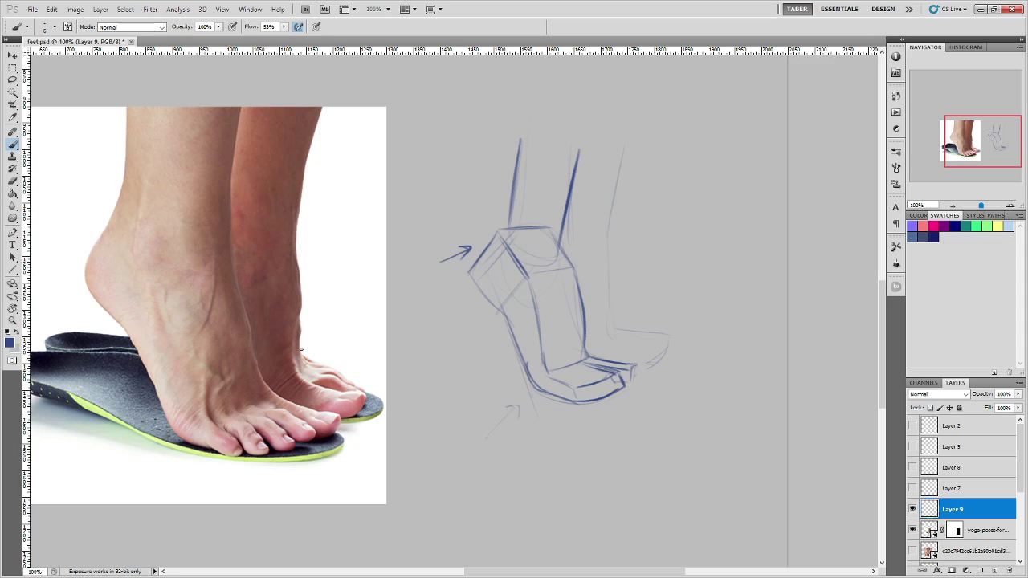
{"action": "mouse_move", "coordinate": [326, 314]}
{"action": "left_mouse_down"}
{"action": "mouse_move", "coordinate": [313, 344]}
{"action": "mouse_move", "coordinate": [325, 342]}
{"action": "left_mouse_up"}
{"action": "key", "text": "ctrl+alt+z"}
{"action": "key", "text": "ctrl+alt+z"}
Sketch light plane divisions on the far foot's toe mass, removing the heavier trial lines and arrow.
{"action": "mouse_move", "coordinate": [613, 348]}
{"action": "left_mouse_down"}
{"action": "mouse_move", "coordinate": [658, 355]}
{"action": "mouse_move", "coordinate": [607, 330]}
{"action": "mouse_move", "coordinate": [657, 344]}
{"action": "mouse_move", "coordinate": [628, 329]}
{"action": "mouse_move", "coordinate": [638, 356]}
{"action": "mouse_move", "coordinate": [634, 331]}
{"action": "mouse_move", "coordinate": [649, 344]}
{"action": "mouse_move", "coordinate": [633, 329]}
{"action": "mouse_move", "coordinate": [658, 364]}
{"action": "left_mouse_up"}
{"action": "mouse_move", "coordinate": [607, 351]}
{"action": "left_mouse_down"}
{"action": "mouse_move", "coordinate": [658, 357]}
{"action": "mouse_move", "coordinate": [647, 353]}
{"action": "mouse_move", "coordinate": [653, 376]}
{"action": "left_mouse_up"}
{"action": "key", "text": "ctrl+z"}
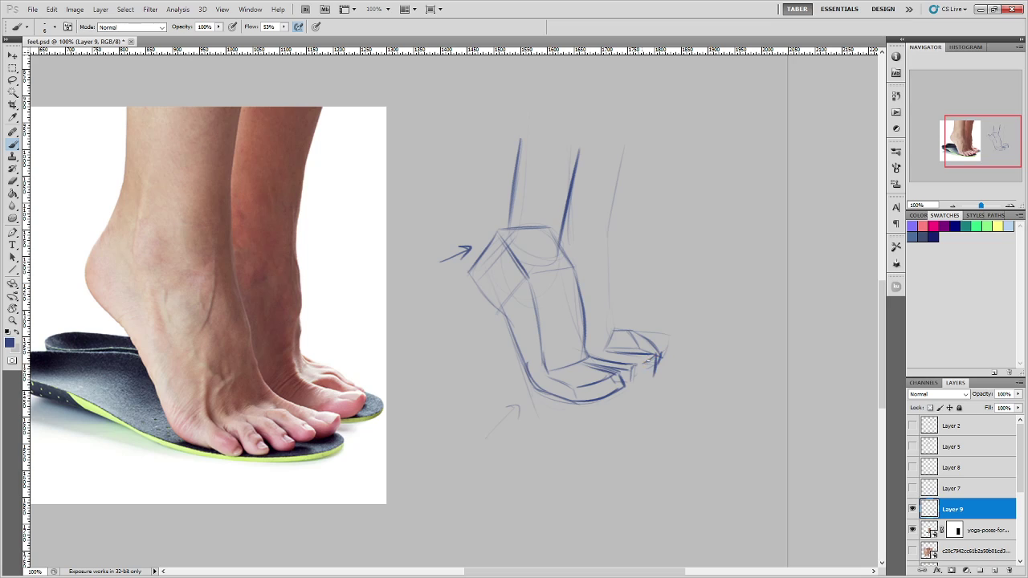
{"action": "mouse_move", "coordinate": [603, 357]}
{"action": "left_mouse_down"}
{"action": "mouse_move", "coordinate": [667, 362]}
{"action": "mouse_move", "coordinate": [653, 370]}
{"action": "left_mouse_up"}
{"action": "left_click_drag", "start_coordinate": [636, 420], "coordinate": [633, 394]}
{"action": "left_click_drag", "start_coordinate": [635, 389], "coordinate": [644, 397]}
{"action": "key", "text": "ctrl+alt+z"}
{"action": "key", "text": "ctrl+alt+z"}
{"action": "key", "text": "ctrl+z"}
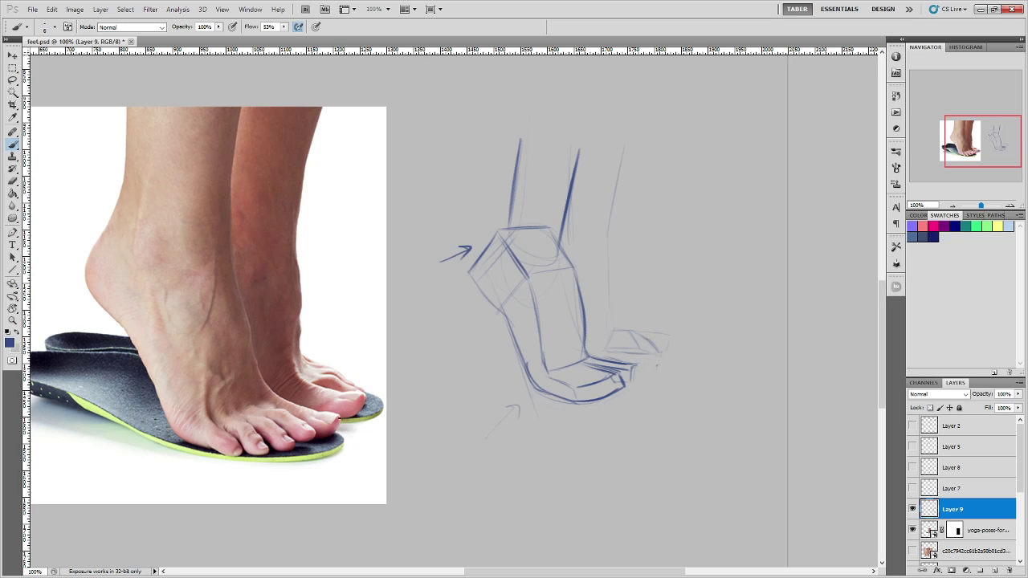
Box in the far foot's big toe tip and try a small tilted square with a circle beside the sketch.
{"action": "mouse_move", "coordinate": [651, 366]}
{"action": "left_mouse_down"}
{"action": "mouse_move", "coordinate": [637, 369]}
{"action": "mouse_move", "coordinate": [658, 351]}
{"action": "mouse_move", "coordinate": [659, 366]}
{"action": "mouse_move", "coordinate": [614, 350]}
{"action": "mouse_move", "coordinate": [656, 353]}
{"action": "left_mouse_up"}
{"action": "mouse_move", "coordinate": [719, 167]}
{"action": "left_mouse_down"}
{"action": "mouse_move", "coordinate": [699, 171]}
{"action": "mouse_move", "coordinate": [703, 194]}
{"action": "mouse_move", "coordinate": [730, 186]}
{"action": "mouse_move", "coordinate": [705, 193]}
{"action": "mouse_move", "coordinate": [719, 180]}
{"action": "left_mouse_up"}
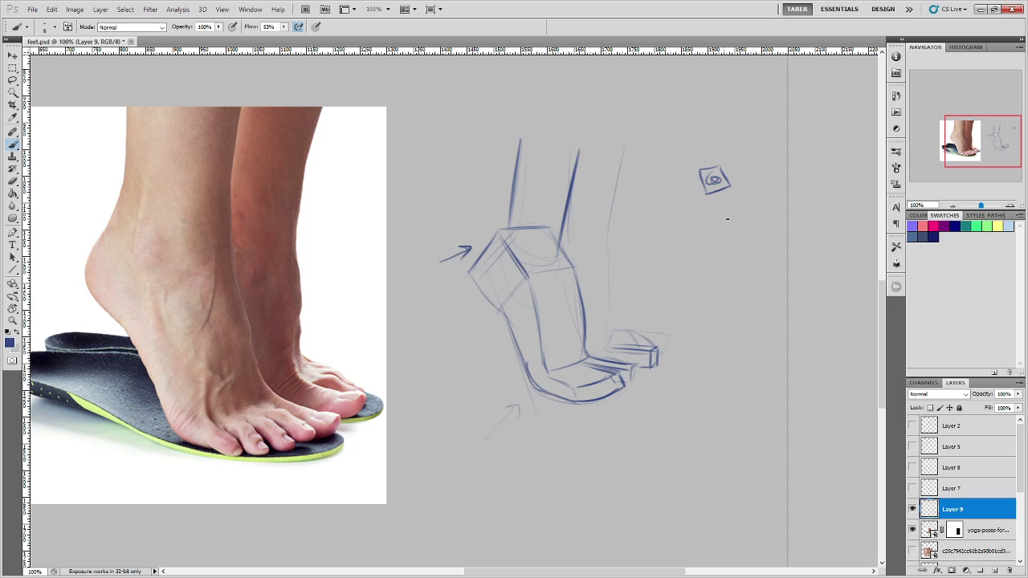
{"action": "key", "text": "ctrl+alt+z"}
{"action": "key", "text": "ctrl+alt+z"}
{"action": "key", "text": "ctrl+alt+z"}
{"action": "key", "text": "ctrl+alt+z"}
{"action": "key", "text": "ctrl+alt+z"}
Define the far foot's toe planes and instep contour, curve its ankle line, and draw both sides of the far leg.
{"action": "left_click_drag", "start_coordinate": [622, 346], "coordinate": [643, 346]}
{"action": "left_click_drag", "start_coordinate": [631, 329], "coordinate": [658, 362]}
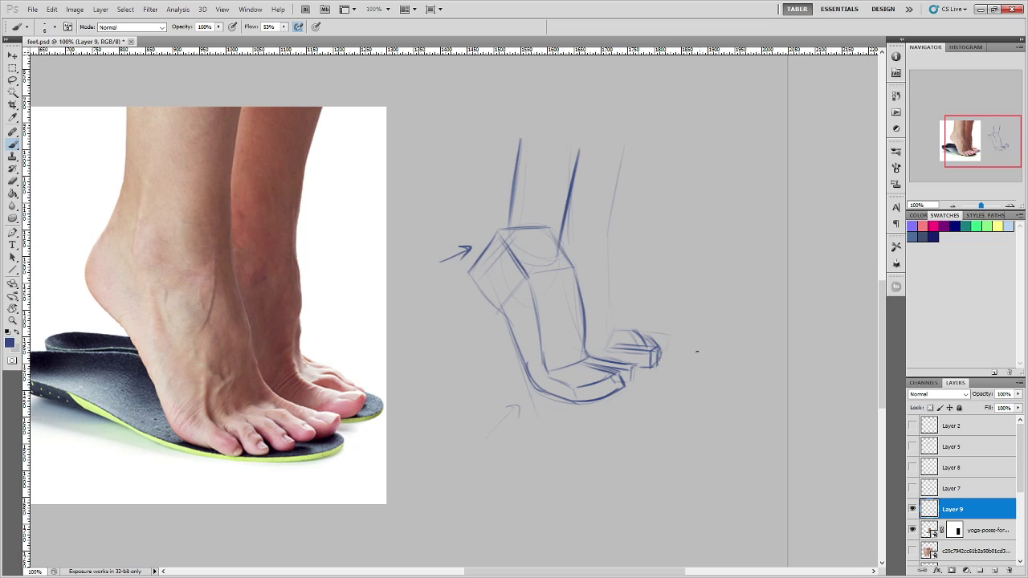
{"action": "mouse_move", "coordinate": [621, 328]}
{"action": "left_mouse_down"}
{"action": "mouse_move", "coordinate": [638, 331]}
{"action": "mouse_move", "coordinate": [640, 345]}
{"action": "mouse_move", "coordinate": [615, 342]}
{"action": "left_mouse_up"}
{"action": "mouse_move", "coordinate": [620, 329]}
{"action": "left_mouse_down"}
{"action": "mouse_move", "coordinate": [614, 273]}
{"action": "mouse_move", "coordinate": [621, 332]}
{"action": "mouse_move", "coordinate": [604, 273]}
{"action": "mouse_move", "coordinate": [611, 325]}
{"action": "left_mouse_up"}
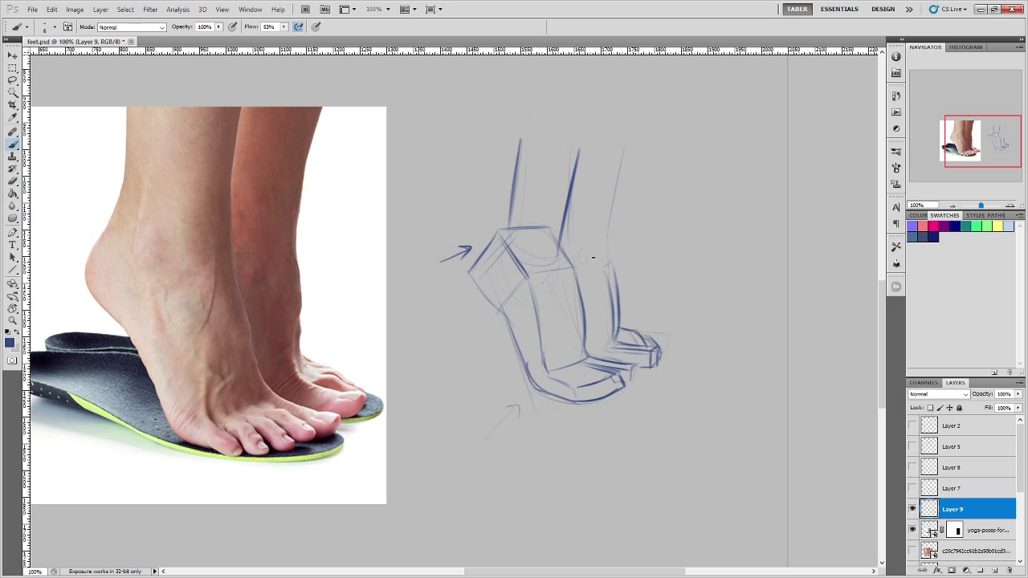
{"action": "left_click_drag", "start_coordinate": [587, 245], "coordinate": [615, 259]}
{"action": "mouse_move", "coordinate": [624, 166]}
{"action": "left_mouse_down"}
{"action": "mouse_move", "coordinate": [567, 241]}
{"action": "mouse_move", "coordinate": [601, 258]}
{"action": "mouse_move", "coordinate": [587, 258]}
{"action": "mouse_move", "coordinate": [573, 250]}
{"action": "mouse_move", "coordinate": [607, 259]}
{"action": "left_mouse_up"}
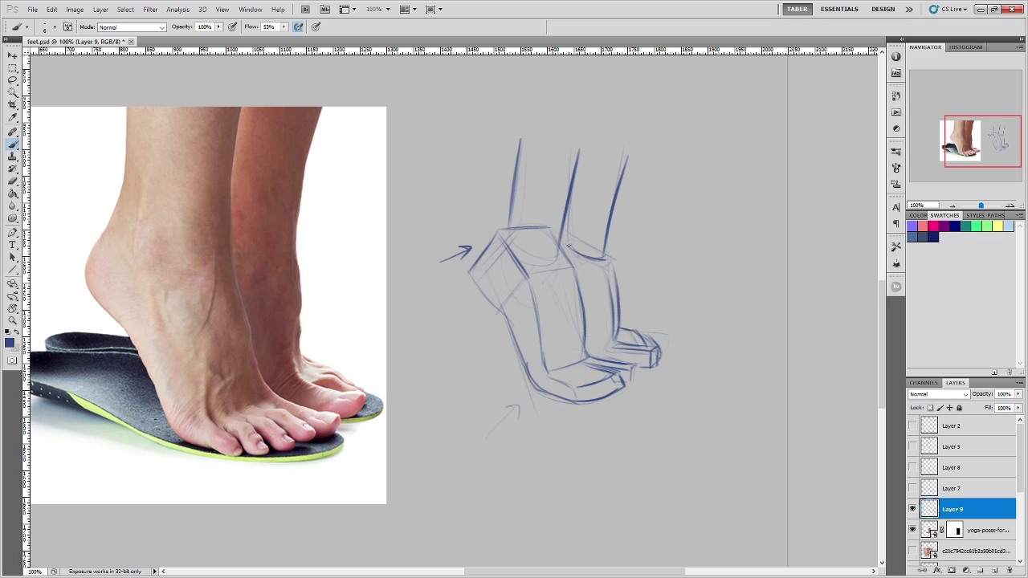
{"action": "mouse_move", "coordinate": [584, 257]}
{"action": "left_mouse_down"}
{"action": "mouse_move", "coordinate": [555, 233]}
{"action": "mouse_move", "coordinate": [560, 241]}
{"action": "mouse_move", "coordinate": [562, 157]}
{"action": "left_mouse_up"}
{"action": "key", "text": "ctrl+z"}
{"action": "left_click_drag", "start_coordinate": [557, 230], "coordinate": [570, 156]}
{"action": "mouse_move", "coordinate": [270, 202]}
{"action": "left_mouse_down"}
{"action": "mouse_move", "coordinate": [240, 177]}
{"action": "mouse_move", "coordinate": [250, 168]}
{"action": "left_mouse_up"}
{"action": "left_click_drag", "start_coordinate": [286, 499], "coordinate": [287, 466]}
{"action": "mouse_move", "coordinate": [281, 477]}
{"action": "left_mouse_down"}
{"action": "mouse_move", "coordinate": [287, 464]}
{"action": "mouse_move", "coordinate": [293, 475]}
{"action": "left_mouse_up"}
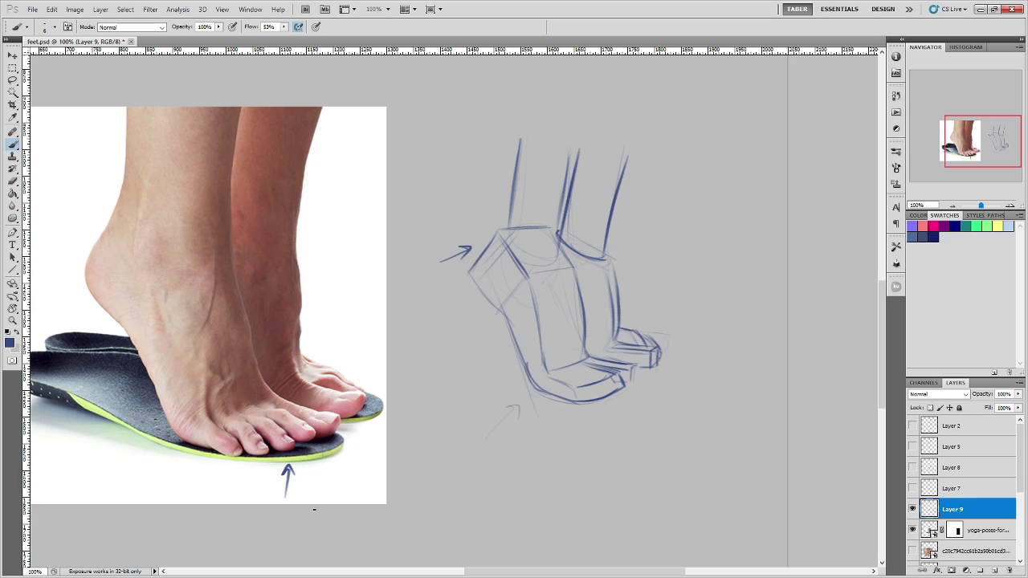
{"action": "key", "text": "ctrl+alt+z"}
{"action": "key", "text": "ctrl+alt+z"}
{"action": "left_click_drag", "start_coordinate": [262, 363], "coordinate": [273, 374]}
{"action": "key", "text": "bracketright"}
{"action": "key", "text": "bracketright"}
{"action": "key", "text": "bracketright"}
{"action": "key", "text": "bracketright"}
{"action": "key", "text": "bracketright"}
{"action": "mouse_move", "coordinate": [560, 194]}
{"action": "left_mouse_down"}
{"action": "mouse_move", "coordinate": [521, 284]}
{"action": "mouse_move", "coordinate": [537, 344]}
{"action": "mouse_move", "coordinate": [645, 330]}
{"action": "mouse_move", "coordinate": [608, 390]}
{"action": "left_mouse_up"}
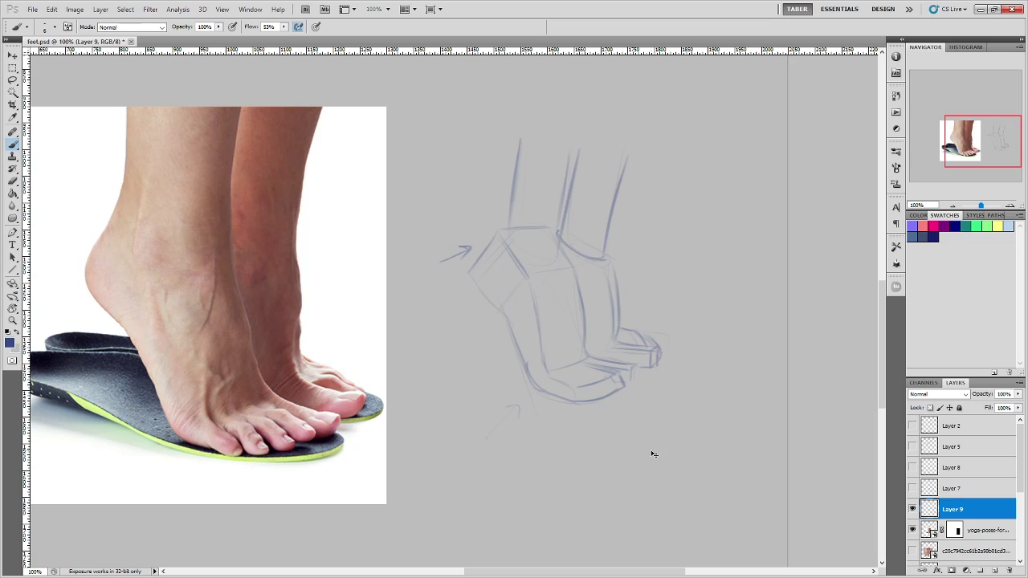
{"action": "key", "text": "ctrl+z"}
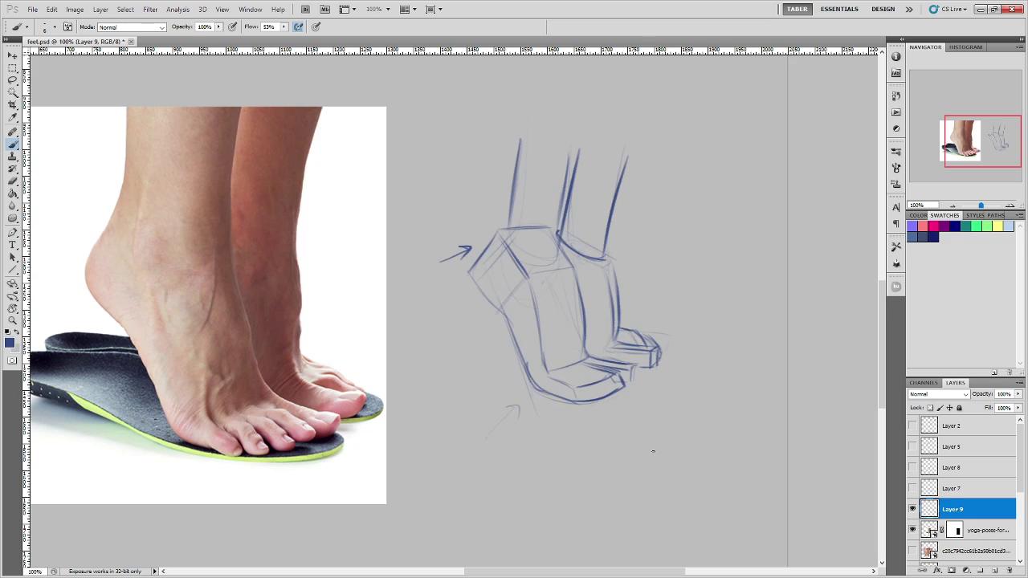
Reduce the construction sketch layer's opacity to 16% and add a new layer above it.
{"action": "left_click", "coordinate": [1018, 394]}
{"action": "left_click_drag", "start_coordinate": [1002, 409], "coordinate": [972, 407]}
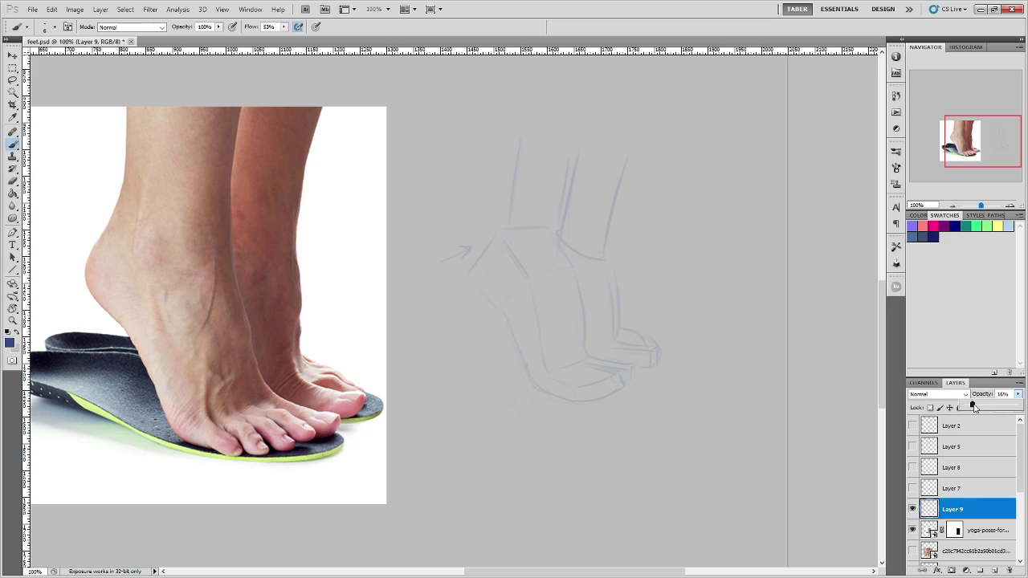
{"action": "left_click", "coordinate": [995, 570]}
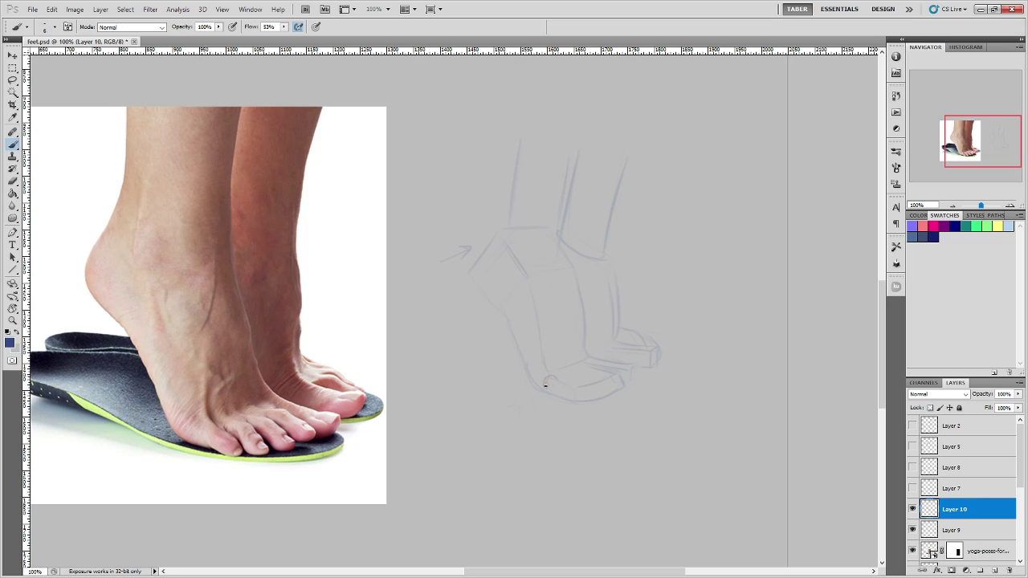
Outline the near foot's individual toes over the faded construction, from the little toe across to the big toe.
{"action": "left_click_drag", "start_coordinate": [544, 386], "coordinate": [551, 382]}
{"action": "left_click_drag", "start_coordinate": [553, 392], "coordinate": [571, 399]}
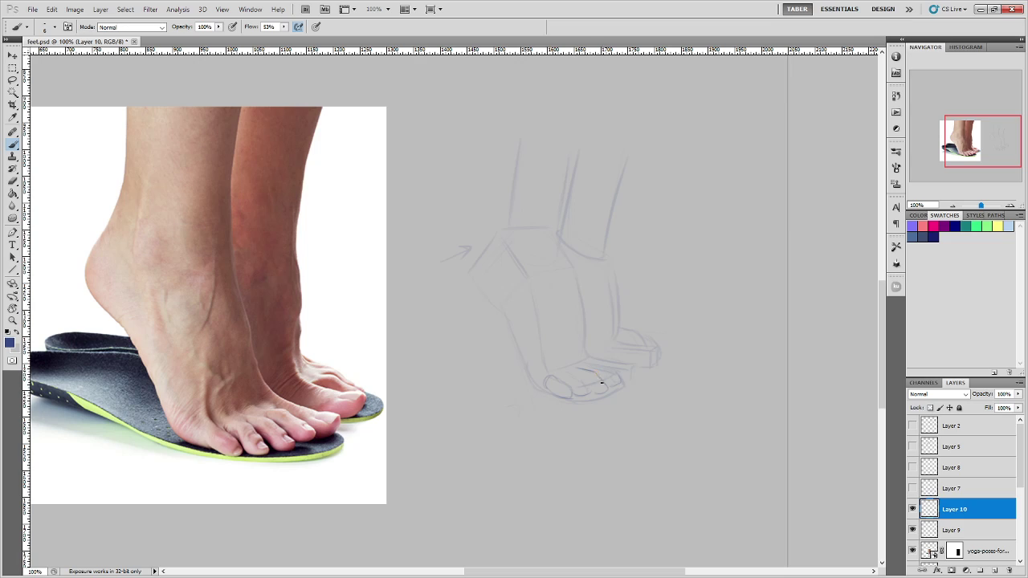
{"action": "left_click_drag", "start_coordinate": [583, 369], "coordinate": [594, 372]}
{"action": "mouse_move", "coordinate": [591, 384]}
{"action": "left_mouse_down"}
{"action": "mouse_move", "coordinate": [564, 370]}
{"action": "mouse_move", "coordinate": [589, 397]}
{"action": "left_mouse_up"}
{"action": "left_click_drag", "start_coordinate": [614, 382], "coordinate": [615, 375]}
{"action": "left_click_drag", "start_coordinate": [611, 373], "coordinate": [585, 363]}
{"action": "left_click_drag", "start_coordinate": [590, 356], "coordinate": [630, 363]}
{"action": "key", "text": "ctrl+z"}
{"action": "left_click_drag", "start_coordinate": [628, 382], "coordinate": [636, 373]}
{"action": "left_click_drag", "start_coordinate": [603, 364], "coordinate": [626, 365]}
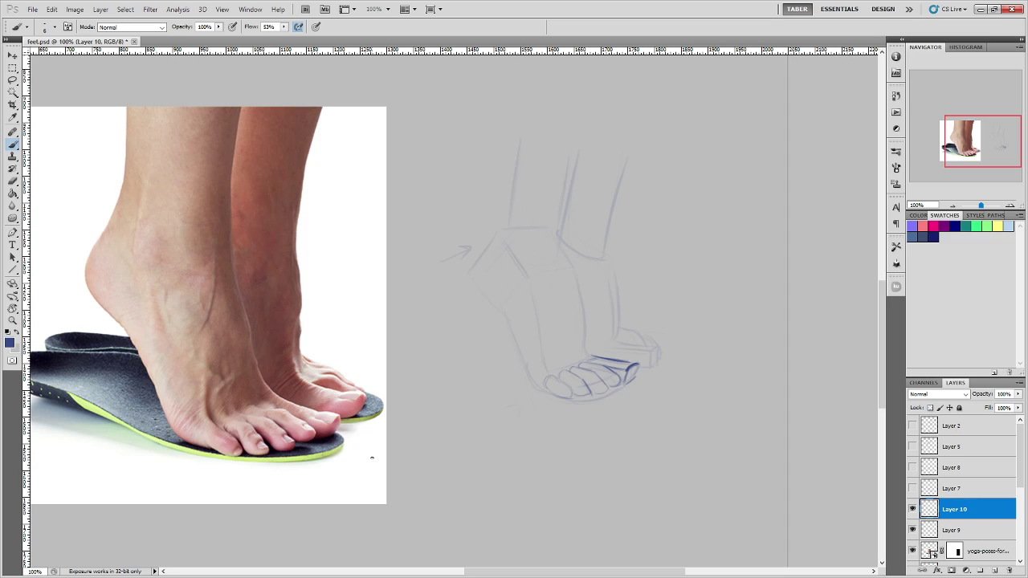
{"action": "left_click_drag", "start_coordinate": [190, 470], "coordinate": [363, 450]}
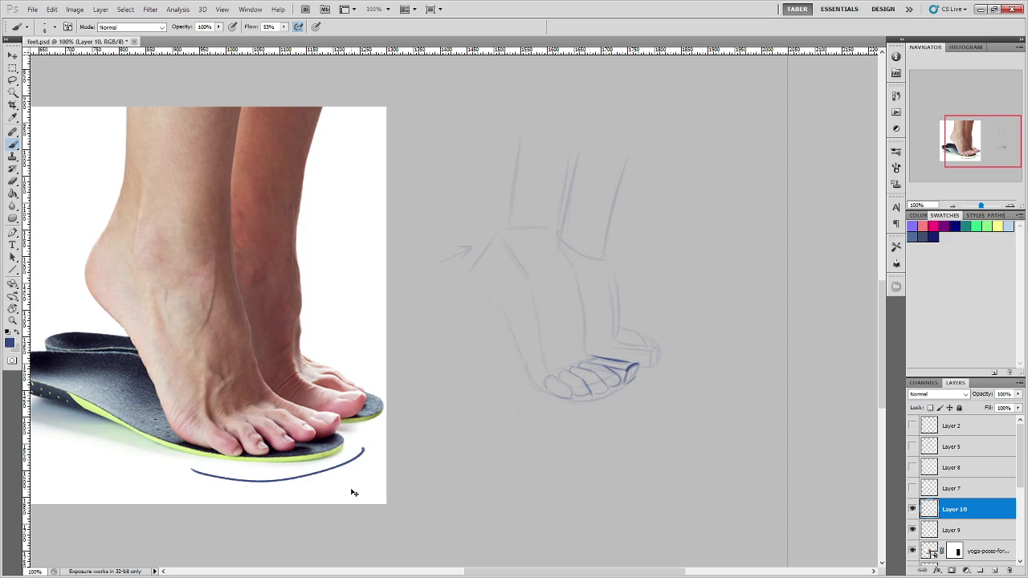
{"action": "key", "text": "ctrl+z"}
{"action": "left_click_drag", "start_coordinate": [530, 421], "coordinate": [663, 386]}
{"action": "key", "text": "ctrl+z"}
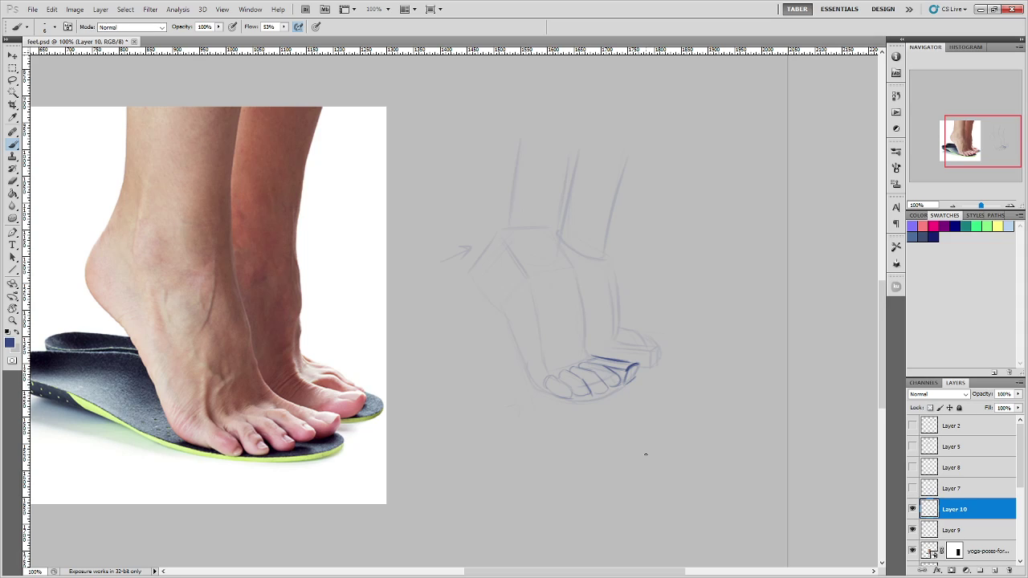
{"action": "mouse_move", "coordinate": [560, 415]}
{"action": "left_mouse_down"}
{"action": "mouse_move", "coordinate": [652, 385]}
{"action": "mouse_move", "coordinate": [650, 397]}
{"action": "left_mouse_up"}
{"action": "key", "text": "ctrl+z"}
{"action": "left_click_drag", "start_coordinate": [320, 464], "coordinate": [346, 436]}
{"action": "key", "text": "ctrl+z"}
{"action": "key", "text": "ctrl+z"}
Refine the toe shapes with a smaller brush and add short tendon lines where the toes meet the near foot.
{"action": "key", "text": "bracketleft"}
{"action": "key", "text": "bracketleft"}
{"action": "key", "text": "bracketleft"}
{"action": "left_click_drag", "start_coordinate": [615, 382], "coordinate": [617, 378]}
{"action": "mouse_move", "coordinate": [582, 366]}
{"action": "left_mouse_down"}
{"action": "mouse_move", "coordinate": [605, 358]}
{"action": "mouse_move", "coordinate": [578, 367]}
{"action": "left_mouse_up"}
{"action": "left_click_drag", "start_coordinate": [550, 356], "coordinate": [565, 377]}
{"action": "left_click_drag", "start_coordinate": [580, 362], "coordinate": [583, 359]}
{"action": "mouse_move", "coordinate": [595, 360]}
{"action": "left_mouse_down"}
{"action": "mouse_move", "coordinate": [603, 356]}
{"action": "mouse_move", "coordinate": [587, 341]}
{"action": "left_mouse_up"}
{"action": "mouse_move", "coordinate": [548, 356]}
{"action": "left_mouse_down"}
{"action": "mouse_move", "coordinate": [544, 373]}
{"action": "mouse_move", "coordinate": [540, 358]}
{"action": "left_mouse_up"}
{"action": "key", "text": "ctrl+z"}
Draw the near foot's outer contour from the little toe along the sole, around the heel and up the leg.
{"action": "mouse_move", "coordinate": [520, 361]}
{"action": "left_mouse_down"}
{"action": "mouse_move", "coordinate": [544, 389]}
{"action": "mouse_move", "coordinate": [530, 383]}
{"action": "left_mouse_up"}
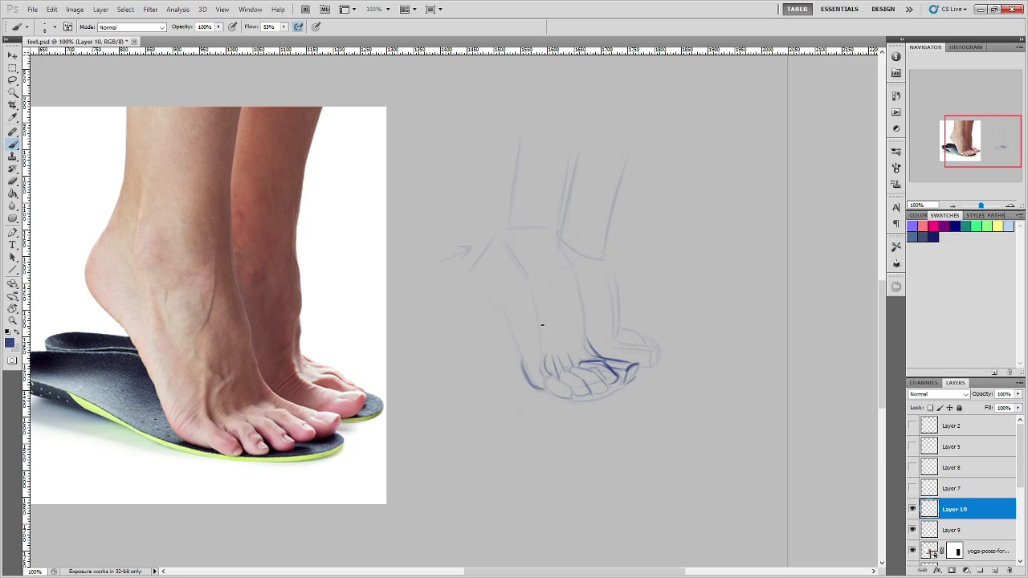
{"action": "mouse_move", "coordinate": [518, 361]}
{"action": "left_mouse_down"}
{"action": "mouse_move", "coordinate": [501, 315]}
{"action": "mouse_move", "coordinate": [529, 384]}
{"action": "left_mouse_up"}
{"action": "mouse_move", "coordinate": [474, 287]}
{"action": "left_mouse_down"}
{"action": "mouse_move", "coordinate": [500, 312]}
{"action": "mouse_move", "coordinate": [464, 276]}
{"action": "mouse_move", "coordinate": [477, 292]}
{"action": "left_mouse_up"}
{"action": "key", "text": "ctrl+z"}
{"action": "left_click_drag", "start_coordinate": [473, 256], "coordinate": [498, 228]}
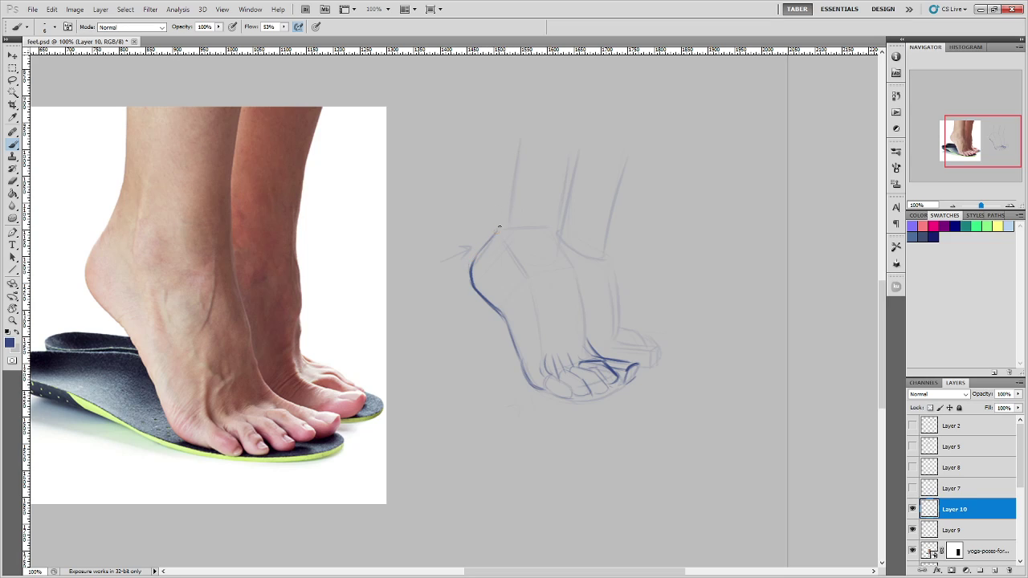
{"action": "mouse_move", "coordinate": [492, 235]}
{"action": "left_mouse_down"}
{"action": "mouse_move", "coordinate": [511, 185]}
{"action": "mouse_move", "coordinate": [493, 248]}
{"action": "mouse_move", "coordinate": [516, 138]}
{"action": "left_mouse_up"}
{"action": "left_click_drag", "start_coordinate": [497, 220], "coordinate": [473, 262]}
Block in the outer ankle bone as a faceted diamond and wrap rounded cross-contours over the near foot's instep.
{"action": "mouse_move", "coordinate": [504, 237]}
{"action": "left_mouse_down"}
{"action": "mouse_move", "coordinate": [501, 260]}
{"action": "mouse_move", "coordinate": [512, 267]}
{"action": "mouse_move", "coordinate": [520, 215]}
{"action": "mouse_move", "coordinate": [529, 228]}
{"action": "left_mouse_up"}
{"action": "left_click_drag", "start_coordinate": [516, 267], "coordinate": [529, 229]}
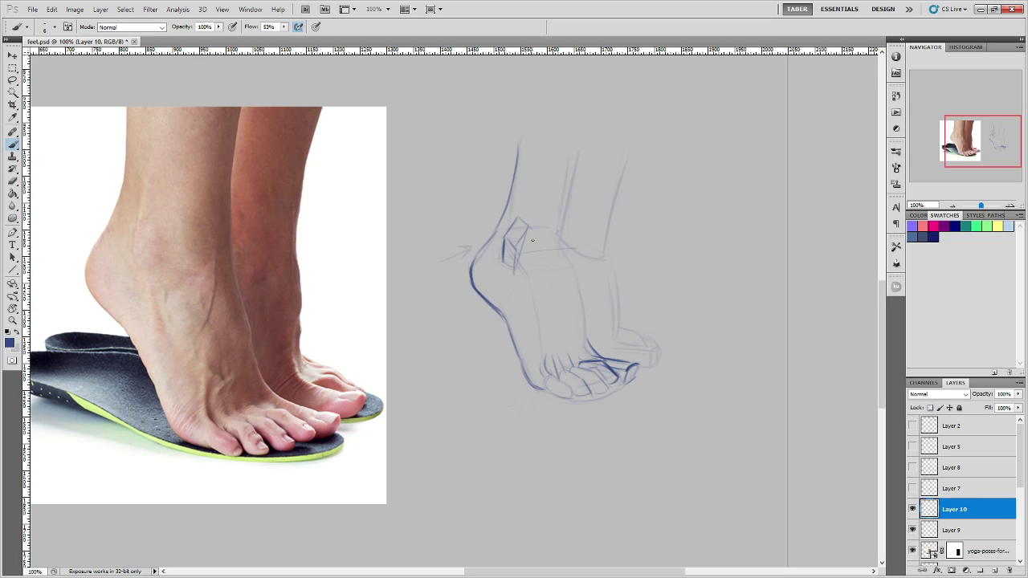
{"action": "left_click_drag", "start_coordinate": [524, 268], "coordinate": [569, 262]}
{"action": "mouse_move", "coordinate": [542, 258]}
{"action": "left_mouse_down"}
{"action": "mouse_move", "coordinate": [555, 257]}
{"action": "mouse_move", "coordinate": [528, 269]}
{"action": "mouse_move", "coordinate": [565, 257]}
{"action": "mouse_move", "coordinate": [556, 256]}
{"action": "mouse_move", "coordinate": [572, 265]}
{"action": "left_mouse_up"}
{"action": "mouse_move", "coordinate": [548, 255]}
{"action": "left_mouse_down"}
{"action": "mouse_move", "coordinate": [528, 271]}
{"action": "mouse_move", "coordinate": [574, 261]}
{"action": "mouse_move", "coordinate": [558, 258]}
{"action": "mouse_move", "coordinate": [533, 272]}
{"action": "mouse_move", "coordinate": [550, 261]}
{"action": "mouse_move", "coordinate": [569, 268]}
{"action": "mouse_move", "coordinate": [535, 268]}
{"action": "mouse_move", "coordinate": [571, 268]}
{"action": "left_mouse_up"}
{"action": "key", "text": "ctrl+z"}
{"action": "left_click_drag", "start_coordinate": [547, 305], "coordinate": [573, 304]}
{"action": "left_click_drag", "start_coordinate": [150, 288], "coordinate": [187, 372]}
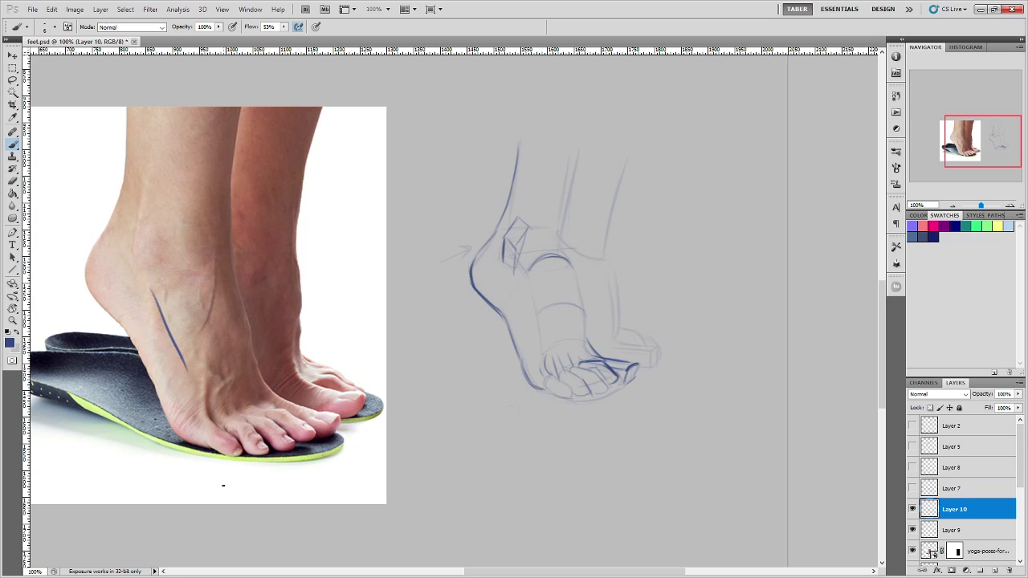
{"action": "key", "text": "ctrl+z"}
{"action": "left_click_drag", "start_coordinate": [536, 344], "coordinate": [528, 307]}
{"action": "key", "text": "ctrl+z"}
Draw the near leg's front contour down through the ankle and along the instep to the big toe.
{"action": "left_click_drag", "start_coordinate": [567, 224], "coordinate": [569, 261]}
{"action": "left_click_drag", "start_coordinate": [568, 230], "coordinate": [578, 181]}
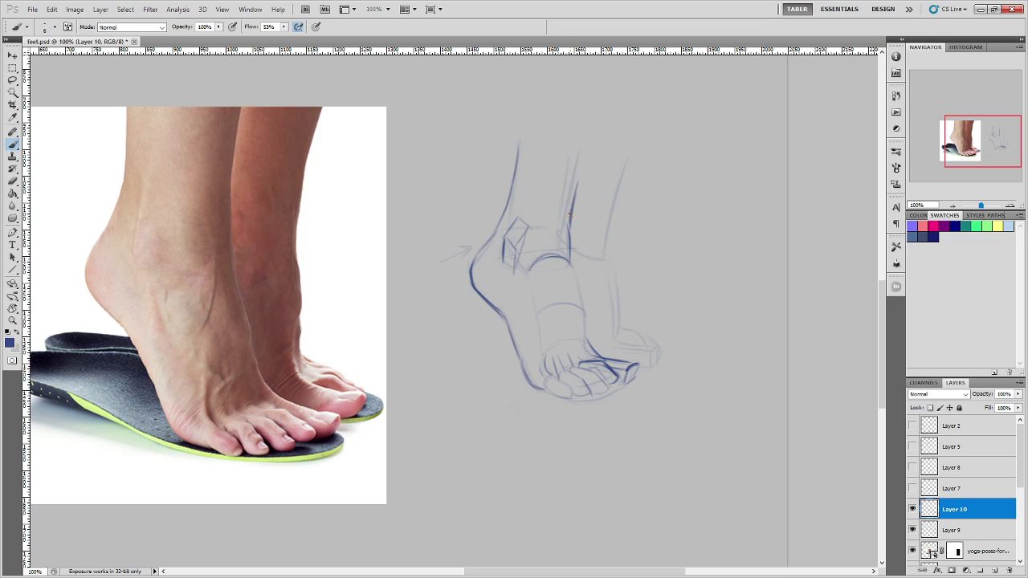
{"action": "left_click_drag", "start_coordinate": [570, 215], "coordinate": [590, 161]}
{"action": "key", "text": "ctrl+z"}
{"action": "left_click_drag", "start_coordinate": [569, 254], "coordinate": [591, 352]}
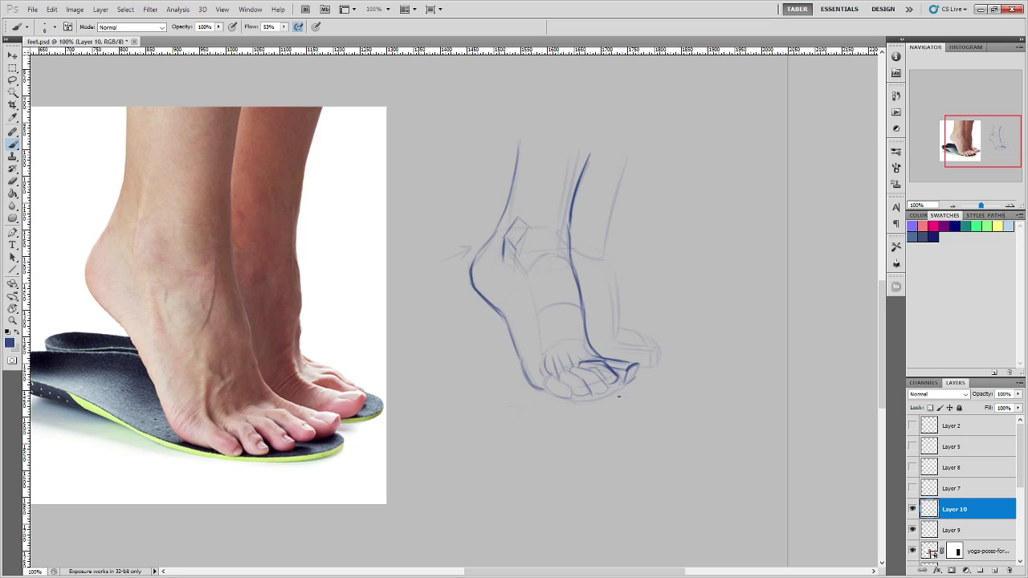
Draw the near foot's toenails on the middle toes and big toe, following the angle of each toe.
{"action": "key", "text": "ctrl+plus"}
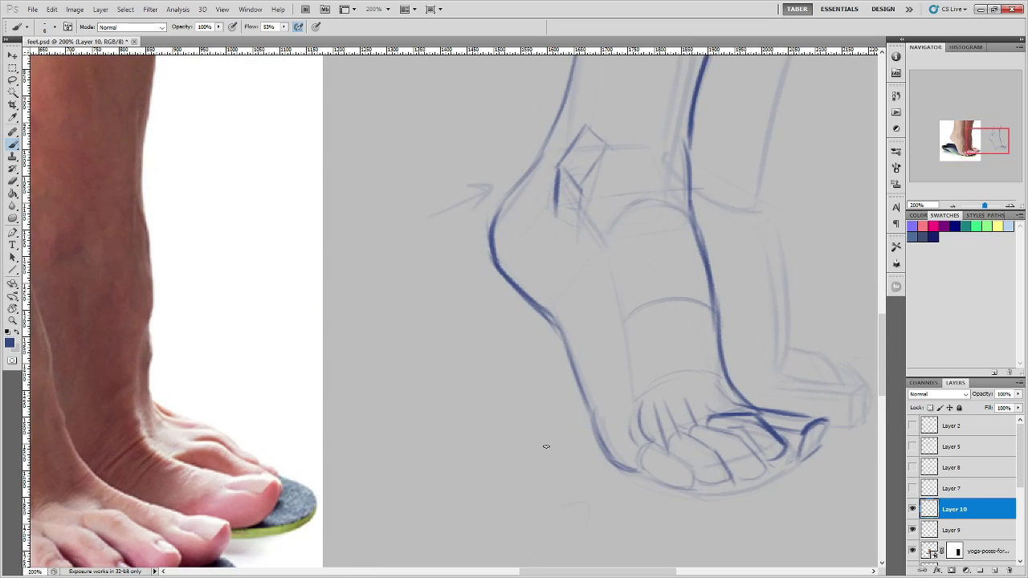
{"action": "left_click_drag", "start_coordinate": [695, 484], "coordinate": [748, 375]}
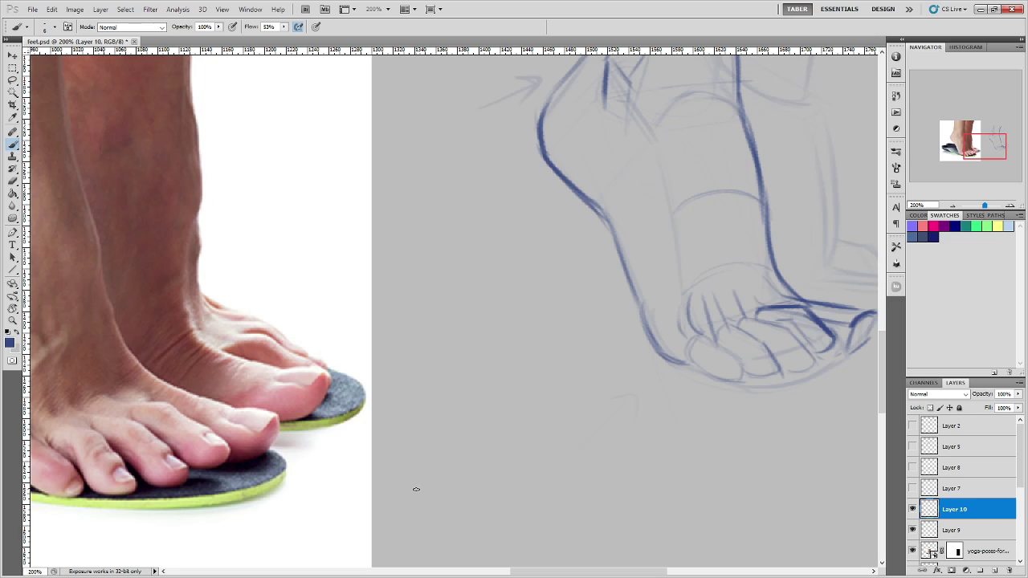
{"action": "left_click_drag", "start_coordinate": [754, 431], "coordinate": [634, 452]}
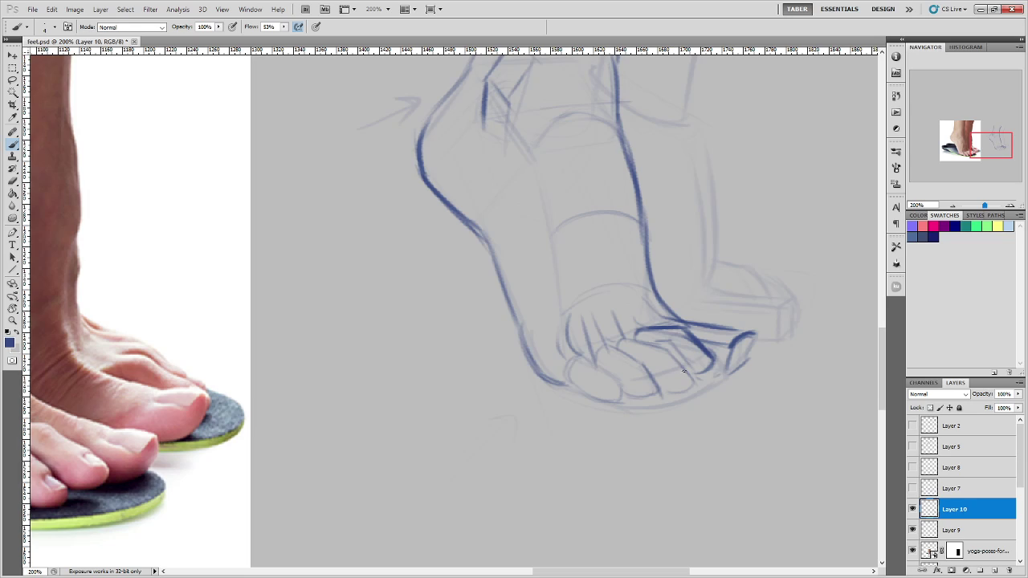
{"action": "left_click_drag", "start_coordinate": [692, 372], "coordinate": [631, 355]}
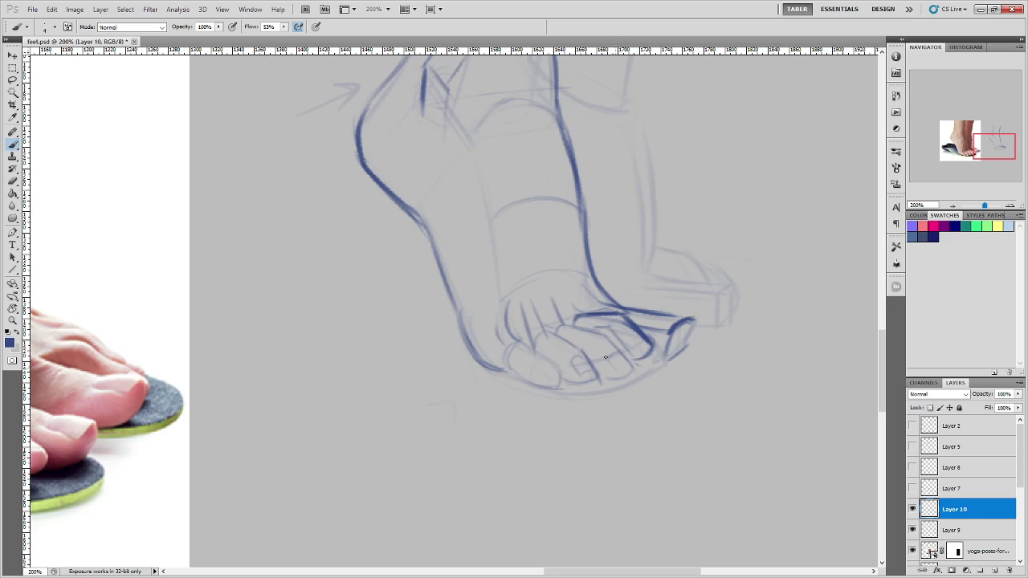
{"action": "left_click_drag", "start_coordinate": [608, 360], "coordinate": [616, 373]}
{"action": "mouse_move", "coordinate": [642, 326]}
{"action": "left_mouse_down"}
{"action": "mouse_move", "coordinate": [667, 333]}
{"action": "mouse_move", "coordinate": [669, 311]}
{"action": "mouse_move", "coordinate": [663, 316]}
{"action": "mouse_move", "coordinate": [693, 320]}
{"action": "left_mouse_up"}
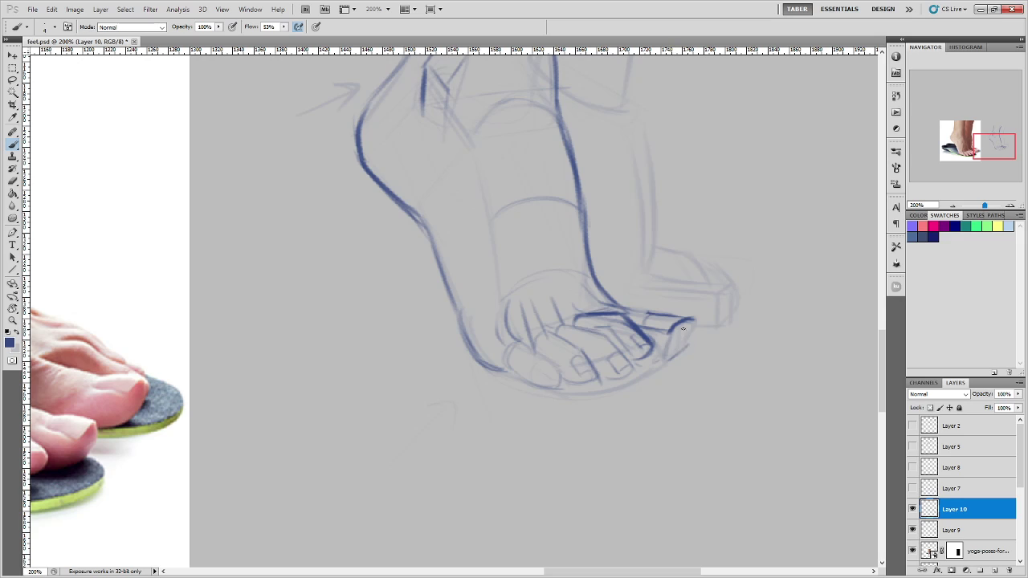
Compare the big toe with the photo and redraw its upper contour with a softer bend behind the nail.
{"action": "left_click_drag", "start_coordinate": [246, 394], "coordinate": [525, 339]}
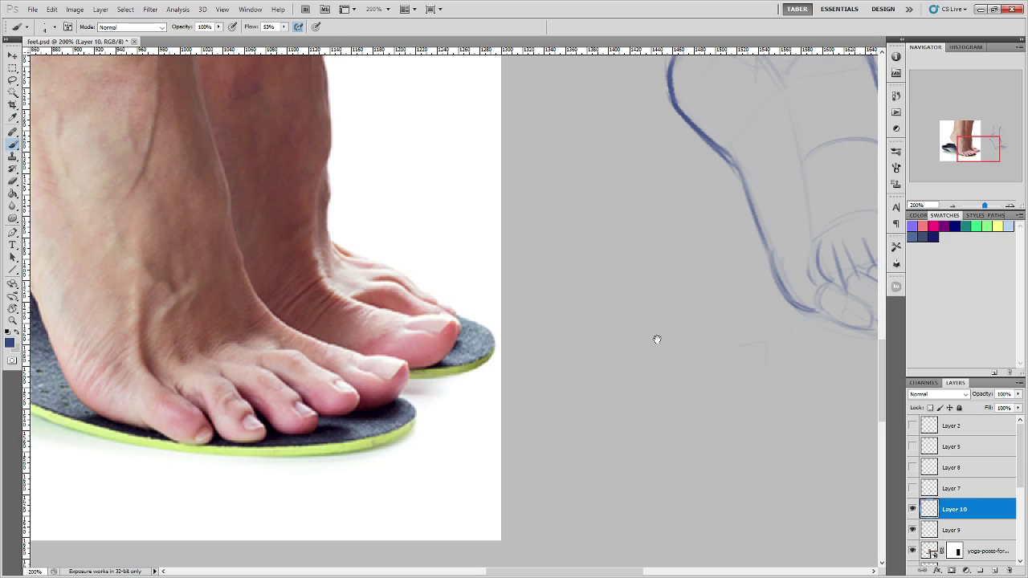
{"action": "left_click_drag", "start_coordinate": [656, 340], "coordinate": [380, 354]}
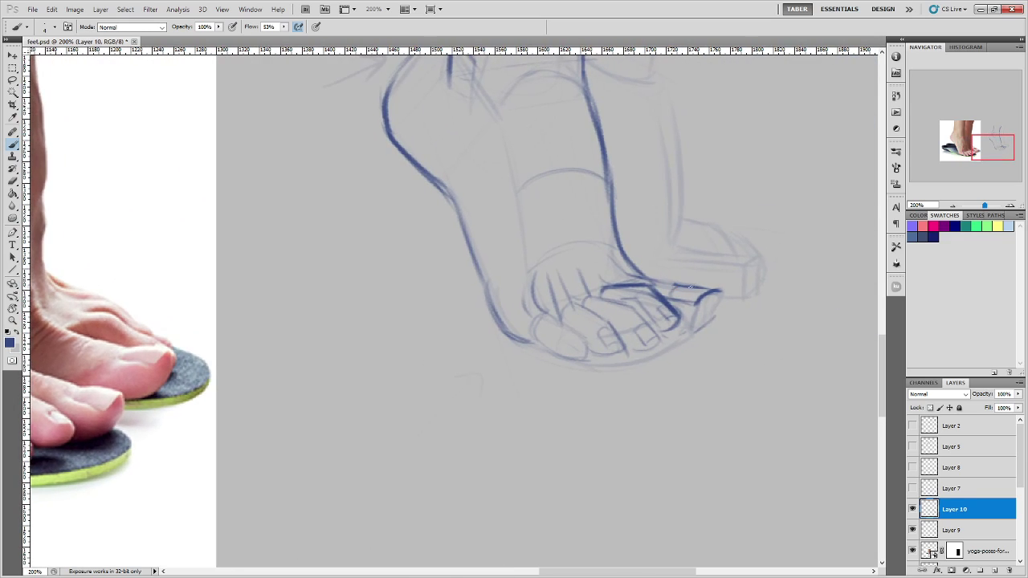
{"action": "left_click_drag", "start_coordinate": [676, 286], "coordinate": [719, 290]}
{"action": "key", "text": "ctrl+z"}
{"action": "mouse_move", "coordinate": [680, 282]}
{"action": "left_mouse_down"}
{"action": "mouse_move", "coordinate": [648, 279]}
{"action": "mouse_move", "coordinate": [624, 250]}
{"action": "left_mouse_up"}
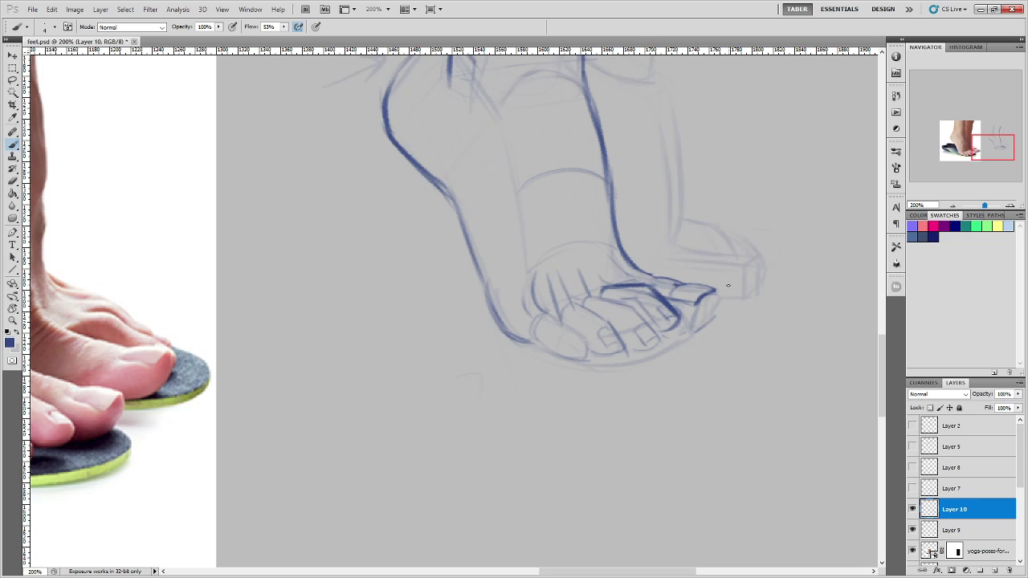
Draw the rounded front tip of the near foot's big toe, curving down from the nail.
{"action": "mouse_move", "coordinate": [728, 285]}
{"action": "left_mouse_down"}
{"action": "mouse_move", "coordinate": [757, 257]}
{"action": "mouse_move", "coordinate": [745, 286]}
{"action": "mouse_move", "coordinate": [753, 269]}
{"action": "mouse_move", "coordinate": [755, 280]}
{"action": "mouse_move", "coordinate": [729, 294]}
{"action": "mouse_move", "coordinate": [761, 280]}
{"action": "mouse_move", "coordinate": [737, 286]}
{"action": "left_mouse_up"}
{"action": "key", "text": "ctrl+z"}
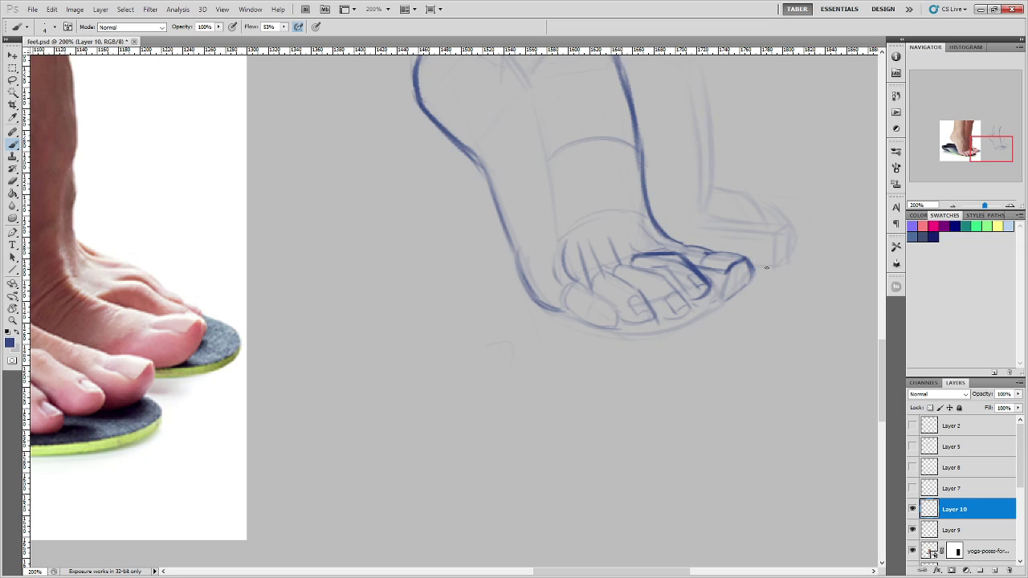
{"action": "key", "text": "ctrl+alt+z"}
{"action": "key", "text": "ctrl+alt+z"}
{"action": "key", "text": "ctrl+alt+z"}
{"action": "key", "text": "ctrl+shift+z"}
{"action": "mouse_move", "coordinate": [748, 260]}
{"action": "left_mouse_down"}
{"action": "mouse_move", "coordinate": [717, 293]}
{"action": "mouse_move", "coordinate": [735, 297]}
{"action": "mouse_move", "coordinate": [720, 297]}
{"action": "mouse_move", "coordinate": [752, 272]}
{"action": "mouse_move", "coordinate": [726, 296]}
{"action": "mouse_move", "coordinate": [714, 293]}
{"action": "mouse_move", "coordinate": [751, 276]}
{"action": "left_mouse_up"}
Redraw the underside of the big toe's tip so it curves back to meet the second toe.
{"action": "key", "text": "ctrl+plus"}
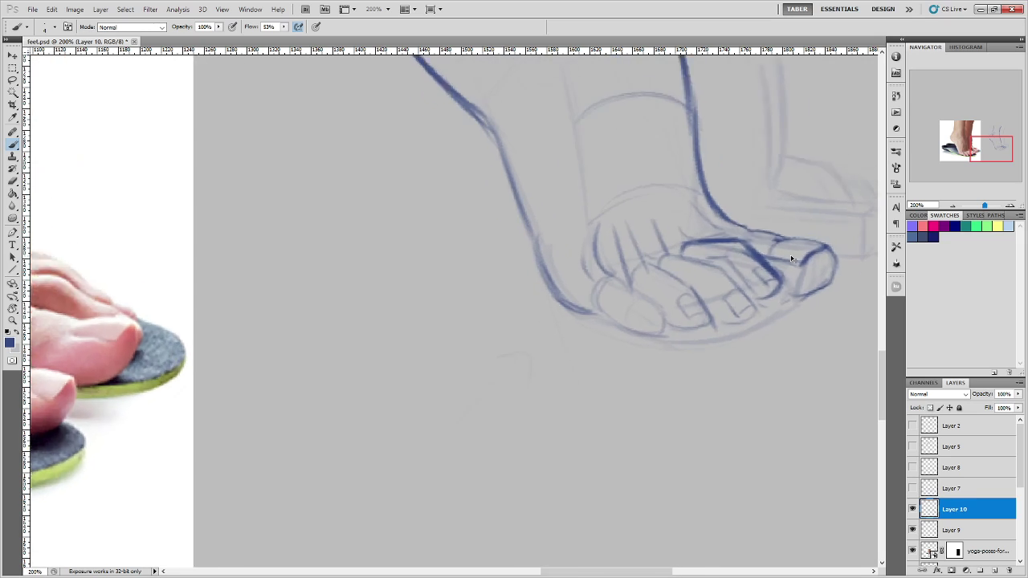
{"action": "left_click_drag", "start_coordinate": [833, 325], "coordinate": [479, 387]}
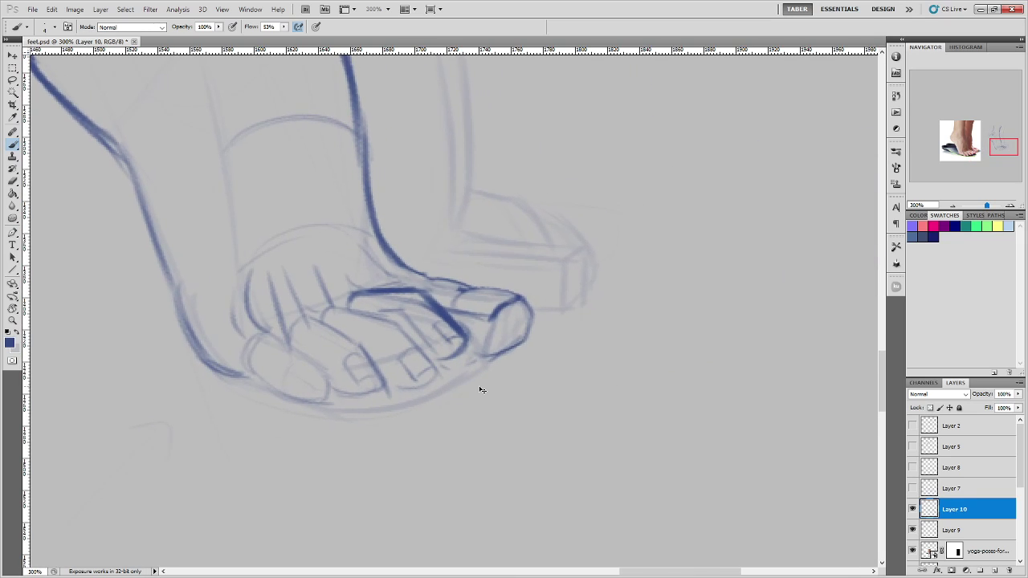
{"action": "key", "text": "ctrl+plus"}
{"action": "mouse_move", "coordinate": [625, 235]}
{"action": "left_mouse_down"}
{"action": "mouse_move", "coordinate": [603, 297]}
{"action": "mouse_move", "coordinate": [550, 302]}
{"action": "left_mouse_up"}
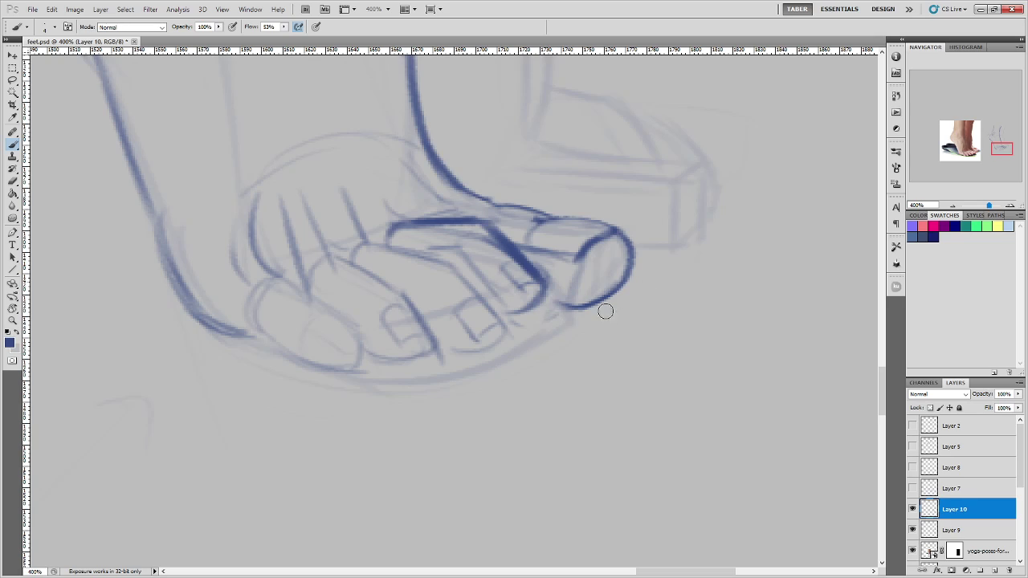
{"action": "key", "text": "ctrl+alt+z"}
{"action": "key", "text": "ctrl+alt+z"}
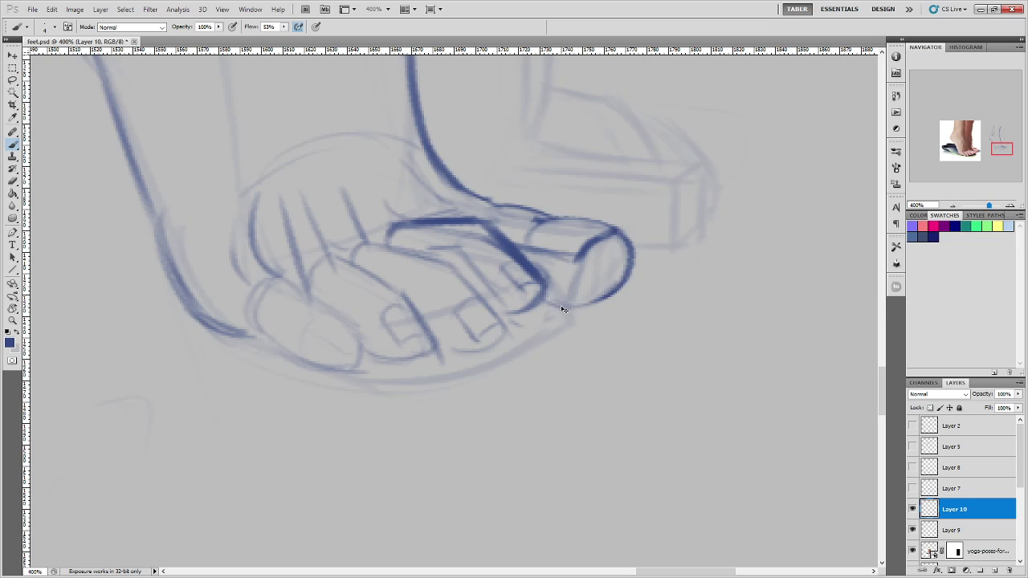
{"action": "left_click_drag", "start_coordinate": [541, 299], "coordinate": [595, 304]}
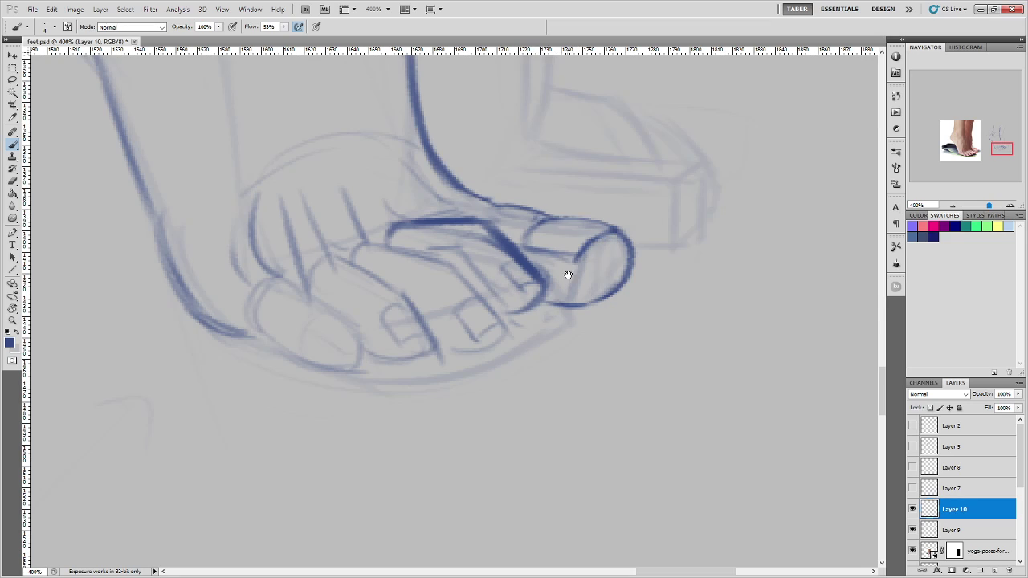
Refine the second toe with a softer upper contour and clearer nail, and rework the third toe's knuckle line.
{"action": "mouse_move", "coordinate": [568, 276]}
{"action": "left_mouse_down"}
{"action": "mouse_move", "coordinate": [621, 281]}
{"action": "mouse_move", "coordinate": [545, 251]}
{"action": "mouse_move", "coordinate": [538, 233]}
{"action": "mouse_move", "coordinate": [587, 287]}
{"action": "mouse_move", "coordinate": [539, 243]}
{"action": "mouse_move", "coordinate": [544, 222]}
{"action": "mouse_move", "coordinate": [549, 228]}
{"action": "mouse_move", "coordinate": [459, 233]}
{"action": "mouse_move", "coordinate": [557, 232]}
{"action": "mouse_move", "coordinate": [558, 266]}
{"action": "left_mouse_up"}
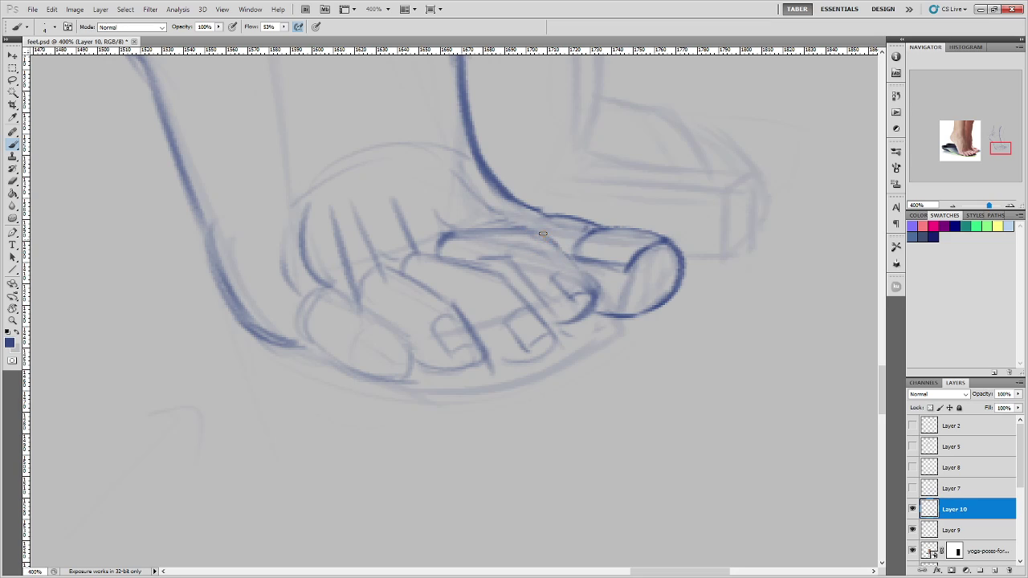
{"action": "left_click_drag", "start_coordinate": [543, 233], "coordinate": [592, 284]}
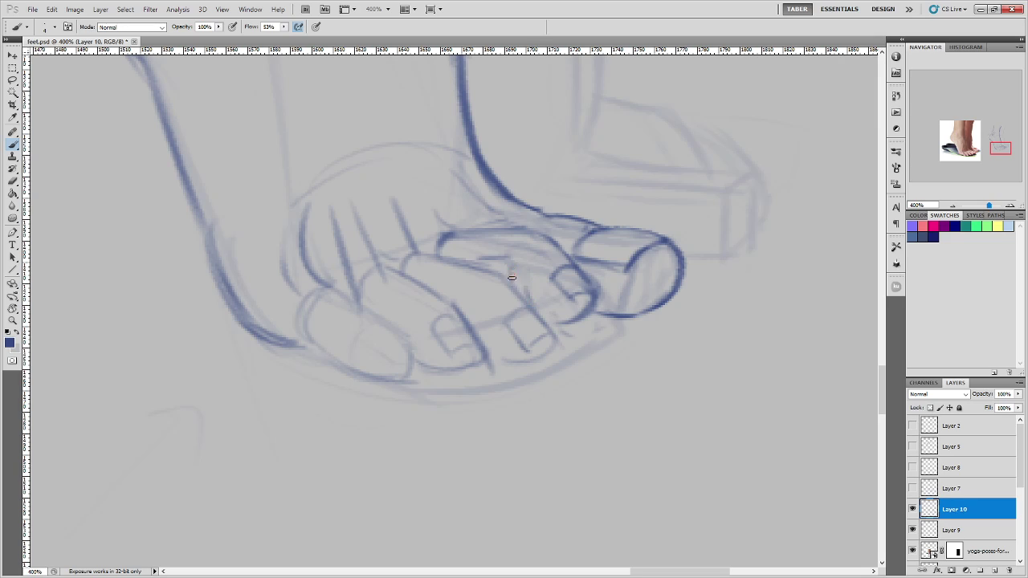
{"action": "left_click_drag", "start_coordinate": [511, 268], "coordinate": [531, 299]}
{"action": "key", "text": "ctrl+z"}
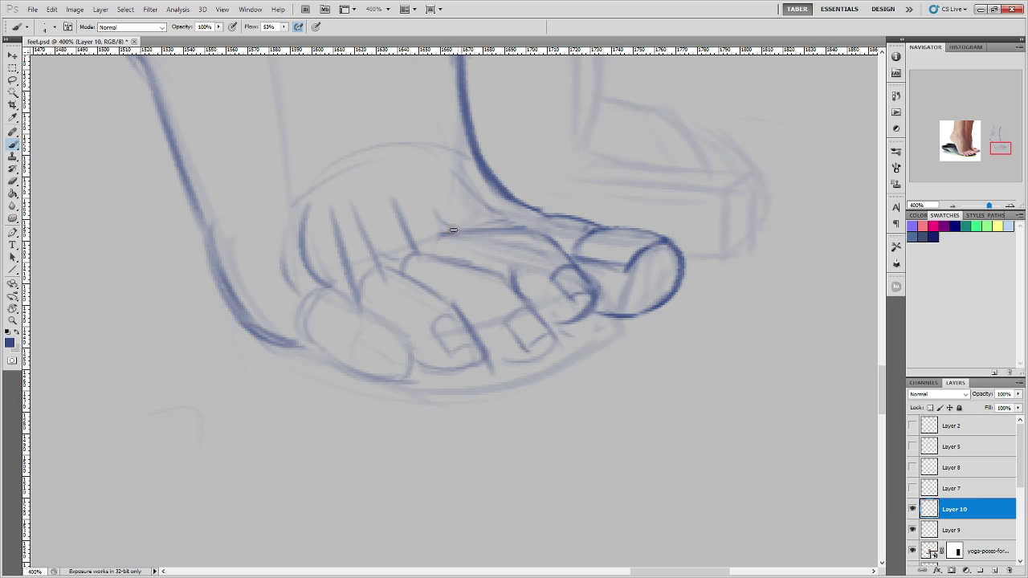
{"action": "left_click_drag", "start_coordinate": [450, 234], "coordinate": [532, 230]}
{"action": "mouse_move", "coordinate": [516, 250]}
{"action": "left_mouse_down"}
{"action": "mouse_move", "coordinate": [548, 243]}
{"action": "mouse_move", "coordinate": [503, 242]}
{"action": "left_mouse_up"}
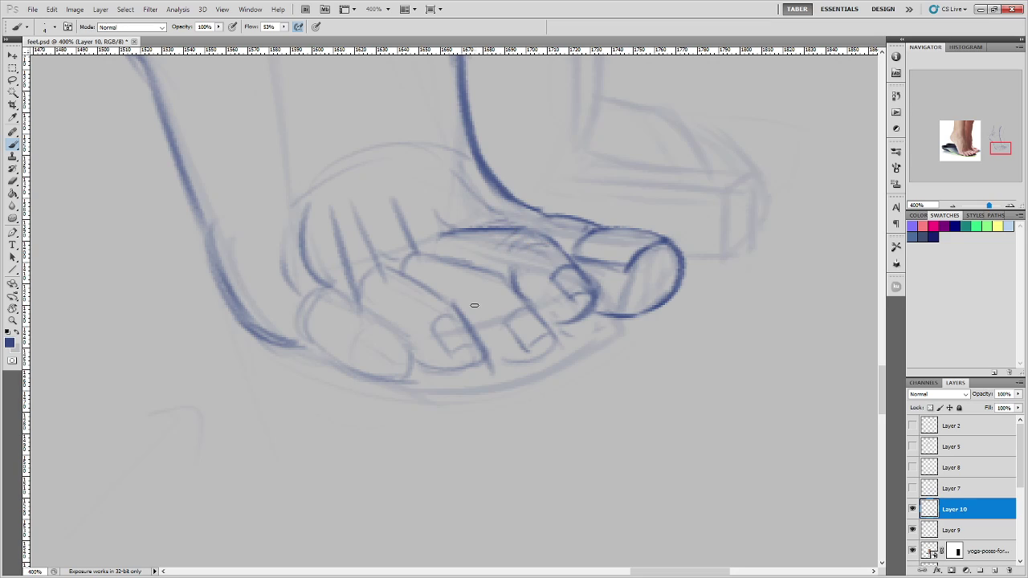
{"action": "key", "text": "ctrl+z"}
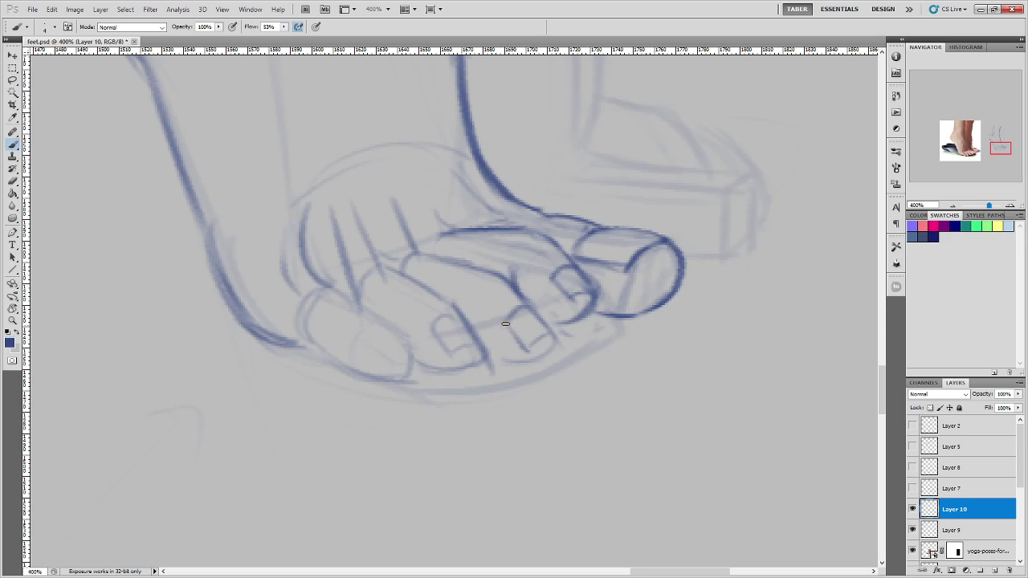
Round off the third toe's tip around its nail and draw its edge against the fourth toe.
{"action": "mouse_move", "coordinate": [498, 358]}
{"action": "left_mouse_down"}
{"action": "mouse_move", "coordinate": [541, 363]}
{"action": "mouse_move", "coordinate": [552, 348]}
{"action": "mouse_move", "coordinate": [528, 358]}
{"action": "left_mouse_up"}
{"action": "key", "text": "ctrl+z"}
{"action": "key", "text": "ctrl+z"}
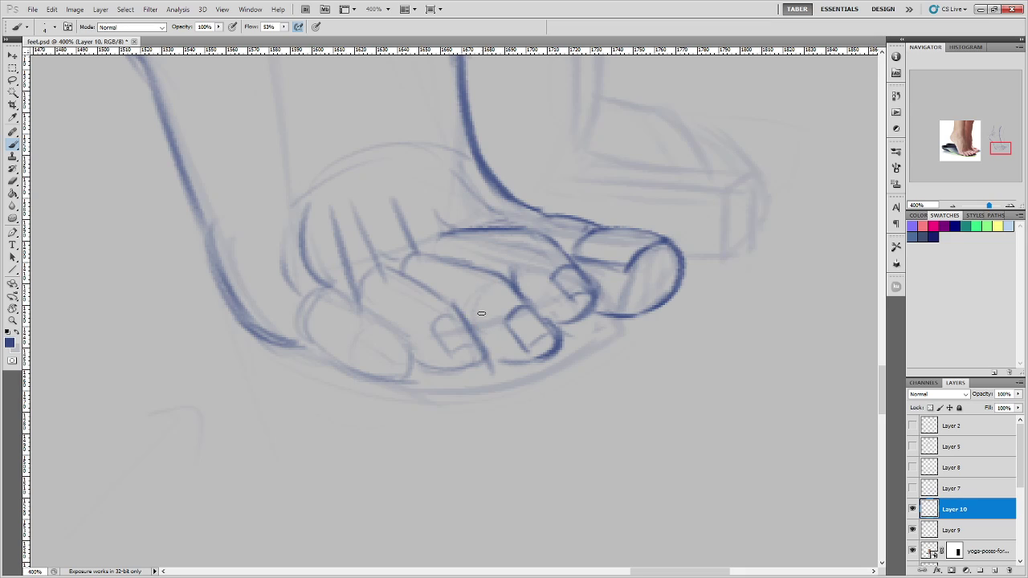
{"action": "left_click_drag", "start_coordinate": [475, 311], "coordinate": [476, 330]}
{"action": "mouse_move", "coordinate": [526, 228]}
{"action": "left_mouse_down"}
{"action": "mouse_move", "coordinate": [501, 238]}
{"action": "mouse_move", "coordinate": [557, 246]}
{"action": "left_mouse_up"}
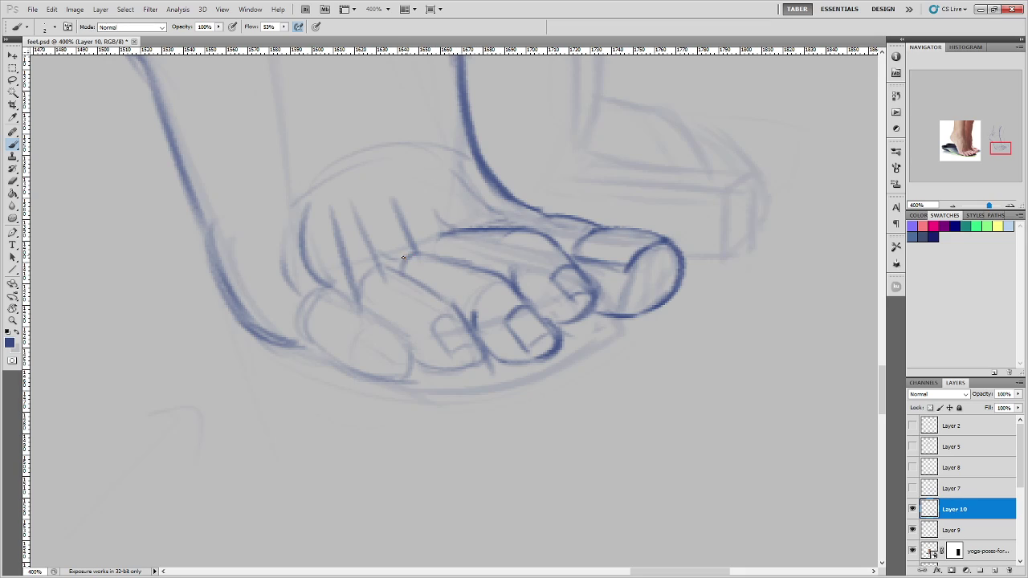
Outline the fourth toe with its nail and connect the toe contours to the tendon lines on the forefoot.
{"action": "left_click_drag", "start_coordinate": [403, 257], "coordinate": [482, 268]}
{"action": "mouse_move", "coordinate": [421, 363]}
{"action": "left_mouse_down"}
{"action": "mouse_move", "coordinate": [466, 368]}
{"action": "mouse_move", "coordinate": [449, 370]}
{"action": "mouse_move", "coordinate": [477, 347]}
{"action": "left_mouse_up"}
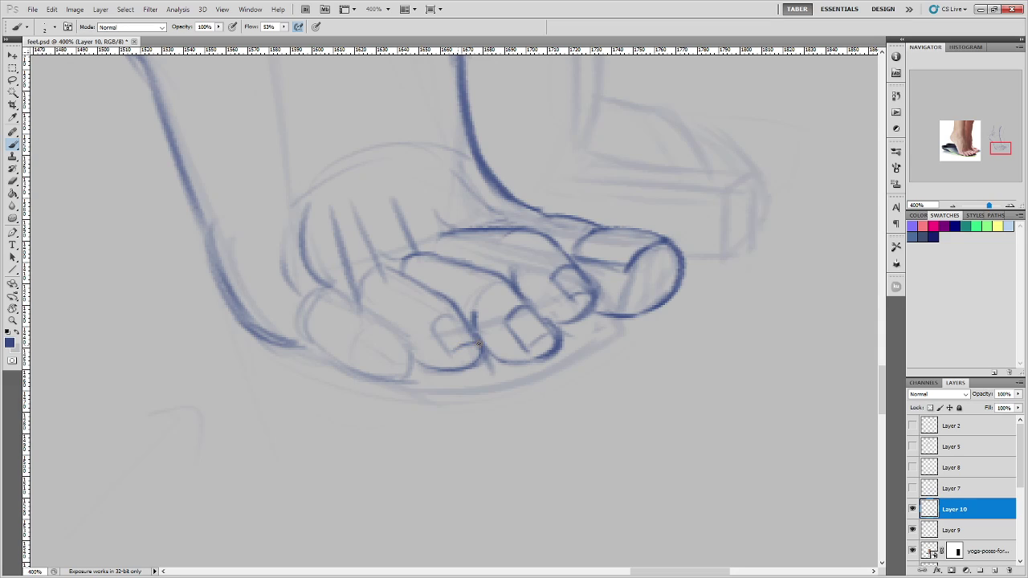
{"action": "left_click_drag", "start_coordinate": [432, 331], "coordinate": [439, 359]}
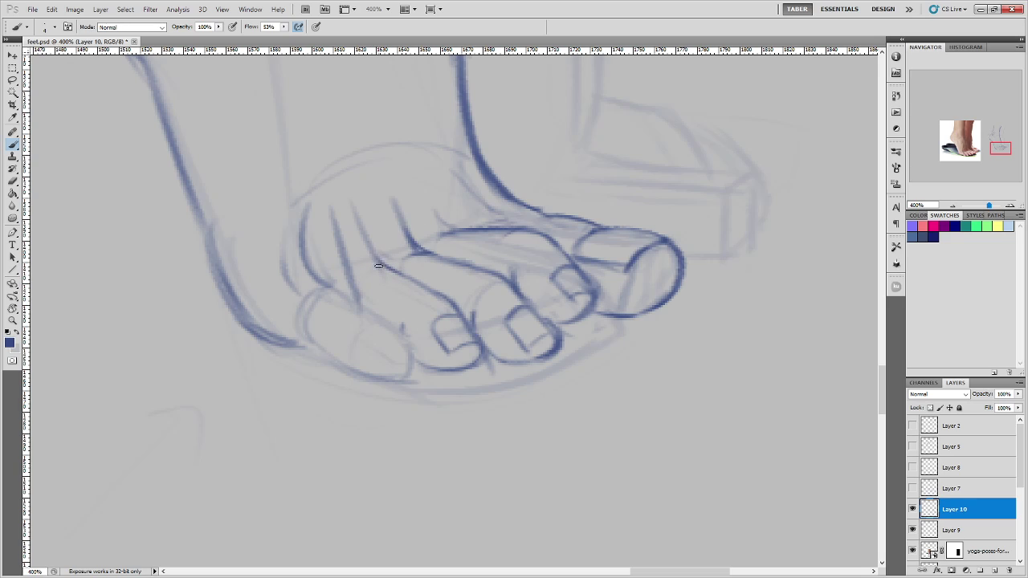
{"action": "left_click_drag", "start_coordinate": [376, 263], "coordinate": [364, 238]}
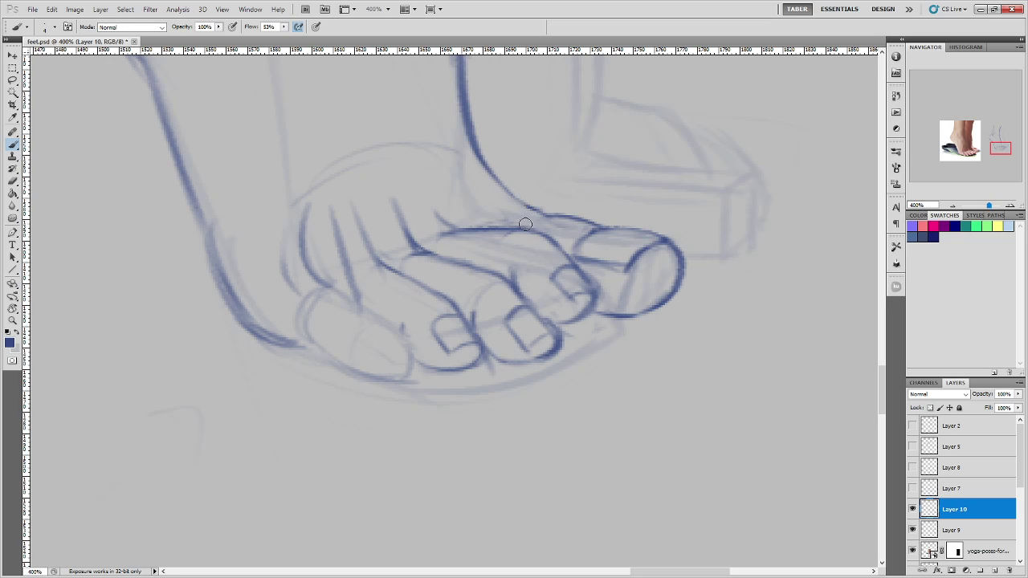
{"action": "left_click_drag", "start_coordinate": [473, 230], "coordinate": [532, 217]}
Draw the little toe's nail, rounded tip and side contours back to the outer edge of the foot.
{"action": "mouse_move", "coordinate": [388, 356]}
{"action": "left_mouse_down"}
{"action": "mouse_move", "coordinate": [375, 337]}
{"action": "mouse_move", "coordinate": [399, 346]}
{"action": "mouse_move", "coordinate": [389, 361]}
{"action": "mouse_move", "coordinate": [369, 359]}
{"action": "mouse_move", "coordinate": [397, 352]}
{"action": "mouse_move", "coordinate": [396, 378]}
{"action": "left_mouse_up"}
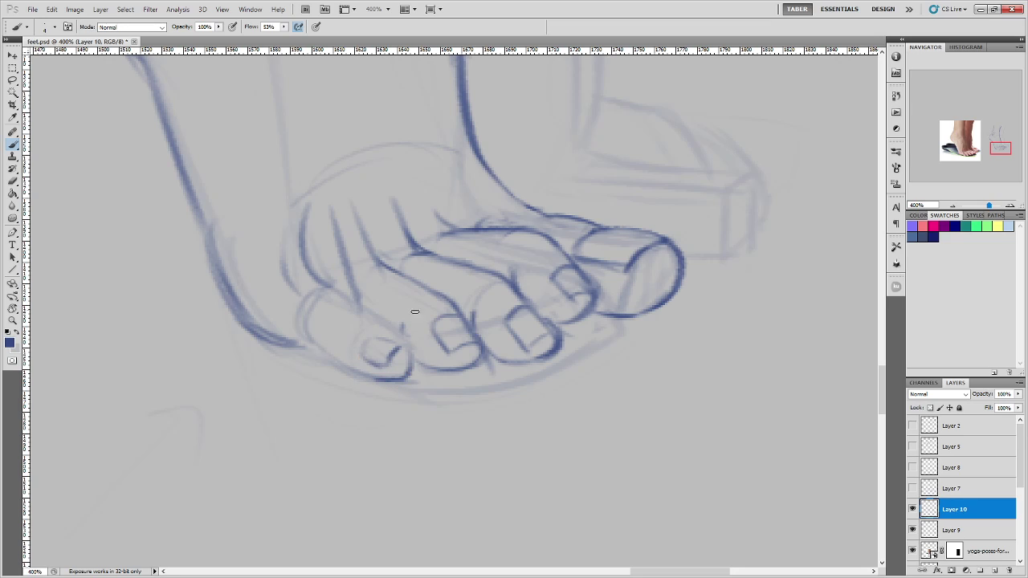
{"action": "left_click_drag", "start_coordinate": [402, 339], "coordinate": [408, 376]}
{"action": "mouse_move", "coordinate": [350, 368]}
{"action": "left_mouse_down"}
{"action": "mouse_move", "coordinate": [276, 328]}
{"action": "mouse_move", "coordinate": [353, 343]}
{"action": "mouse_move", "coordinate": [307, 341]}
{"action": "mouse_move", "coordinate": [313, 305]}
{"action": "mouse_move", "coordinate": [422, 323]}
{"action": "mouse_move", "coordinate": [338, 290]}
{"action": "mouse_move", "coordinate": [405, 355]}
{"action": "left_mouse_up"}
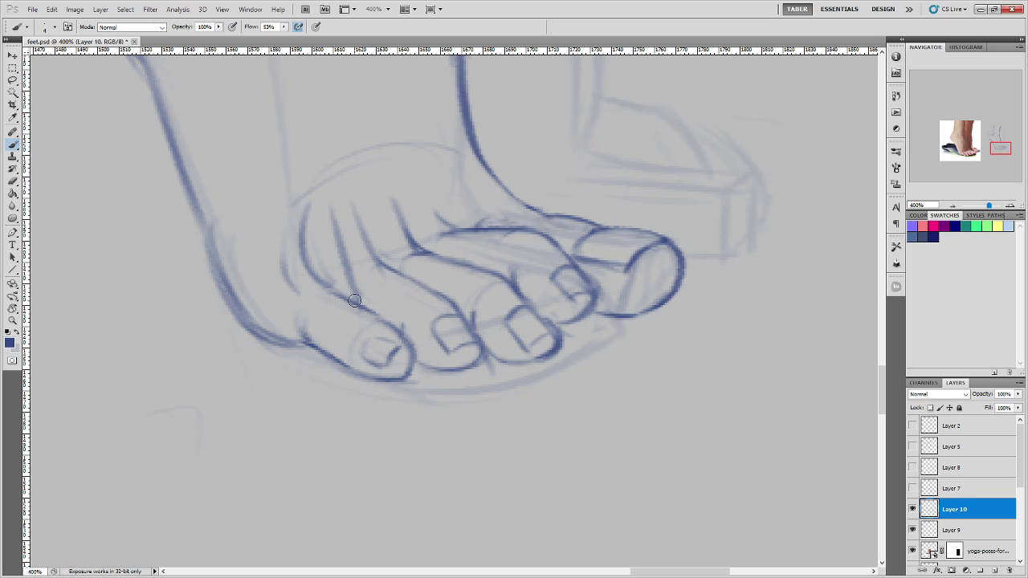
Compare the refined foot with the photo and check it without the construction sketch on Layer 9.
{"action": "key", "text": "ctrl+minus"}
{"action": "key", "text": "ctrl+minus"}
{"action": "key", "text": "ctrl+minus"}
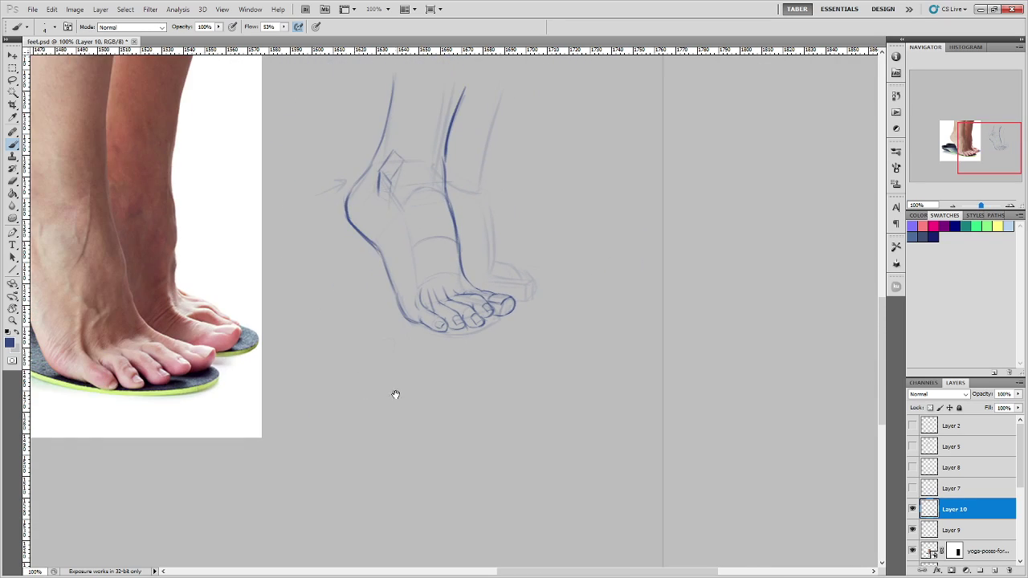
{"action": "left_click_drag", "start_coordinate": [395, 395], "coordinate": [495, 422]}
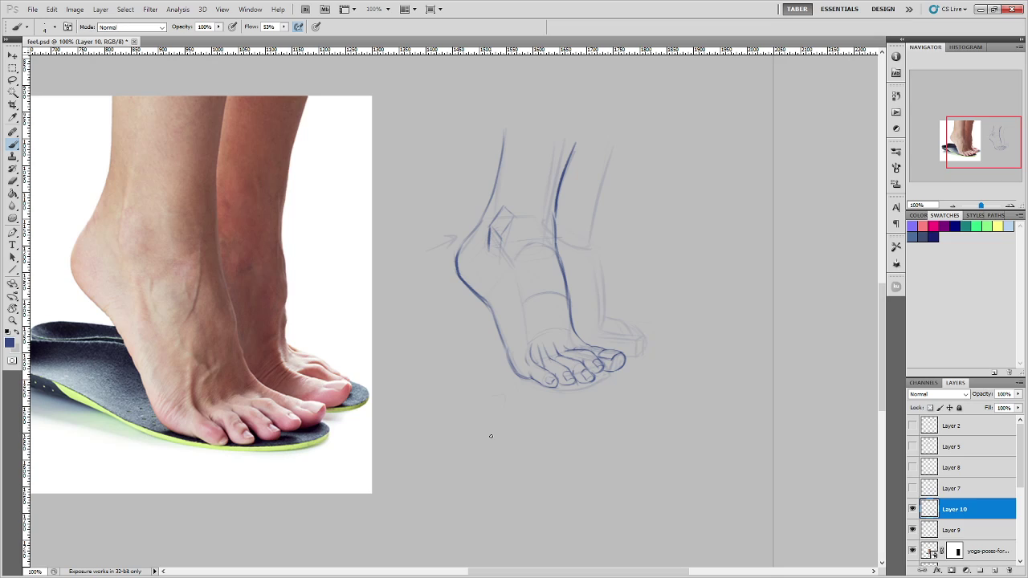
{"action": "left_click", "coordinate": [980, 533]}
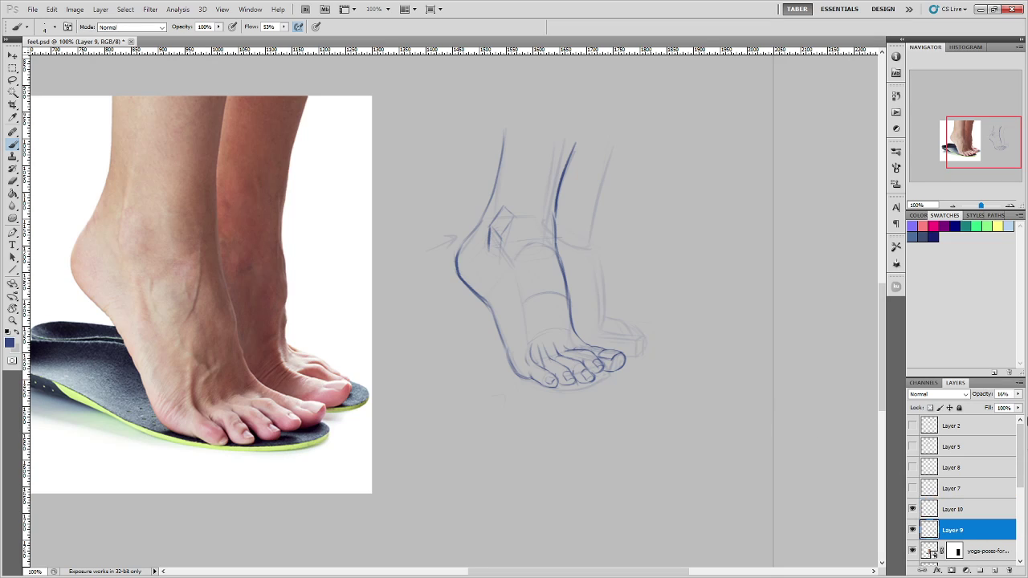
{"action": "left_click", "coordinate": [912, 531]}
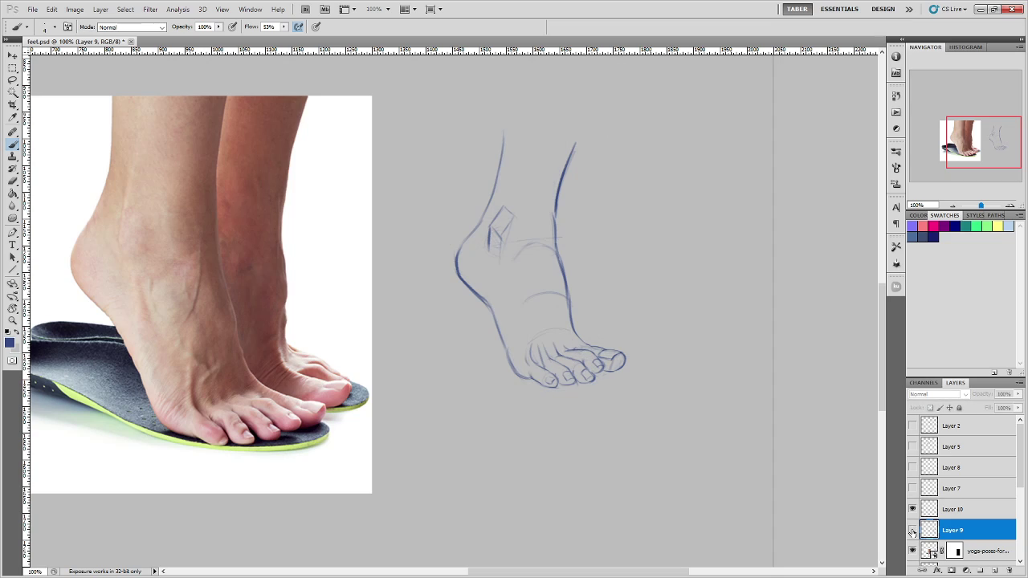
{"action": "left_click", "coordinate": [912, 531]}
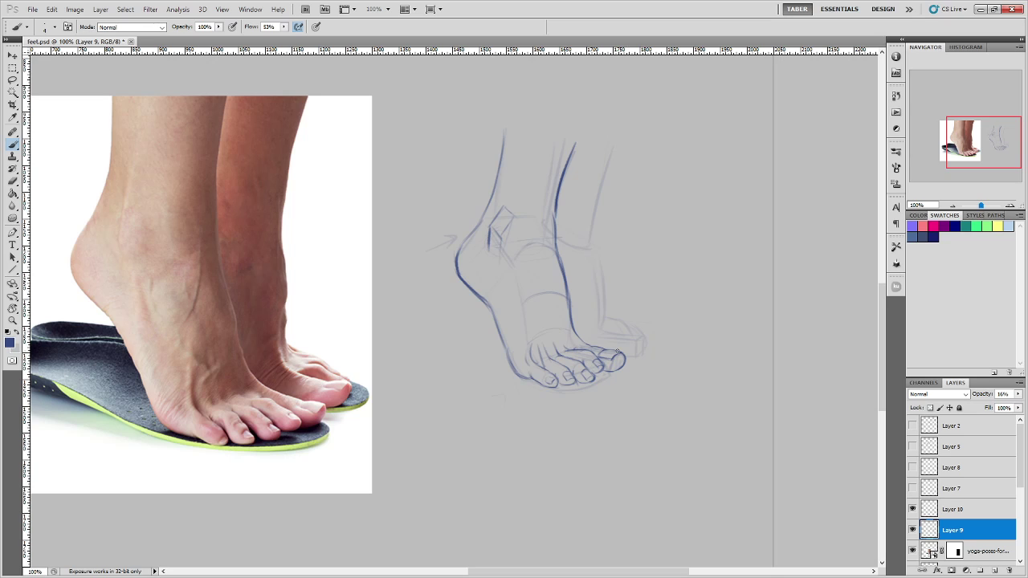
Lasso the big toe on Layer 10, shift it slightly closer to the second toe, and deselect it.
{"action": "key", "text": "ctrl+plus"}
{"action": "mouse_move", "coordinate": [723, 487]}
{"action": "left_mouse_down"}
{"action": "mouse_move", "coordinate": [771, 463]}
{"action": "mouse_move", "coordinate": [803, 410]}
{"action": "mouse_move", "coordinate": [585, 461]}
{"action": "left_mouse_up"}
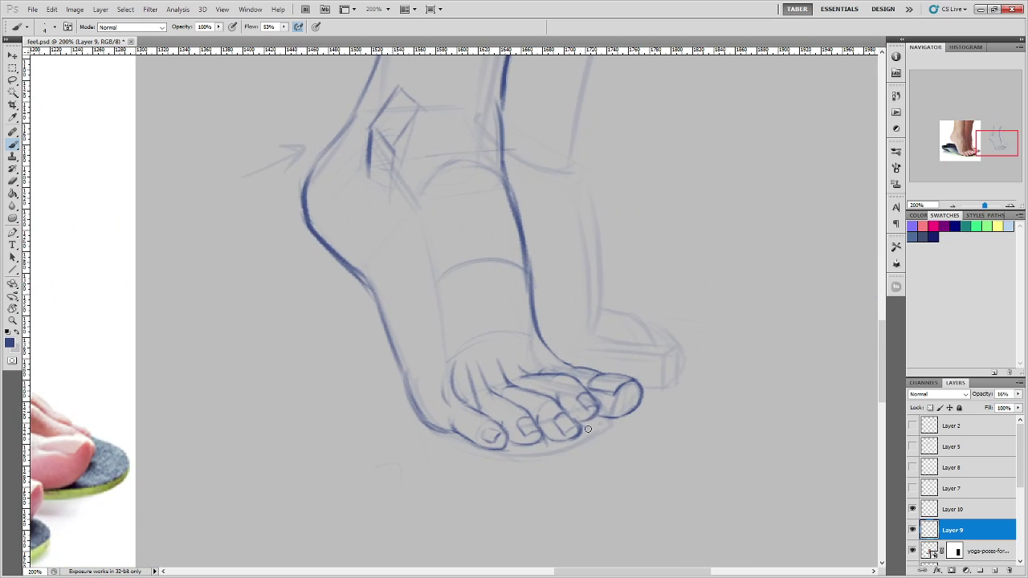
{"action": "left_click", "coordinate": [13, 82]}
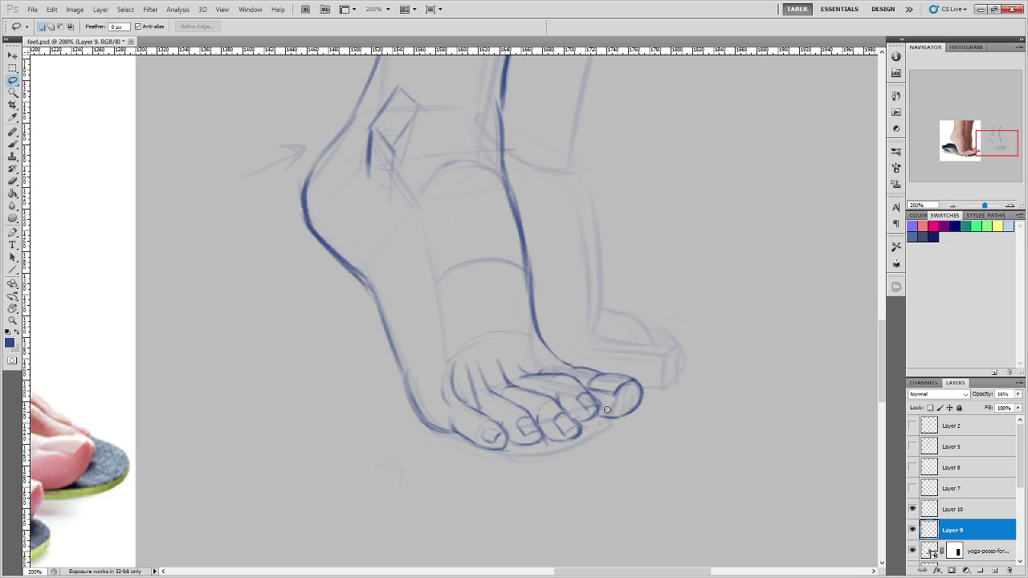
{"action": "mouse_move", "coordinate": [639, 363]}
{"action": "left_mouse_down"}
{"action": "mouse_move", "coordinate": [603, 358]}
{"action": "mouse_move", "coordinate": [584, 368]}
{"action": "mouse_move", "coordinate": [585, 385]}
{"action": "mouse_move", "coordinate": [604, 398]}
{"action": "mouse_move", "coordinate": [603, 423]}
{"action": "mouse_move", "coordinate": [670, 408]}
{"action": "mouse_move", "coordinate": [642, 353]}
{"action": "left_mouse_up"}
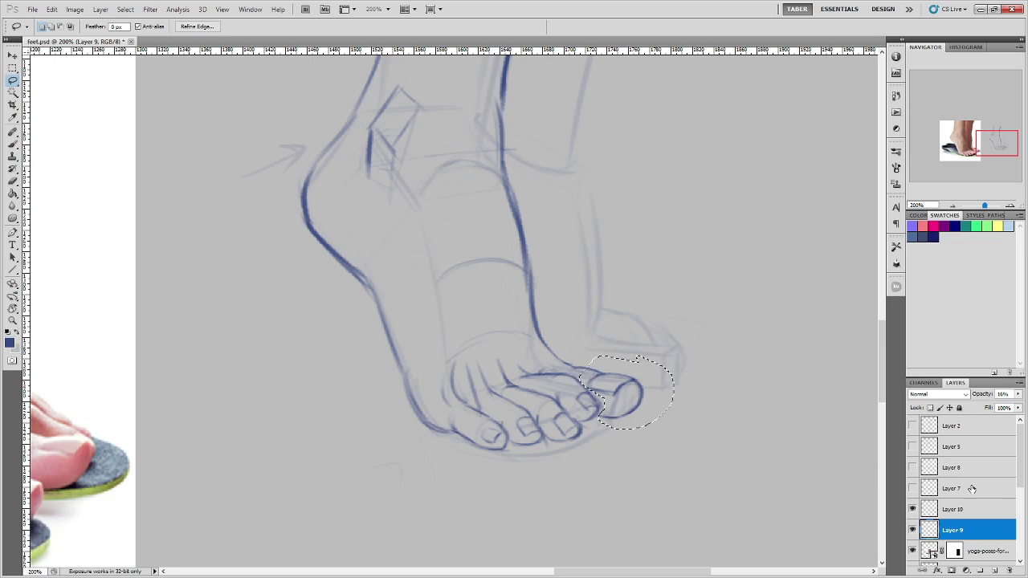
{"action": "left_click", "coordinate": [924, 510]}
{"action": "mouse_move", "coordinate": [623, 371]}
{"action": "left_mouse_down"}
{"action": "mouse_move", "coordinate": [580, 378]}
{"action": "mouse_move", "coordinate": [600, 414]}
{"action": "mouse_move", "coordinate": [632, 397]}
{"action": "left_mouse_up"}
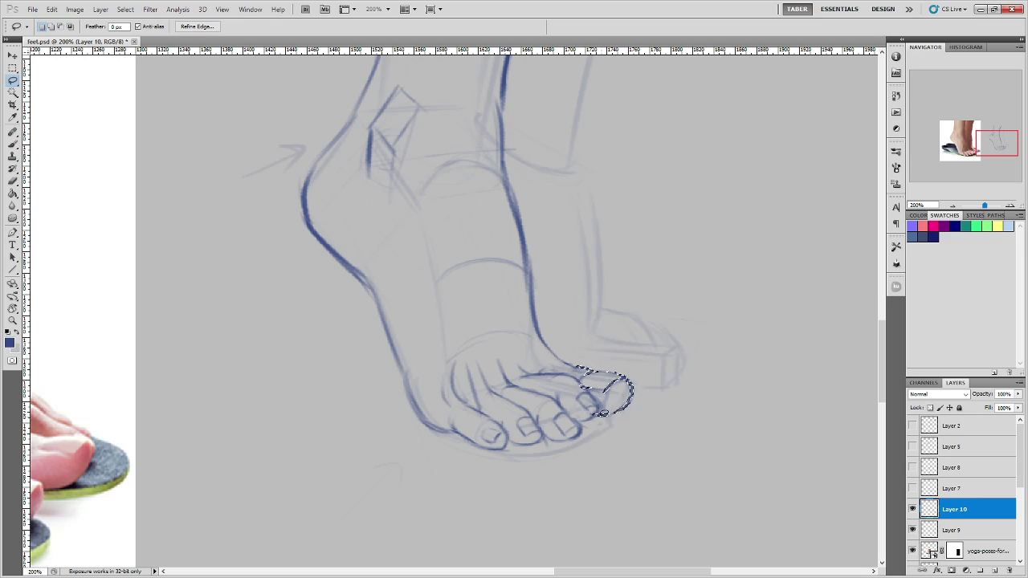
{"action": "key", "text": "alt"}
{"action": "key", "text": "ctrl+d"}
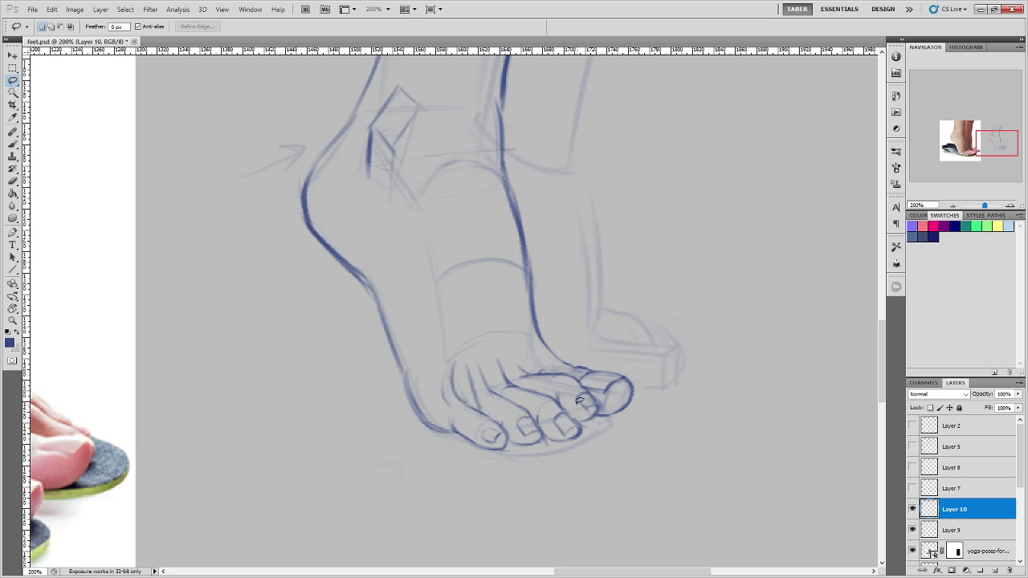
{"action": "key", "text": "ctrl+minus"}
{"action": "key", "text": "ctrl+minus"}
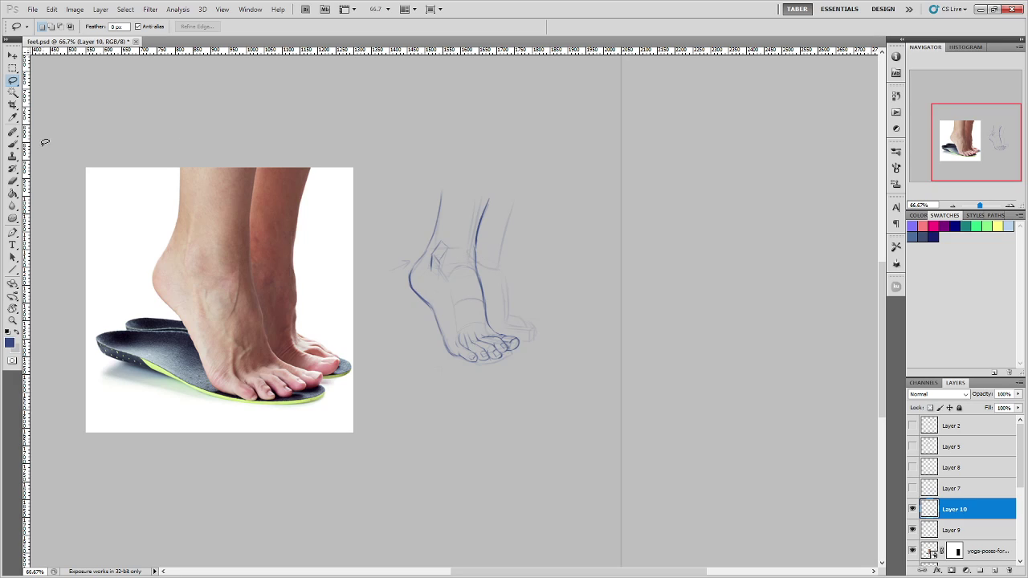
Replace the faceted ankle bone lines on Layer 10 with a single soft curve along the bone's rear edge.
{"action": "left_click", "coordinate": [14, 146]}
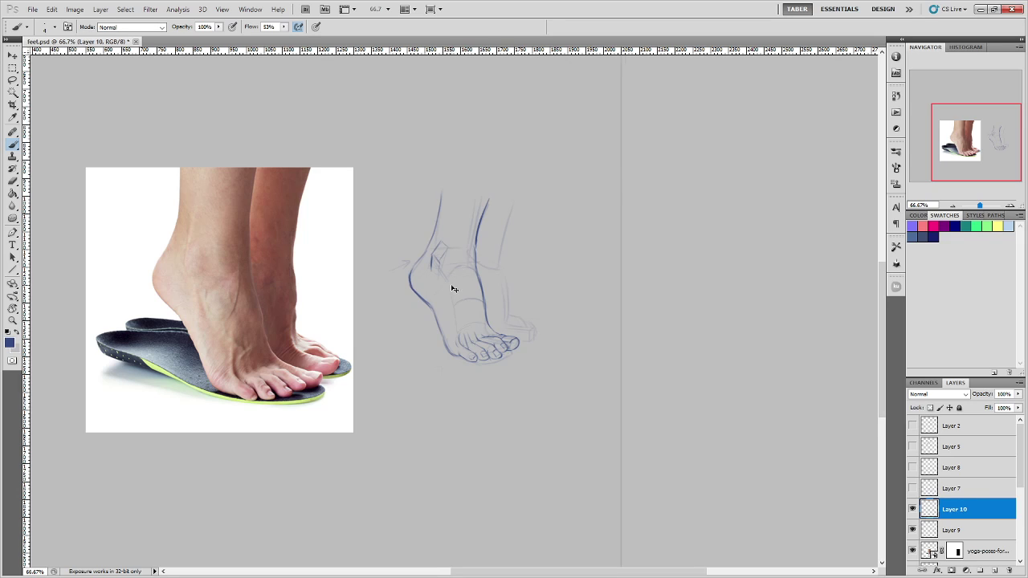
{"action": "scroll", "coordinate": [454, 289], "scroll_direction": "up", "scroll_amount": 2}
{"action": "left_click_drag", "start_coordinate": [452, 193], "coordinate": [452, 323]}
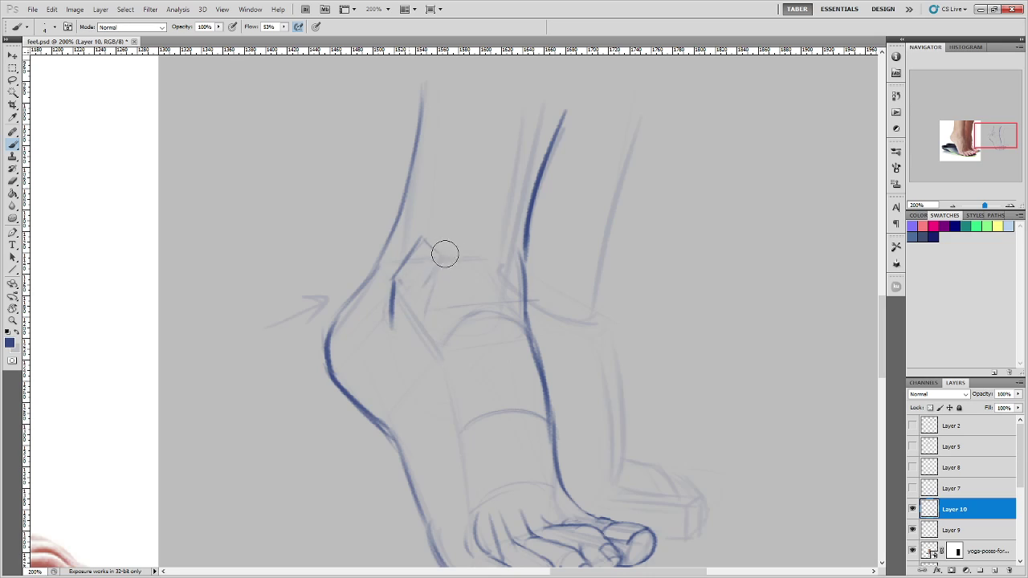
{"action": "key", "text": "ctrl+alt+z"}
{"action": "key", "text": "ctrl+alt+z"}
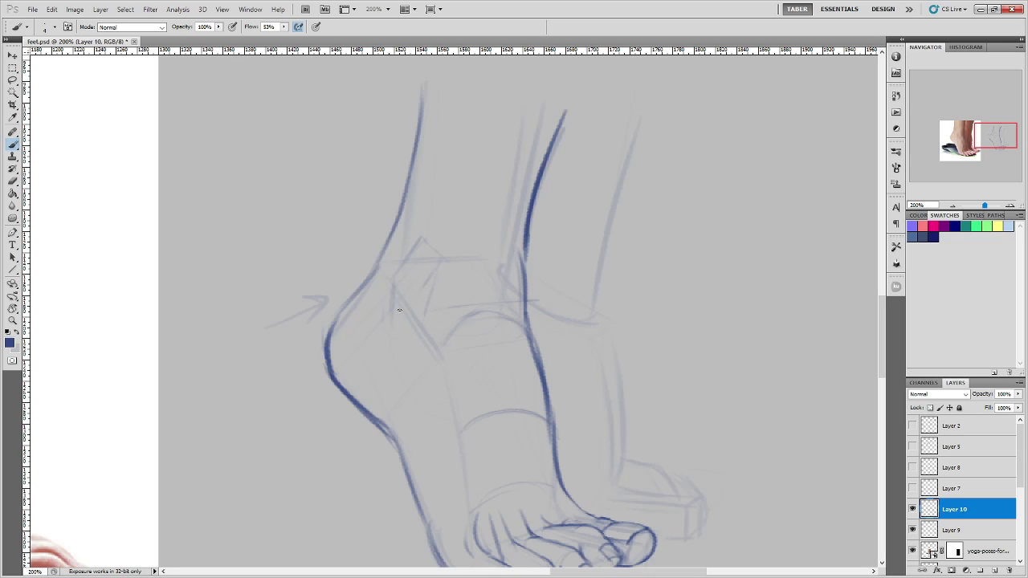
{"action": "mouse_move", "coordinate": [395, 332]}
{"action": "left_mouse_down"}
{"action": "mouse_move", "coordinate": [402, 270]}
{"action": "mouse_move", "coordinate": [389, 302]}
{"action": "mouse_move", "coordinate": [408, 264]}
{"action": "left_mouse_up"}
{"action": "mouse_move", "coordinate": [390, 298]}
{"action": "left_mouse_down"}
{"action": "mouse_move", "coordinate": [419, 239]}
{"action": "mouse_move", "coordinate": [449, 221]}
{"action": "left_mouse_up"}
{"action": "key", "text": "ctrl+z"}
{"action": "mouse_move", "coordinate": [432, 287]}
{"action": "left_mouse_down"}
{"action": "mouse_move", "coordinate": [409, 313]}
{"action": "mouse_move", "coordinate": [426, 309]}
{"action": "mouse_move", "coordinate": [417, 338]}
{"action": "left_mouse_up"}
{"action": "key", "text": "ctrl+z"}
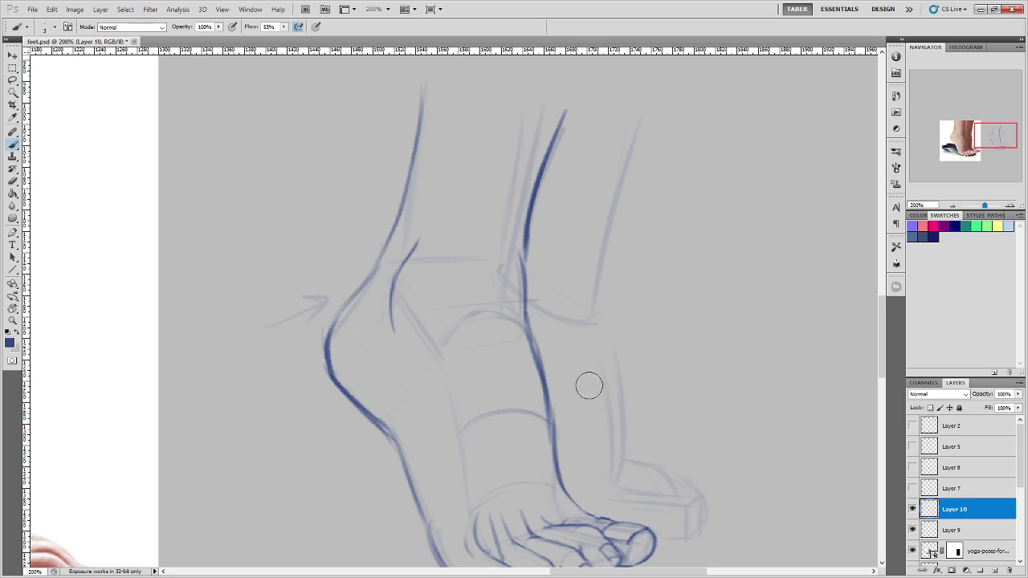
{"action": "key", "text": "ctrl+minus"}
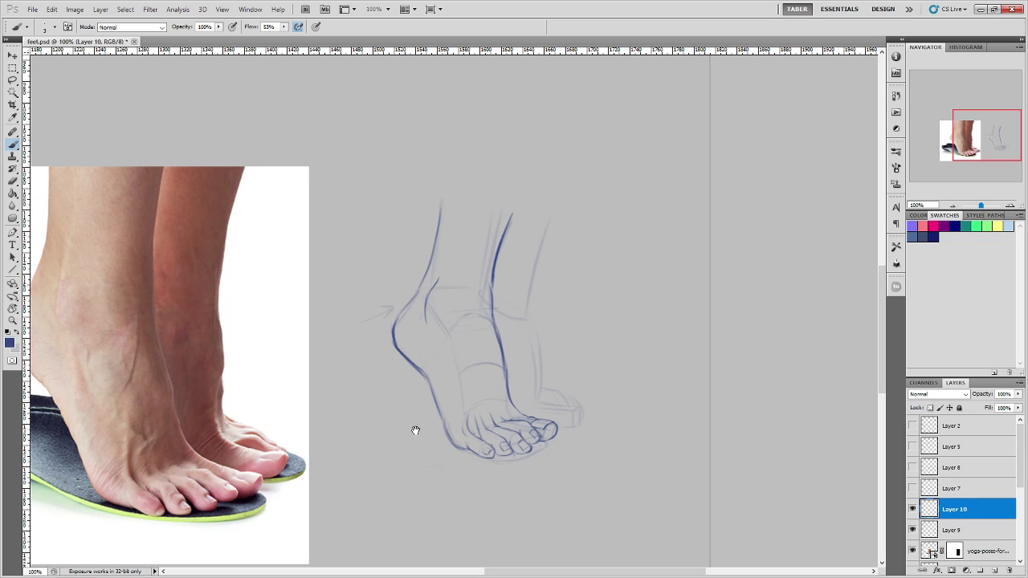
{"action": "left_click_drag", "start_coordinate": [413, 429], "coordinate": [487, 427]}
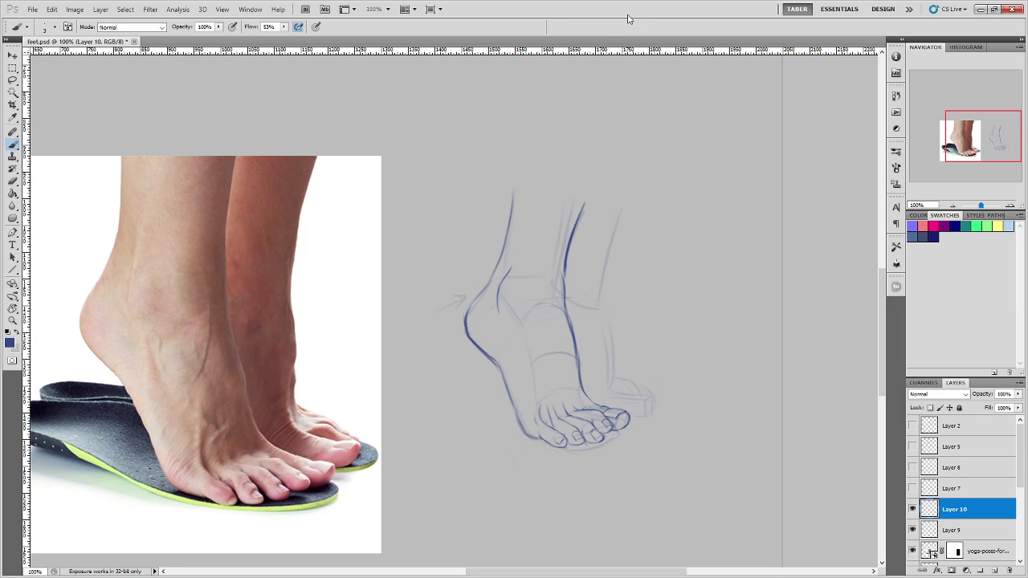
Erase the curved cross-contour construction lines across the ankle front, instep and toe base of the near foot on Layer 10.
{"action": "left_click_drag", "start_coordinate": [535, 276], "coordinate": [671, 218]}
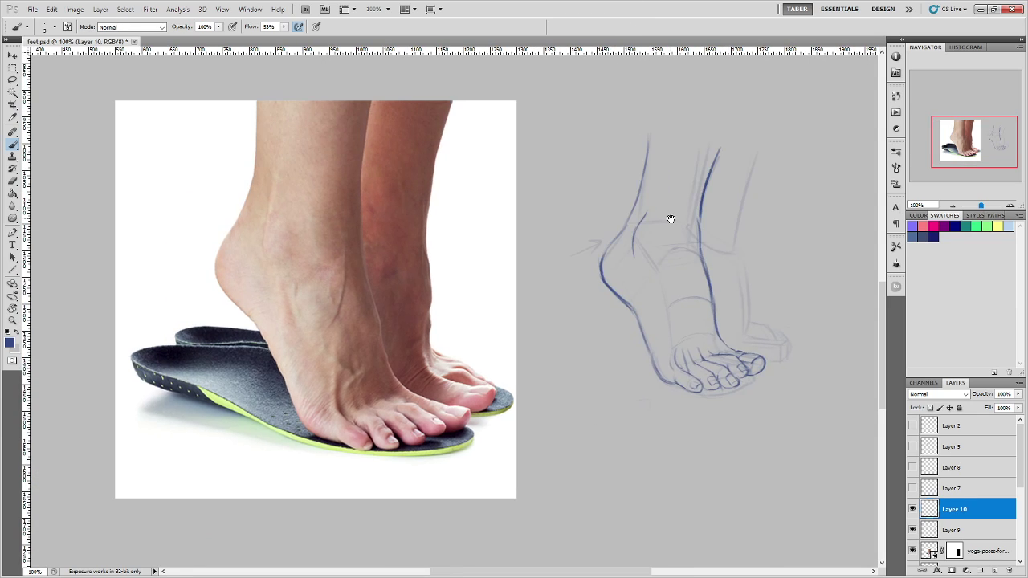
{"action": "scroll", "coordinate": [671, 218], "scroll_direction": "up", "scroll_amount": 4}
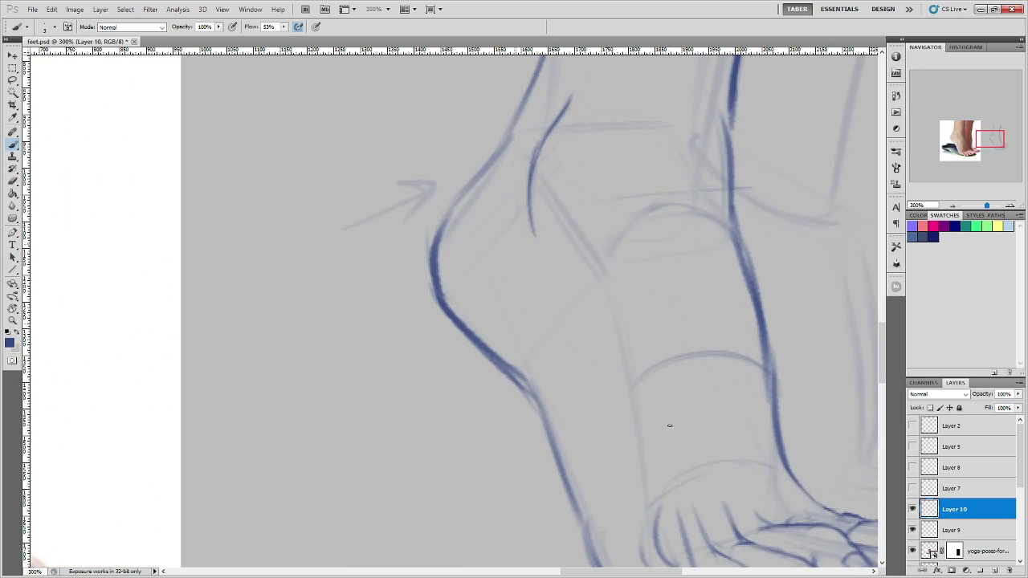
{"action": "mouse_move", "coordinate": [670, 426]}
{"action": "left_mouse_down"}
{"action": "mouse_move", "coordinate": [516, 310]}
{"action": "mouse_move", "coordinate": [450, 293]}
{"action": "left_mouse_up"}
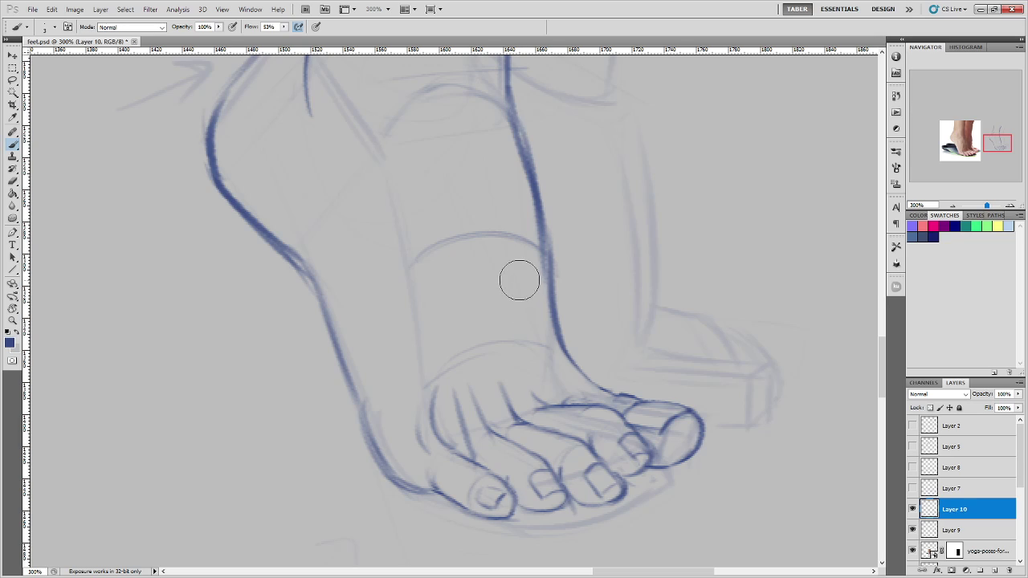
{"action": "key", "text": "ctrl+z"}
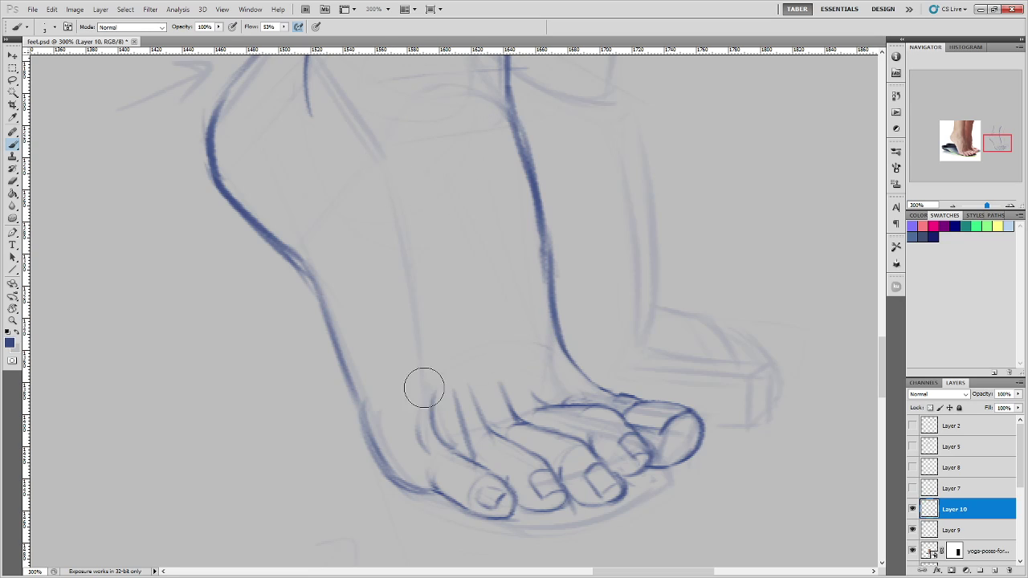
{"action": "left_click_drag", "start_coordinate": [429, 206], "coordinate": [446, 408]}
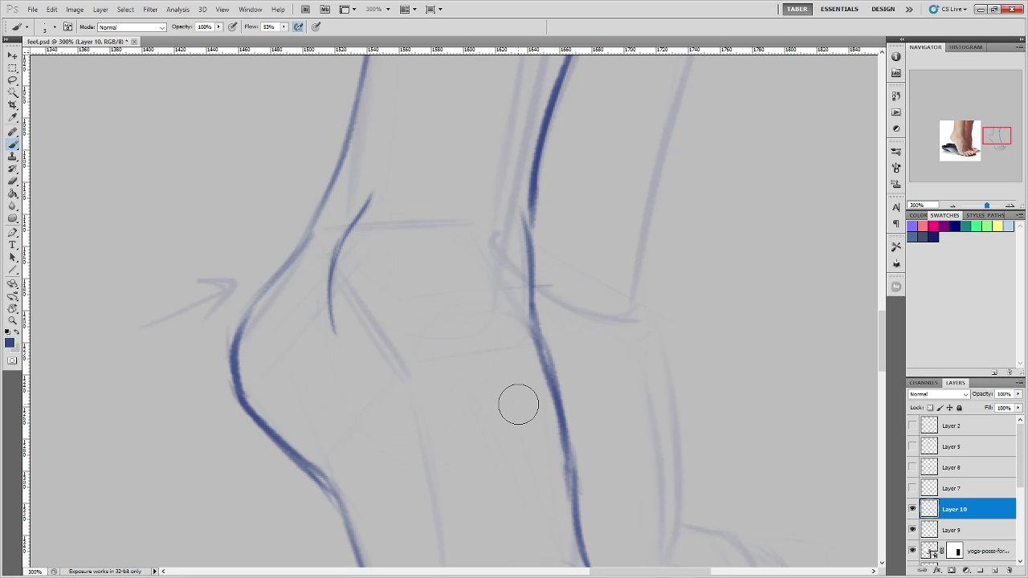
{"action": "left_click_drag", "start_coordinate": [656, 408], "coordinate": [612, 271]}
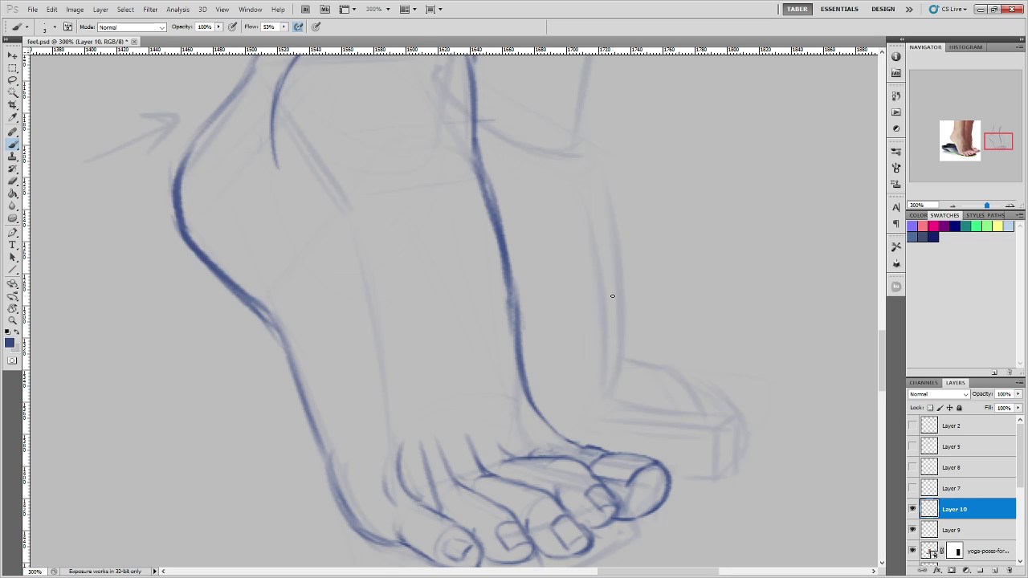
{"action": "key", "text": "ctrl+minus"}
{"action": "key", "text": "ctrl+minus"}
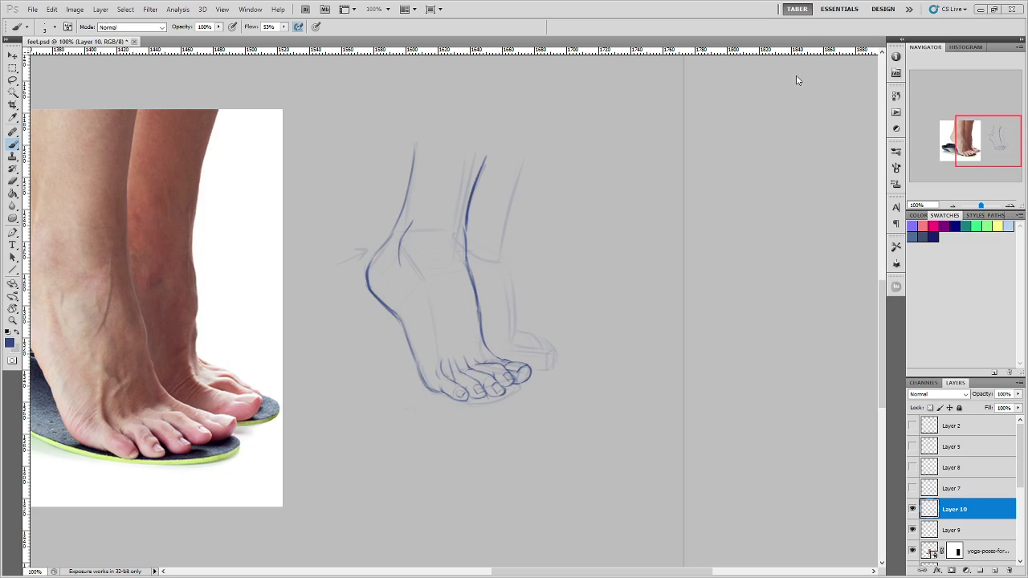
{"action": "left_click_drag", "start_coordinate": [360, 346], "coordinate": [480, 346]}
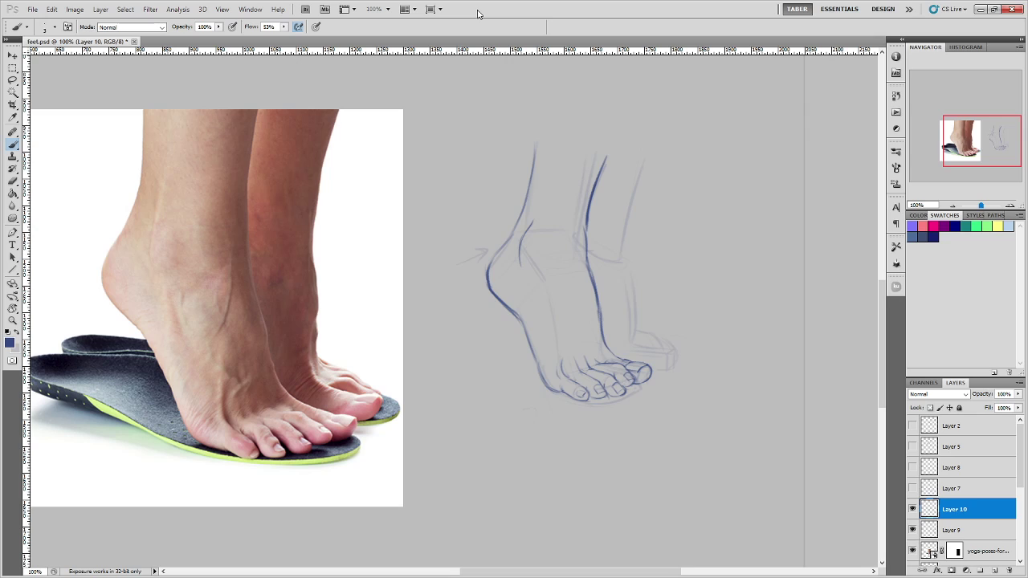
{"action": "key", "text": "ctrl+minus"}
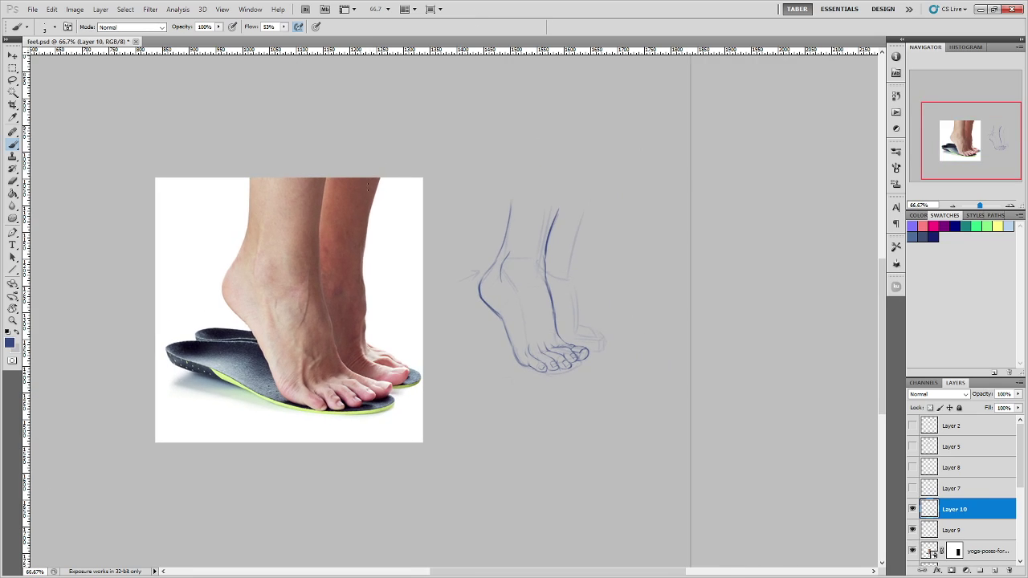
{"action": "left_click_drag", "start_coordinate": [330, 195], "coordinate": [374, 209]}
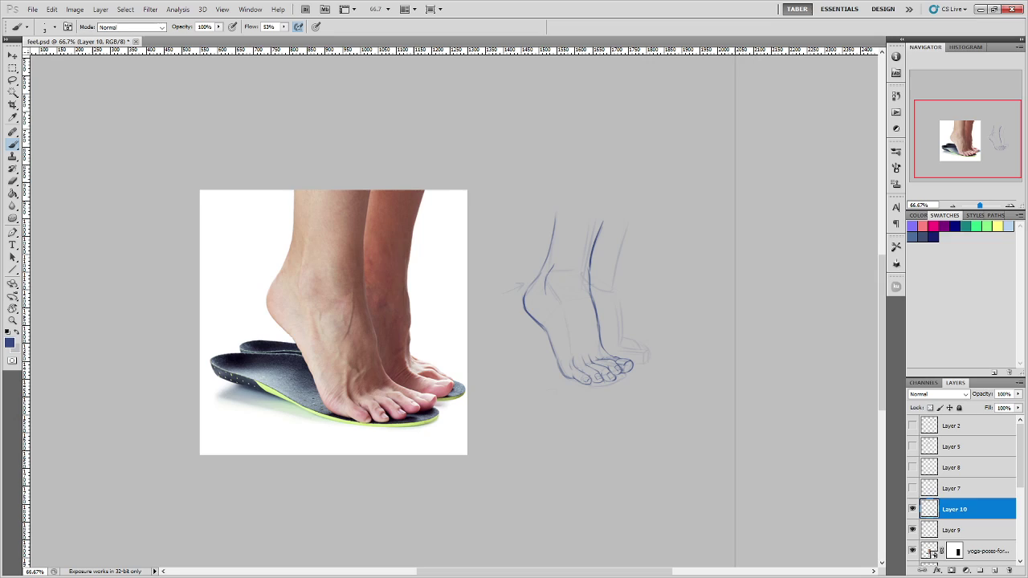